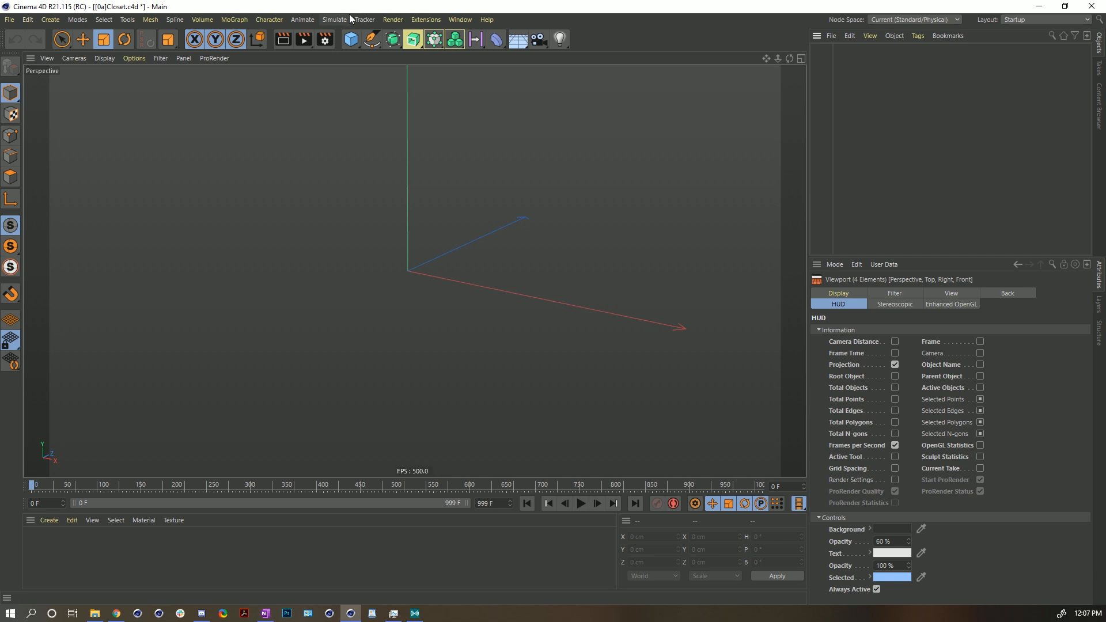
- Add a Field Force object to the scene
{"action": "left_click", "coordinate": [345, 20]}
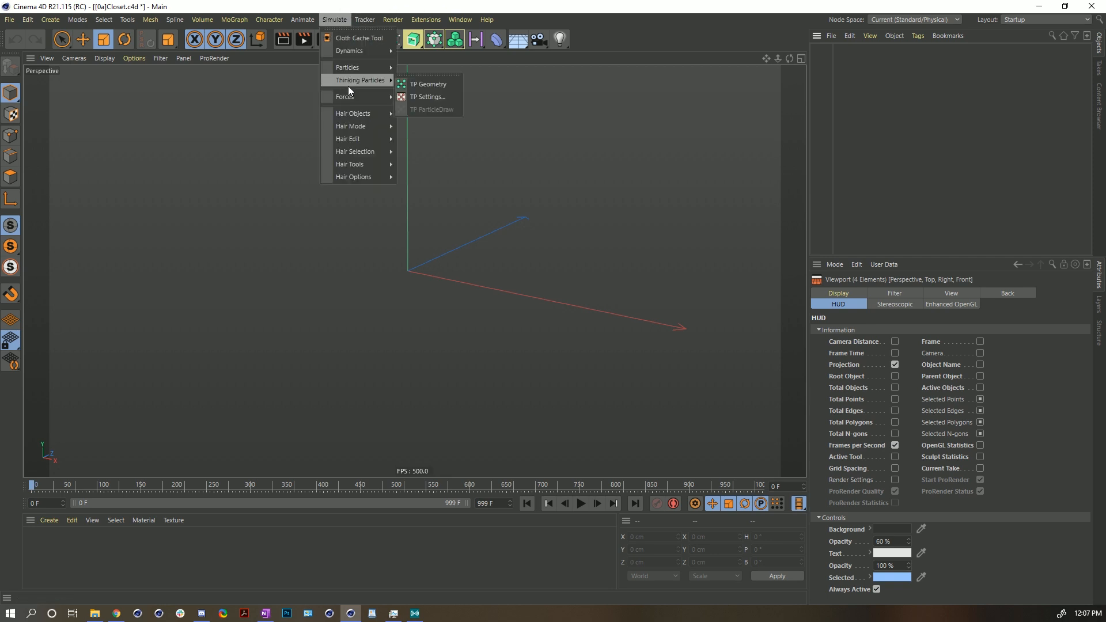
{"action": "mouse_move", "coordinate": [347, 96]}
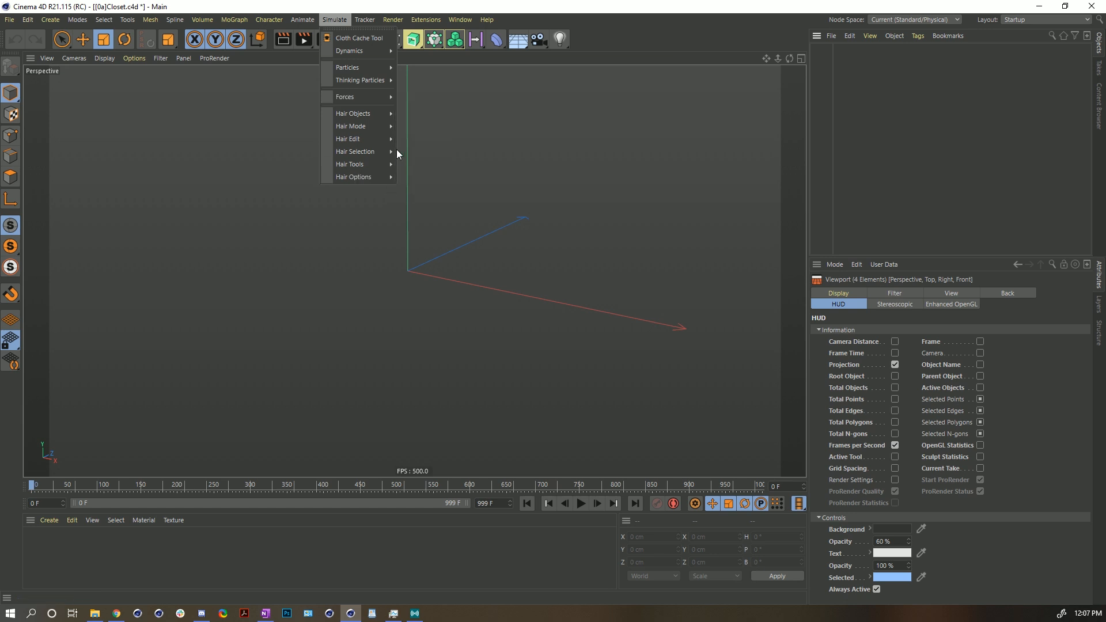
{"action": "left_click", "coordinate": [437, 143]}
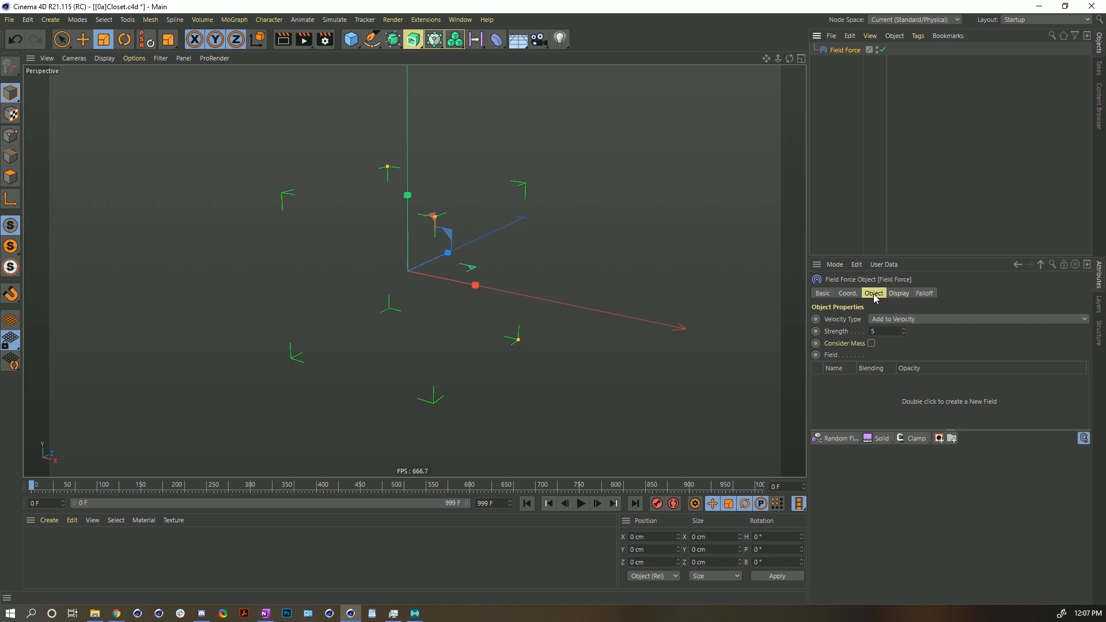
- Add a Solid field layer to the Field Force's field list
{"action": "left_click", "coordinate": [932, 295]}
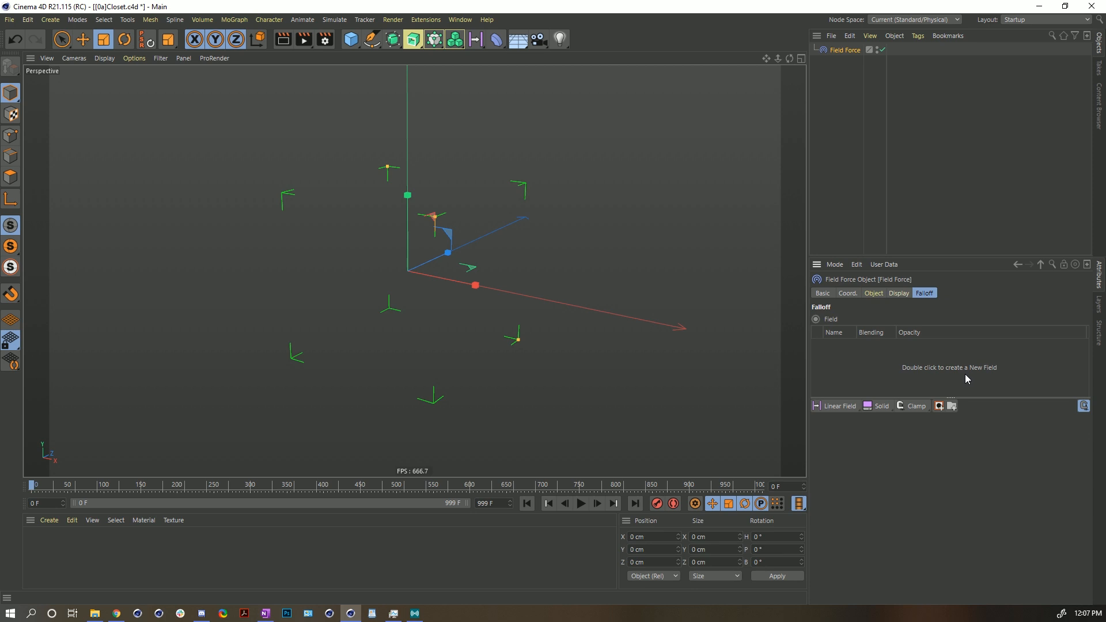
{"action": "left_click", "coordinate": [875, 294]}
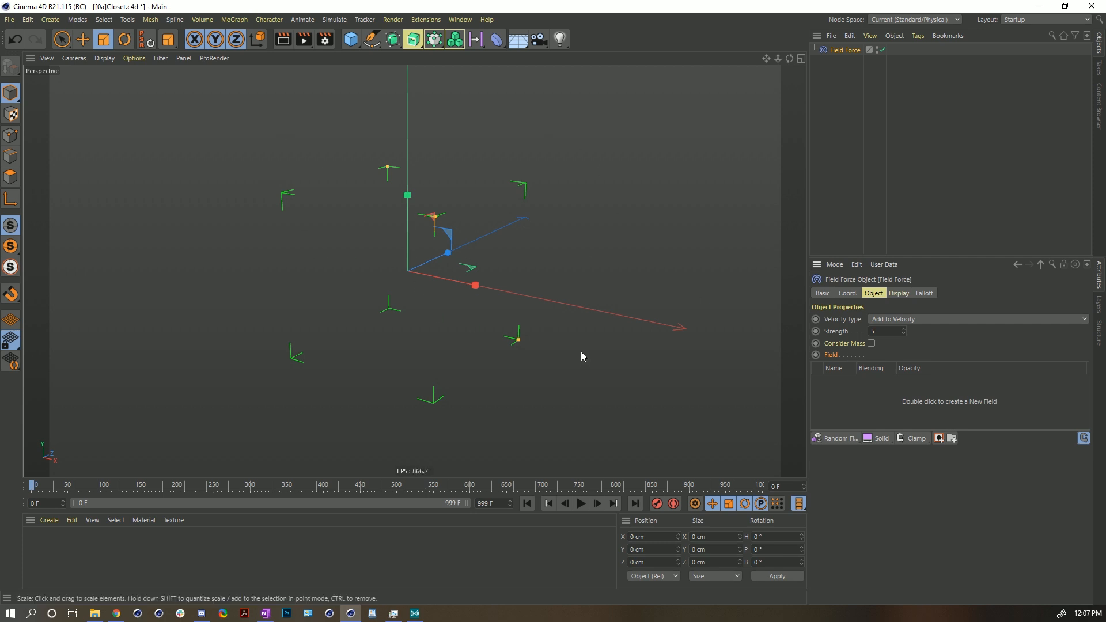
{"action": "left_click", "coordinate": [881, 440]}
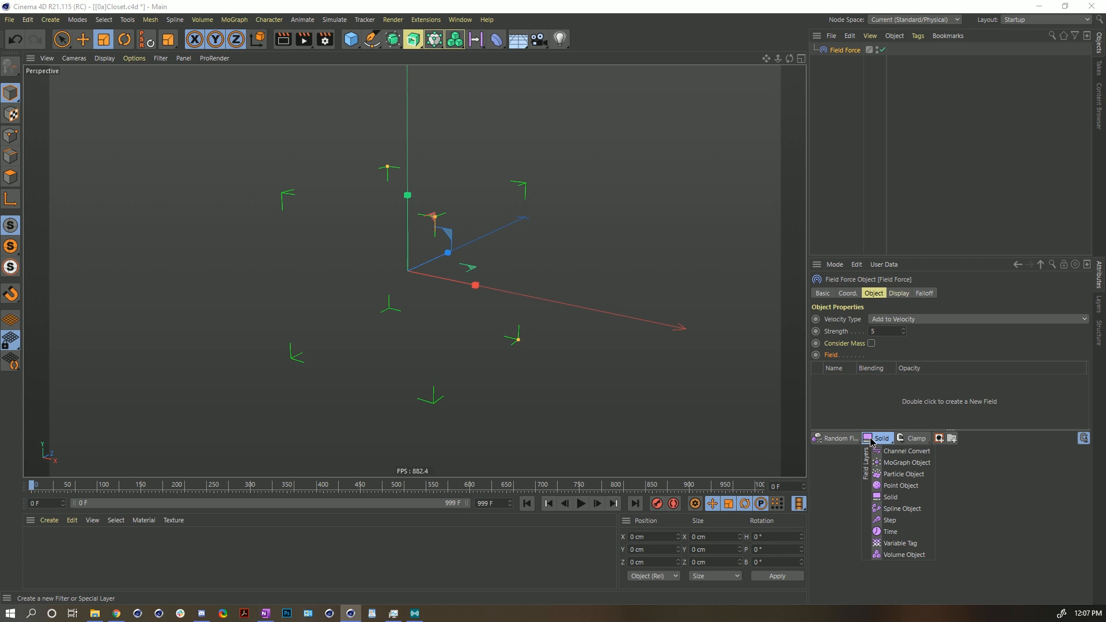
{"action": "left_click", "coordinate": [891, 497]}
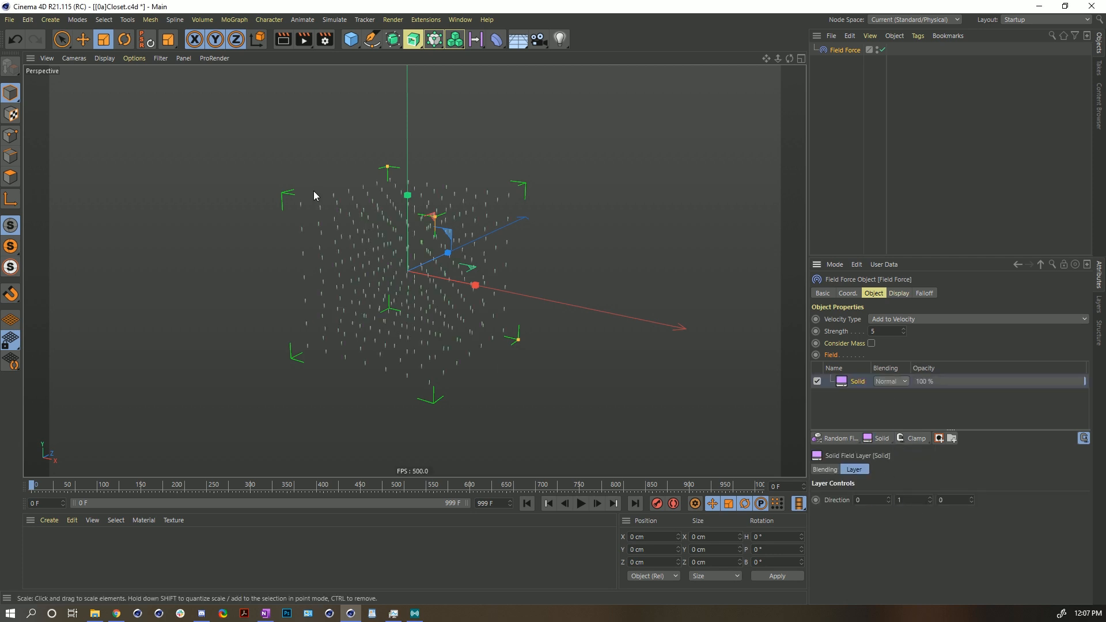
- Set the Solid layer's direction to 1, 0, 0
{"action": "left_click_drag", "start_coordinate": [400, 222], "coordinate": [403, 279], "text": "alt"}
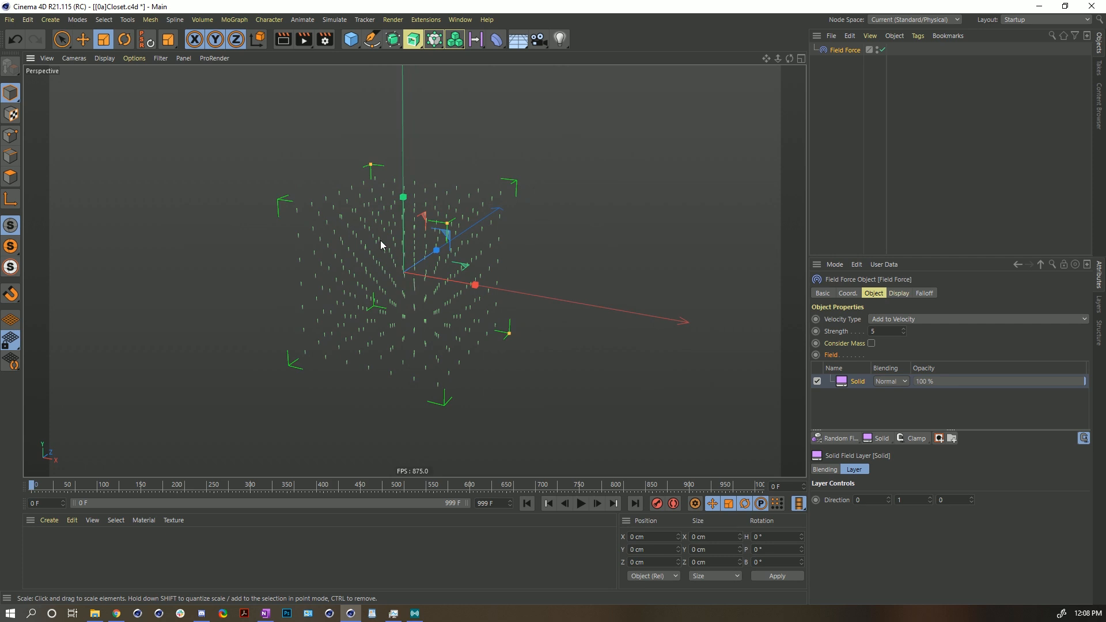
{"action": "left_click_drag", "start_coordinate": [368, 264], "coordinate": [344, 188], "text": "alt"}
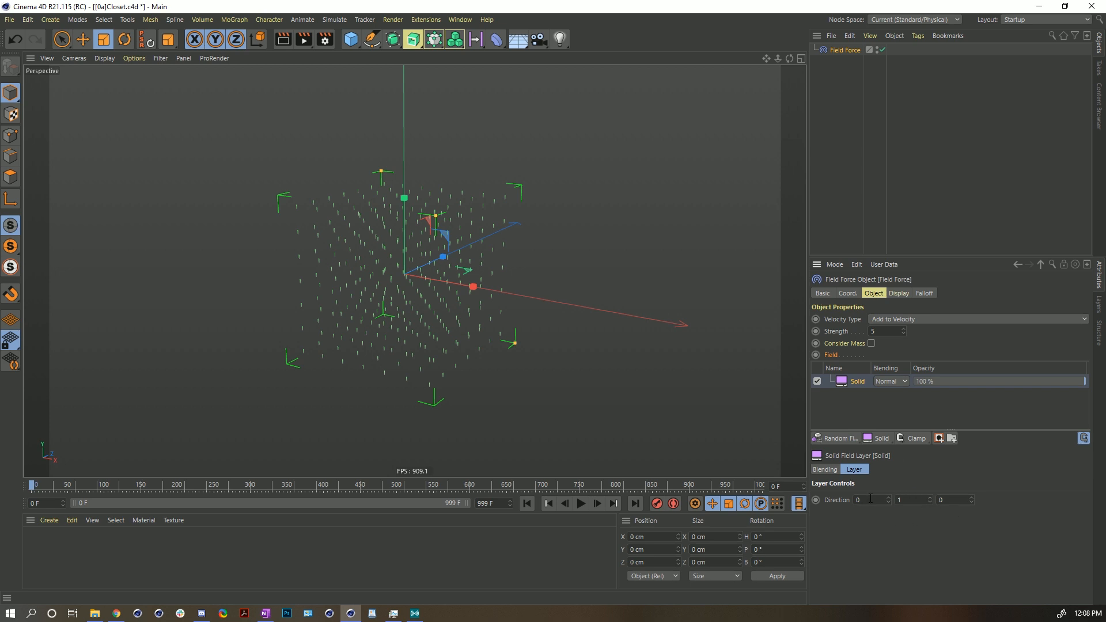
{"action": "key", "text": "Tab"}
{"action": "key", "text": "Tab"}
{"action": "scroll", "coordinate": [415, 292], "scroll_direction": "up", "scroll_amount": 2}
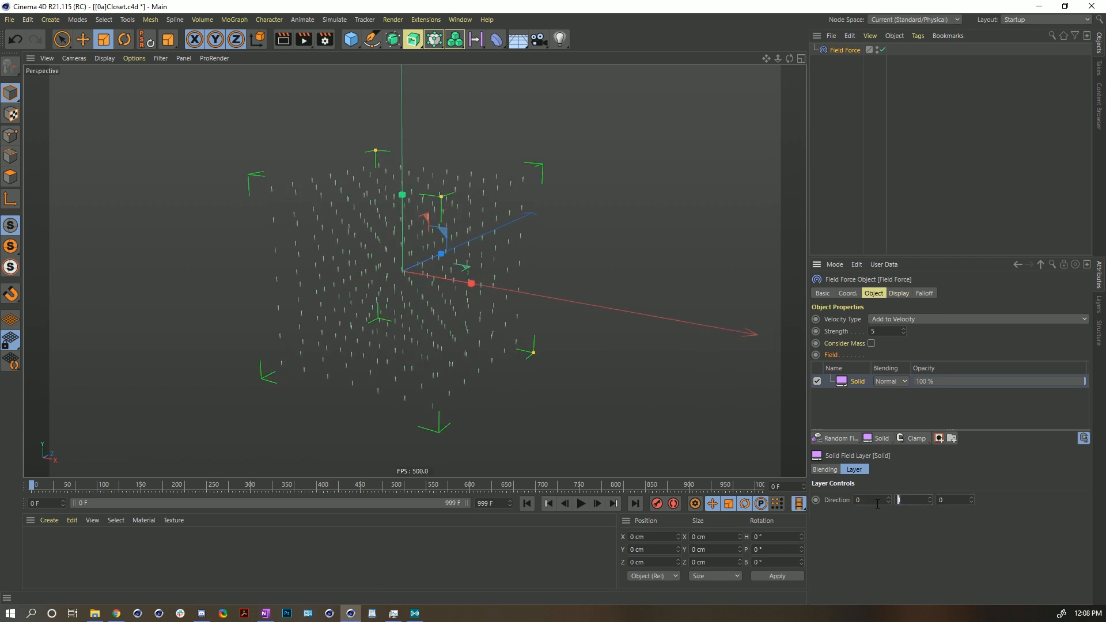
{"action": "type", "text": "0"}
{"action": "key", "text": "Return"}
{"action": "left_click", "coordinate": [833, 504]}
{"action": "left_click", "coordinate": [862, 496]}
{"action": "type", "text": "1"}
{"action": "key", "text": "Return"}
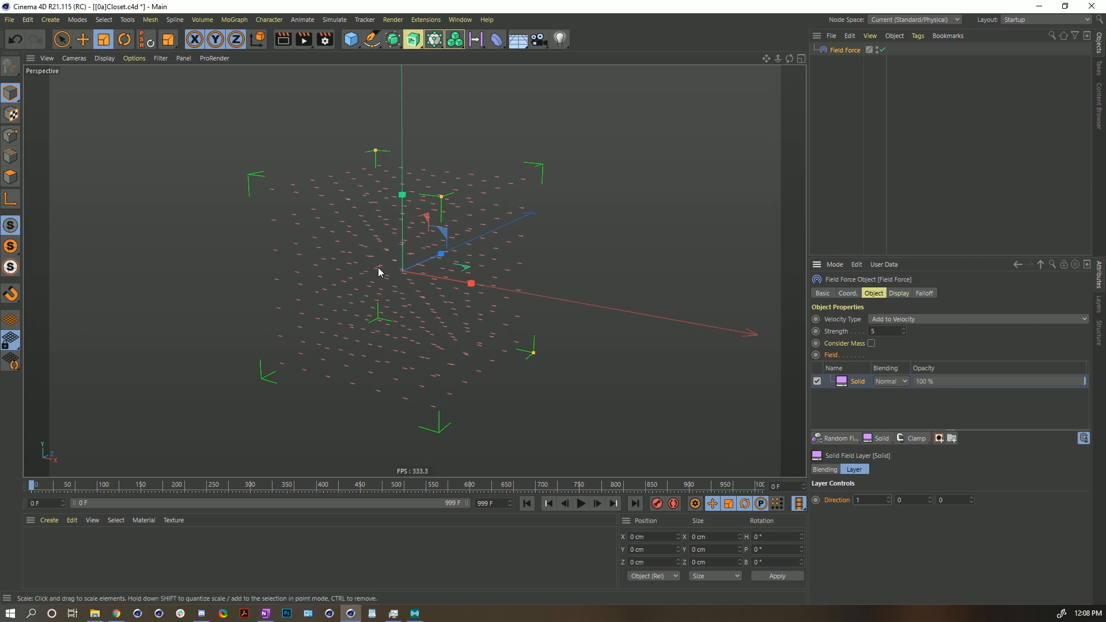
- Set the Solid layer's direction X value to -1
{"action": "left_click_drag", "start_coordinate": [417, 278], "coordinate": [498, 281], "text": "alt"}
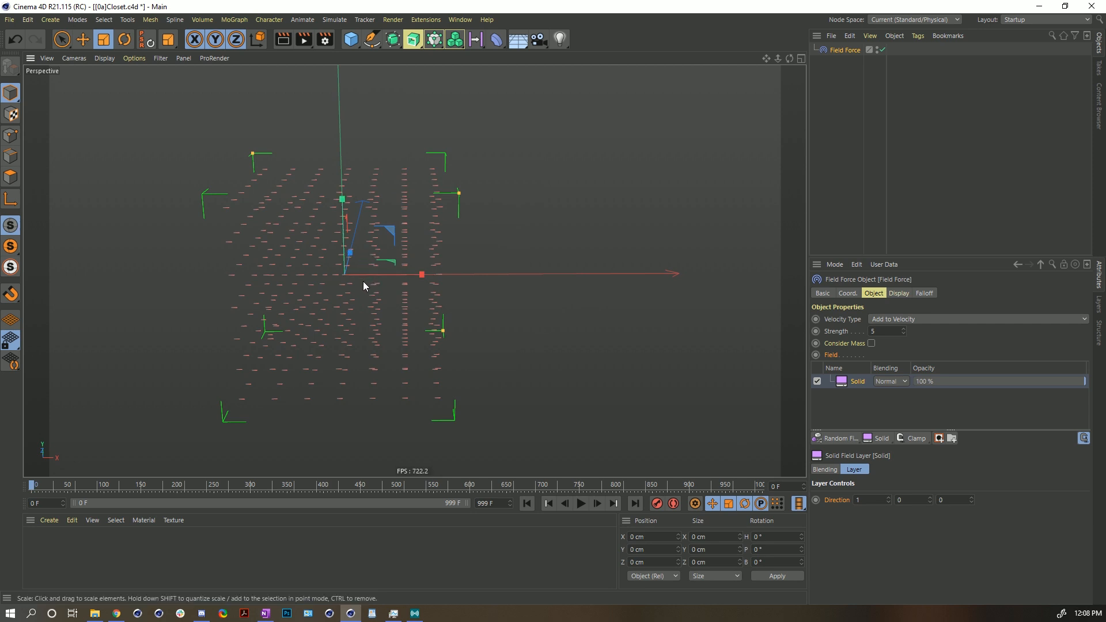
{"action": "left_click_drag", "start_coordinate": [373, 292], "coordinate": [352, 274], "text": "alt"}
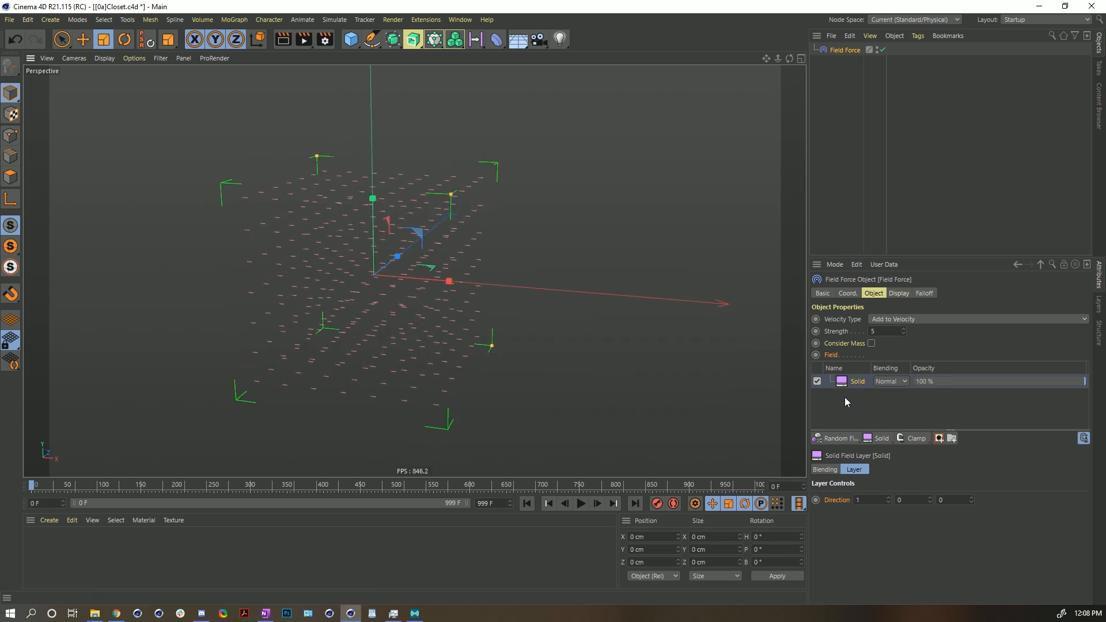
{"action": "double_click", "coordinate": [906, 499]}
{"action": "left_click_drag", "start_coordinate": [865, 500], "coordinate": [803, 503]}
{"action": "type", "text": "-1"}
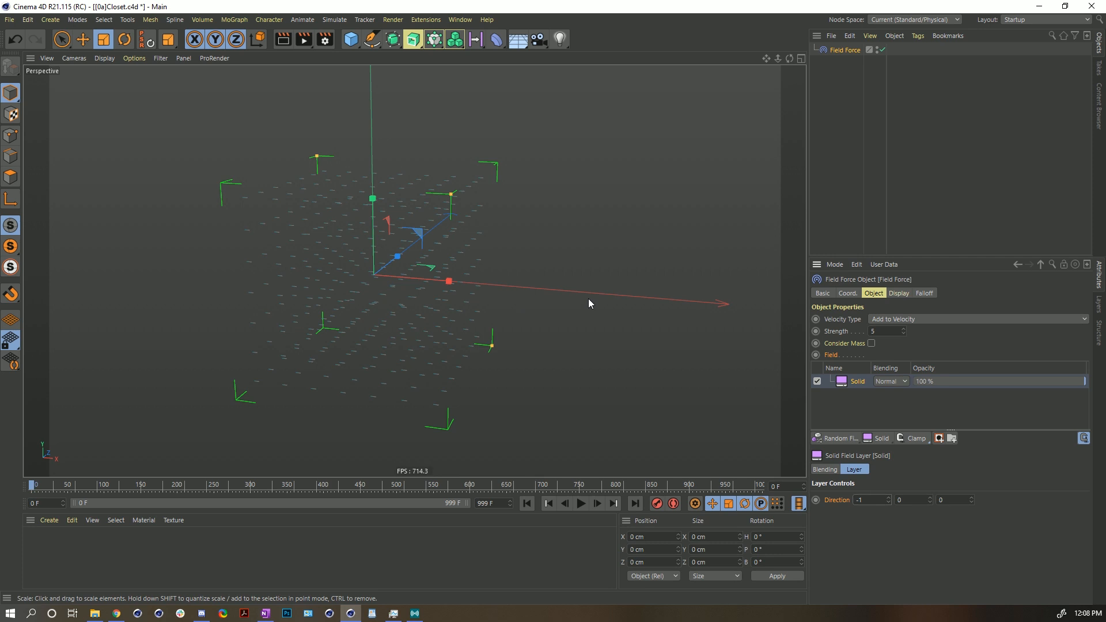
- Set the Solid layer's direction Y and Z values to 1
{"action": "left_click_drag", "start_coordinate": [382, 279], "coordinate": [464, 269], "text": "alt"}
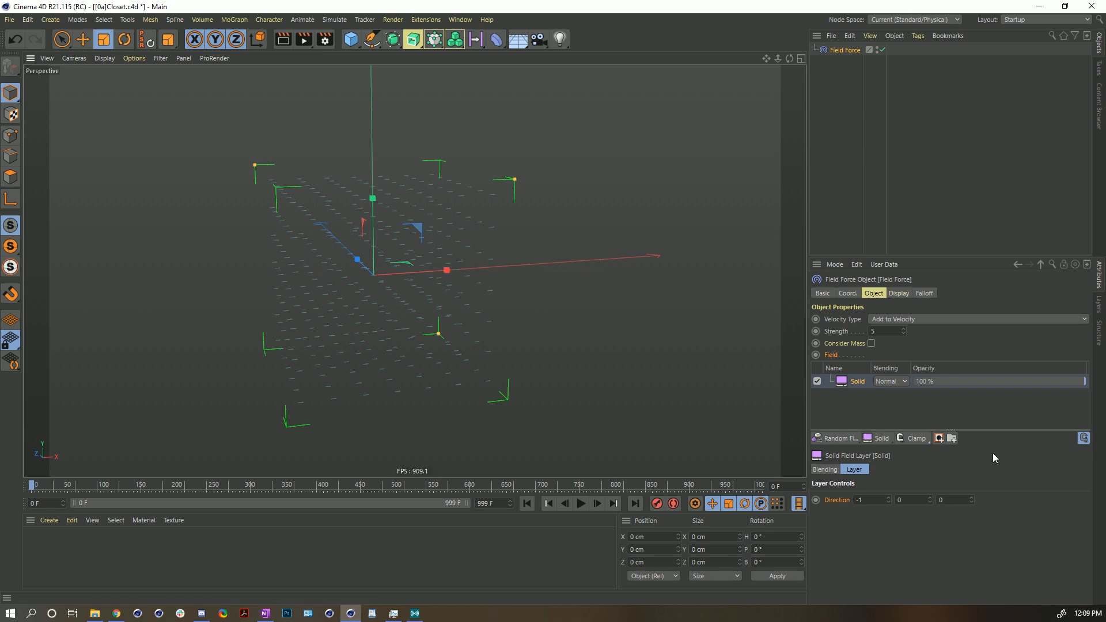
{"action": "double_click", "coordinate": [901, 500]}
{"action": "type", "text": "1"}
{"action": "key", "text": "Return"}
{"action": "left_click_drag", "start_coordinate": [462, 360], "coordinate": [409, 264], "text": "alt"}
{"action": "double_click", "coordinate": [955, 500]}
{"action": "type", "text": "1"}
{"action": "key", "text": "Return"}
{"action": "left_click_drag", "start_coordinate": [410, 224], "coordinate": [412, 179], "text": "alt"}
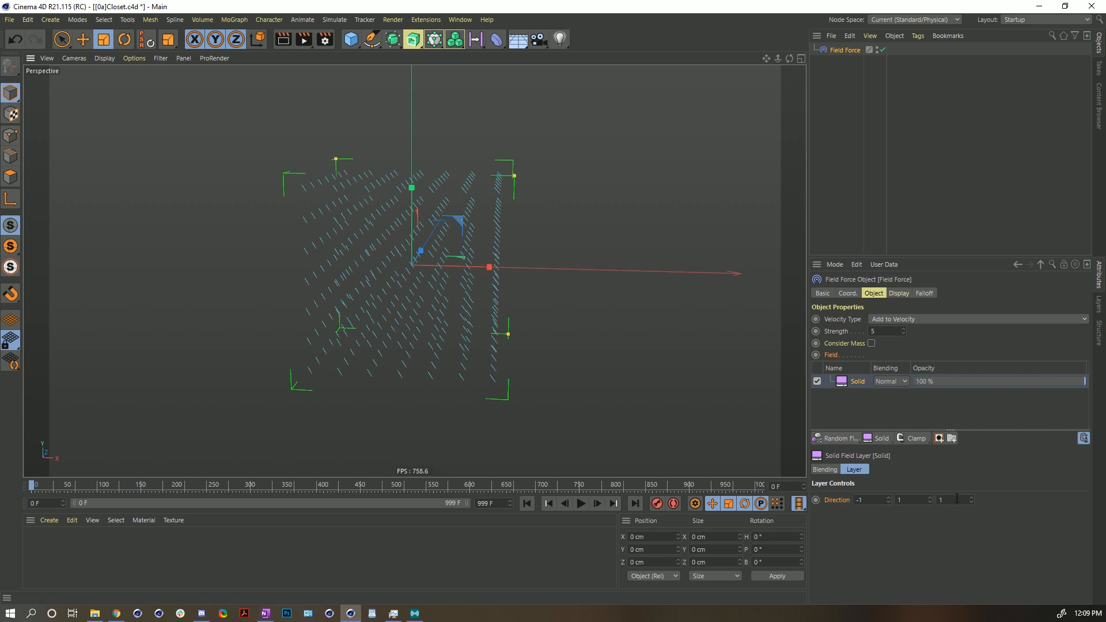
- Set the Solid layer's direction to 0, 3, 0
{"action": "left_click_drag", "start_coordinate": [951, 500], "coordinate": [850, 511]}
{"action": "type", "text": "0"}
{"action": "key", "text": "Return"}
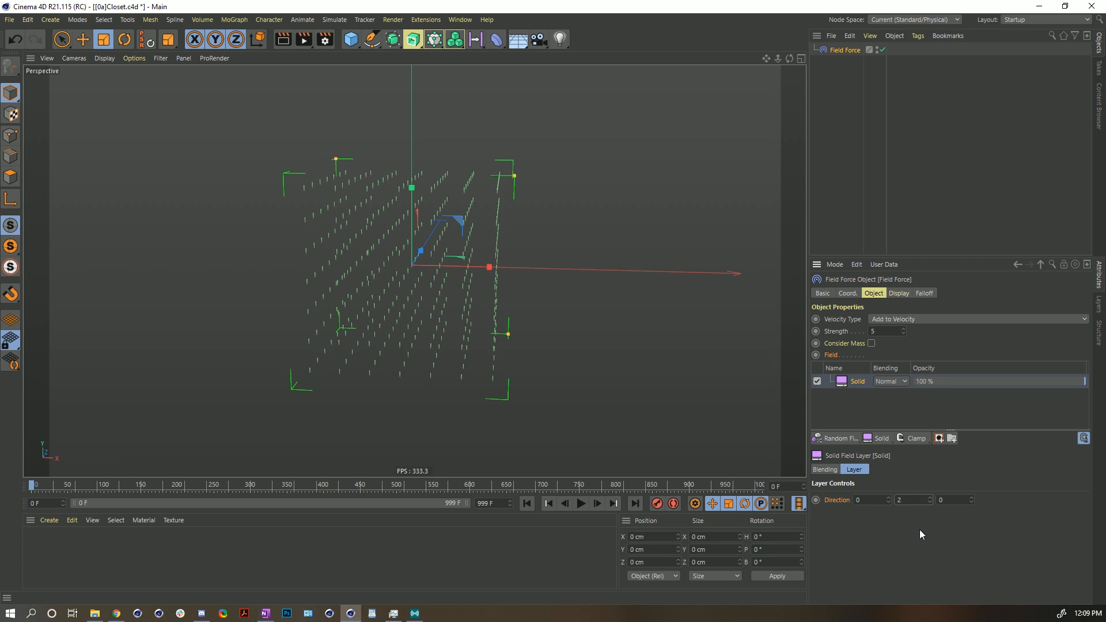
{"action": "left_click_drag", "start_coordinate": [906, 500], "coordinate": [863, 517]}
{"action": "type", "text": "3"}
{"action": "key", "text": "Return"}
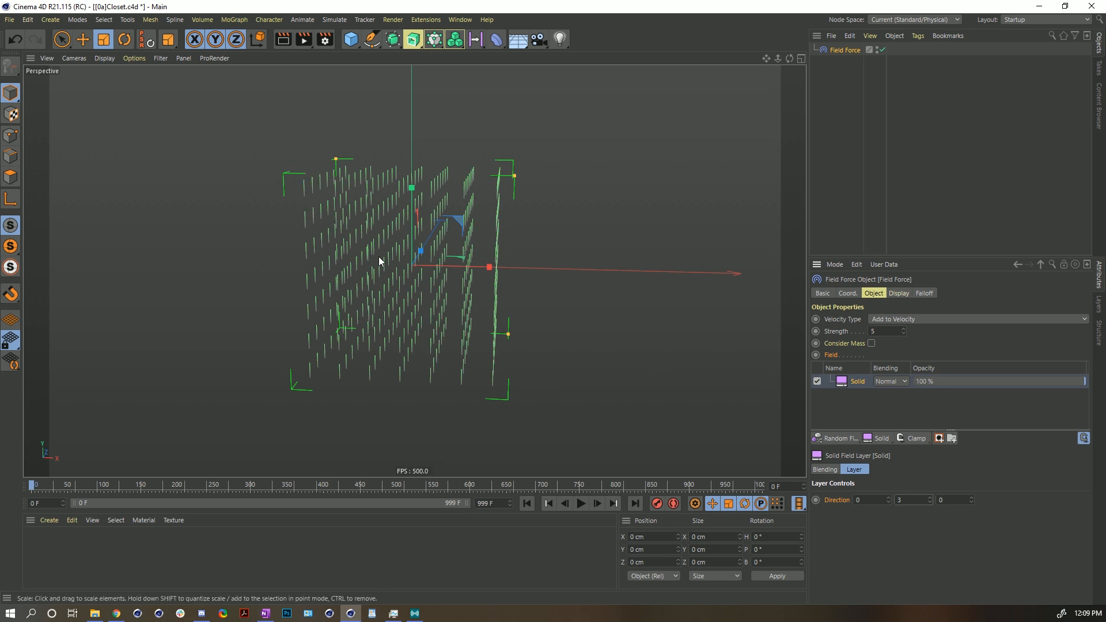
- Increase the Field Force's display line density
{"action": "left_click_drag", "start_coordinate": [396, 272], "coordinate": [324, 185], "text": "alt"}
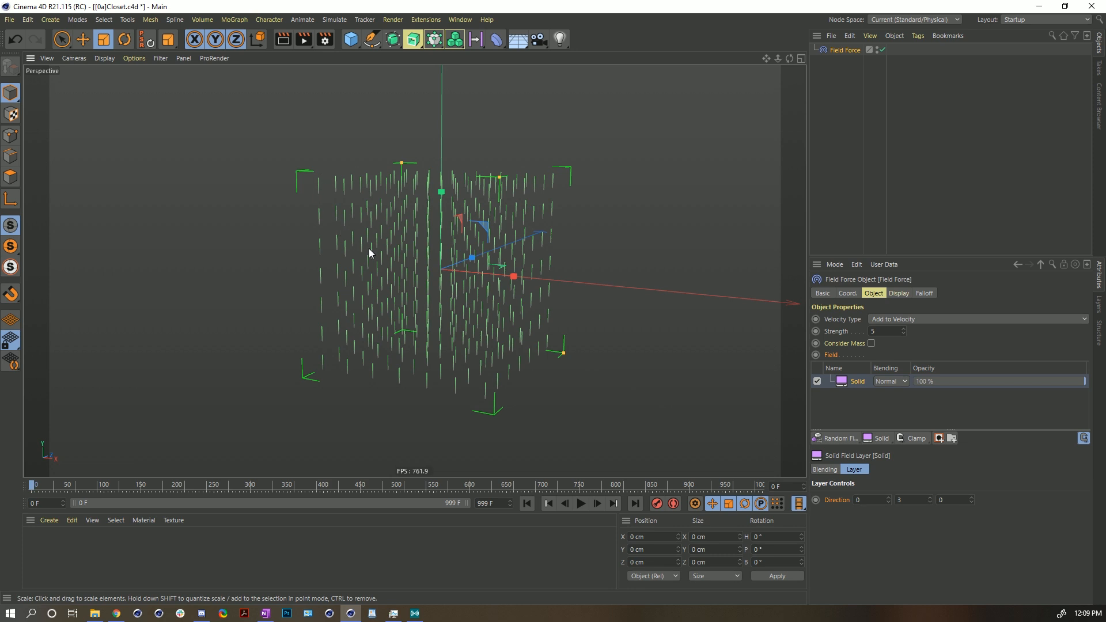
{"action": "left_click_drag", "start_coordinate": [457, 249], "coordinate": [443, 275], "text": "alt"}
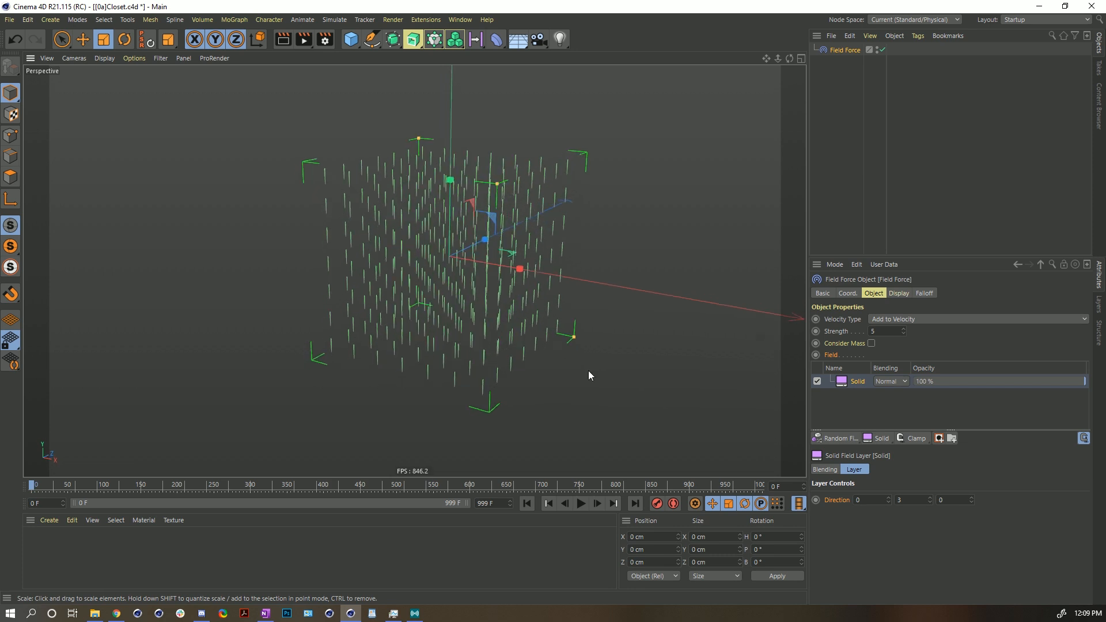
{"action": "left_click", "coordinate": [900, 293]}
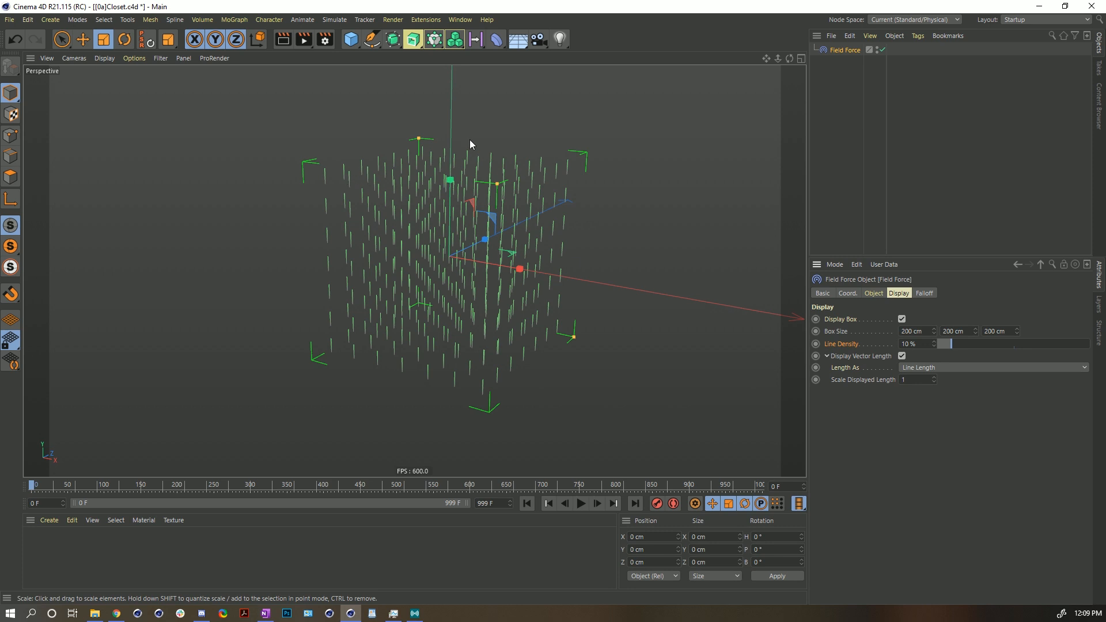
{"action": "mouse_move", "coordinate": [951, 344]}
{"action": "left_mouse_down"}
{"action": "mouse_move", "coordinate": [1090, 346]}
{"action": "mouse_move", "coordinate": [949, 345]}
{"action": "mouse_move", "coordinate": [971, 344]}
{"action": "left_mouse_up"}
{"action": "left_click_drag", "start_coordinate": [448, 230], "coordinate": [500, 235], "text": "alt"}
{"action": "left_click_drag", "start_coordinate": [433, 254], "coordinate": [478, 242], "text": "alt"}
- Add a Random Field layer with Normal blending and disable the Solid layer
{"action": "left_click", "coordinate": [873, 293]}
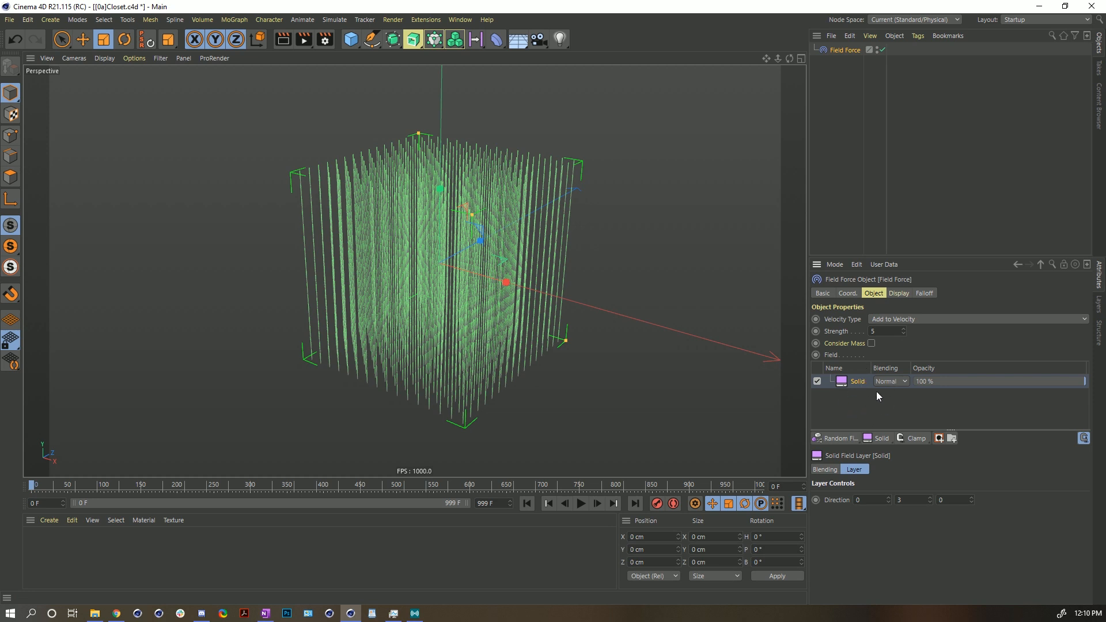
{"action": "left_click", "coordinate": [834, 439]}
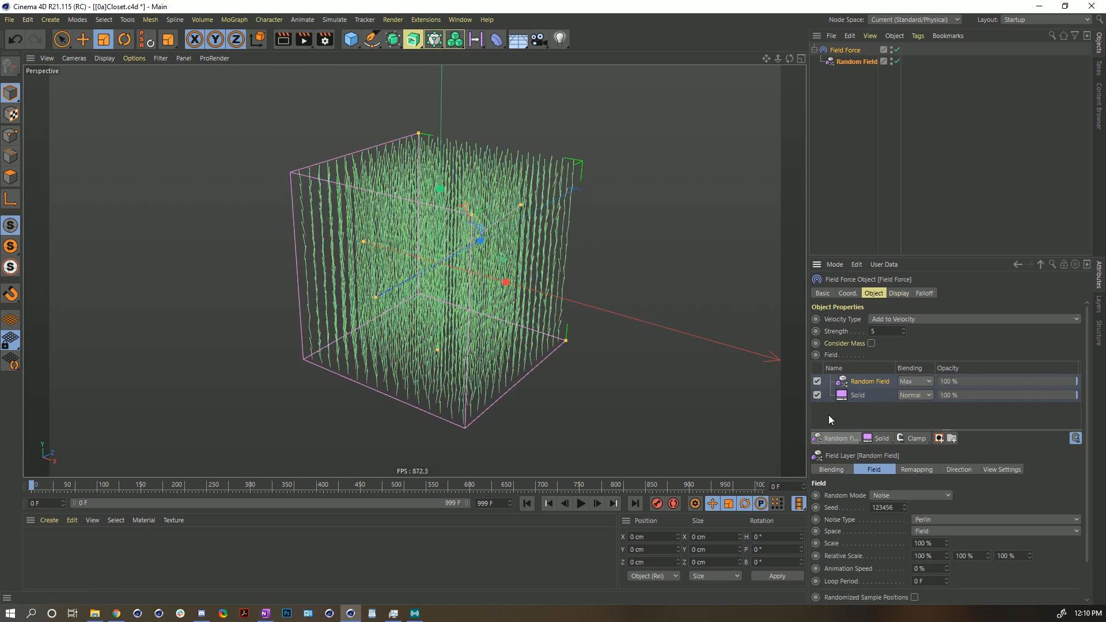
{"action": "left_click", "coordinate": [817, 396]}
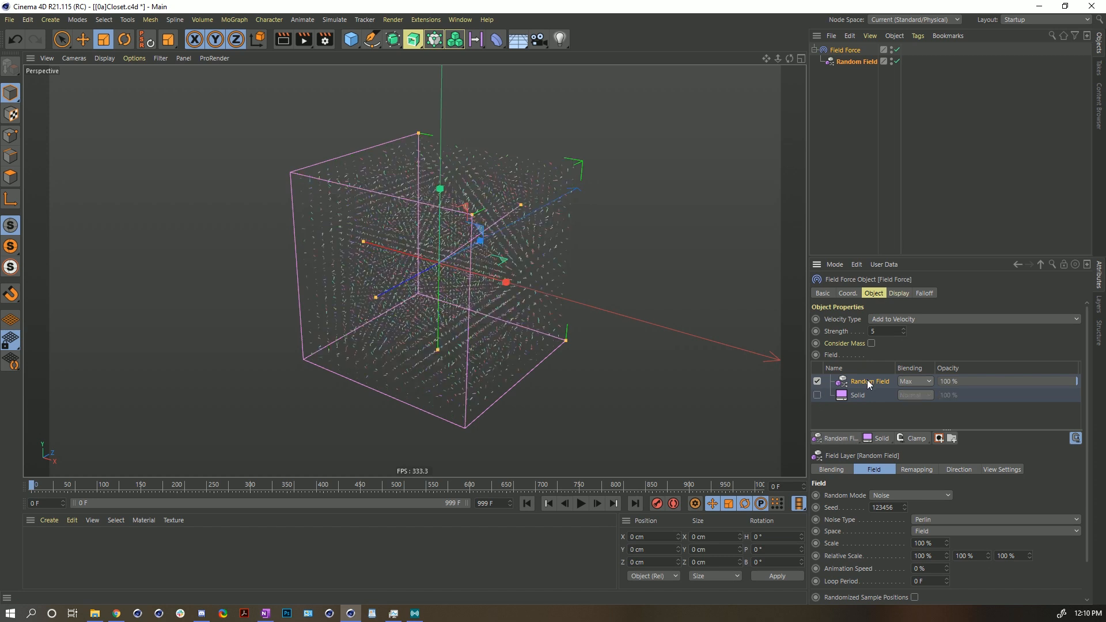
{"action": "left_click", "coordinate": [916, 381]}
{"action": "left_click", "coordinate": [912, 392]}
- Select the Field Force object and set its display line density to 100%
{"action": "mouse_move", "coordinate": [473, 298]}
{"action": "left_mouse_down", "text": "alt"}
{"action": "mouse_move", "coordinate": [417, 266]}
{"action": "mouse_move", "coordinate": [510, 185]}
{"action": "mouse_move", "coordinate": [537, 248]}
{"action": "mouse_move", "coordinate": [470, 261]}
{"action": "left_mouse_up", "text": "alt"}
{"action": "right_click_drag", "start_coordinate": [471, 262], "coordinate": [501, 239], "text": "alt"}
{"action": "mouse_move", "coordinate": [491, 240]}
{"action": "left_mouse_down", "text": "alt"}
{"action": "mouse_move", "coordinate": [485, 230]}
{"action": "mouse_move", "coordinate": [502, 239]}
{"action": "left_mouse_up", "text": "alt"}
{"action": "left_click", "coordinate": [891, 59]}
{"action": "left_click", "coordinate": [891, 58]}
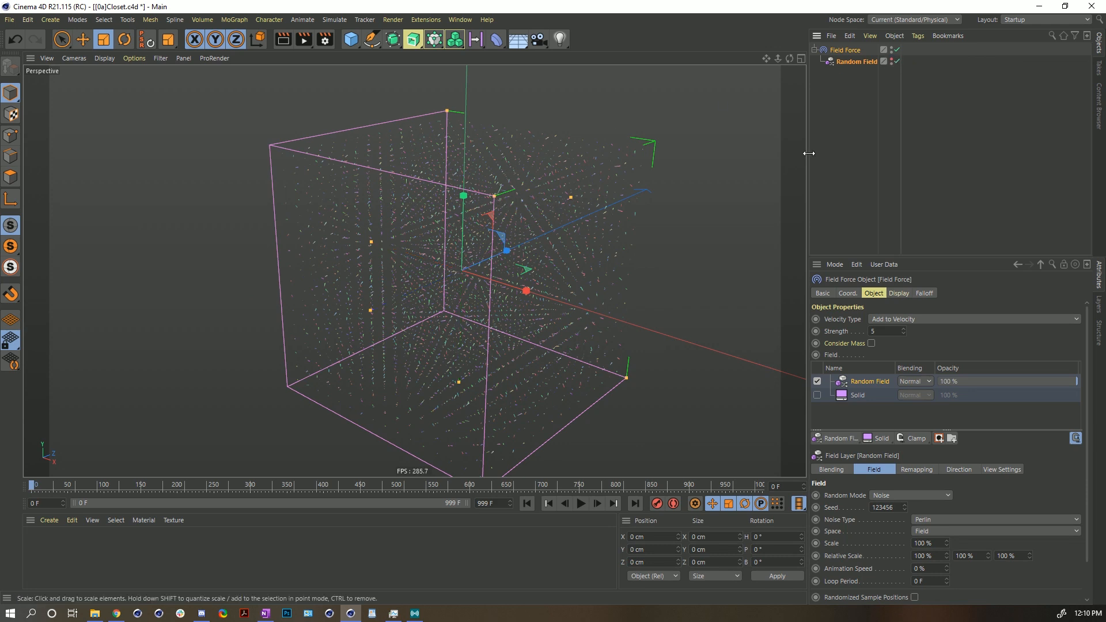
{"action": "left_click", "coordinate": [838, 51]}
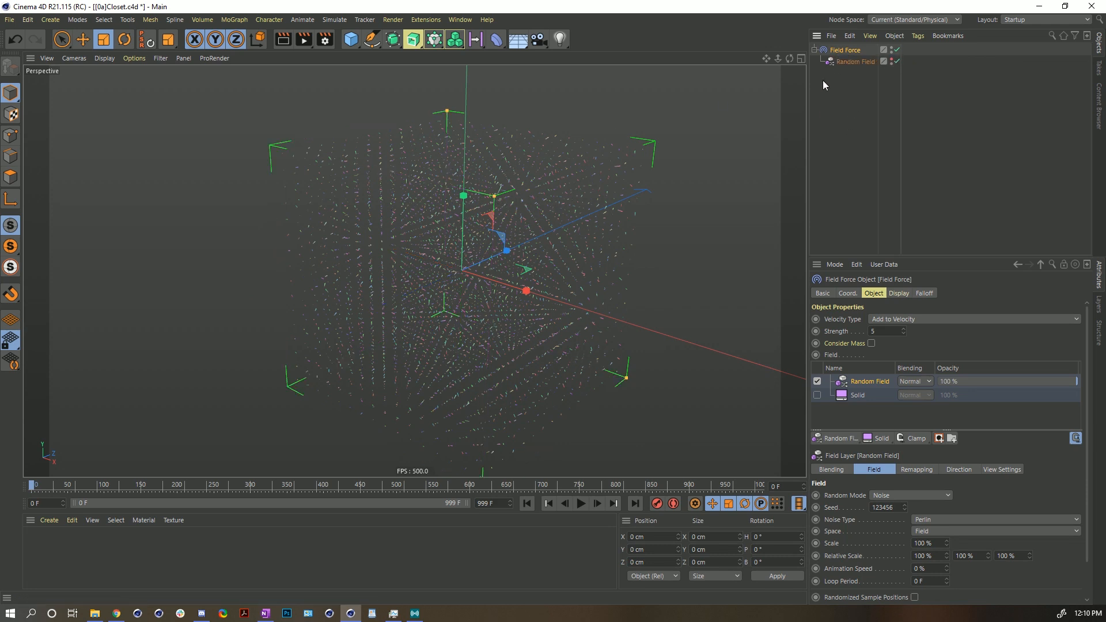
{"action": "left_click", "coordinate": [898, 294]}
{"action": "left_click_drag", "start_coordinate": [962, 345], "coordinate": [1089, 344]}
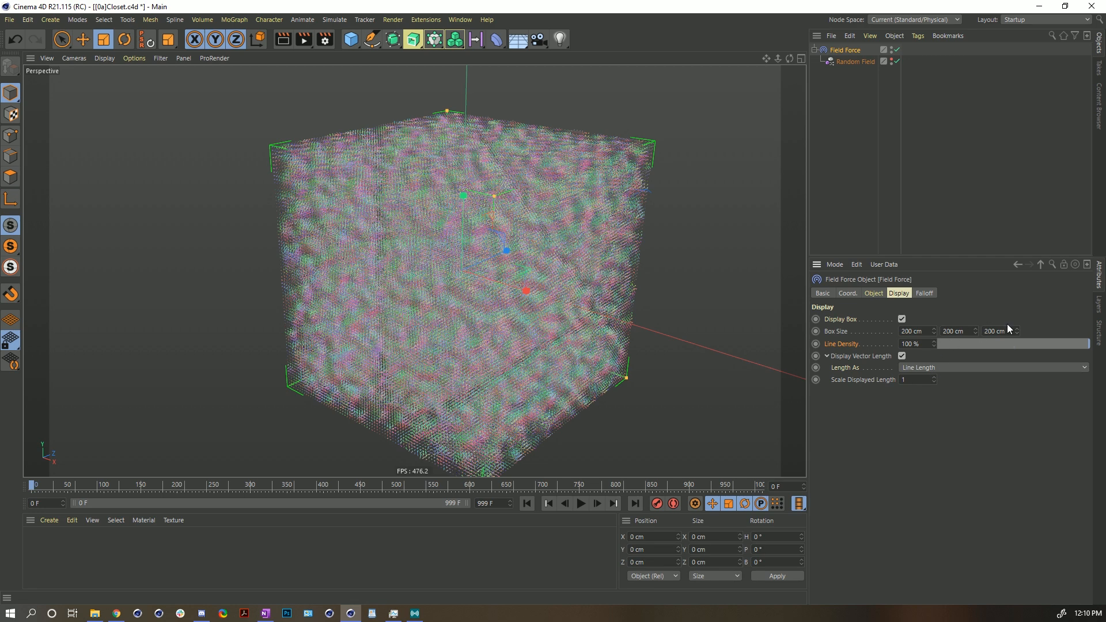
- Set the Field Force display box's Z size to 0 cm
{"action": "left_click", "coordinate": [904, 332]}
{"action": "key", "text": "Tab"}
{"action": "key", "text": "Tab"}
{"action": "left_click_drag", "start_coordinate": [1007, 329], "coordinate": [900, 393]}
{"action": "type", "text": "0"}
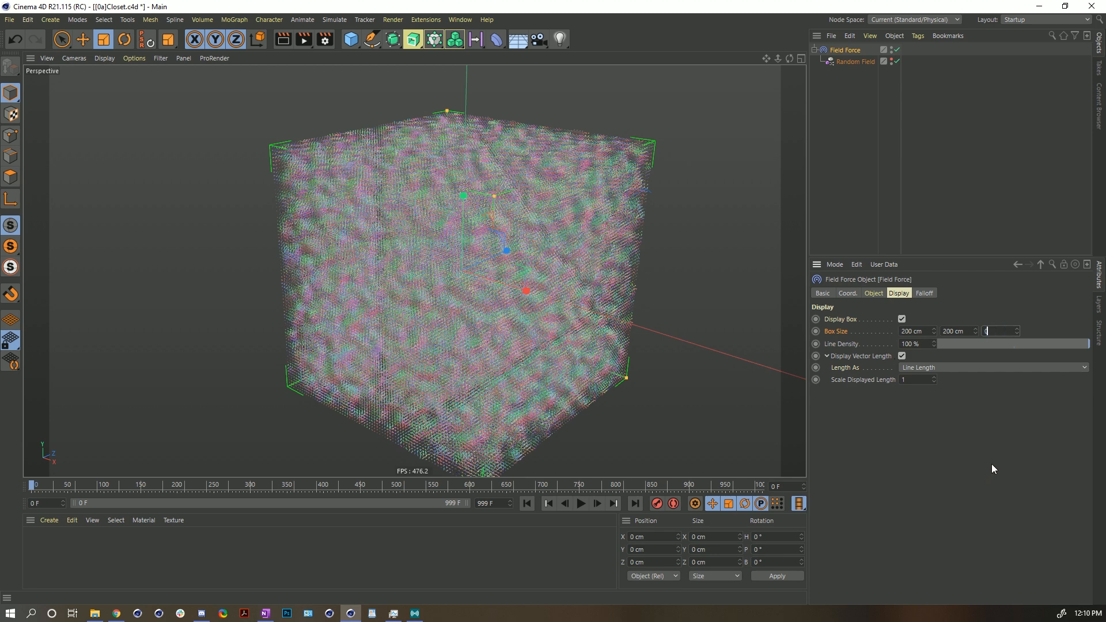
{"action": "key", "text": "Return"}
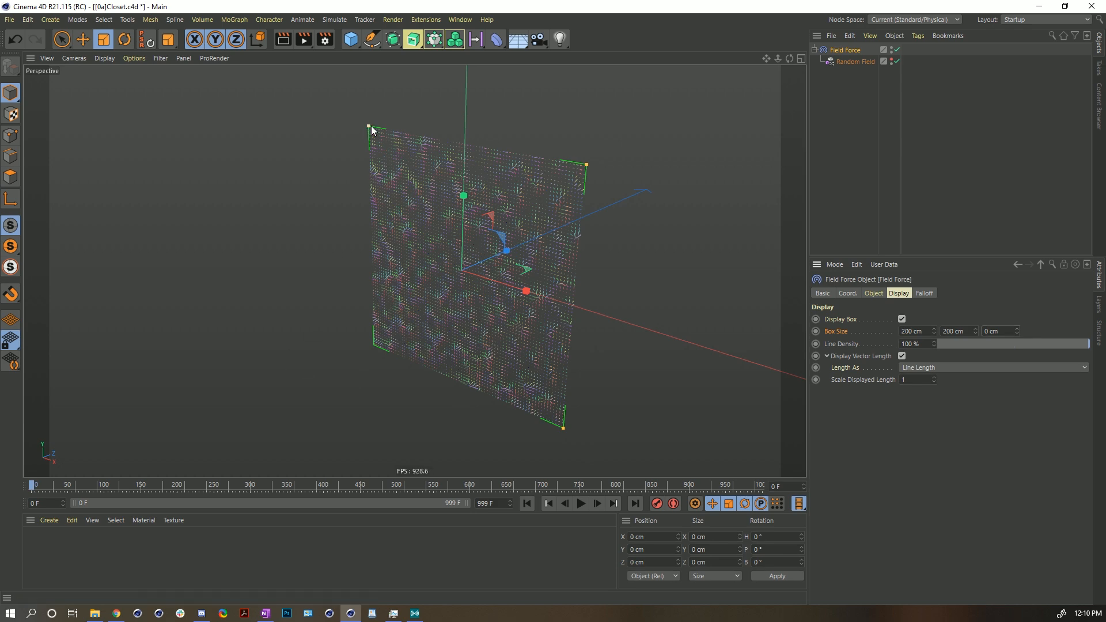
- Review the Random Field layer's Random Mode and Noise Type options on the Field Force
{"action": "left_click_drag", "start_coordinate": [563, 222], "coordinate": [403, 171], "text": "alt"}
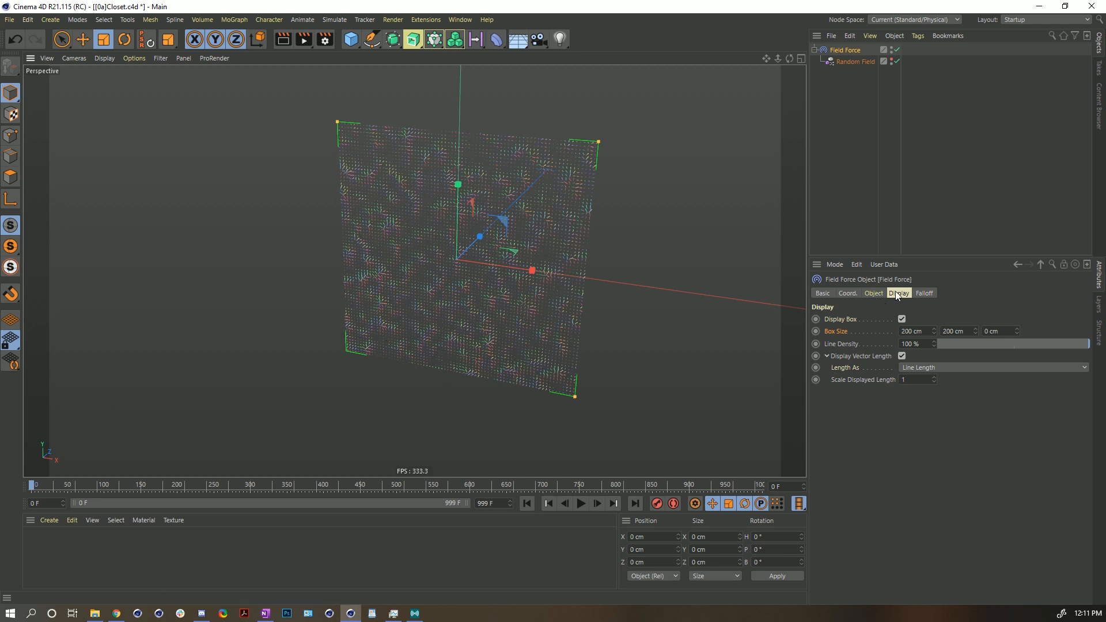
{"action": "left_click", "coordinate": [873, 293]}
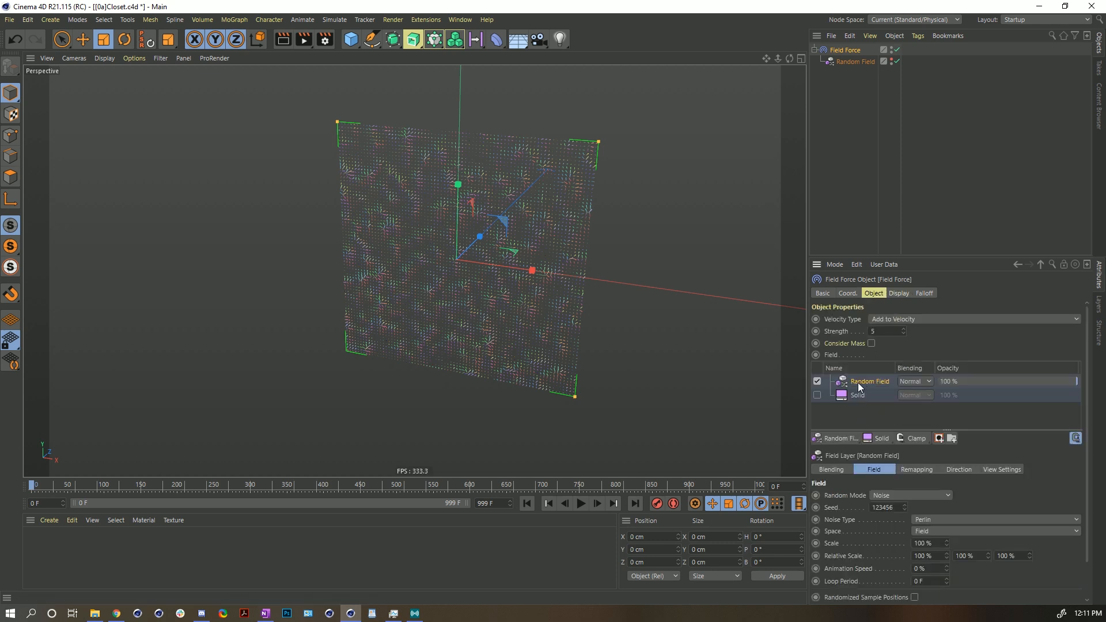
{"action": "left_click_drag", "start_coordinate": [936, 257], "coordinate": [936, 99]}
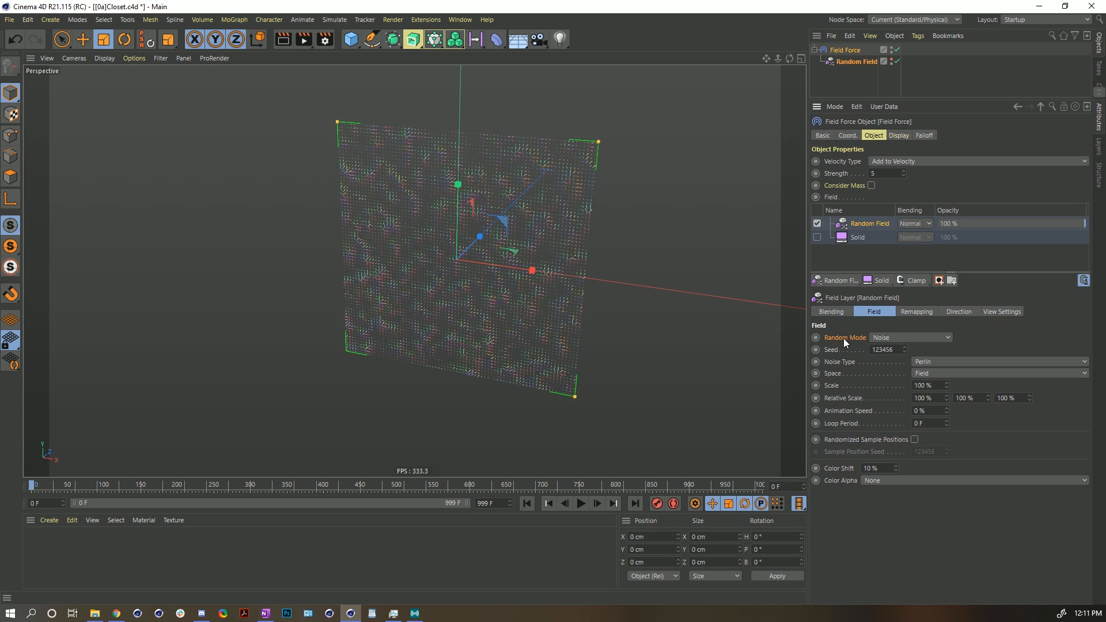
{"action": "left_click", "coordinate": [892, 337]}
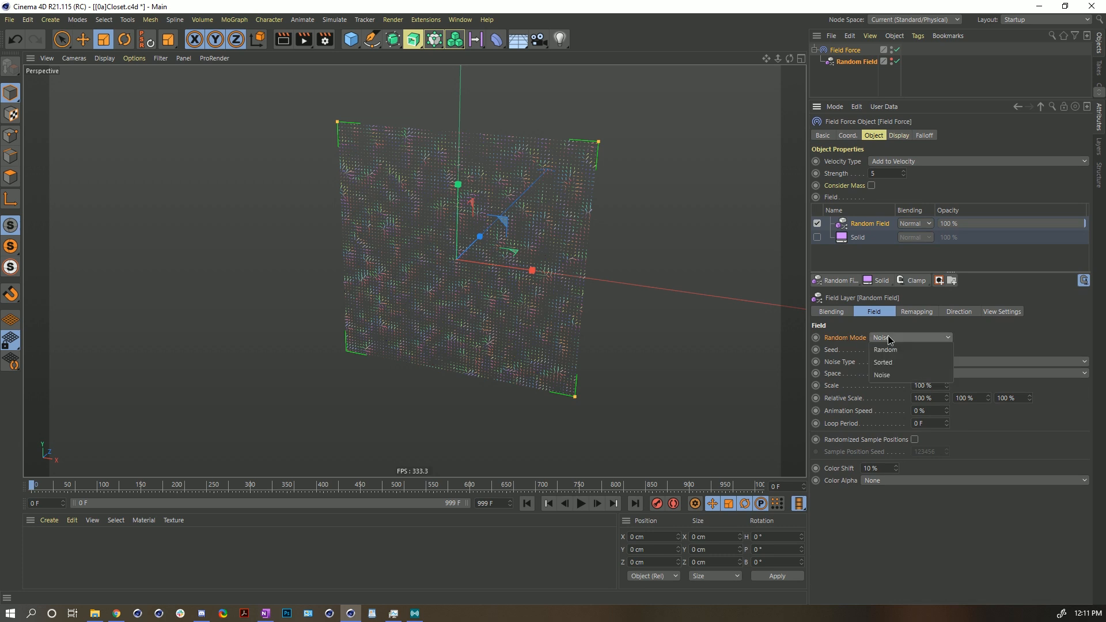
{"action": "left_click", "coordinate": [885, 376]}
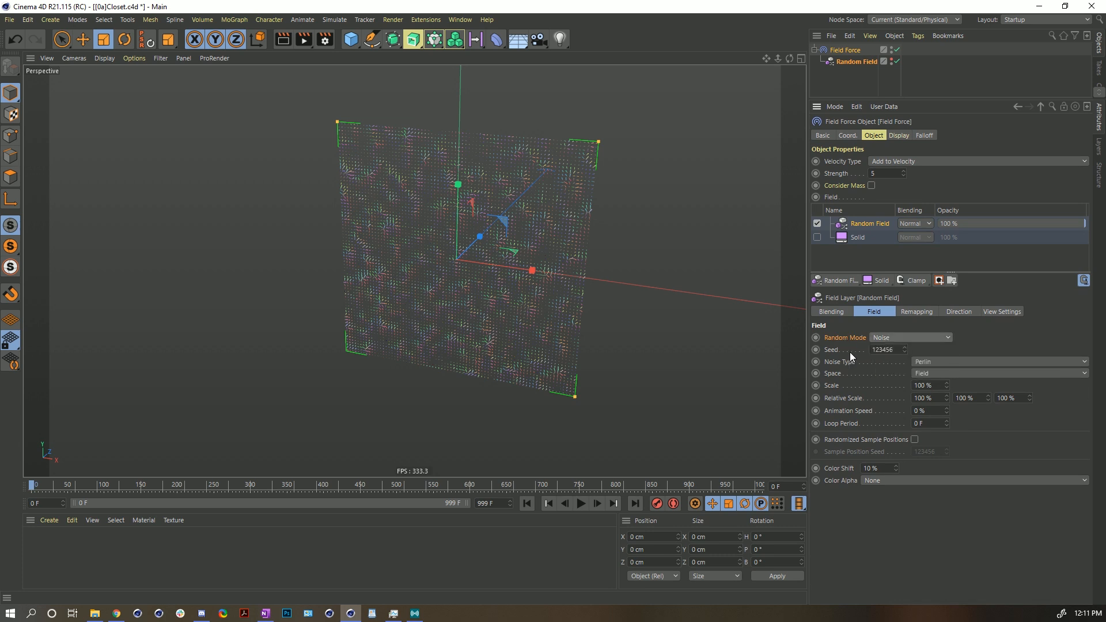
{"action": "left_click", "coordinate": [921, 361]}
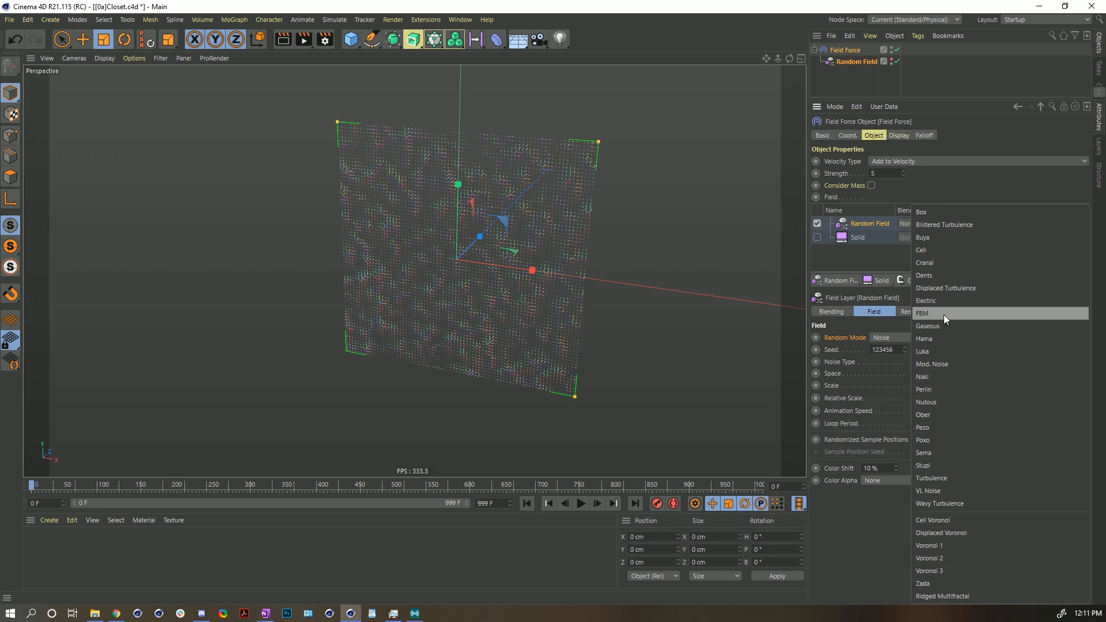
{"action": "left_click", "coordinate": [857, 364]}
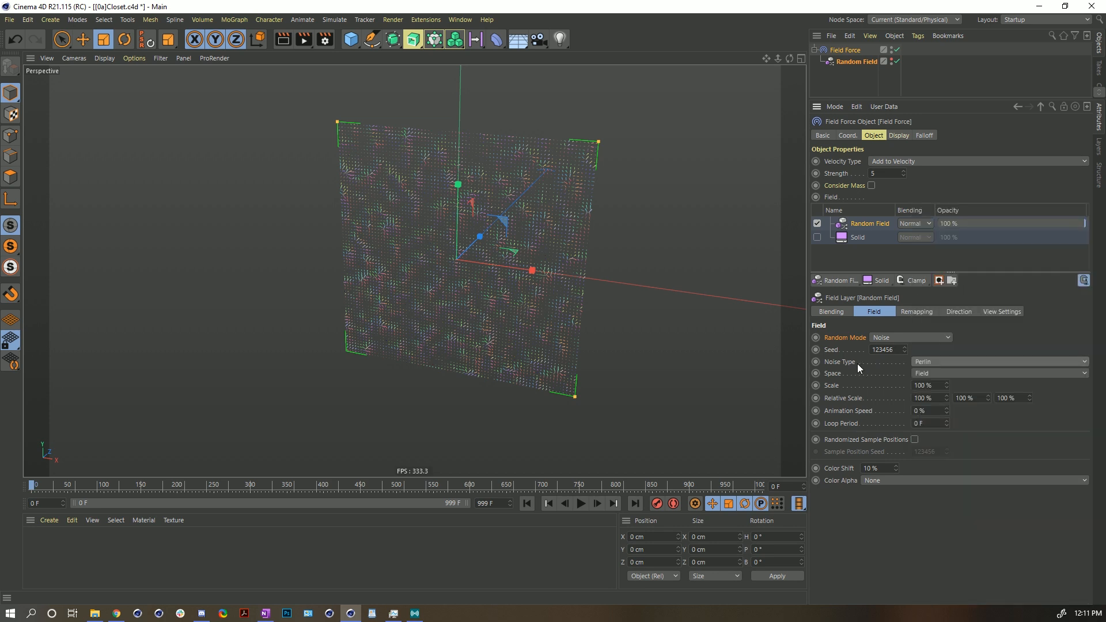
- Set the Random Field layer's scale to 74%
{"action": "left_click", "coordinate": [942, 360]}
{"action": "left_click", "coordinate": [906, 382]}
{"action": "mouse_move", "coordinate": [946, 385]}
{"action": "left_mouse_down"}
{"action": "mouse_move", "coordinate": [923, 408]}
{"action": "mouse_move", "coordinate": [946, 363]}
{"action": "left_mouse_up"}
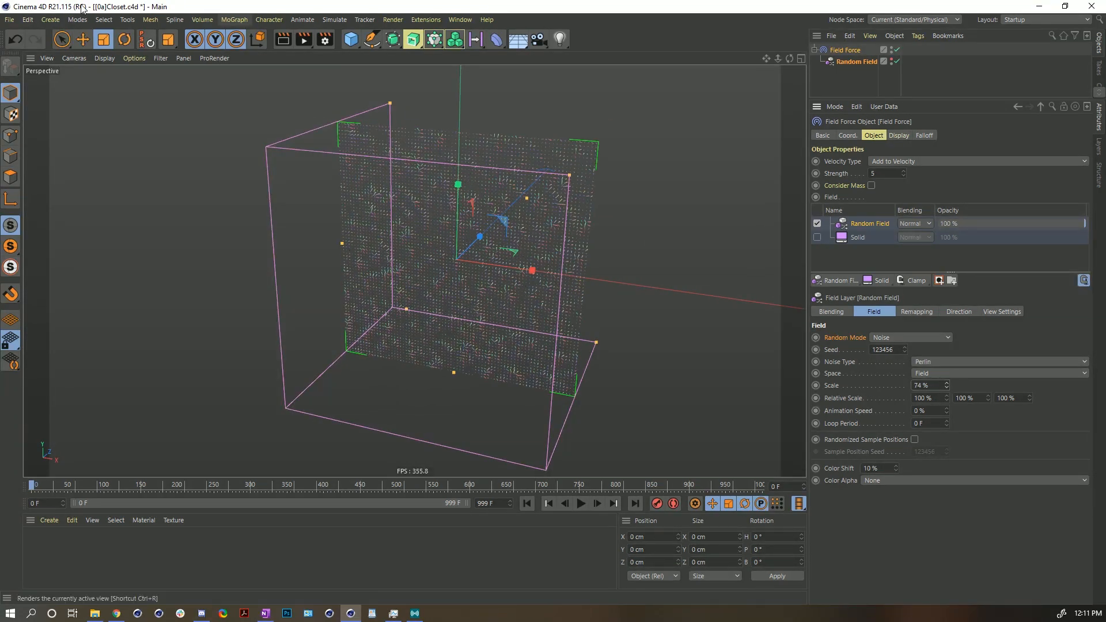
{"action": "left_click", "coordinate": [334, 20]}
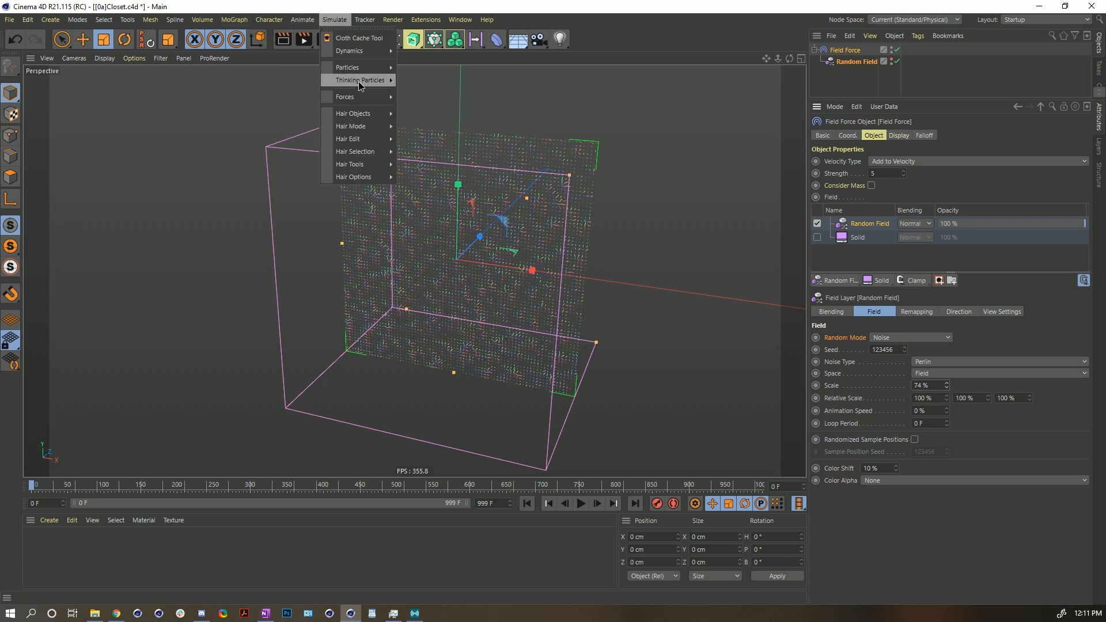
{"action": "mouse_move", "coordinate": [341, 104]}
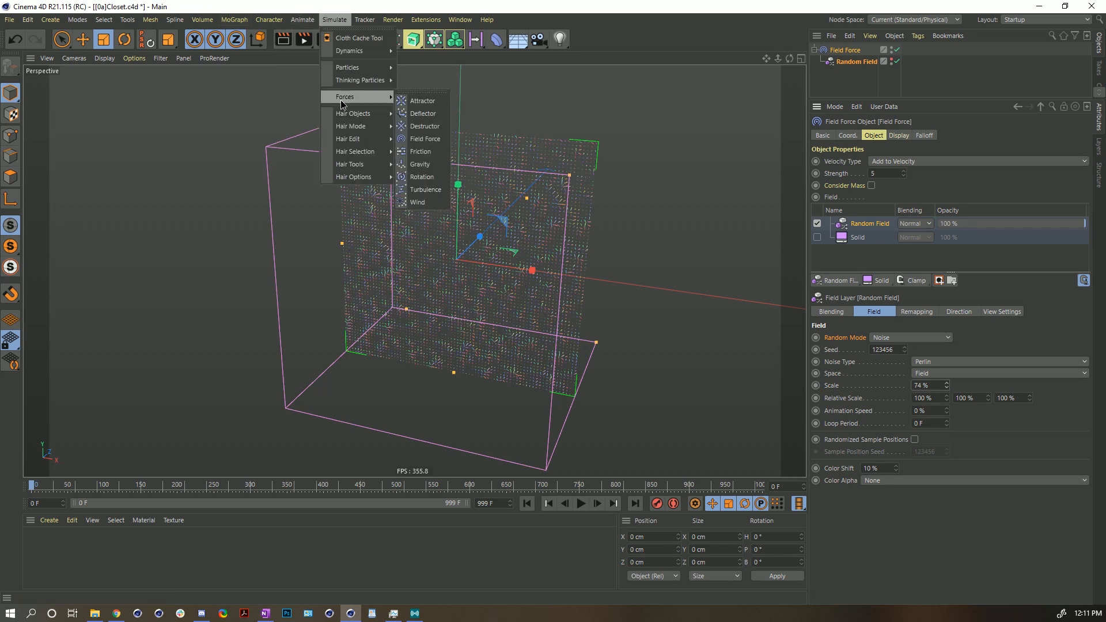
{"action": "left_click", "coordinate": [434, 190]}
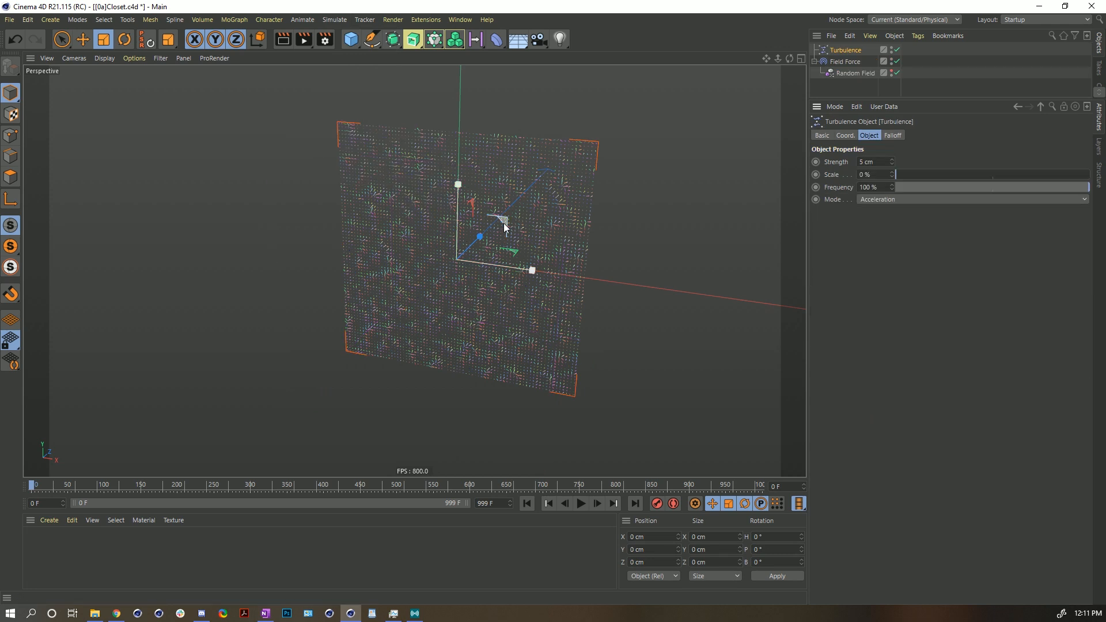
{"action": "key", "text": "e"}
{"action": "left_click_drag", "start_coordinate": [598, 222], "coordinate": [231, 286]}
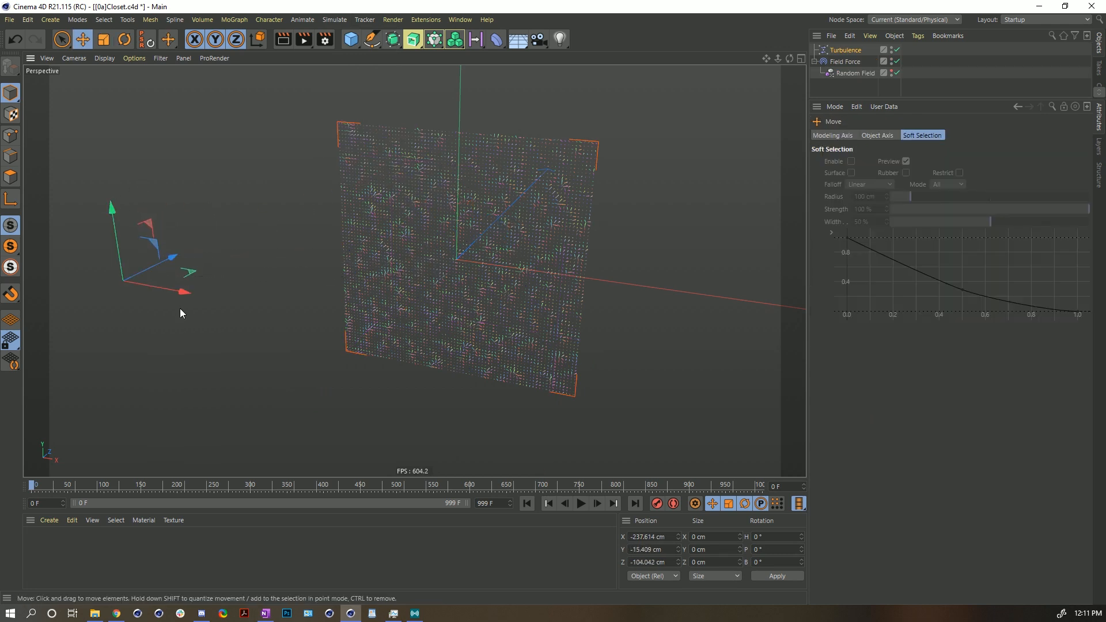
{"action": "left_click", "coordinate": [841, 51]}
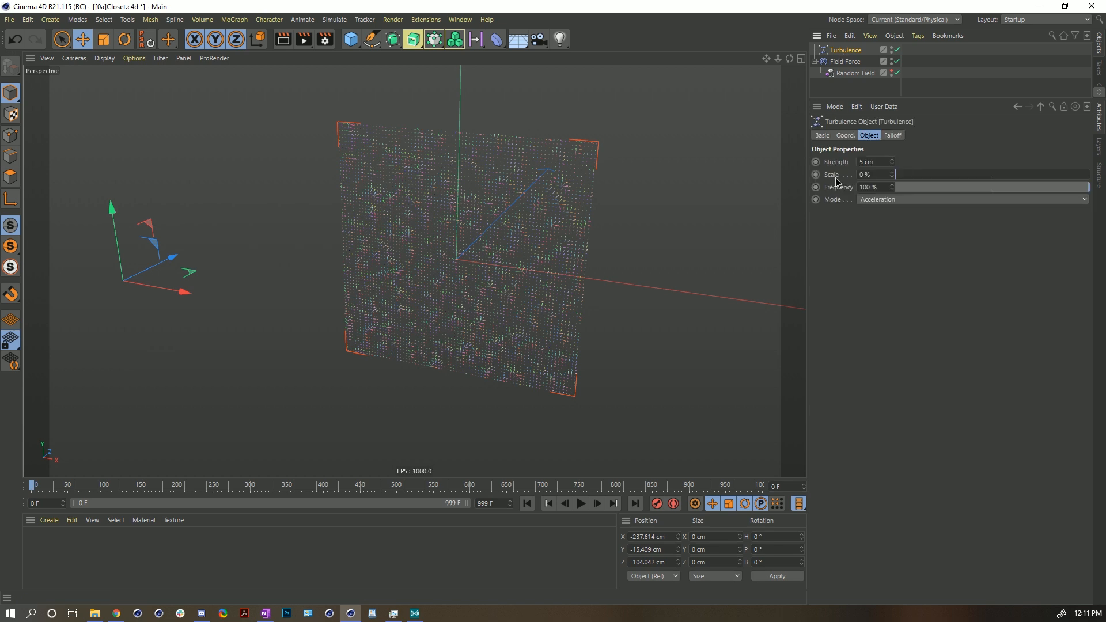
{"action": "mouse_move", "coordinate": [894, 175]}
{"action": "left_mouse_down"}
{"action": "mouse_move", "coordinate": [915, 174]}
{"action": "mouse_move", "coordinate": [907, 180]}
{"action": "left_mouse_up"}
{"action": "left_click_drag", "start_coordinate": [907, 175], "coordinate": [823, 174]}
{"action": "key", "text": "Delete"}
- Set the Random Field layer's scale to about 383%
{"action": "left_click", "coordinate": [852, 51]}
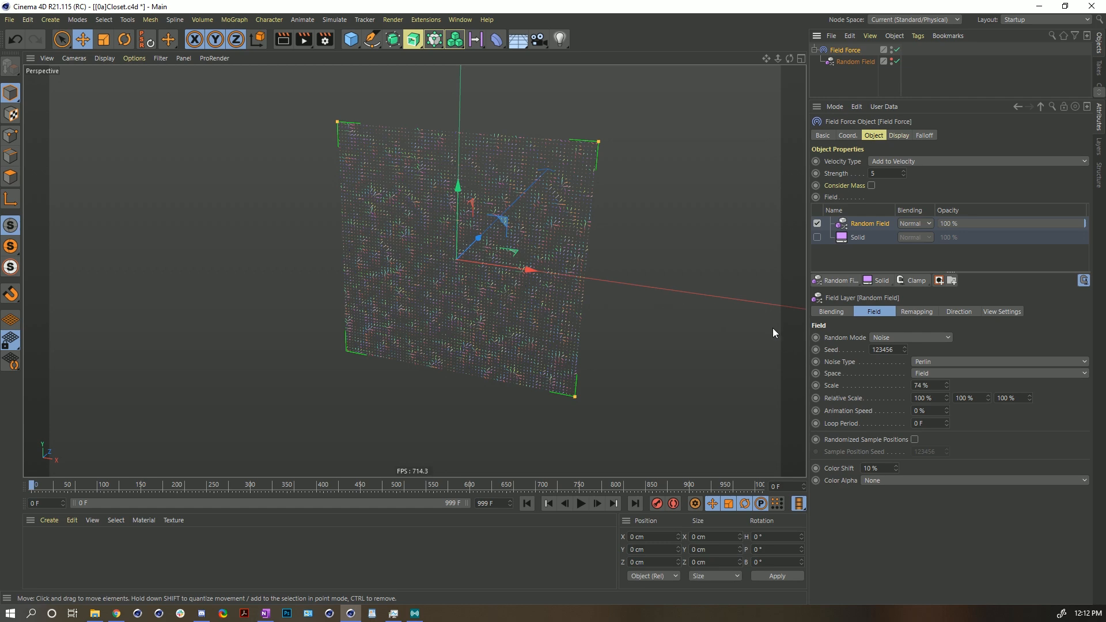
{"action": "left_click_drag", "start_coordinate": [946, 387], "coordinate": [908, 374]}
{"action": "mouse_move", "coordinate": [443, 252]}
{"action": "left_mouse_down", "text": "alt"}
{"action": "mouse_move", "coordinate": [426, 260]}
{"action": "mouse_move", "coordinate": [454, 253]}
{"action": "left_mouse_up", "text": "alt"}
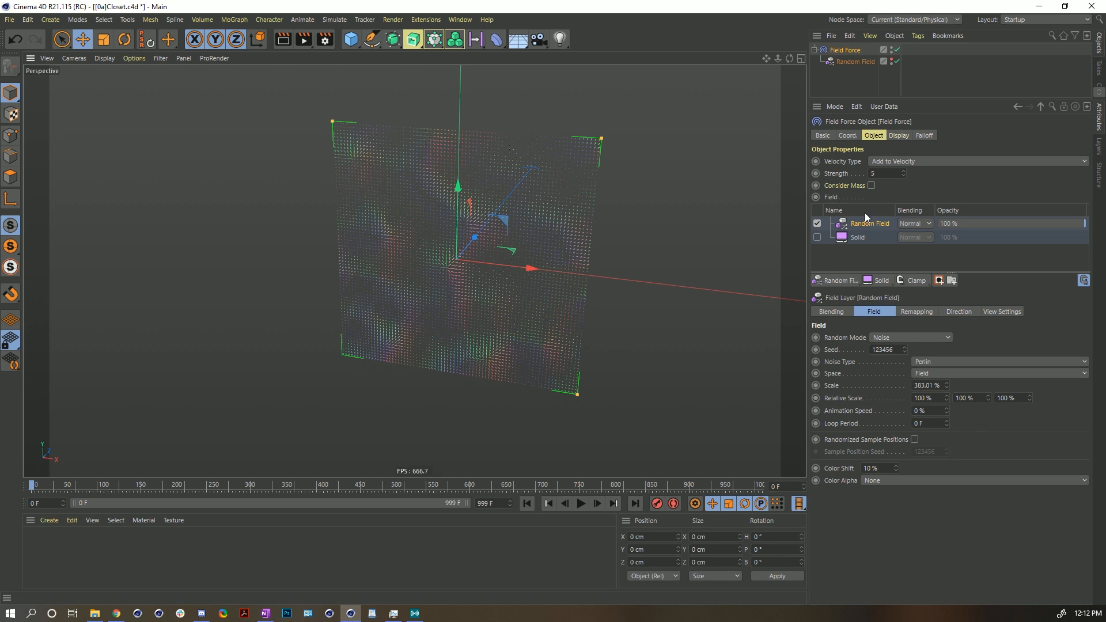
- Set the Field Force strength to 116
{"action": "left_click", "coordinate": [899, 136]}
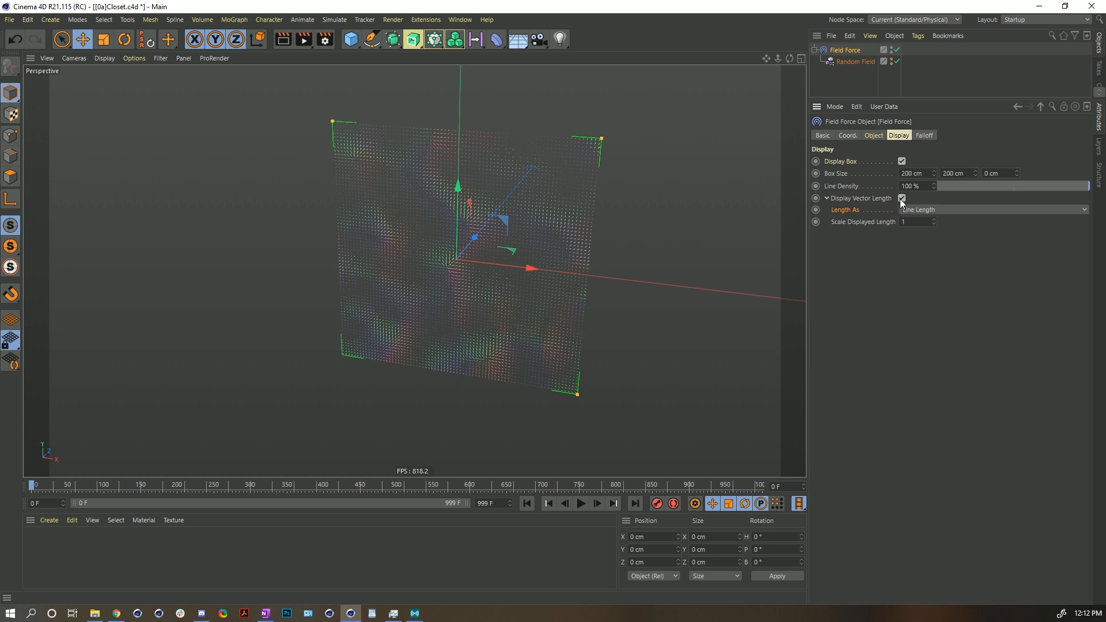
{"action": "left_click", "coordinate": [877, 137]}
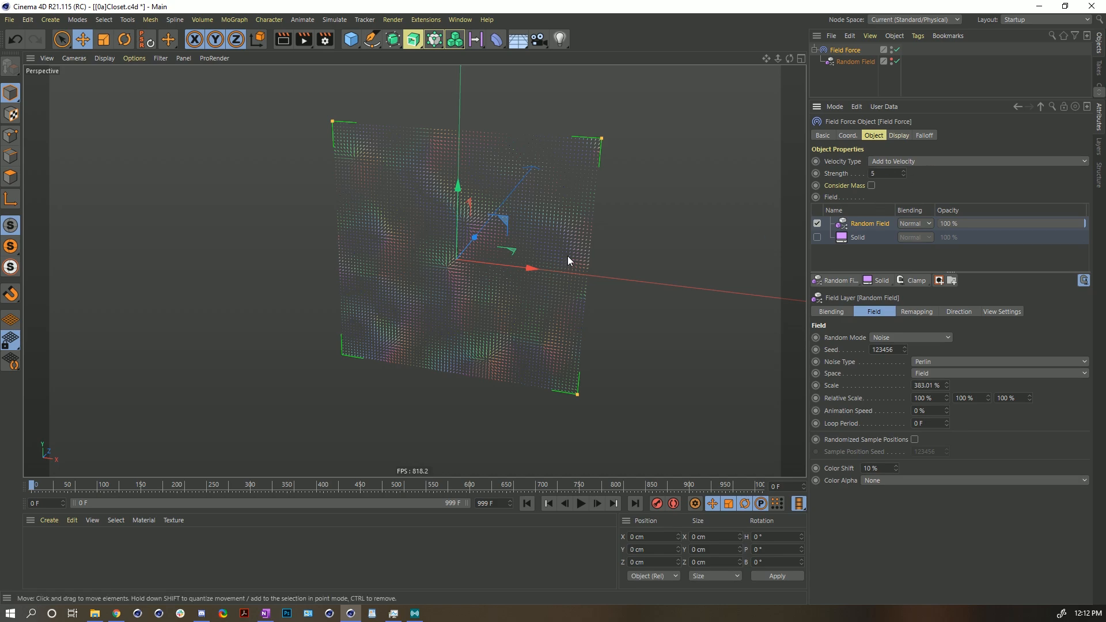
{"action": "left_click_drag", "start_coordinate": [533, 242], "coordinate": [420, 248], "text": "alt"}
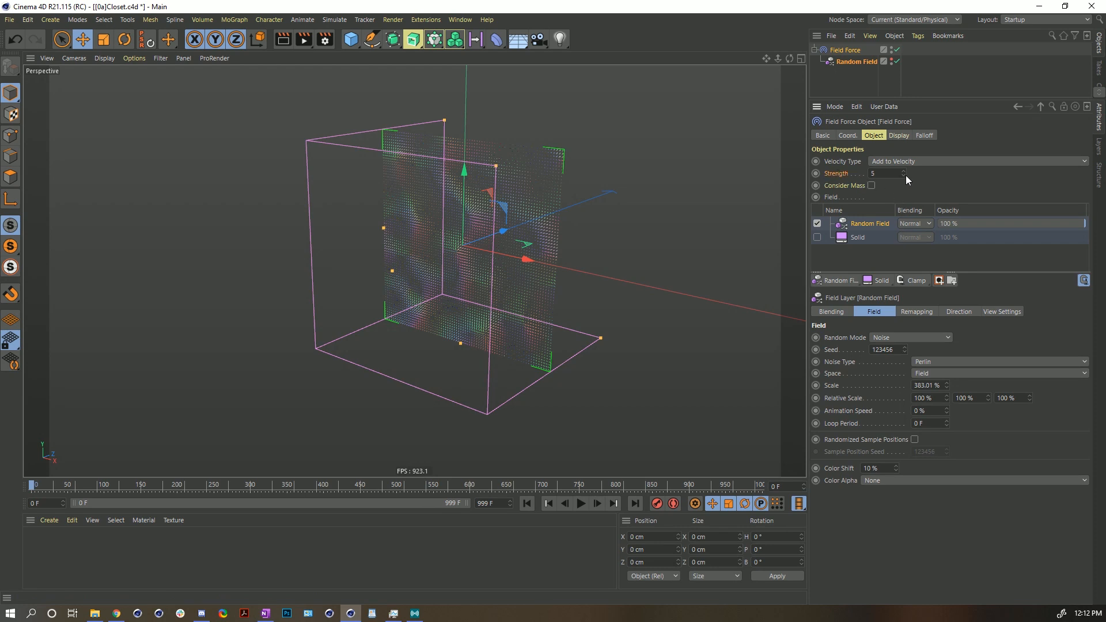
{"action": "left_click_drag", "start_coordinate": [904, 173], "coordinate": [904, 109]}
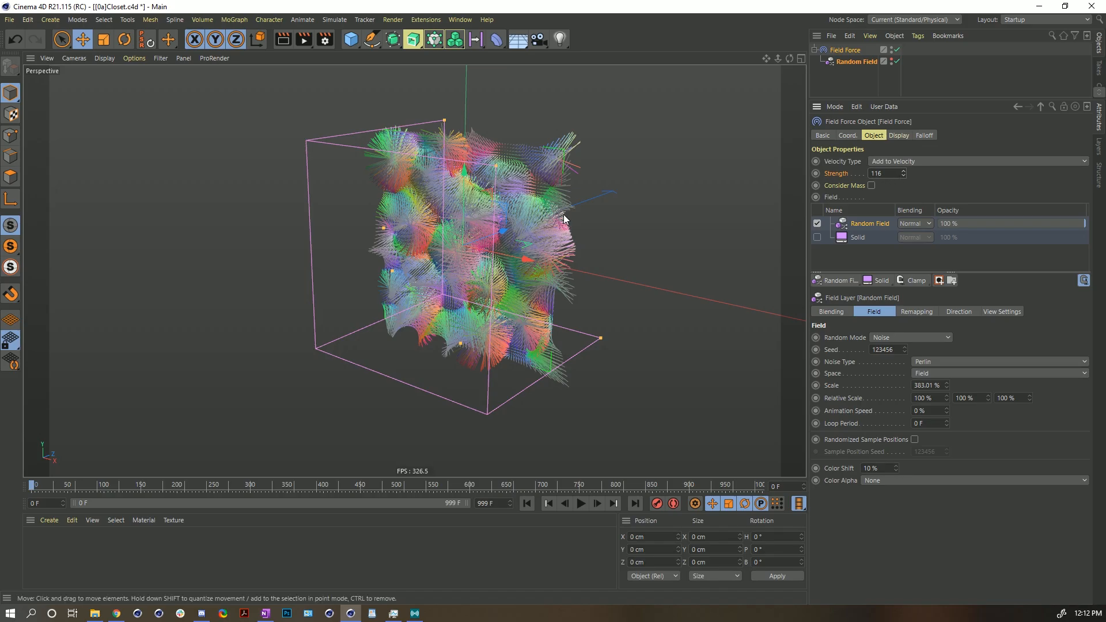
- Try Scale Displayed Length values of 0.1 and 2 on the Field Force display, then set it back to 1
{"action": "right_click_drag", "start_coordinate": [460, 257], "coordinate": [488, 239], "text": "alt"}
{"action": "mouse_move", "coordinate": [488, 235]}
{"action": "left_mouse_down", "text": "alt"}
{"action": "mouse_move", "coordinate": [313, 189]}
{"action": "mouse_move", "coordinate": [525, 237]}
{"action": "mouse_move", "coordinate": [458, 229]}
{"action": "mouse_move", "coordinate": [499, 234]}
{"action": "left_mouse_up", "text": "alt"}
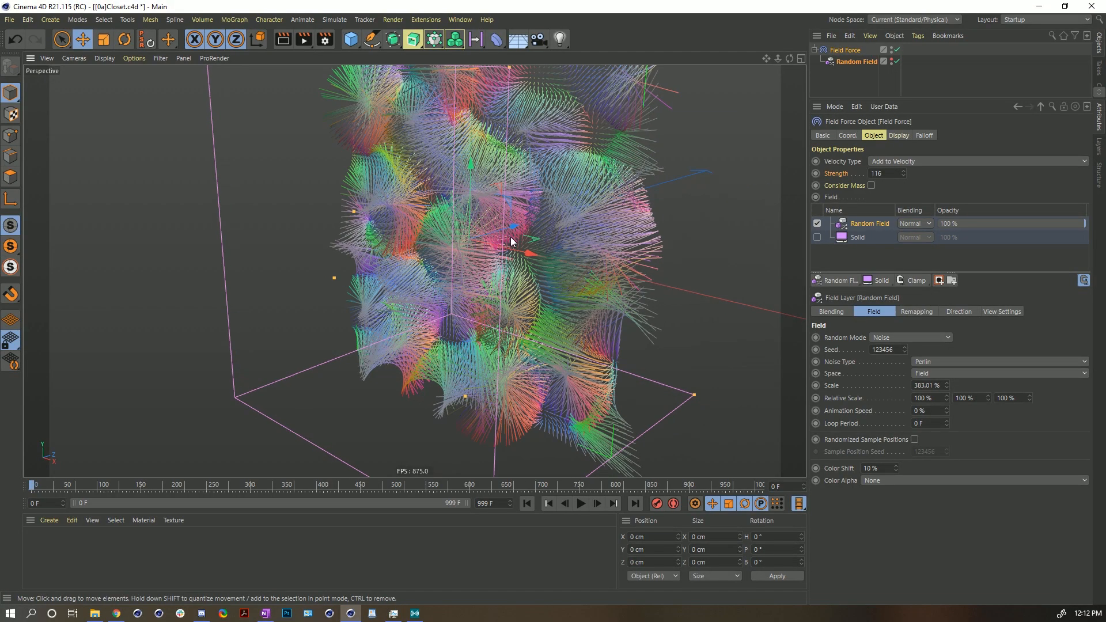
{"action": "left_click", "coordinate": [899, 136]}
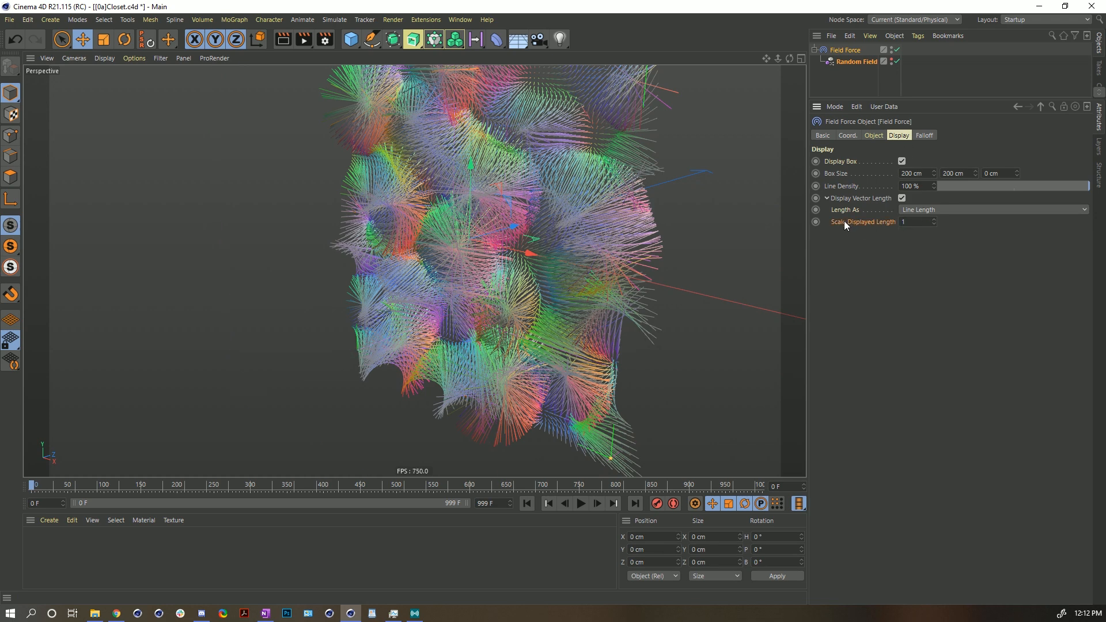
{"action": "left_click", "coordinate": [916, 222]}
{"action": "key", "text": "Return"}
{"action": "left_click_drag", "start_coordinate": [511, 196], "coordinate": [346, 128], "text": "alt"}
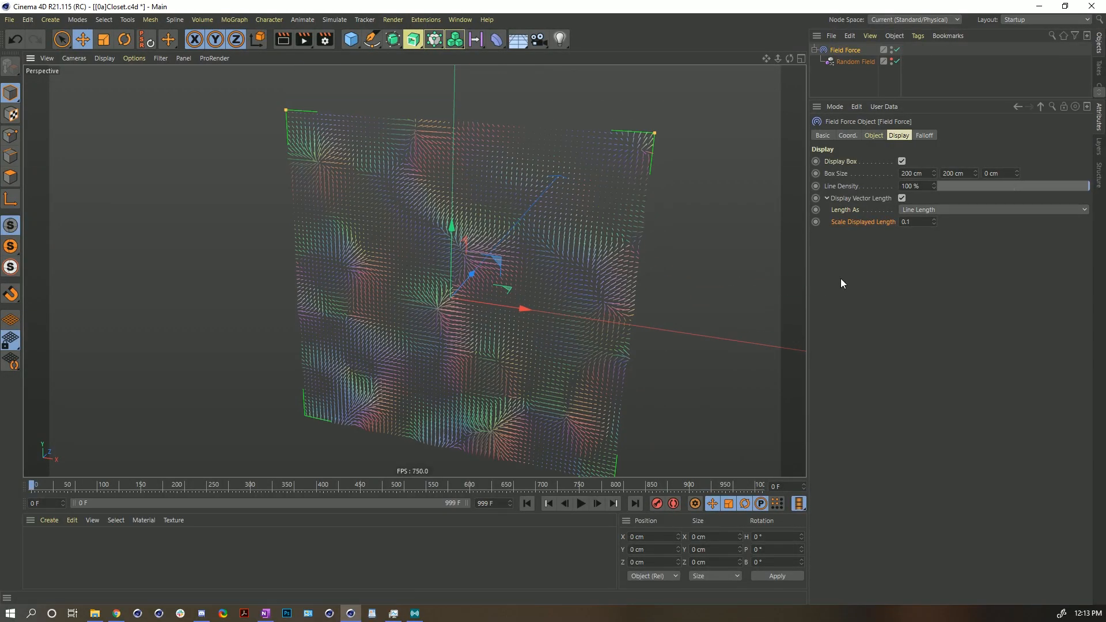
{"action": "left_click", "coordinate": [913, 225]}
{"action": "type", "text": "2"}
{"action": "key", "text": "Return"}
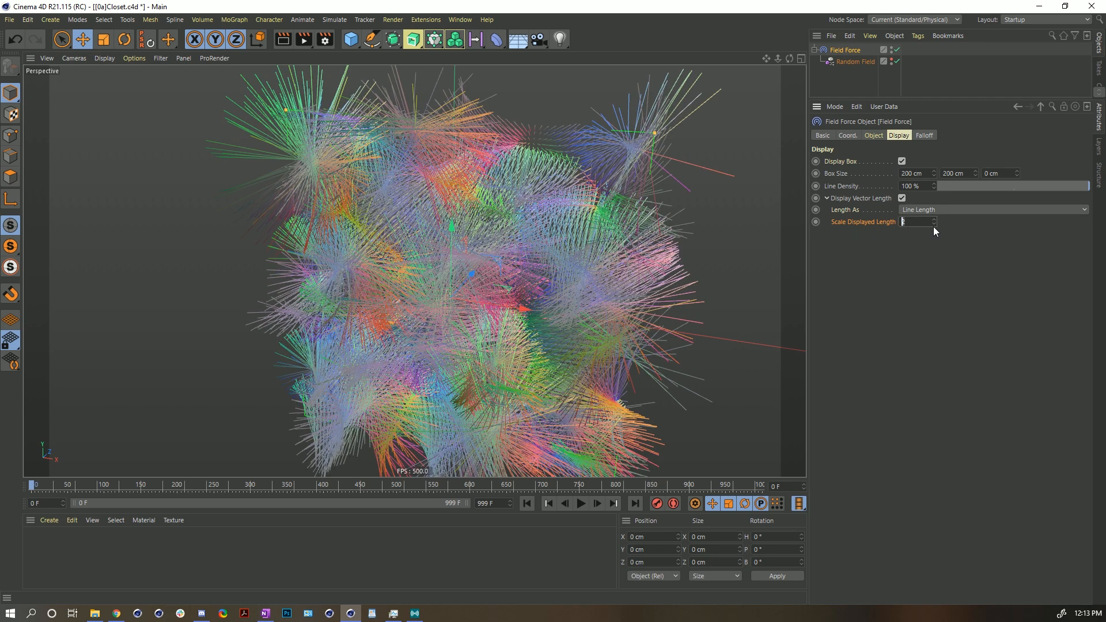
{"action": "type", "text": "1"}
{"action": "key", "text": "Return"}
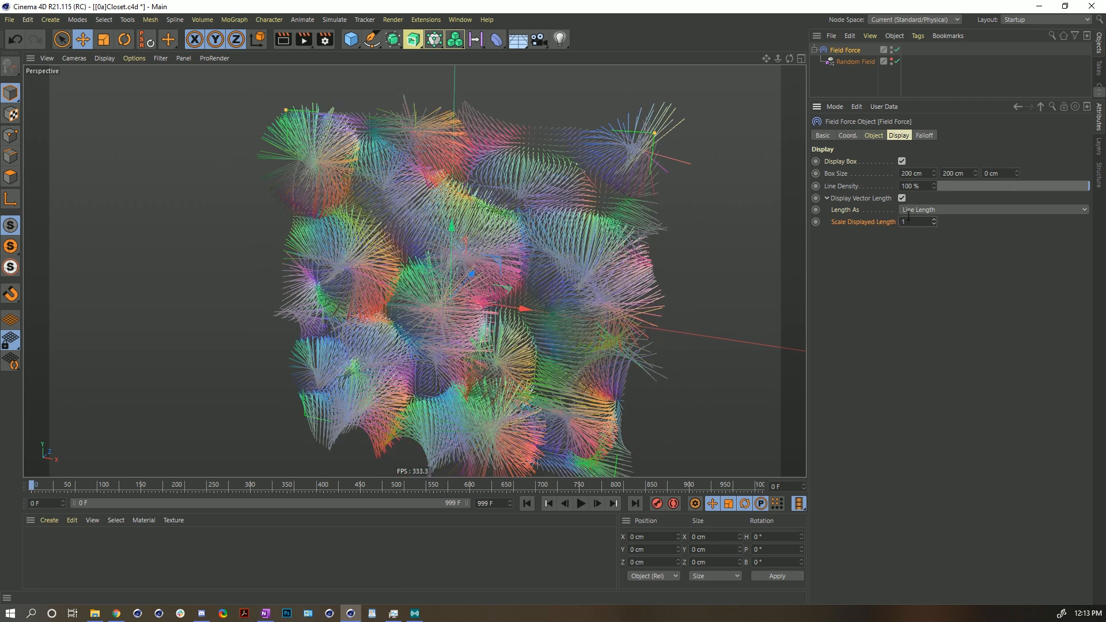
- Set the Field Force display's Length As option to Brightness
{"action": "left_click", "coordinate": [904, 210]}
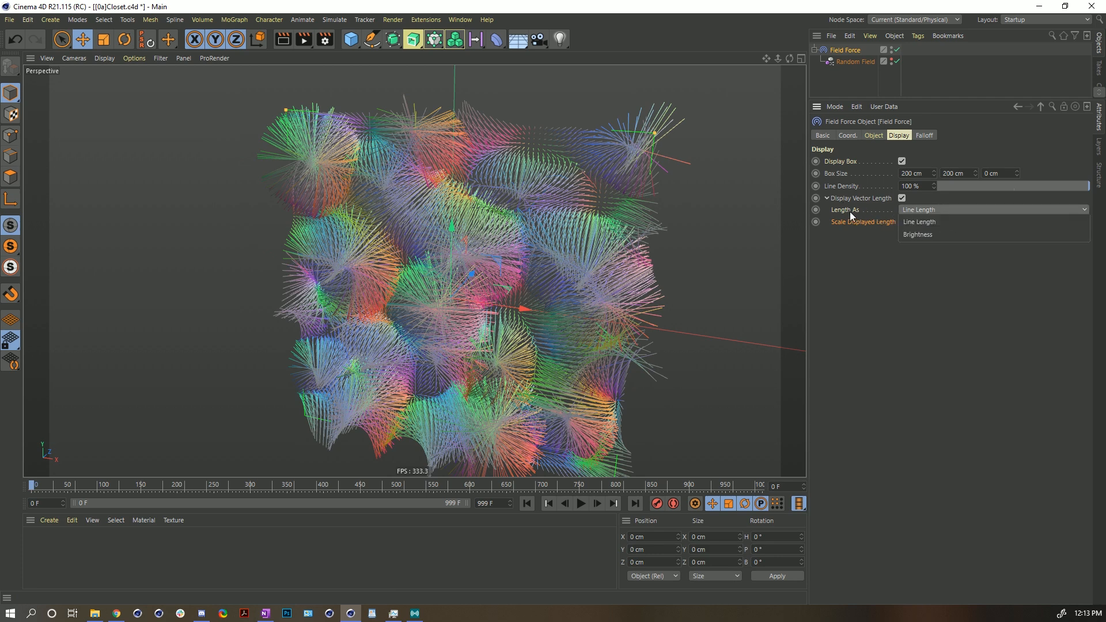
{"action": "left_click", "coordinate": [931, 234]}
{"action": "left_click_drag", "start_coordinate": [477, 252], "coordinate": [413, 218], "text": "alt"}
{"action": "left_click_drag", "start_coordinate": [478, 280], "coordinate": [449, 295], "text": "alt"}
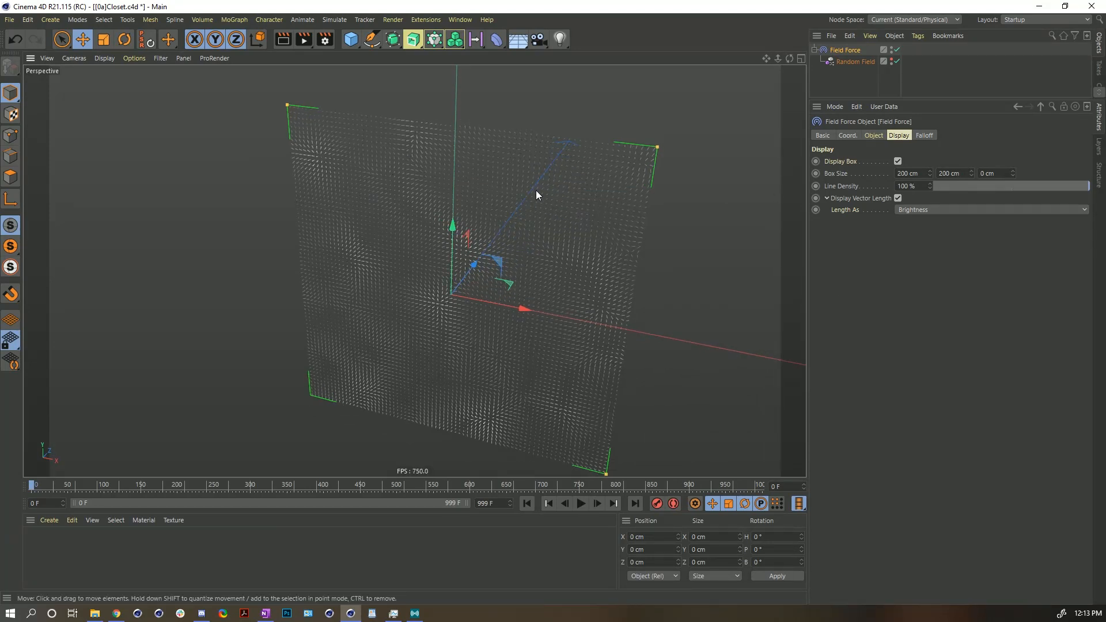
- Set the Field Force strength to 928 and switch Length As back to Line Length
{"action": "left_click", "coordinate": [873, 135]}
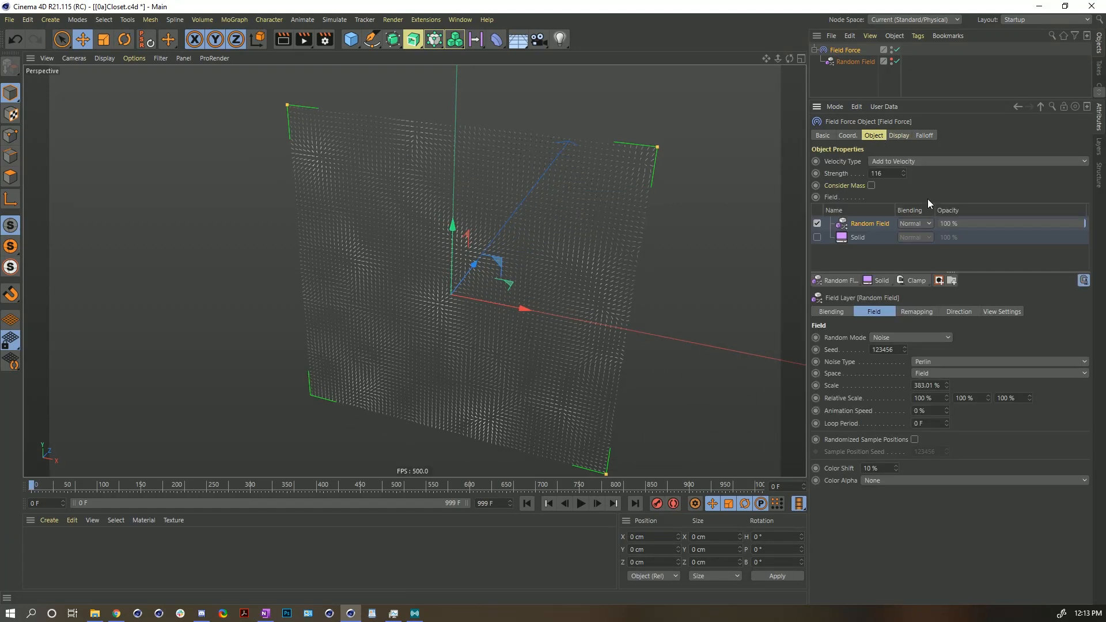
{"action": "left_click_drag", "start_coordinate": [903, 172], "coordinate": [904, 172]}
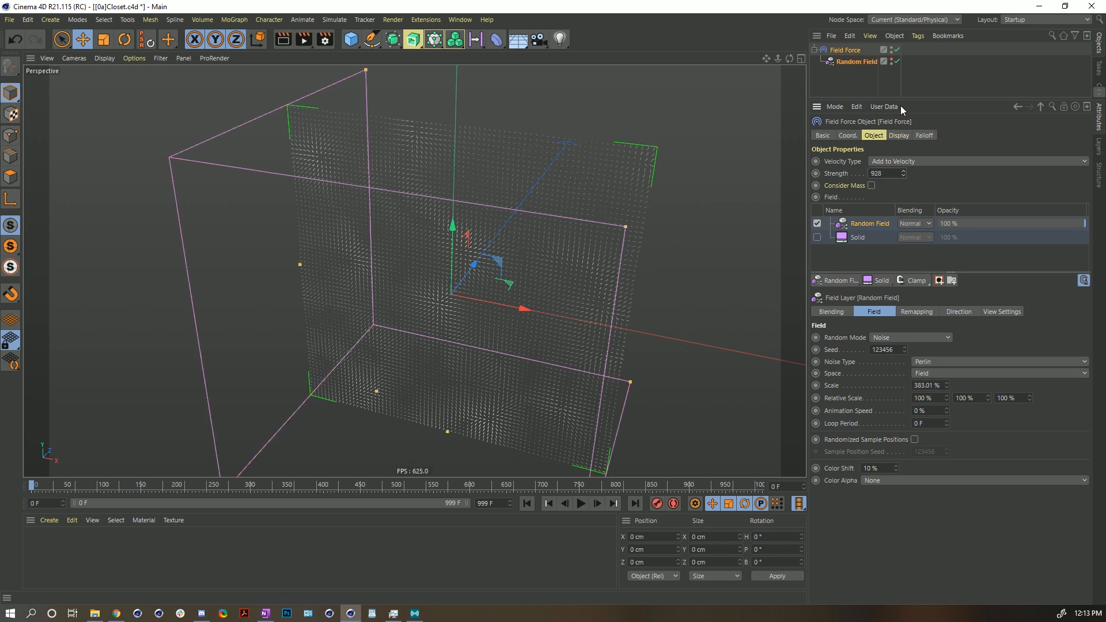
{"action": "left_click", "coordinate": [902, 137]}
{"action": "left_click", "coordinate": [918, 210]}
{"action": "left_click", "coordinate": [925, 222]}
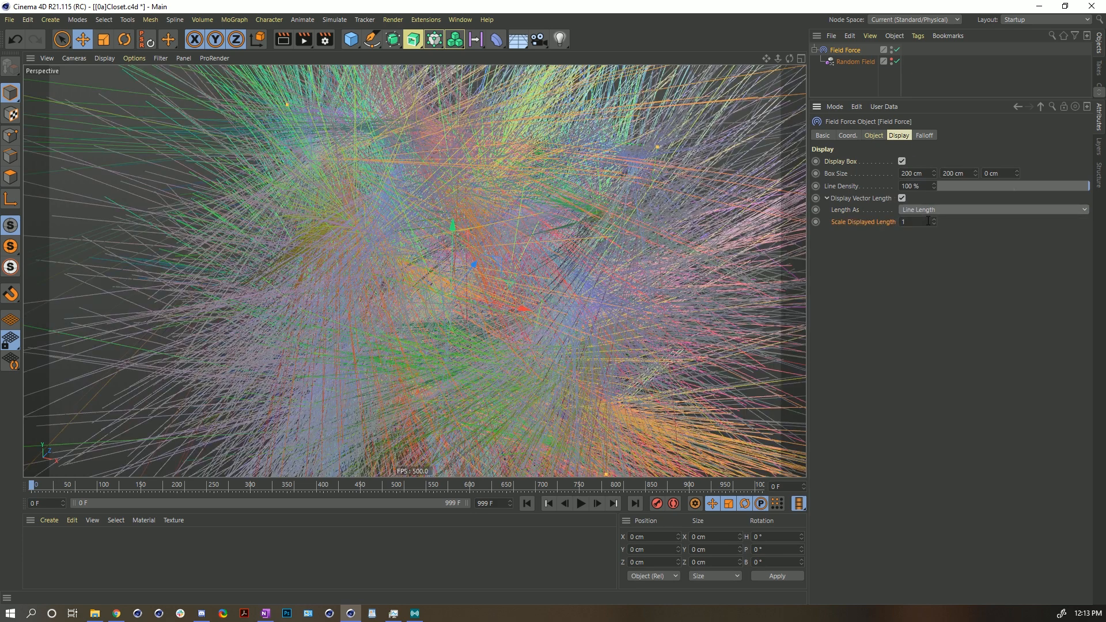
- Reset the Field Force strength to its default value of 5
{"action": "left_click", "coordinate": [874, 136]}
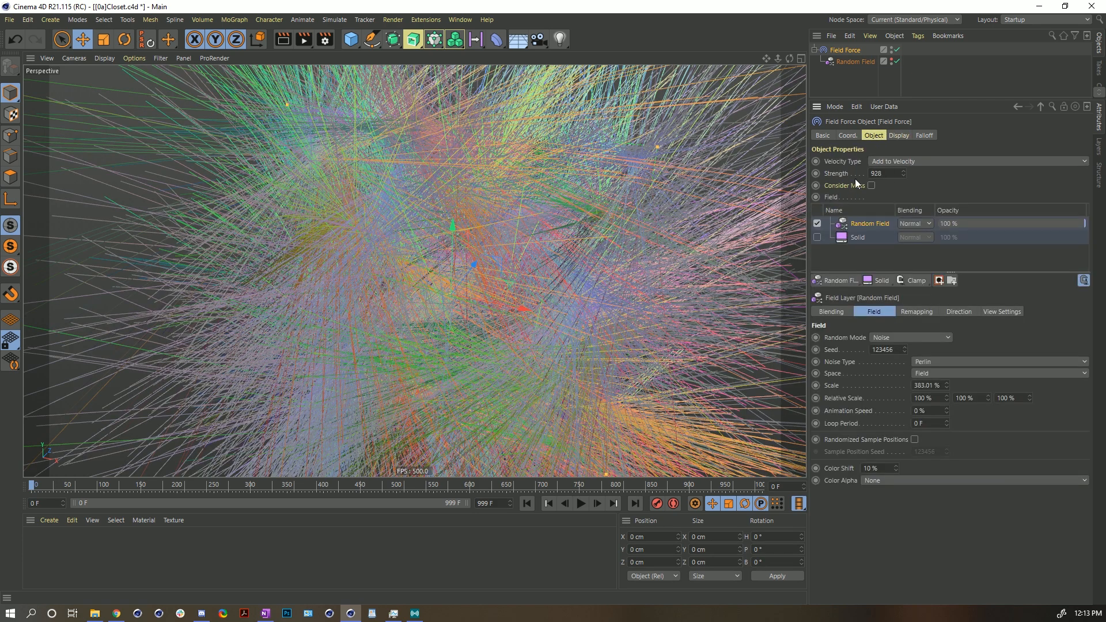
{"action": "right_click", "coordinate": [903, 173]}
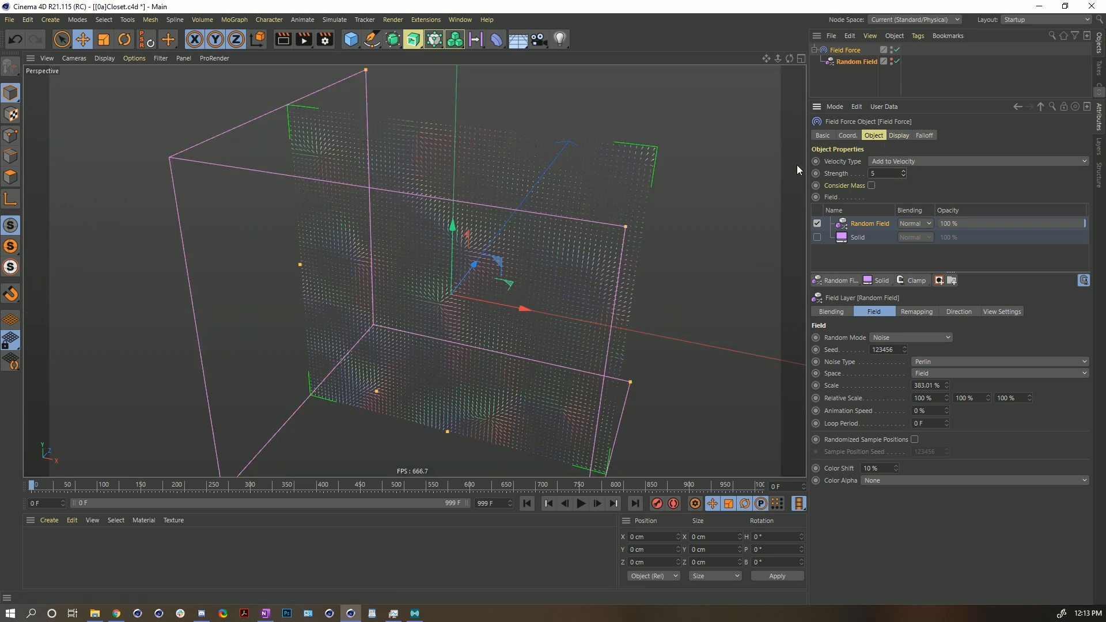
- Make the Closet layer's objects visible in the Object Manager and enlarge the object list
{"action": "left_click", "coordinate": [852, 81]}
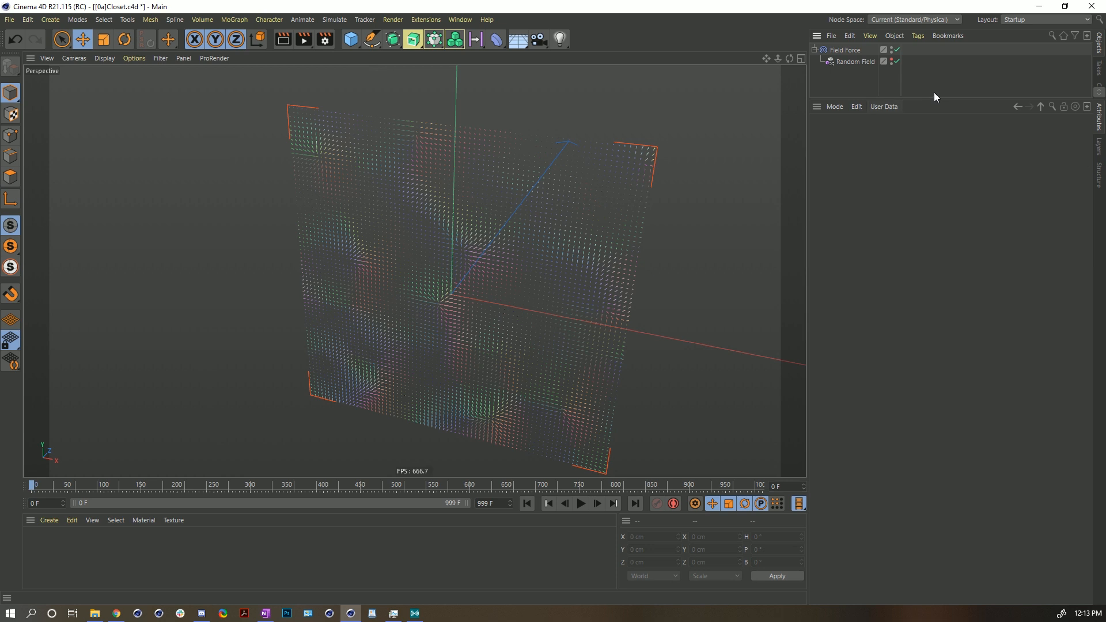
{"action": "scroll", "coordinate": [453, 293], "scroll_direction": "down", "scroll_amount": 8}
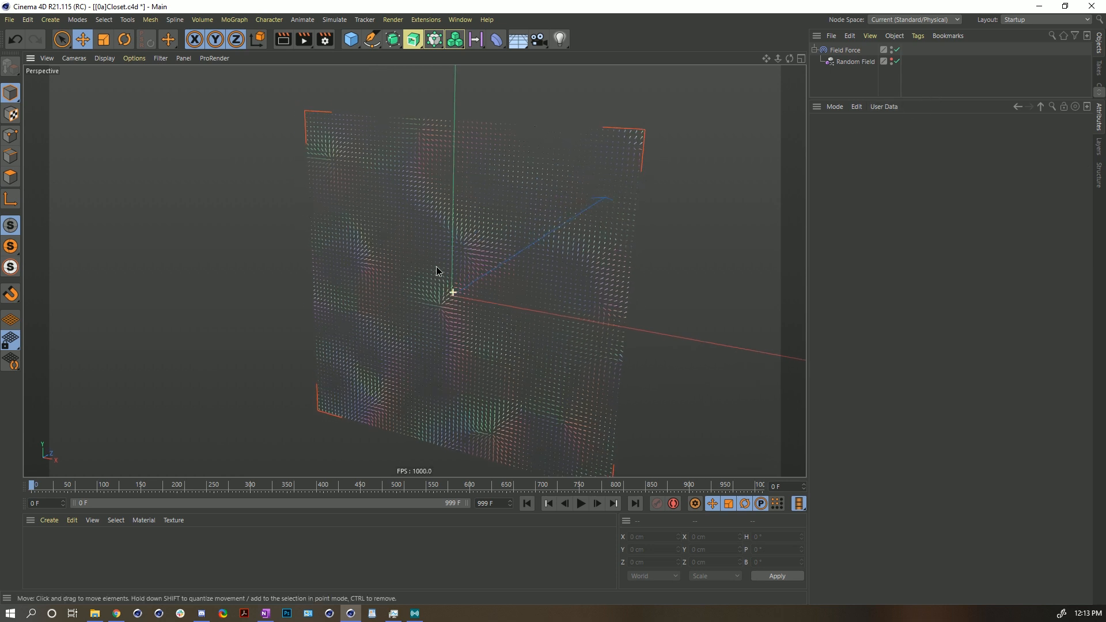
{"action": "left_click", "coordinate": [1099, 147]}
{"action": "left_click", "coordinate": [894, 132]}
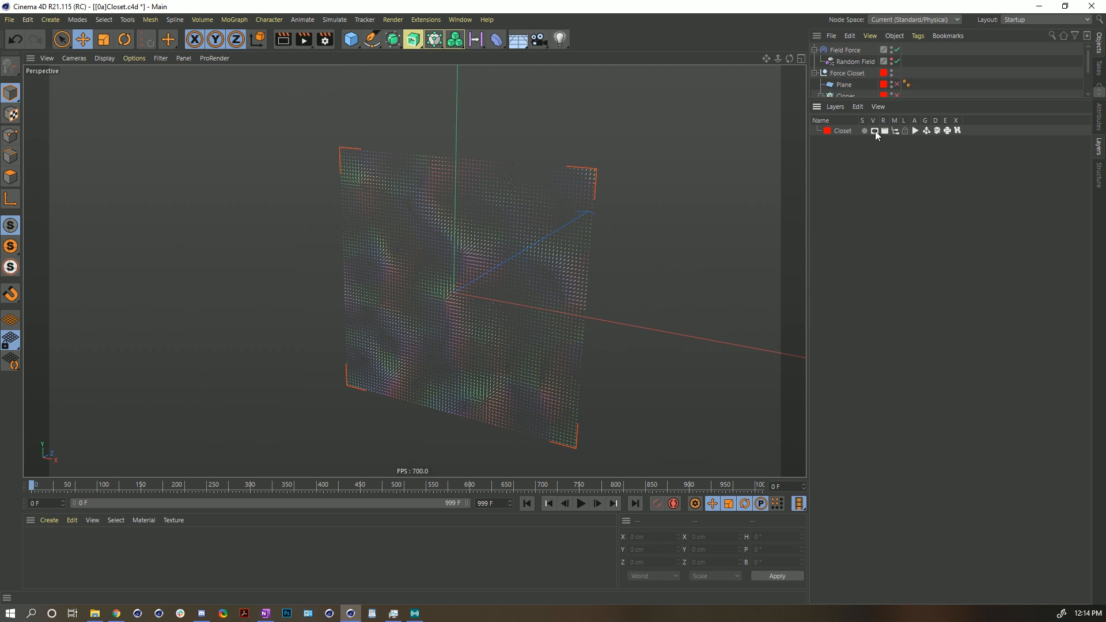
{"action": "left_click_drag", "start_coordinate": [887, 101], "coordinate": [886, 217]}
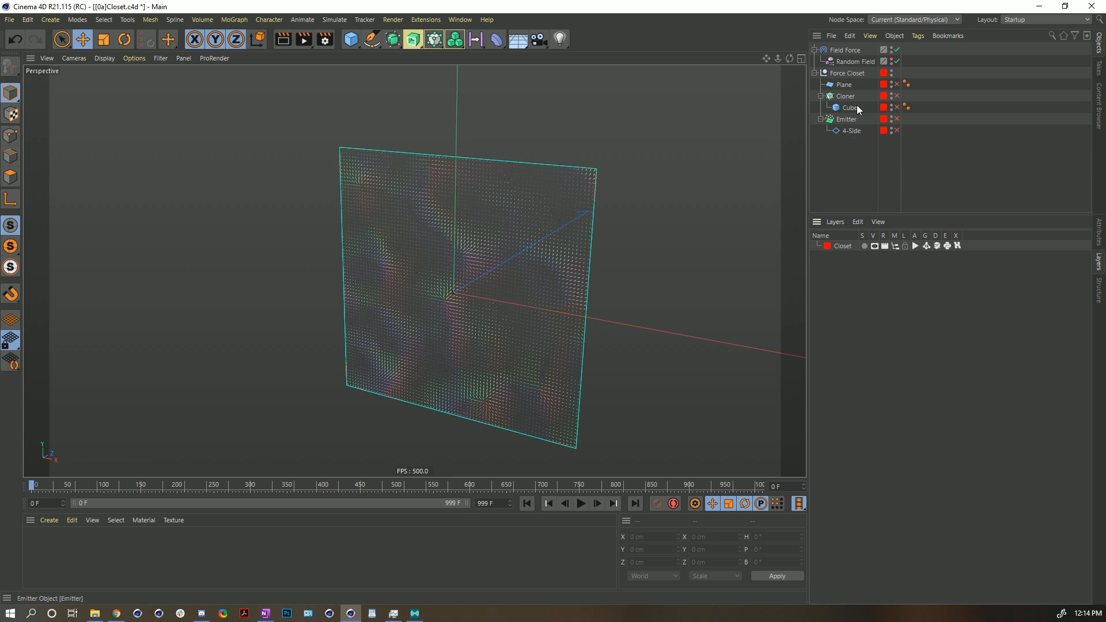
- Move the Plane out of the Force Closet group to the top of the hierarchy and make it visible
{"action": "left_click_drag", "start_coordinate": [842, 87], "coordinate": [856, 177]}
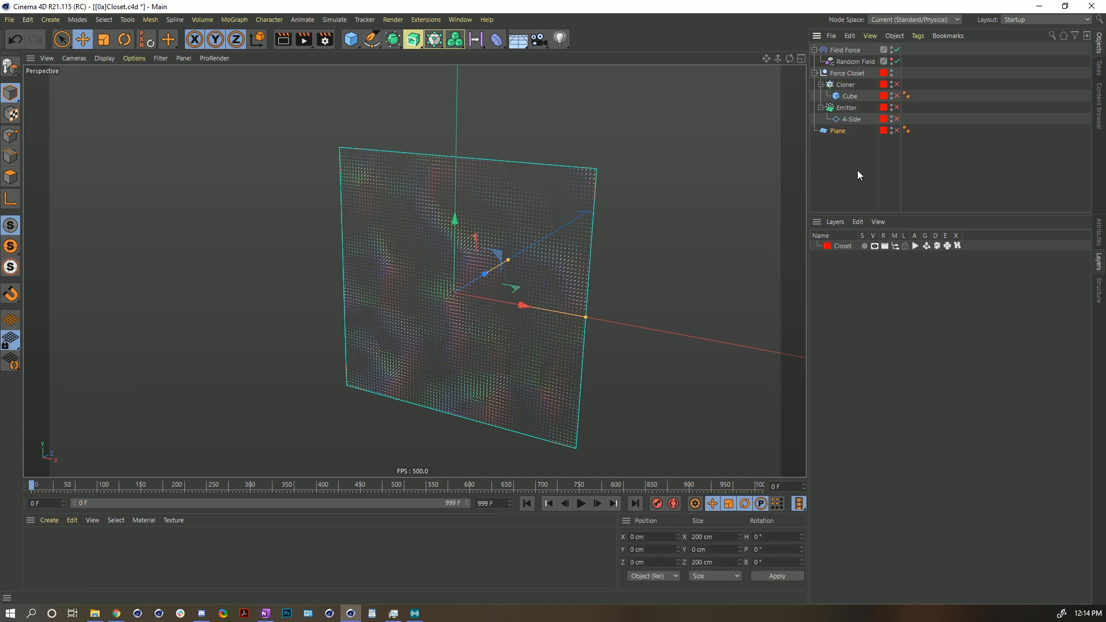
{"action": "left_click", "coordinate": [897, 131]}
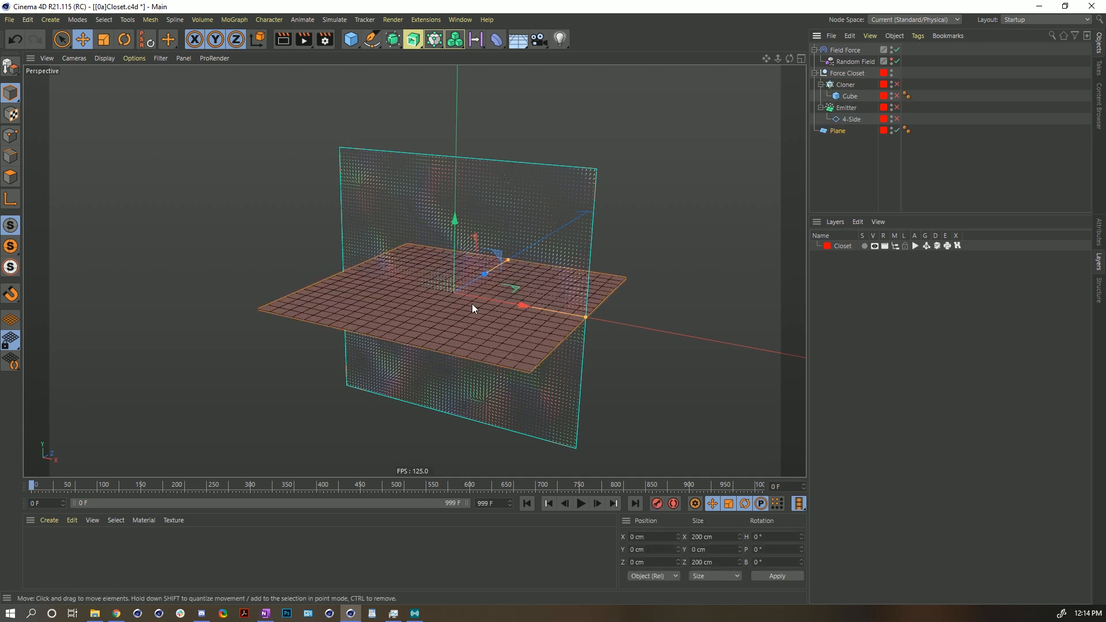
{"action": "left_click_drag", "start_coordinate": [489, 306], "coordinate": [446, 323], "text": "alt"}
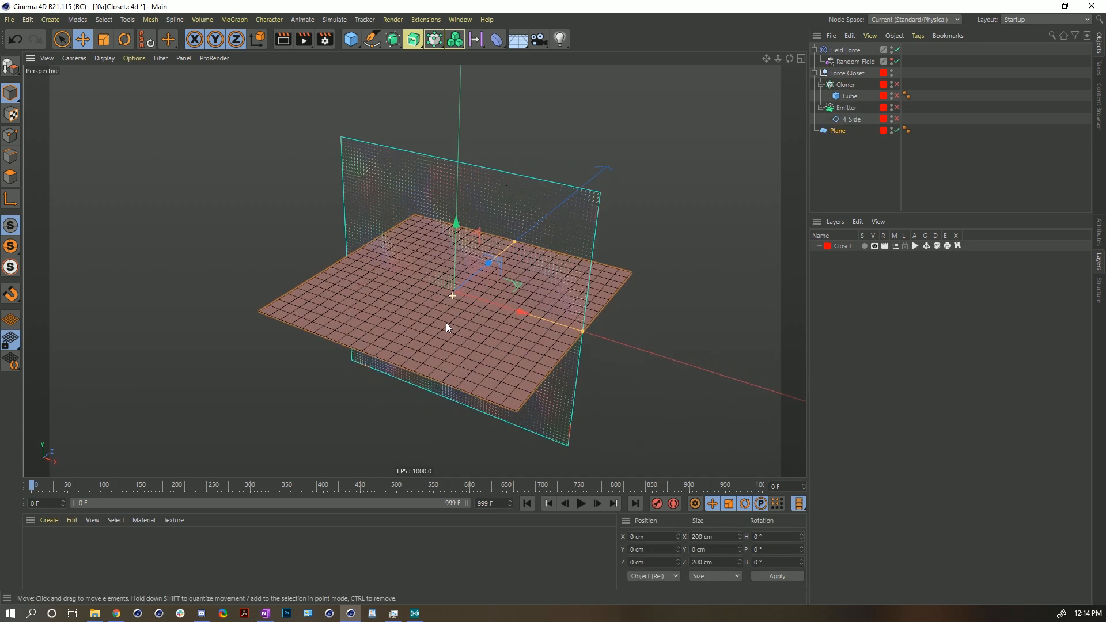
- Add a Cloth simulation tag to the Plane and set its gravity to 0
{"action": "right_click", "coordinate": [828, 130]}
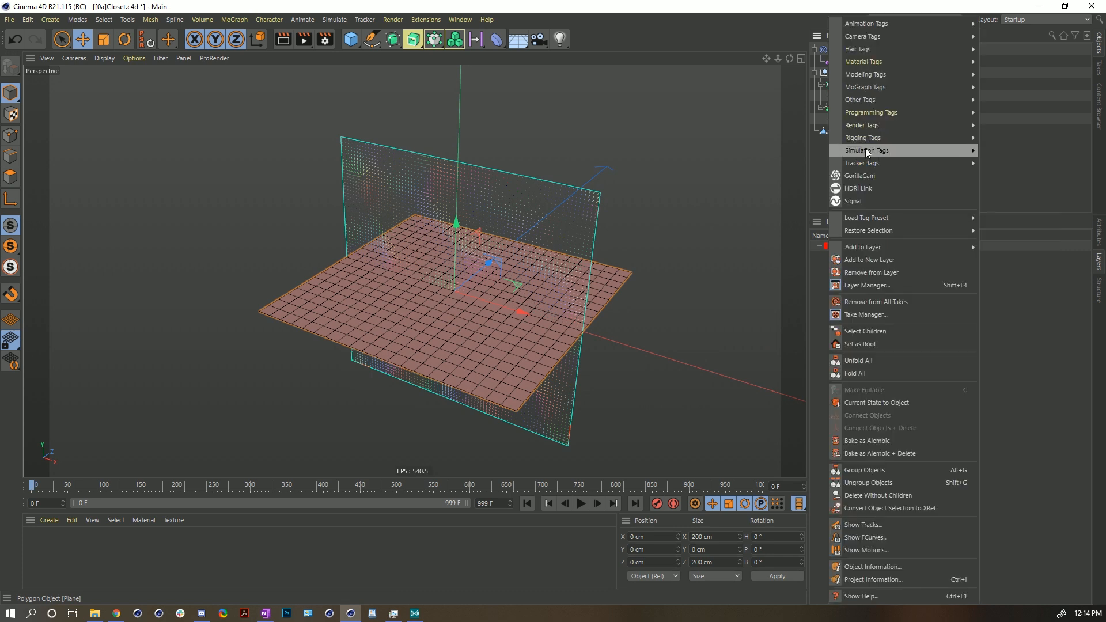
{"action": "mouse_move", "coordinate": [866, 150]}
{"action": "left_click", "coordinate": [1008, 226]}
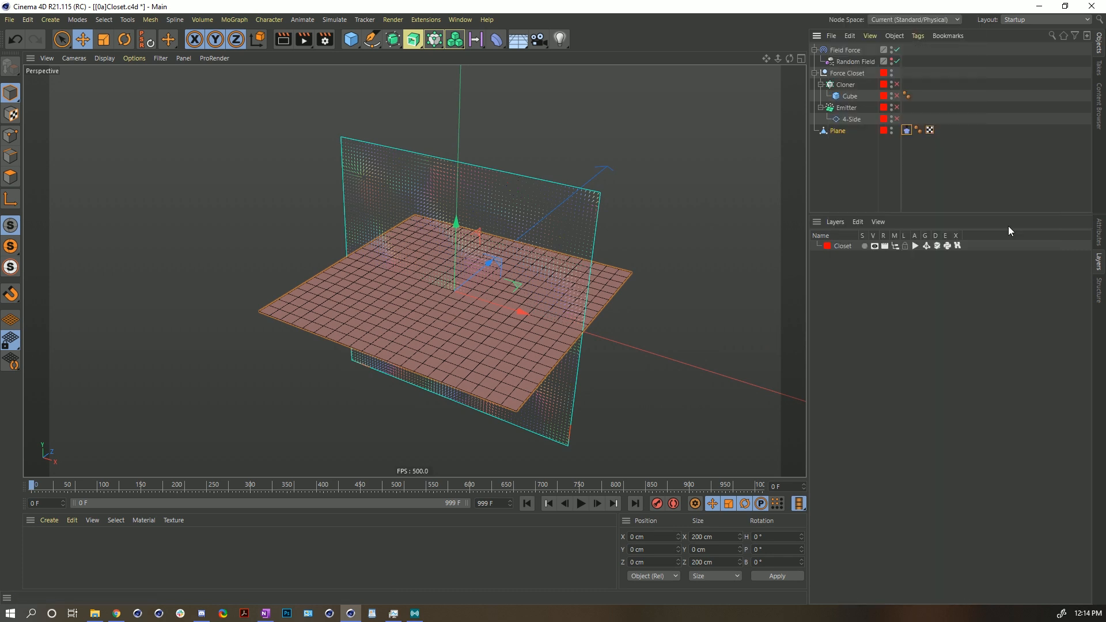
{"action": "left_click", "coordinate": [906, 130]}
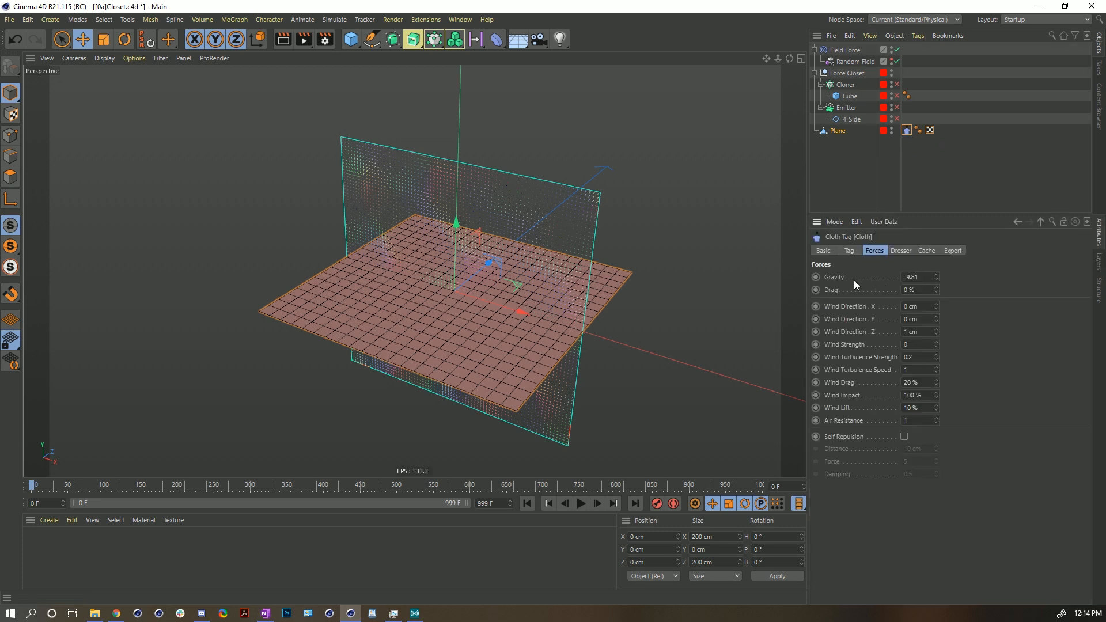
{"action": "double_click", "coordinate": [908, 278]}
{"action": "type", "text": "0"}
{"action": "left_click", "coordinate": [833, 51]}
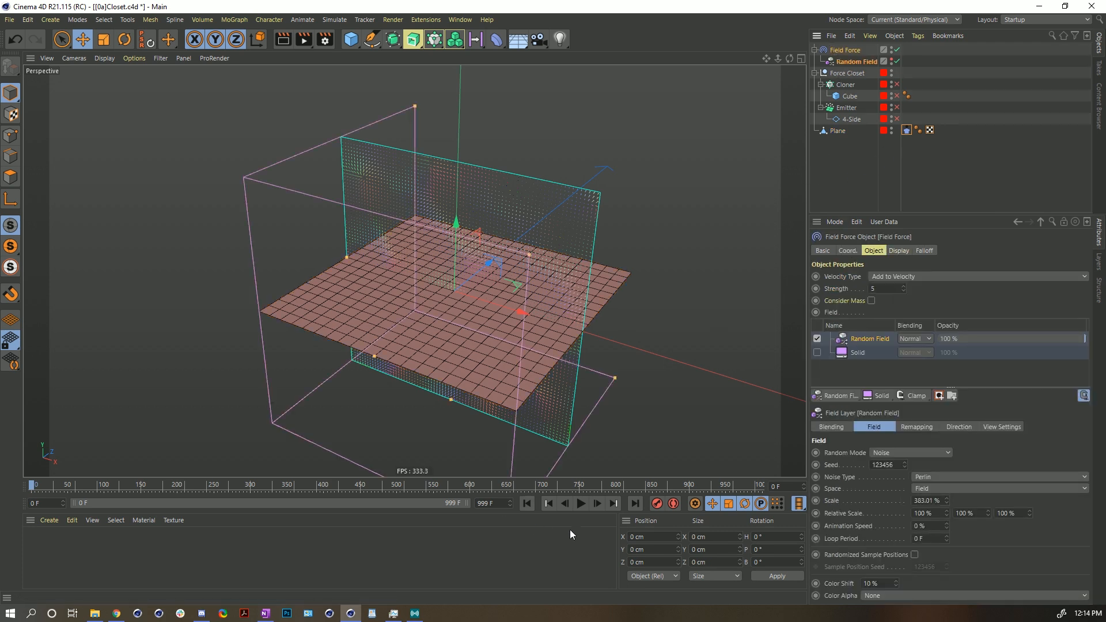
- Play the simulation and orbit the view to inspect how the field force deforms the Plane
{"action": "left_click", "coordinate": [582, 506]}
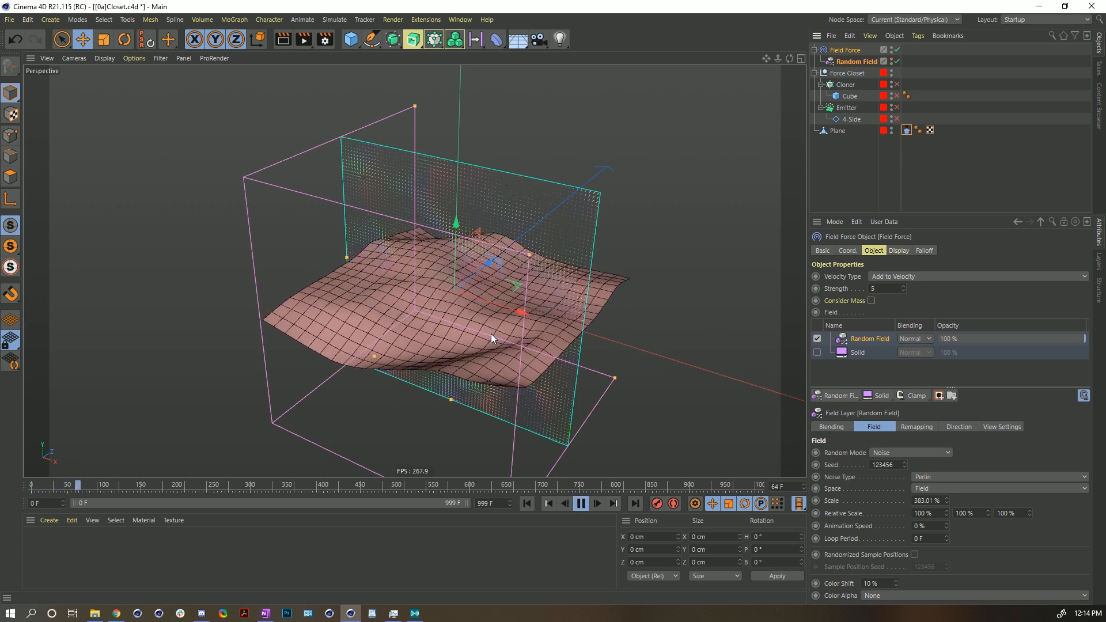
{"action": "left_click", "coordinate": [582, 505]}
{"action": "left_click_drag", "start_coordinate": [335, 285], "coordinate": [358, 142], "text": "alt"}
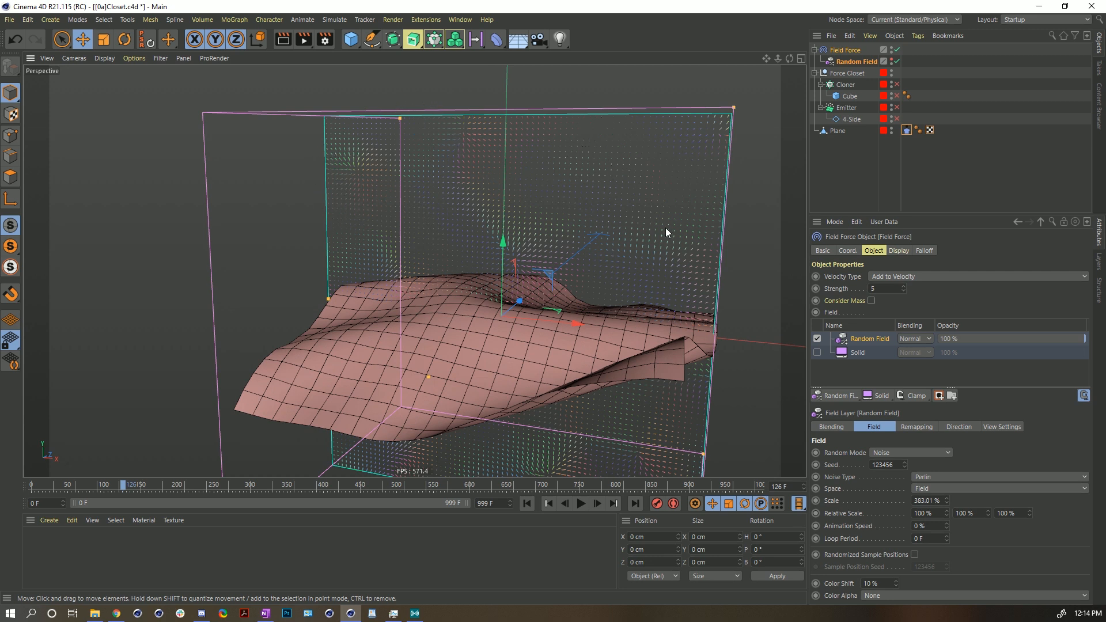
{"action": "left_click_drag", "start_coordinate": [498, 326], "coordinate": [420, 250], "text": "alt"}
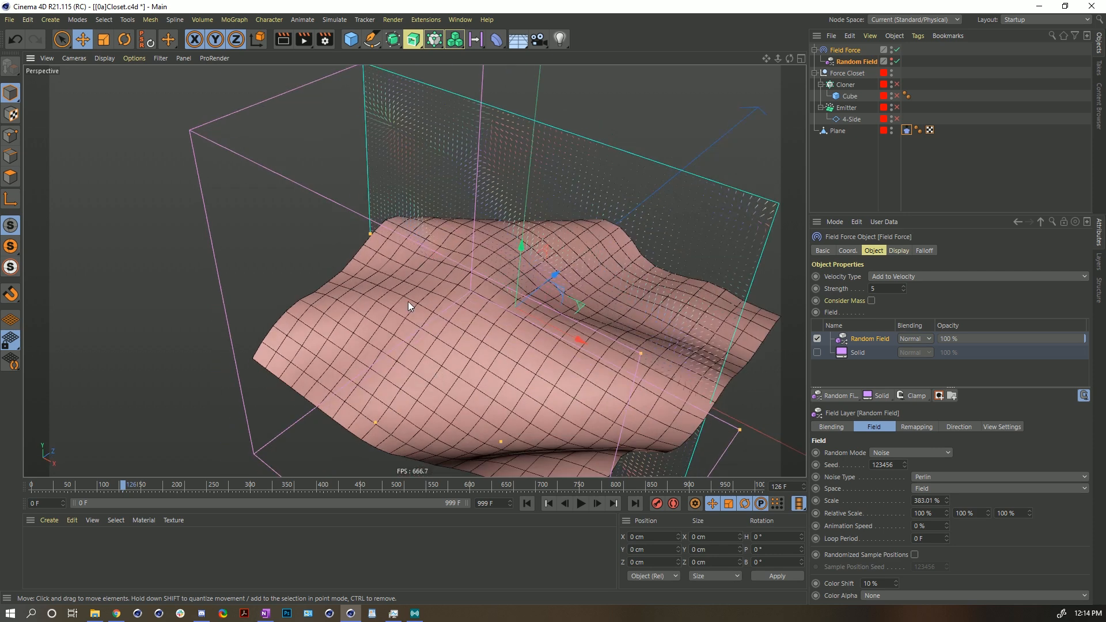
{"action": "left_click_drag", "start_coordinate": [561, 455], "coordinate": [725, 181], "text": "alt"}
- Set the Random Field's scale to about 140% and undo an accidental move of the field
{"action": "left_click", "coordinate": [852, 61]}
{"action": "left_click_drag", "start_coordinate": [947, 348], "coordinate": [947, 410]}
{"action": "left_click", "coordinate": [526, 503]}
{"action": "left_click_drag", "start_coordinate": [526, 351], "coordinate": [551, 389]}
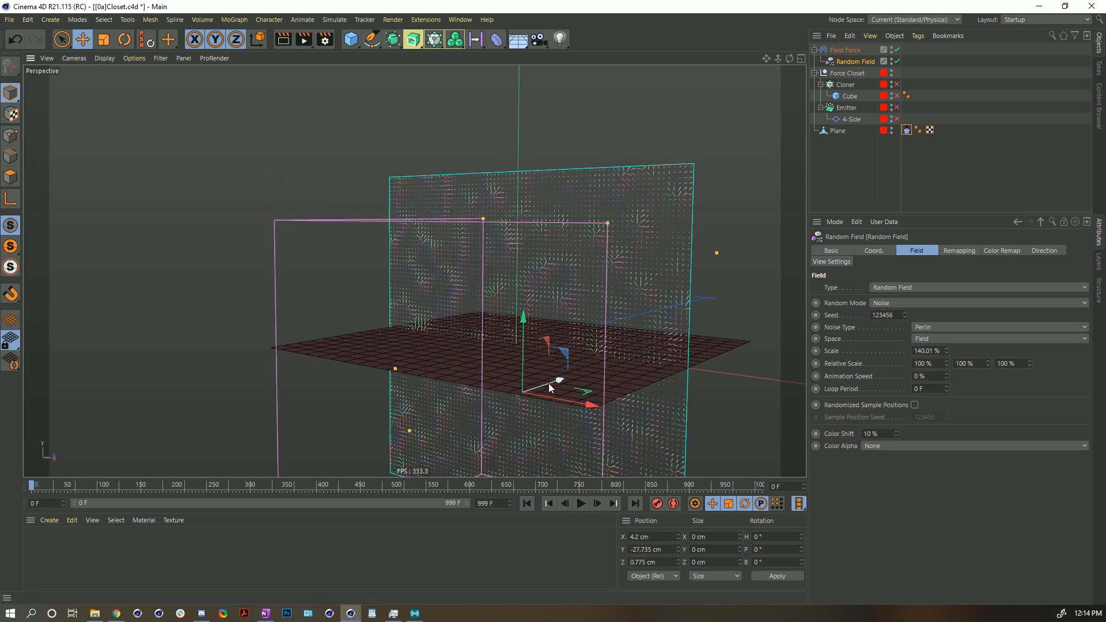
{"action": "key", "text": "ctrl+z"}
- Scale the Random Field up to about 2094% while replaying the simulation, then reset the scale to its default
{"action": "left_click_drag", "start_coordinate": [553, 334], "coordinate": [556, 383], "text": "alt"}
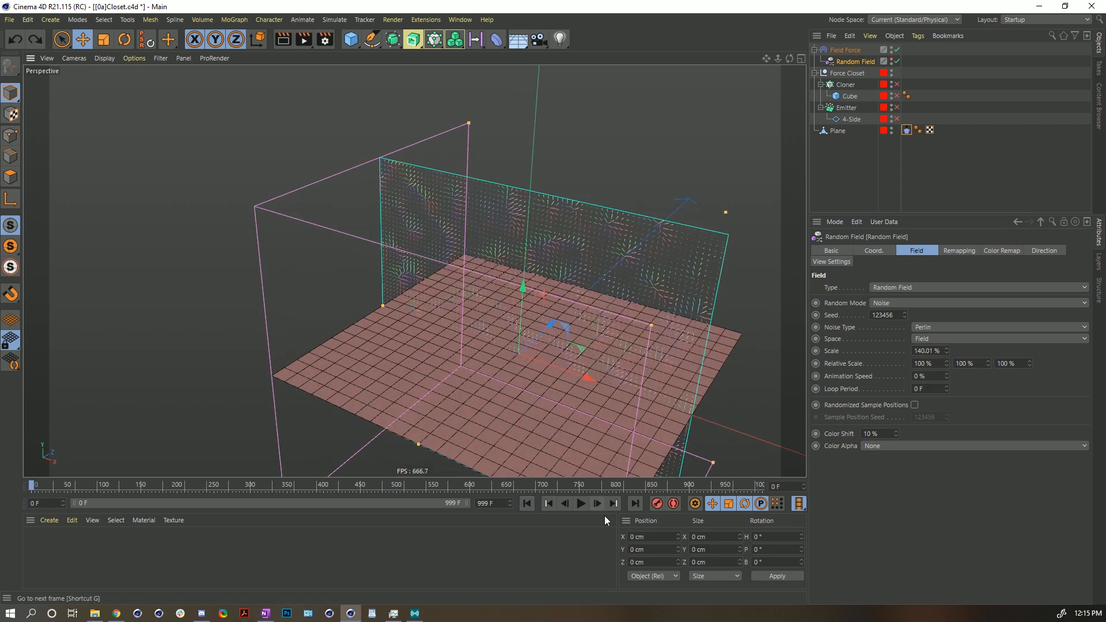
{"action": "left_click", "coordinate": [581, 503]}
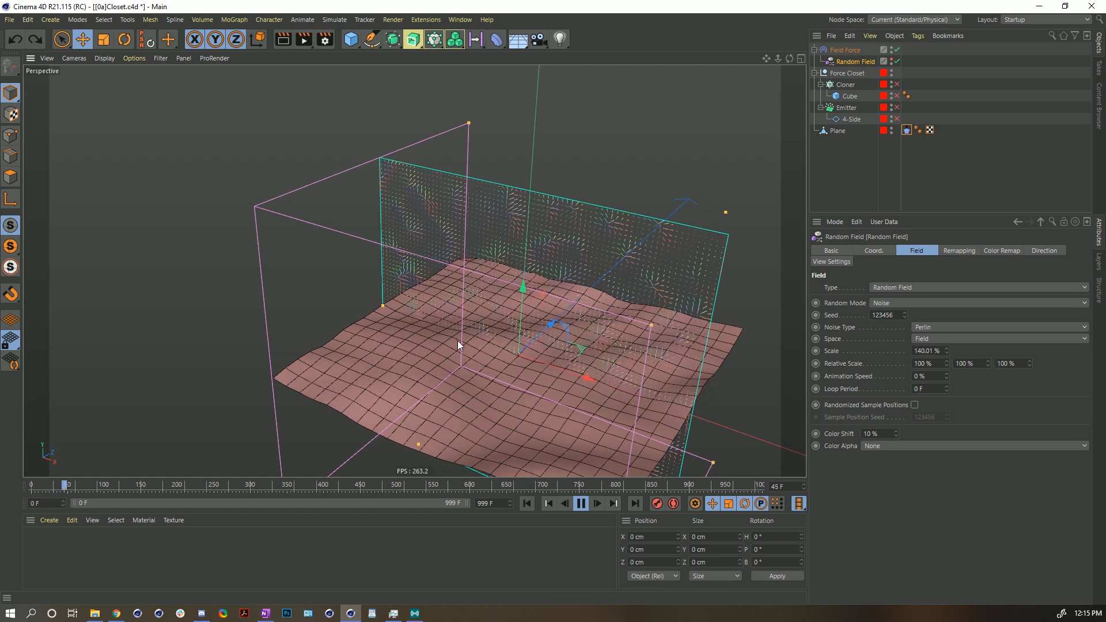
{"action": "left_click", "coordinate": [581, 504]}
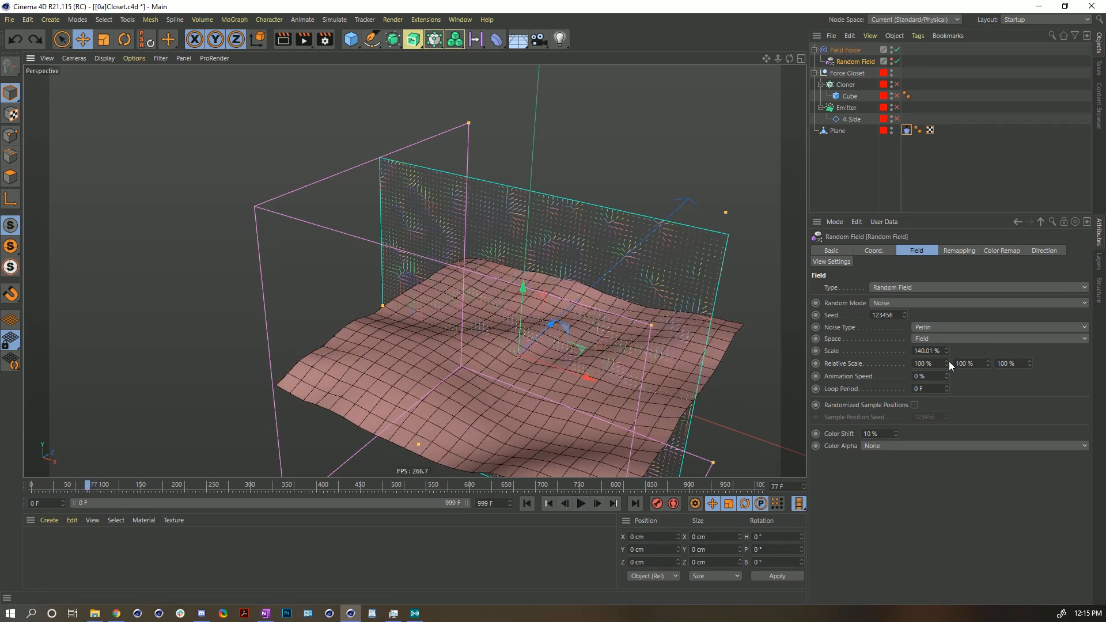
{"action": "mouse_move", "coordinate": [947, 351]}
{"action": "left_mouse_down"}
{"action": "mouse_move", "coordinate": [947, 334]}
{"action": "mouse_move", "coordinate": [945, 352]}
{"action": "left_mouse_up"}
{"action": "left_click", "coordinate": [526, 503]}
{"action": "left_click", "coordinate": [580, 504]}
{"action": "left_click", "coordinate": [581, 504]}
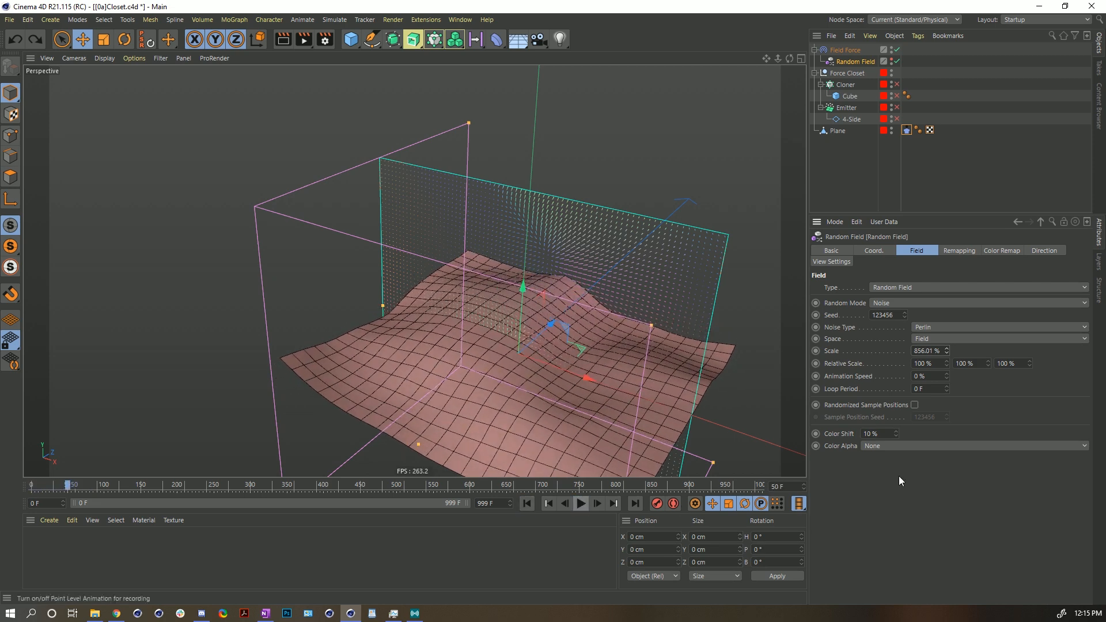
{"action": "left_click_drag", "start_coordinate": [948, 356], "coordinate": [946, 351]}
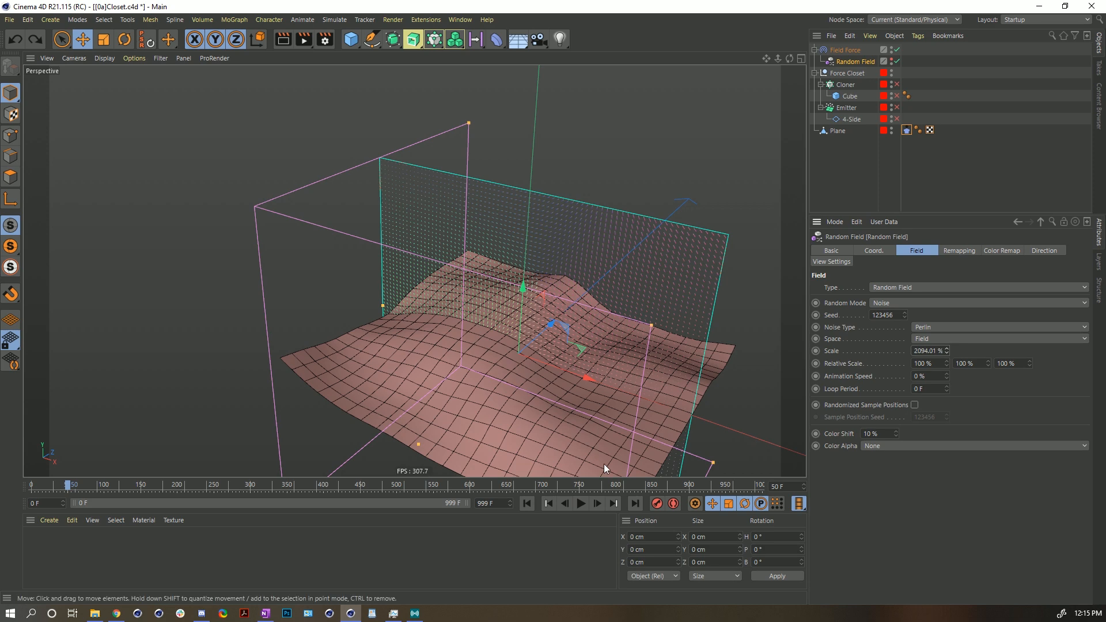
{"action": "left_click", "coordinate": [527, 503]}
{"action": "left_click", "coordinate": [581, 504]}
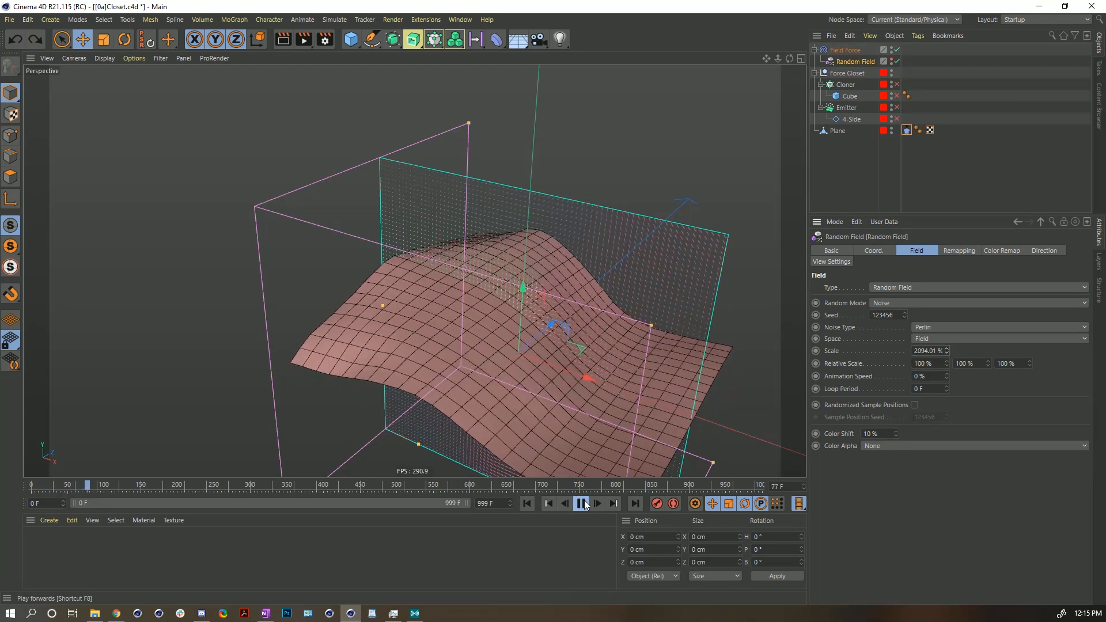
{"action": "left_click", "coordinate": [582, 504]}
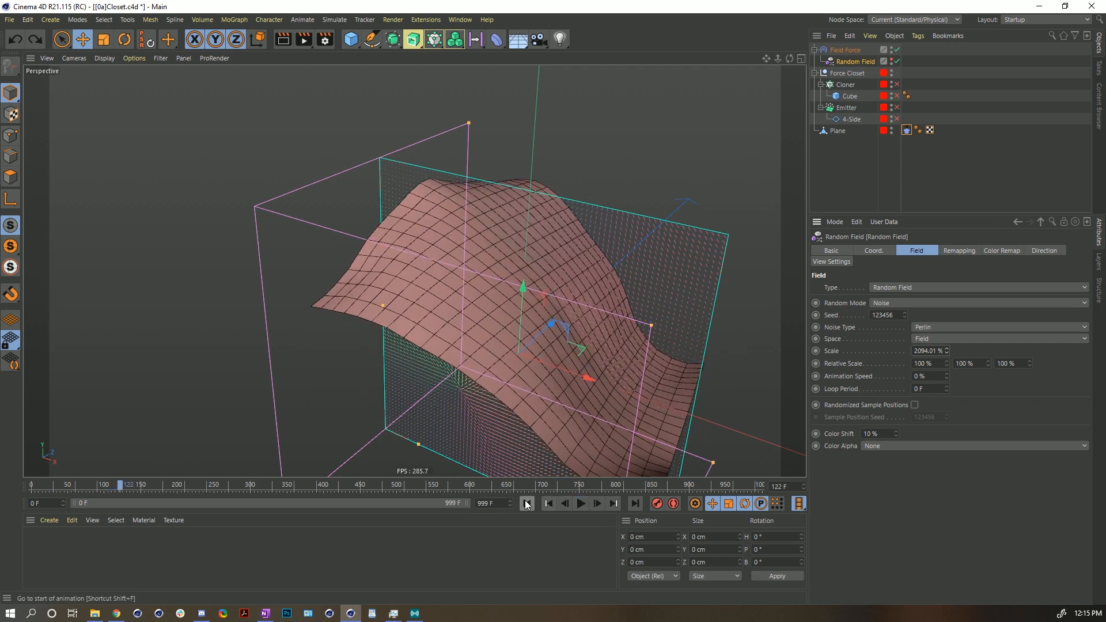
{"action": "left_click", "coordinate": [526, 504]}
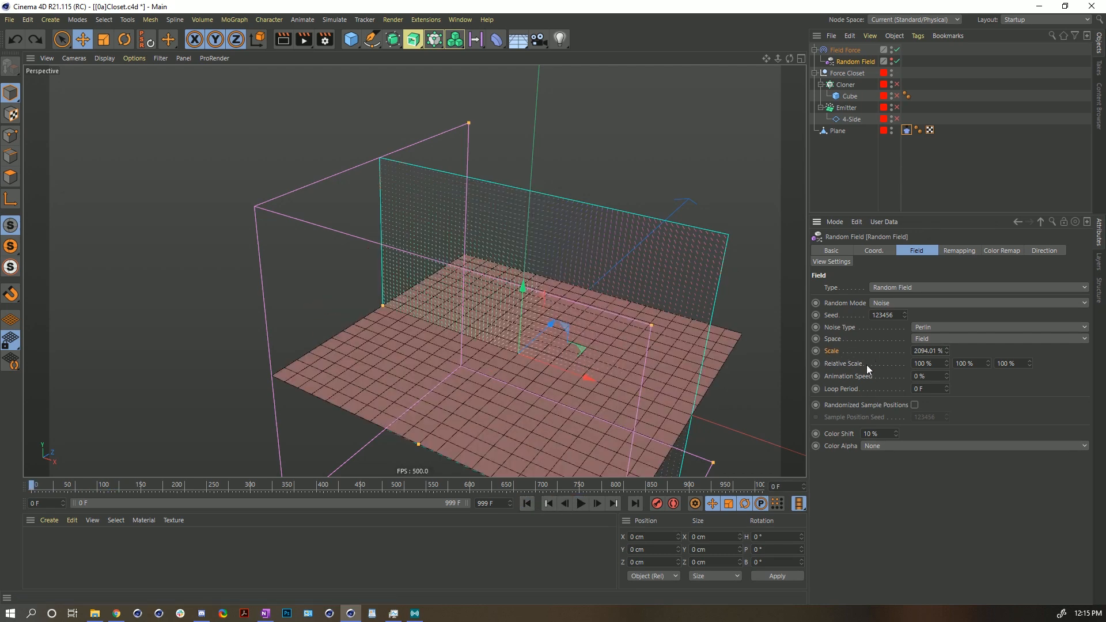
{"action": "right_click", "coordinate": [947, 351]}
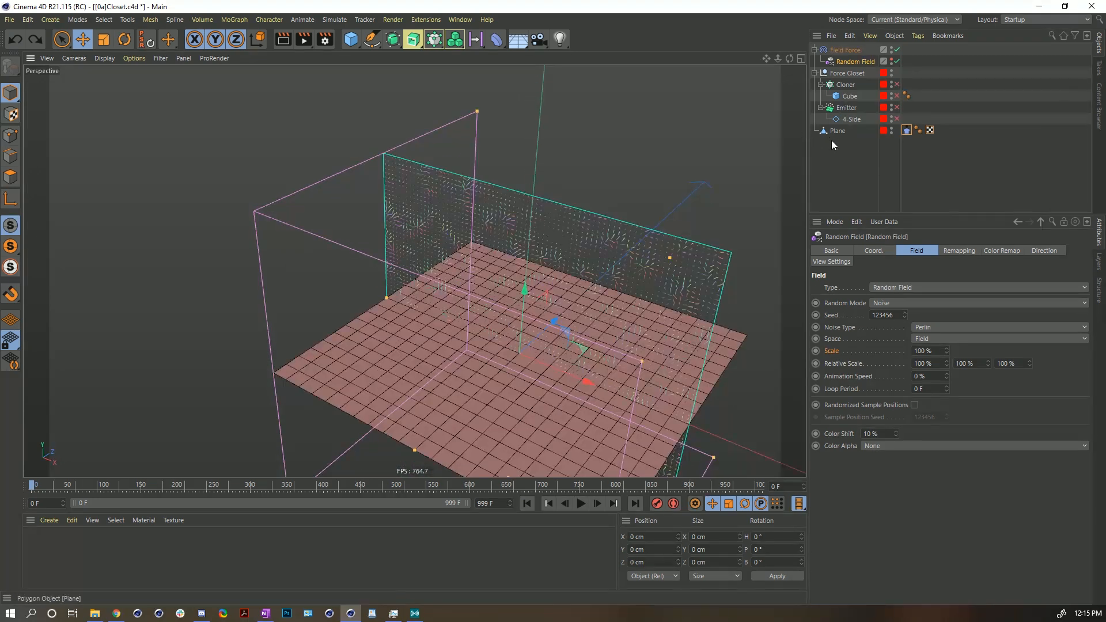
- Add a Soft Body simulation tag to the Plane
{"action": "left_click", "coordinate": [905, 130]}
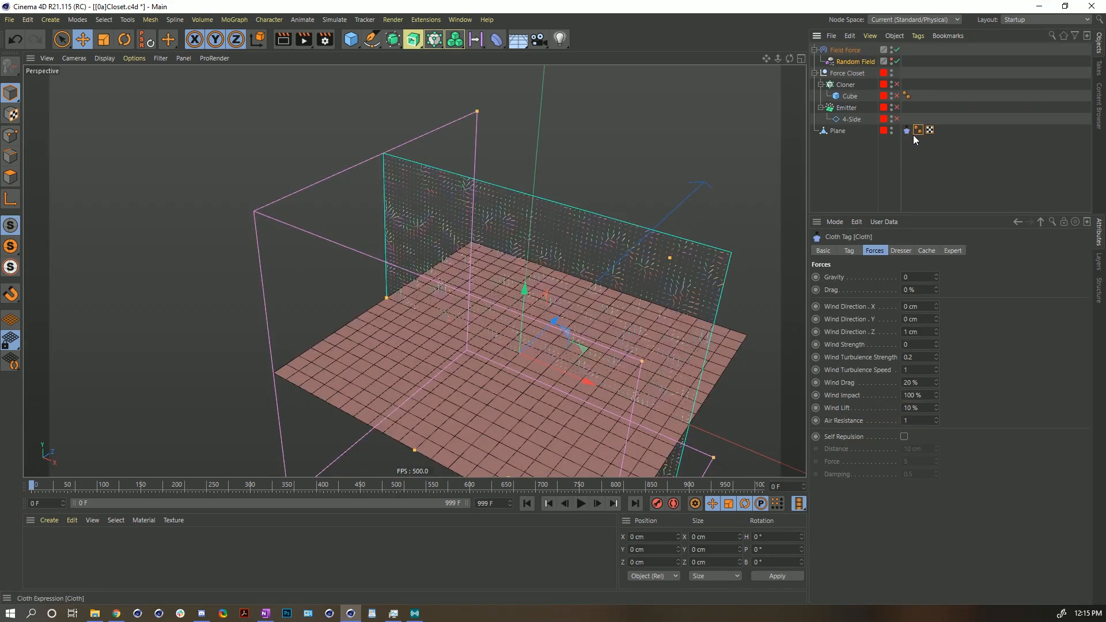
{"action": "right_click", "coordinate": [834, 132]}
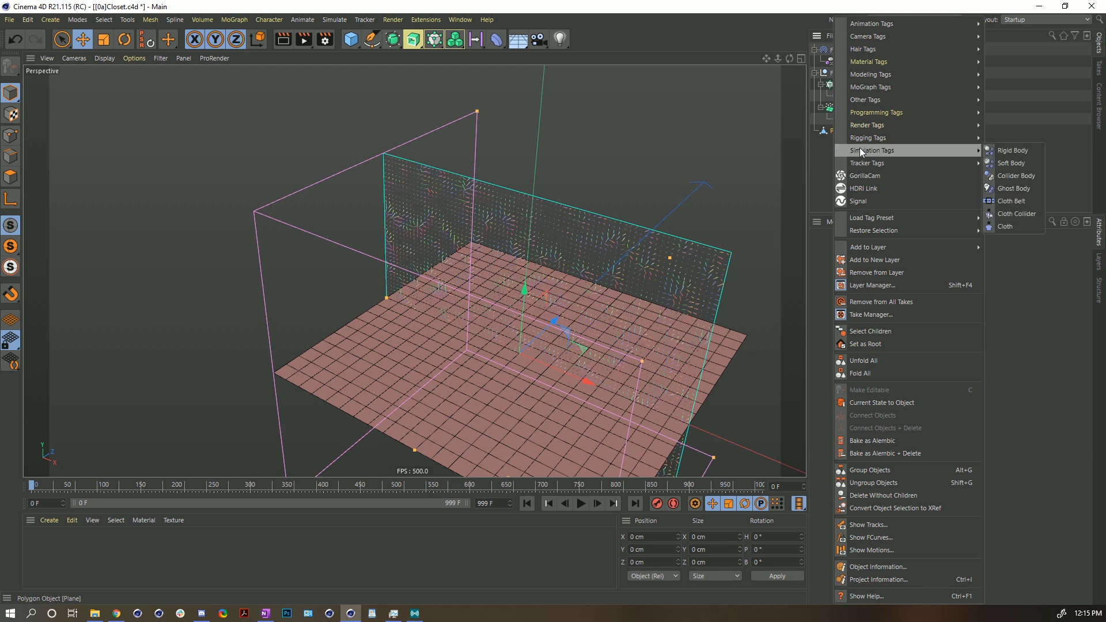
{"action": "mouse_move", "coordinate": [922, 150]}
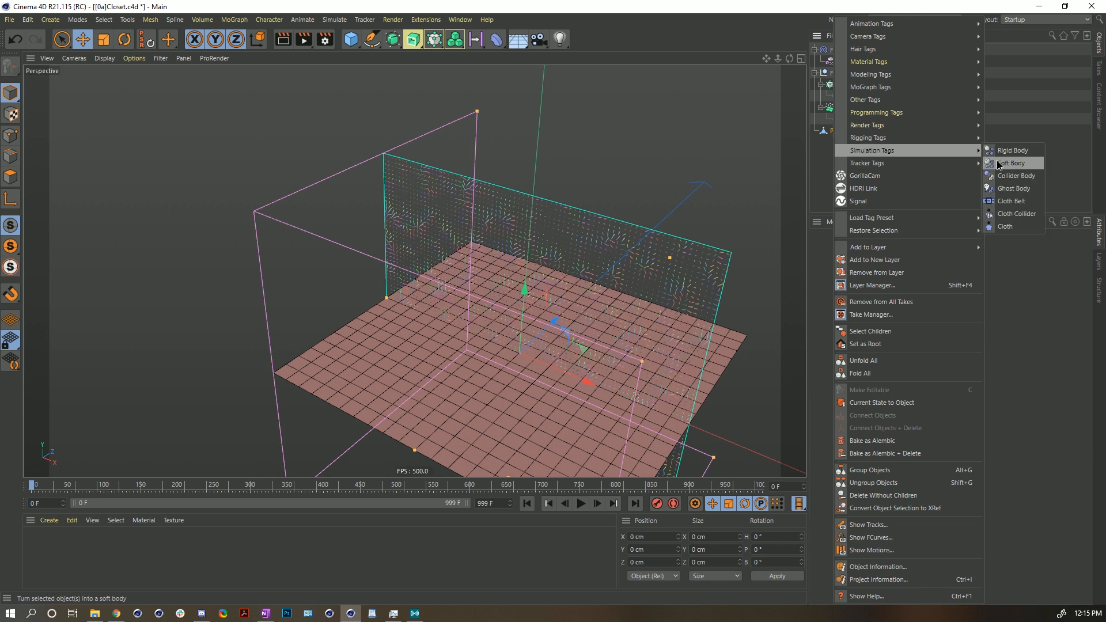
{"action": "left_click", "coordinate": [1002, 163]}
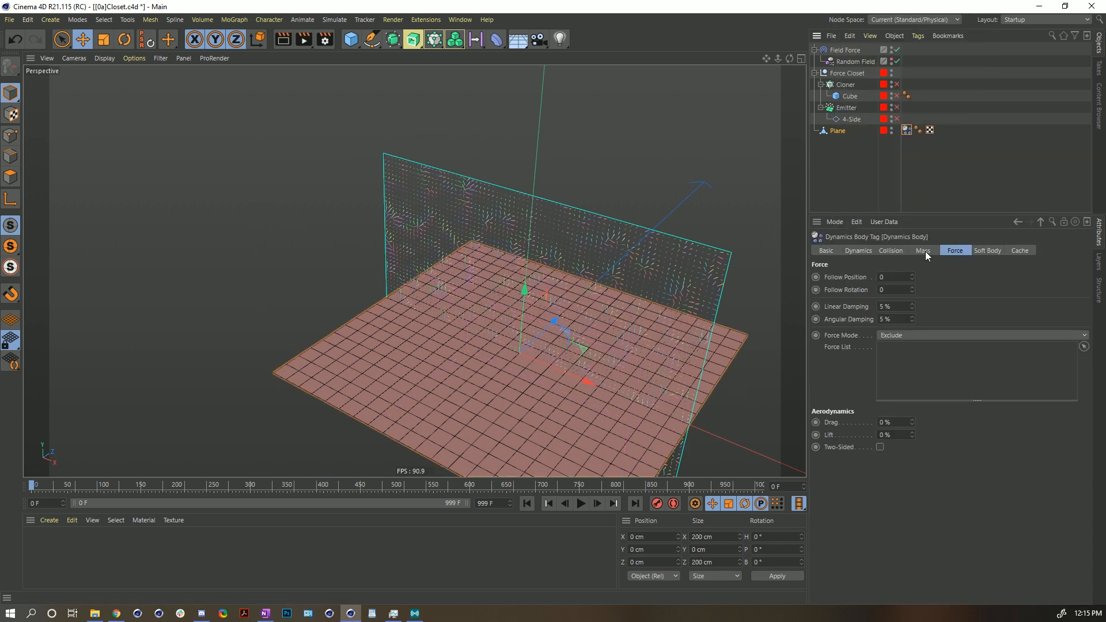
- Play the soft body simulation and rewind it to the start
{"action": "left_click", "coordinate": [581, 504]}
{"action": "left_click", "coordinate": [581, 504]}
{"action": "left_click", "coordinate": [527, 503]}
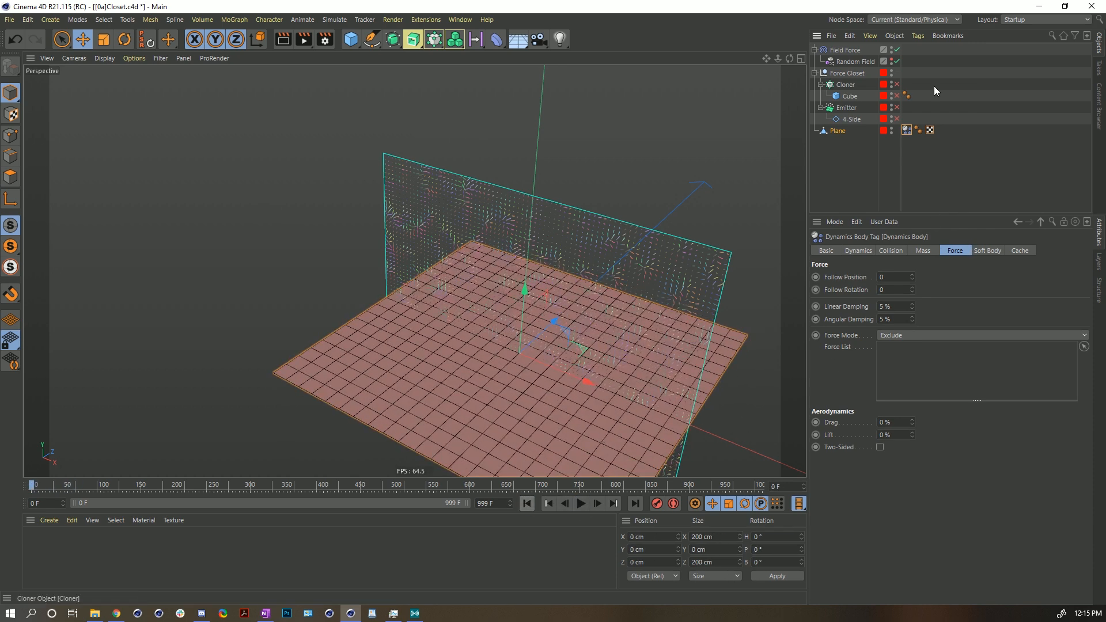
- Set the Field Force strength to 55 and replay the simulation
{"action": "left_click", "coordinate": [844, 51]}
{"action": "left_click", "coordinate": [891, 288]}
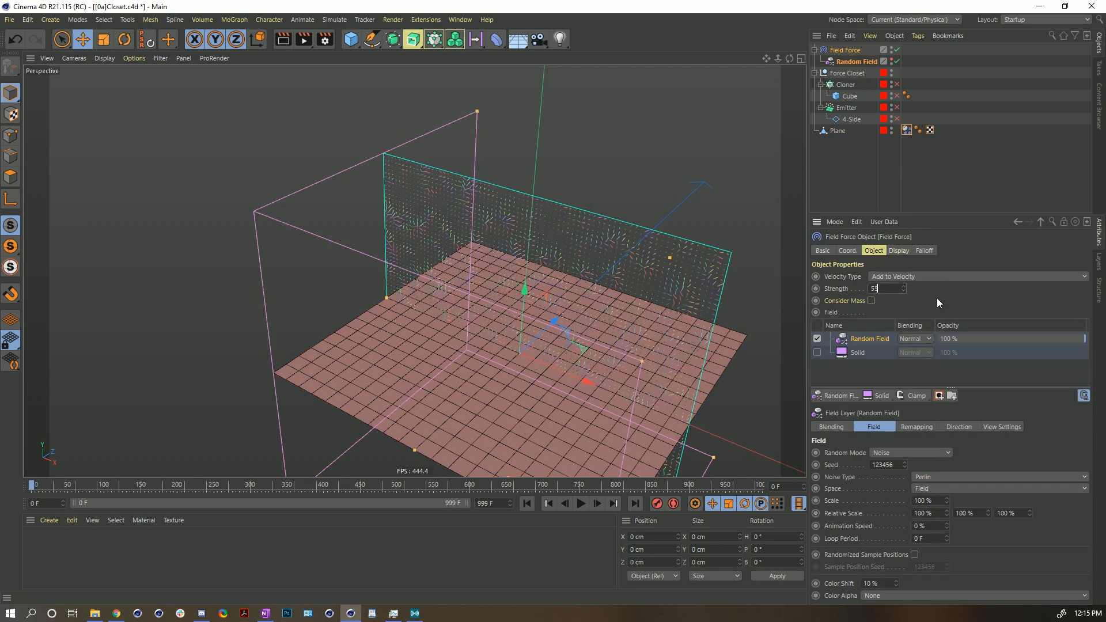
{"action": "type", "text": "55"}
{"action": "key", "text": "Return"}
{"action": "left_click", "coordinate": [579, 503]}
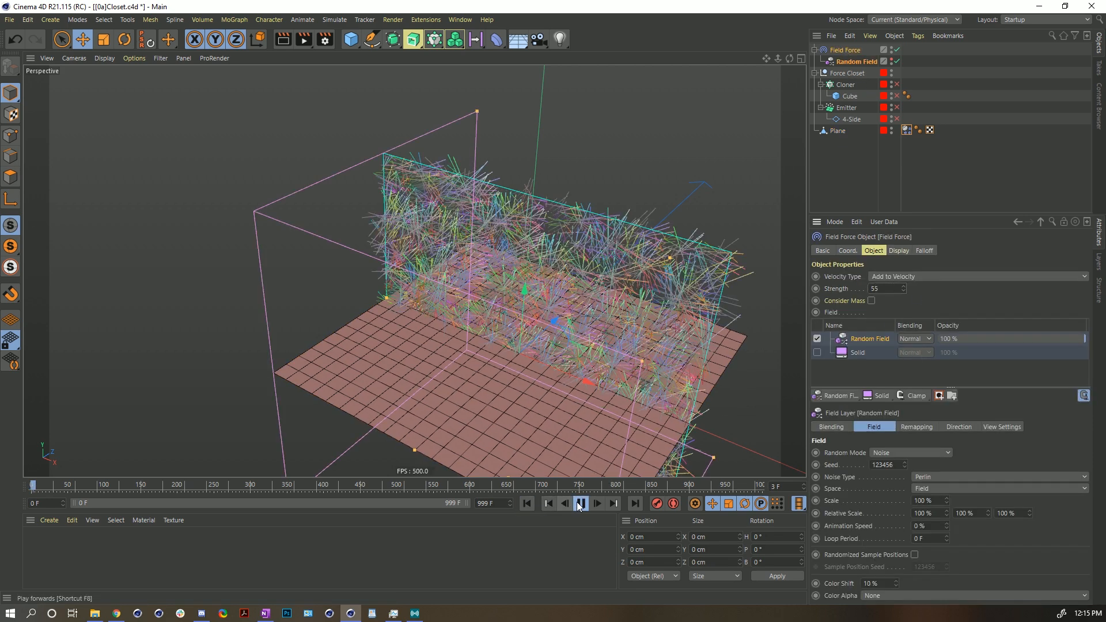
{"action": "left_click", "coordinate": [582, 505]}
{"action": "left_click", "coordinate": [527, 504]}
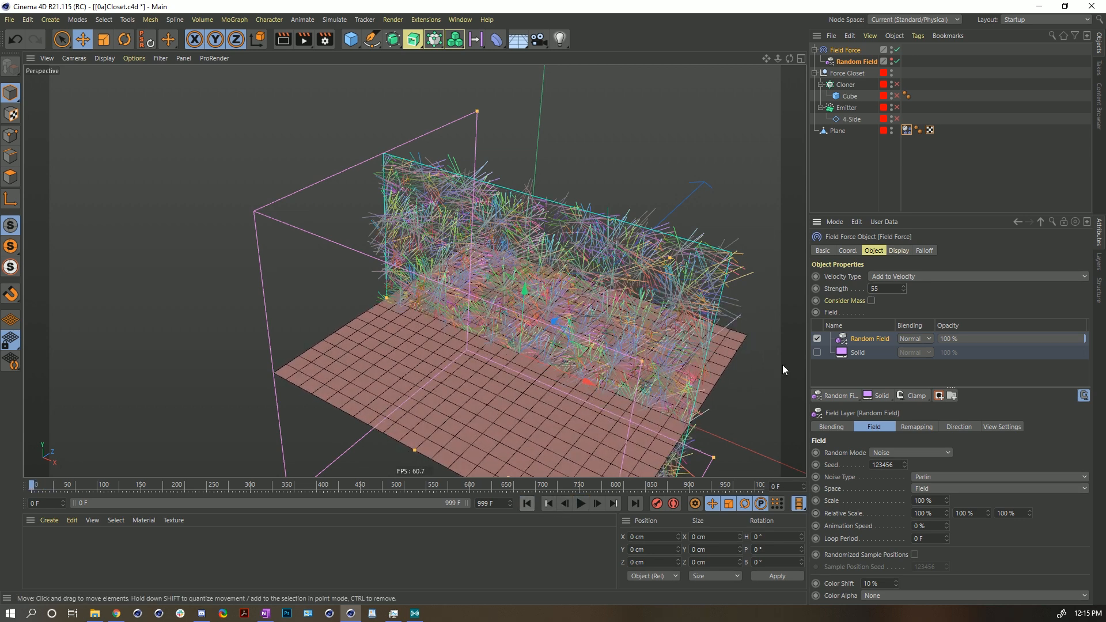
- Set the Field Force strength to 555, replay the simulation, then reset the strength to its default
{"action": "left_click", "coordinate": [889, 290]}
{"action": "type", "text": "5"}
{"action": "key", "text": "Return"}
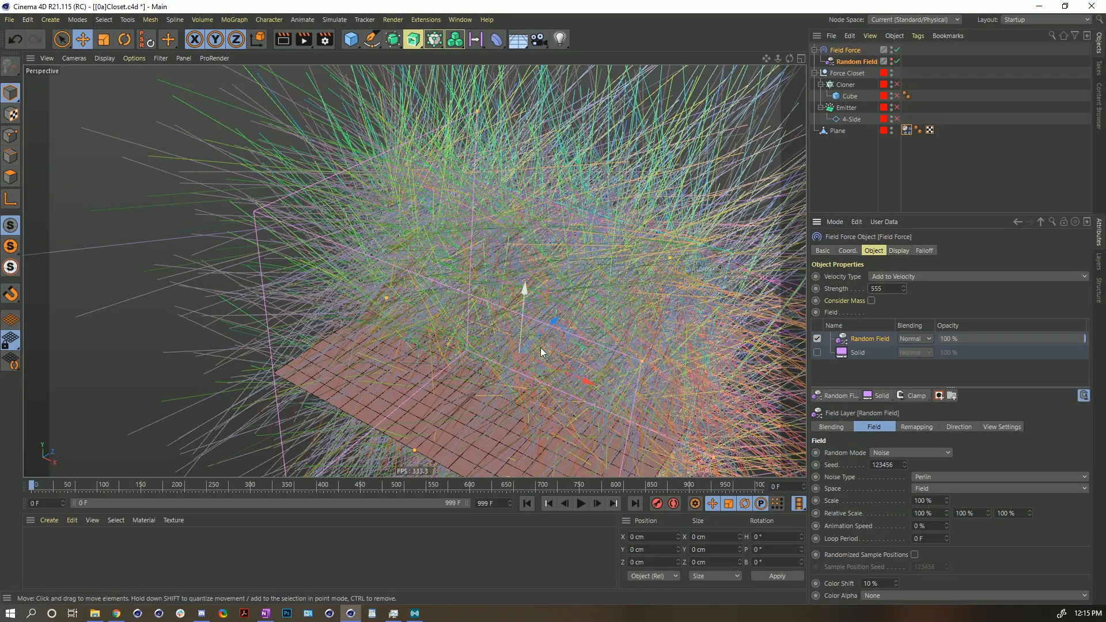
{"action": "left_click", "coordinate": [581, 504]}
{"action": "left_click", "coordinate": [581, 505]}
{"action": "left_click_drag", "start_coordinate": [522, 404], "coordinate": [540, 363]}
{"action": "key", "text": "ctrl+z"}
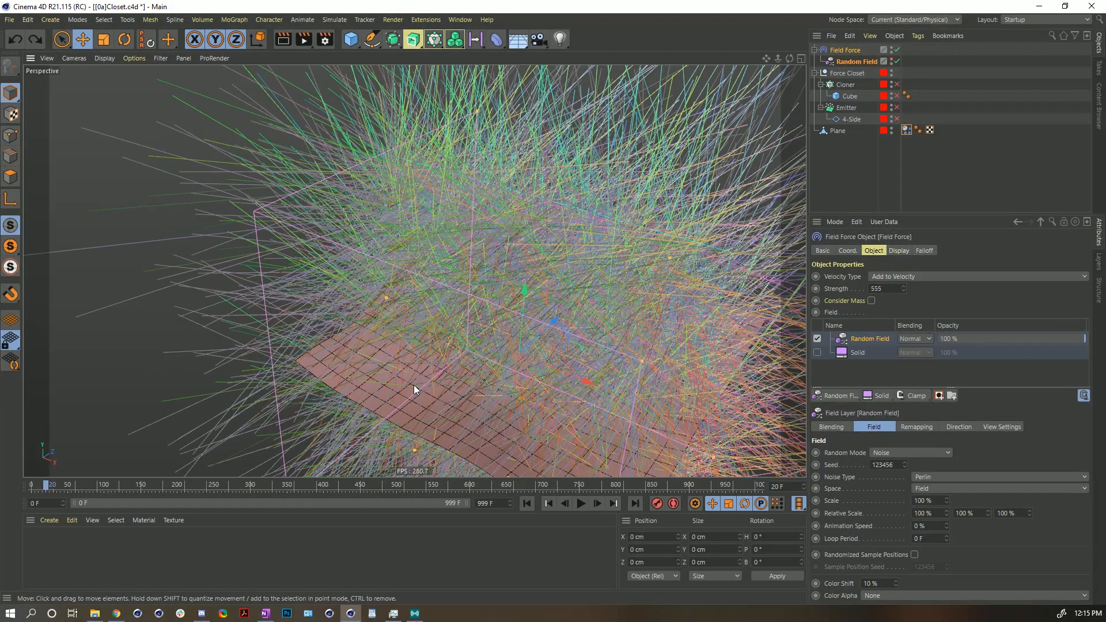
{"action": "right_click", "coordinate": [904, 288]}
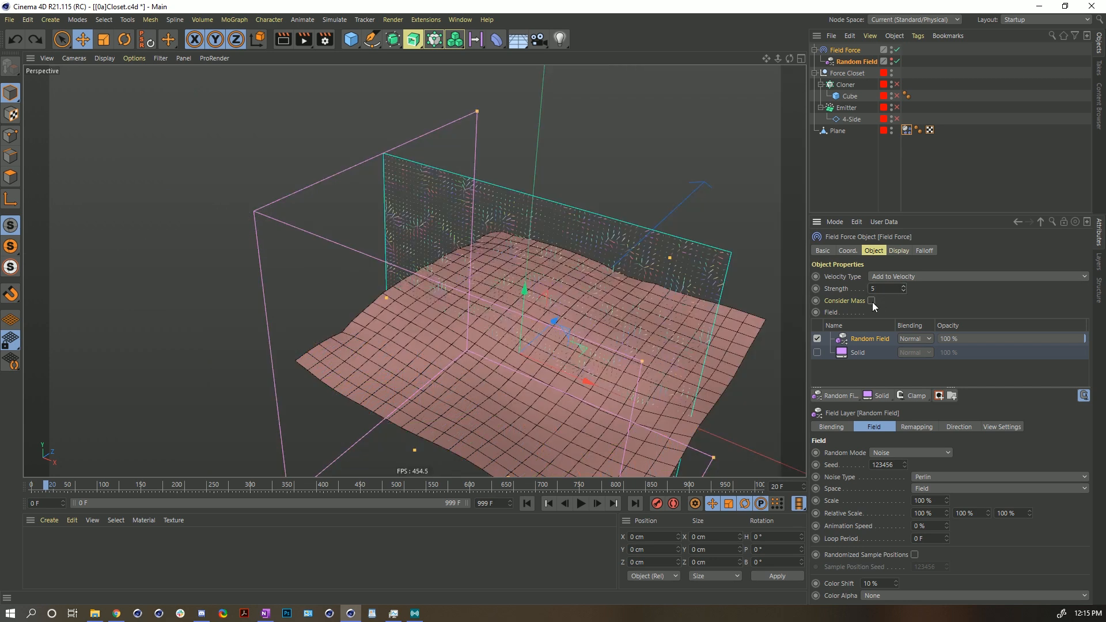
- Delete the Plane object from the scene
{"action": "left_click", "coordinate": [874, 128]}
{"action": "left_click", "coordinate": [527, 504]}
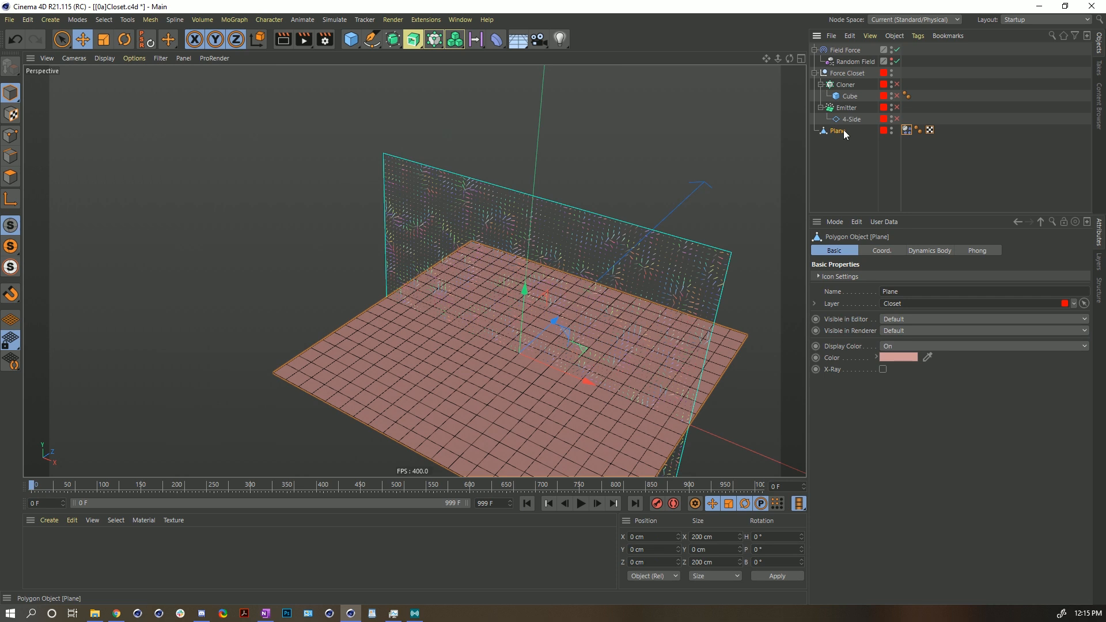
{"action": "key", "text": "Delete"}
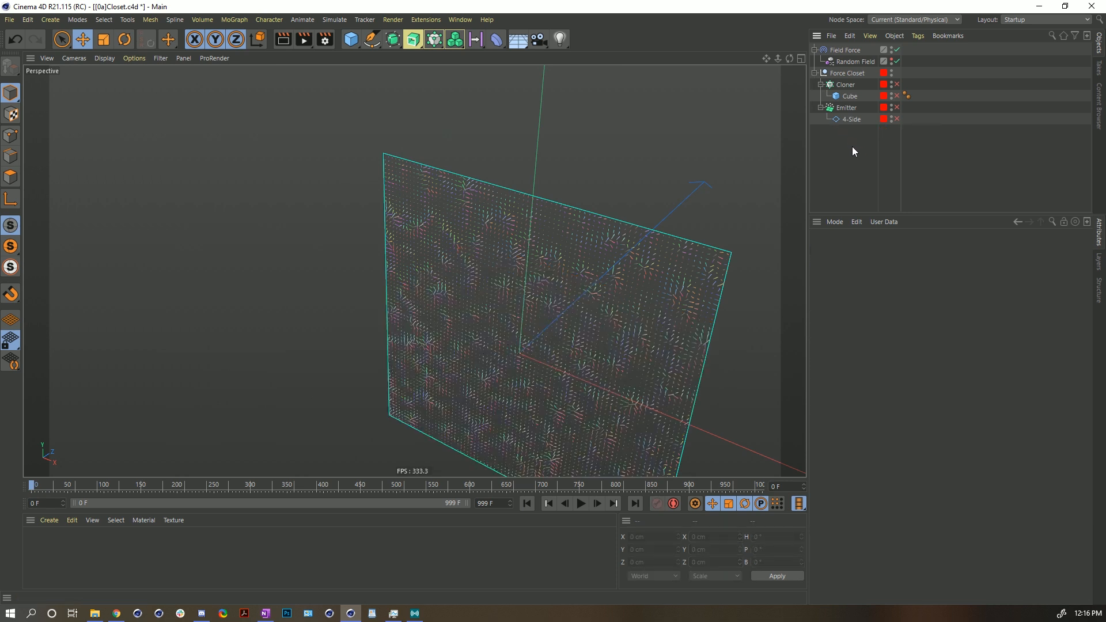
- Enable the Emitter object and play the particle simulation
{"action": "left_click", "coordinate": [864, 108]}
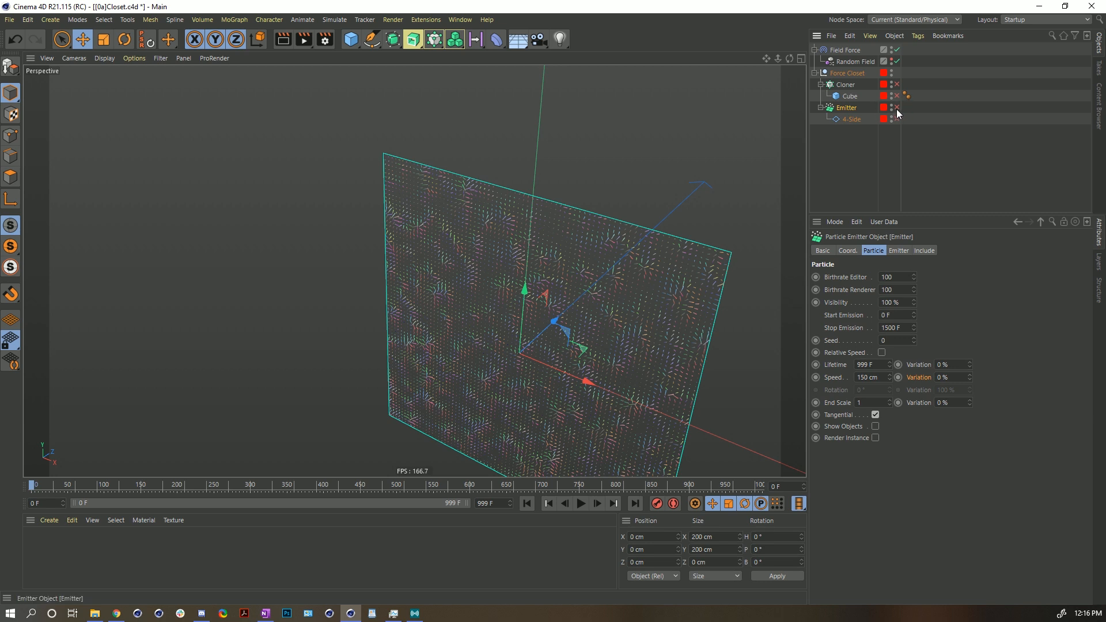
{"action": "left_click", "coordinate": [897, 108]}
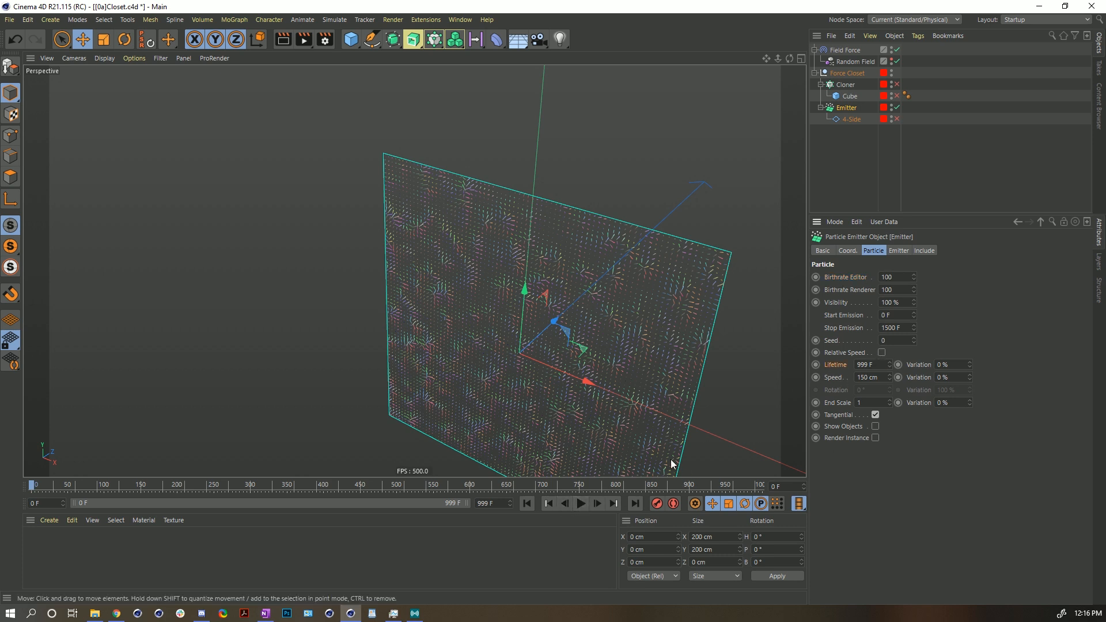
{"action": "left_click", "coordinate": [581, 504]}
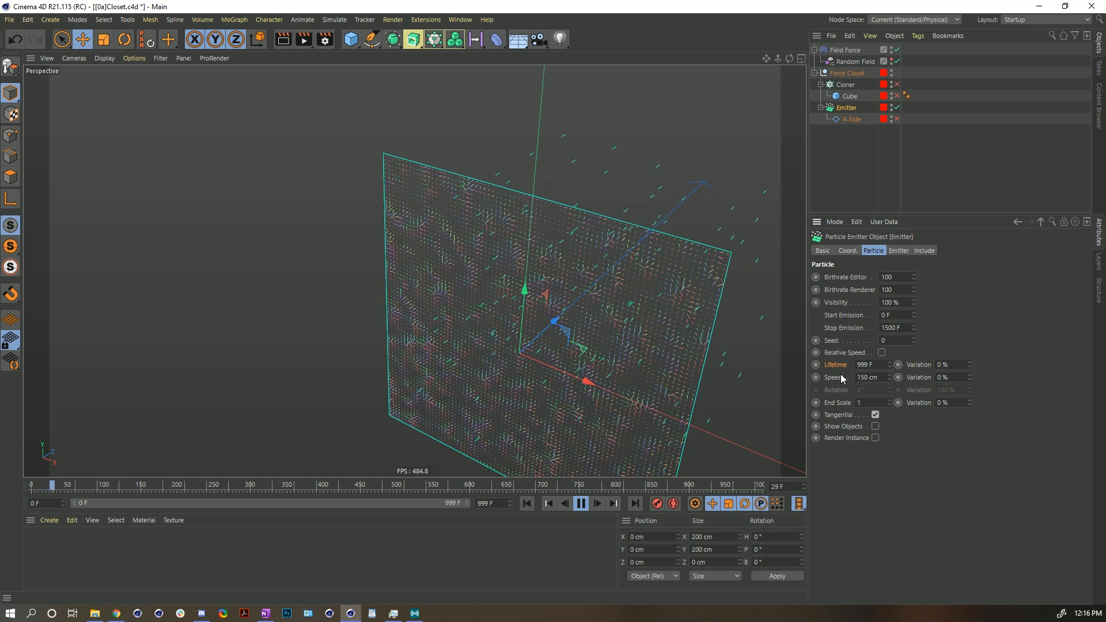
- Set the emitter's particle speed to 0 cm and replay the particle simulation, then rewind
{"action": "left_click_drag", "start_coordinate": [879, 378], "coordinate": [820, 428]}
{"action": "type", "text": "0"}
{"action": "key", "text": "Return"}
{"action": "left_click", "coordinate": [581, 504]}
{"action": "left_click", "coordinate": [527, 503]}
{"action": "left_click", "coordinate": [580, 504]}
{"action": "left_click_drag", "start_coordinate": [531, 377], "coordinate": [540, 350], "text": "alt"}
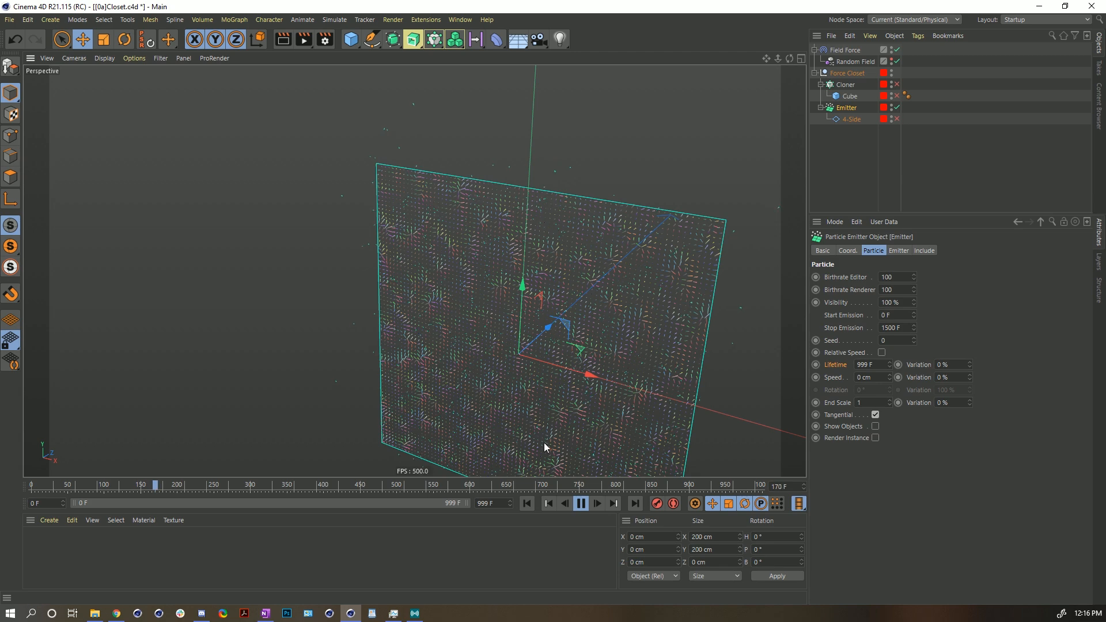
{"action": "left_click", "coordinate": [581, 505]}
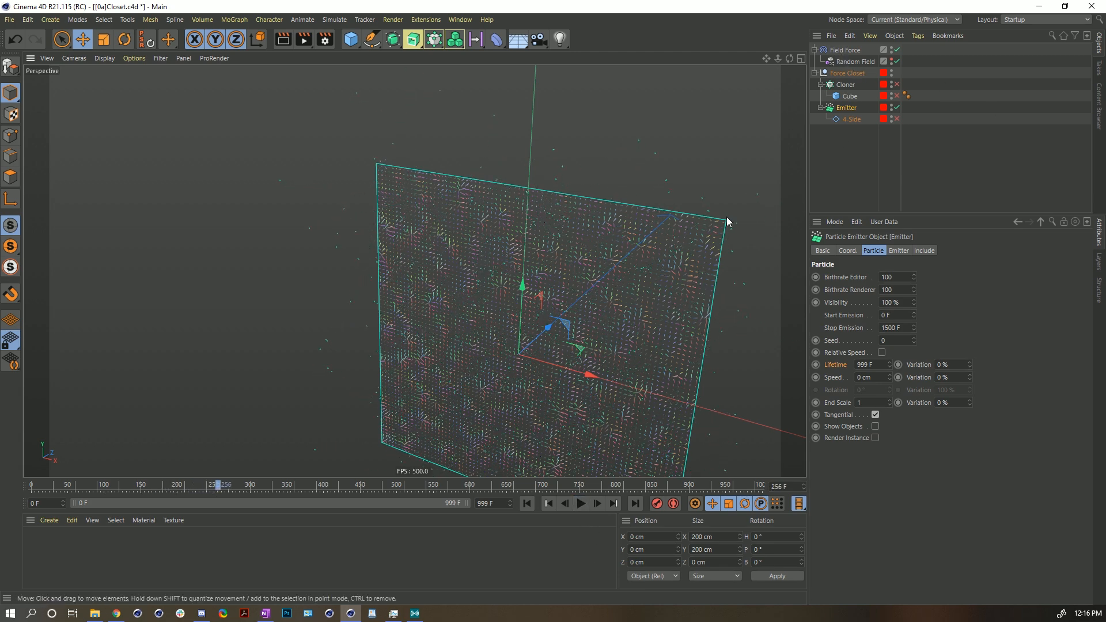
{"action": "left_click", "coordinate": [526, 503]}
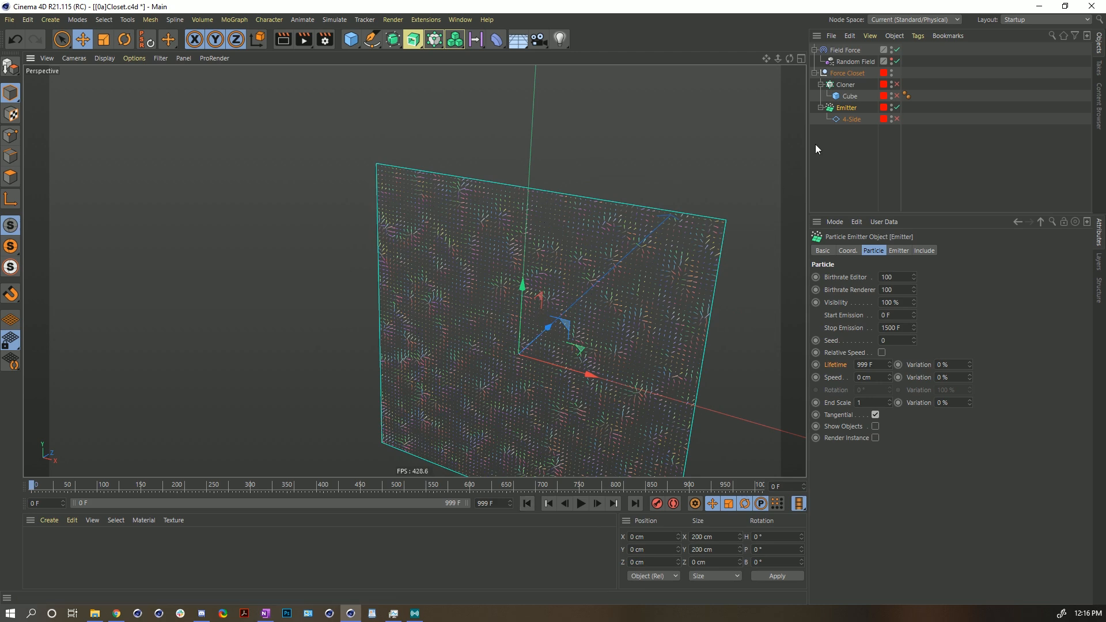
- Disable the Emitter, enable the Cloner, and add a Soft Body simulation tag to its Cube
{"action": "left_click", "coordinate": [897, 107]}
{"action": "left_click", "coordinate": [897, 84]}
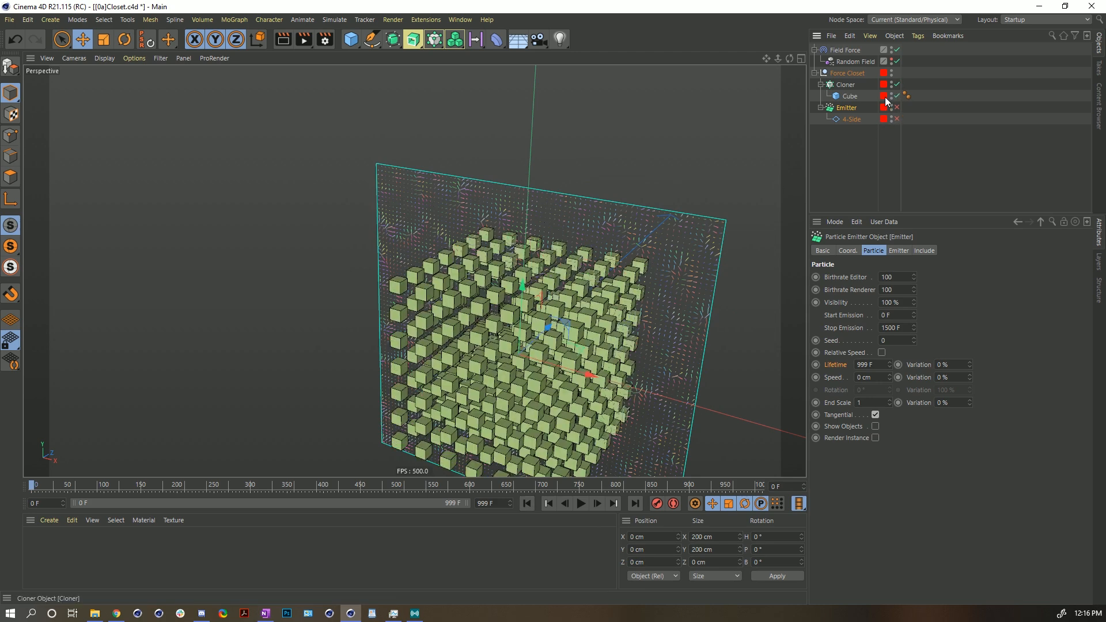
{"action": "right_click", "coordinate": [850, 96]}
{"action": "mouse_move", "coordinate": [889, 155]}
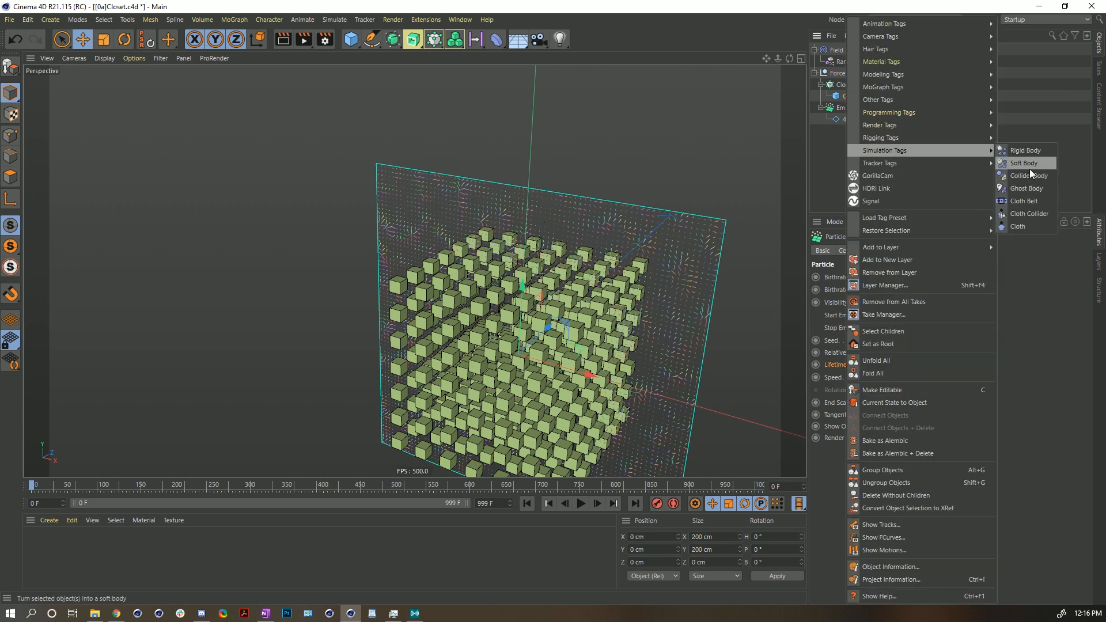
{"action": "left_click", "coordinate": [1031, 163]}
- Play the cloned cubes' simulation and rewind to frame 0
{"action": "left_click", "coordinate": [581, 503]}
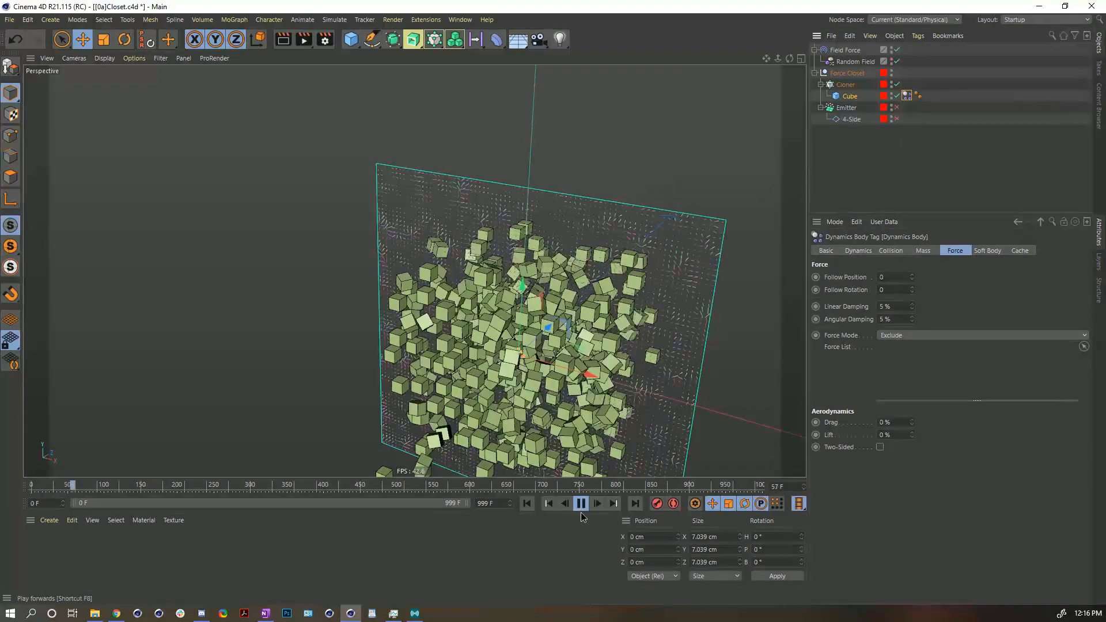
{"action": "left_click", "coordinate": [525, 503]}
{"action": "left_click", "coordinate": [526, 503]}
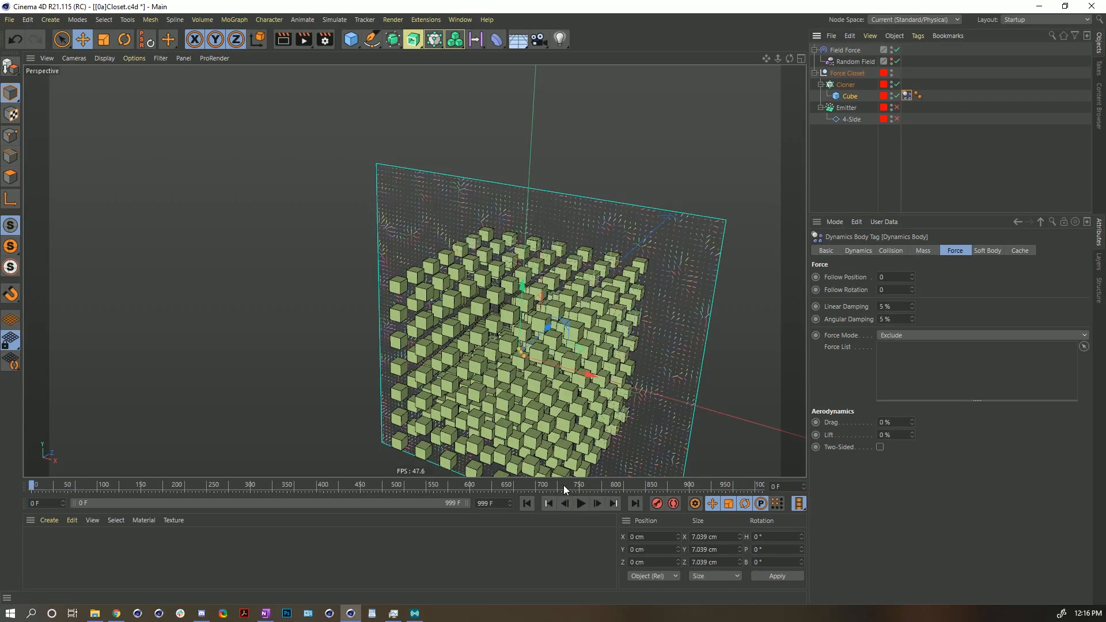
- Set the project's dynamics gravity to 0 cm
{"action": "key", "text": "ctrl+d"}
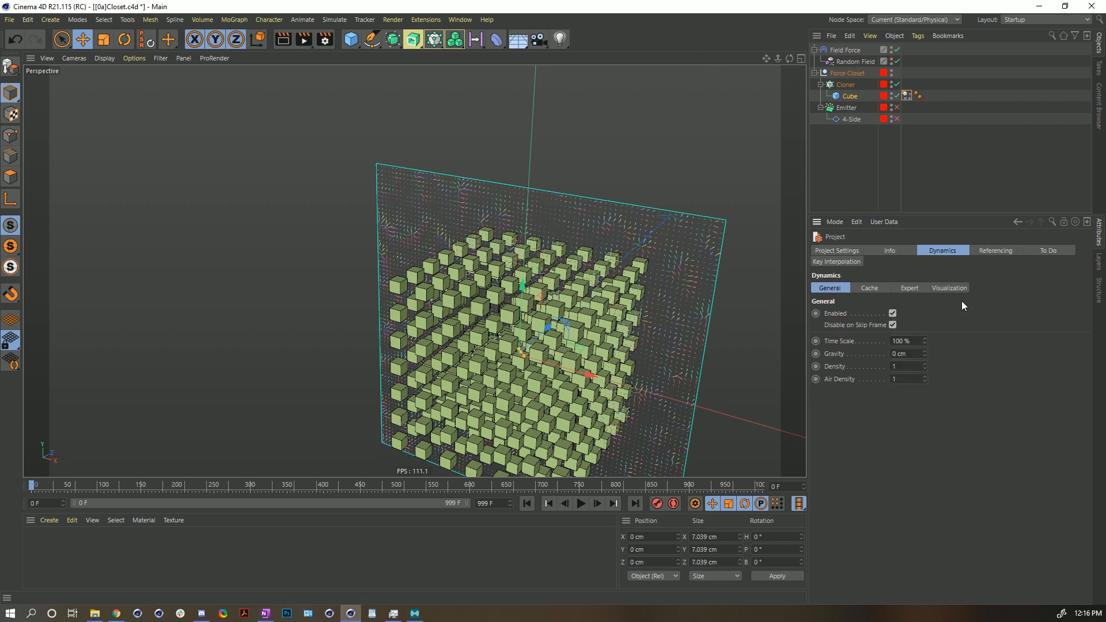
{"action": "left_click", "coordinate": [907, 354]}
{"action": "right_click", "coordinate": [926, 354]}
{"action": "left_click_drag", "start_coordinate": [920, 354], "coordinate": [852, 385]}
{"action": "type", "text": "0"}
{"action": "key", "text": "Return"}
- Replay the zero-gravity simulation while orbiting the view, then rewind to the start
{"action": "left_click", "coordinate": [582, 504]}
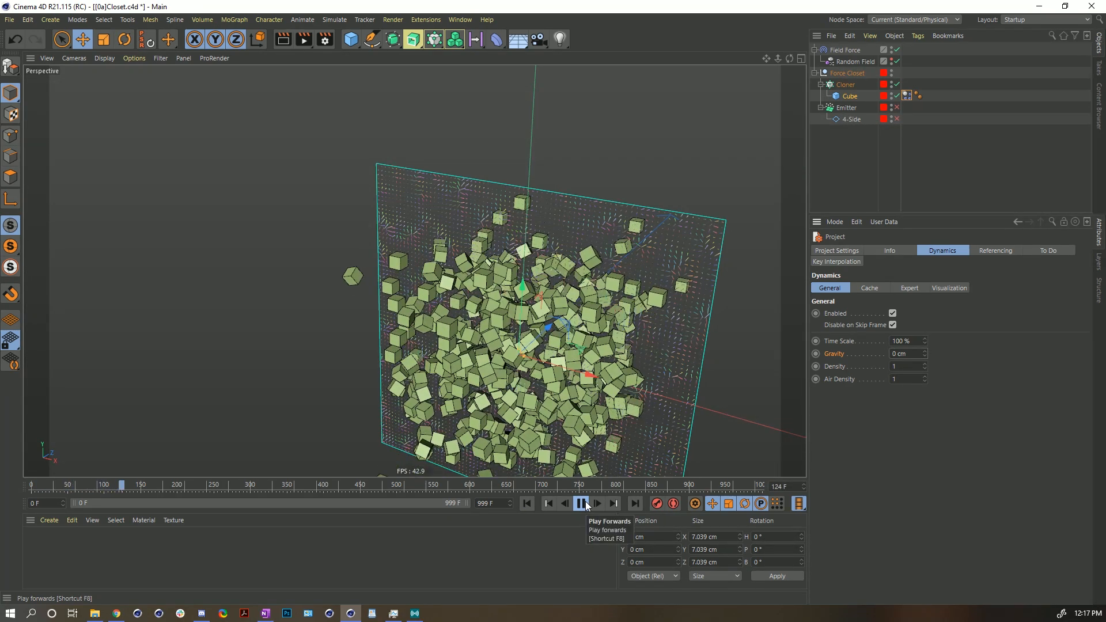
{"action": "left_click", "coordinate": [582, 504]}
{"action": "left_click_drag", "start_coordinate": [561, 383], "coordinate": [471, 314], "text": "alt"}
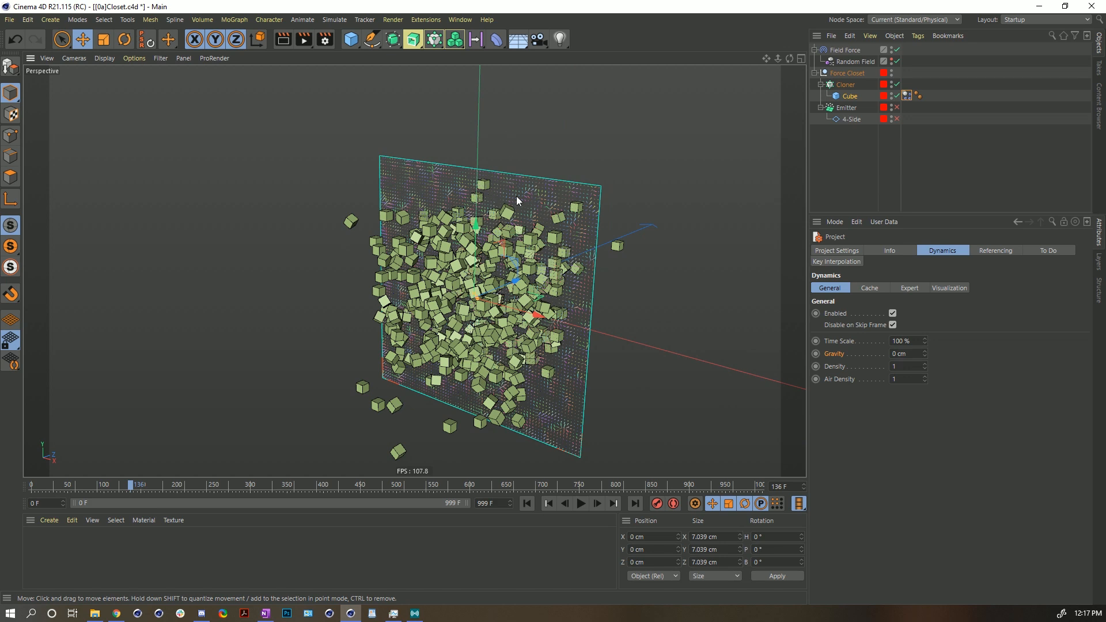
{"action": "left_click", "coordinate": [527, 503]}
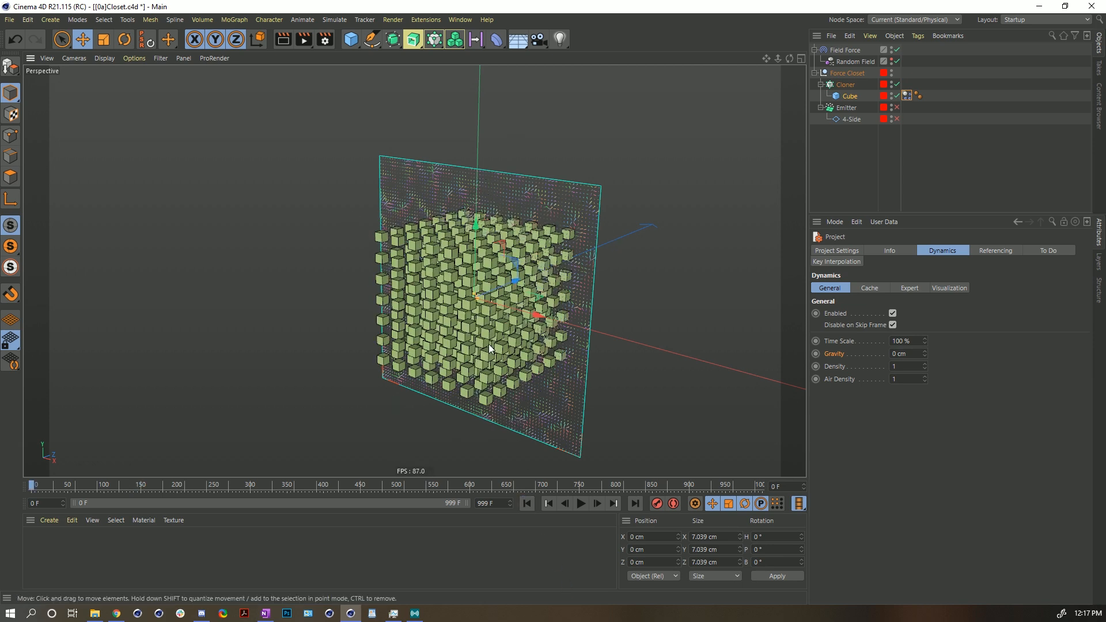
{"action": "left_click_drag", "start_coordinate": [474, 291], "coordinate": [458, 355], "text": "alt"}
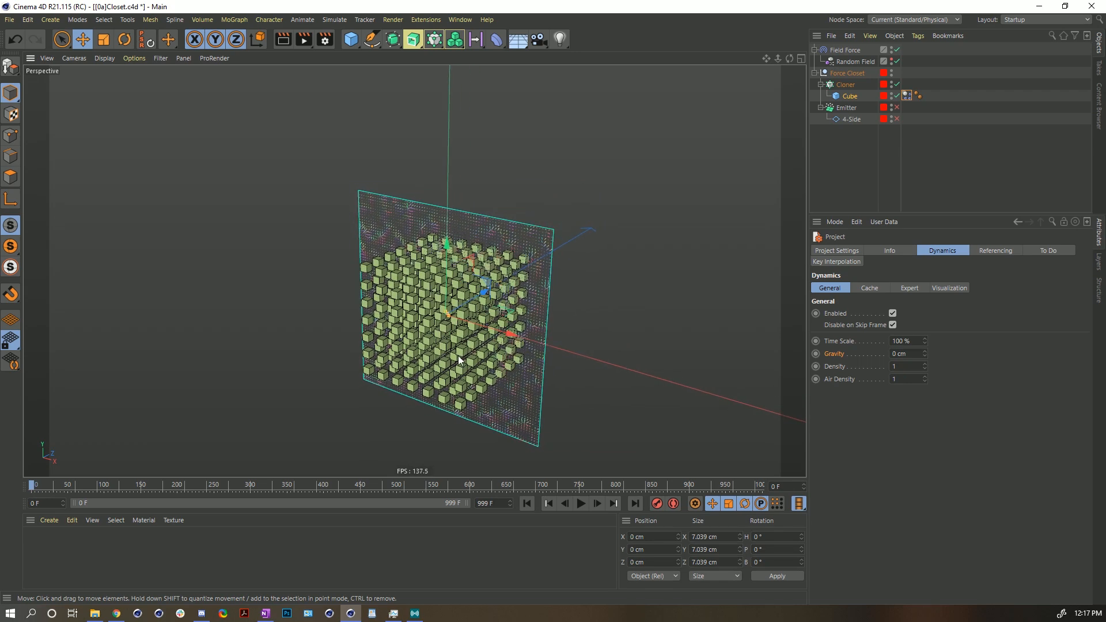
- Switch the Field Force's field from the Random Field layer to the Solid layer
{"action": "left_click", "coordinate": [845, 50]}
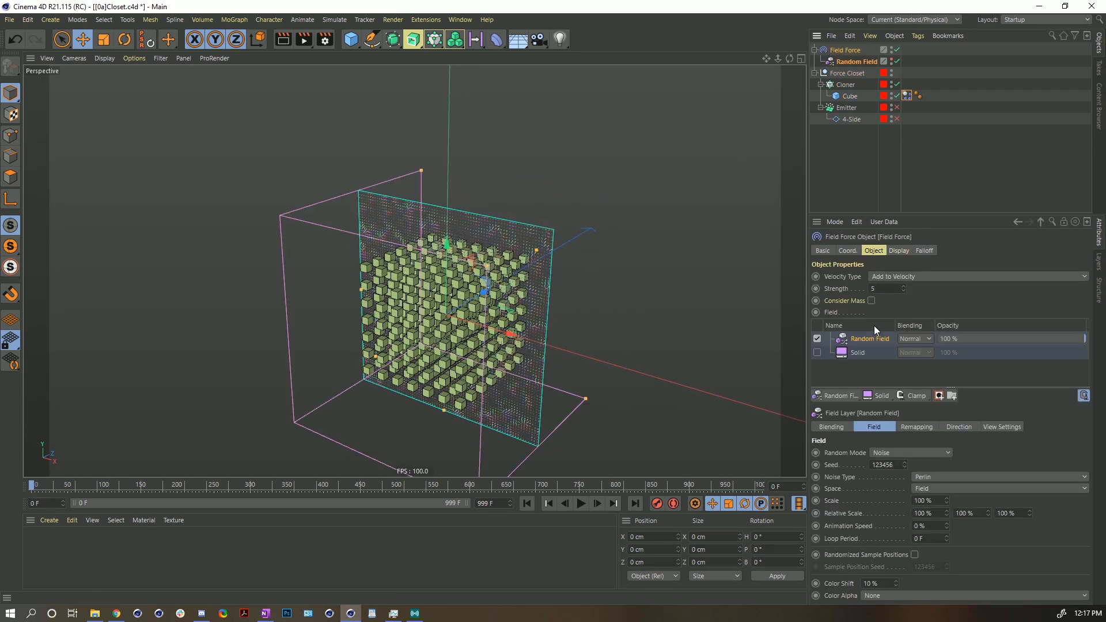
{"action": "left_click", "coordinate": [841, 277]}
{"action": "left_click", "coordinate": [817, 339]}
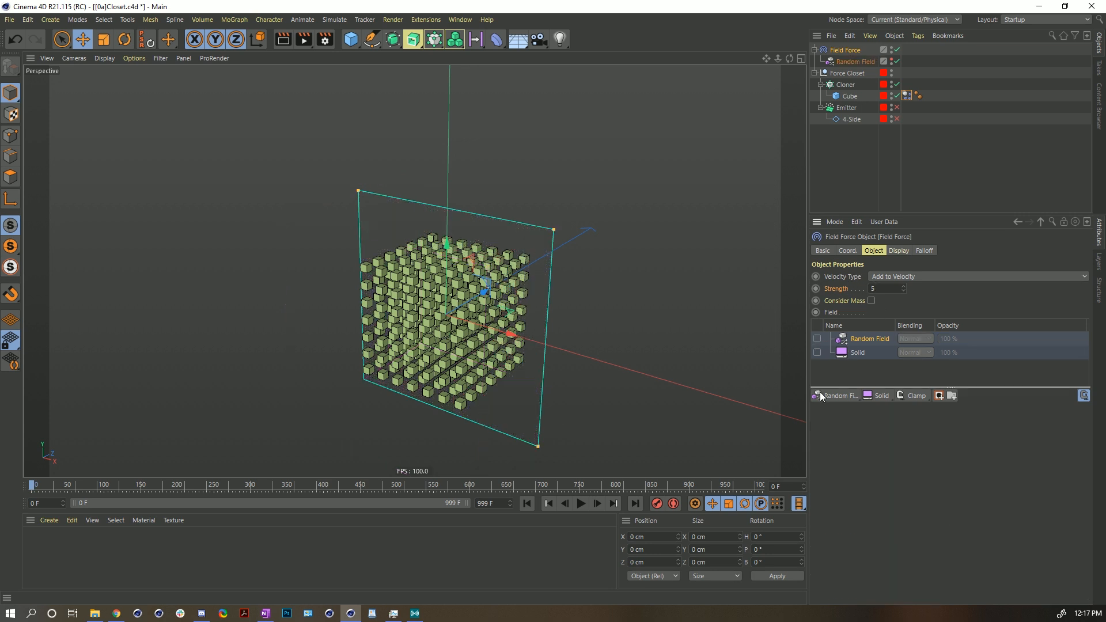
{"action": "left_click", "coordinate": [817, 352]}
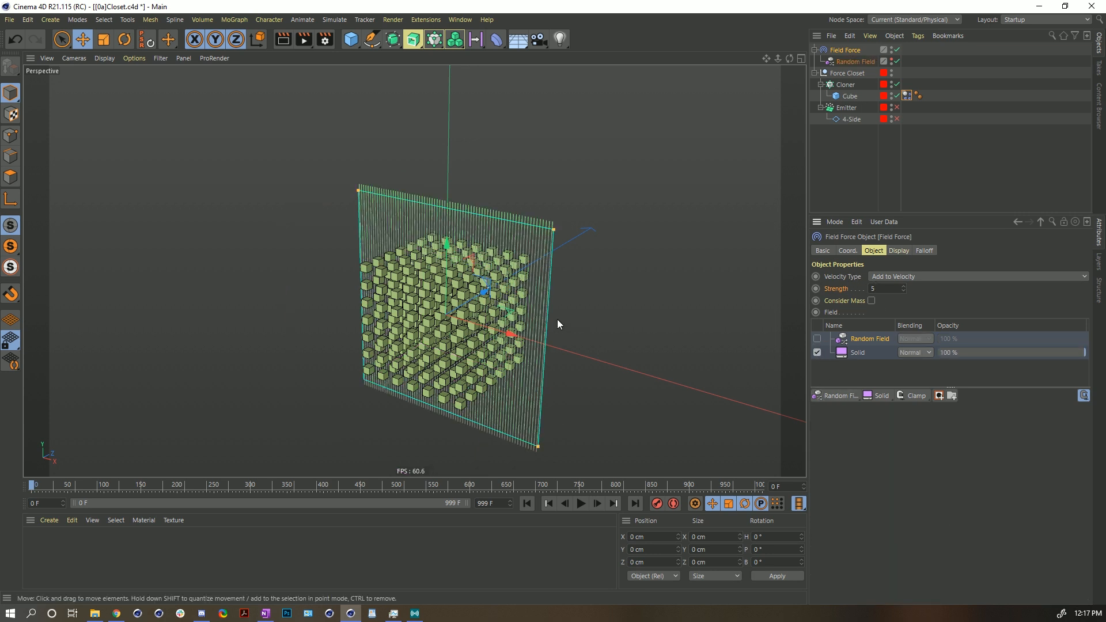
- Set the Solid layer's direction to 0, 0, 1 and play the simulation, then rewind
{"action": "left_click", "coordinate": [858, 353]}
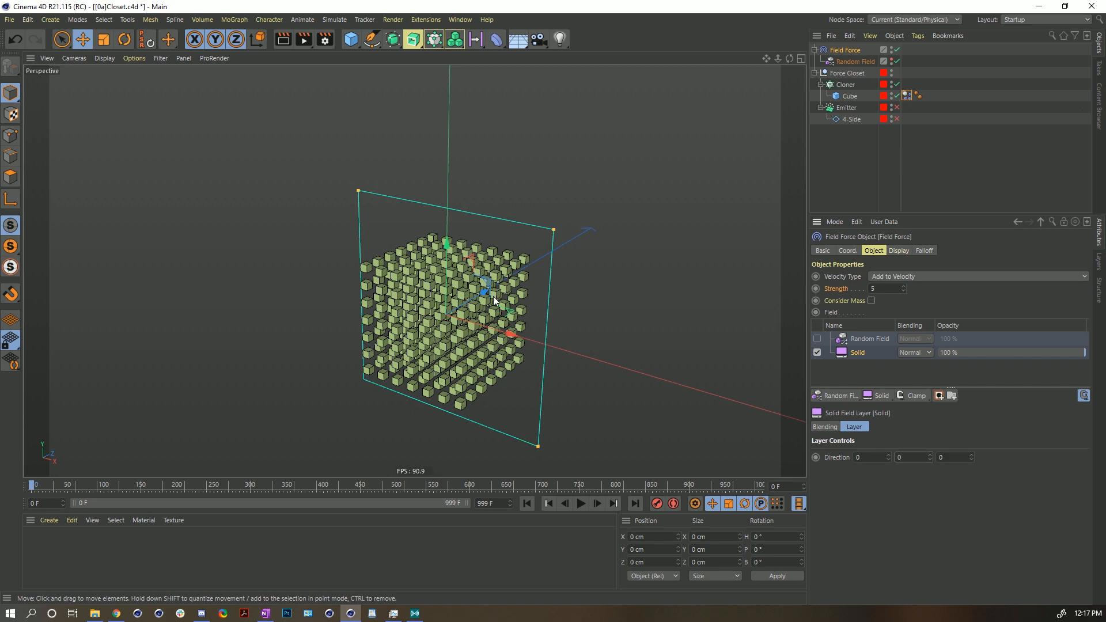
{"action": "left_click", "coordinate": [972, 455]}
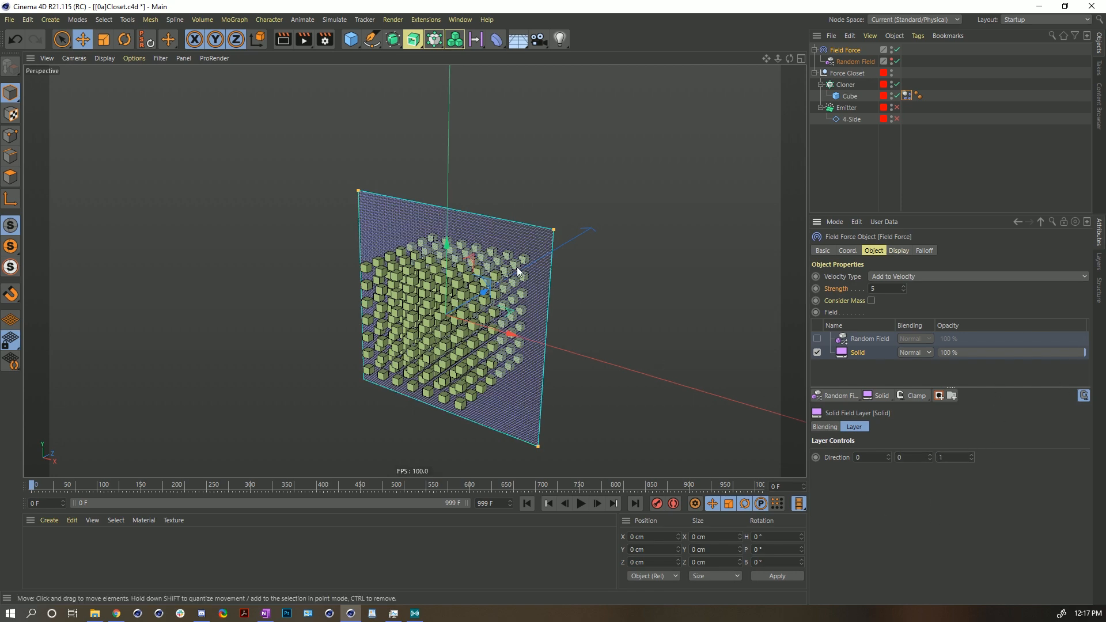
{"action": "scroll", "coordinate": [532, 257], "scroll_direction": "up", "scroll_amount": 5}
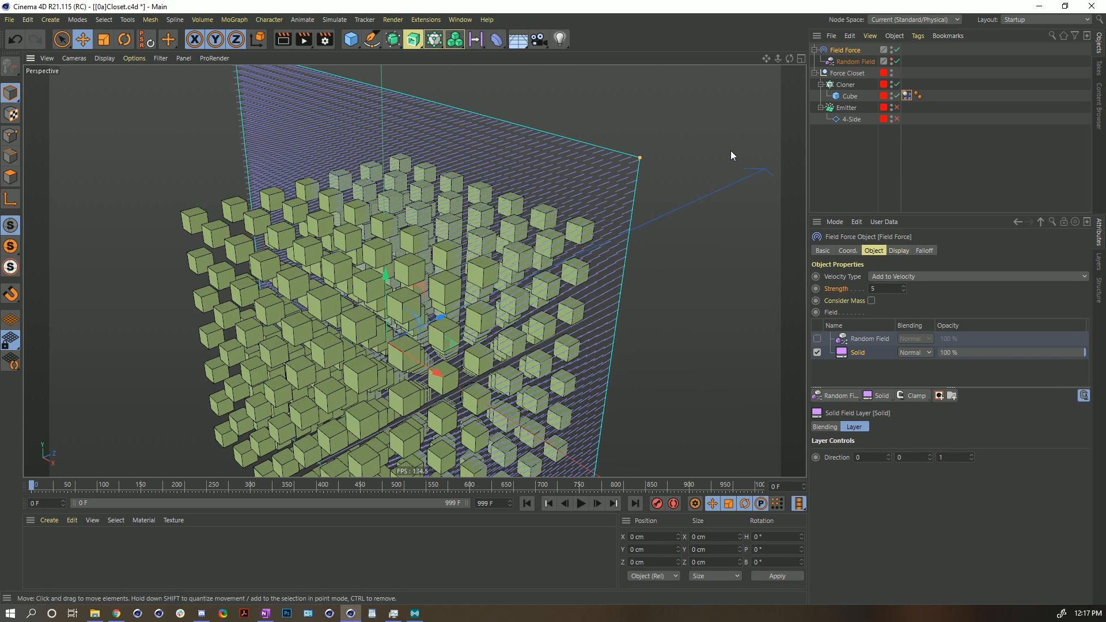
{"action": "scroll", "coordinate": [585, 281], "scroll_direction": "down", "scroll_amount": 6}
{"action": "left_click_drag", "start_coordinate": [584, 280], "coordinate": [521, 311], "text": "alt"}
{"action": "middle_click_drag", "start_coordinate": [521, 311], "coordinate": [455, 295], "text": "alt"}
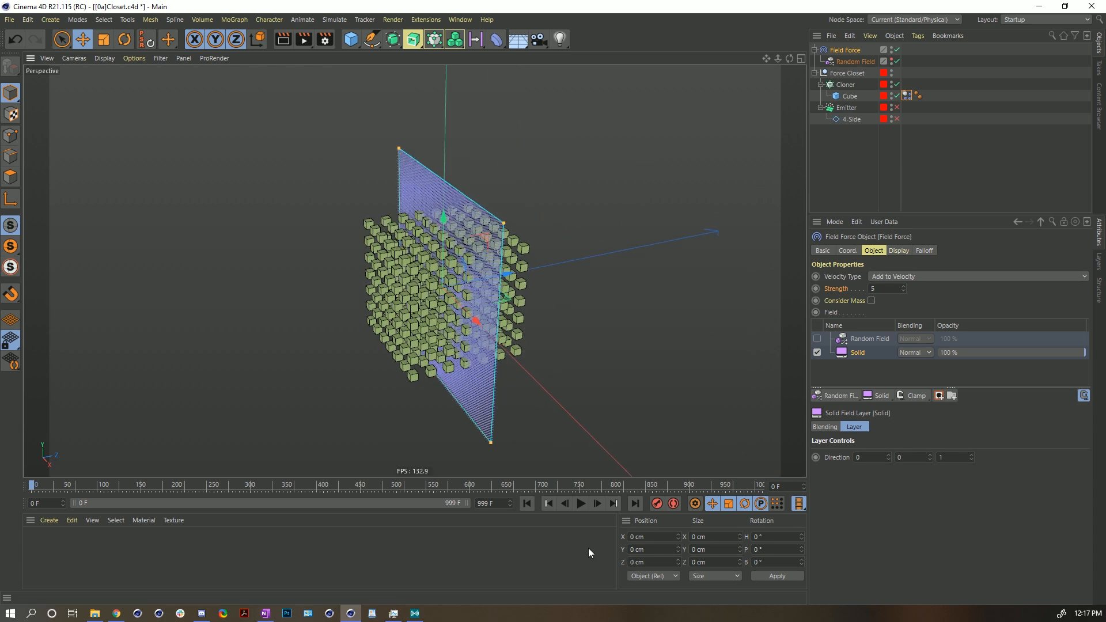
{"action": "left_click", "coordinate": [582, 502]}
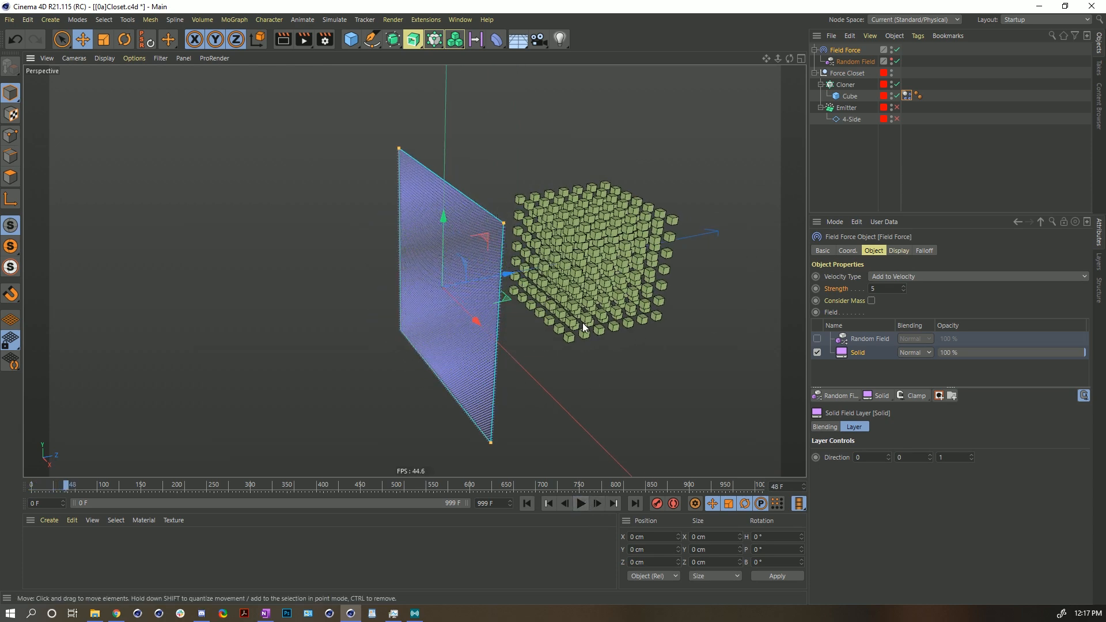
{"action": "scroll", "coordinate": [582, 326], "scroll_direction": "down", "scroll_amount": 4}
{"action": "left_click", "coordinate": [527, 503]}
- Re-enable the Random Field layer, disable the Solid layer, and play the simulation
{"action": "left_click", "coordinate": [817, 339]}
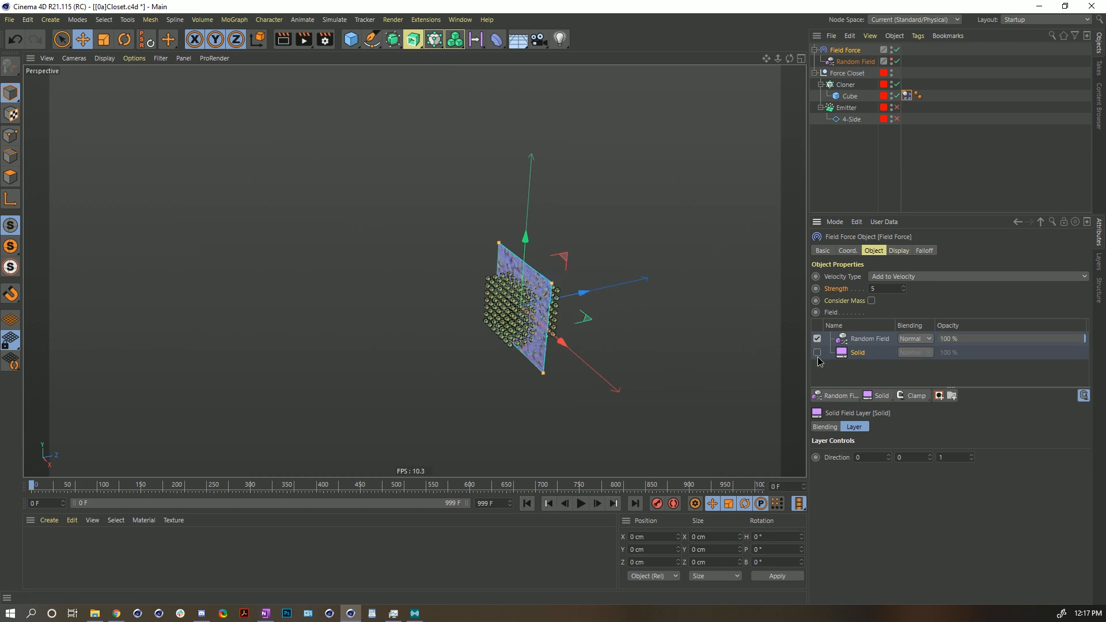
{"action": "left_click", "coordinate": [817, 352]}
{"action": "left_click", "coordinate": [581, 503]}
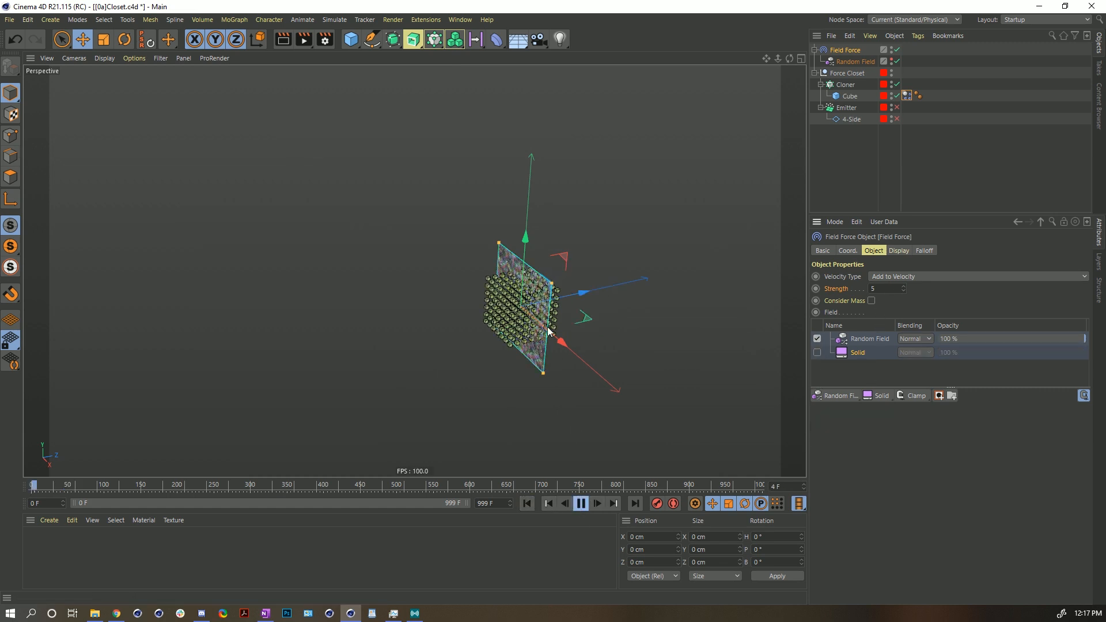
- Set the Field Force strength to 55, let the simulation run, and rewind
{"action": "scroll", "coordinate": [563, 321], "scroll_direction": "up", "scroll_amount": 3}
{"action": "left_click", "coordinate": [881, 289]}
{"action": "type", "text": "5"}
{"action": "key", "text": "Return"}
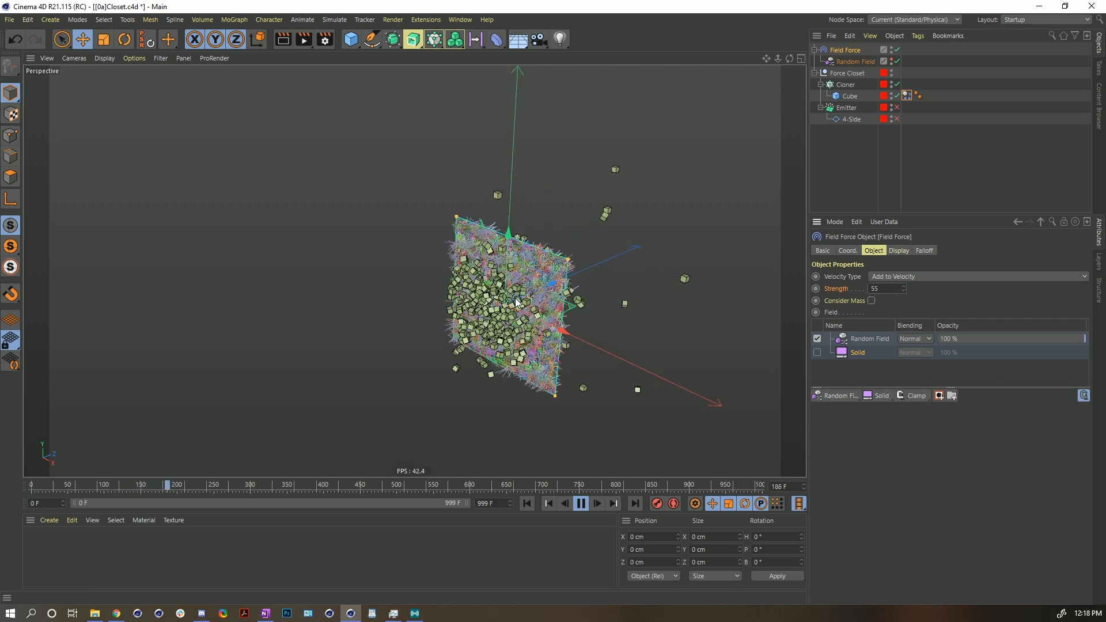
{"action": "left_click", "coordinate": [581, 504]}
{"action": "left_click", "coordinate": [526, 503]}
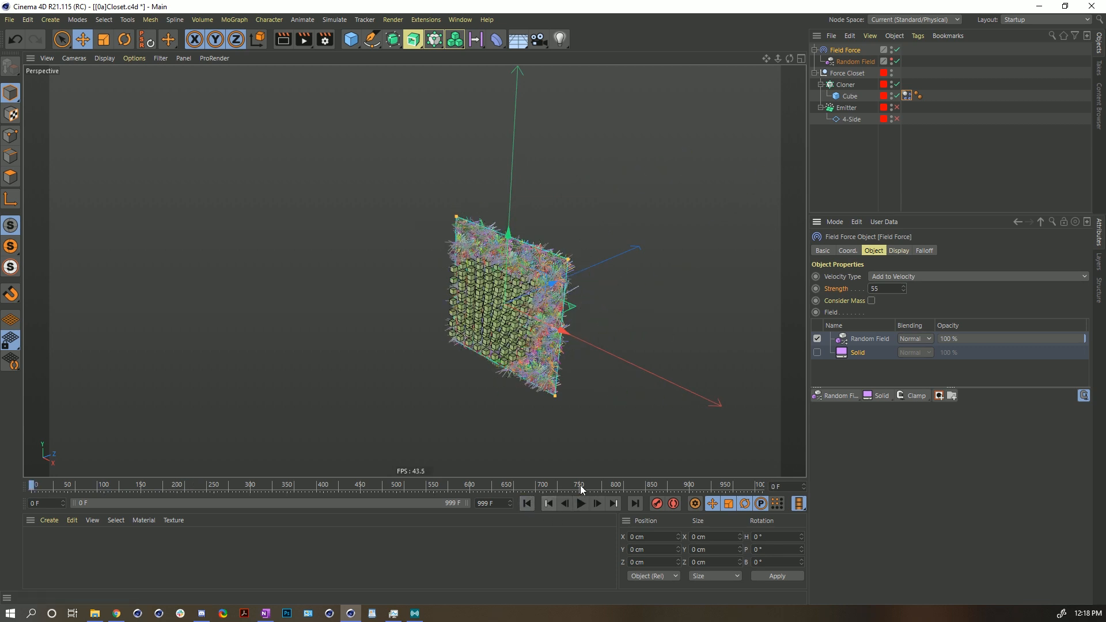
- Disable the Random Field layer and enable the Solid layer again
{"action": "left_click", "coordinate": [817, 339]}
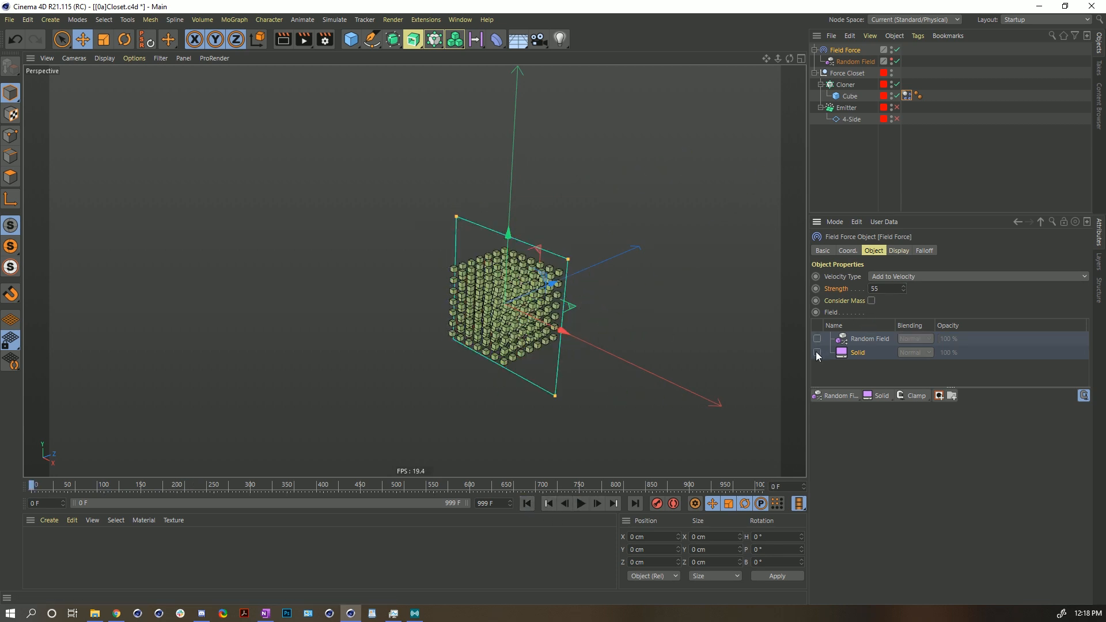
{"action": "left_click", "coordinate": [816, 352]}
{"action": "left_click_drag", "start_coordinate": [556, 311], "coordinate": [515, 317], "text": "alt"}
{"action": "scroll", "coordinate": [515, 316], "scroll_direction": "up", "scroll_amount": 3}
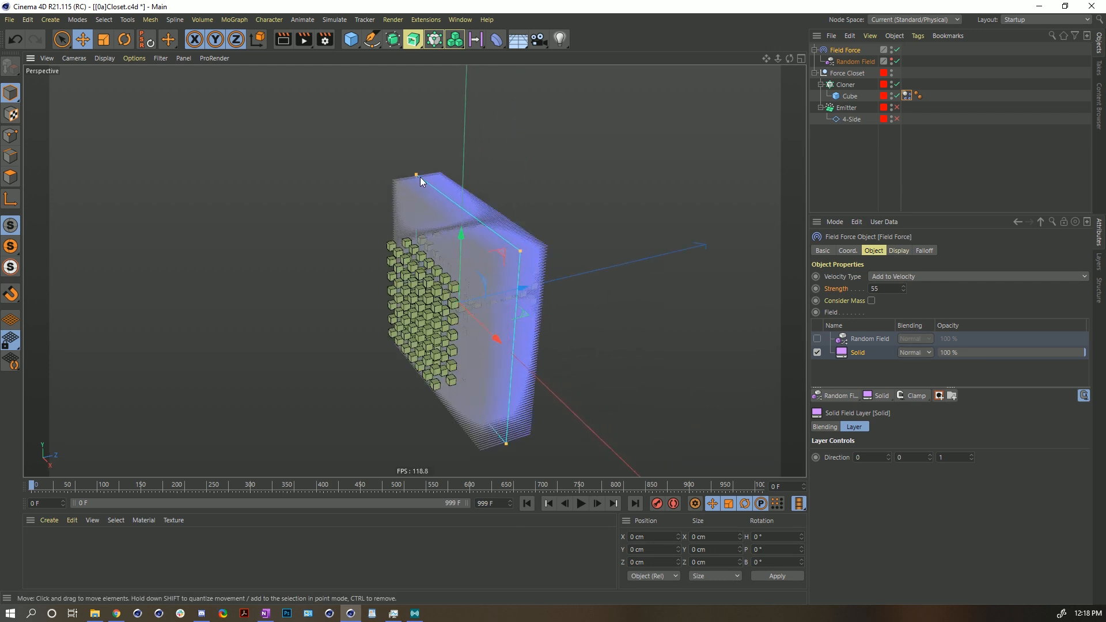
- Set the Field Force's displayed vector length mode to Brightness
{"action": "left_click", "coordinate": [902, 249]}
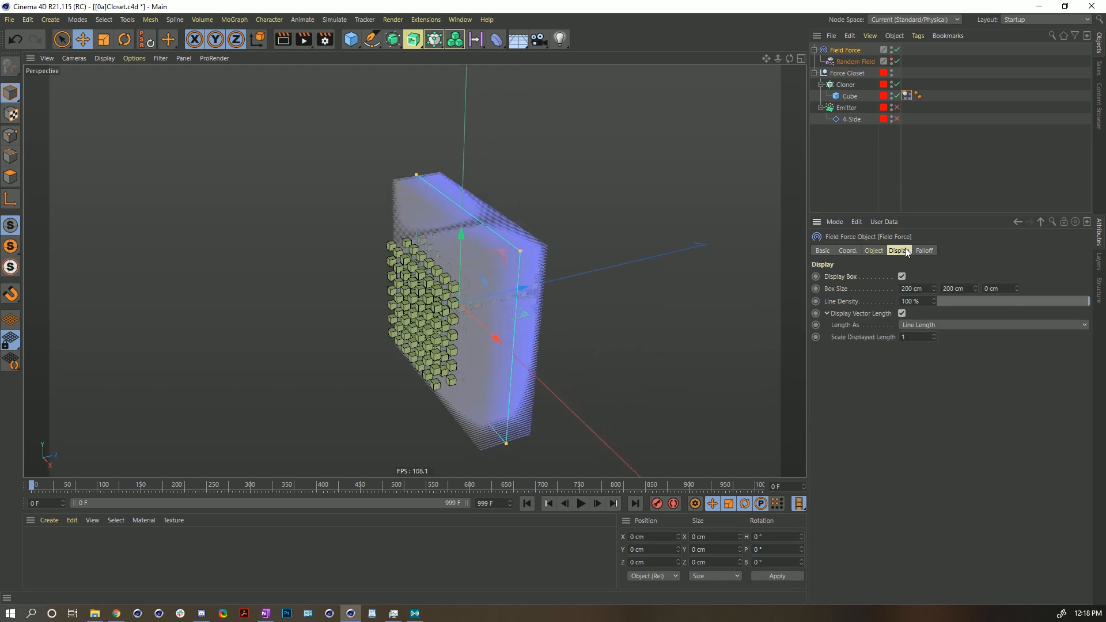
{"action": "type", "text": "0.1"}
{"action": "key", "text": "Return"}
{"action": "left_click", "coordinate": [943, 325]}
{"action": "left_click", "coordinate": [930, 348]}
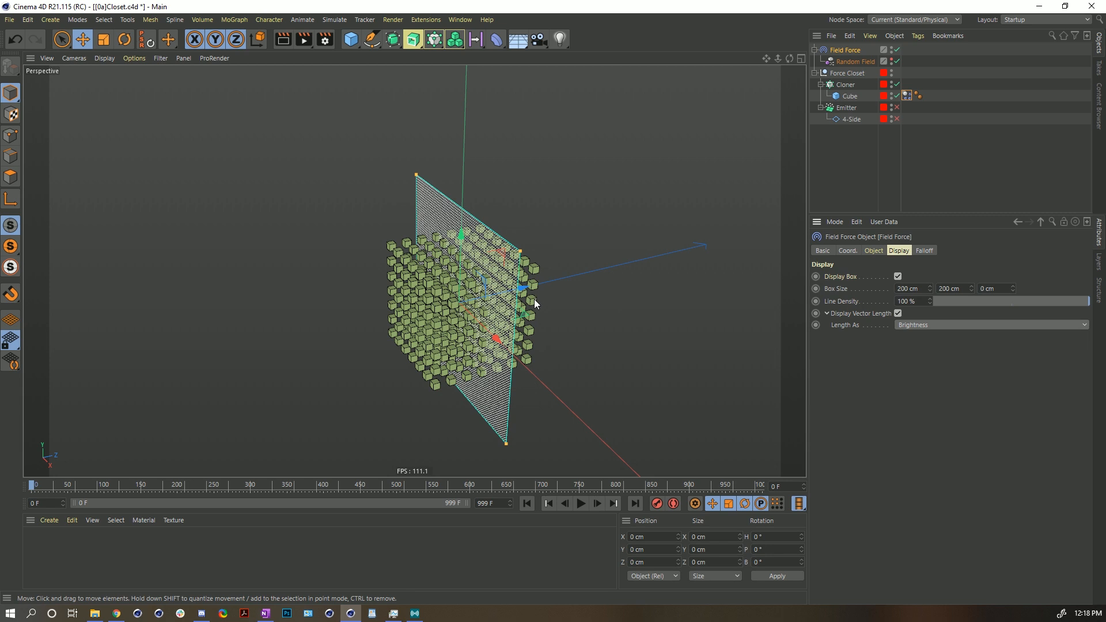
- Play the Solid-field simulation while orbiting to follow the cubes, then rewind
{"action": "left_click", "coordinate": [581, 503]}
{"action": "left_click_drag", "start_coordinate": [501, 374], "coordinate": [400, 340], "text": "alt"}
{"action": "middle_click_drag", "start_coordinate": [400, 340], "coordinate": [265, 314], "text": "alt"}
{"action": "left_click", "coordinate": [580, 504]}
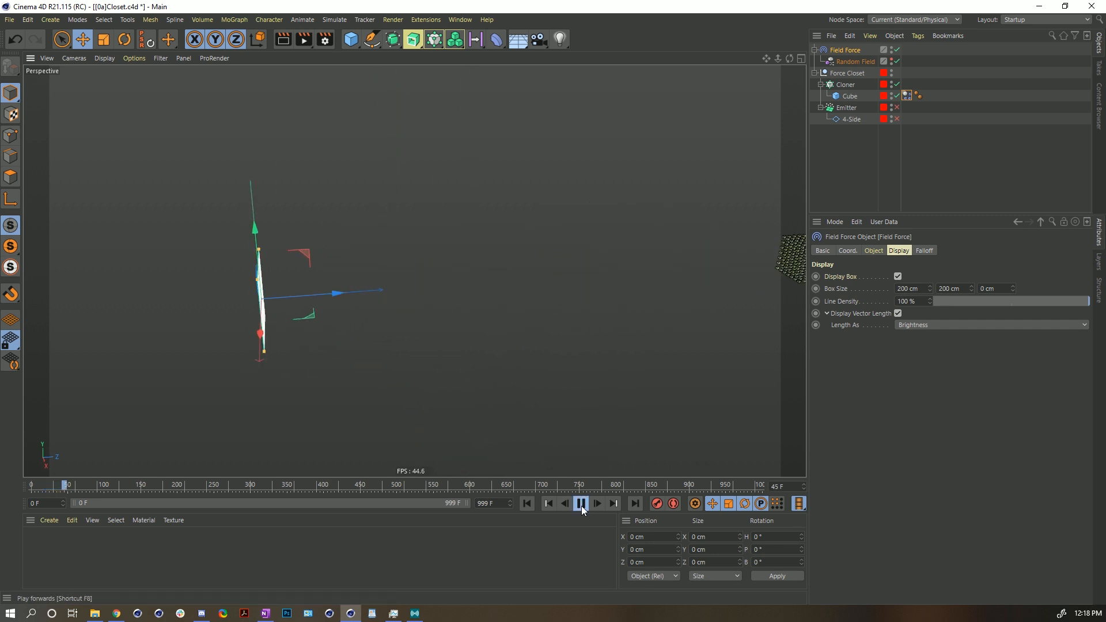
{"action": "left_click", "coordinate": [582, 505]}
{"action": "left_click", "coordinate": [527, 503]}
- Replay the simulation from the start
{"action": "middle_click_drag", "start_coordinate": [270, 312], "coordinate": [214, 291], "text": "alt"}
{"action": "left_click", "coordinate": [581, 503]}
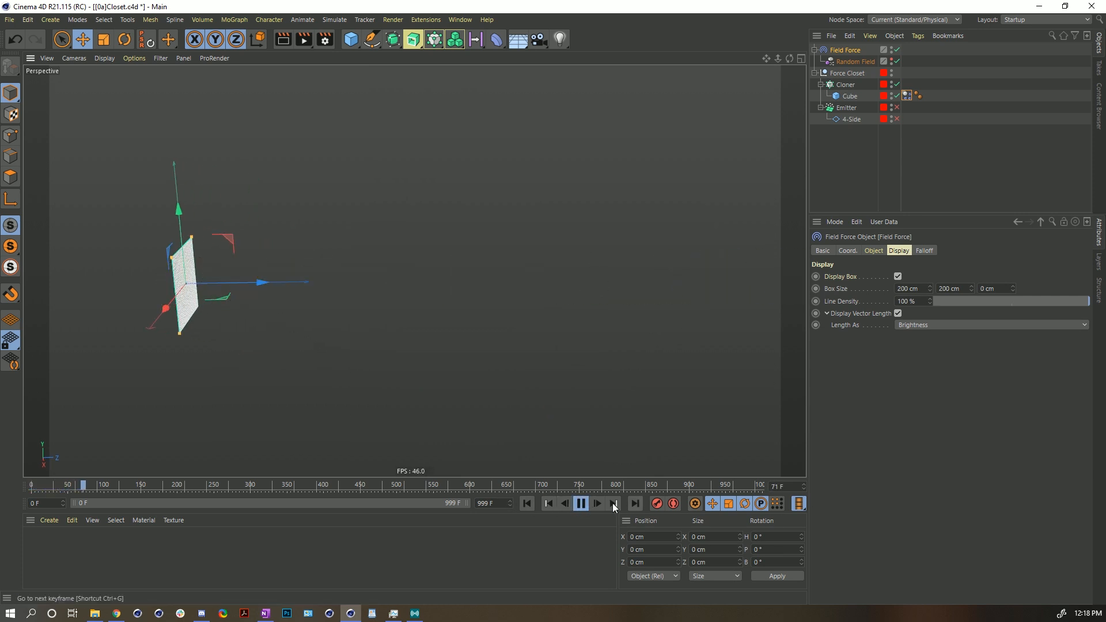
{"action": "left_click", "coordinate": [581, 504]}
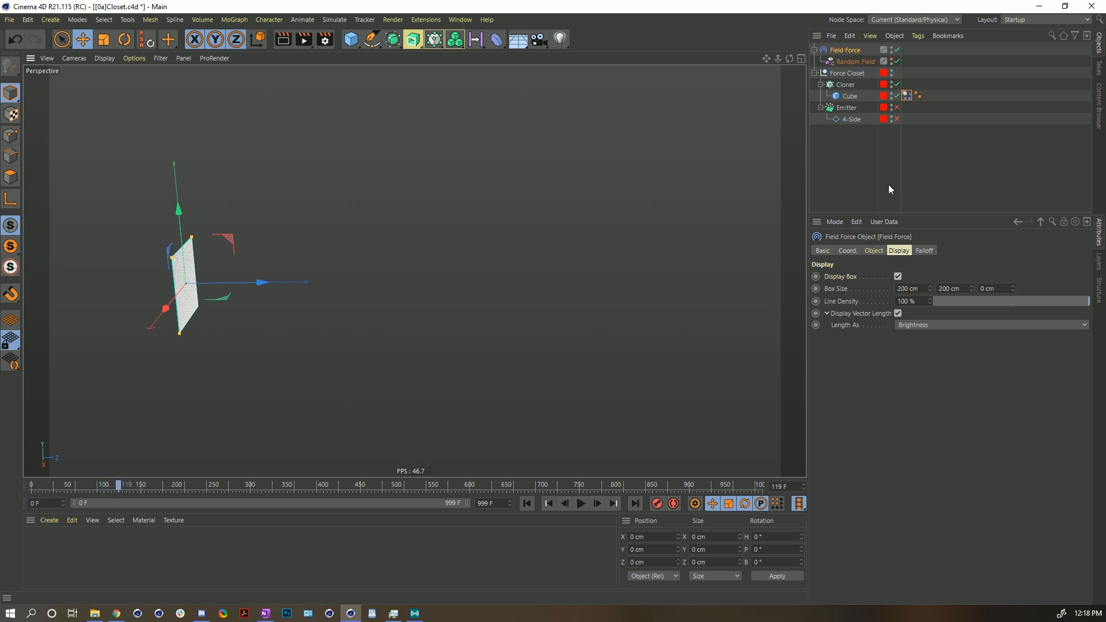
- Reopen the Field Force's object properties
{"action": "left_click", "coordinate": [880, 251]}
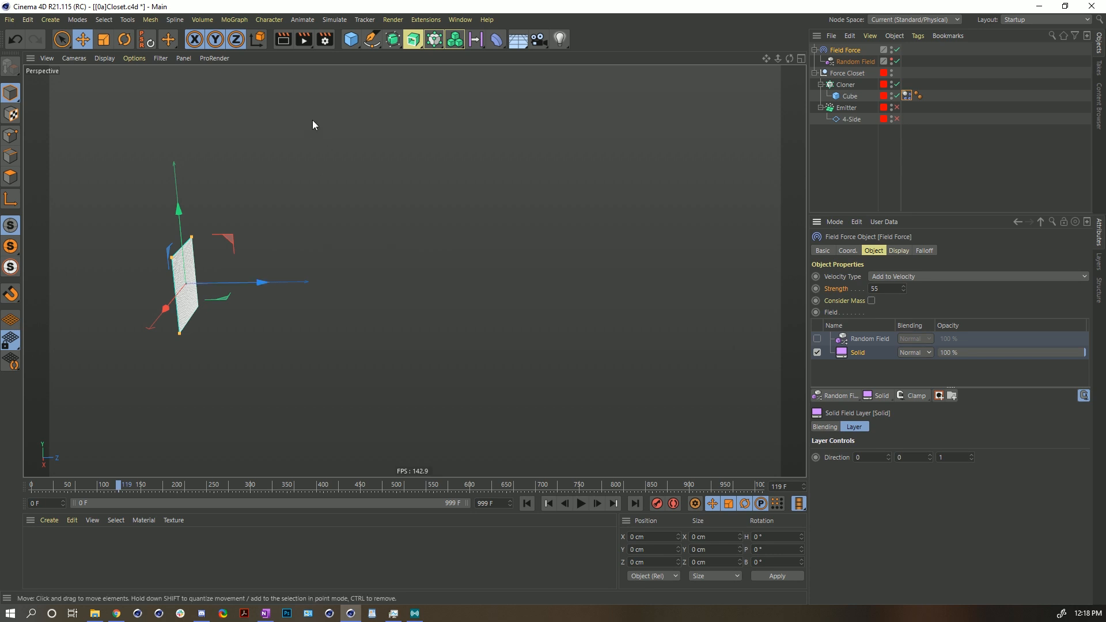
{"action": "left_click_drag", "start_coordinate": [184, 289], "coordinate": [218, 296], "text": "alt"}
{"action": "middle_click_drag", "start_coordinate": [218, 296], "coordinate": [337, 327], "text": "alt"}
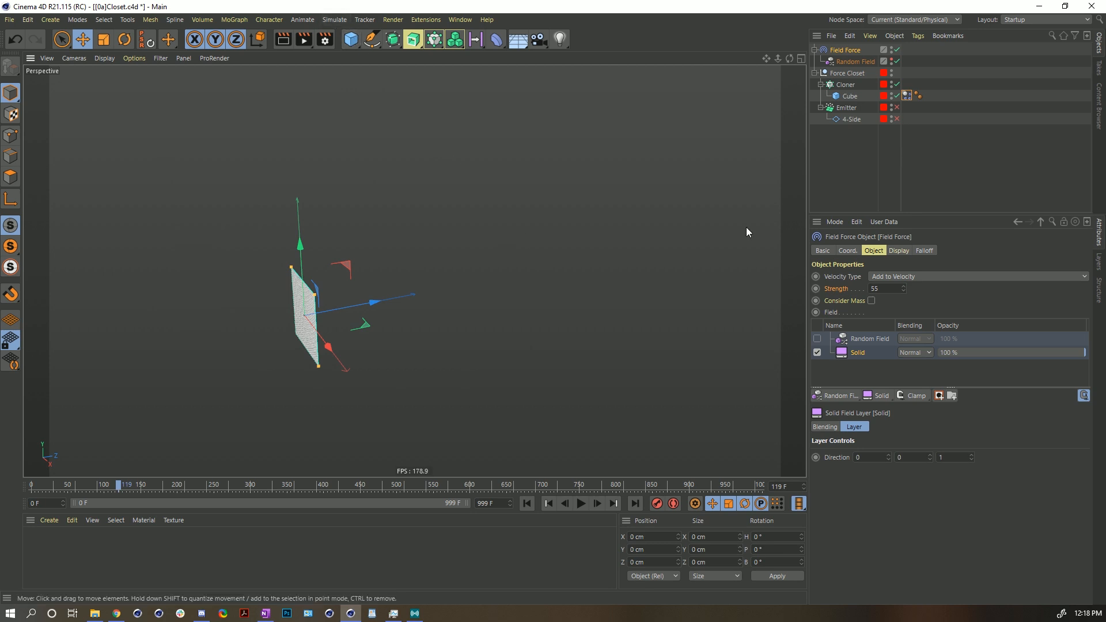
{"action": "left_click", "coordinate": [334, 20]}
{"action": "mouse_move", "coordinate": [357, 96]}
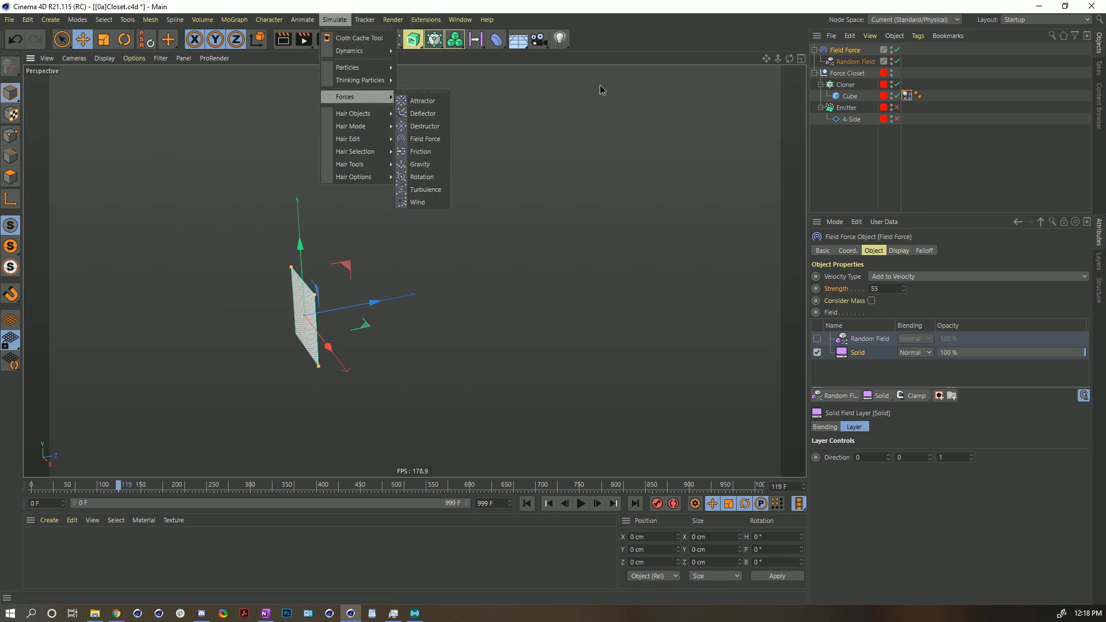
{"action": "left_click", "coordinate": [526, 122]}
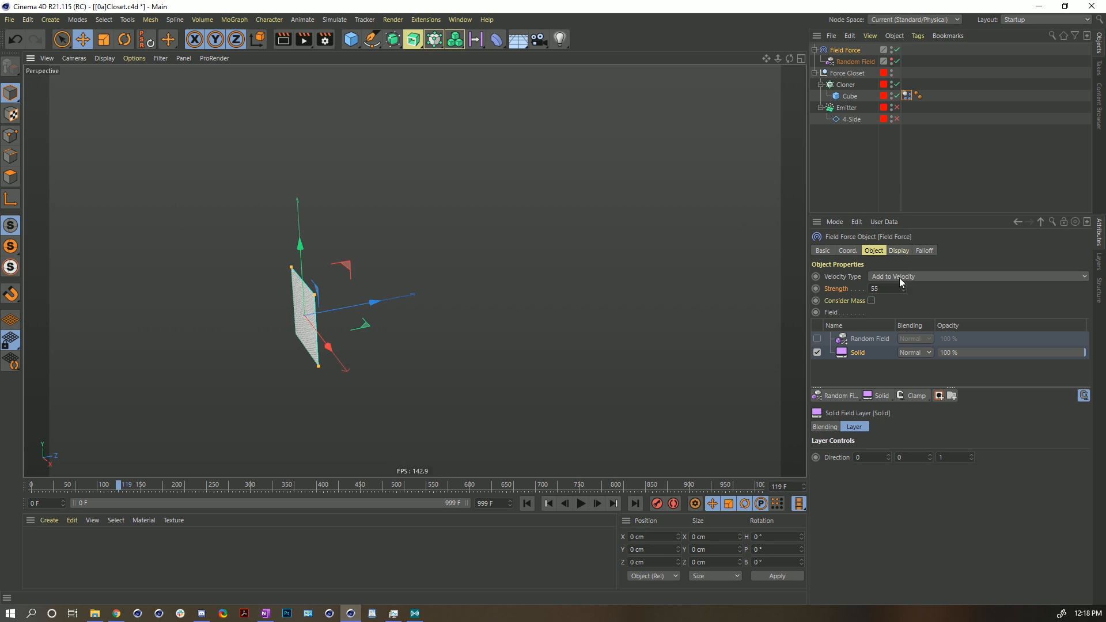
- Orbit the view and replay the Solid-field simulation from the start
{"action": "left_click_drag", "start_coordinate": [325, 321], "coordinate": [291, 315], "text": "alt"}
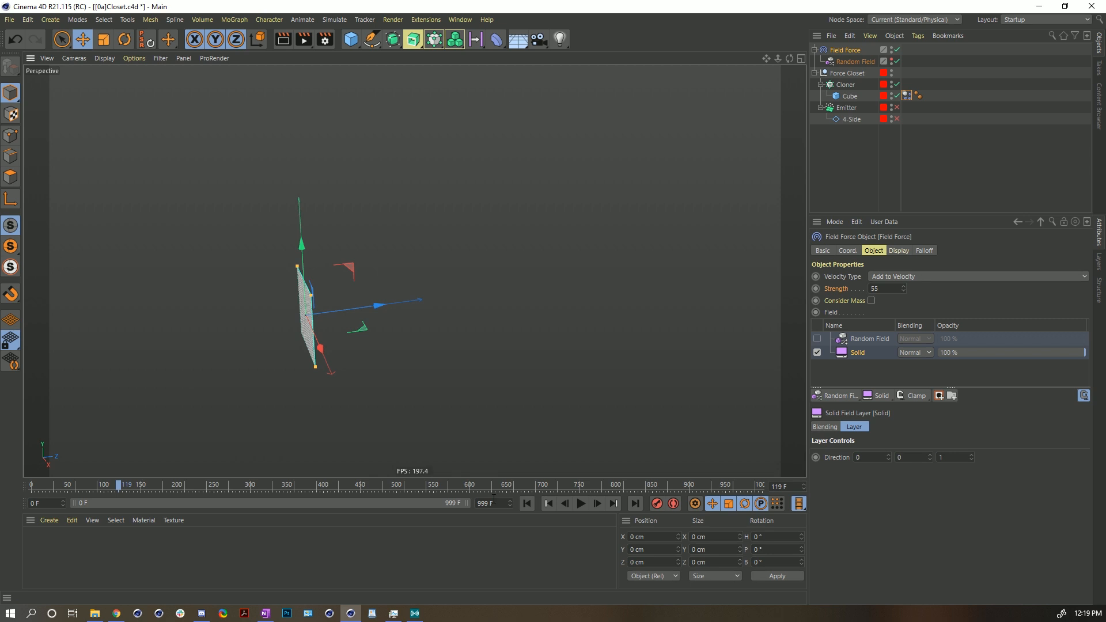
{"action": "left_click", "coordinate": [527, 504]}
{"action": "left_click", "coordinate": [580, 503]}
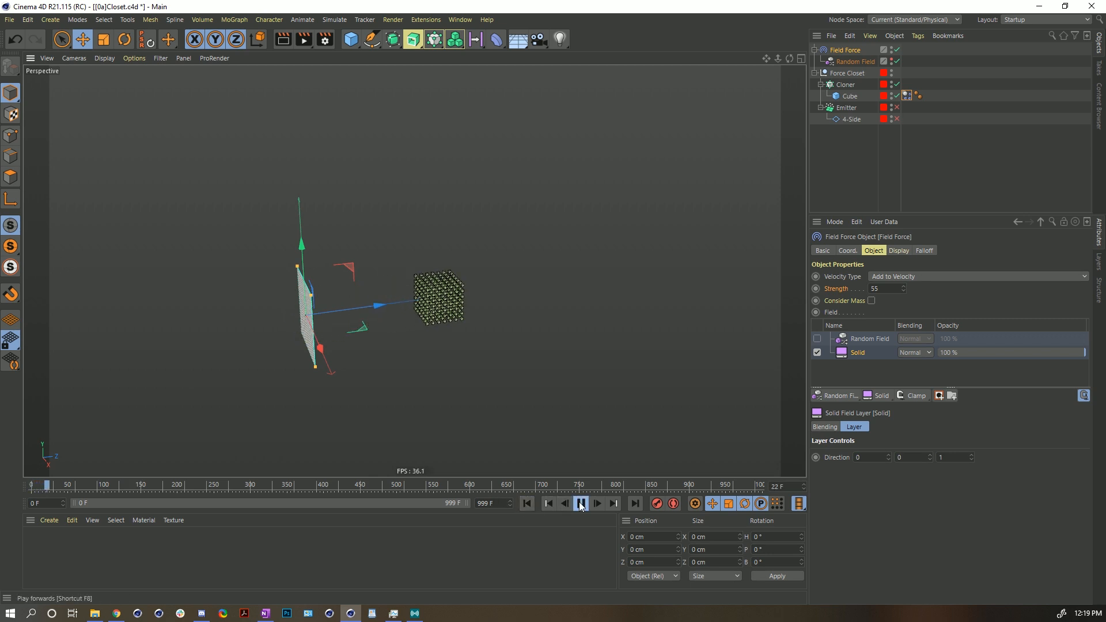
{"action": "left_click", "coordinate": [581, 503]}
{"action": "left_click", "coordinate": [527, 503]}
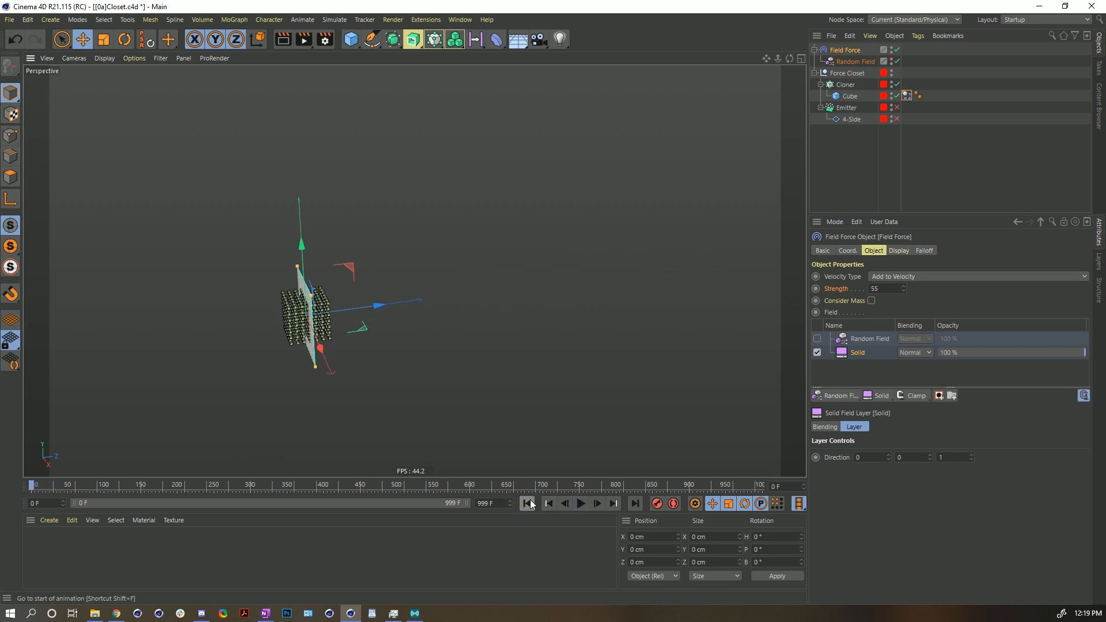
{"action": "mouse_move", "coordinate": [341, 320]}
{"action": "left_mouse_down", "text": "alt"}
{"action": "mouse_move", "coordinate": [415, 271]}
{"action": "mouse_move", "coordinate": [323, 318]}
{"action": "left_mouse_up", "text": "alt"}
{"action": "right_click_drag", "start_coordinate": [323, 319], "coordinate": [376, 301], "text": "alt"}
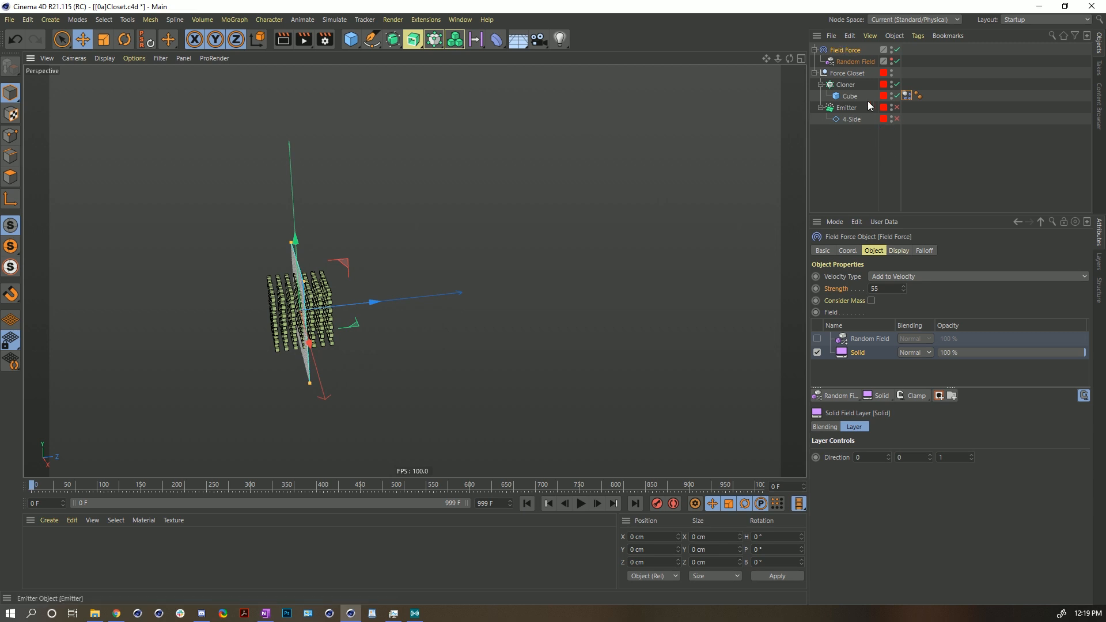
- Set the Cube's Dynamics Body Linear Damping to 90% and play the simulation
{"action": "left_click", "coordinate": [850, 96]}
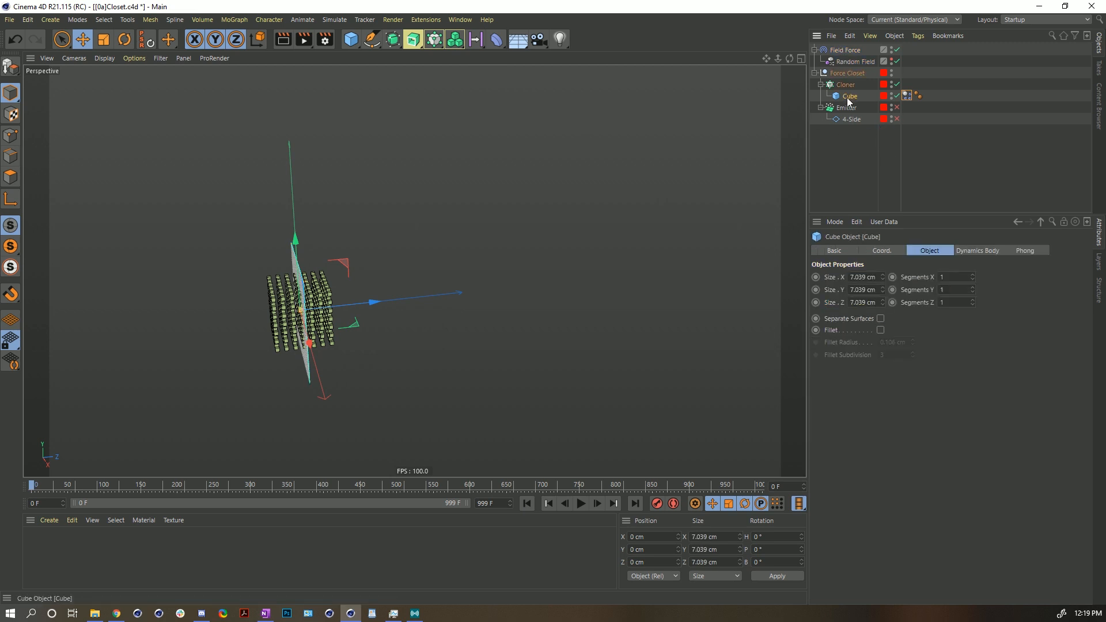
{"action": "left_click", "coordinate": [907, 96]}
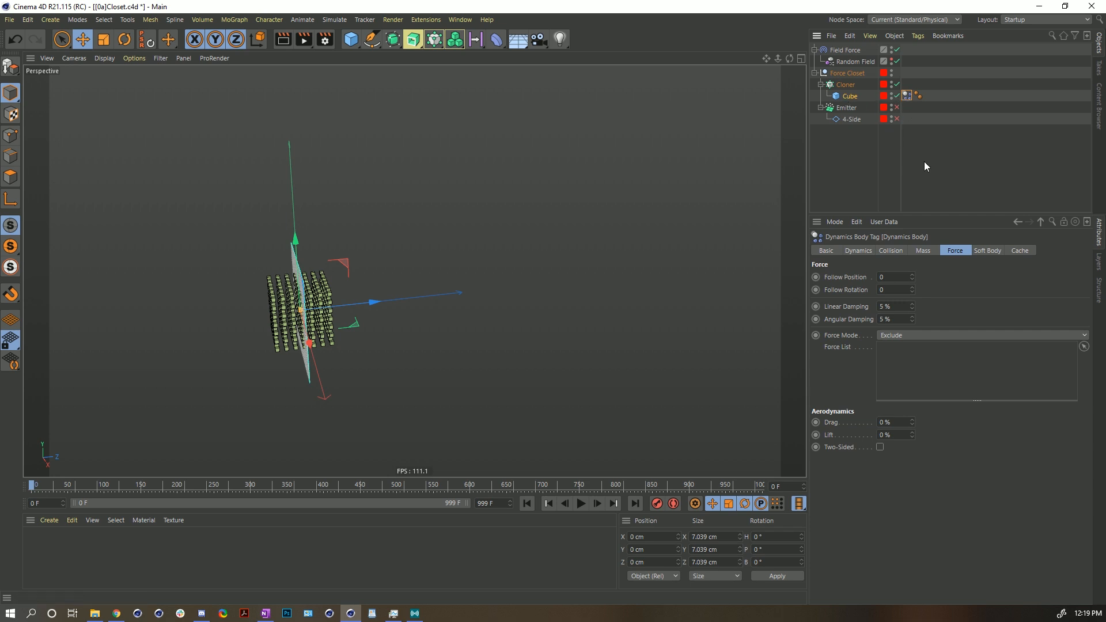
{"action": "left_click", "coordinate": [894, 251]}
{"action": "left_click", "coordinate": [955, 253]}
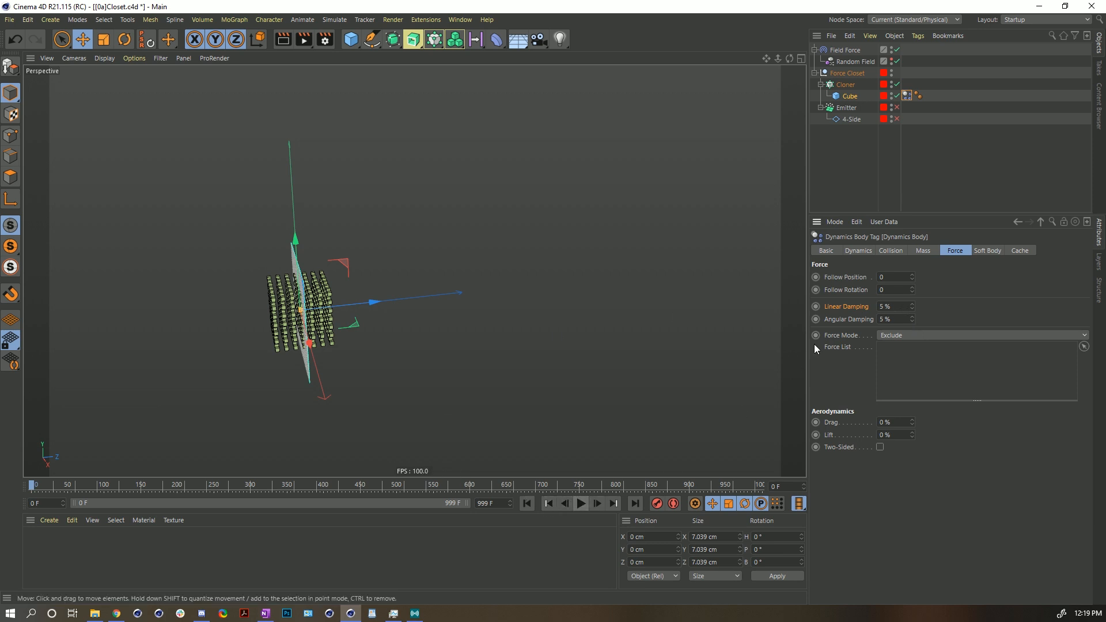
{"action": "left_click", "coordinate": [888, 306]}
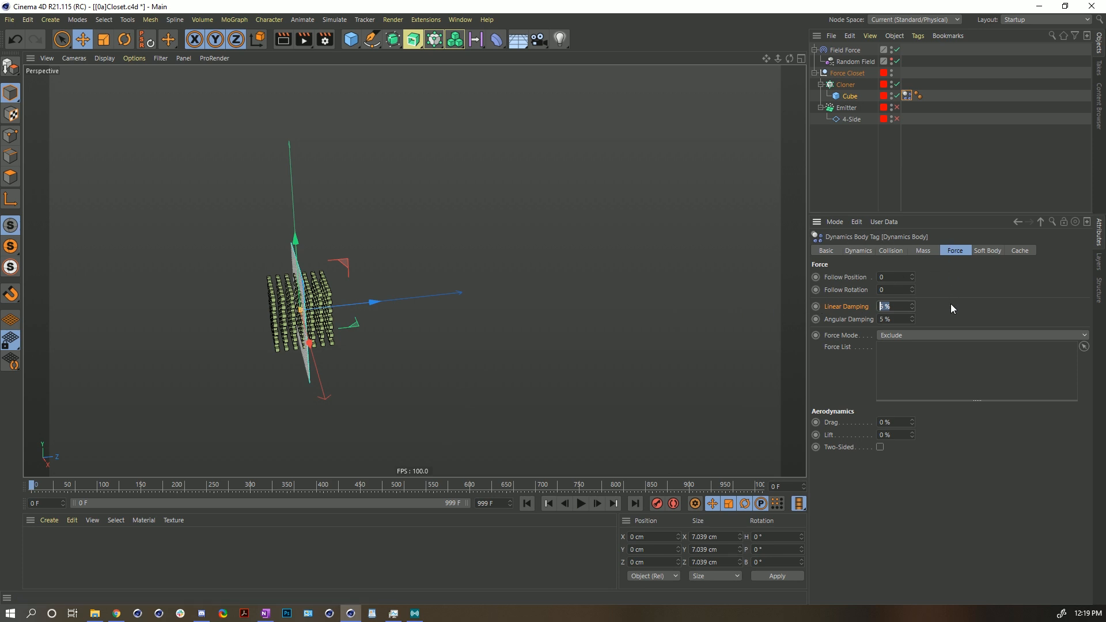
{"action": "type", "text": "90"}
{"action": "left_click_drag", "start_coordinate": [321, 314], "coordinate": [306, 314], "text": "alt"}
{"action": "middle_click_drag", "start_coordinate": [305, 315], "coordinate": [226, 305], "text": "alt"}
{"action": "key", "text": "F8"}
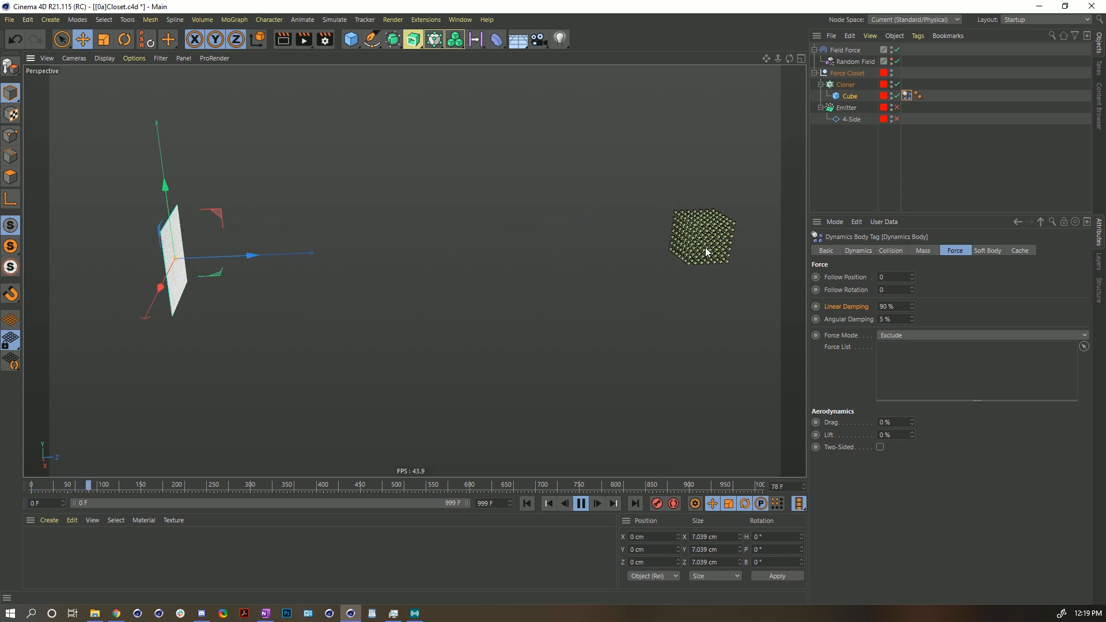
- Raise the Linear Damping to 99% and restart the playback
{"action": "left_click", "coordinate": [527, 503]}
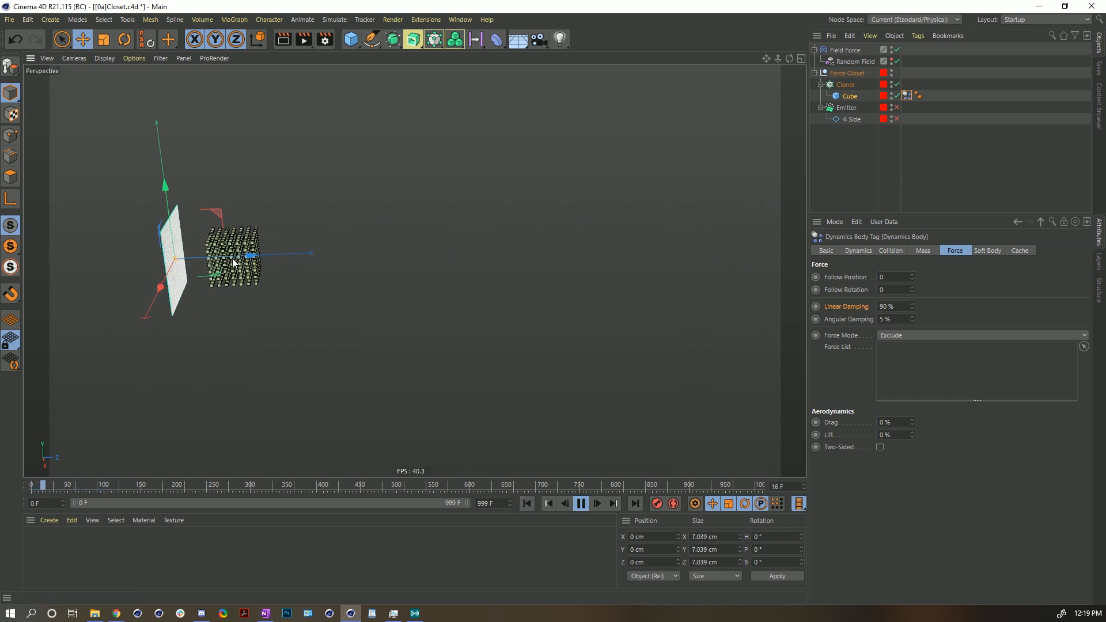
{"action": "left_click", "coordinate": [890, 306]}
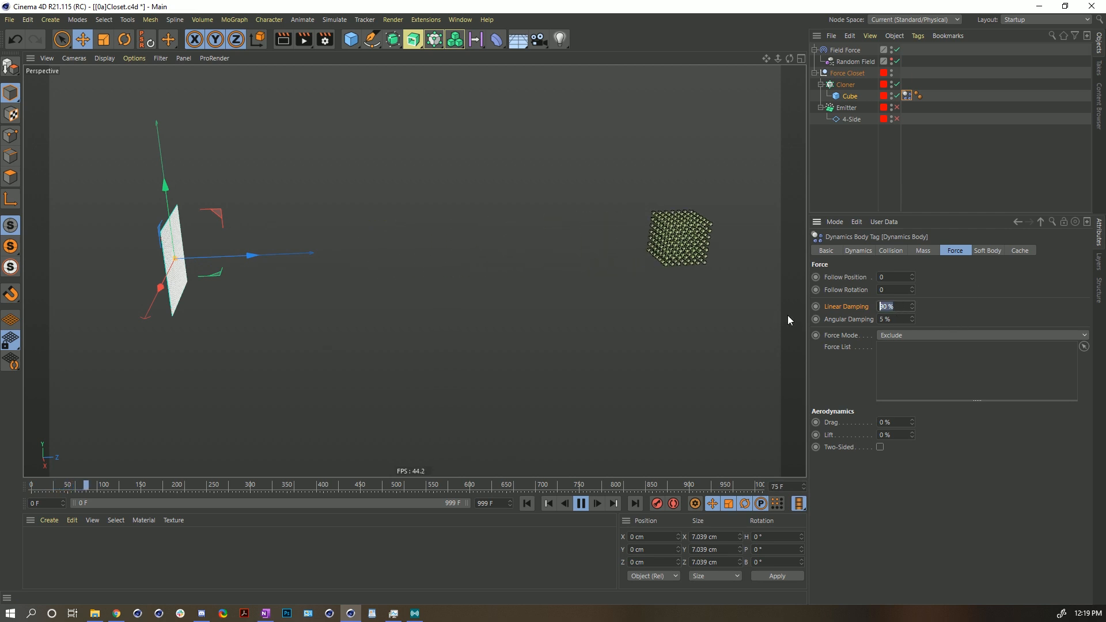
{"action": "type", "text": "99"}
{"action": "key", "text": "Return"}
{"action": "left_click", "coordinate": [526, 503]}
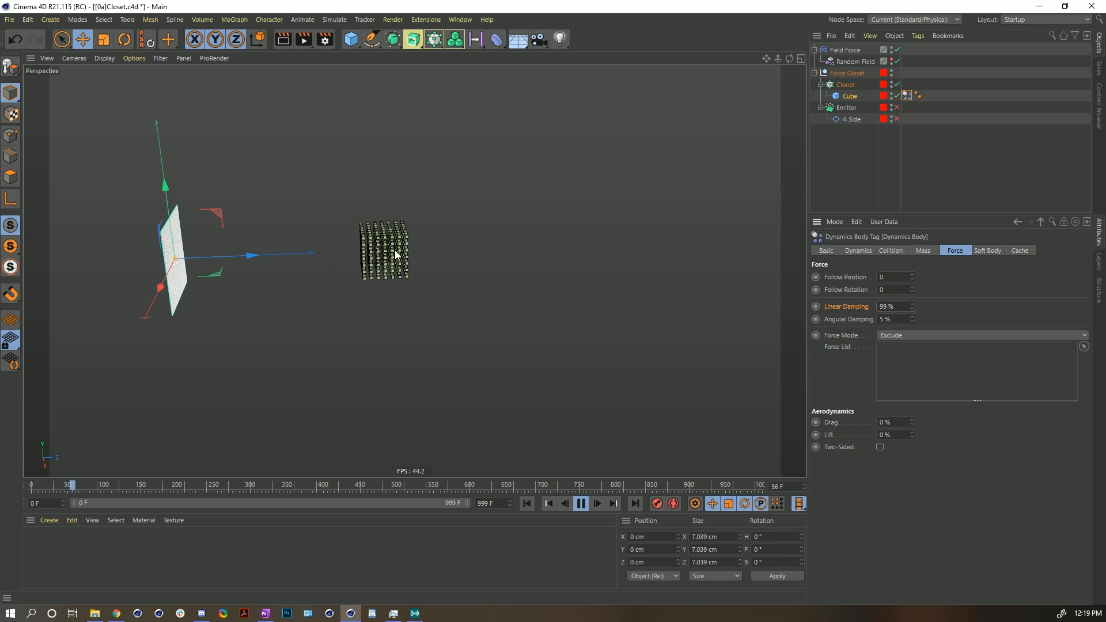
- Set the Linear Damping to 100% and restart the playback
{"action": "left_click", "coordinate": [884, 307]}
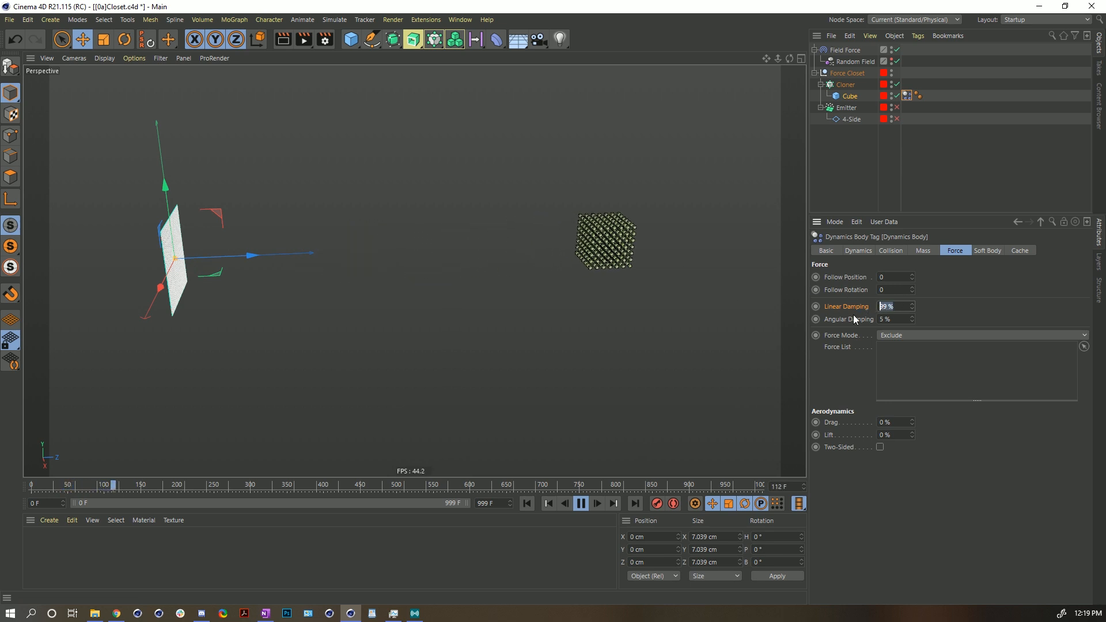
{"action": "type", "text": "100"}
{"action": "key", "text": "Return"}
{"action": "left_click", "coordinate": [526, 503]}
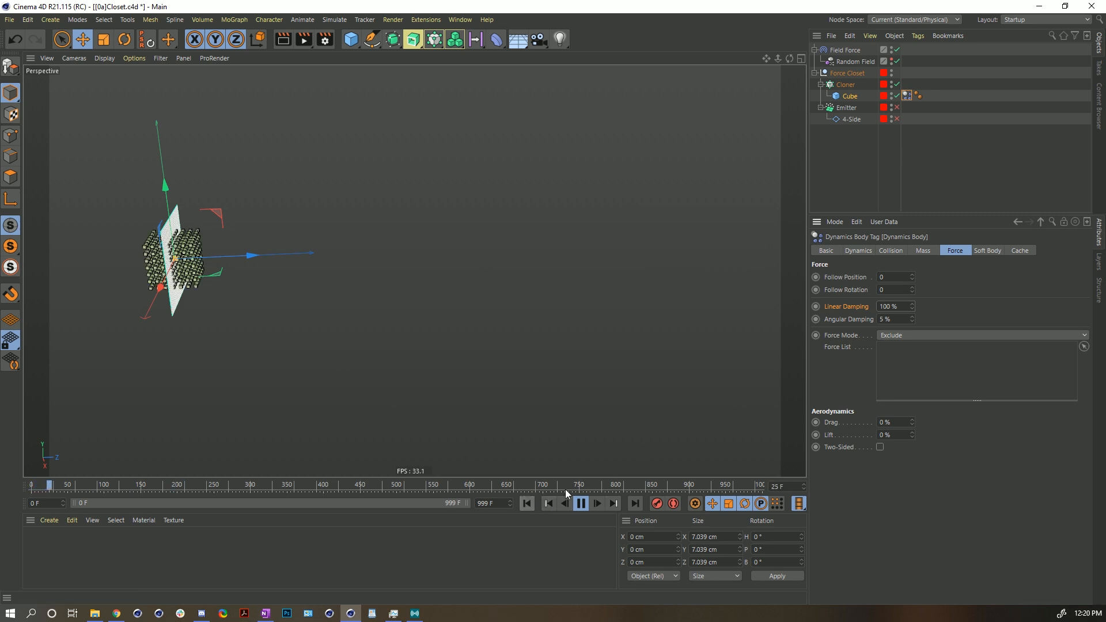
- Set the Linear Damping back to 99% and restart the playback
{"action": "left_click_drag", "start_coordinate": [906, 306], "coordinate": [844, 303]}
{"action": "type", "text": "99"}
{"action": "key", "text": "Return"}
{"action": "left_click", "coordinate": [525, 503]}
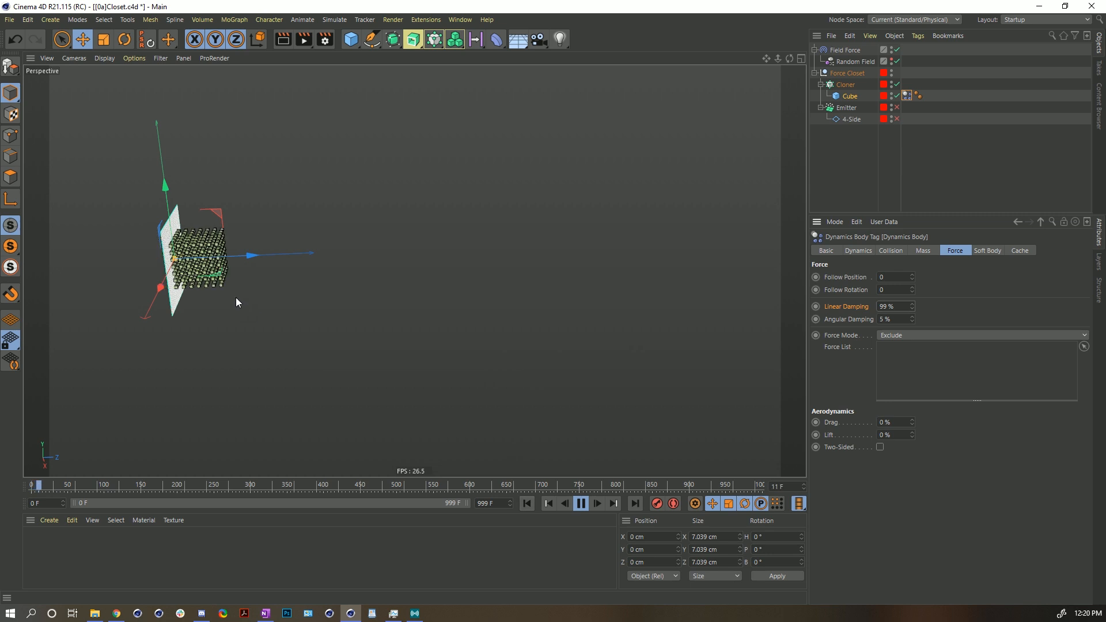
- Set the Linear Damping to 99.9%
{"action": "left_click_drag", "start_coordinate": [900, 307], "coordinate": [821, 306]}
{"action": "type", "text": "9"}
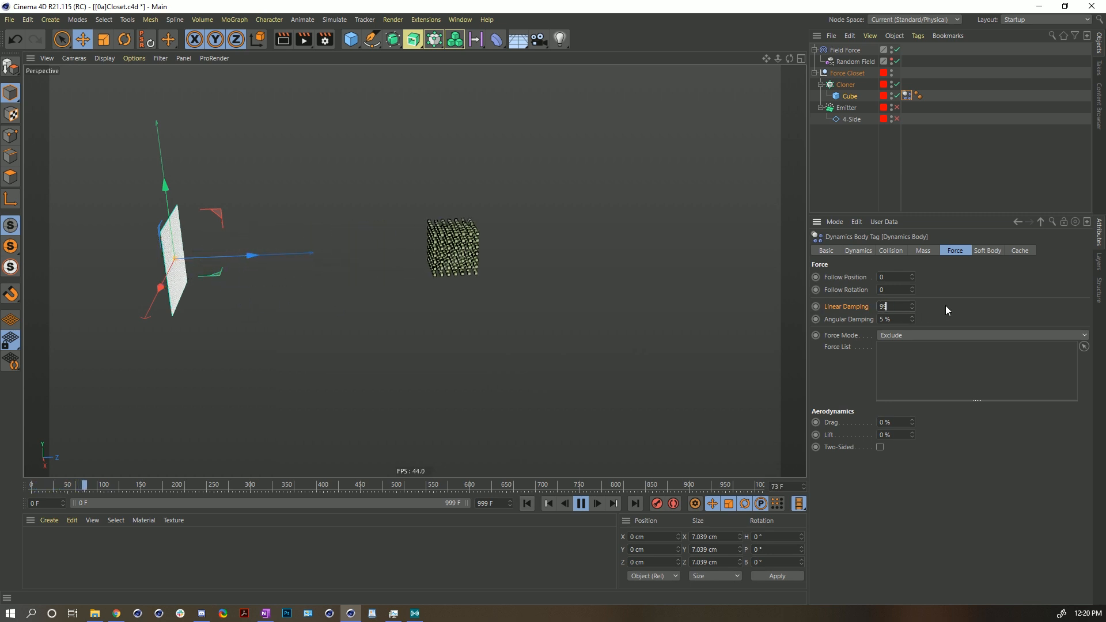
{"action": "type", "text": "9.9"}
{"action": "key", "text": "Return"}
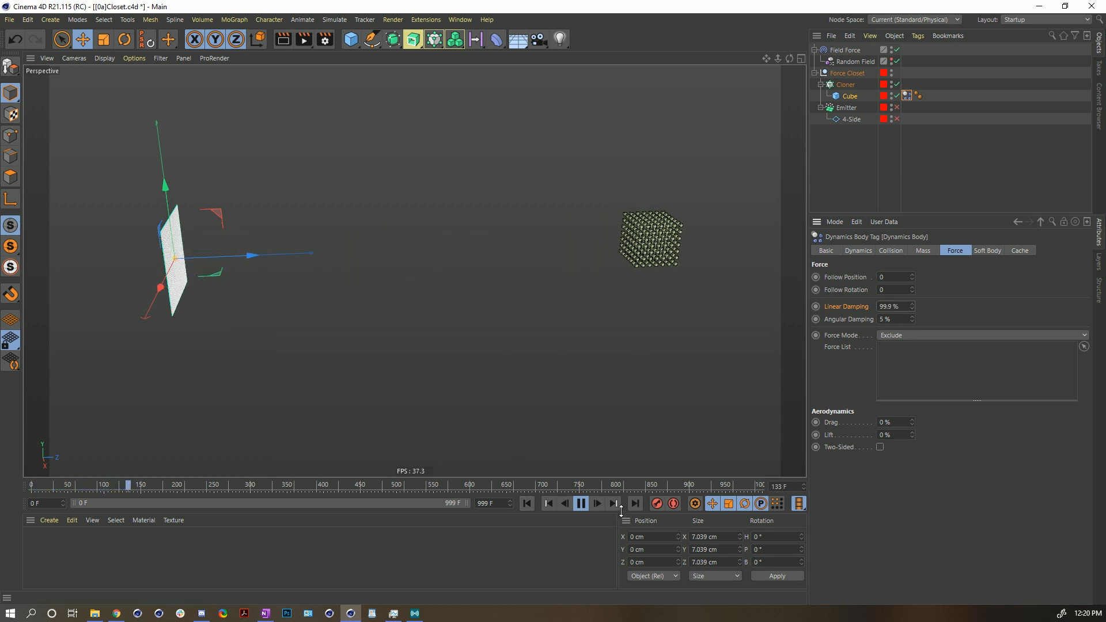
- Set the Linear Damping to 99.99% and restart the playback
{"action": "left_click", "coordinate": [890, 306]}
{"action": "type", "text": "9"}
{"action": "key", "text": "Return"}
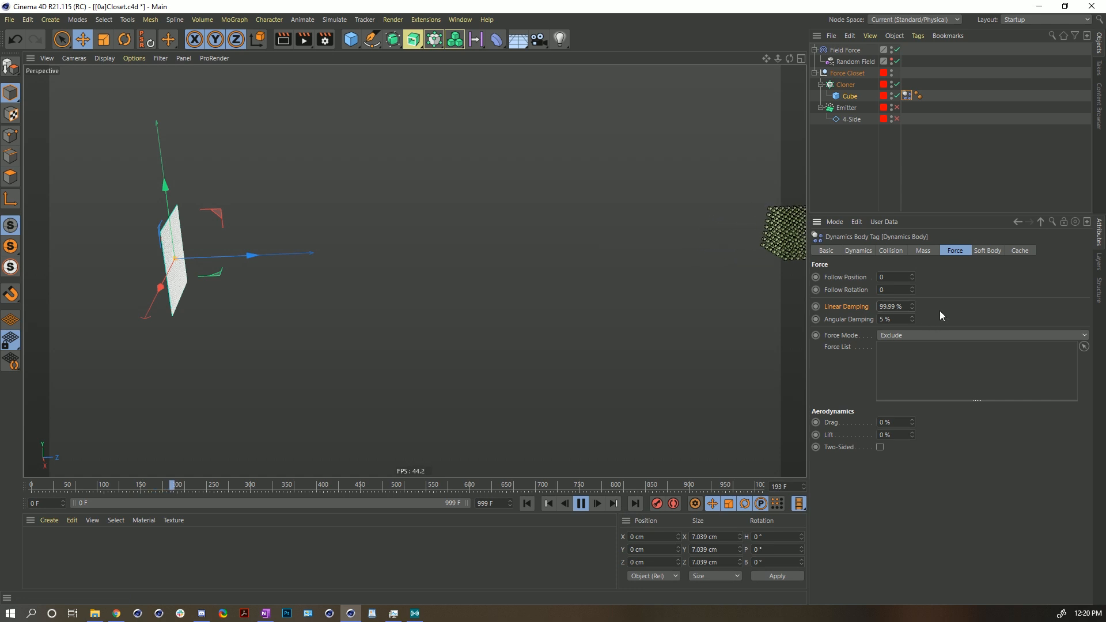
{"action": "left_click", "coordinate": [528, 503]}
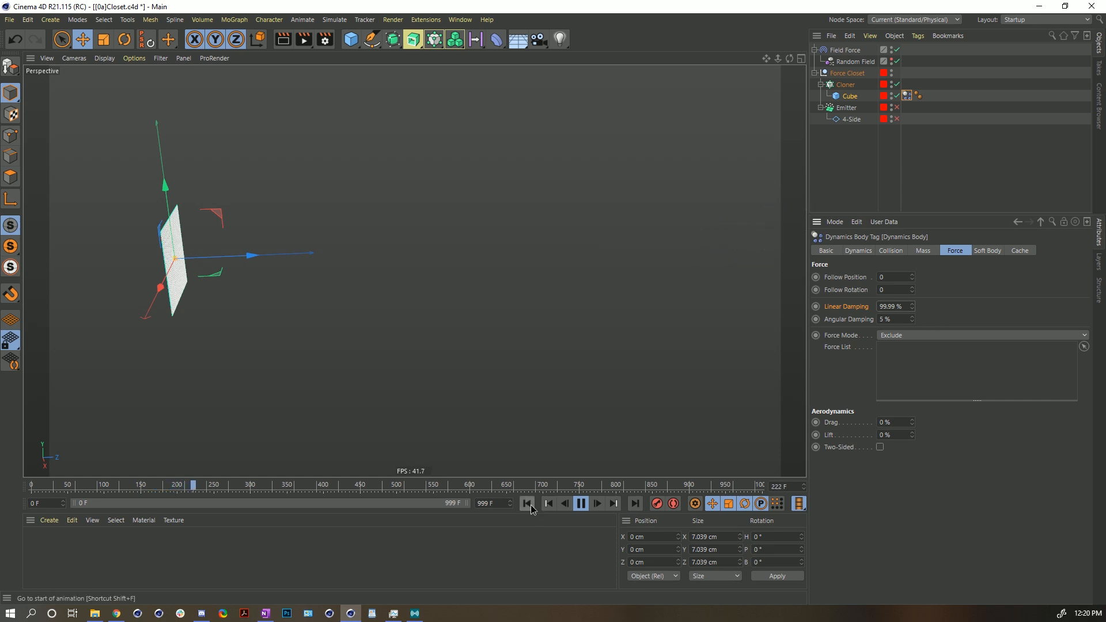
- Set the Linear Damping to 95%, then rewind and play the simulation
{"action": "left_click", "coordinate": [896, 306]}
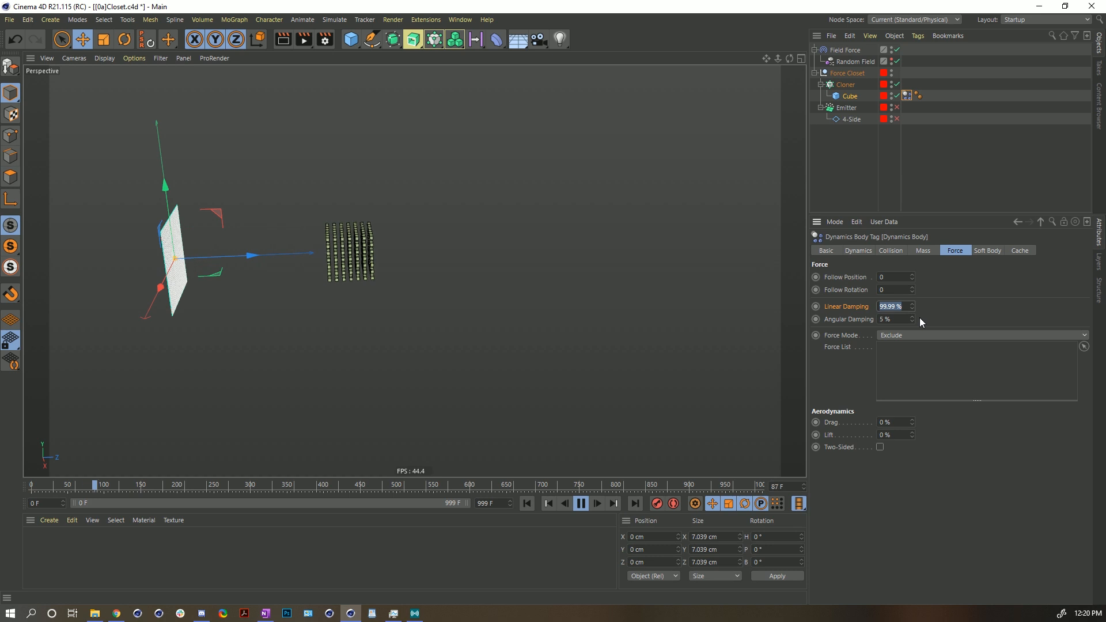
{"action": "type", "text": "95"}
{"action": "key", "text": "Return"}
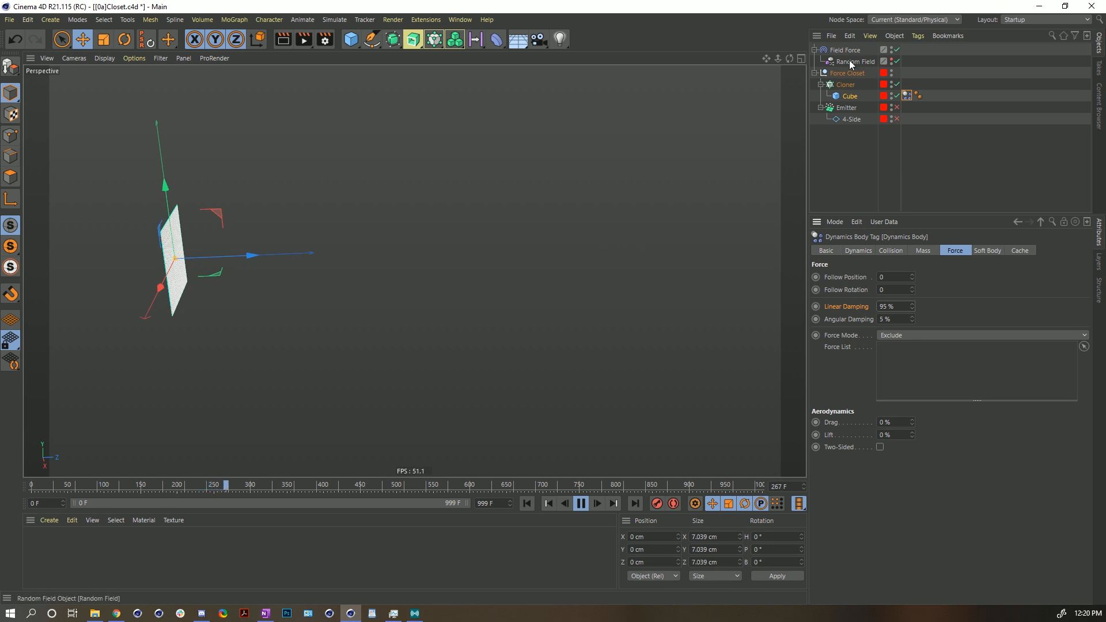
{"action": "left_click", "coordinate": [528, 504]}
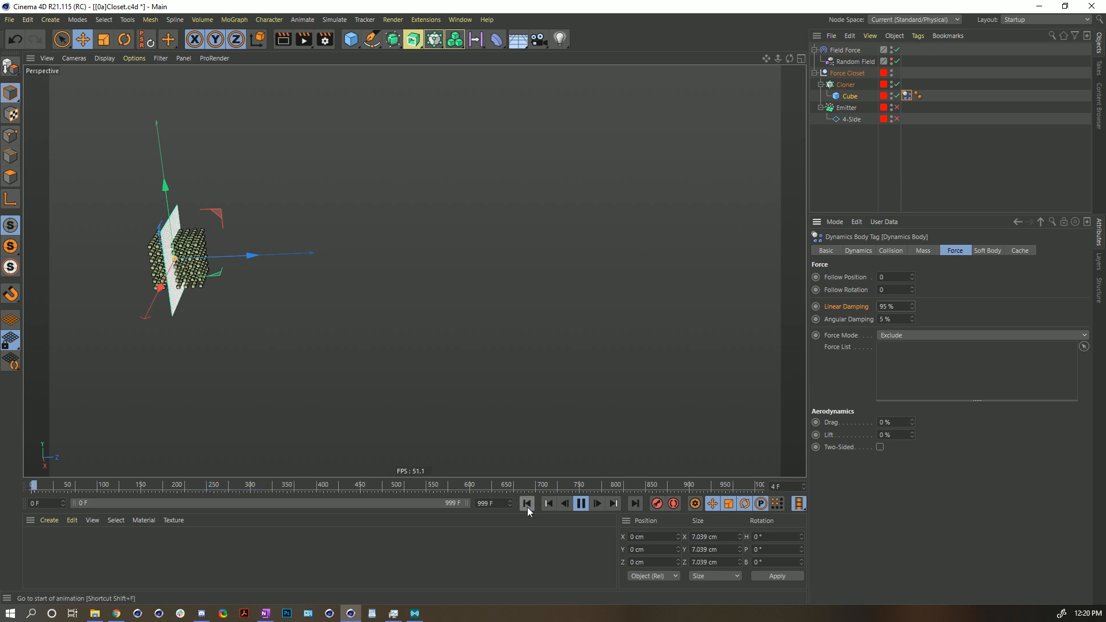
{"action": "left_click", "coordinate": [581, 505]}
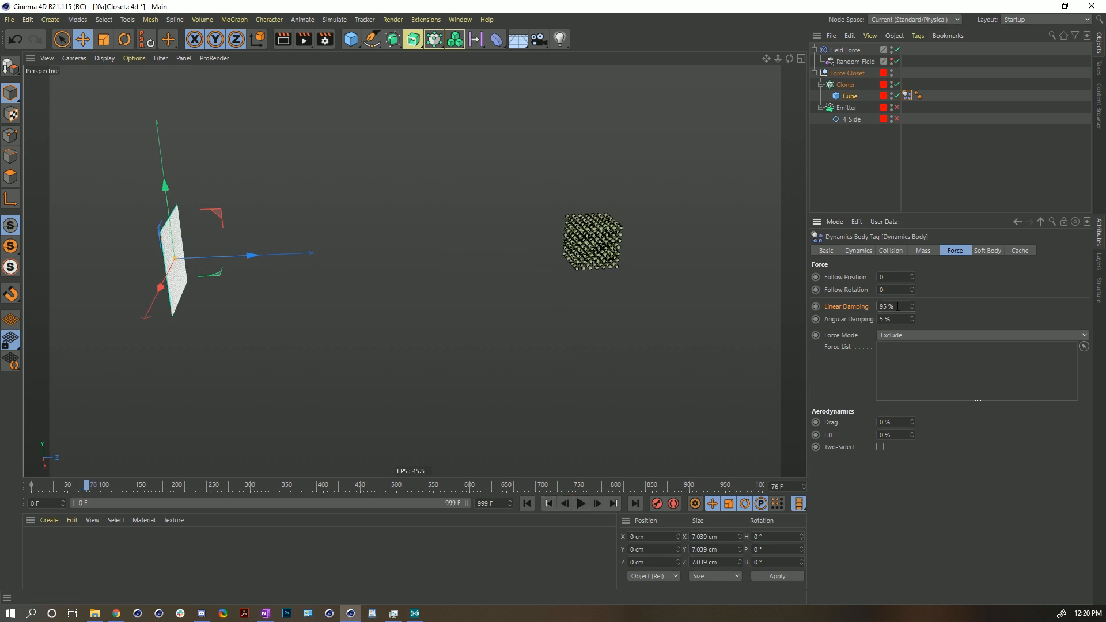
- Reset the Linear Damping to its default 5% and rewind the animation
{"action": "right_click", "coordinate": [911, 308]}
{"action": "left_click", "coordinate": [912, 300]}
{"action": "right_click", "coordinate": [912, 305]}
{"action": "left_click", "coordinate": [527, 503]}
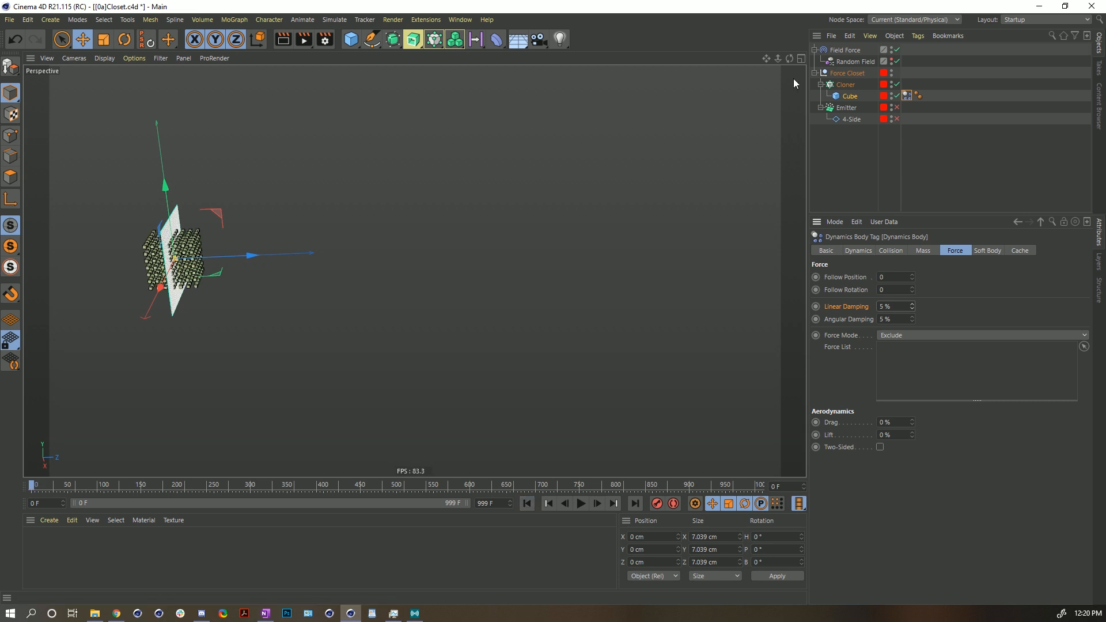
- Add a Friction force to the scene
{"action": "left_click", "coordinate": [333, 20]}
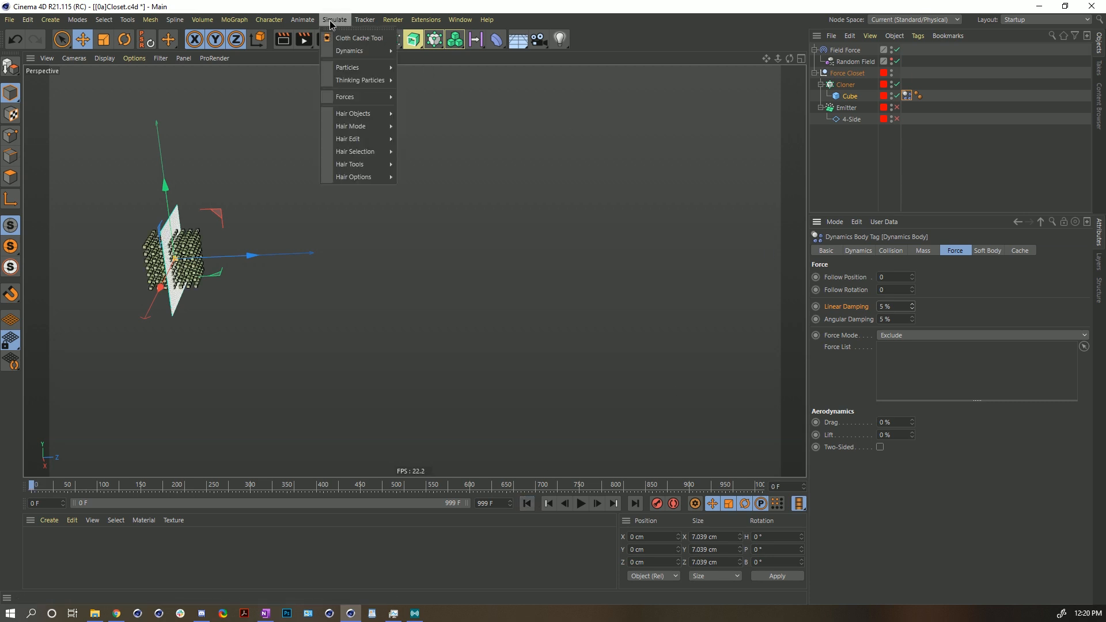
{"action": "mouse_move", "coordinate": [357, 97]}
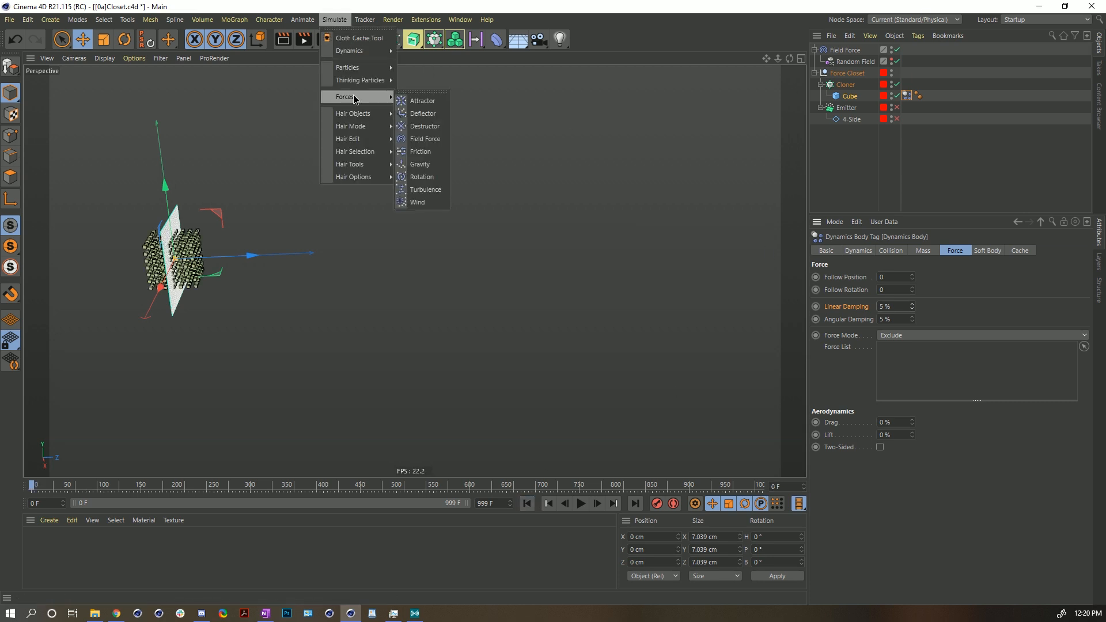
{"action": "left_click", "coordinate": [421, 151]}
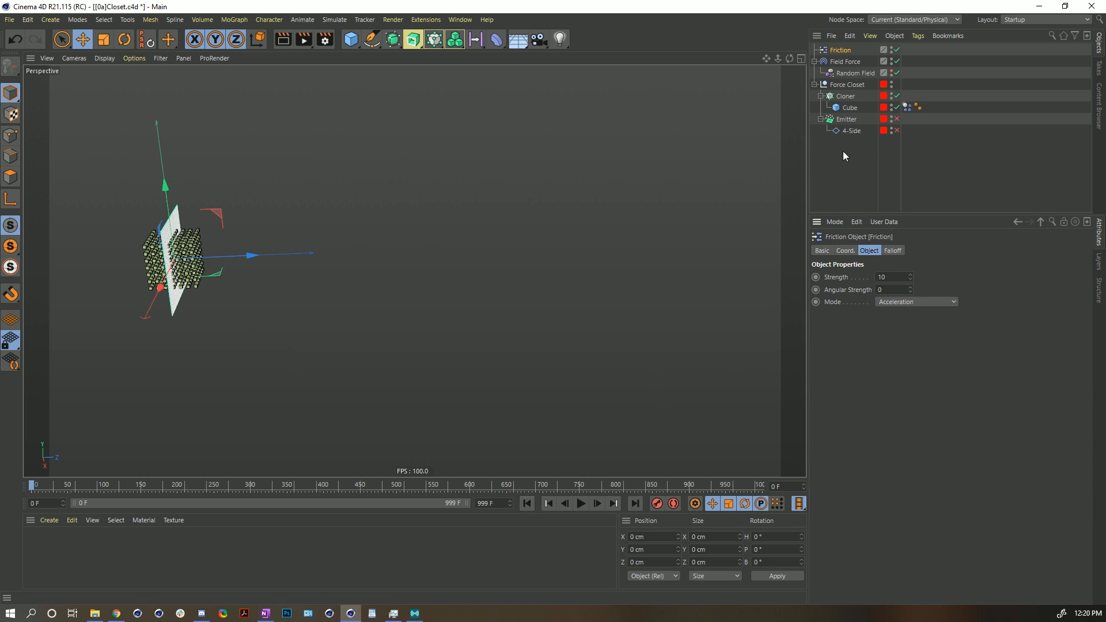
- Try a Friction strength of 100 during playback, then undo the change
{"action": "left_click", "coordinate": [529, 508]}
{"action": "left_click", "coordinate": [582, 504]}
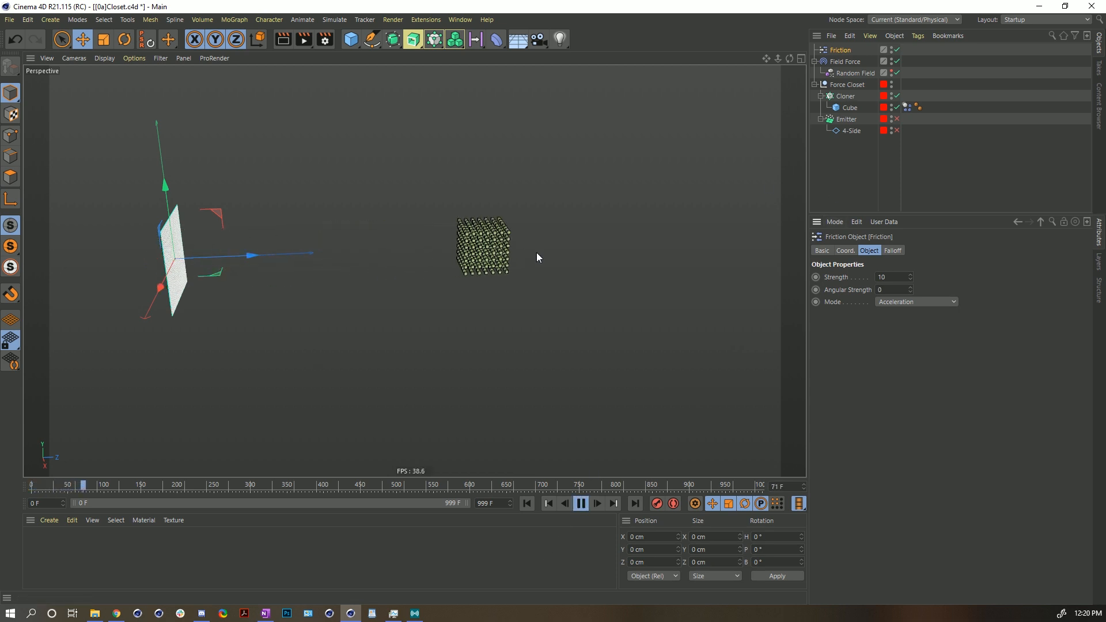
{"action": "left_click", "coordinate": [883, 277]}
{"action": "type", "text": "0"}
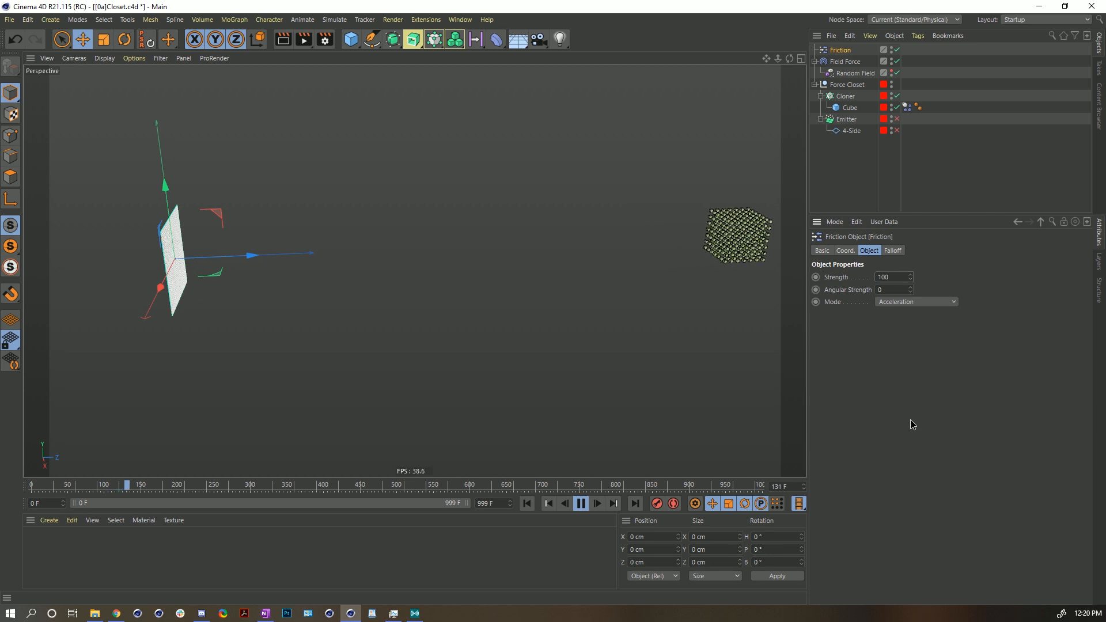
{"action": "left_click", "coordinate": [527, 504]}
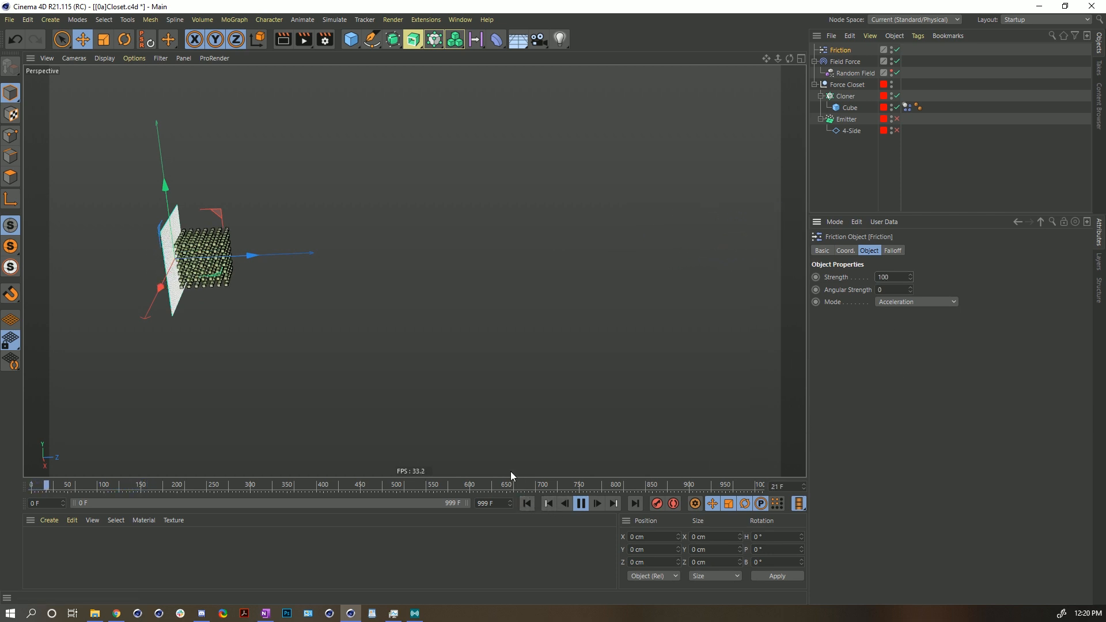
{"action": "key", "text": "ctrl+z"}
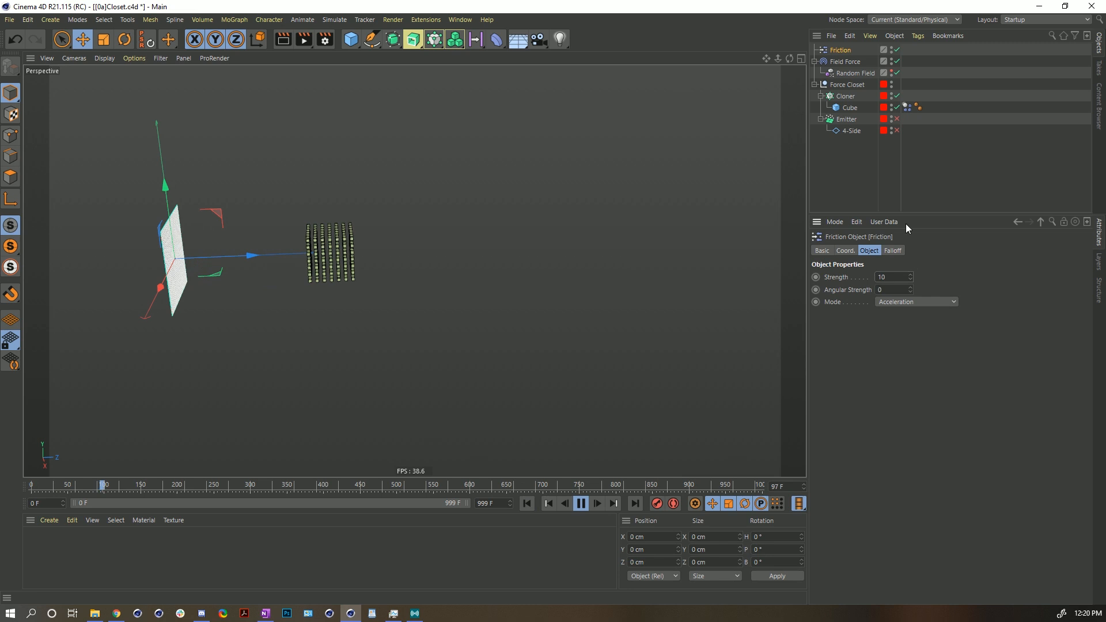
- Compare playback with the Field Force disabled and re-enabled, then rewind and reselect the Field Force
{"action": "left_click", "coordinate": [897, 62]}
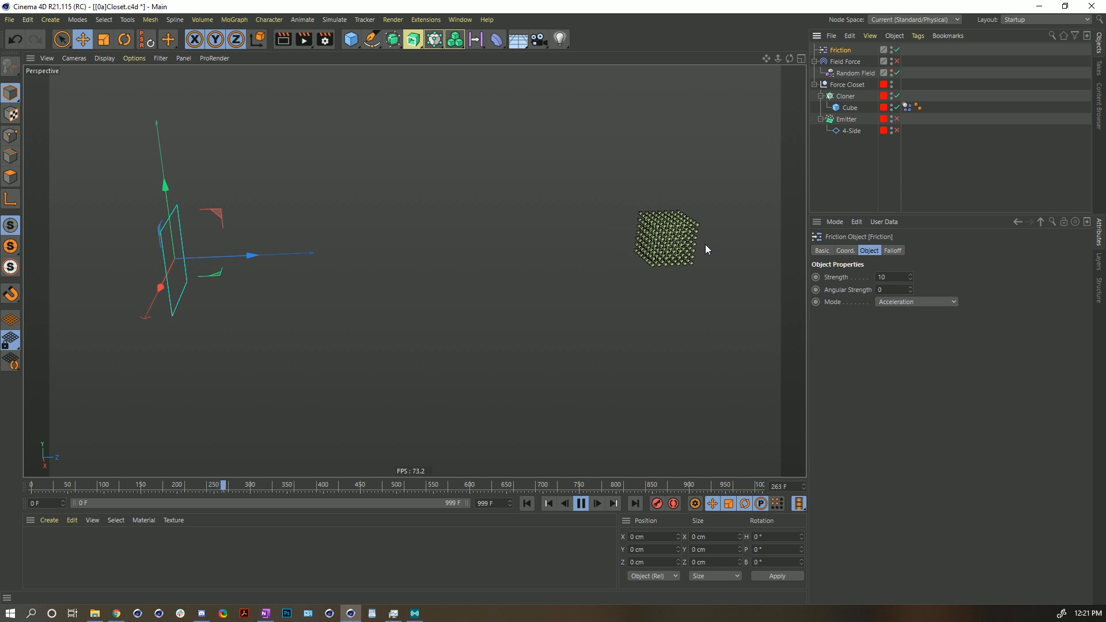
{"action": "left_click", "coordinate": [897, 61]}
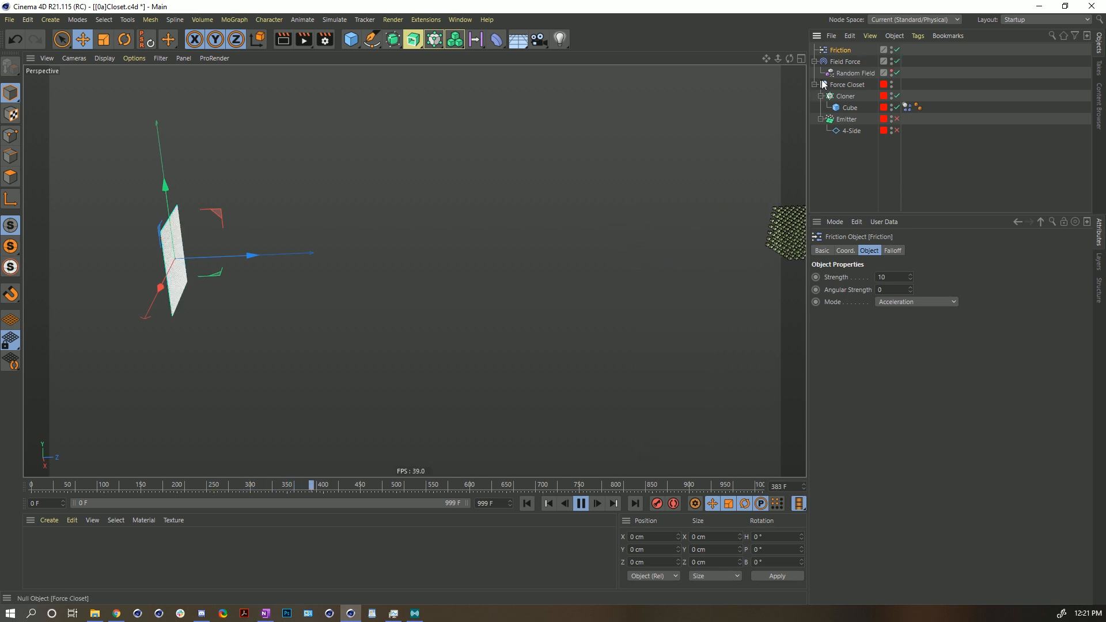
{"action": "left_click", "coordinate": [581, 503]}
{"action": "left_click", "coordinate": [526, 503]}
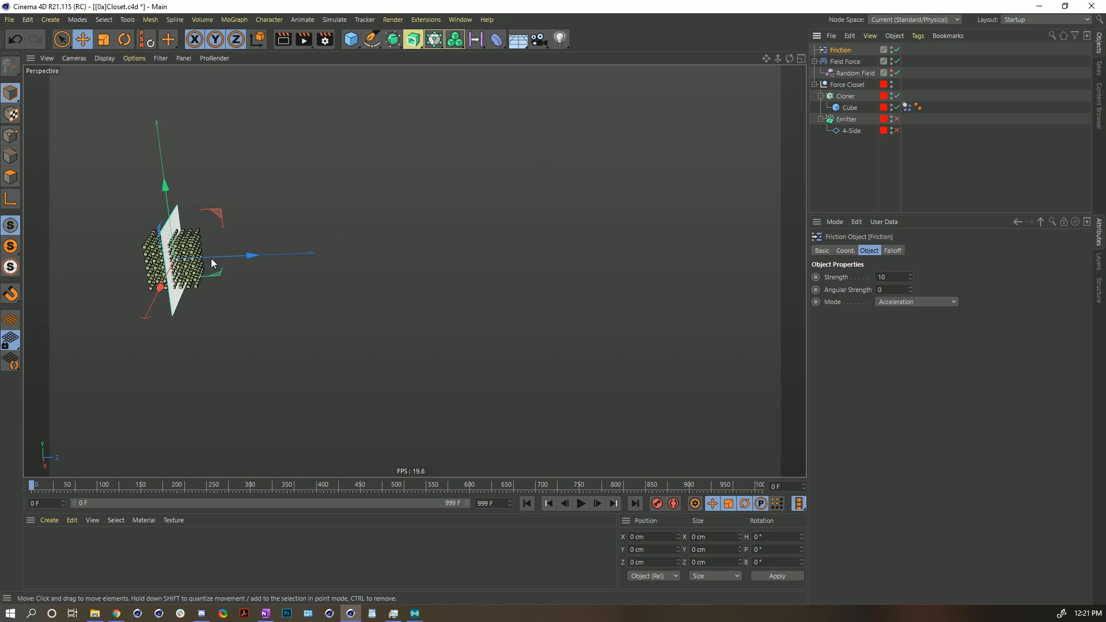
{"action": "left_click", "coordinate": [849, 65]}
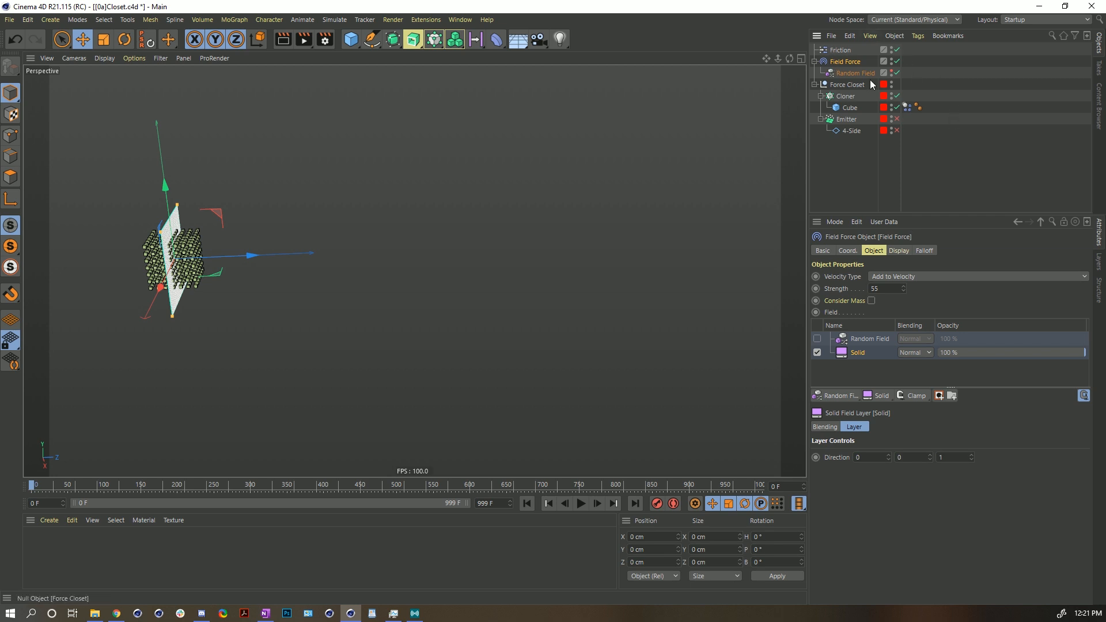
- Disable the Friction force in the scene
{"action": "left_click", "coordinate": [898, 50]}
{"action": "left_click_drag", "start_coordinate": [194, 262], "coordinate": [265, 247], "text": "alt"}
{"action": "middle_click_drag", "start_coordinate": [265, 248], "coordinate": [415, 271], "text": "alt"}
{"action": "right_click_drag", "start_coordinate": [309, 298], "coordinate": [439, 267], "text": "alt"}
{"action": "left_click_drag", "start_coordinate": [369, 259], "coordinate": [323, 267], "text": "alt"}
{"action": "middle_click_drag", "start_coordinate": [324, 273], "coordinate": [381, 275], "text": "alt"}
{"action": "right_click_drag", "start_coordinate": [381, 275], "coordinate": [412, 274], "text": "alt"}
{"action": "left_click_drag", "start_coordinate": [417, 286], "coordinate": [401, 295], "text": "alt"}
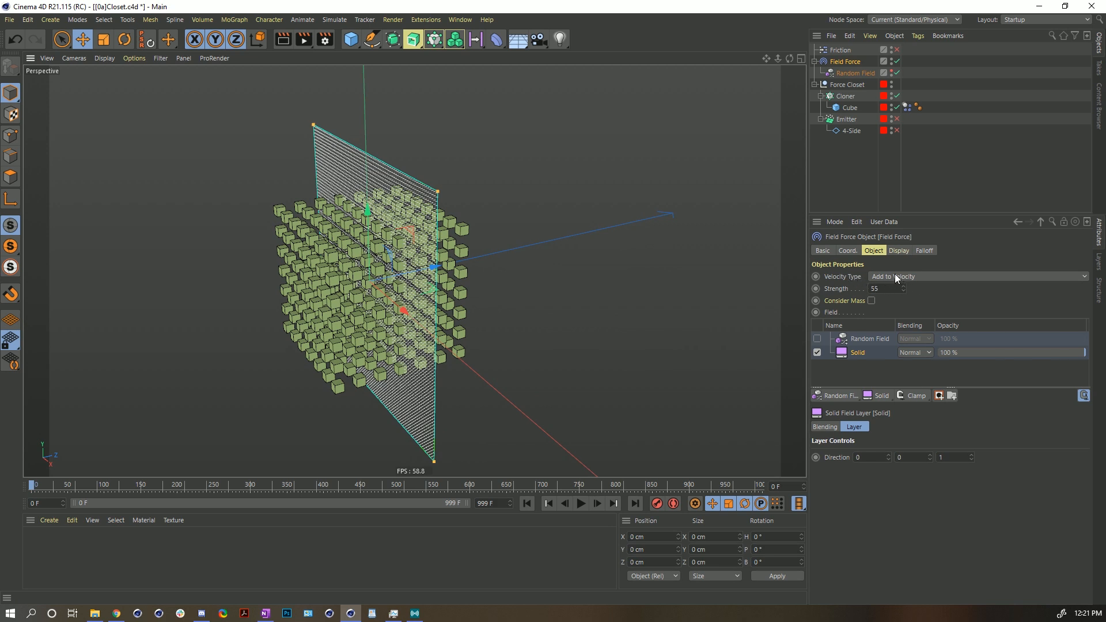
- Set the Field Force's velocity type to Set Absolute Velocity and play the simulation
{"action": "left_click", "coordinate": [939, 277]}
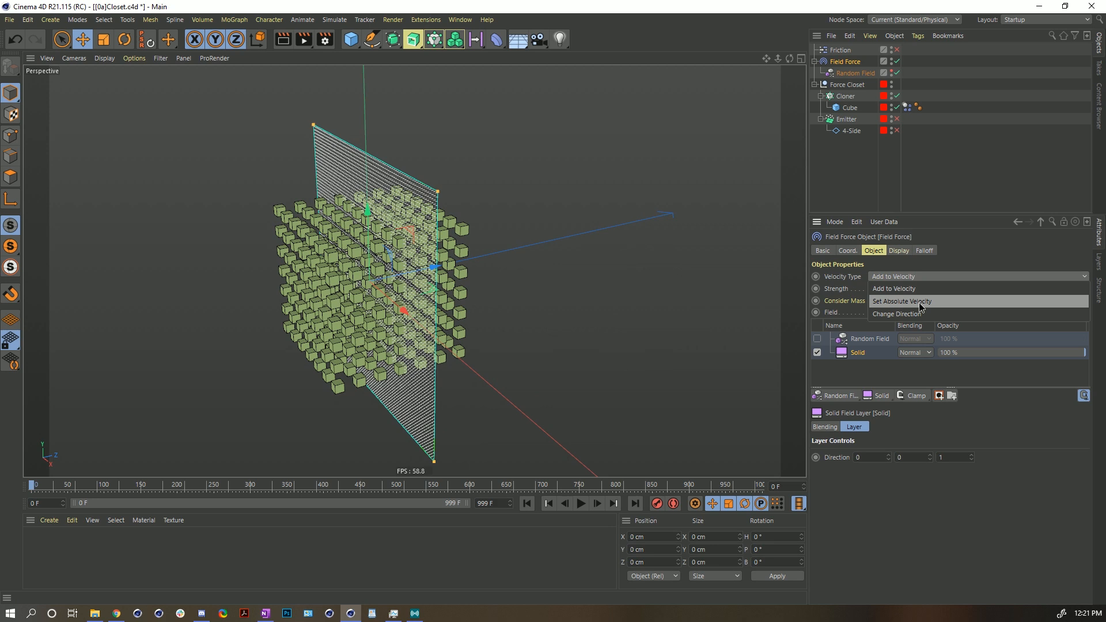
{"action": "left_click", "coordinate": [920, 304]}
{"action": "right_click_drag", "start_coordinate": [663, 296], "coordinate": [585, 244], "text": "alt"}
{"action": "middle_click_drag", "start_coordinate": [585, 244], "coordinate": [472, 275], "text": "alt"}
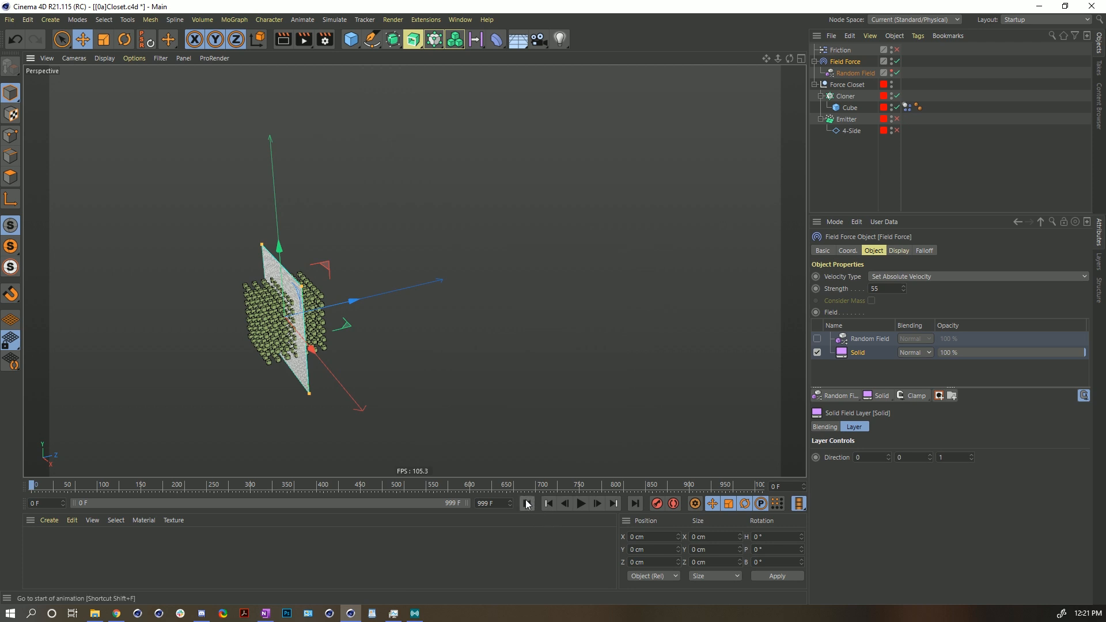
{"action": "left_click", "coordinate": [581, 504]}
{"action": "left_click", "coordinate": [581, 504]}
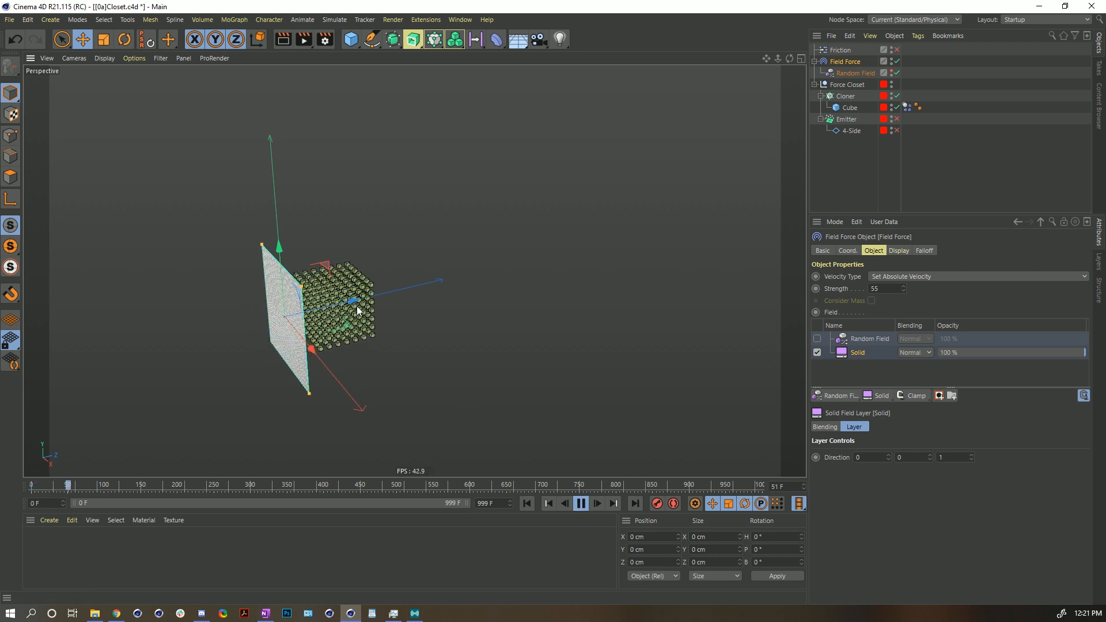
- Try Field Force strengths of 155, 555 and 5 during playback, then rewind
{"action": "left_click", "coordinate": [872, 289]}
{"action": "type", "text": "1"}
{"action": "key", "text": "Return"}
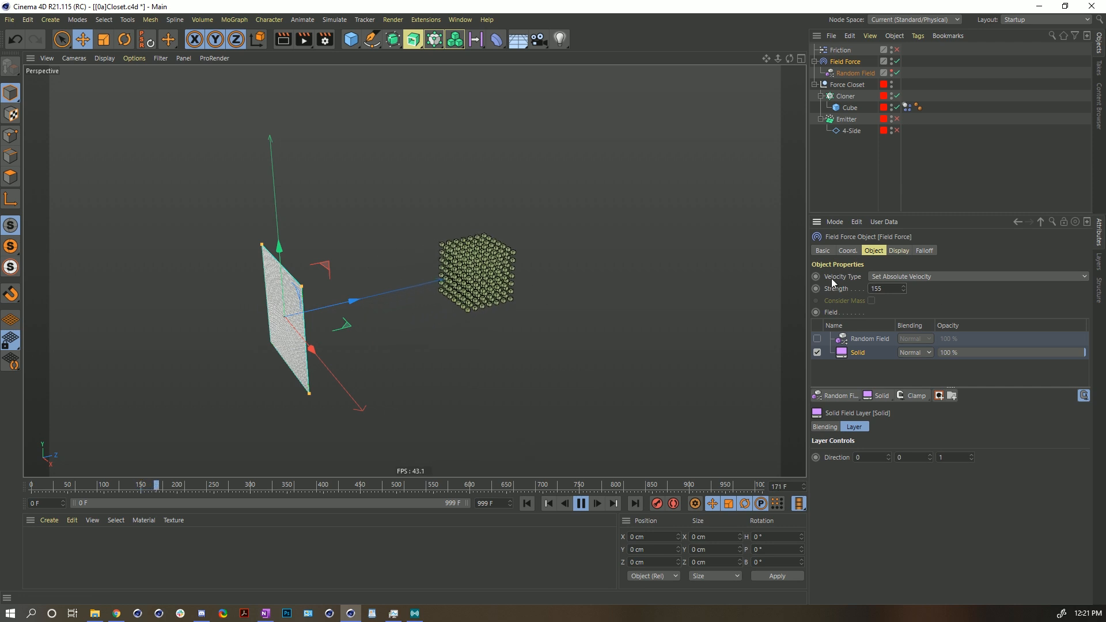
{"action": "double_click", "coordinate": [877, 288]}
{"action": "type", "text": "555"}
{"action": "key", "text": "Return"}
{"action": "double_click", "coordinate": [876, 289]}
{"action": "type", "text": "5"}
{"action": "key", "text": "Return"}
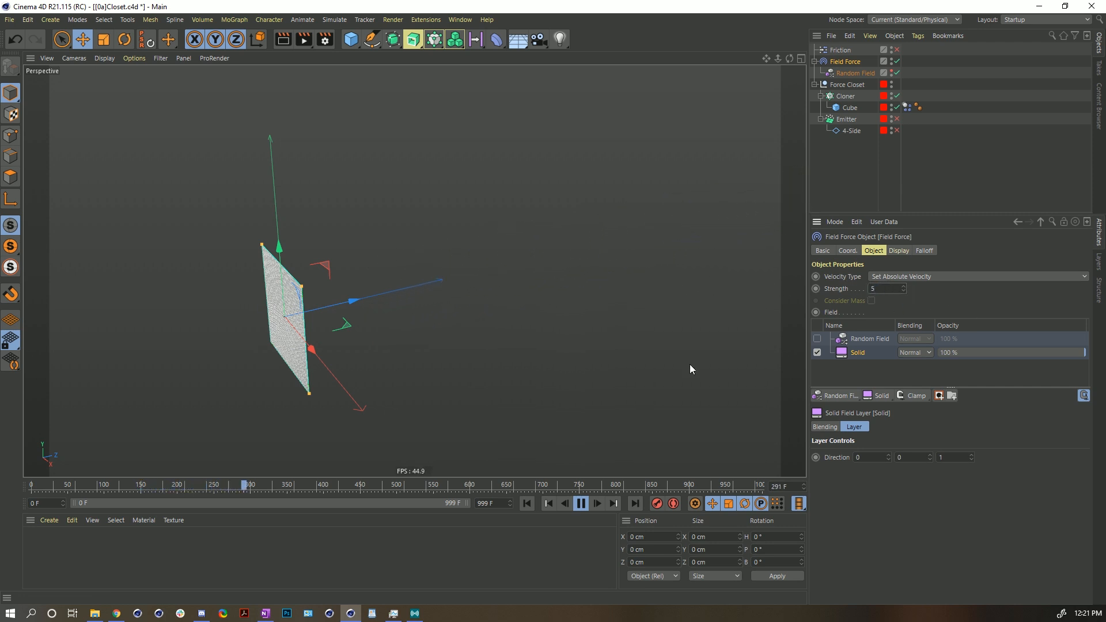
{"action": "left_click", "coordinate": [528, 503]}
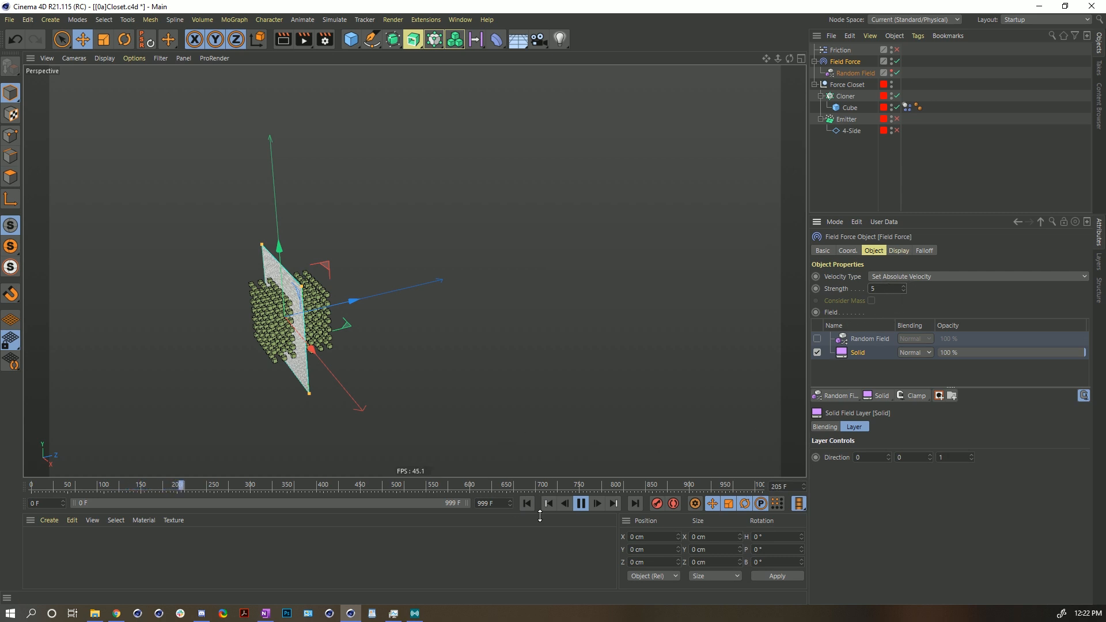
{"action": "left_click", "coordinate": [529, 503]}
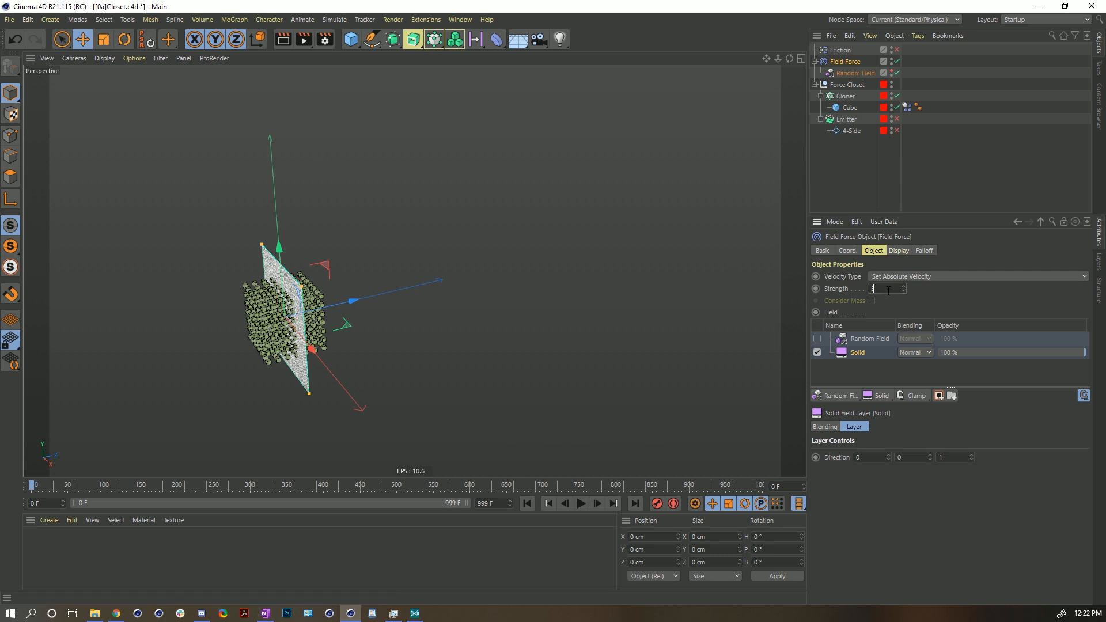
- Set the Field Force strength to 155 and replay the simulation
{"action": "left_click_drag", "start_coordinate": [939, 294], "coordinate": [842, 282]}
{"action": "type", "text": "155"}
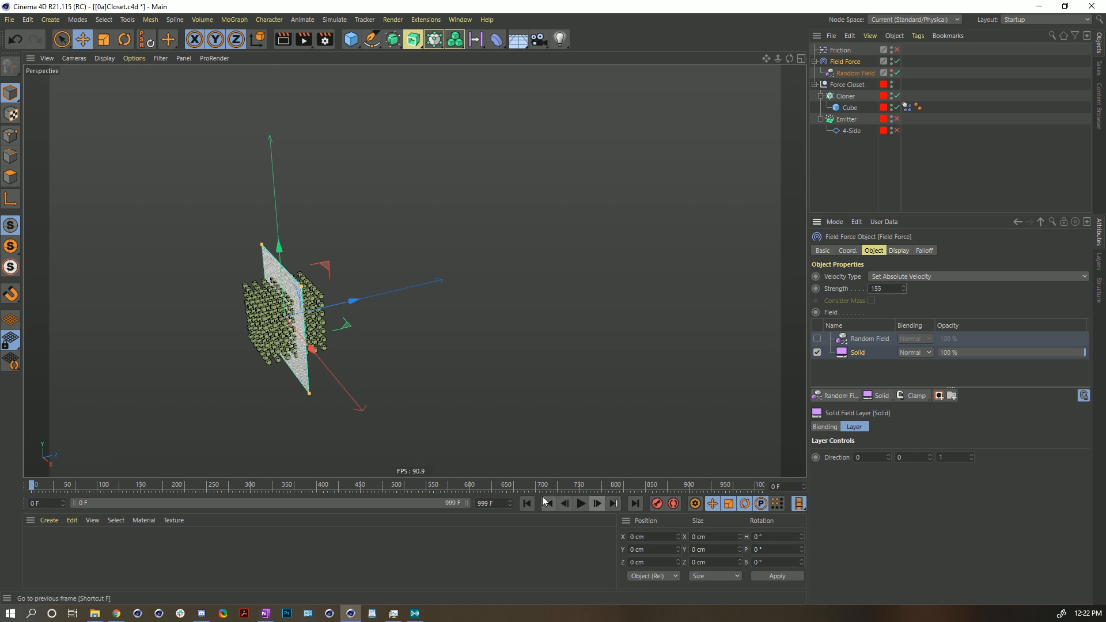
{"action": "left_click", "coordinate": [581, 503]}
{"action": "left_click_drag", "start_coordinate": [291, 334], "coordinate": [363, 329], "text": "alt"}
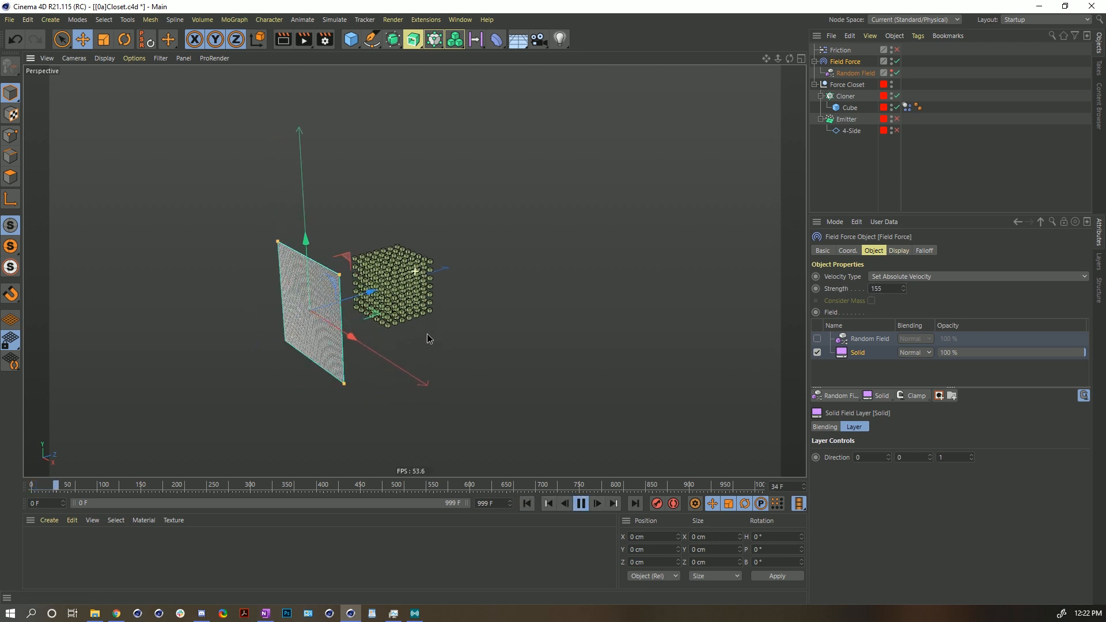
{"action": "middle_click_drag", "start_coordinate": [363, 329], "coordinate": [462, 328], "text": "alt"}
{"action": "right_click_drag", "start_coordinate": [461, 329], "coordinate": [471, 329], "text": "alt"}
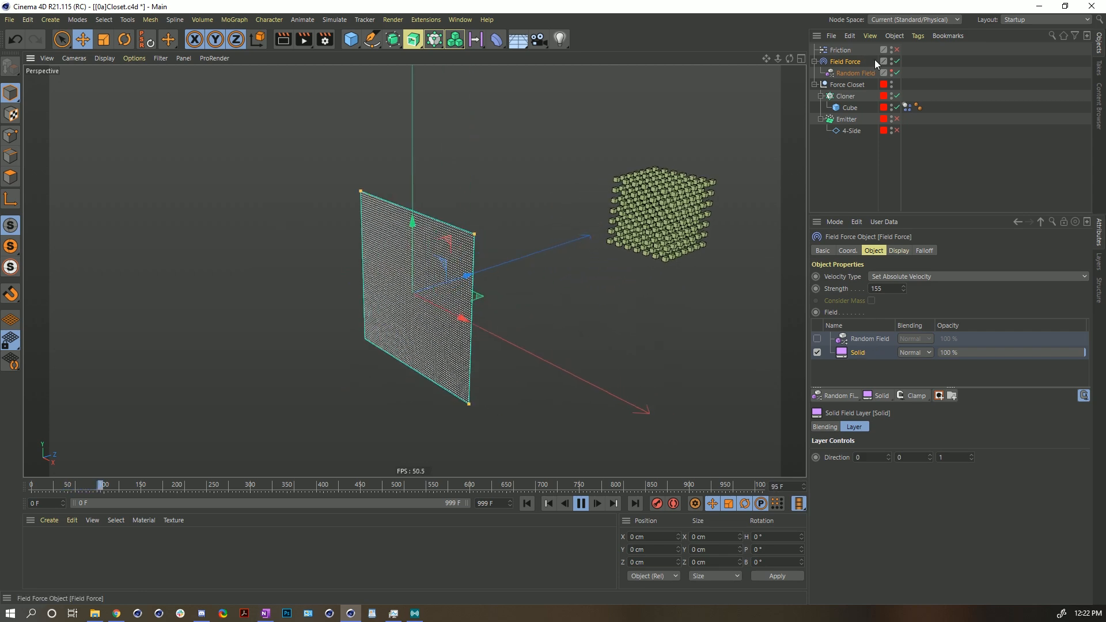
- Switch the Field Force from the Solid layer to the Random Field layer, select that layer, and rewind
{"action": "left_click", "coordinate": [897, 50]}
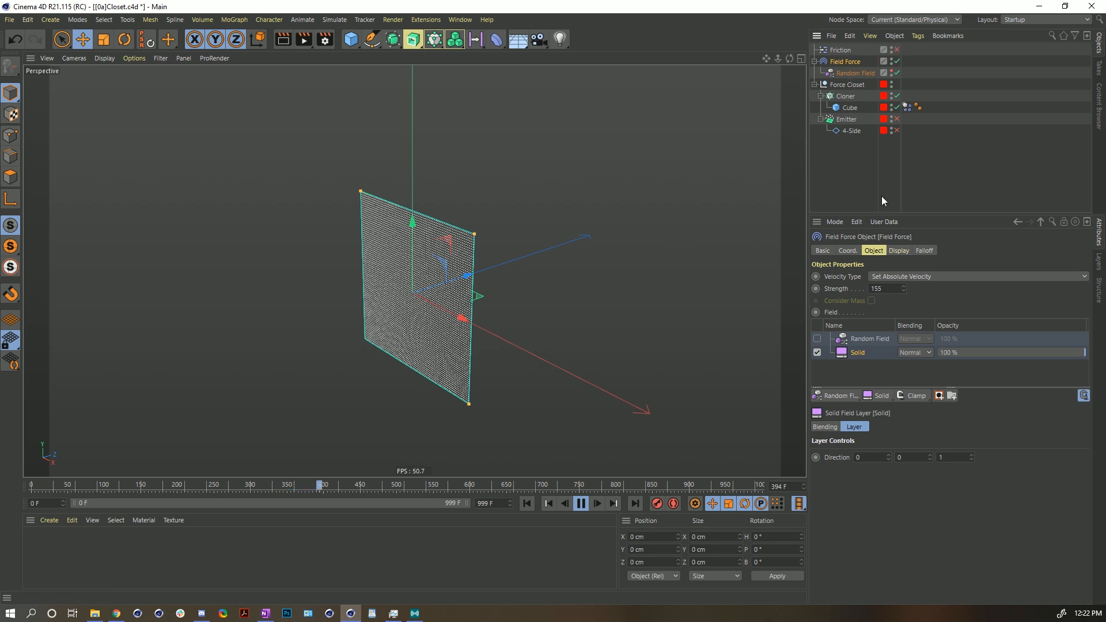
{"action": "left_click", "coordinate": [817, 352]}
{"action": "left_click", "coordinate": [816, 339]}
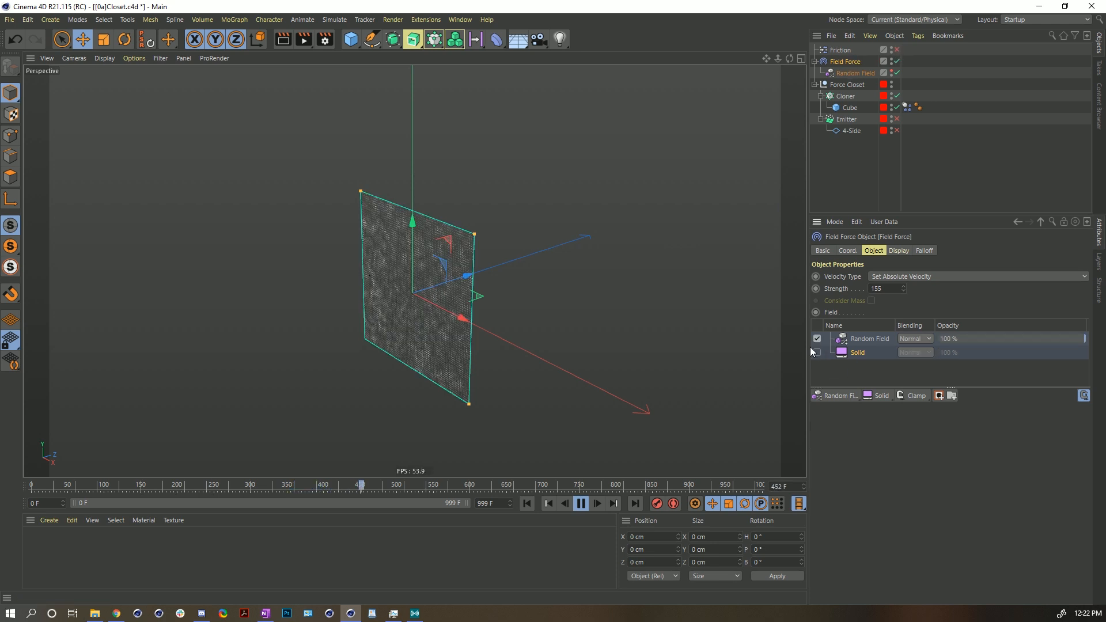
{"action": "left_click", "coordinate": [856, 341]}
{"action": "left_click_drag", "start_coordinate": [947, 501], "coordinate": [979, 467]}
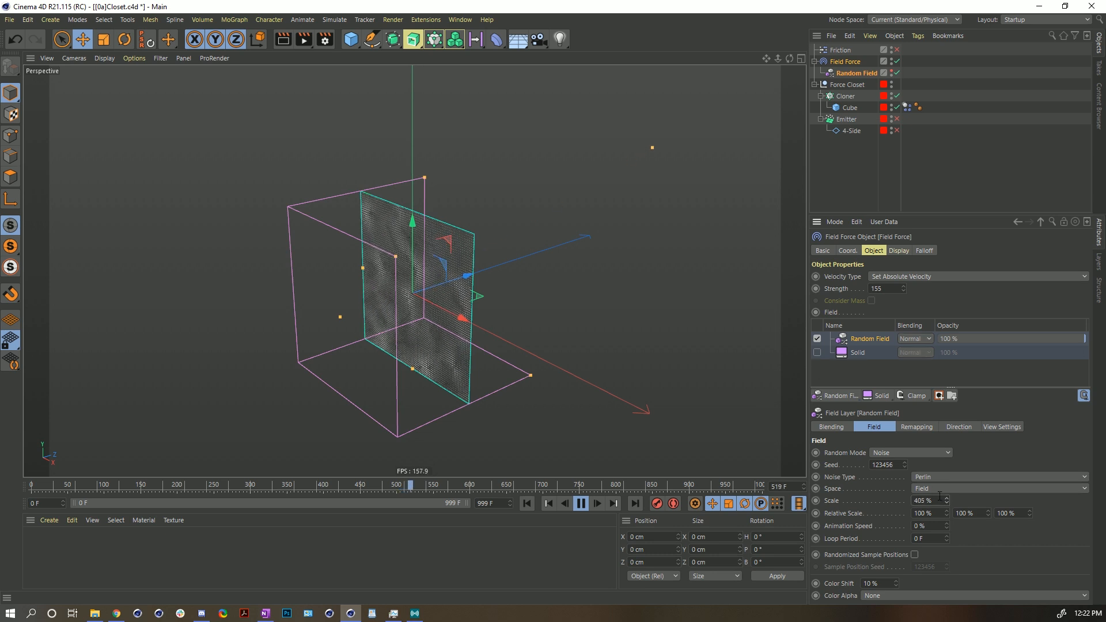
{"action": "left_click", "coordinate": [527, 507]}
- Watch the Random Field's effect on the cubes during playback from several angles
{"action": "left_click_drag", "start_coordinate": [419, 296], "coordinate": [389, 291], "text": "alt"}
{"action": "scroll", "coordinate": [392, 292], "scroll_direction": "up", "scroll_amount": 3}
{"action": "left_click", "coordinate": [881, 164]}
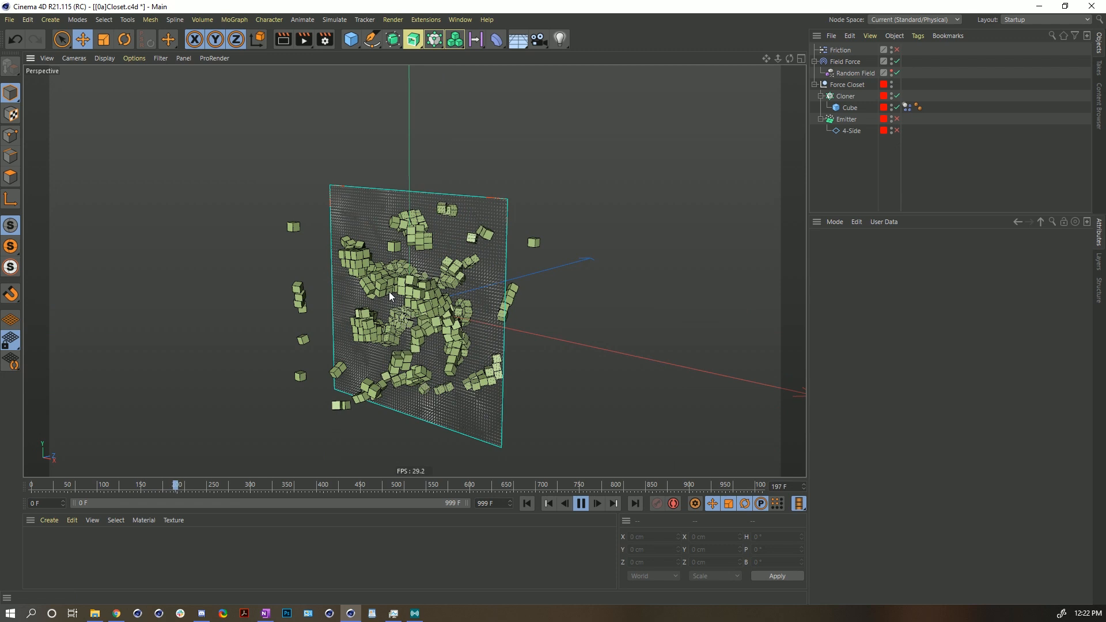
{"action": "left_click_drag", "start_coordinate": [395, 283], "coordinate": [463, 343], "text": "alt"}
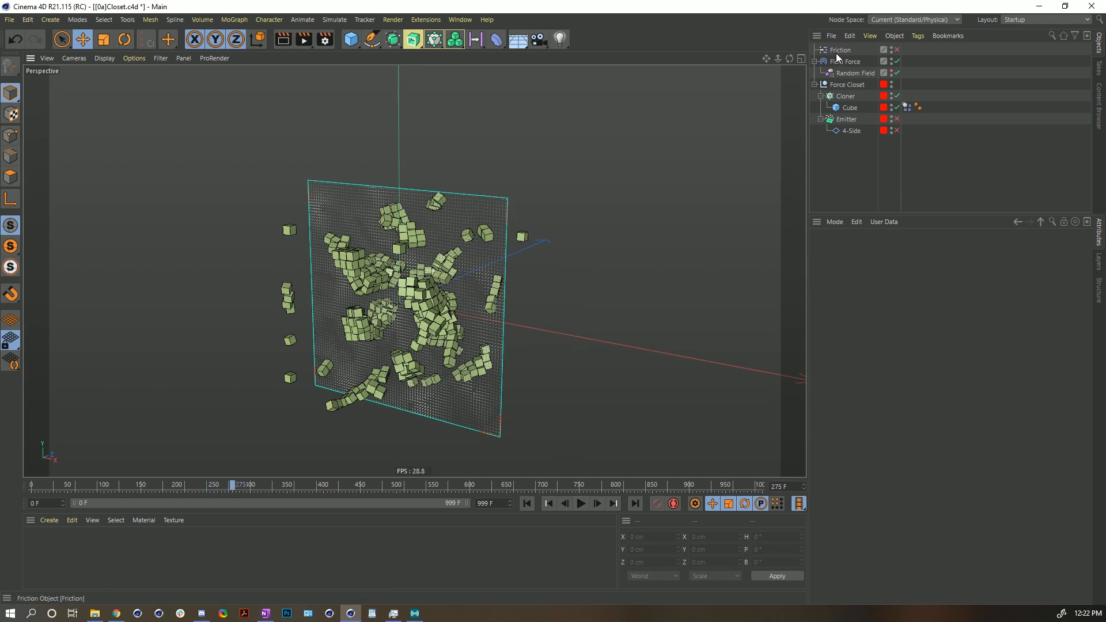
{"action": "left_click", "coordinate": [824, 64]}
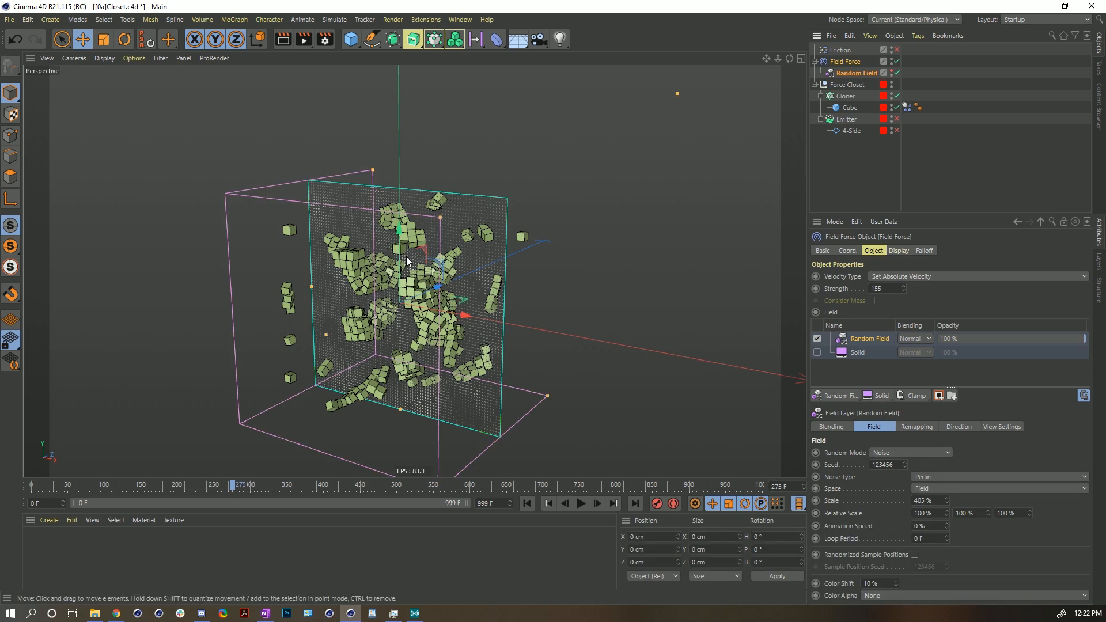
{"action": "right_click_drag", "start_coordinate": [405, 276], "coordinate": [541, 269], "text": "alt"}
{"action": "left_click_drag", "start_coordinate": [447, 267], "coordinate": [500, 233], "text": "alt"}
{"action": "middle_click_drag", "start_coordinate": [500, 233], "coordinate": [447, 315], "text": "alt"}
{"action": "right_click_drag", "start_coordinate": [447, 316], "coordinate": [405, 309], "text": "alt"}
{"action": "left_click_drag", "start_coordinate": [403, 305], "coordinate": [293, 242], "text": "alt"}
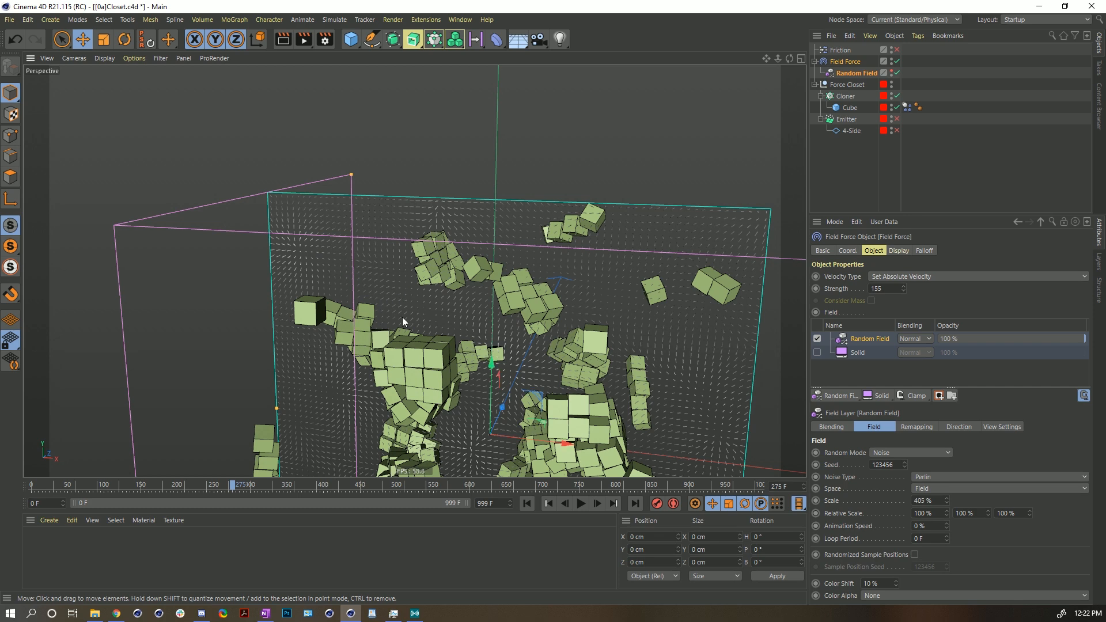
{"action": "middle_click_drag", "start_coordinate": [368, 305], "coordinate": [365, 252], "text": "alt"}
{"action": "right_click_drag", "start_coordinate": [365, 252], "coordinate": [342, 287], "text": "alt"}
{"action": "left_click_drag", "start_coordinate": [342, 288], "coordinate": [433, 220], "text": "alt"}
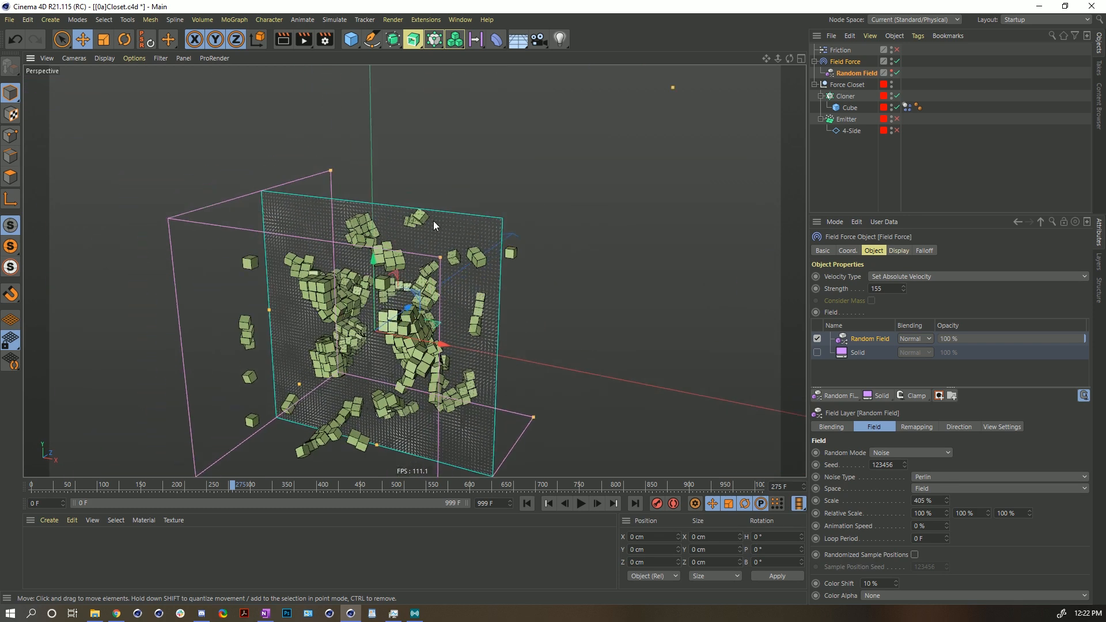
{"action": "left_click", "coordinate": [523, 503]}
{"action": "left_click", "coordinate": [580, 503]}
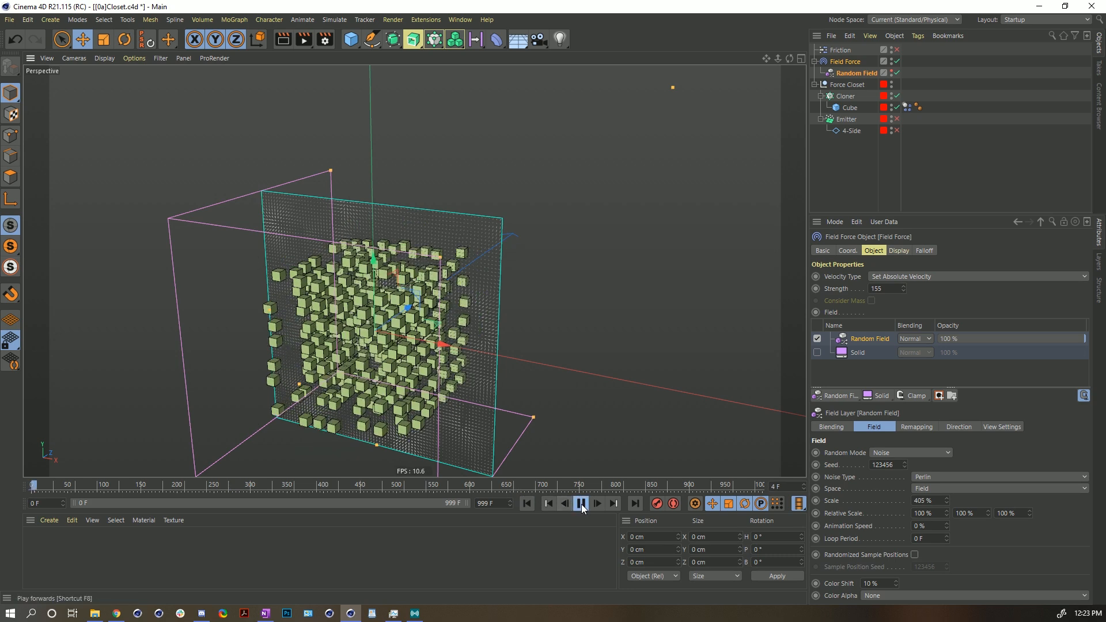
{"action": "left_click", "coordinate": [582, 503]}
- Try the Add to Velocity velocity type during playback, then rewind
{"action": "left_click", "coordinate": [903, 277]}
{"action": "left_click", "coordinate": [907, 290]}
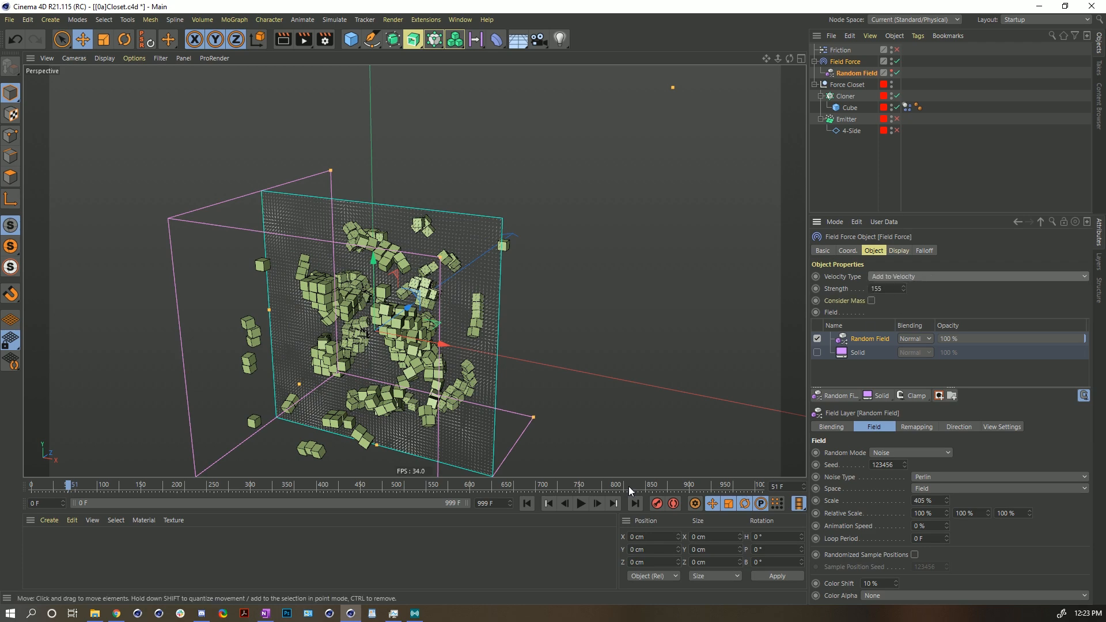
{"action": "left_click", "coordinate": [526, 503]}
{"action": "left_click", "coordinate": [580, 503]}
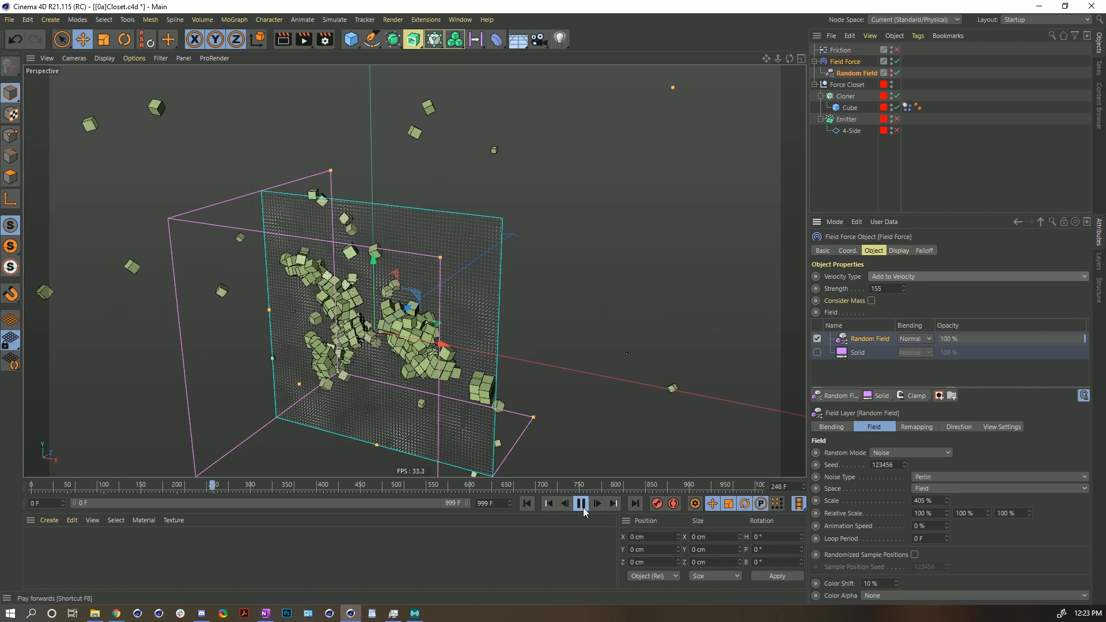
{"action": "left_click", "coordinate": [581, 505]}
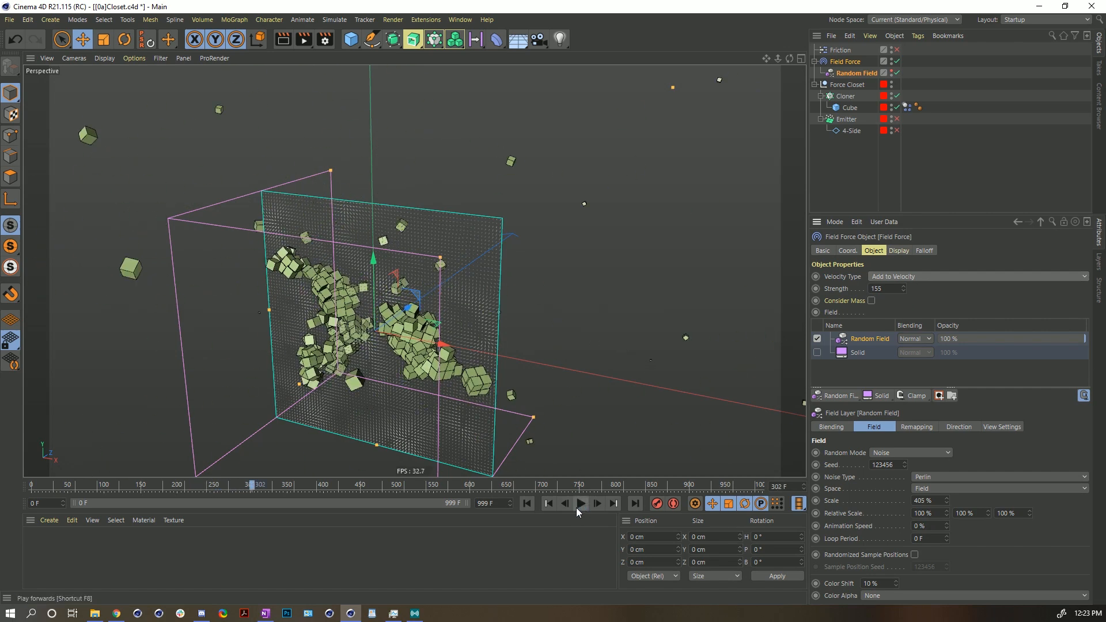
{"action": "left_click", "coordinate": [527, 504]}
- Set the Field Force's velocity type to Change Direction, then play and rewind the simulation
{"action": "left_click", "coordinate": [898, 276]}
{"action": "left_click", "coordinate": [897, 306]}
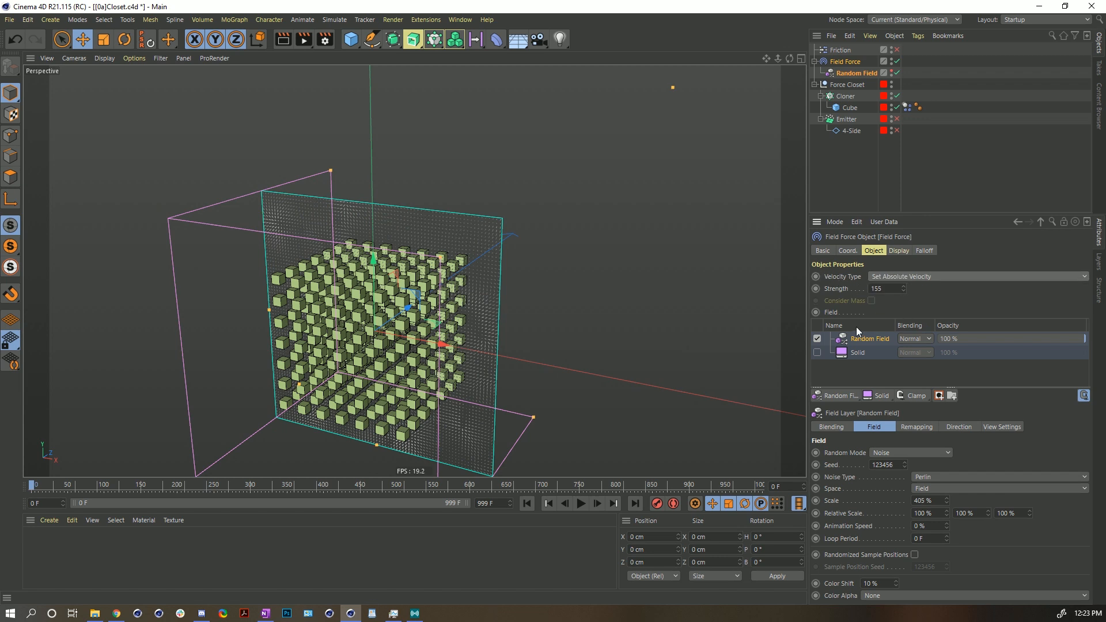
{"action": "left_click", "coordinate": [886, 279]}
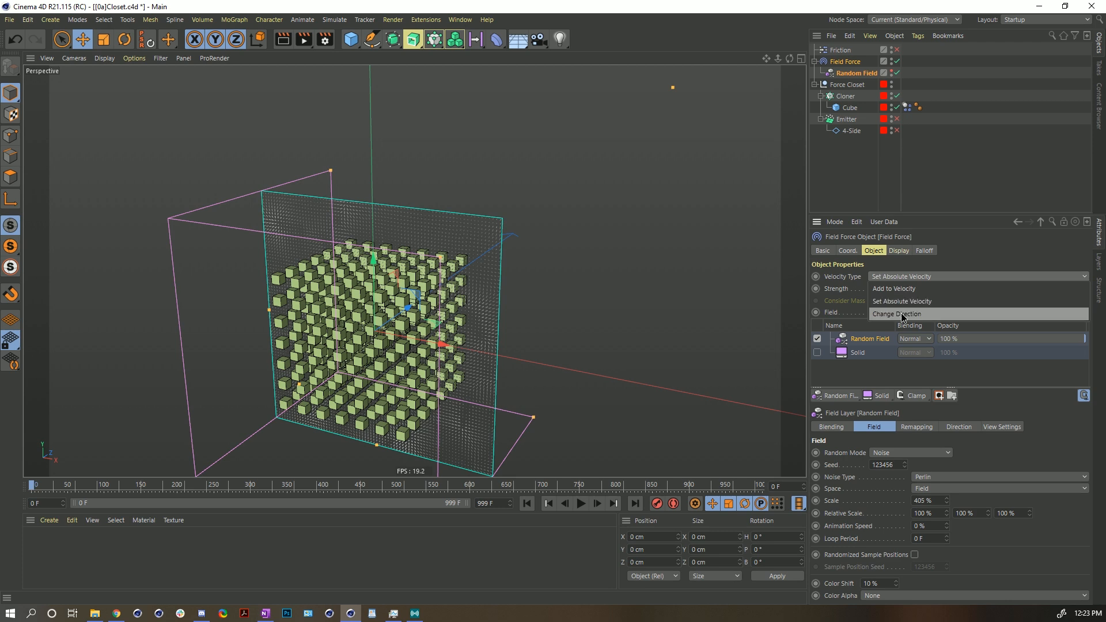
{"action": "left_click", "coordinate": [901, 313]}
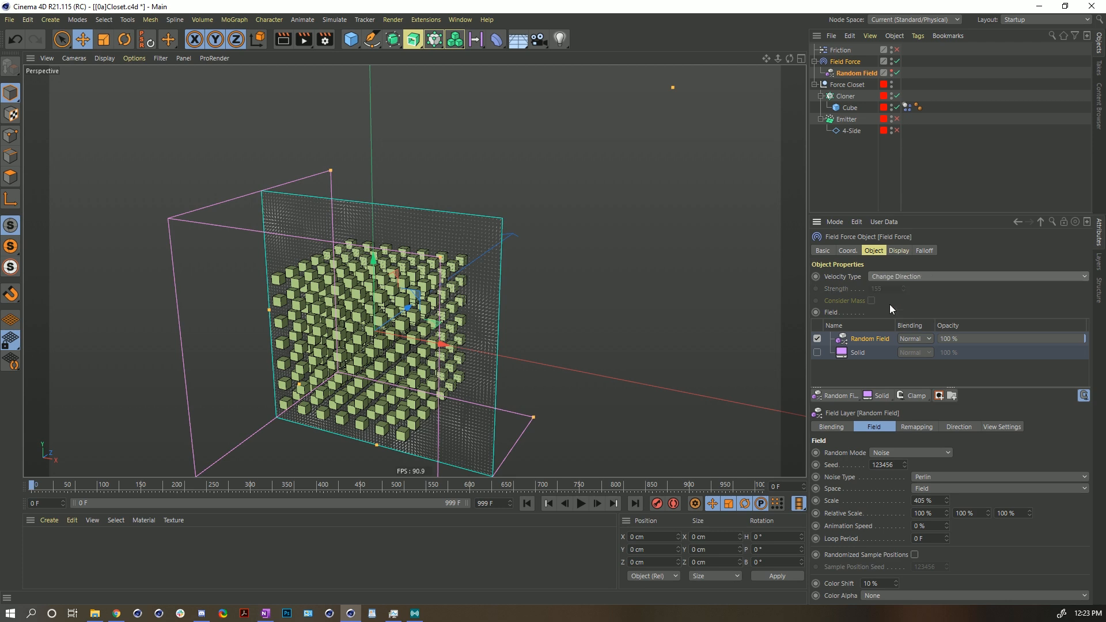
{"action": "left_click_drag", "start_coordinate": [405, 323], "coordinate": [415, 322], "text": "alt"}
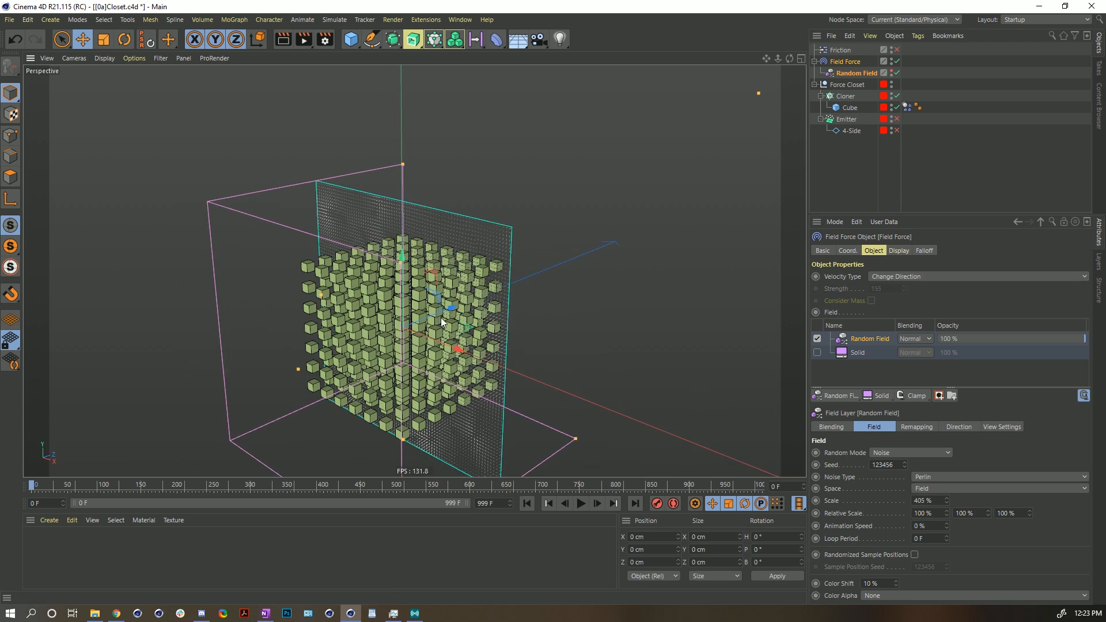
{"action": "left_click", "coordinate": [957, 184]}
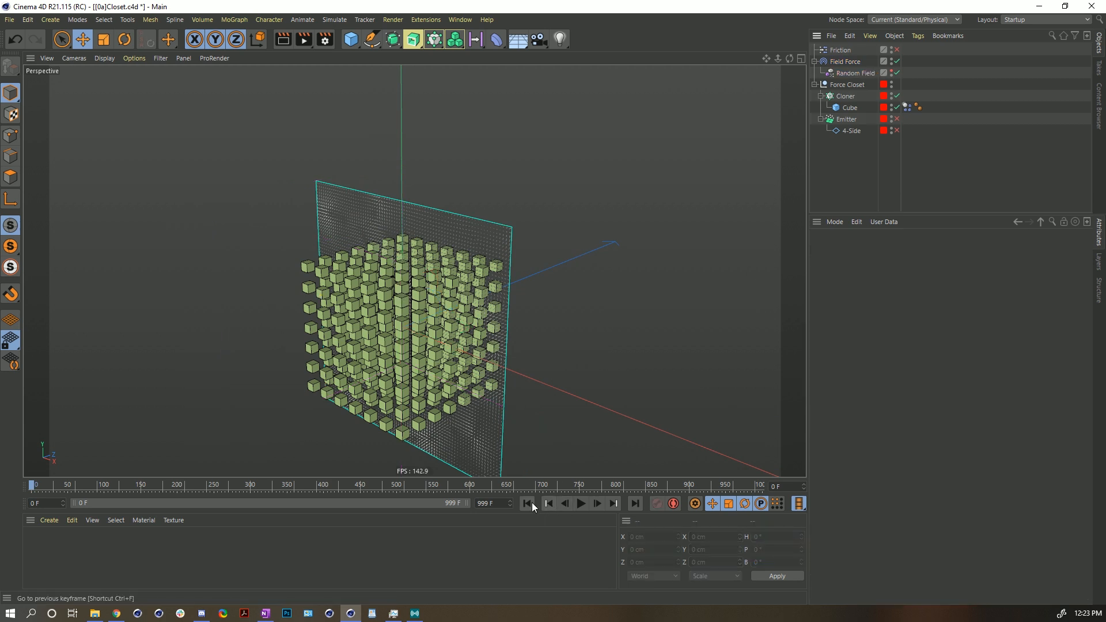
{"action": "left_click", "coordinate": [581, 505]}
{"action": "left_click", "coordinate": [529, 503]}
- Enable Custom Initial Velocity on the Cube's Dynamics Body tag
{"action": "left_click", "coordinate": [841, 107]}
{"action": "left_click", "coordinate": [907, 108]}
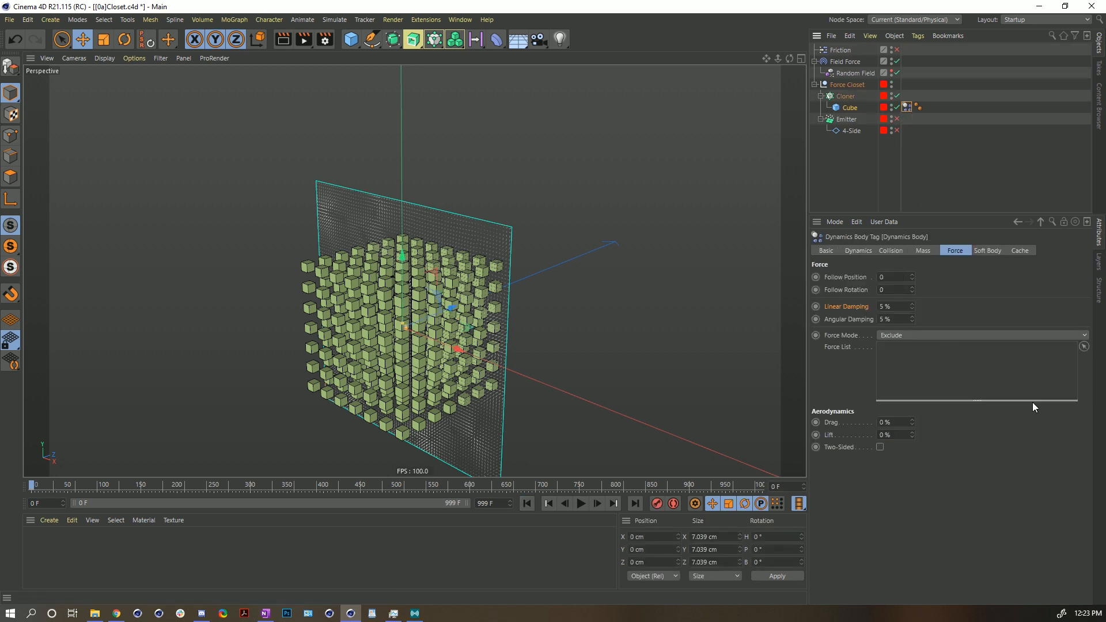
{"action": "left_click", "coordinate": [885, 252]}
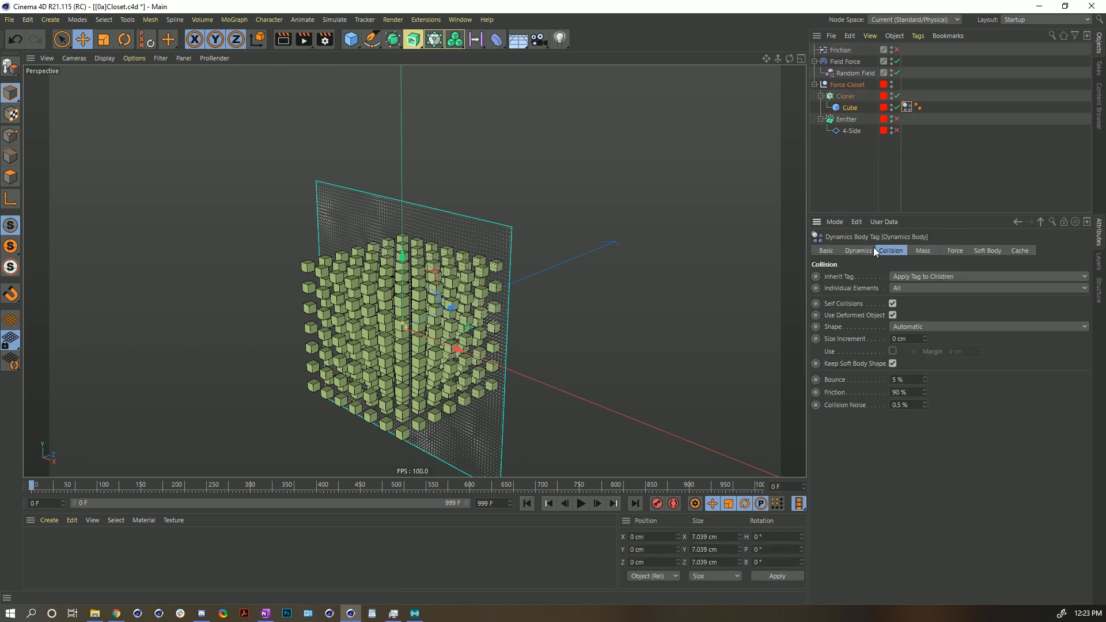
{"action": "left_click", "coordinate": [856, 252]}
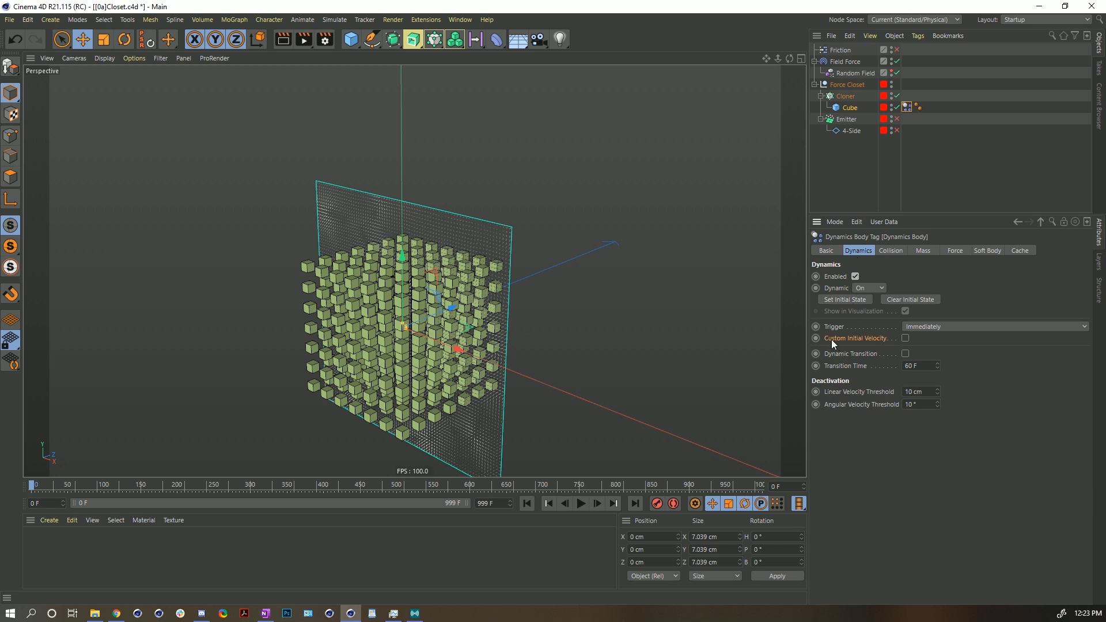
{"action": "left_click", "coordinate": [905, 338]}
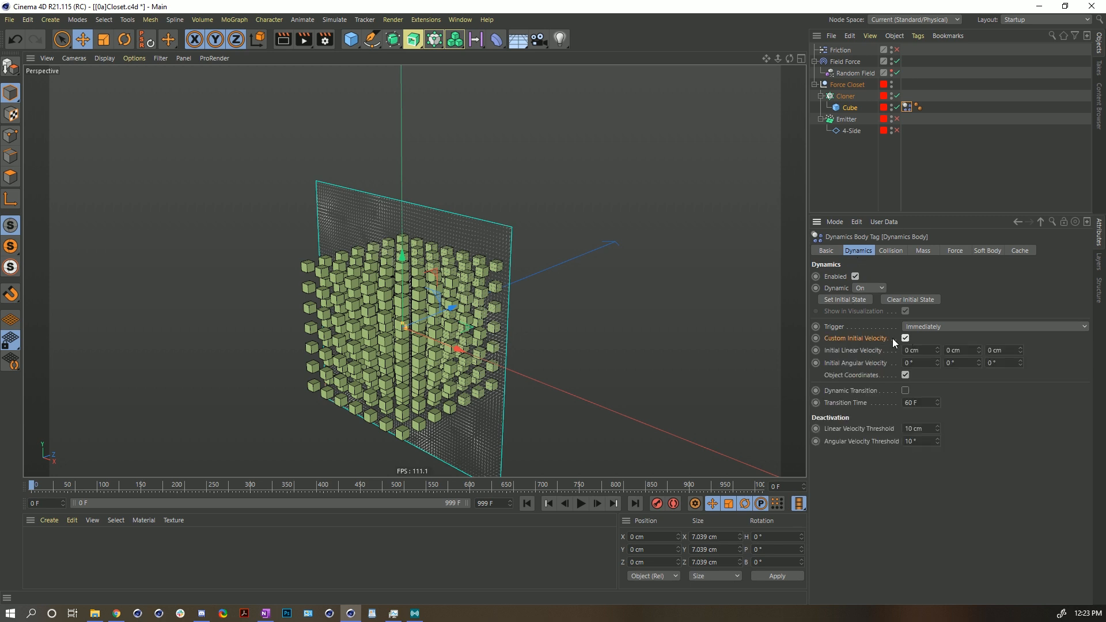
- Disable the Field Force, set the initial linear velocity's Z to 555 cm, and preview the simulation
{"action": "left_click", "coordinate": [897, 61]}
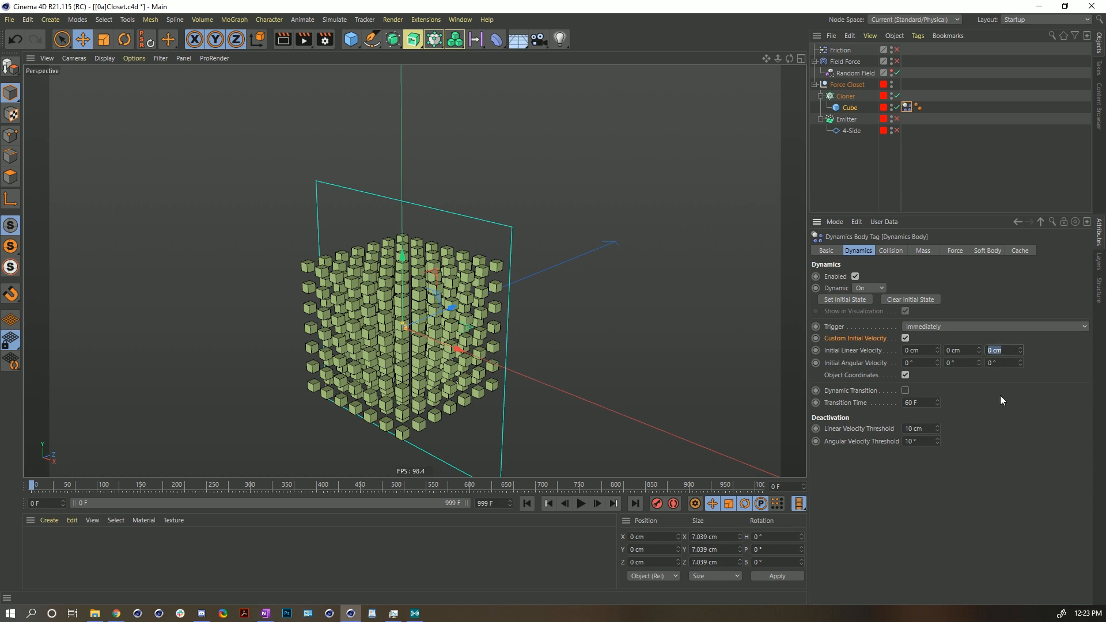
{"action": "type", "text": "555"}
{"action": "key", "text": "Return"}
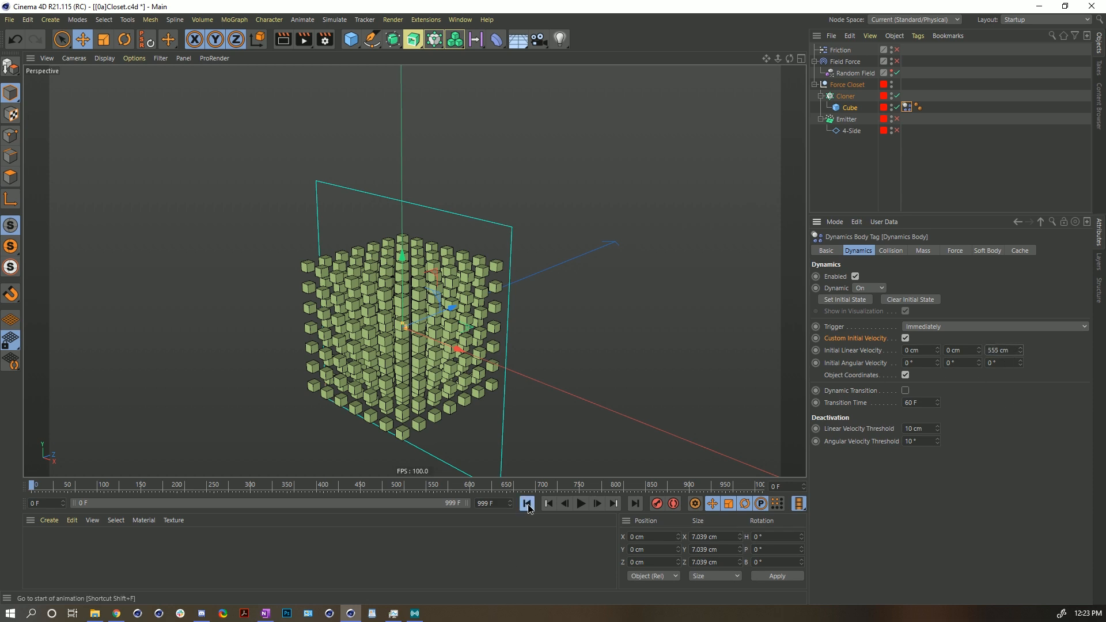
{"action": "left_click", "coordinate": [581, 504]}
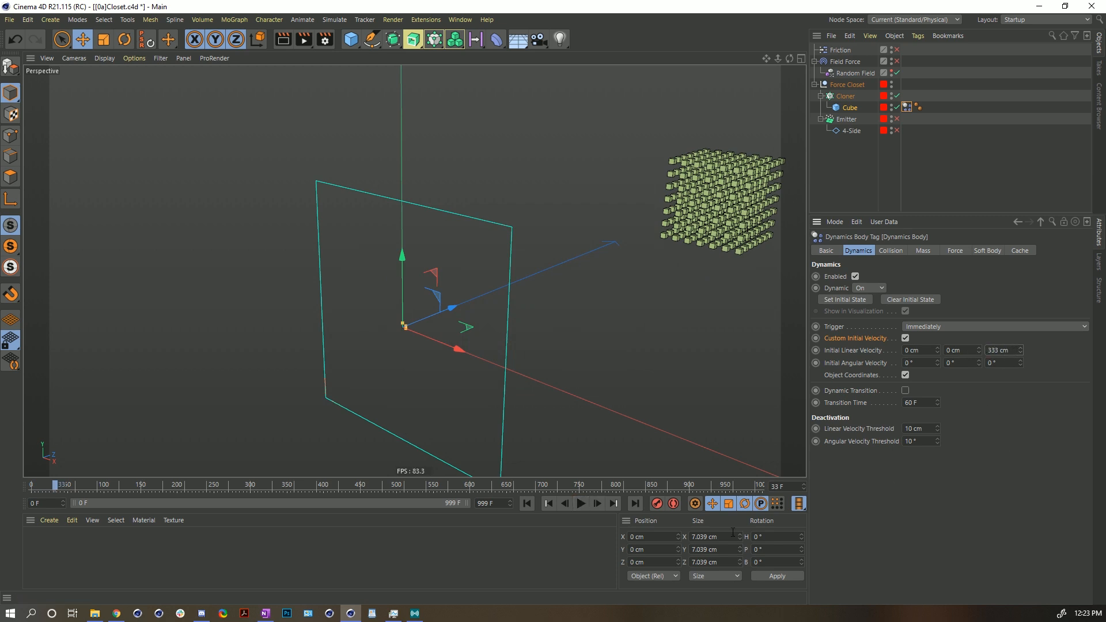
{"action": "left_click", "coordinate": [526, 503]}
{"action": "left_click", "coordinate": [581, 503]}
{"action": "left_click", "coordinate": [527, 503]}
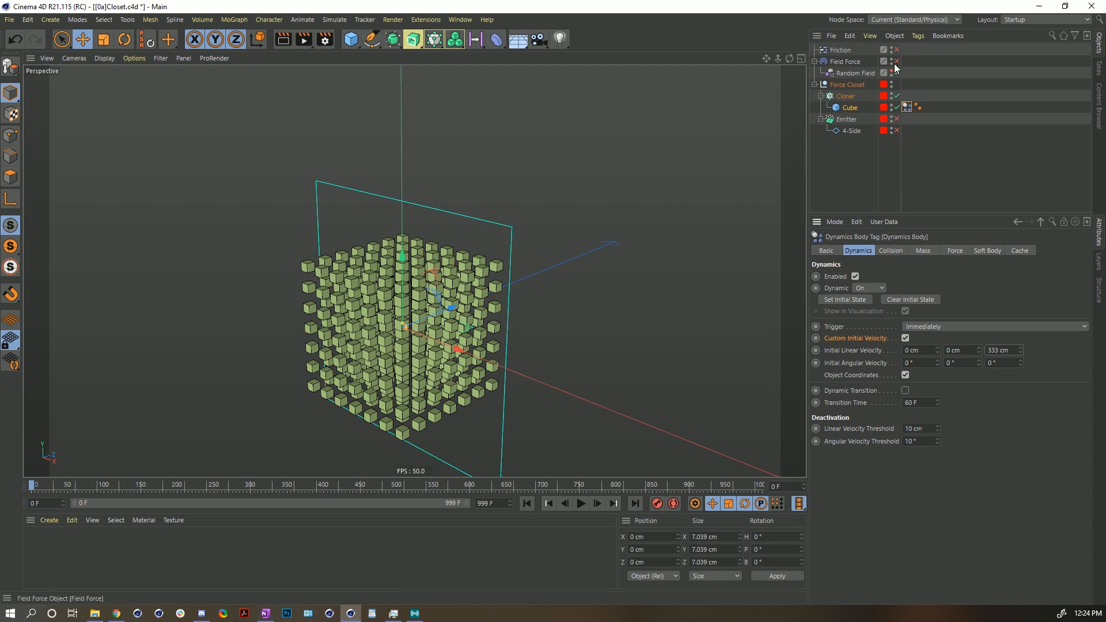
- Re-enable the Field Force and play the simulation
{"action": "left_click", "coordinate": [897, 61]}
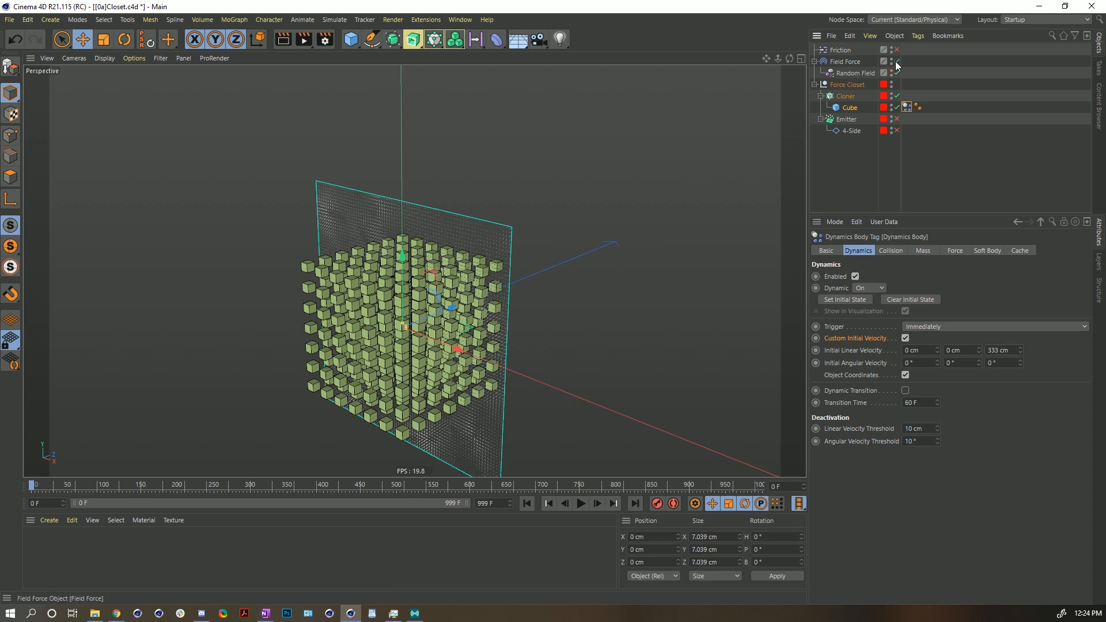
{"action": "left_click", "coordinate": [581, 503]}
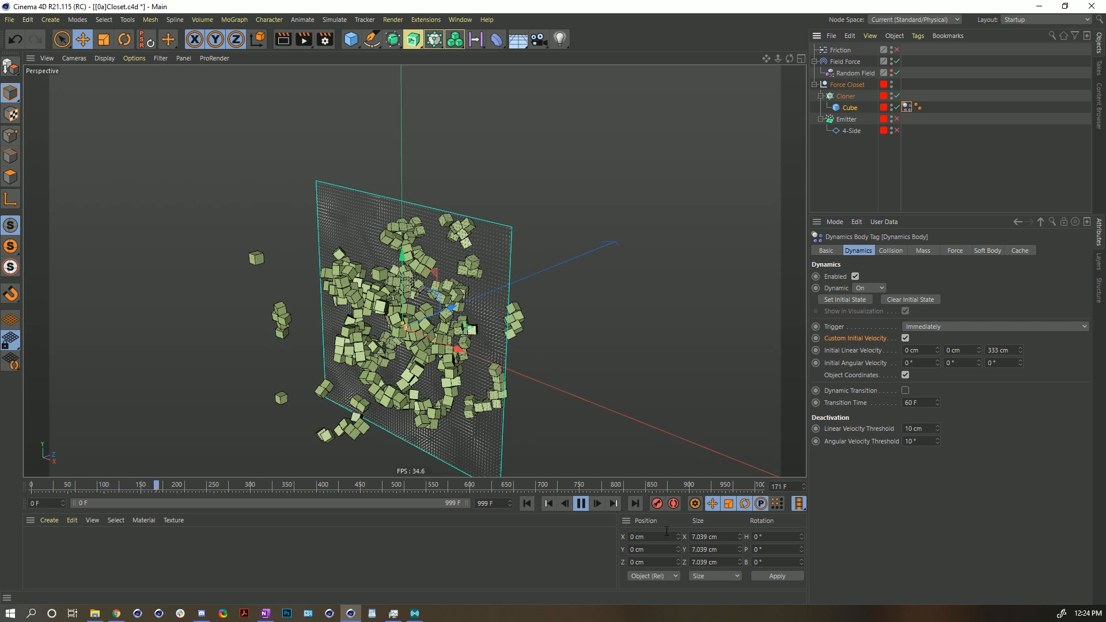
{"action": "left_click", "coordinate": [583, 505]}
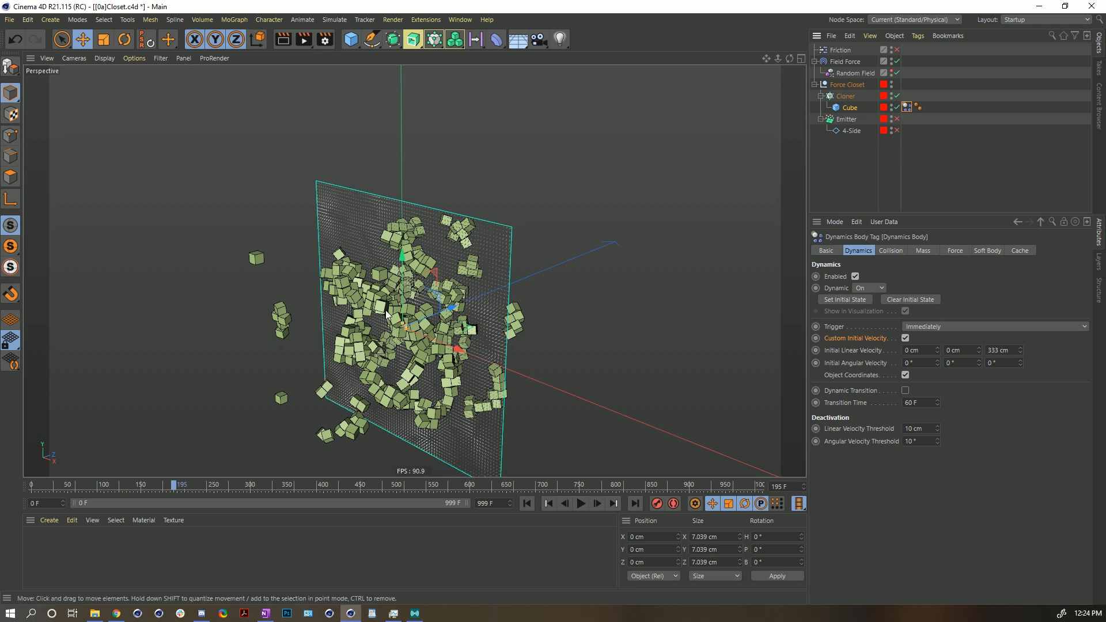
{"action": "left_click", "coordinate": [582, 503]}
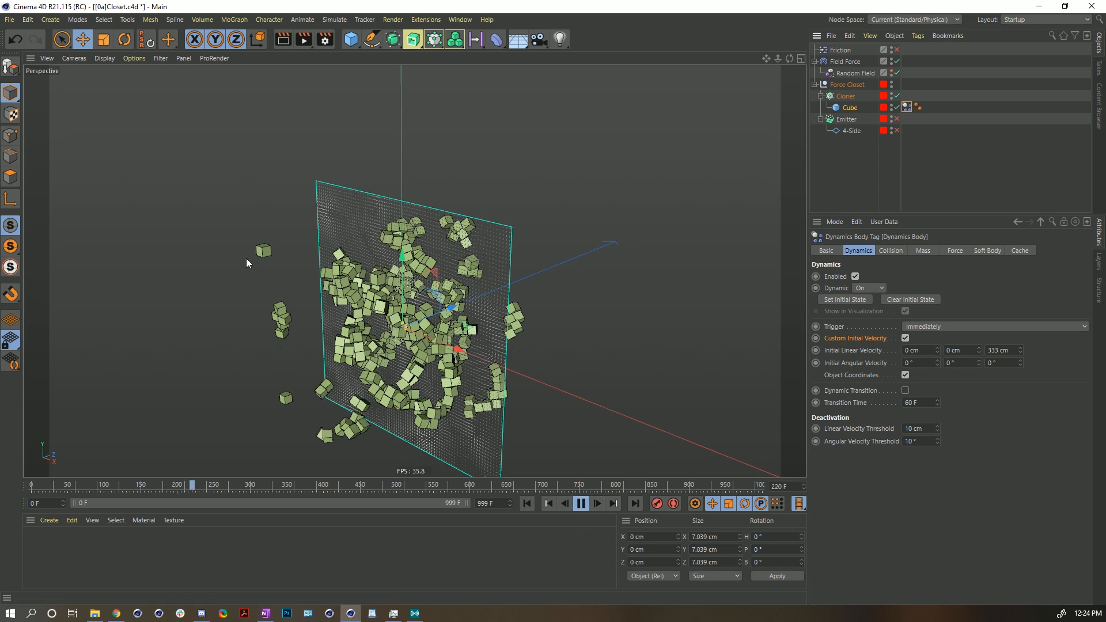
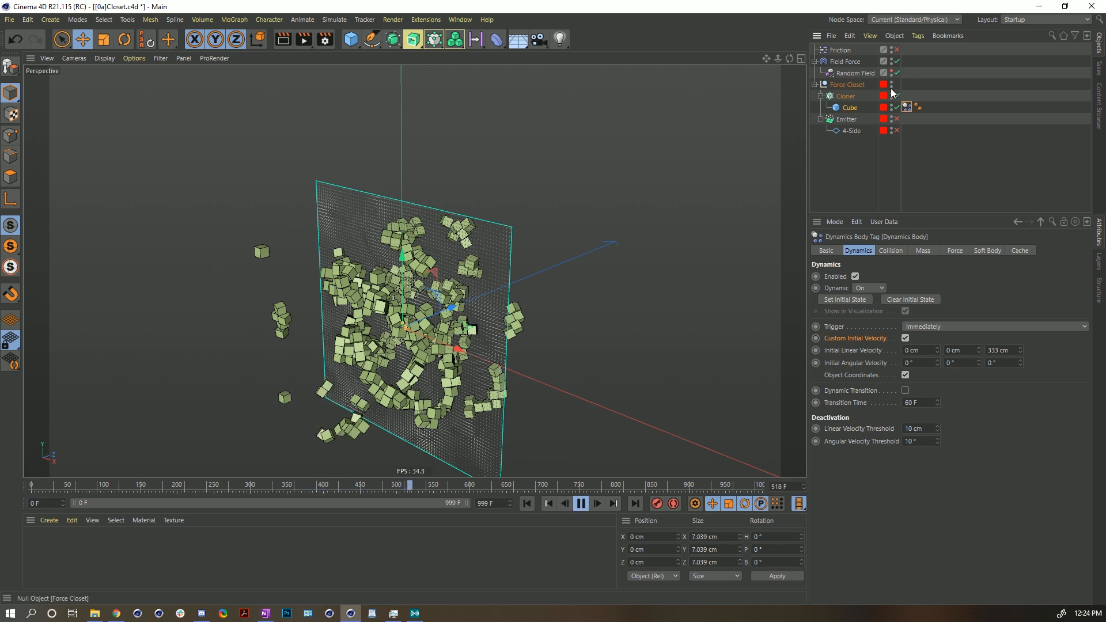
- Enable the Friction force and replay the simulation from the start
{"action": "left_click", "coordinate": [897, 50]}
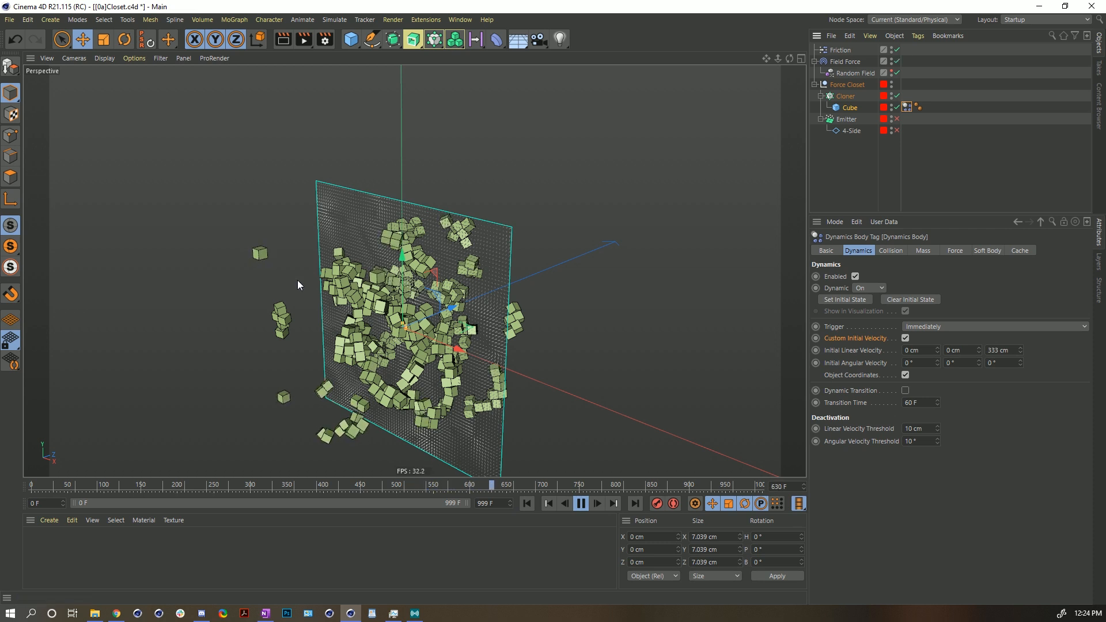
{"action": "left_click", "coordinate": [527, 503]}
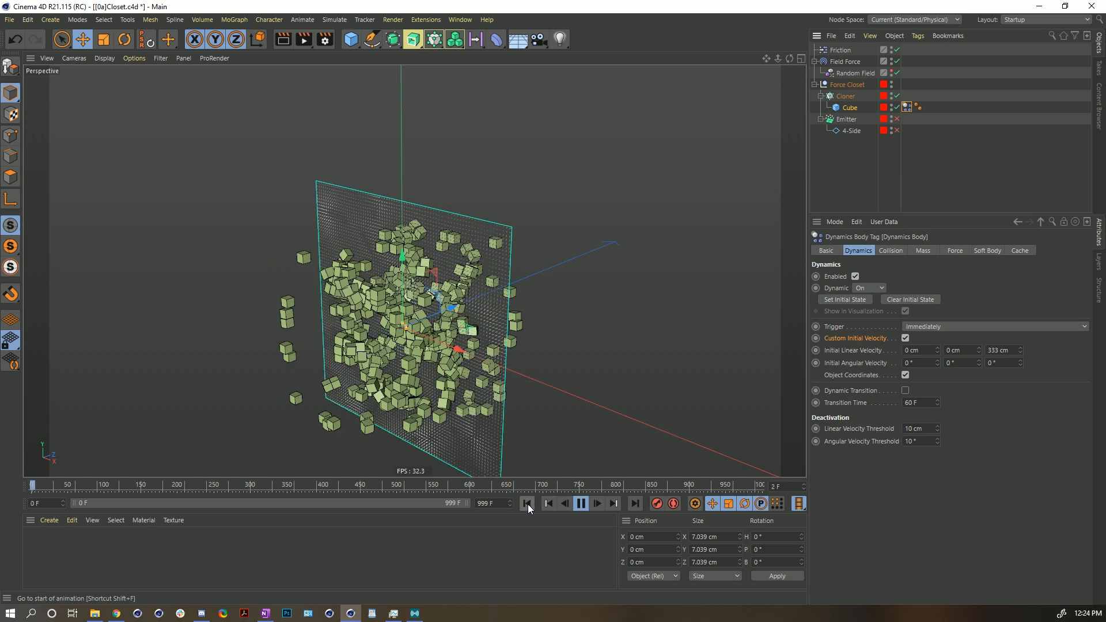
{"action": "left_click", "coordinate": [527, 503]}
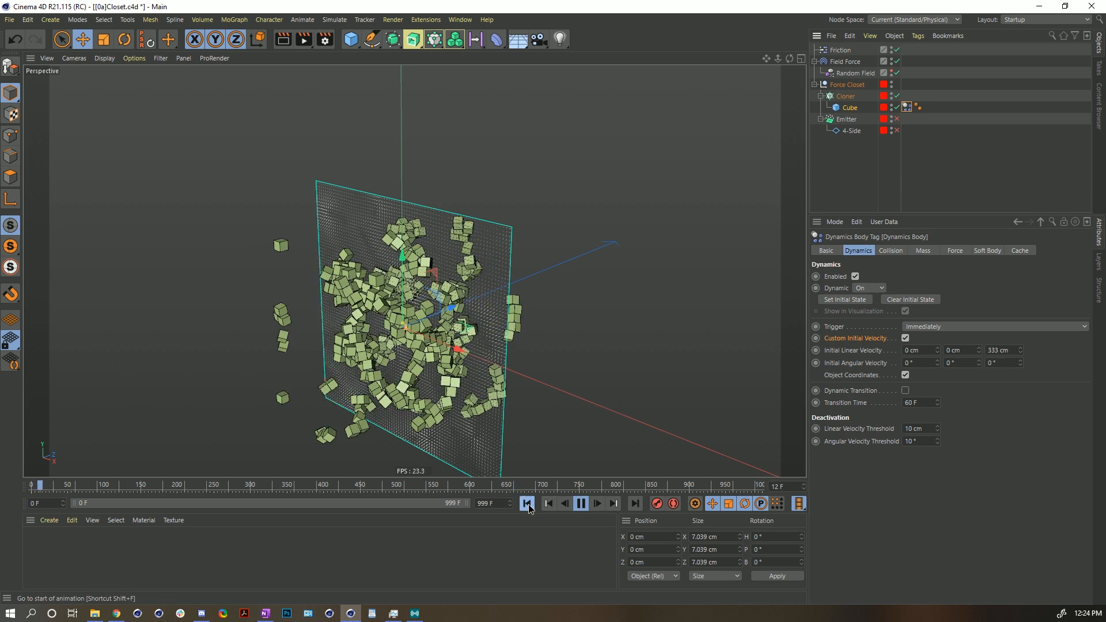
{"action": "left_click", "coordinate": [581, 503]}
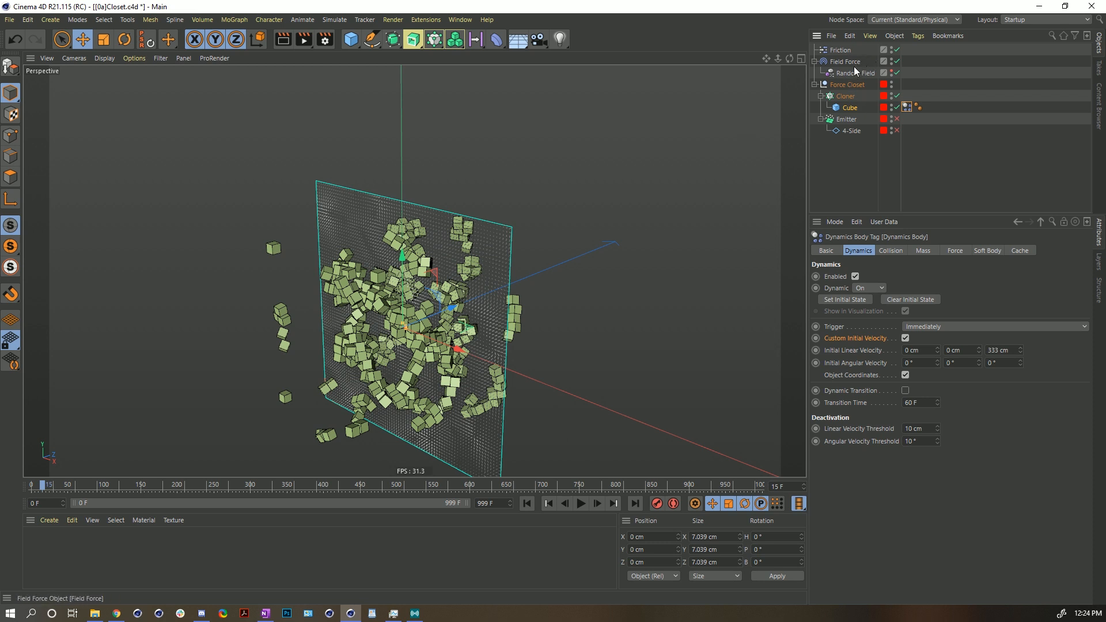
- Set the Random Field layer's Animation Speed to 111% and play the simulation from the start
{"action": "left_click", "coordinate": [832, 60]}
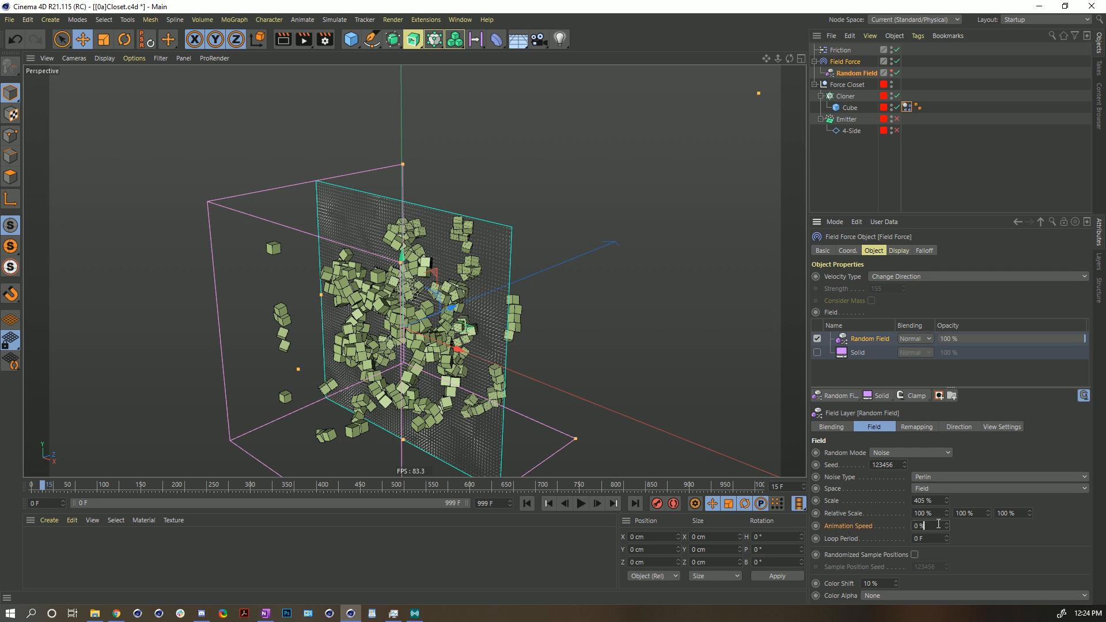
{"action": "type", "text": "111"}
{"action": "key", "text": "Return"}
{"action": "left_click", "coordinate": [527, 504]}
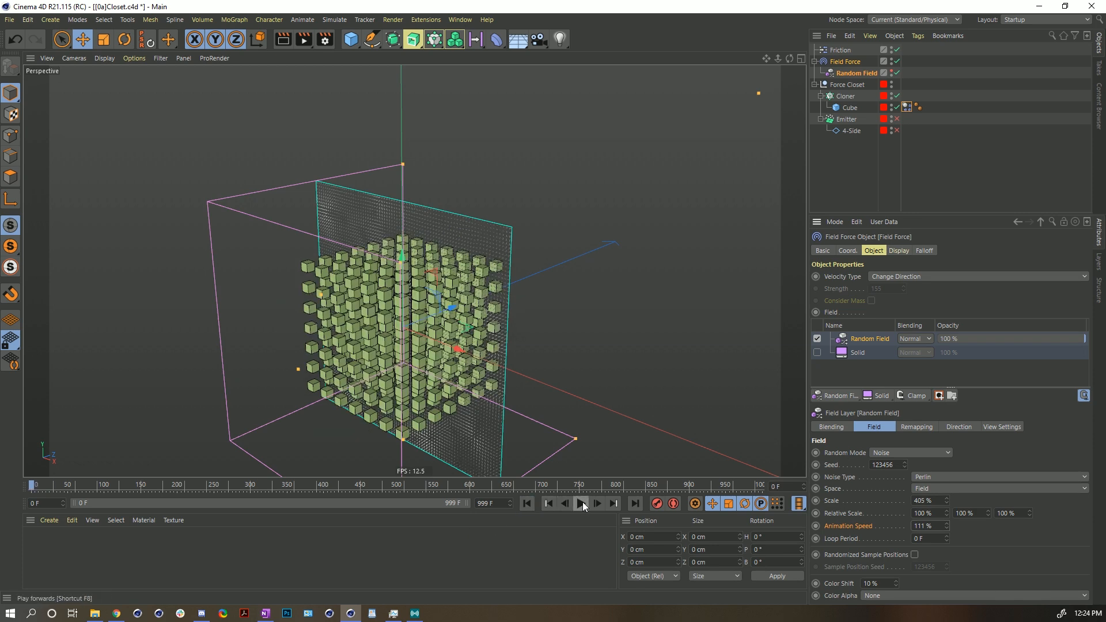
{"action": "left_click", "coordinate": [581, 504]}
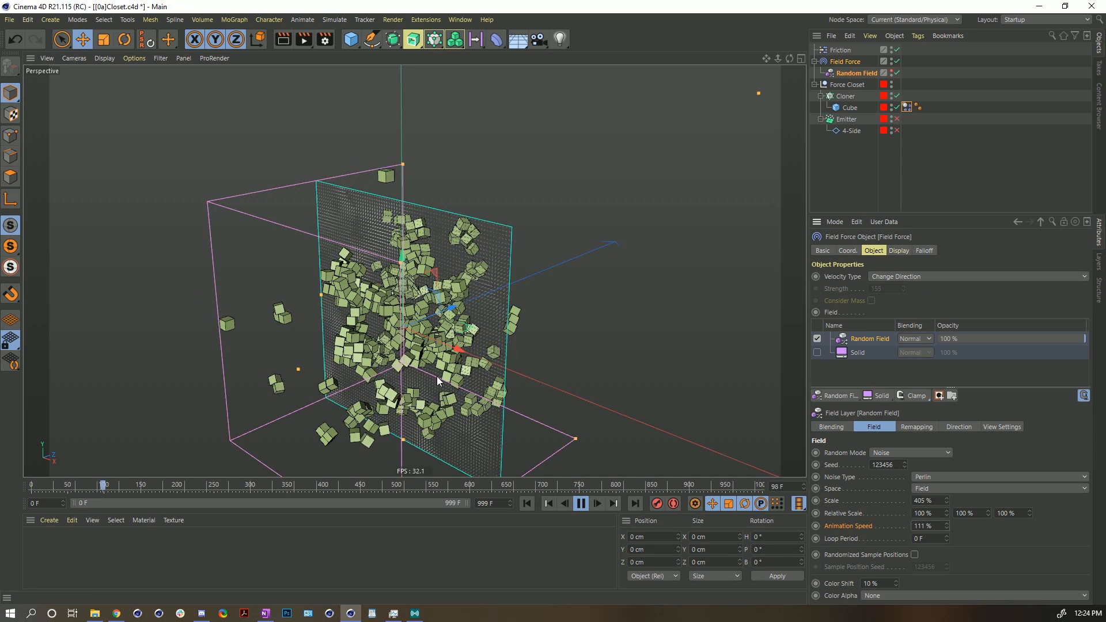
{"action": "left_click", "coordinate": [580, 503]}
{"action": "left_click", "coordinate": [526, 504]}
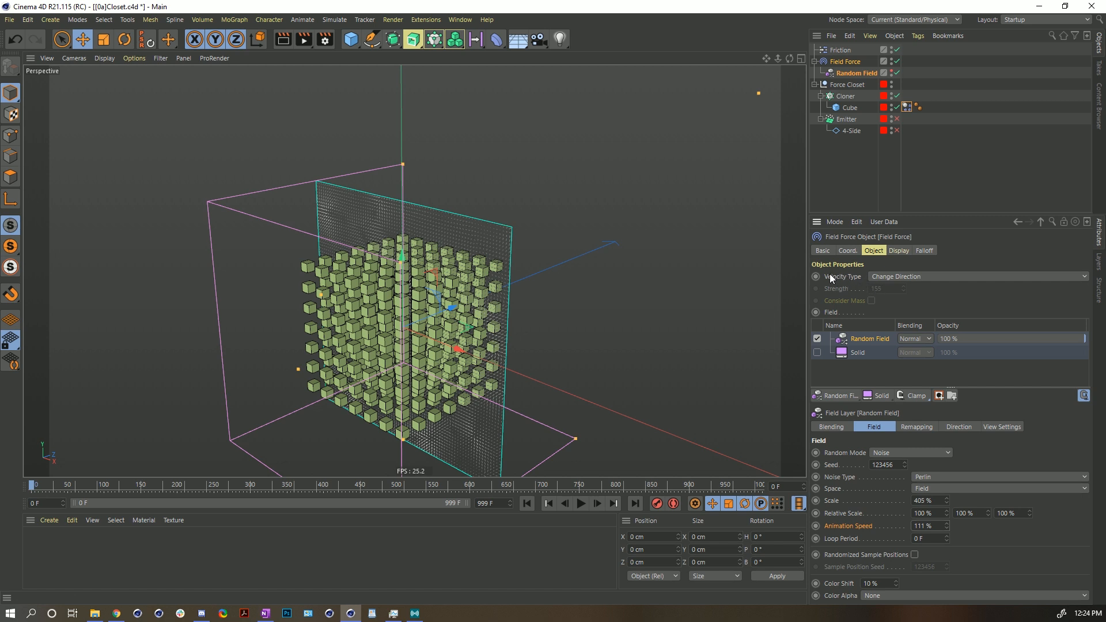
{"action": "left_click", "coordinate": [882, 277]}
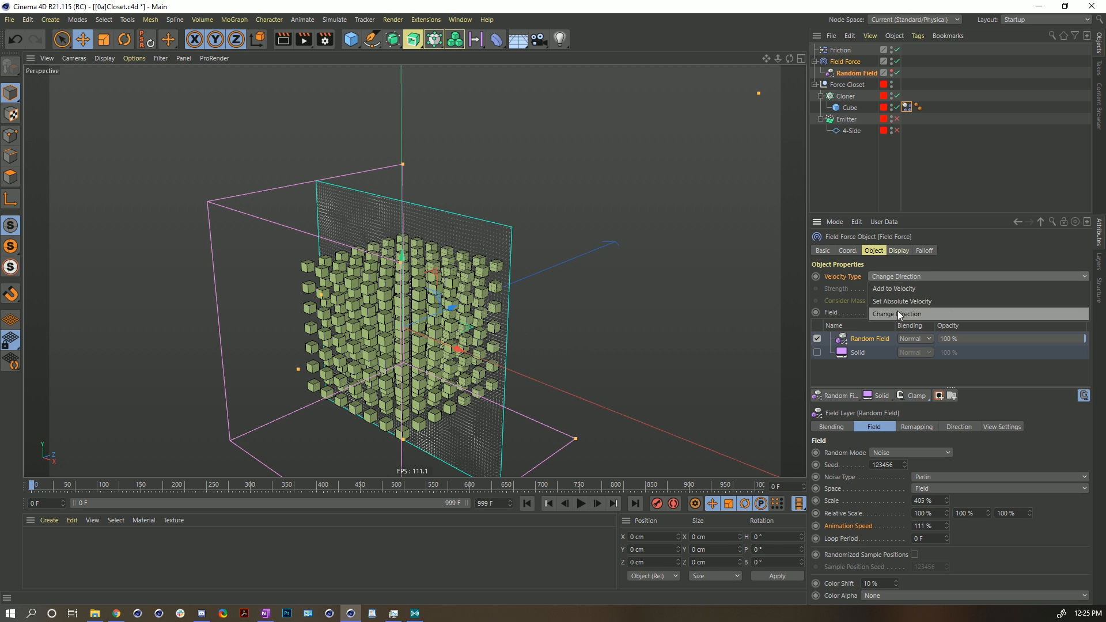
{"action": "left_click", "coordinate": [848, 293]}
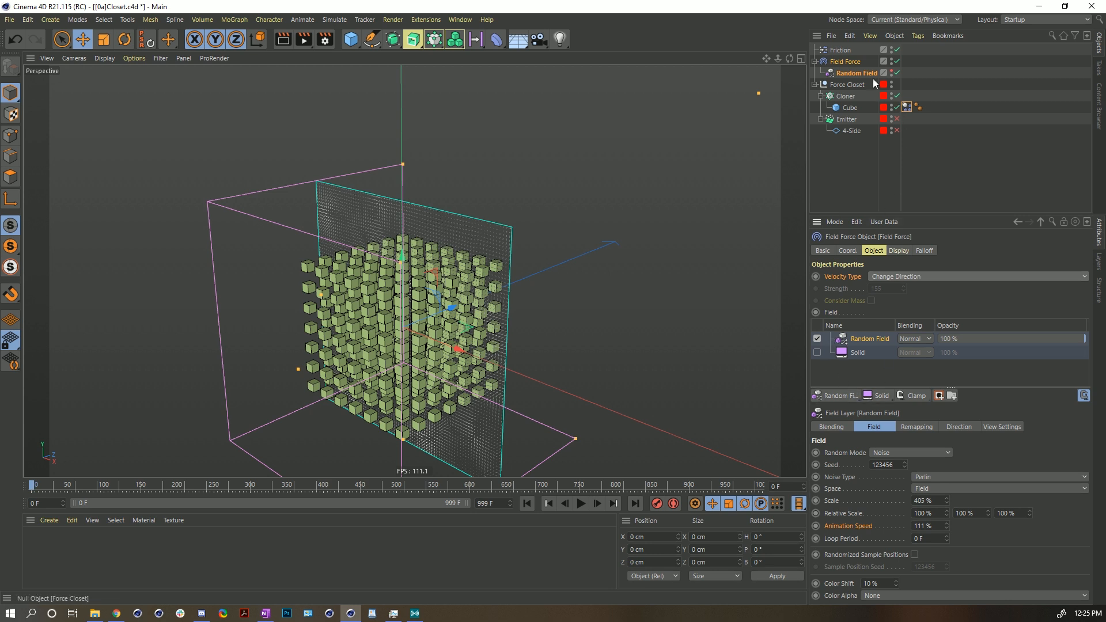
{"action": "left_click", "coordinate": [834, 51]}
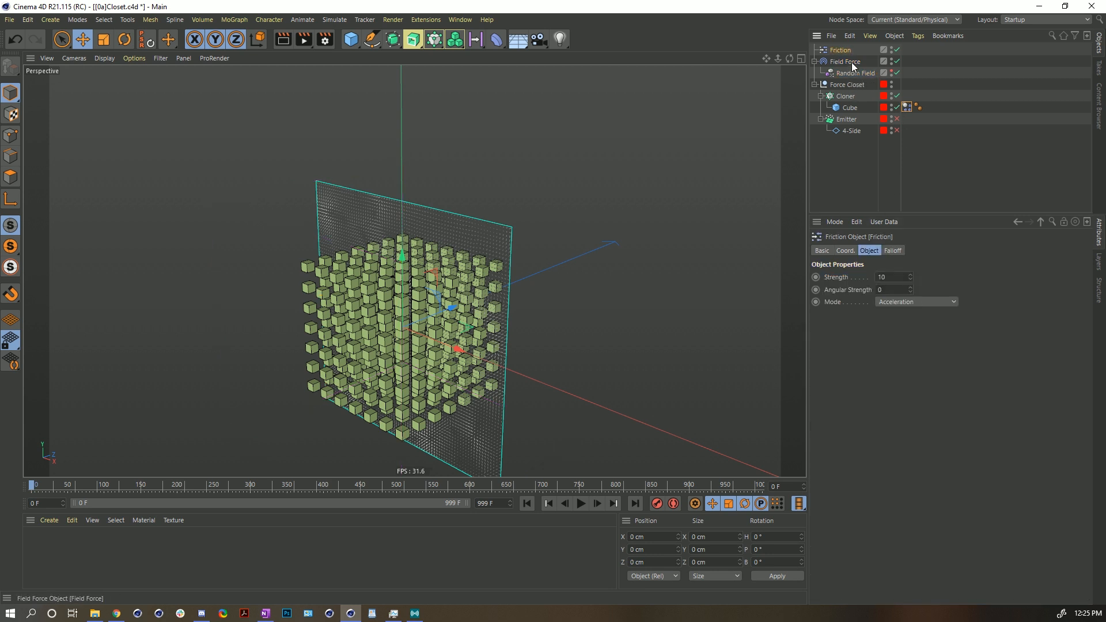
{"action": "left_click", "coordinate": [847, 61]}
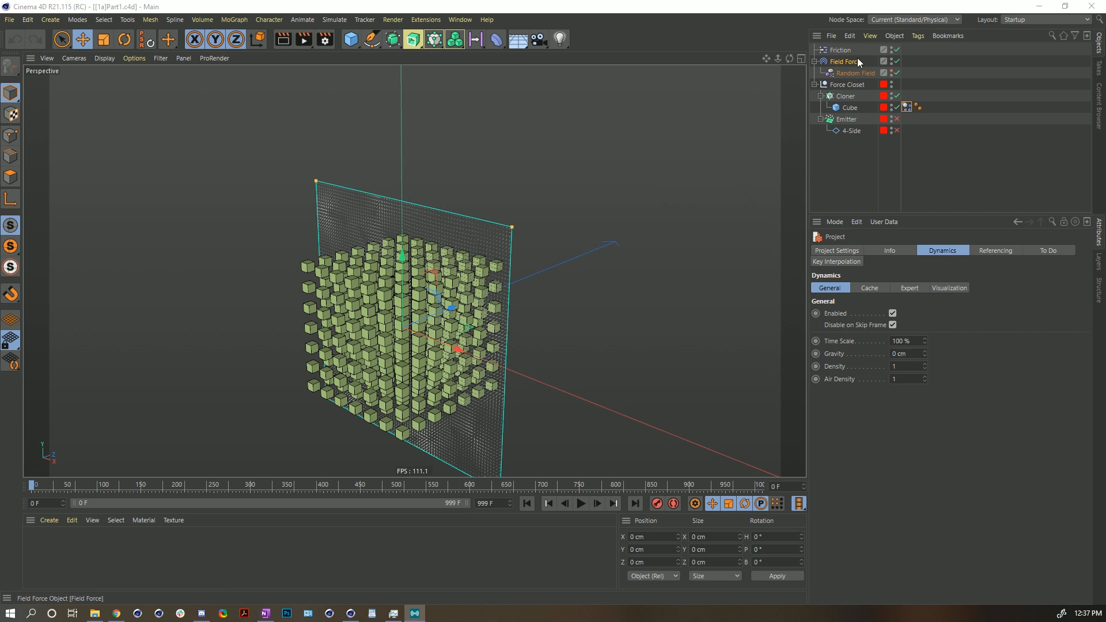
- Add an Attractor force to the scene
{"action": "left_click", "coordinate": [334, 19]}
{"action": "mouse_move", "coordinate": [358, 98]}
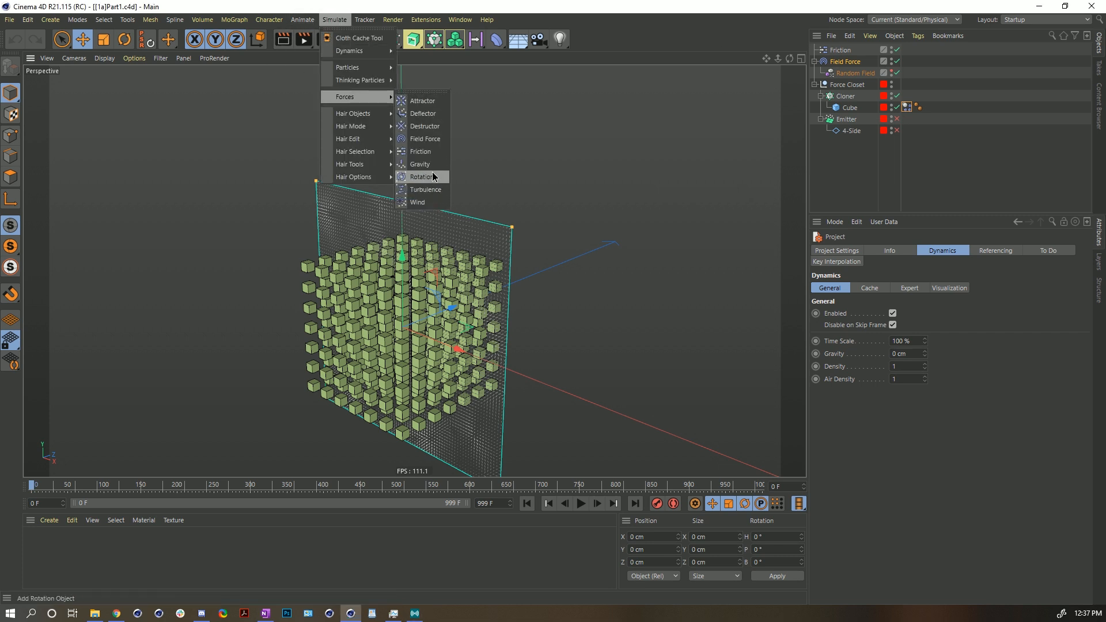
{"action": "left_click", "coordinate": [433, 104]}
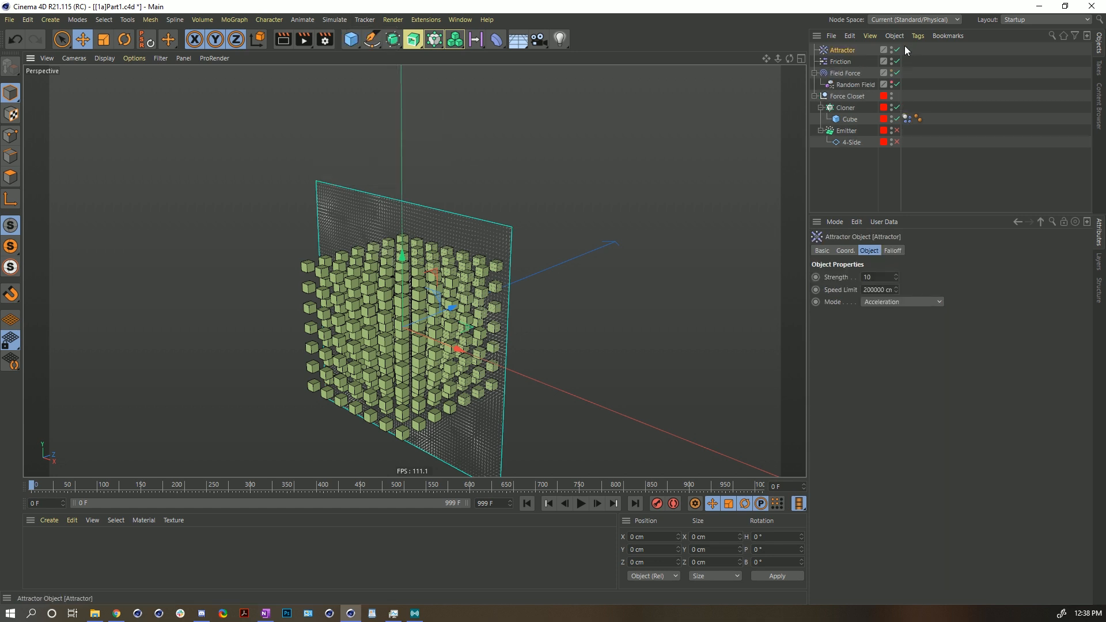
- Disable the Friction, Field Force and Cloner objects
{"action": "left_click", "coordinate": [897, 61]}
{"action": "left_click", "coordinate": [847, 60]}
{"action": "left_click", "coordinate": [896, 61]}
{"action": "left_click", "coordinate": [895, 73]}
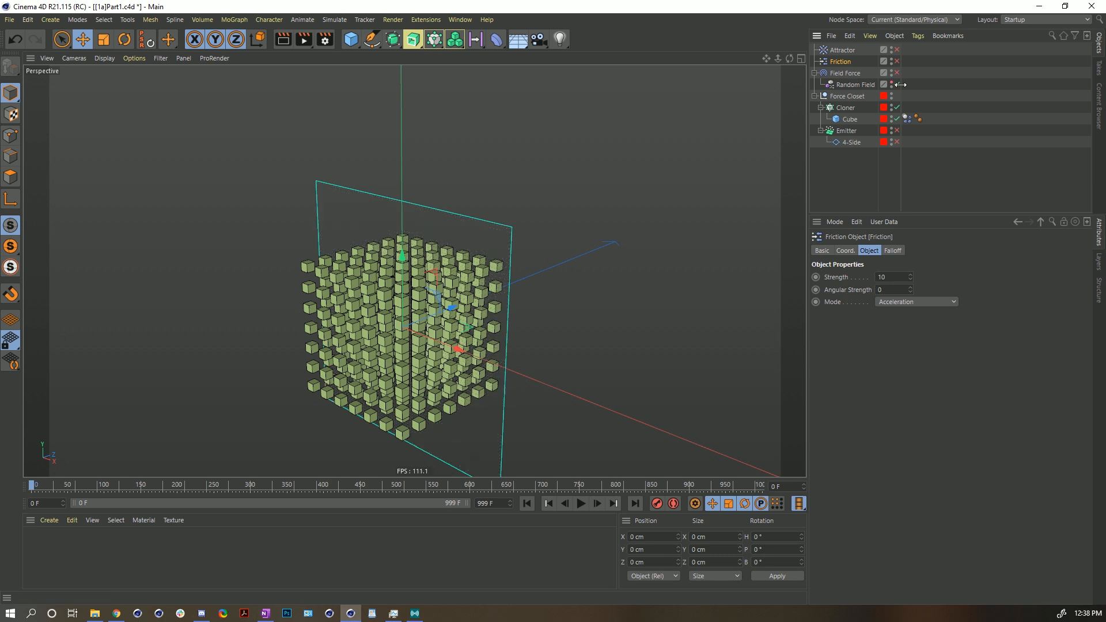
{"action": "left_click", "coordinate": [897, 119]}
- Set the Emitter's Birthrate Editor and Birthrate Renderer to 10000 and play the emission
{"action": "left_click", "coordinate": [848, 130]}
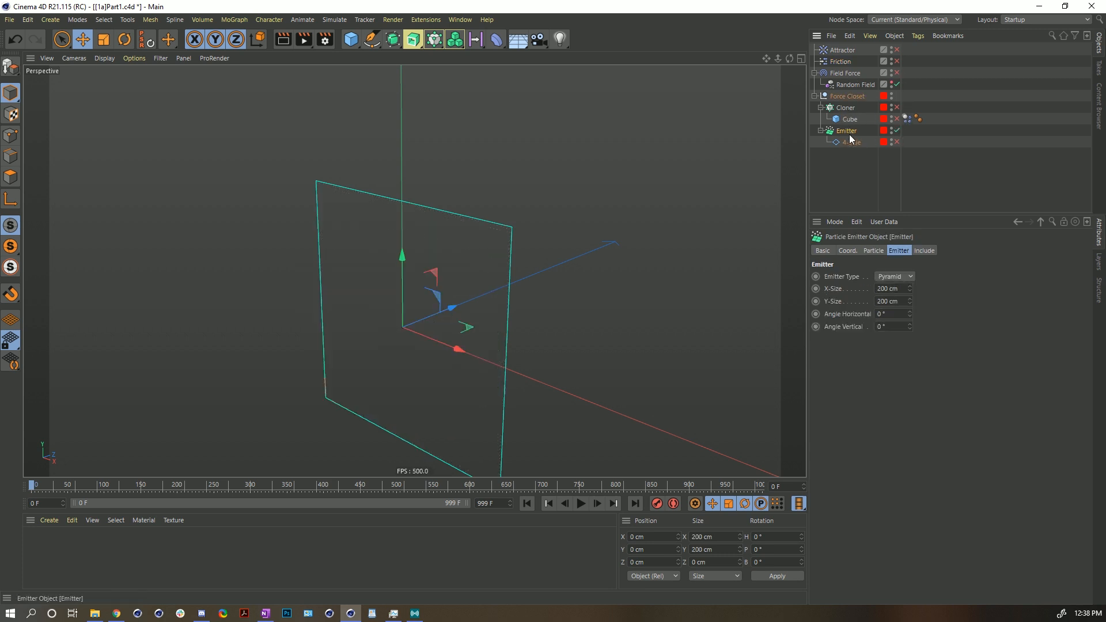
{"action": "left_click", "coordinate": [874, 251]}
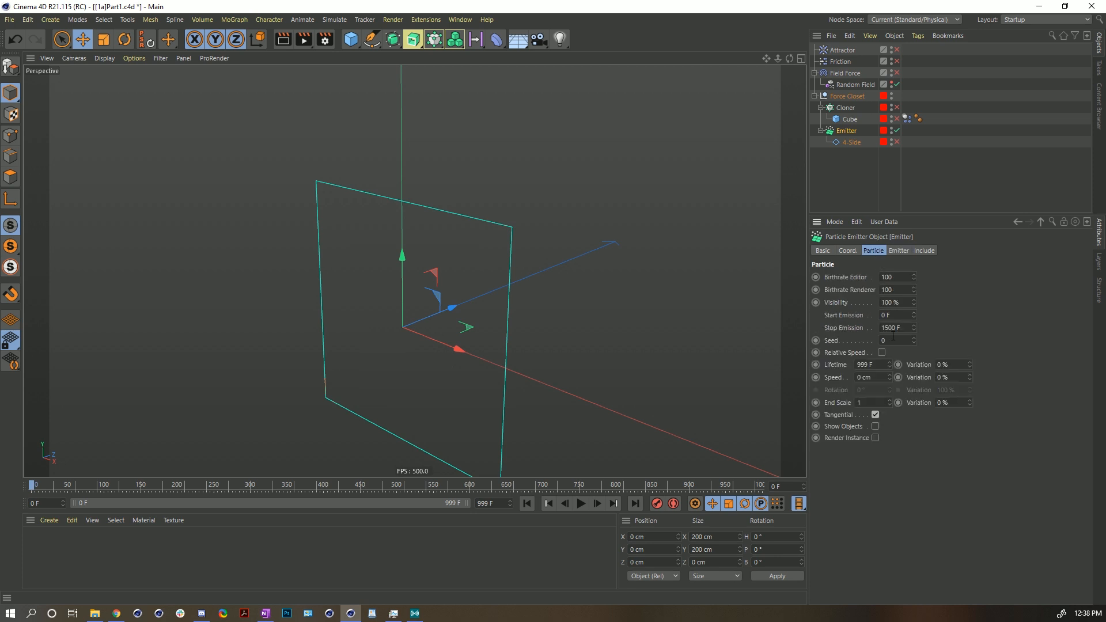
{"action": "left_click", "coordinate": [580, 504]}
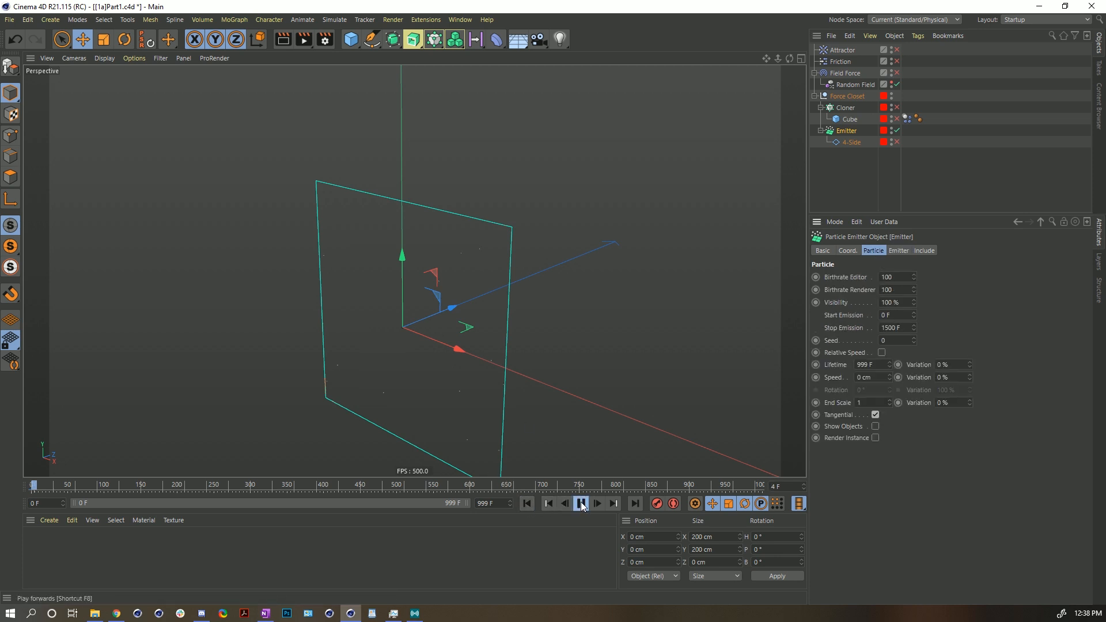
{"action": "left_click", "coordinate": [581, 504]}
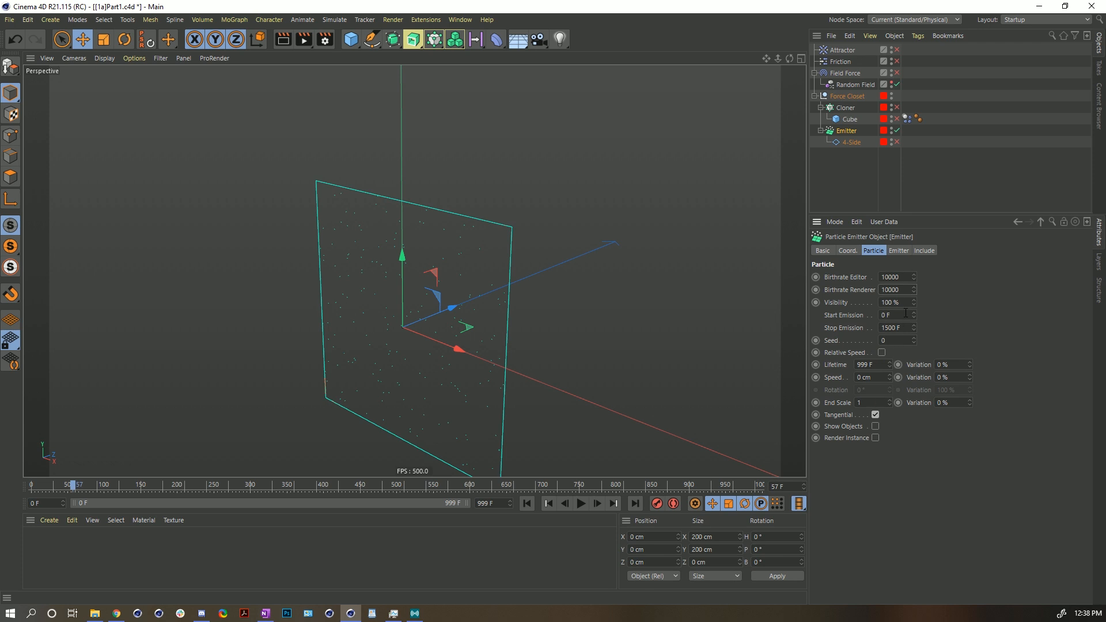
- Set the Emitter's Stop Emission to 5 F and replay from the start
{"action": "type", "text": "1"}
{"action": "left_click", "coordinate": [527, 503]}
{"action": "left_click", "coordinate": [581, 503]}
- Enable and select the Attractor, then play the attracted particles and rewind
{"action": "left_click_drag", "start_coordinate": [424, 340], "coordinate": [466, 309], "text": "alt"}
{"action": "left_click", "coordinate": [581, 504]}
{"action": "left_click", "coordinate": [897, 50]}
{"action": "left_click", "coordinate": [842, 50]}
{"action": "left_click", "coordinate": [526, 504]}
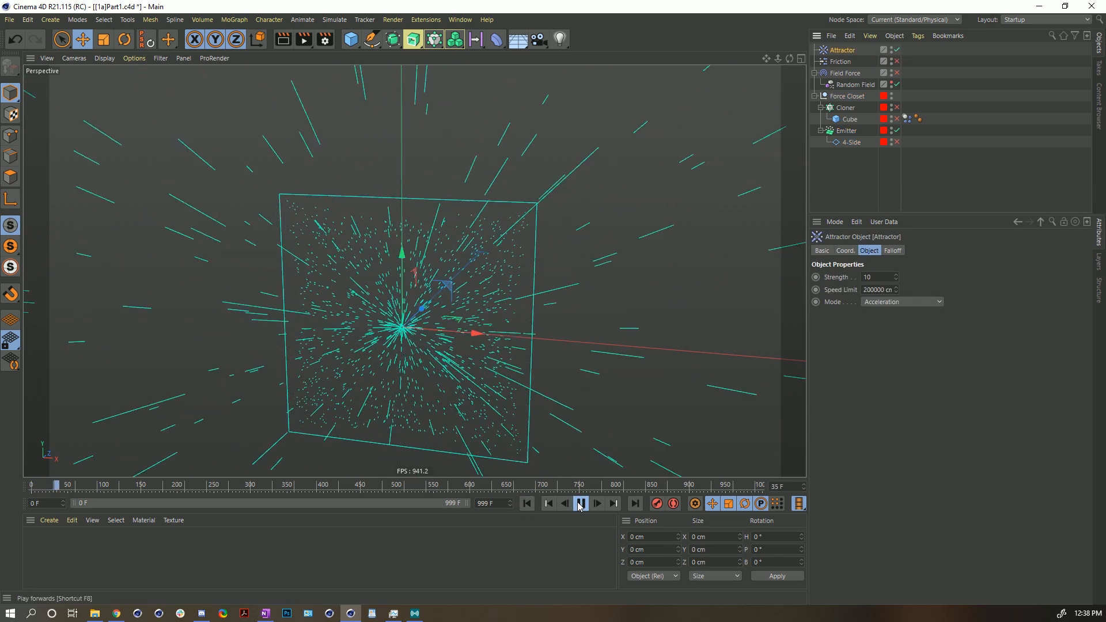
{"action": "left_click", "coordinate": [580, 504]}
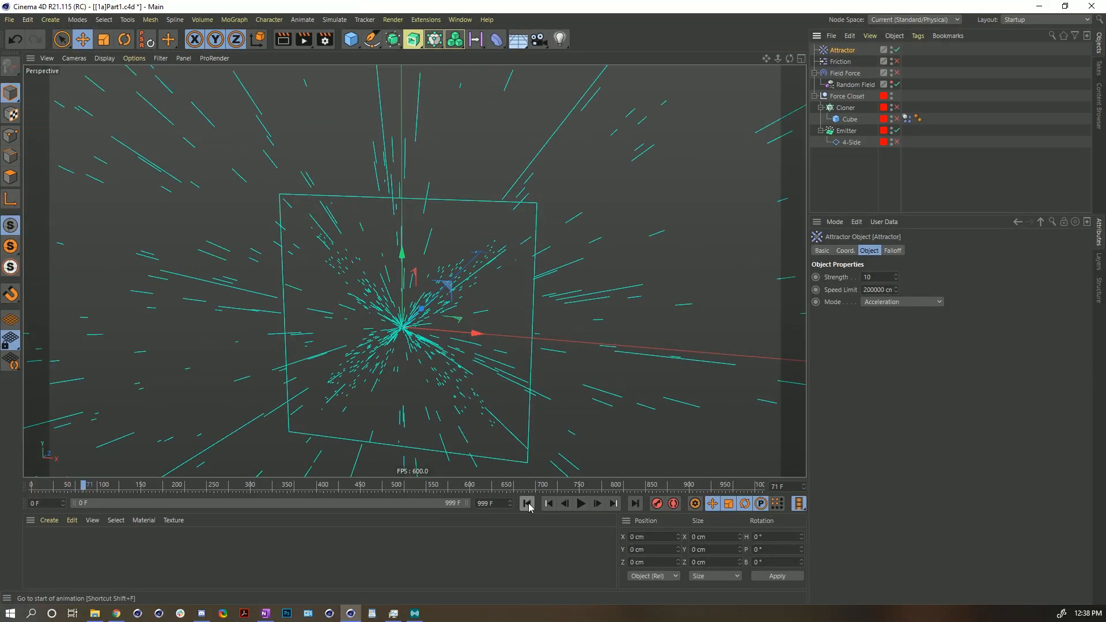
{"action": "left_click", "coordinate": [527, 504]}
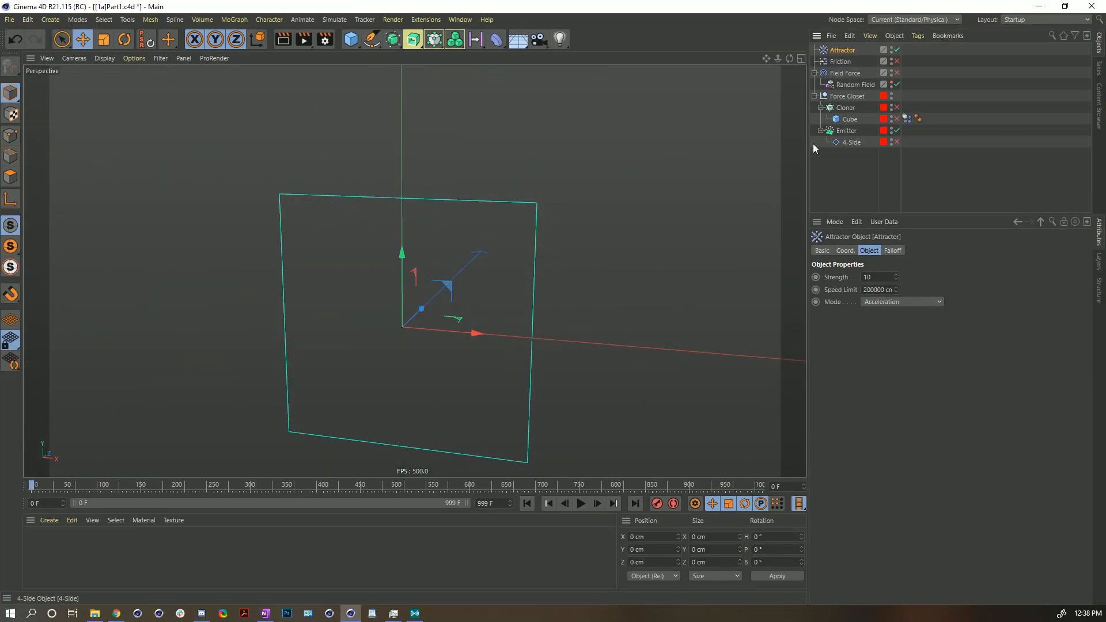
- Set the Emitter's X-Size and Y-Size to 500 cm
{"action": "left_click", "coordinate": [847, 131]}
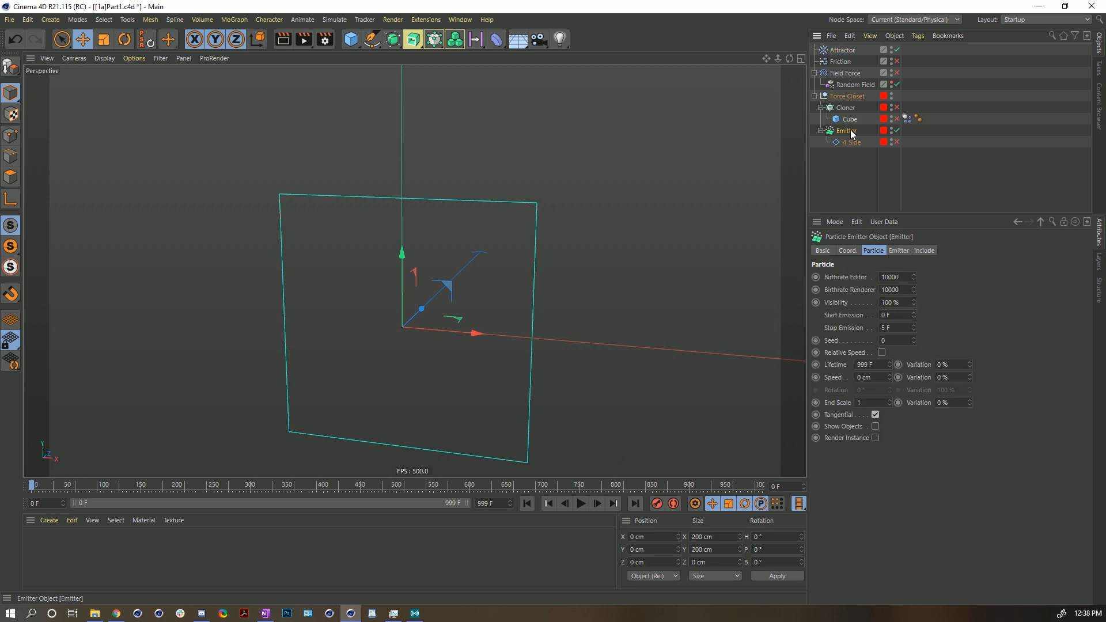
{"action": "left_click", "coordinate": [899, 251]}
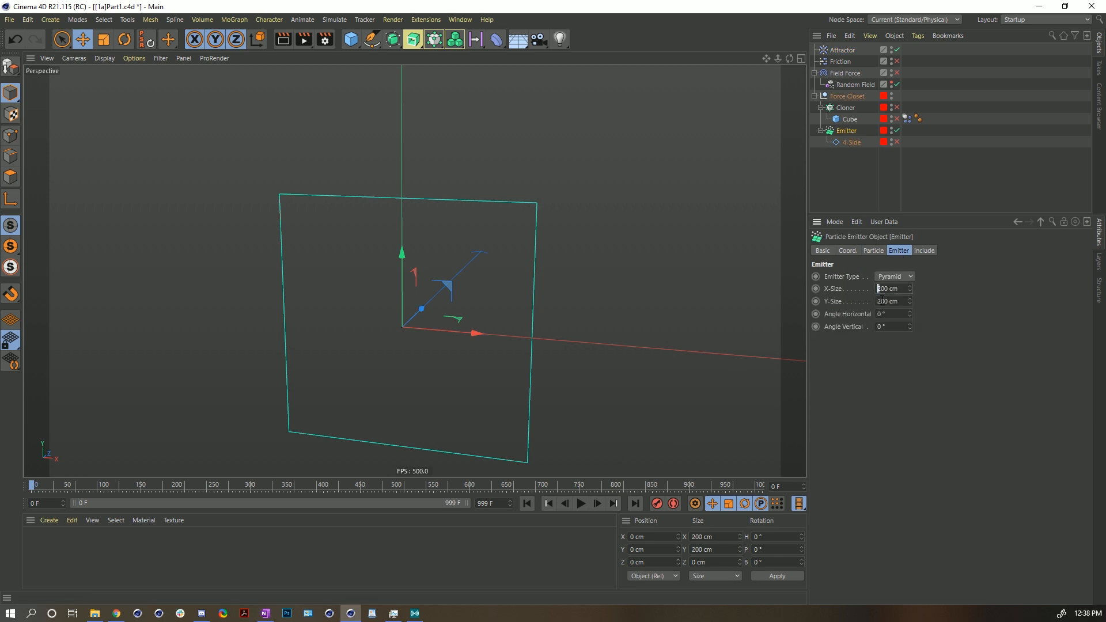
{"action": "type", "text": "5"}
{"action": "left_click_drag", "start_coordinate": [882, 301], "coordinate": [873, 304]}
{"action": "type", "text": "5"}
{"action": "key", "text": "Return"}
{"action": "scroll", "coordinate": [523, 300], "scroll_direction": "down", "scroll_amount": 4}
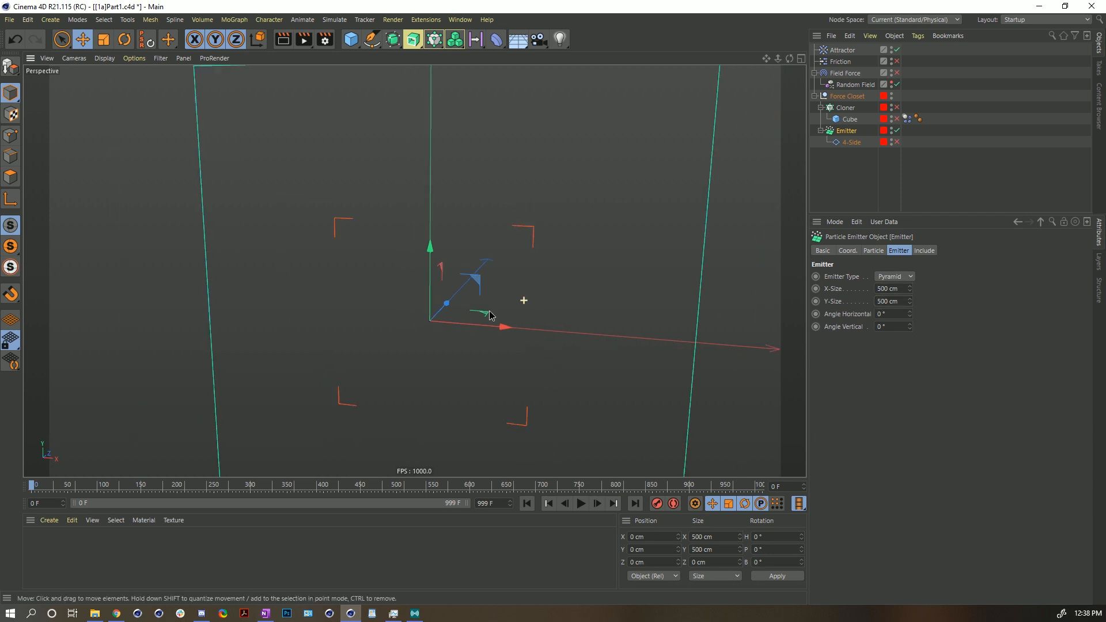
- Select the Attractor and play, pause and rewind the particle simulation
{"action": "left_click", "coordinate": [842, 50]}
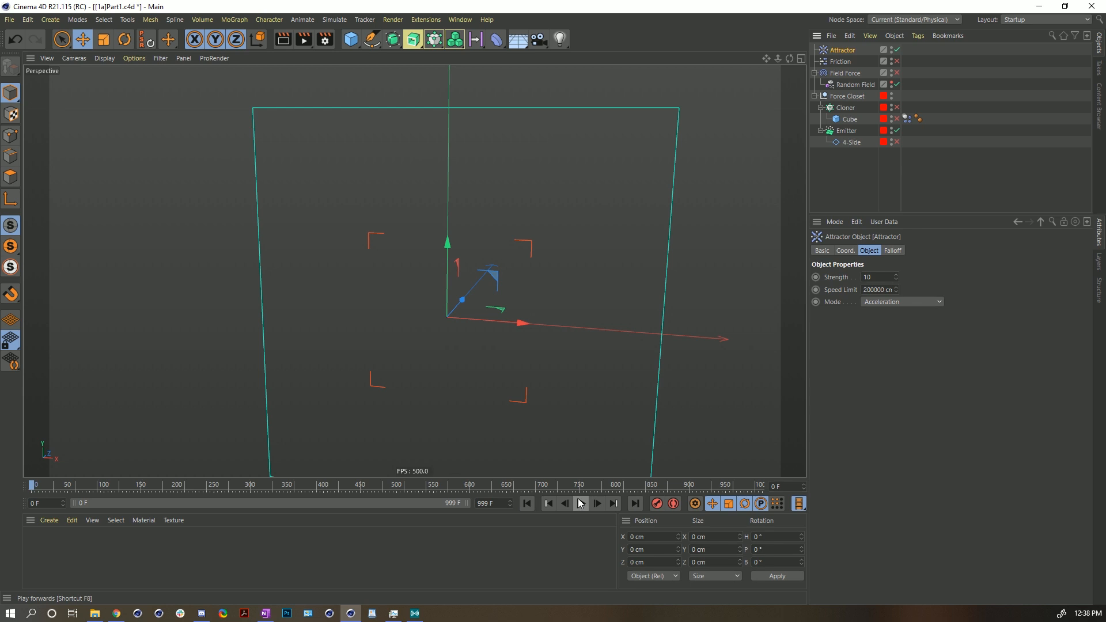
{"action": "left_click", "coordinate": [580, 503]}
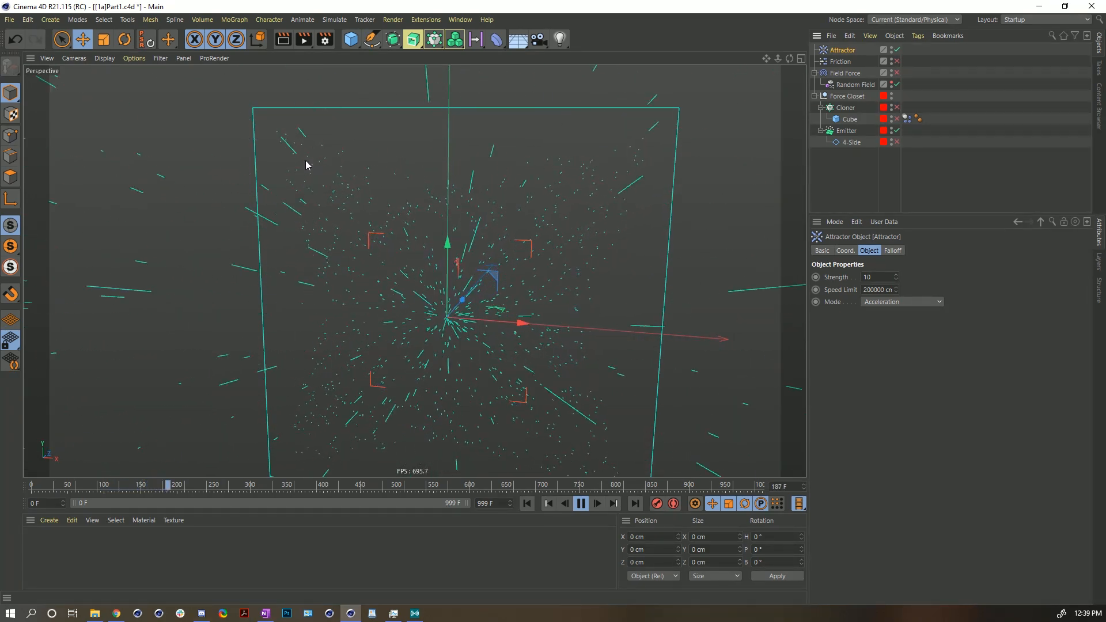
{"action": "left_click", "coordinate": [581, 504]}
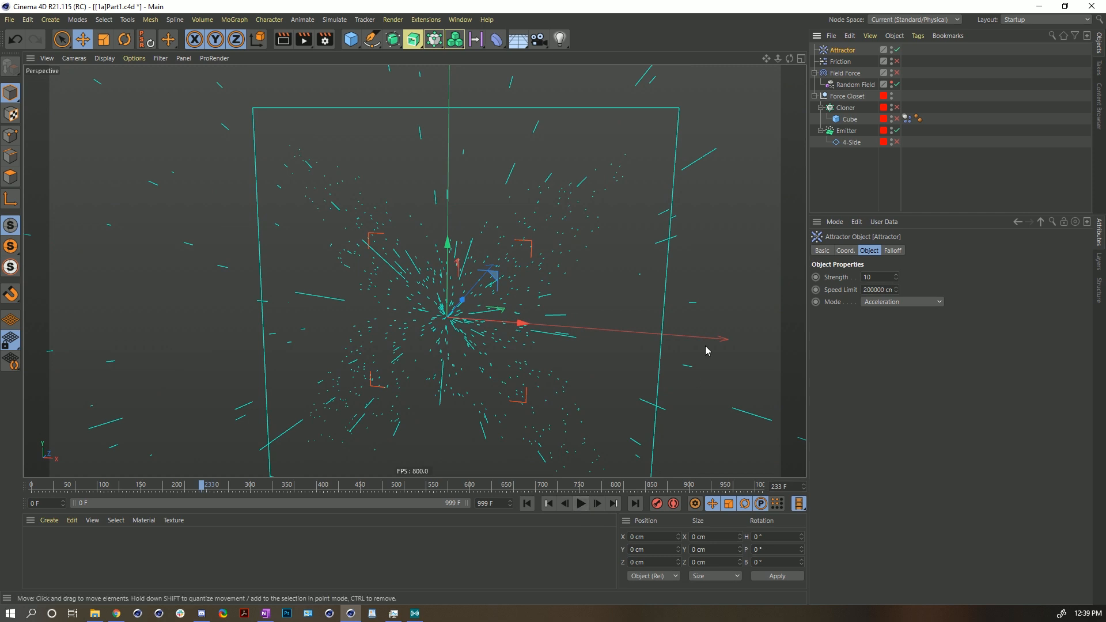
{"action": "left_click", "coordinate": [527, 504]}
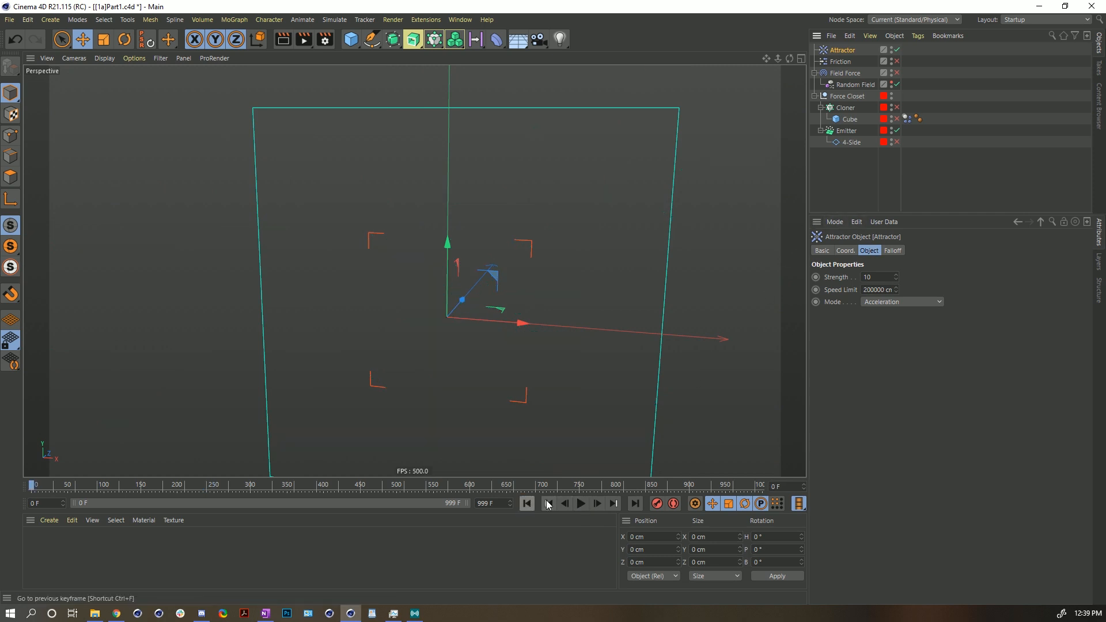
{"action": "left_click", "coordinate": [580, 504]}
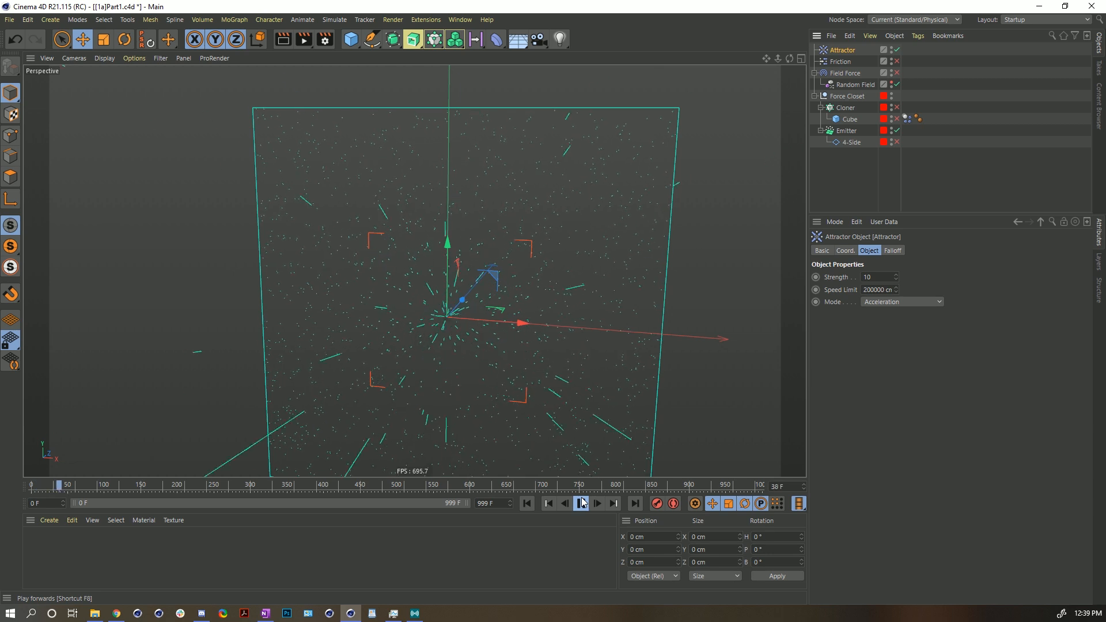
{"action": "left_click", "coordinate": [582, 502]}
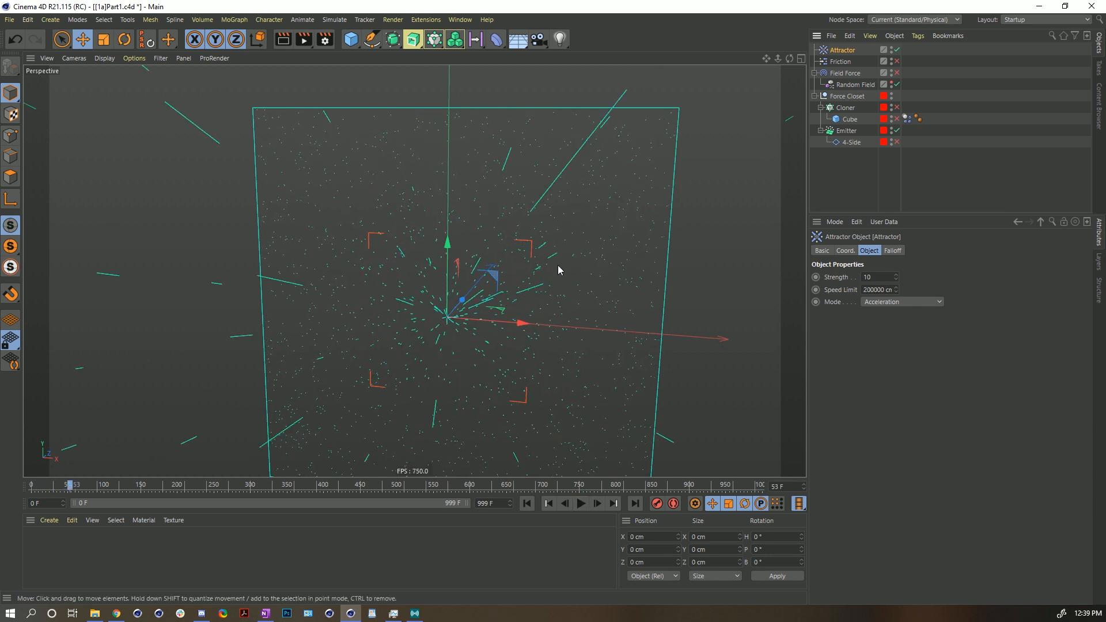
{"action": "left_click", "coordinate": [582, 504]}
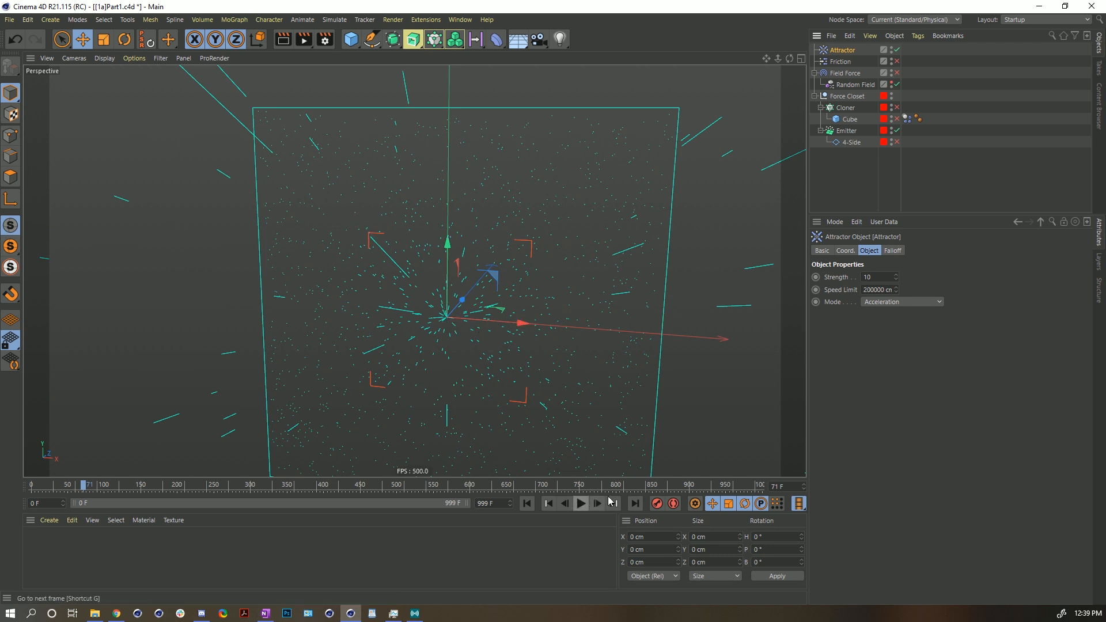
- Open the Attractor's Falloff settings and replay the simulation from the start
{"action": "left_click", "coordinate": [892, 251]}
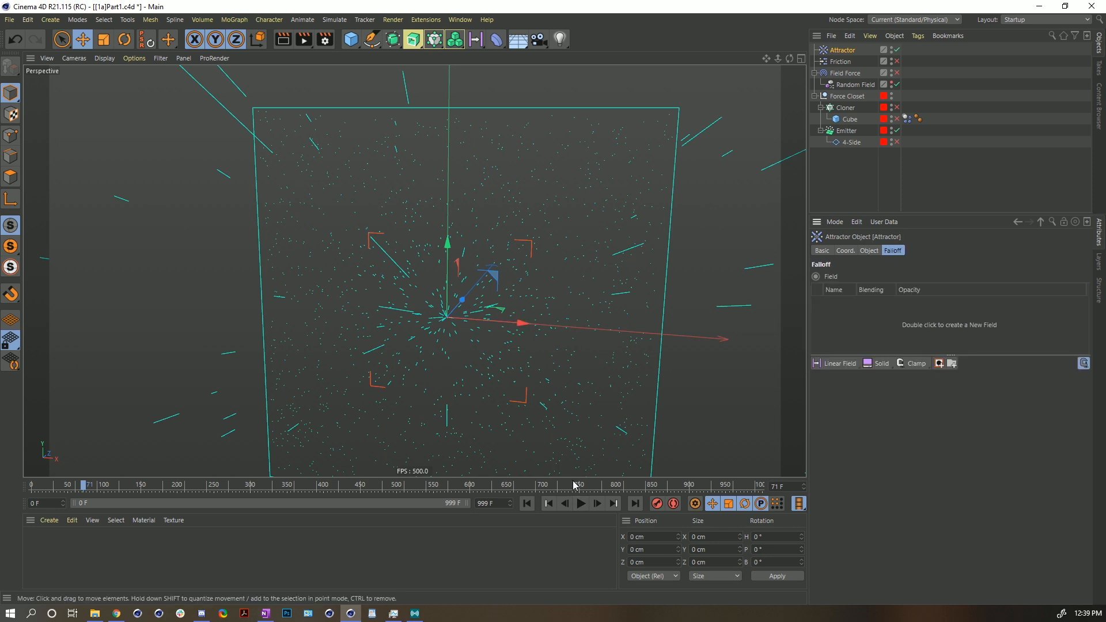
{"action": "left_click", "coordinate": [526, 504]}
{"action": "left_click", "coordinate": [583, 504]}
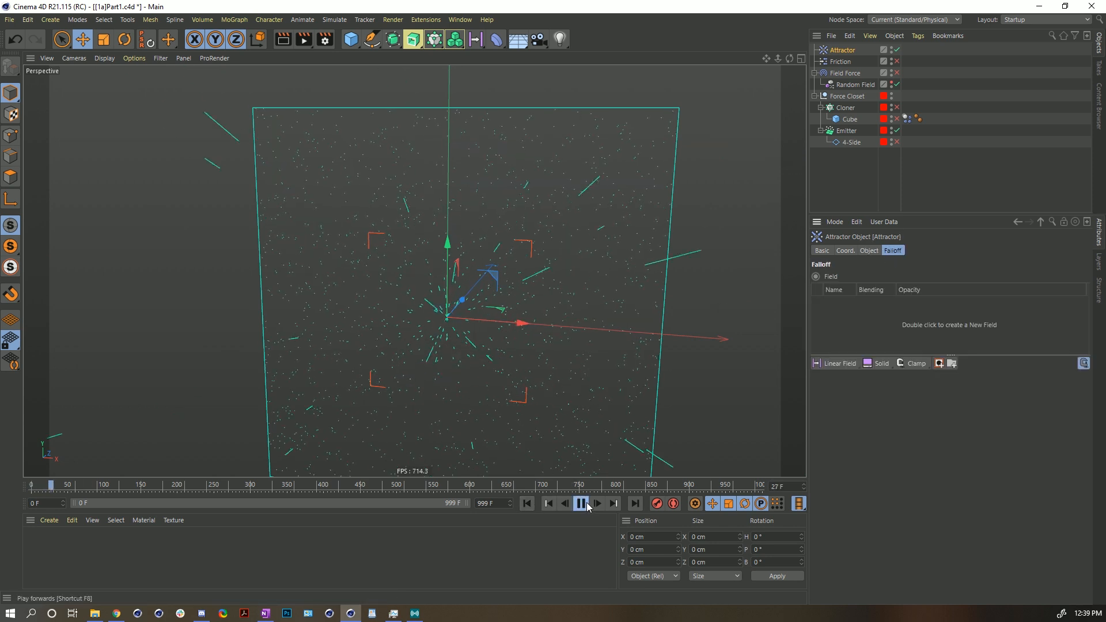
{"action": "left_click", "coordinate": [587, 503]}
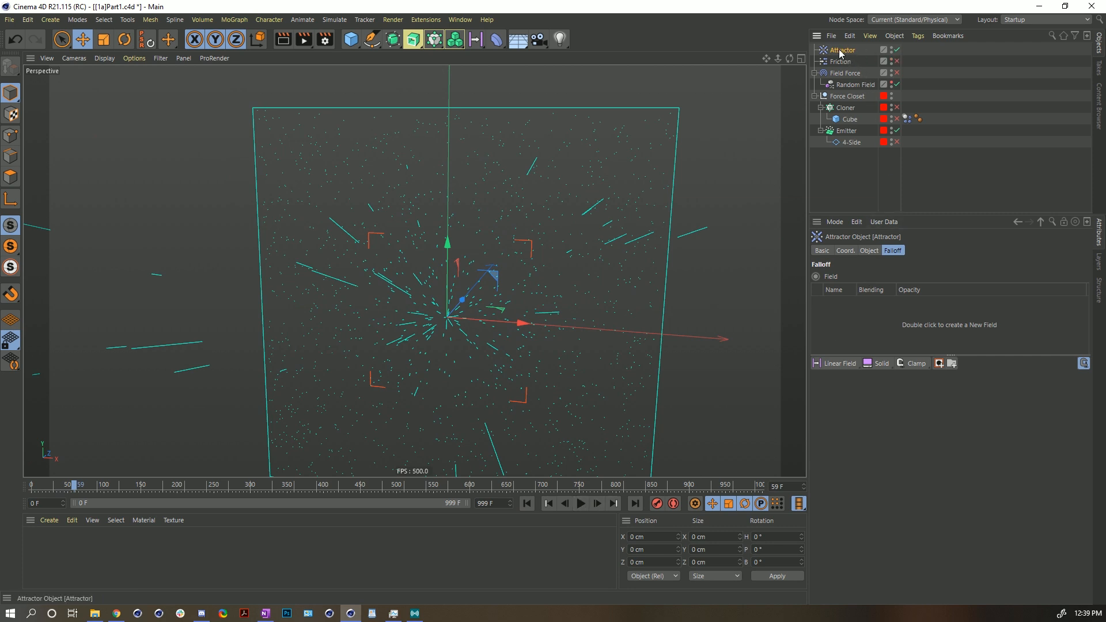
- Delete the Attractor and re-enable the Field Force
{"action": "key", "text": "Delete"}
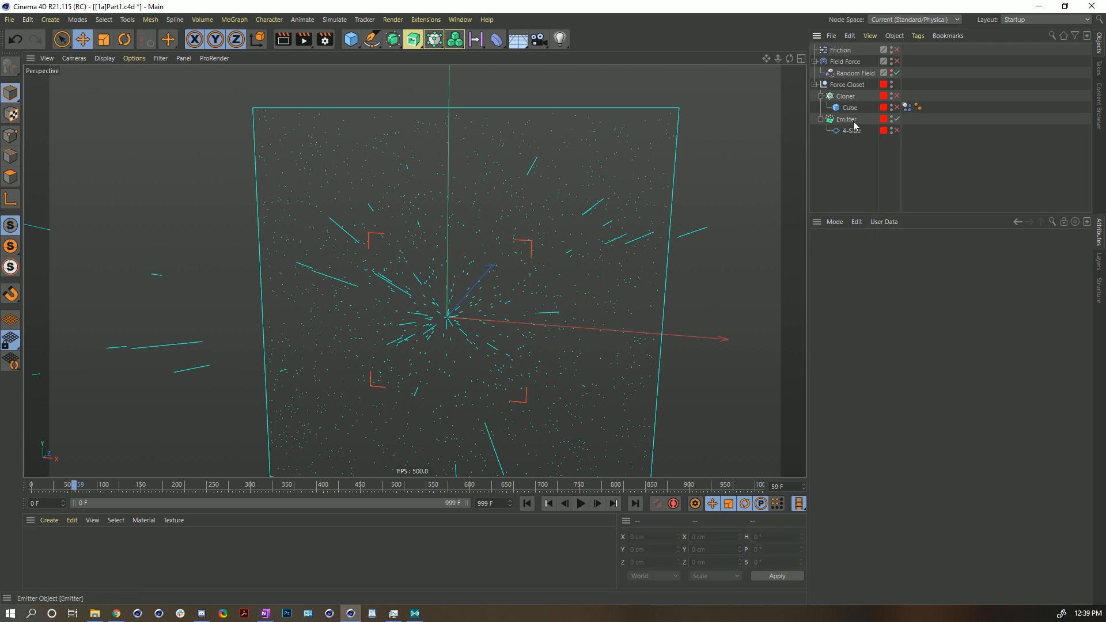
{"action": "left_click", "coordinate": [897, 61]}
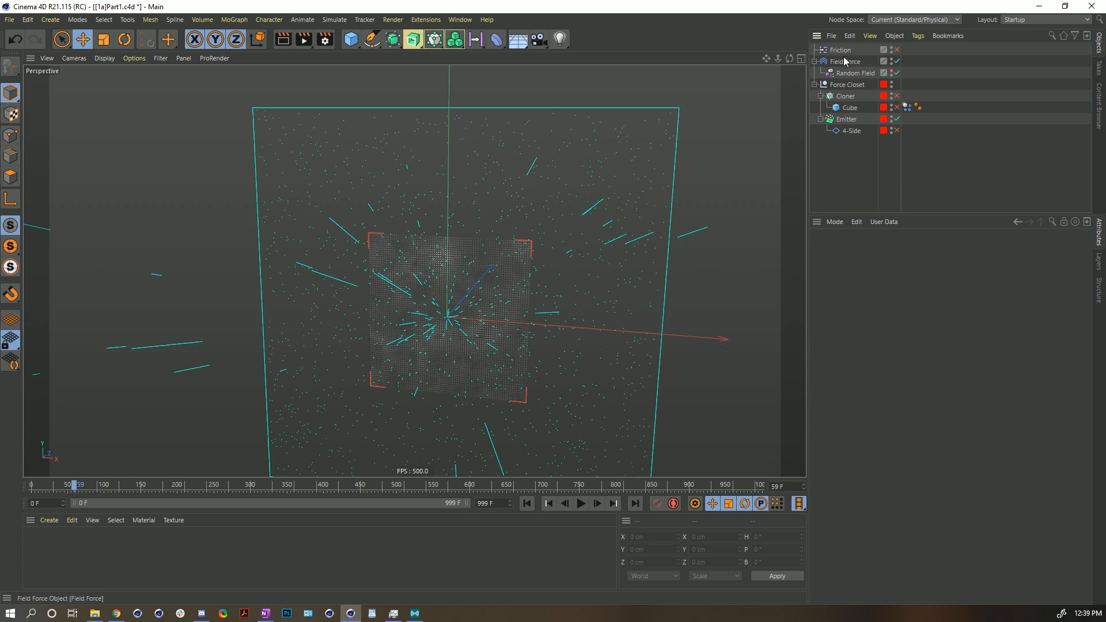
- Select the Emitter and set its X-Size and Y-Size to 200 cm
{"action": "left_click", "coordinate": [848, 119]}
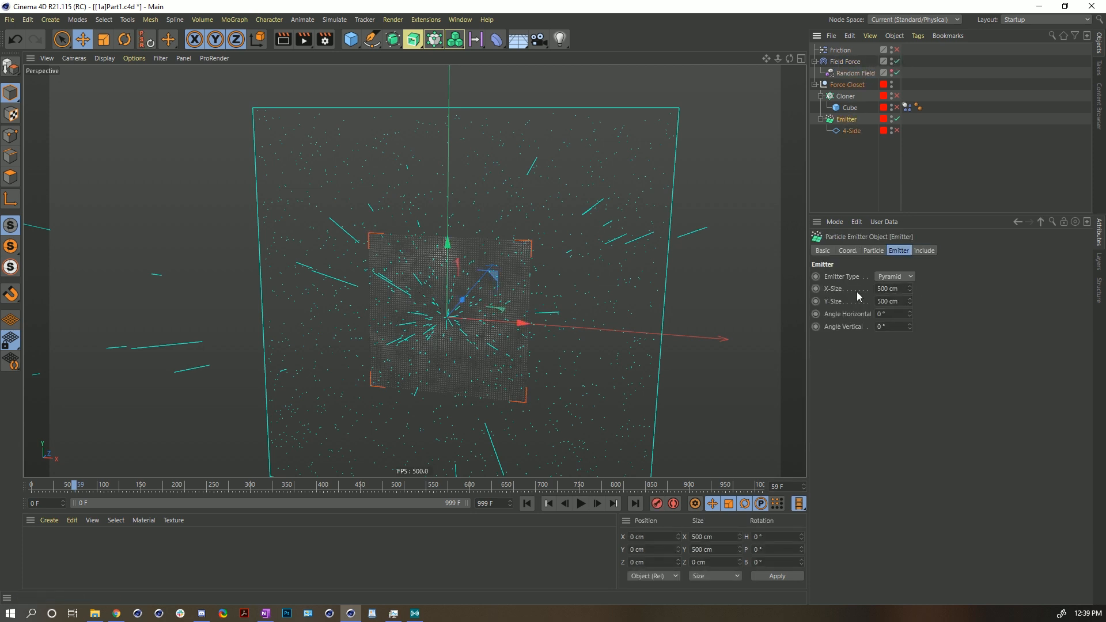
{"action": "left_click_drag", "start_coordinate": [909, 288], "coordinate": [908, 300]}
{"action": "left_click", "coordinate": [880, 303]}
{"action": "key", "text": "BackSpace"}
{"action": "type", "text": "2"}
{"action": "key", "text": "Return"}
{"action": "scroll", "coordinate": [471, 318], "scroll_direction": "up", "scroll_amount": 5}
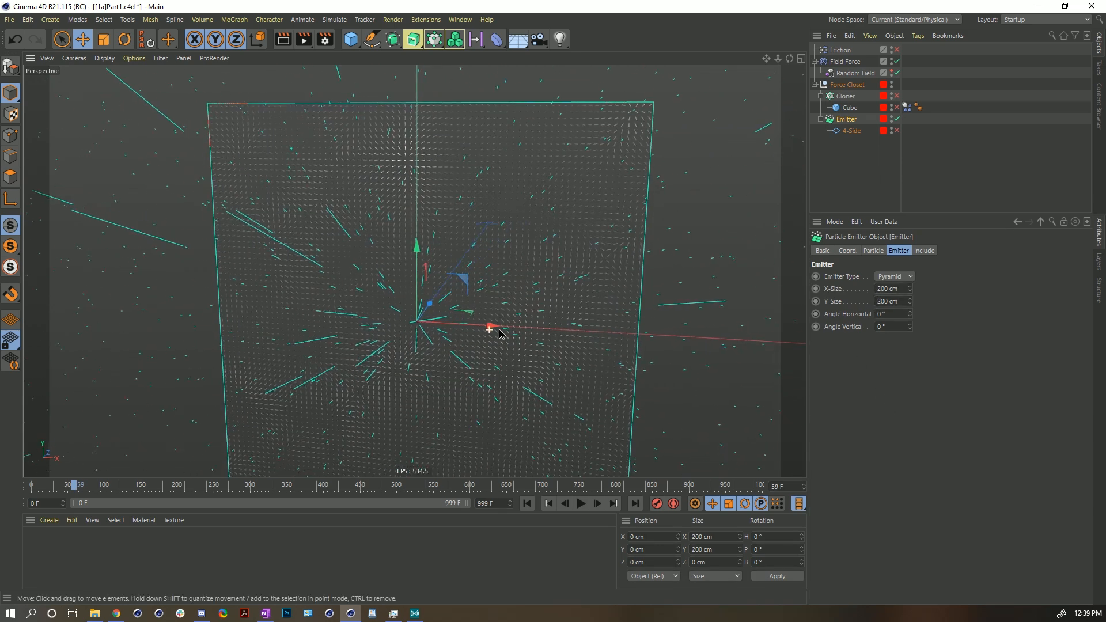
- Set the Field Force's vector display Length As to Line Length with a Scale Displayed Length of 1
{"action": "left_click", "coordinate": [846, 62]}
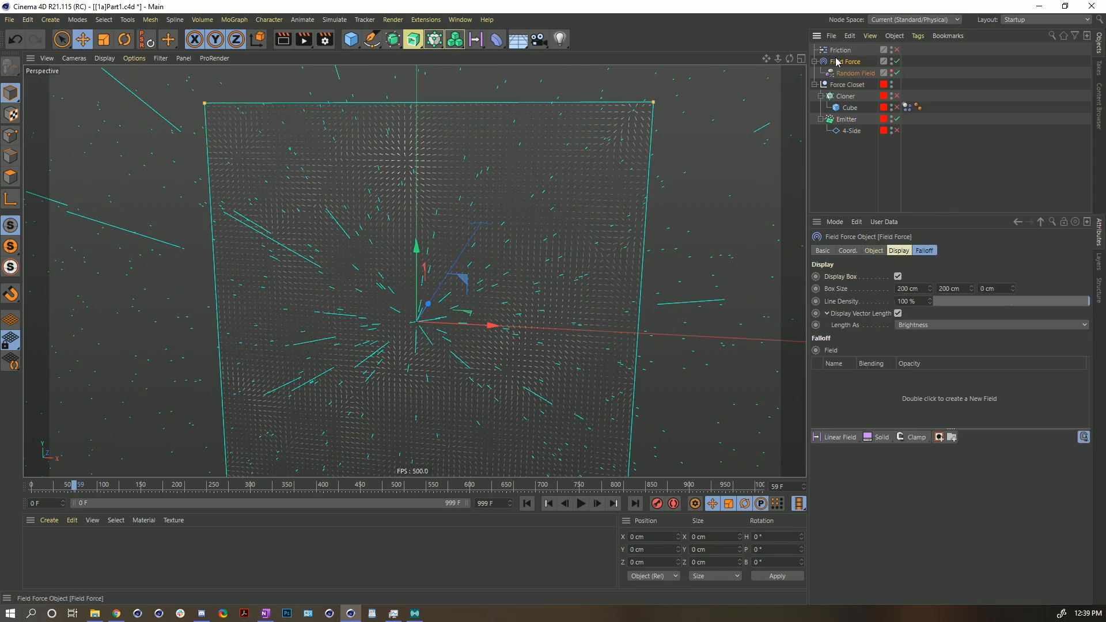
{"action": "left_click", "coordinate": [925, 251]}
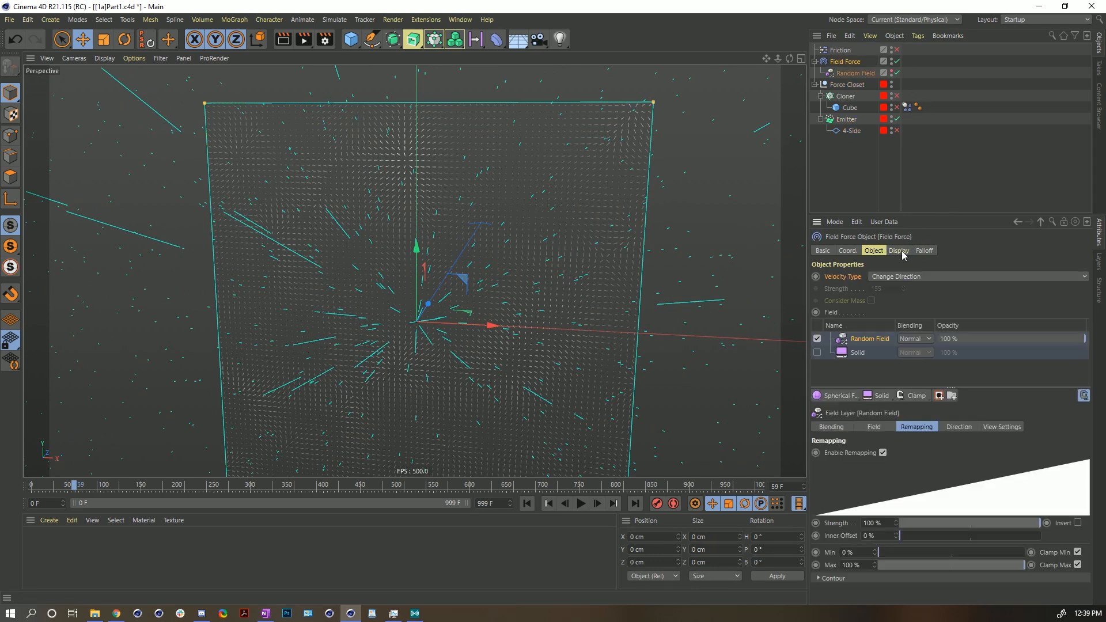
{"action": "left_click", "coordinate": [900, 252]}
{"action": "left_click", "coordinate": [909, 325]}
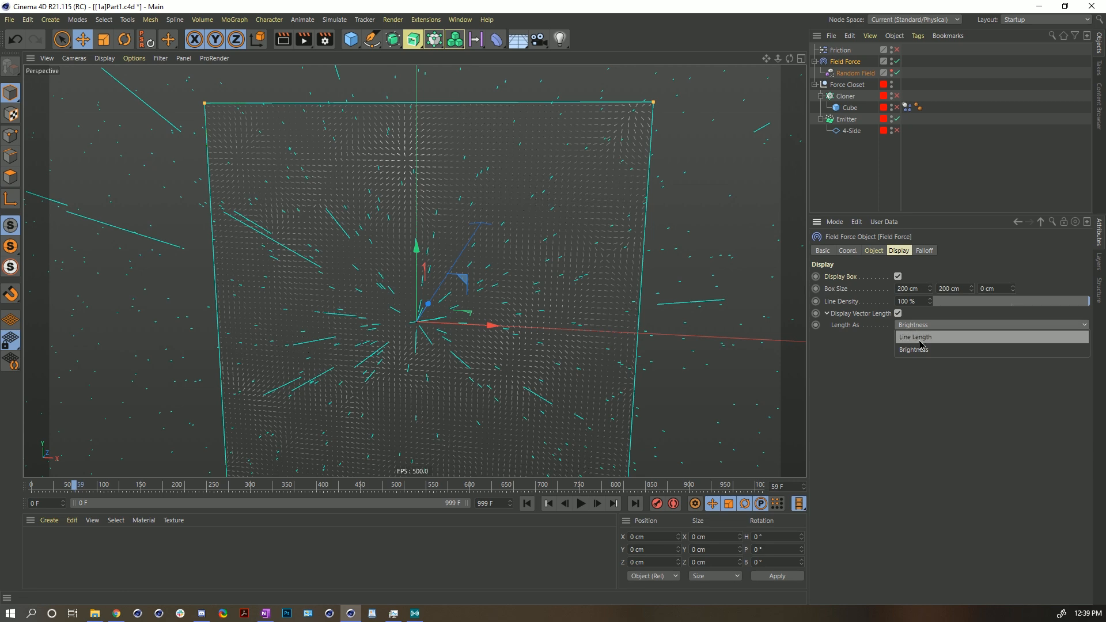
{"action": "left_click", "coordinate": [919, 342]}
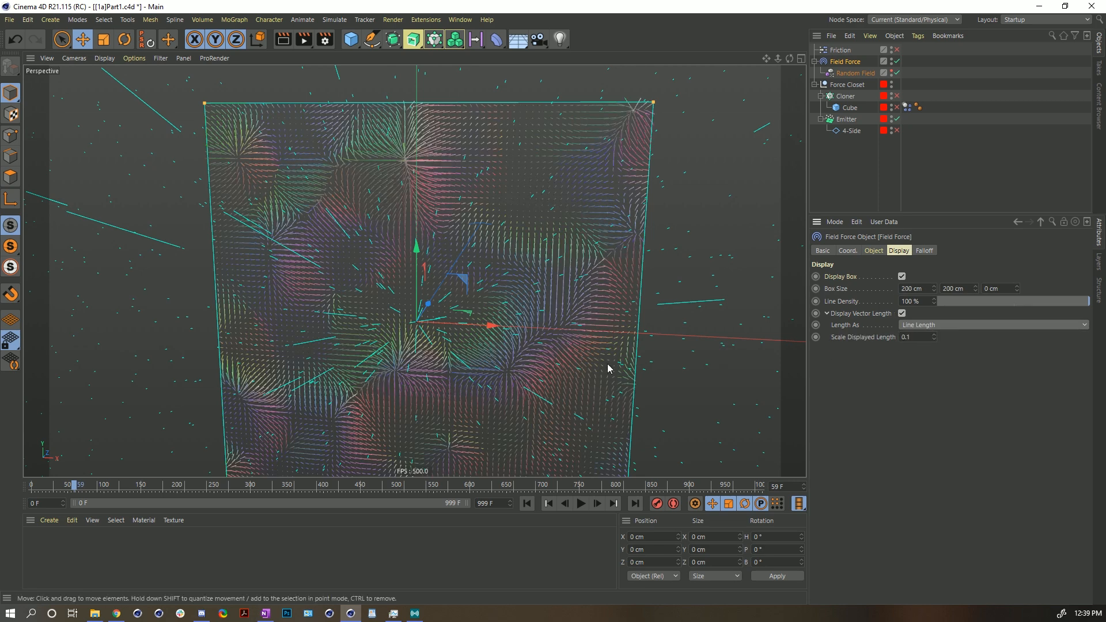
{"action": "left_click", "coordinate": [934, 335]}
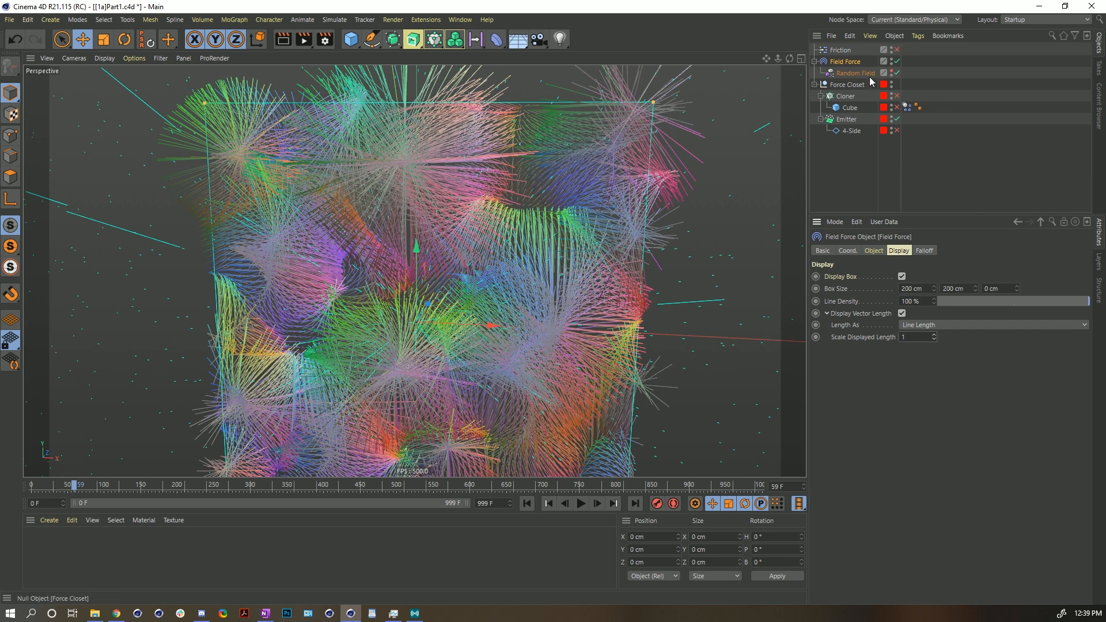
- Disable the Random Field layer in the Field Force's field list and rewind to the start
{"action": "left_click", "coordinate": [871, 250]}
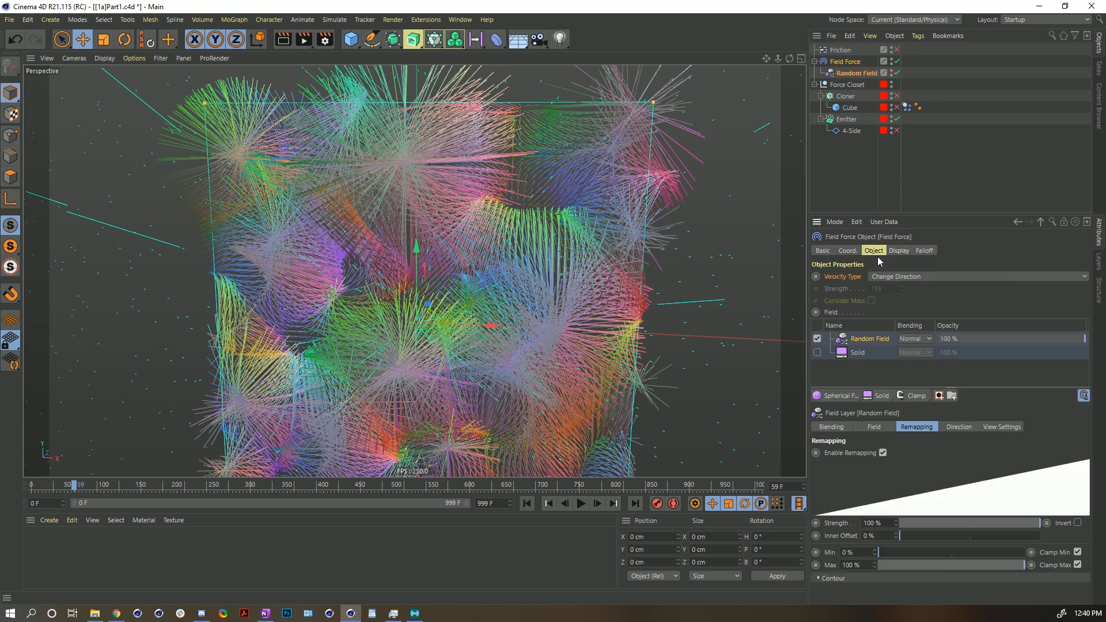
{"action": "left_click", "coordinate": [816, 339]}
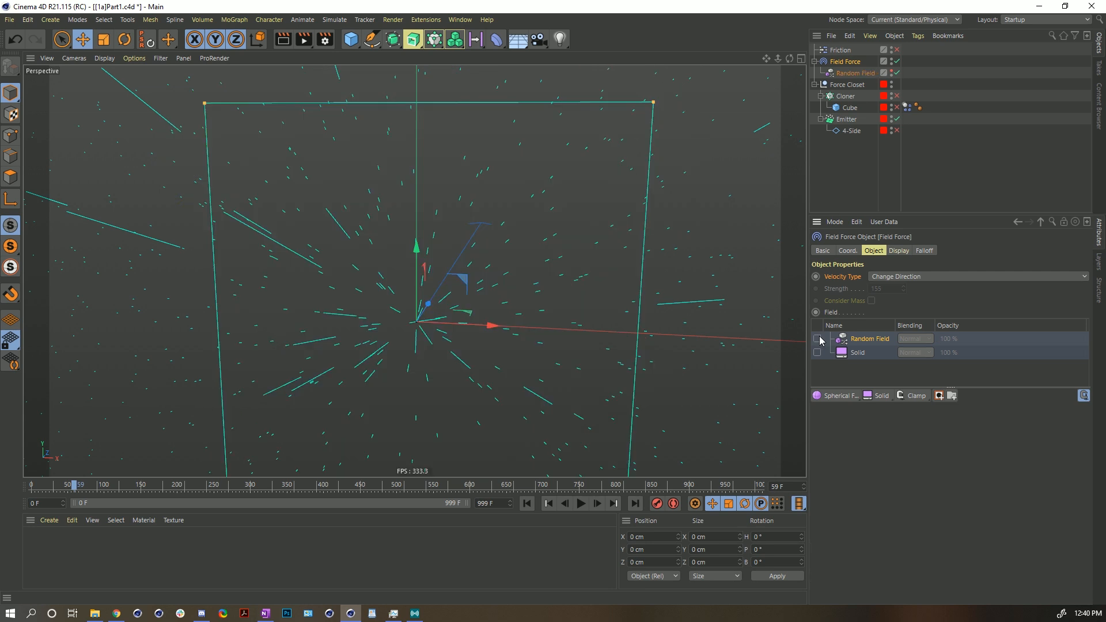
{"action": "left_click", "coordinate": [527, 503]}
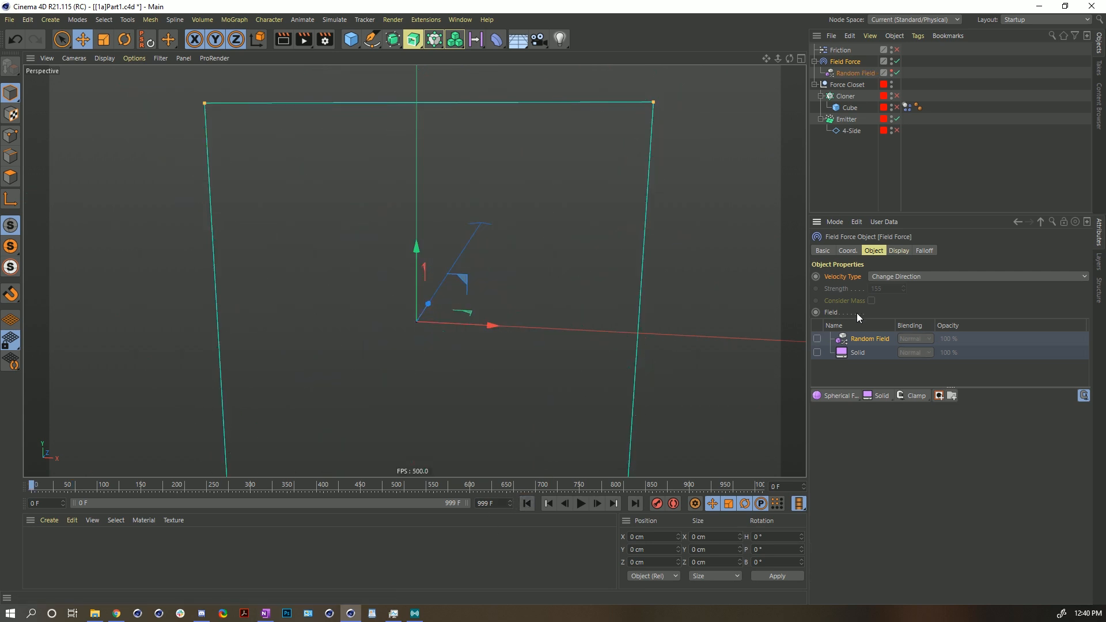
- Add a Spherical Field layer to the Field Force and set its blending to Normal
{"action": "left_click", "coordinate": [838, 395]}
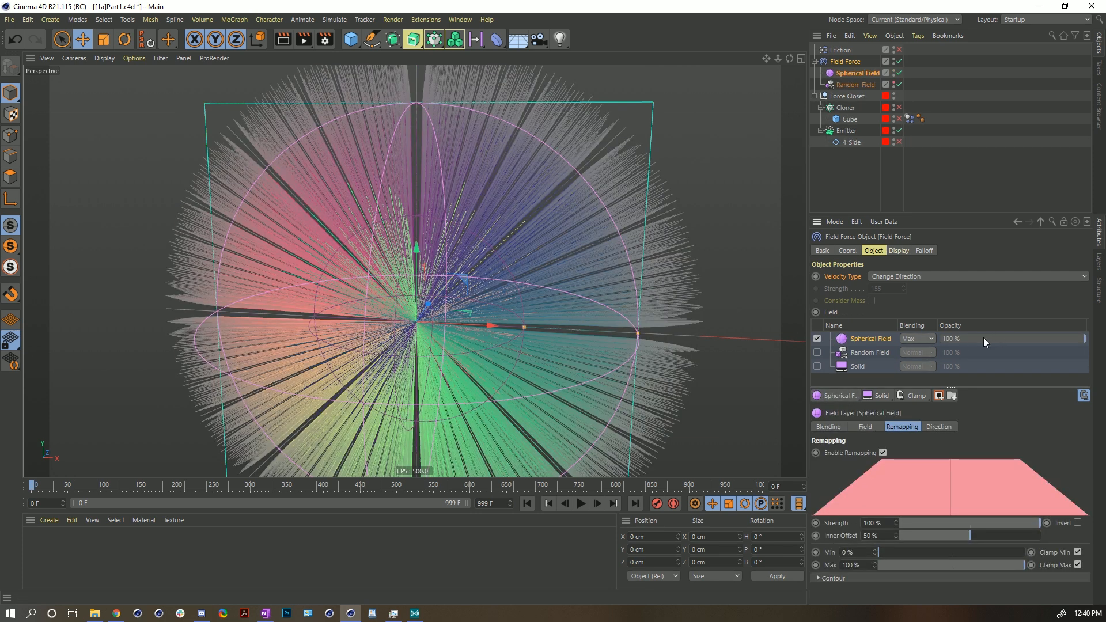
{"action": "left_click", "coordinate": [910, 339]}
{"action": "left_click", "coordinate": [919, 357]}
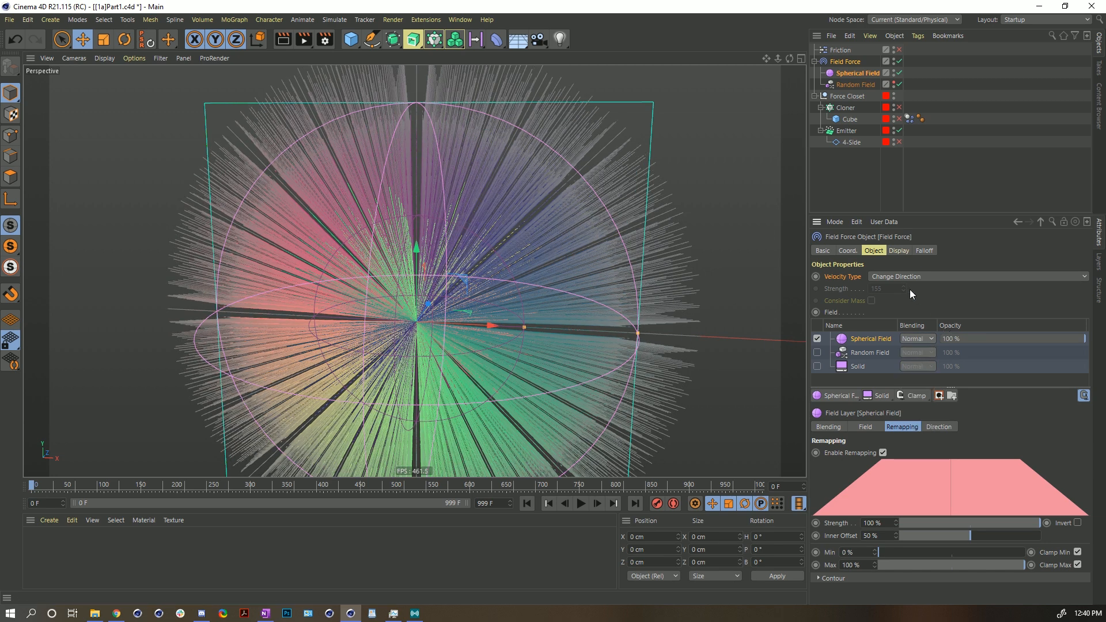
{"action": "mouse_move", "coordinate": [422, 304]}
{"action": "left_mouse_down", "text": "alt"}
{"action": "mouse_move", "coordinate": [395, 302]}
{"action": "mouse_move", "coordinate": [404, 303]}
{"action": "left_mouse_up", "text": "alt"}
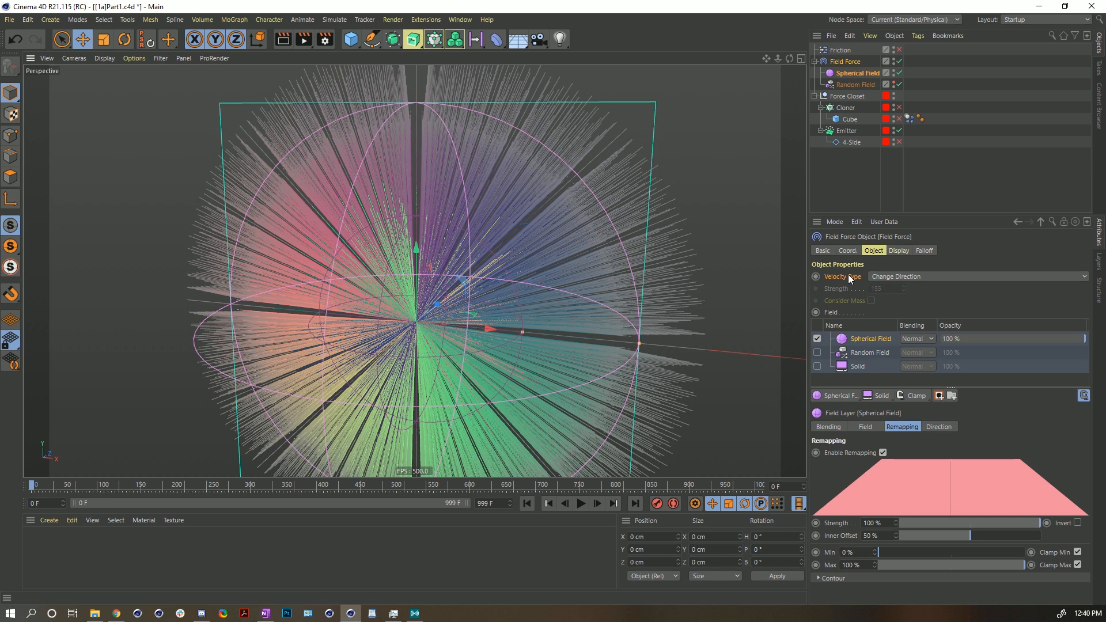
- Set the Field Force's Velocity Type to Add to Velocity and reset its Strength to 5
{"action": "left_click", "coordinate": [874, 277]}
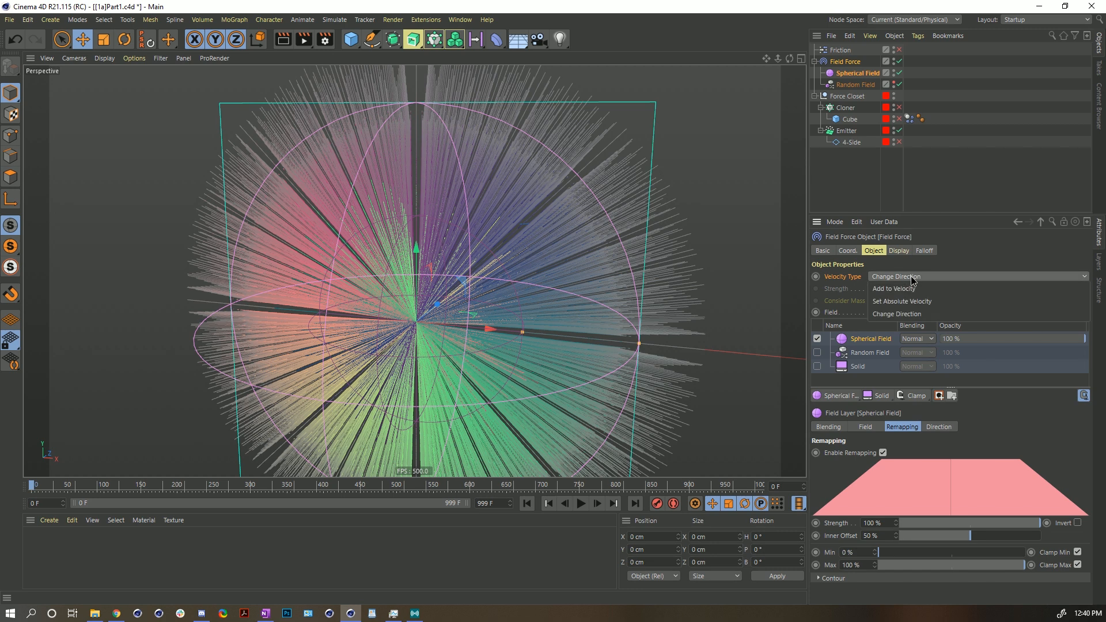
{"action": "left_click", "coordinate": [911, 289]}
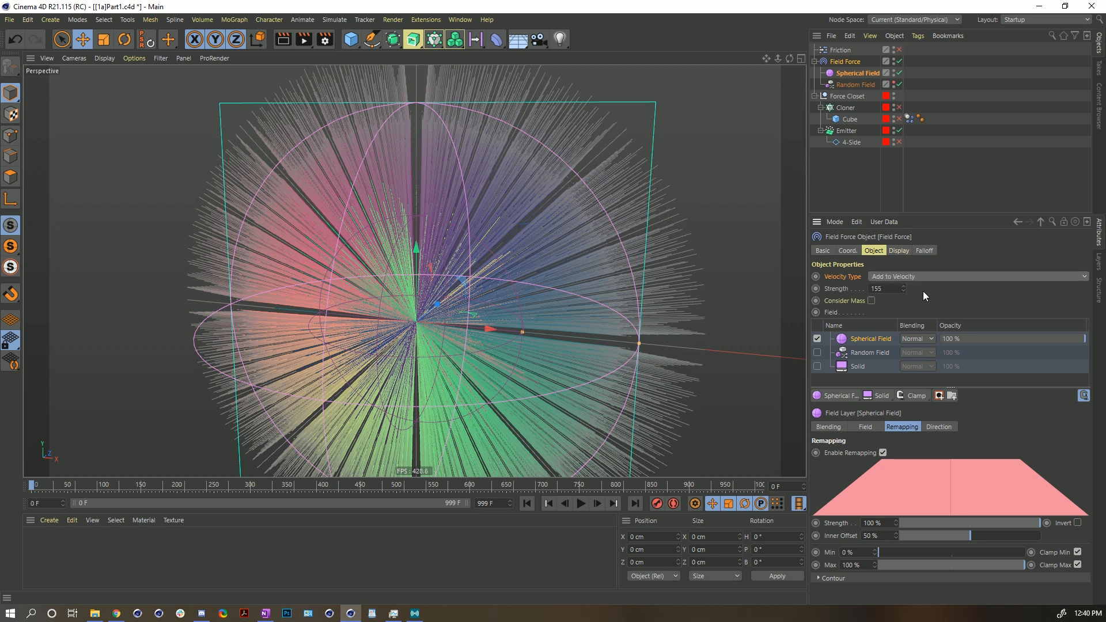
{"action": "left_click", "coordinate": [841, 289]}
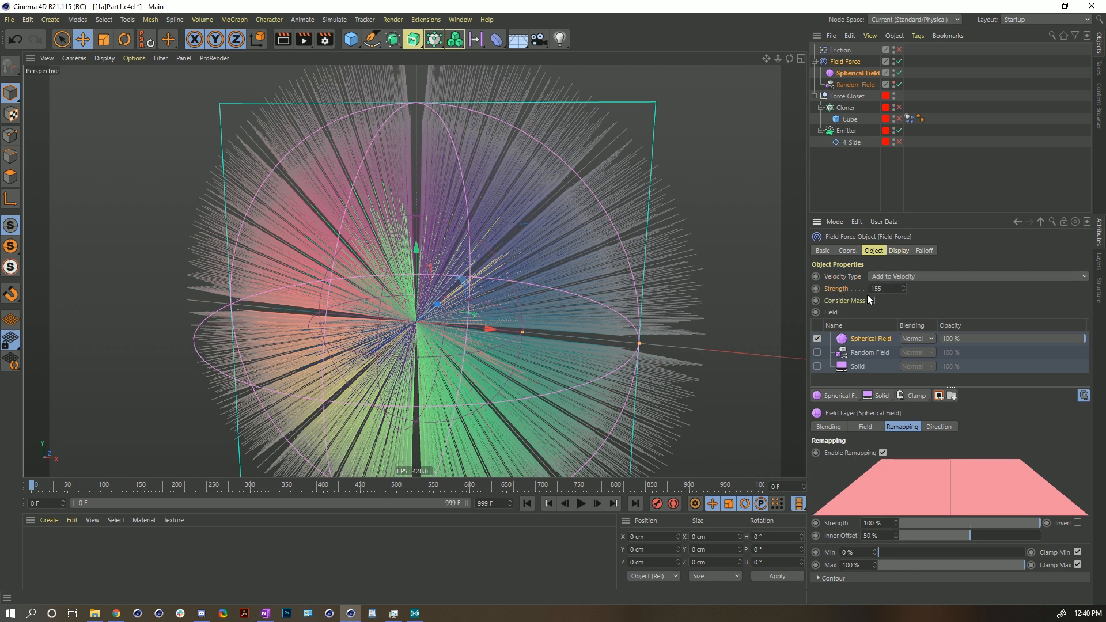
{"action": "right_click", "coordinate": [905, 288]}
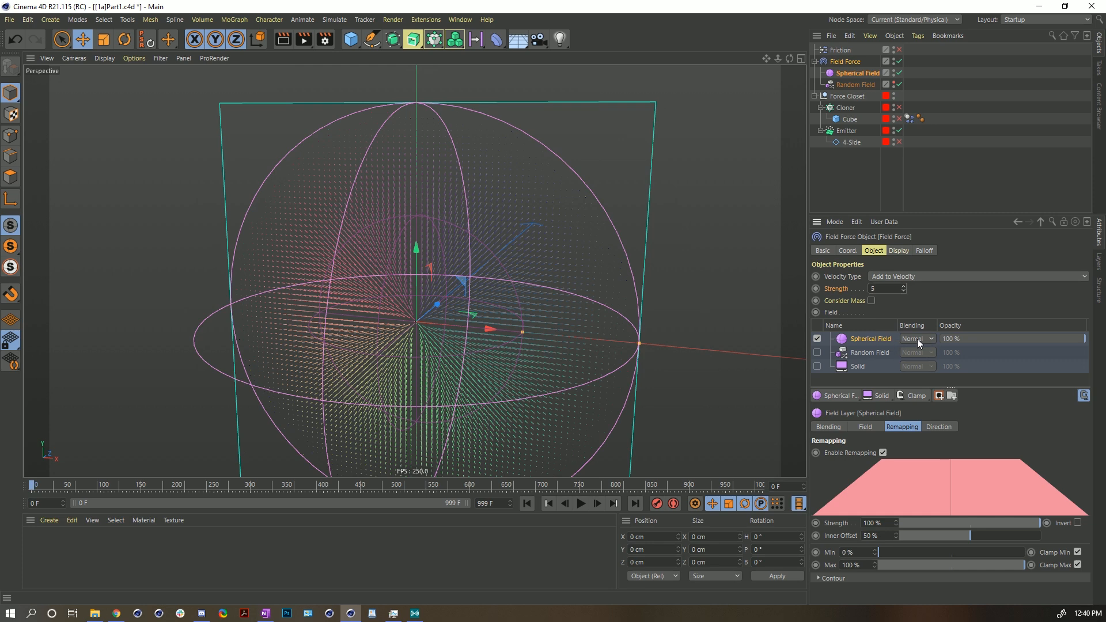
- Play the particle simulation while switching the Field Force off and back on, then pause
{"action": "middle_click_drag", "start_coordinate": [410, 323], "coordinate": [437, 271], "text": "alt"}
{"action": "left_click_drag", "start_coordinate": [438, 272], "coordinate": [454, 271], "text": "alt"}
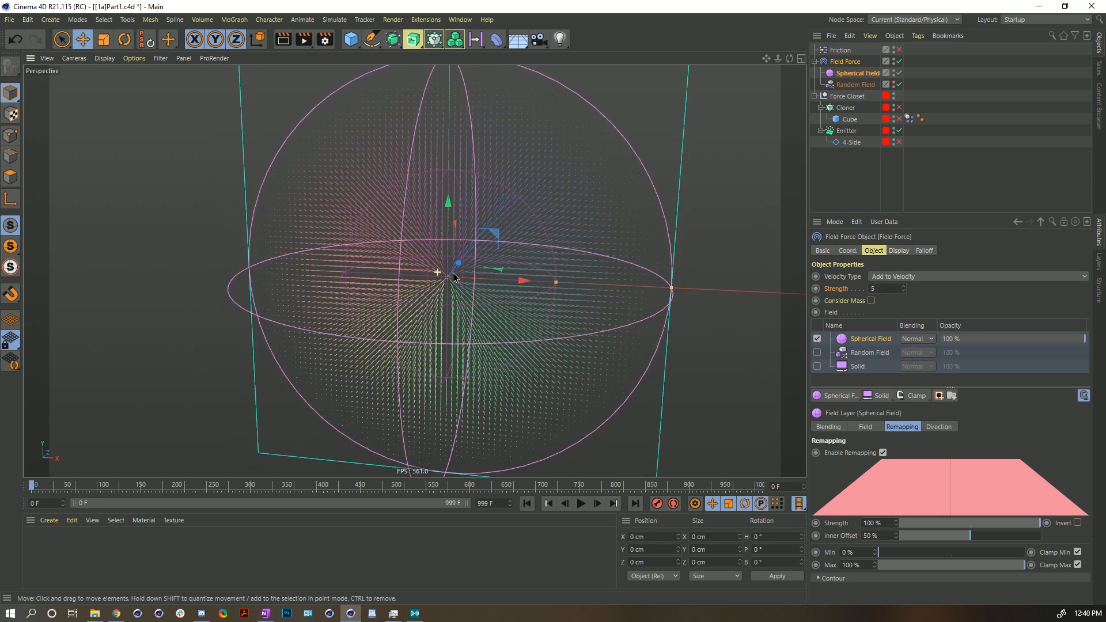
{"action": "left_click", "coordinate": [899, 61]}
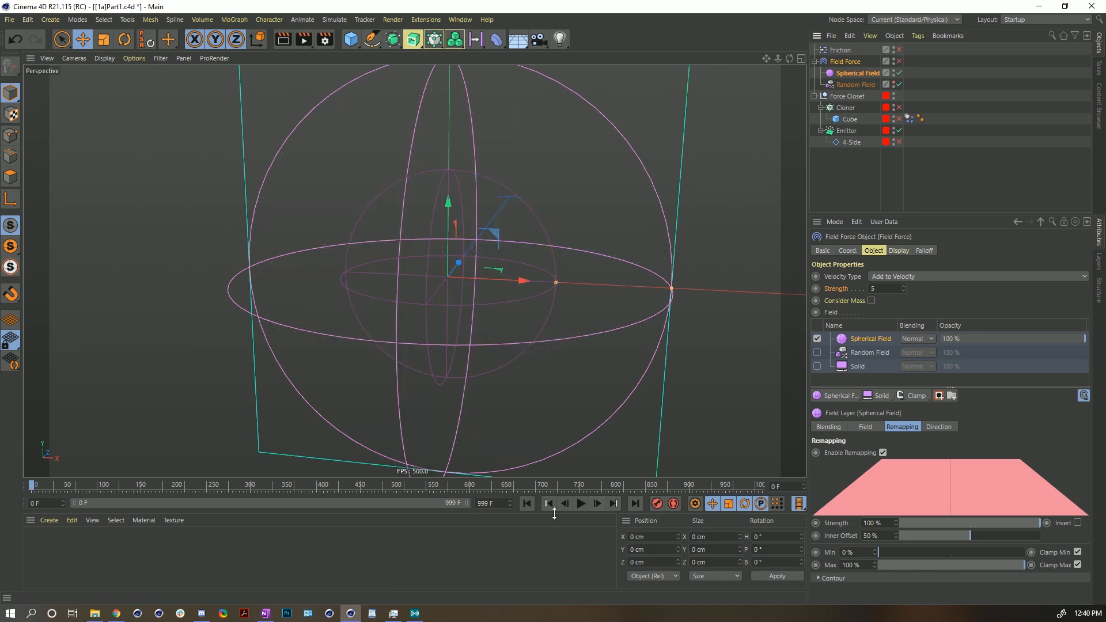
{"action": "left_click", "coordinate": [581, 503]}
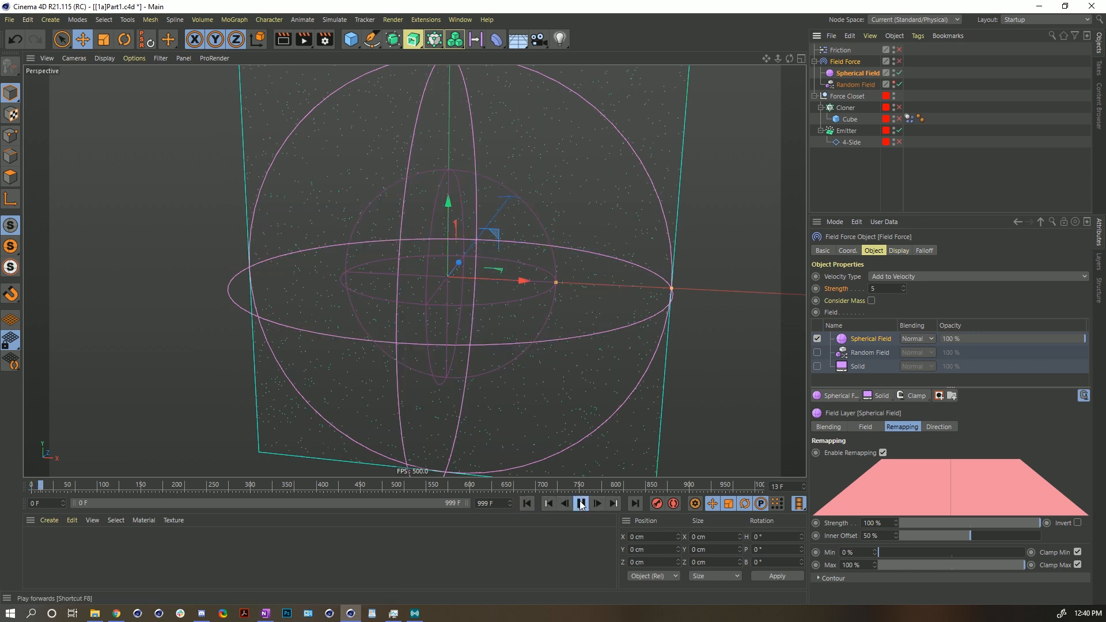
{"action": "left_click", "coordinate": [900, 61]}
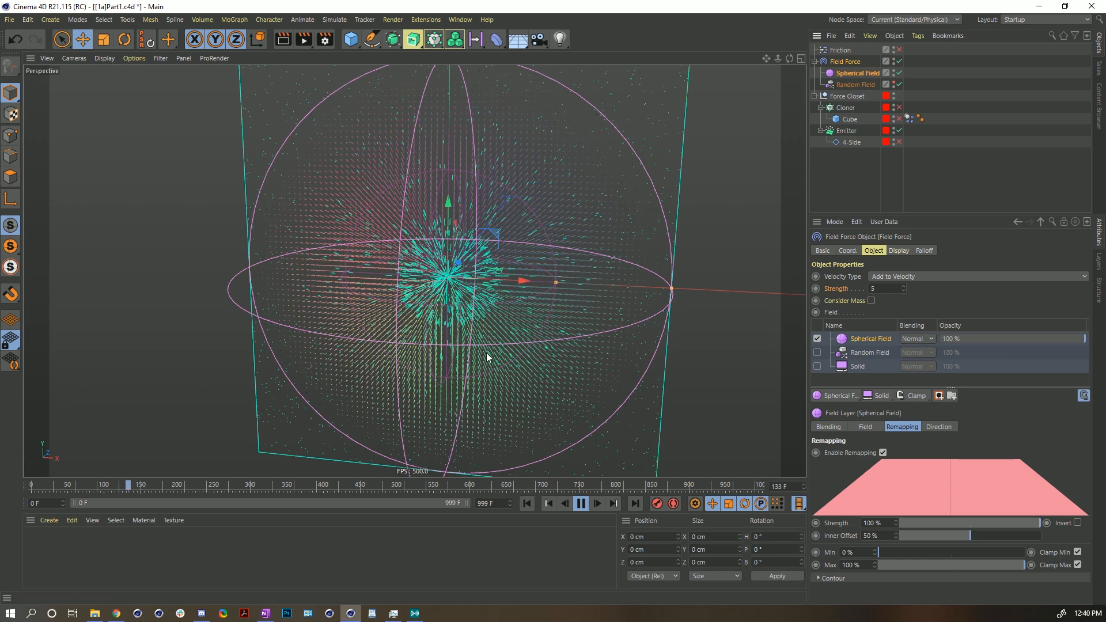
{"action": "left_click", "coordinate": [581, 505]}
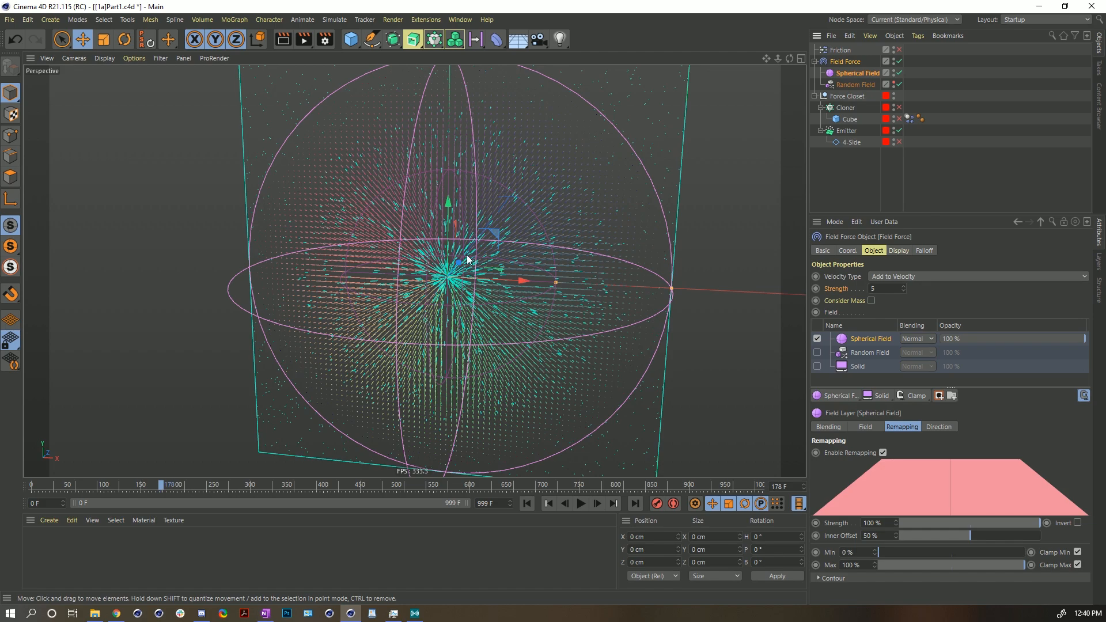
- Watch the simulation from different angles, then rewind and play it again
{"action": "middle_click_drag", "start_coordinate": [467, 258], "coordinate": [451, 323], "text": "alt"}
{"action": "left_click", "coordinate": [581, 503]}
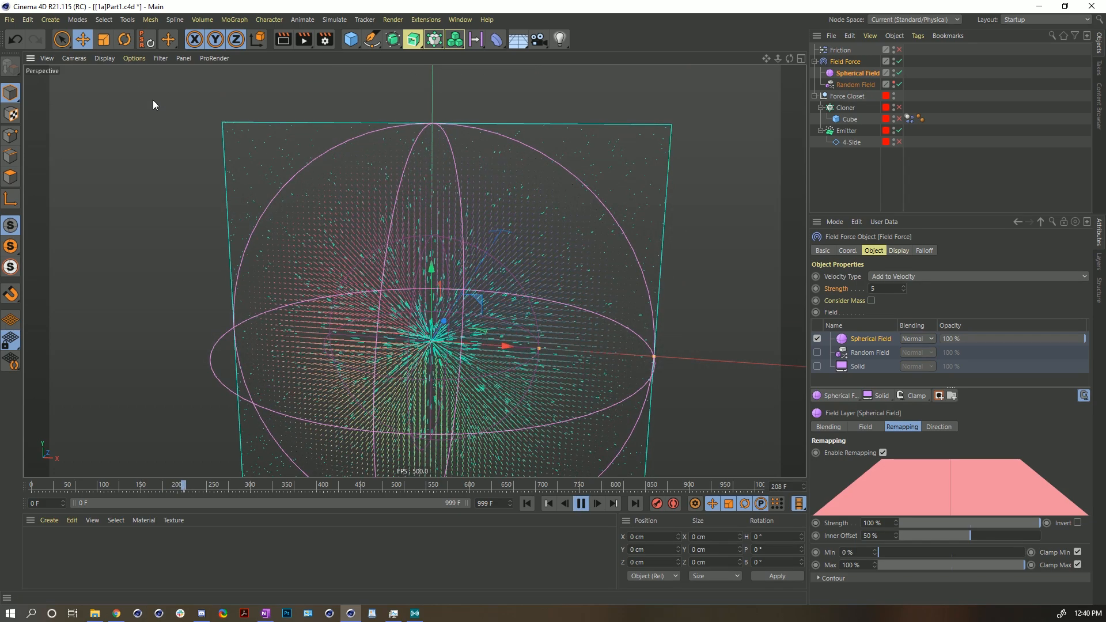
{"action": "middle_click_drag", "start_coordinate": [517, 385], "coordinate": [503, 323], "text": "alt"}
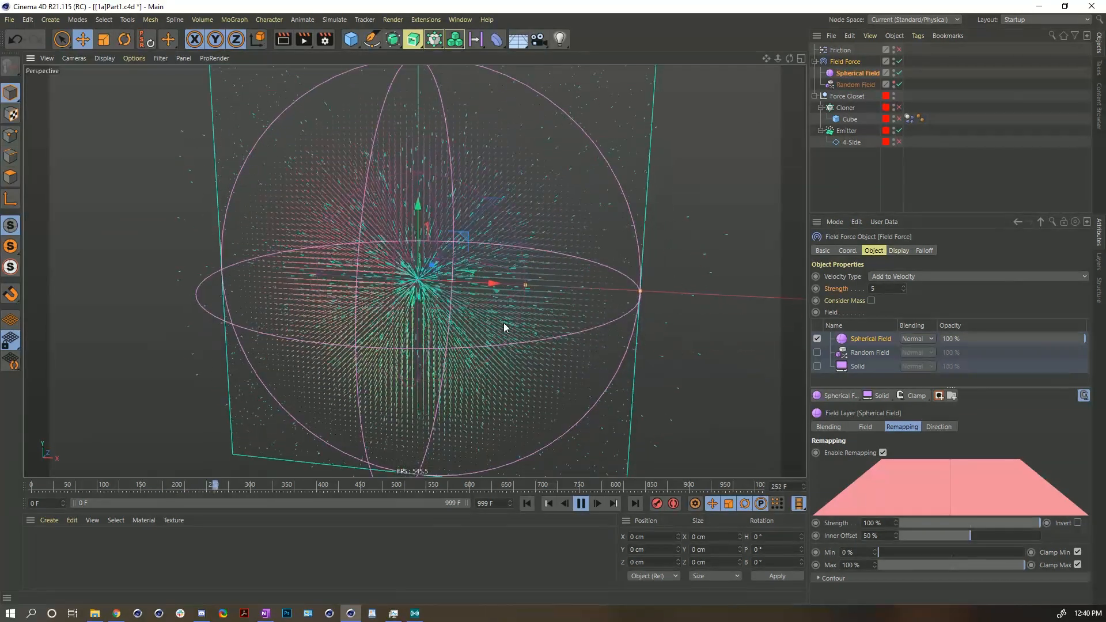
{"action": "left_click", "coordinate": [582, 504]}
{"action": "left_click", "coordinate": [526, 503]}
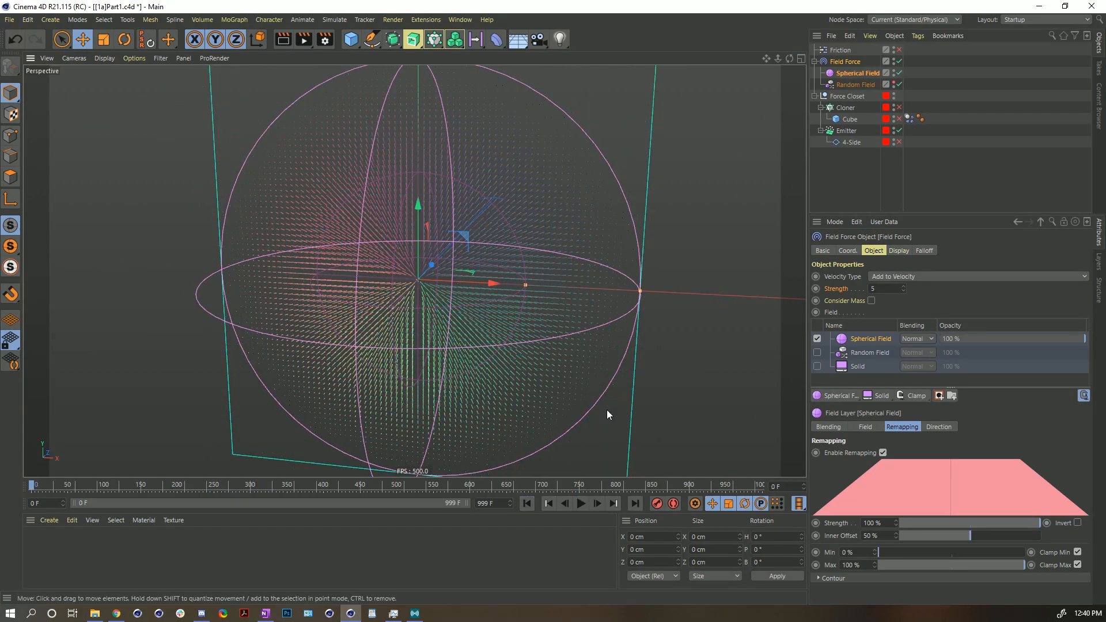
{"action": "left_click", "coordinate": [582, 504]}
- Shrink the Spherical Field's radius in the viewport and rewind the simulation
{"action": "left_click_drag", "start_coordinate": [641, 293], "coordinate": [574, 287]}
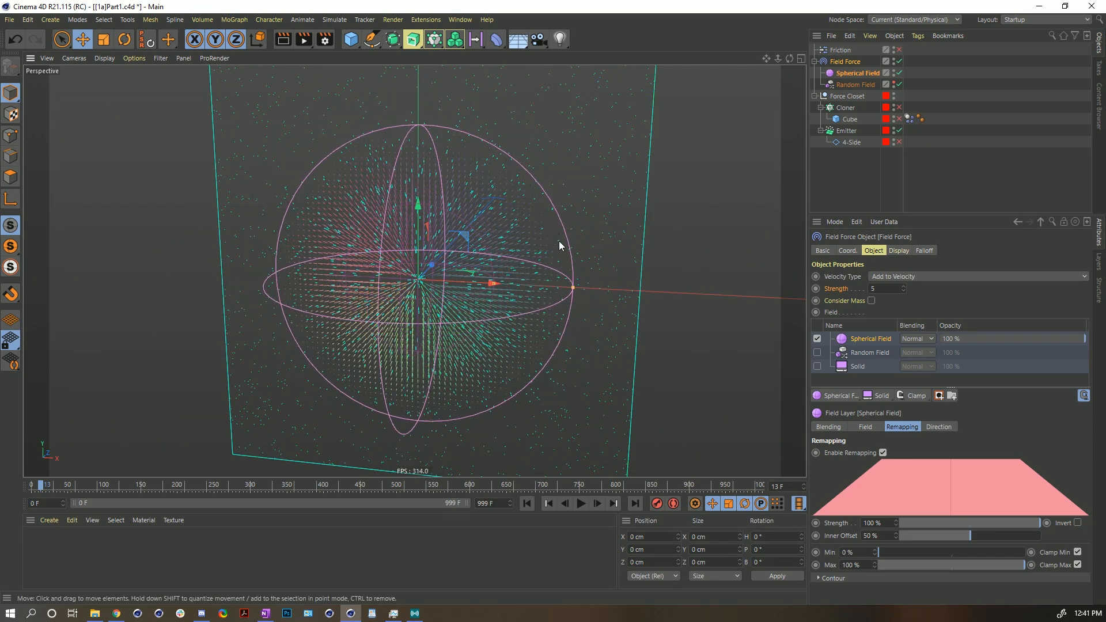
{"action": "left_click", "coordinate": [581, 504]}
{"action": "left_click", "coordinate": [527, 503]}
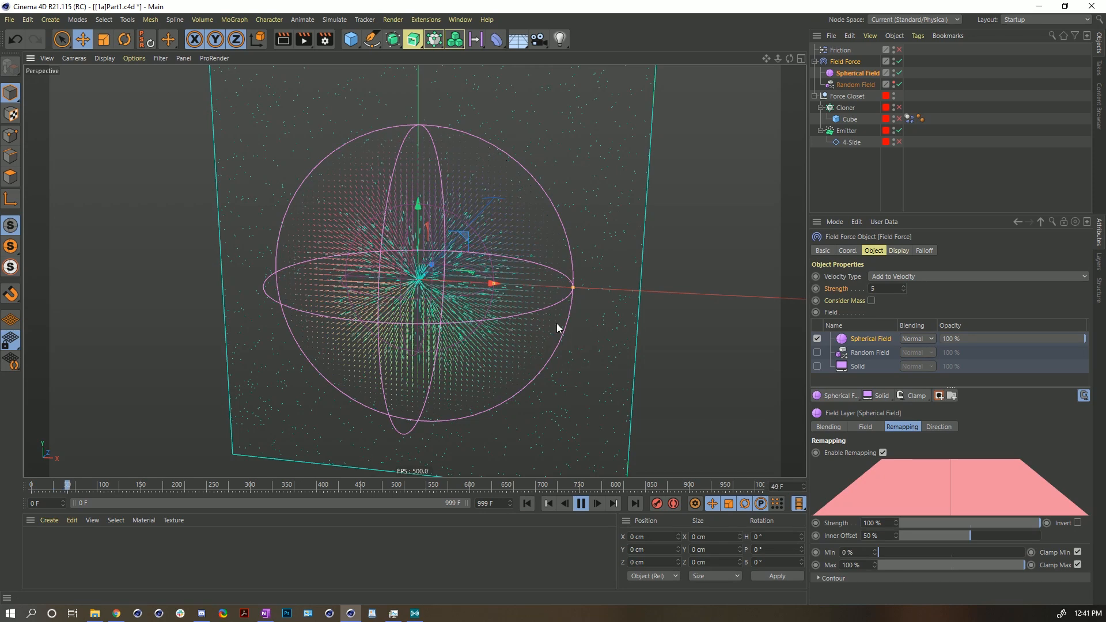
- Play the simulation and inspect the particles around the sphere from another angle
{"action": "left_click", "coordinate": [580, 507]}
{"action": "left_click_drag", "start_coordinate": [532, 433], "coordinate": [533, 445], "text": "alt"}
{"action": "left_click", "coordinate": [575, 505]}
{"action": "left_click", "coordinate": [575, 503]}
{"action": "left_click_drag", "start_coordinate": [389, 264], "coordinate": [393, 242], "text": "alt"}
{"action": "scroll", "coordinate": [438, 281], "scroll_direction": "down", "scroll_amount": 3}
{"action": "left_click_drag", "start_coordinate": [438, 281], "coordinate": [444, 313], "text": "alt"}
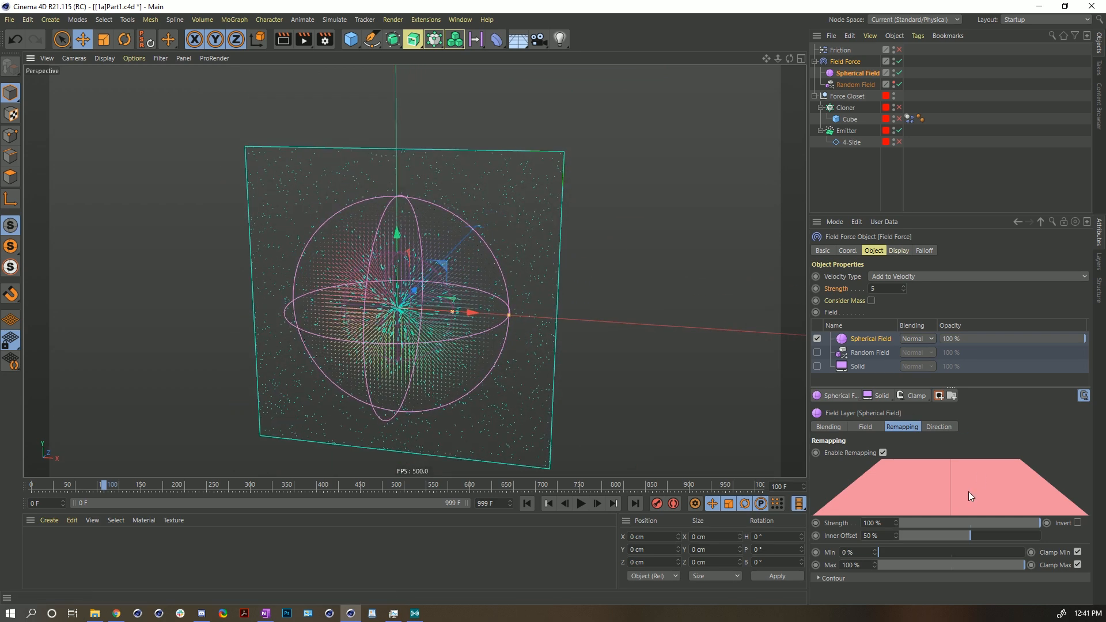
- Set the Spherical Field layer's Inner Offset to 0%
{"action": "left_click", "coordinate": [855, 73]}
{"action": "left_click", "coordinate": [847, 62]}
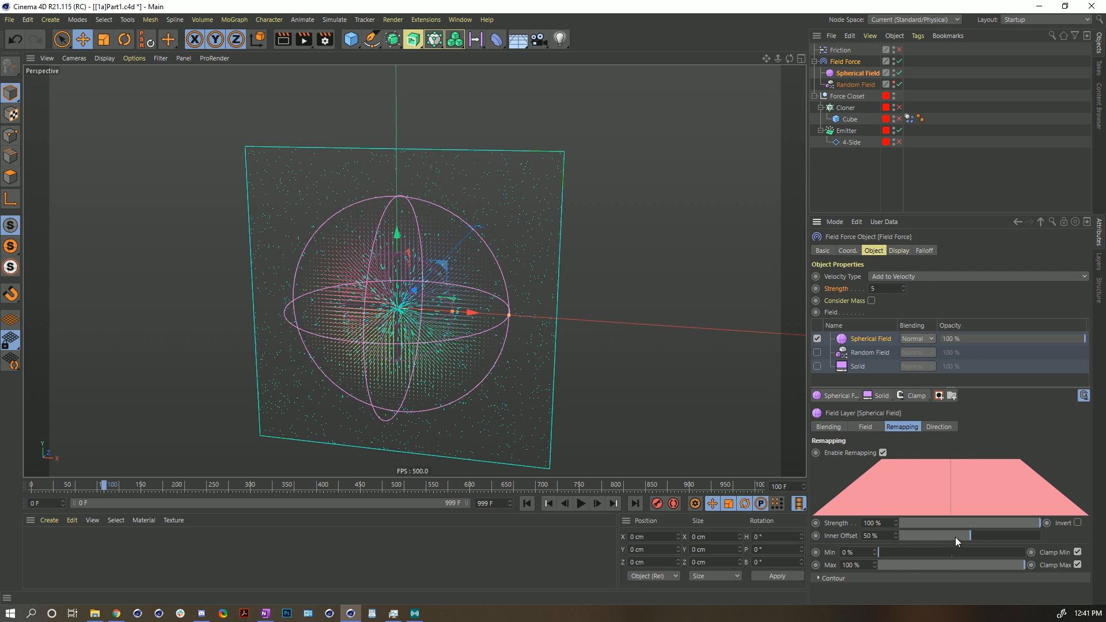
{"action": "left_click_drag", "start_coordinate": [960, 535], "coordinate": [872, 539]}
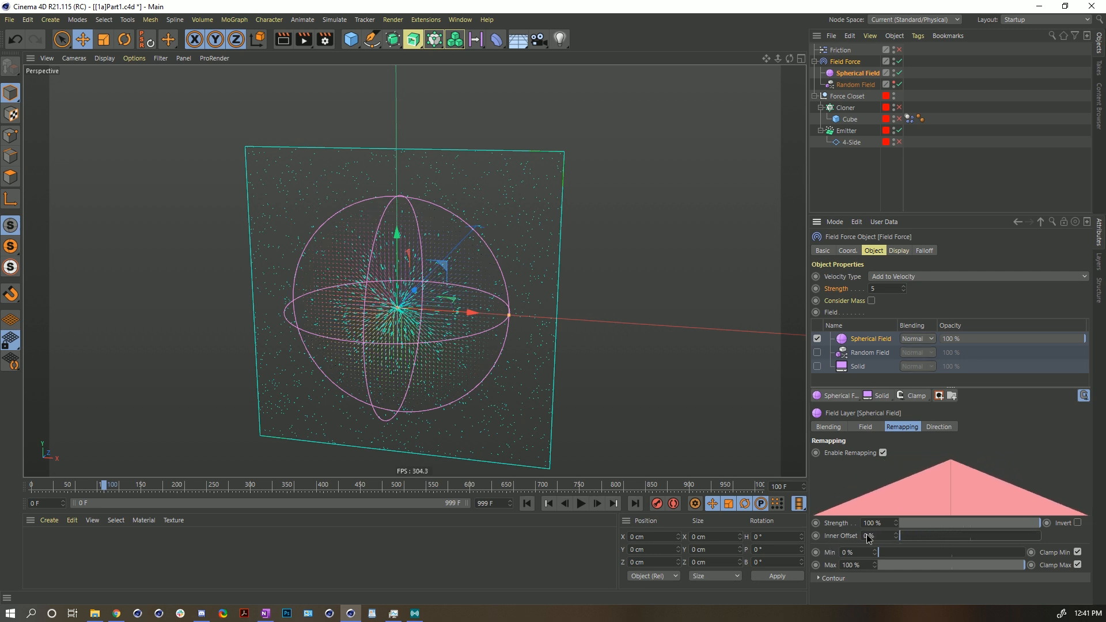
{"action": "scroll", "coordinate": [404, 323], "scroll_direction": "up", "scroll_amount": 5}
- Replay the simulation from the start and view the particles from another angle
{"action": "left_click", "coordinate": [526, 503]}
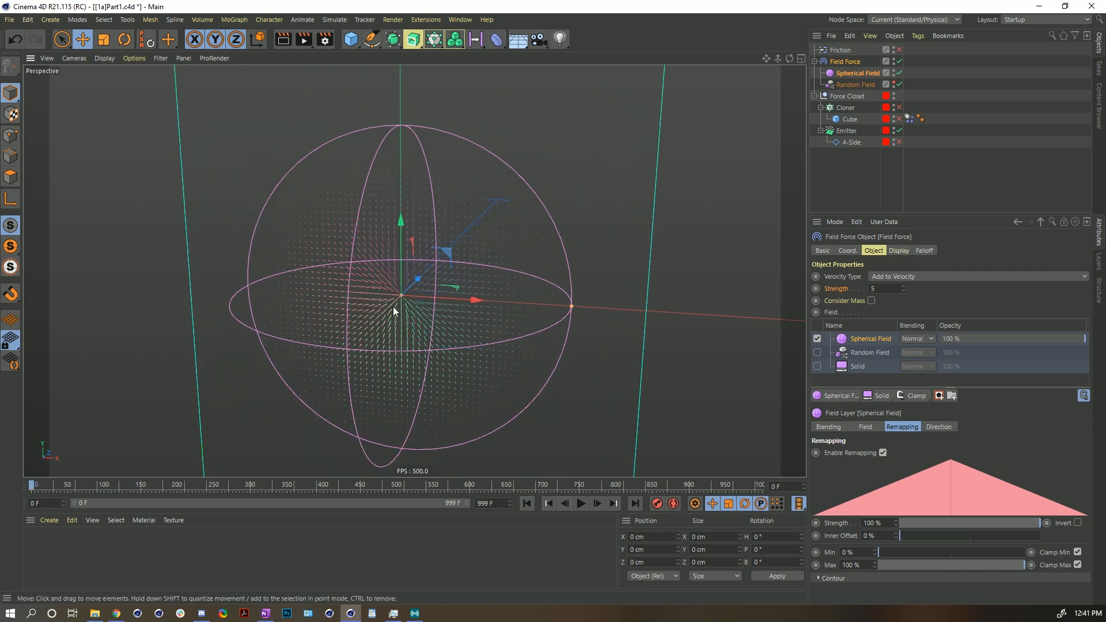
{"action": "left_click", "coordinate": [581, 506]}
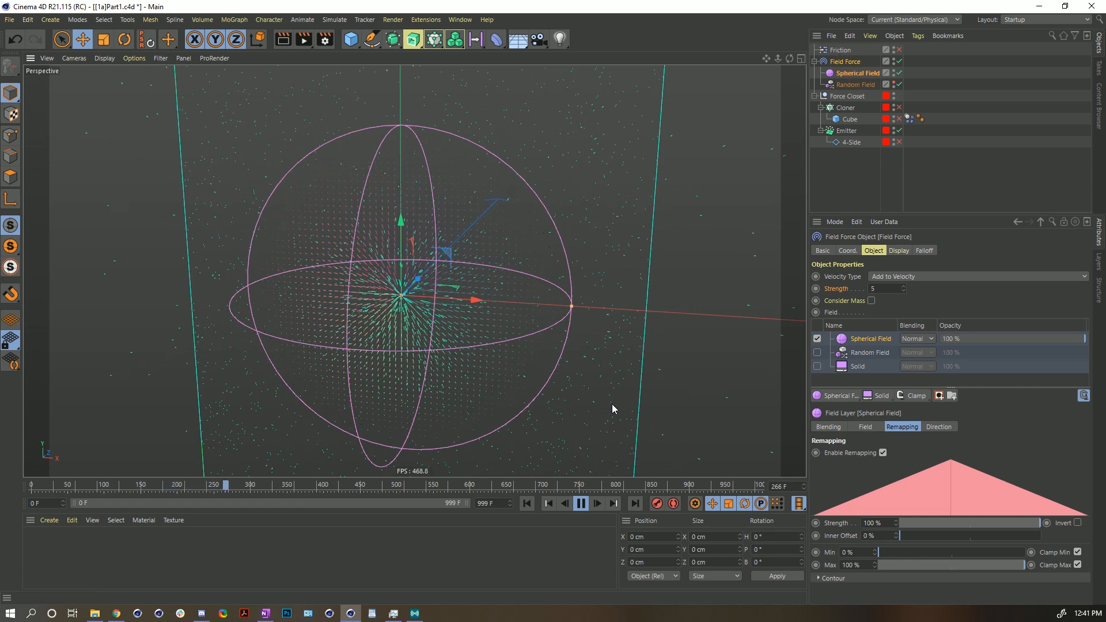
{"action": "left_click", "coordinate": [581, 503]}
{"action": "scroll", "coordinate": [393, 282], "scroll_direction": "down", "scroll_amount": 3}
{"action": "middle_click_drag", "start_coordinate": [394, 282], "coordinate": [380, 295], "text": "alt"}
{"action": "left_click_drag", "start_coordinate": [380, 295], "coordinate": [402, 309], "text": "alt"}
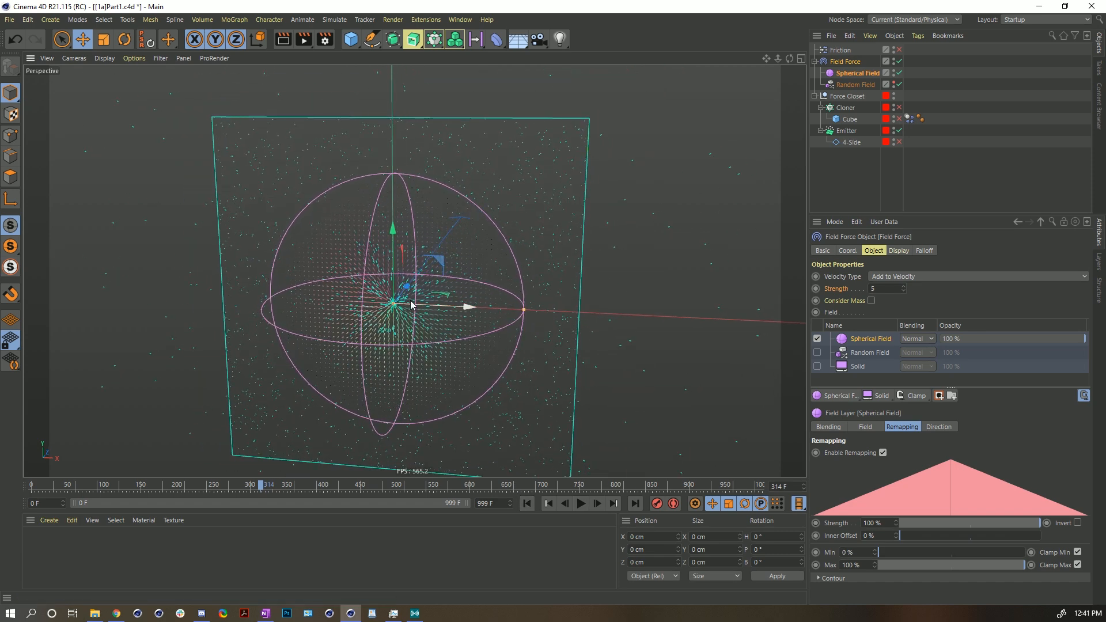
- Enable Invert on the Spherical Field layer's remapping and replay the simulation from the start
{"action": "left_click", "coordinate": [1077, 524]}
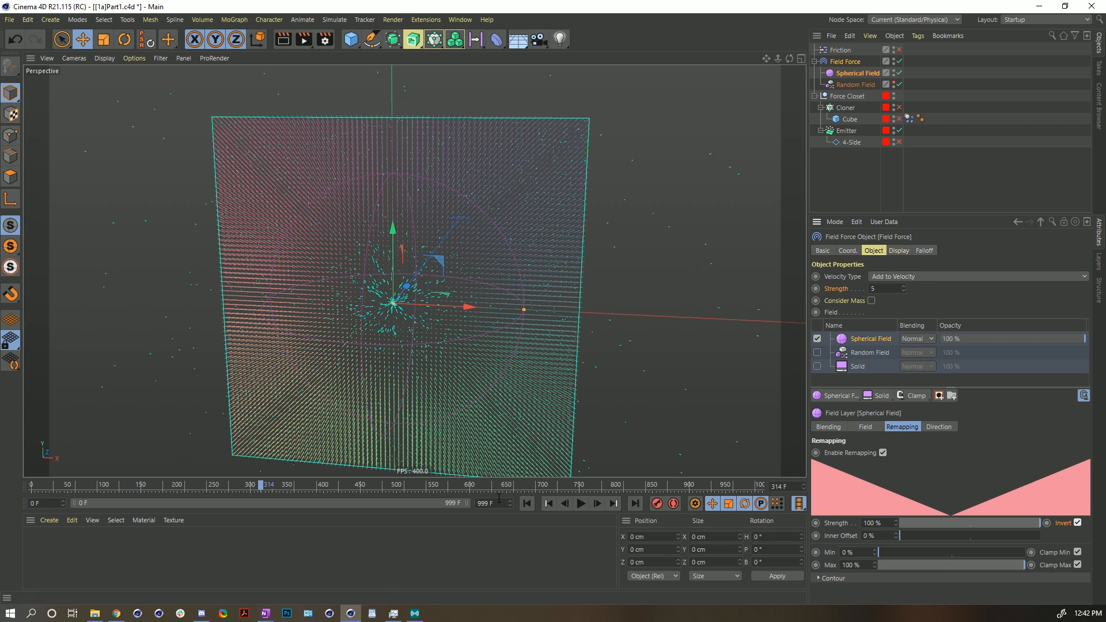
{"action": "left_click", "coordinate": [527, 504]}
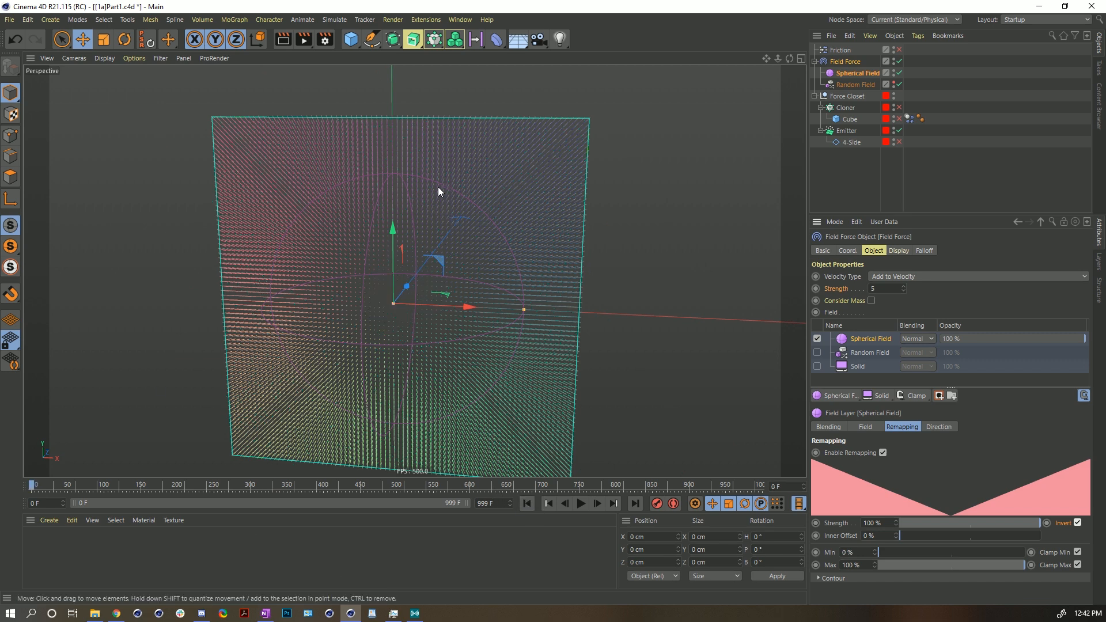
{"action": "left_click", "coordinate": [580, 503]}
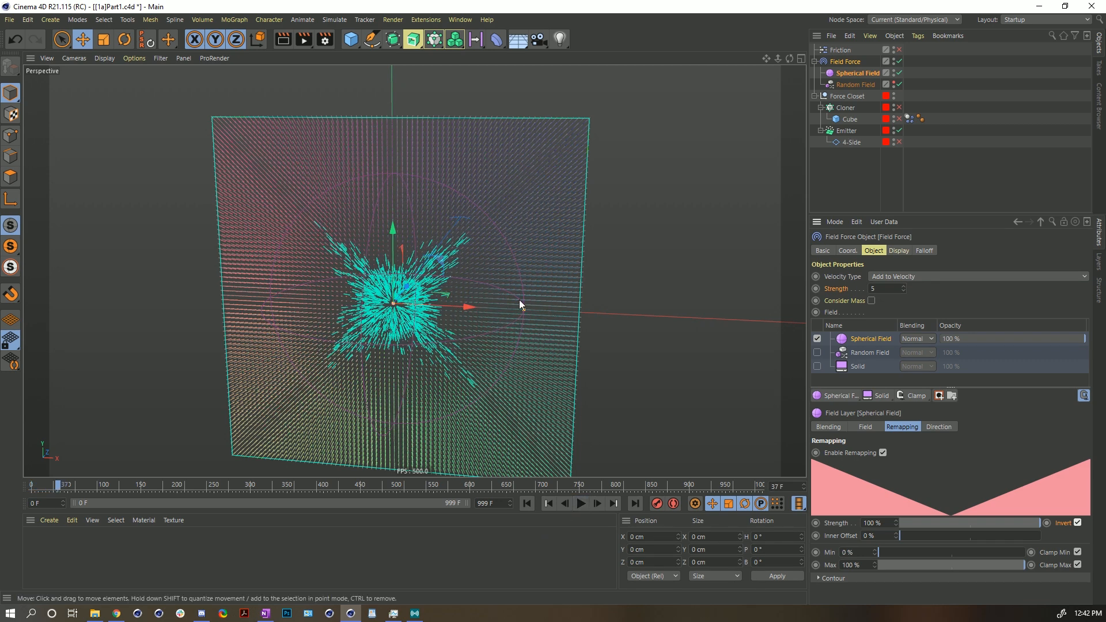
- Enlarge the Spherical Field's radius in the viewport and rewind the simulation
{"action": "left_click_drag", "start_coordinate": [523, 310], "coordinate": [664, 316]}
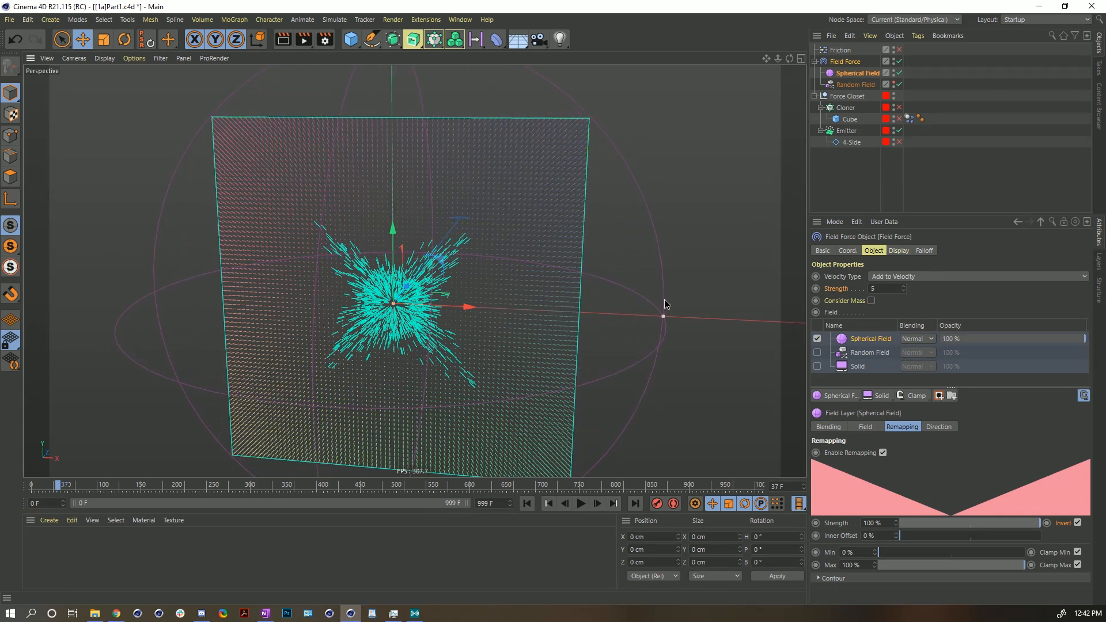
{"action": "left_click", "coordinate": [534, 506]}
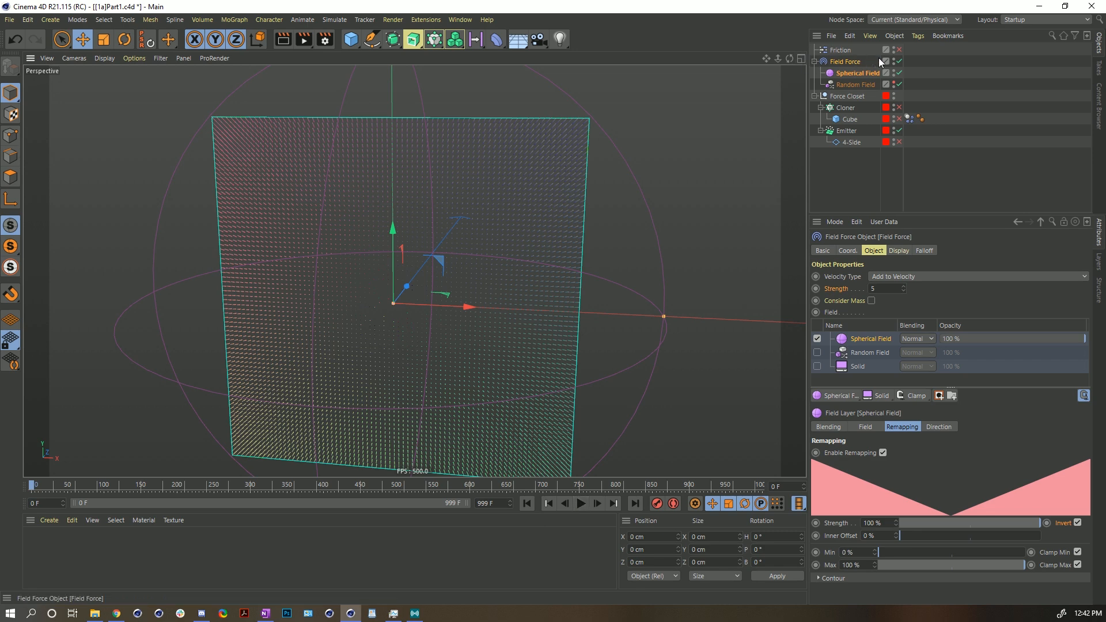
- Toggle the Field Force off and back on while playing the simulation to compare the particle motion
{"action": "left_click", "coordinate": [900, 62]}
{"action": "left_click", "coordinate": [580, 503]}
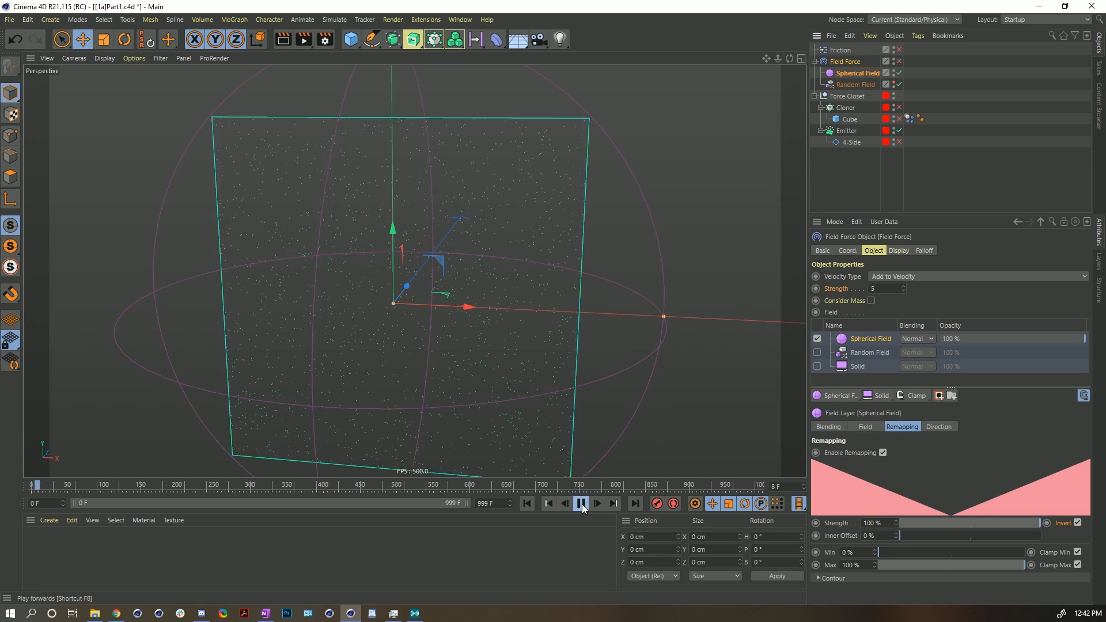
{"action": "left_click", "coordinate": [899, 61]}
{"action": "left_click", "coordinate": [583, 505]}
{"action": "left_click", "coordinate": [583, 504]}
{"action": "left_click", "coordinate": [583, 504]}
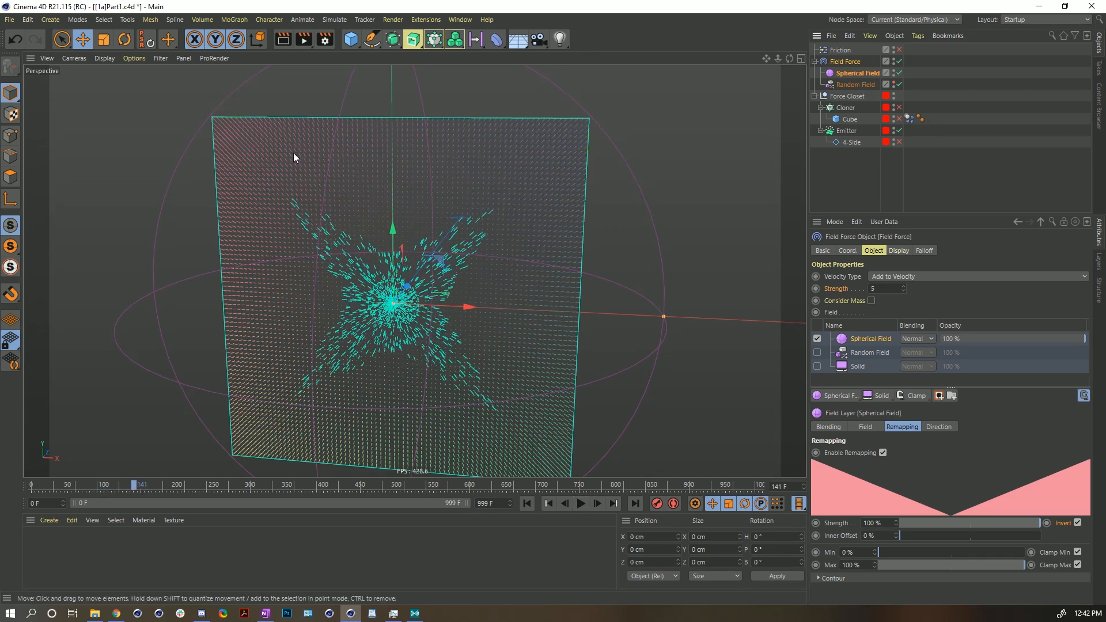
{"action": "left_click", "coordinate": [580, 504]}
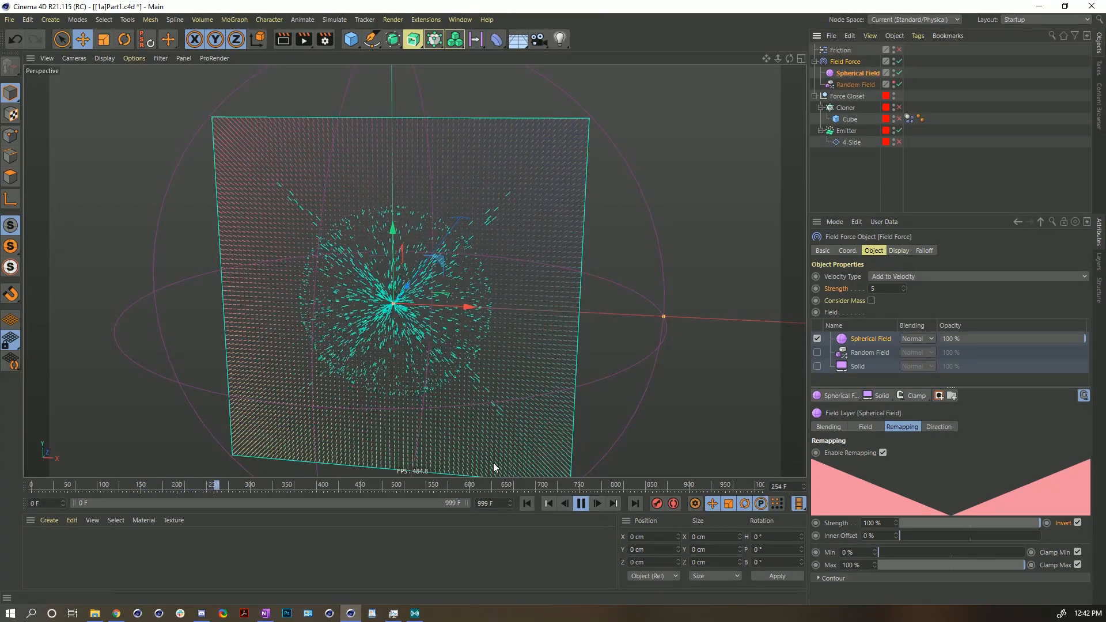
{"action": "left_click", "coordinate": [582, 504]}
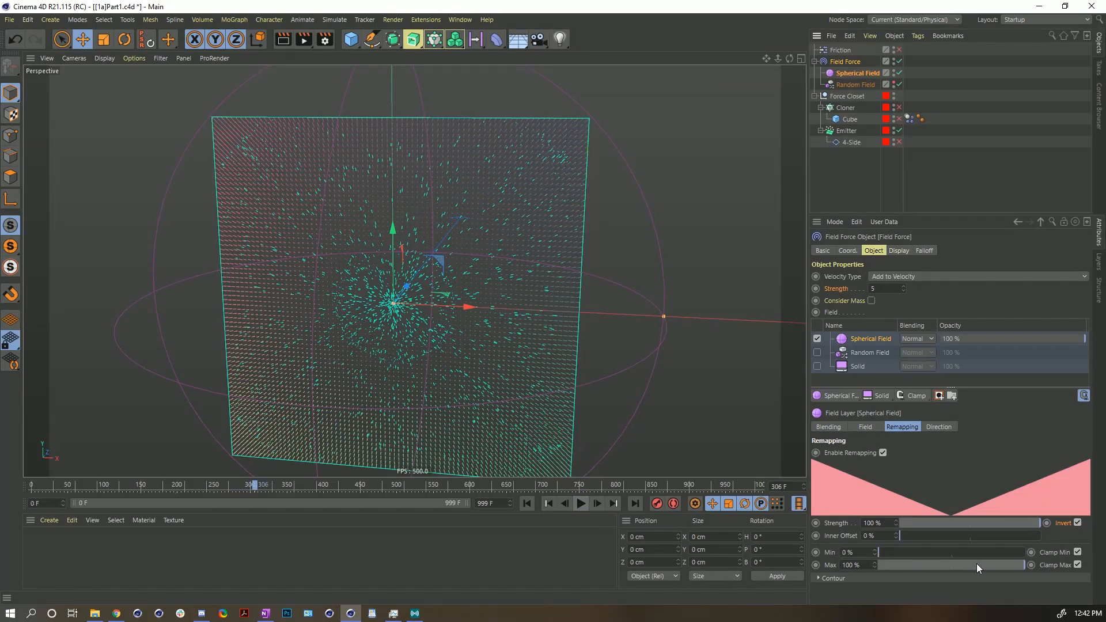
- Disable Invert on the Spherical Field layer and replay the simulation from the start
{"action": "left_click", "coordinate": [1078, 523]}
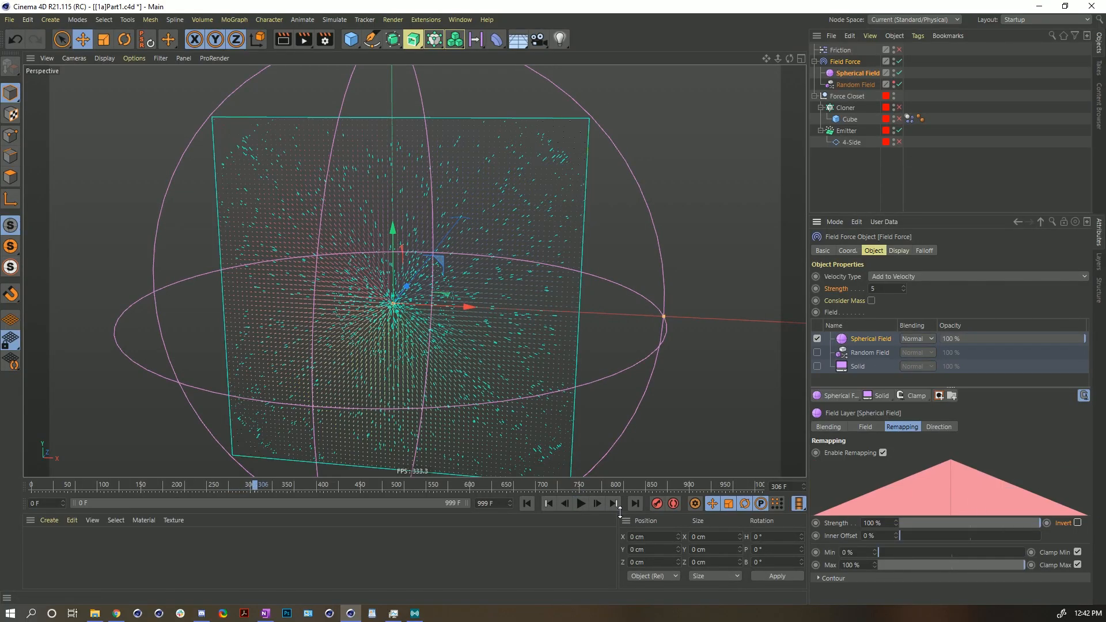
{"action": "left_click", "coordinate": [525, 503]}
{"action": "left_click", "coordinate": [581, 503]}
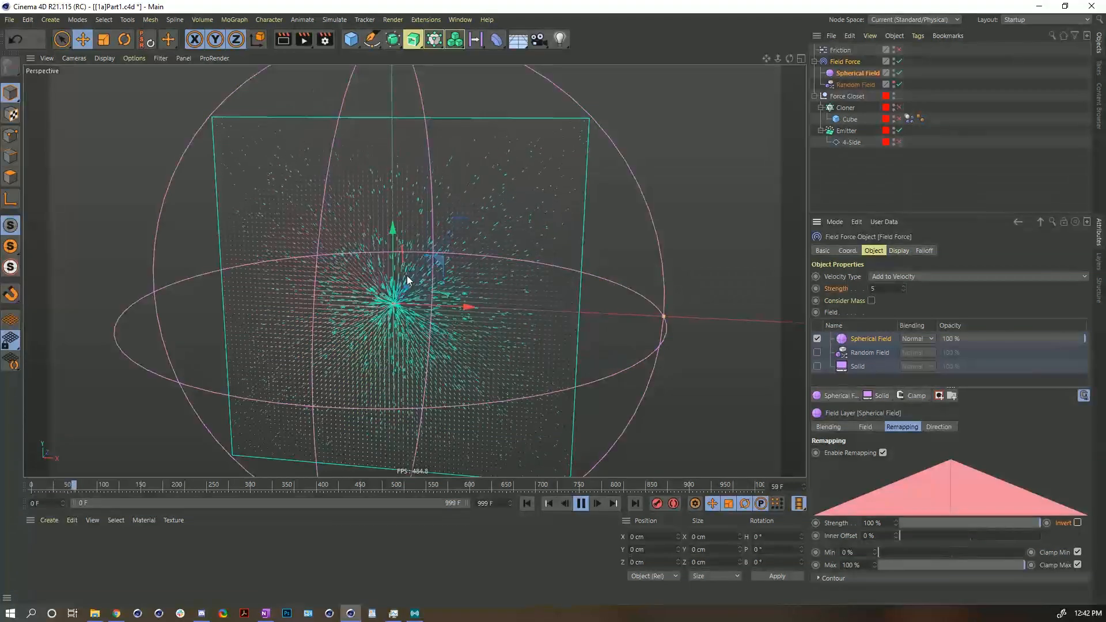
{"action": "left_click", "coordinate": [579, 507]}
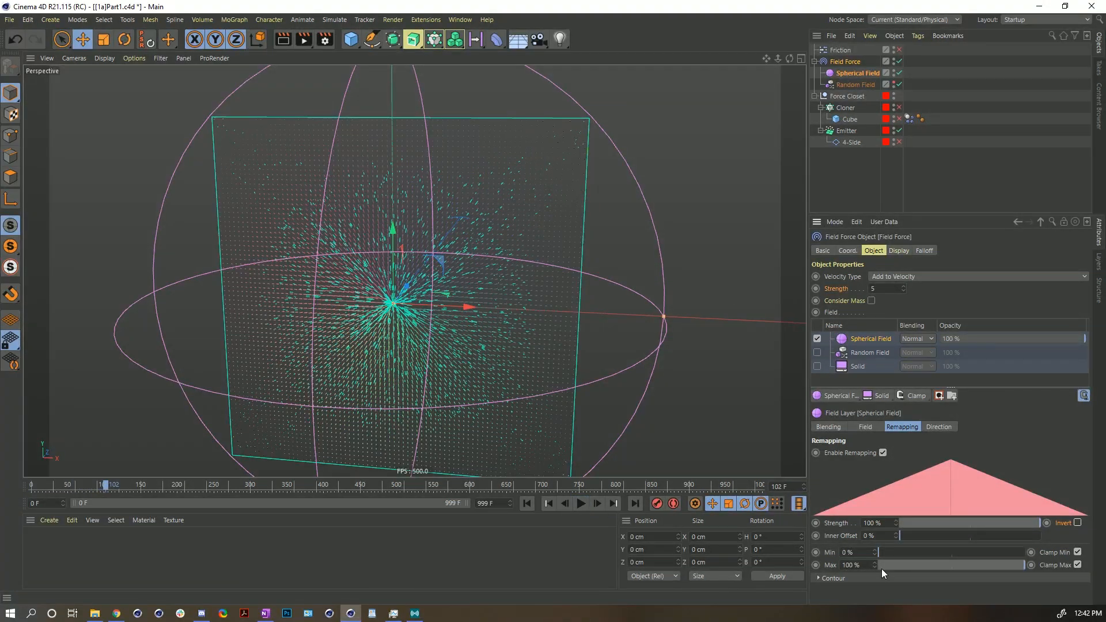
- Set the Spherical Field layer's Inner Offset to 100% and replay the simulation from the start
{"action": "left_click_drag", "start_coordinate": [908, 541], "coordinate": [1039, 523]}
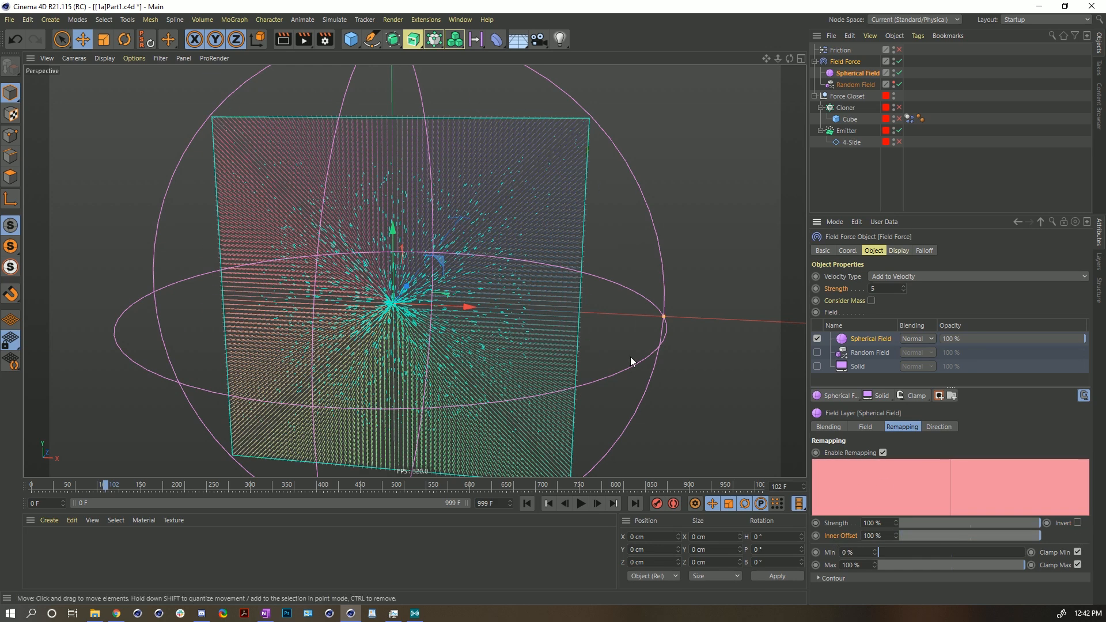
{"action": "left_click", "coordinate": [526, 505]}
{"action": "left_click", "coordinate": [581, 504]}
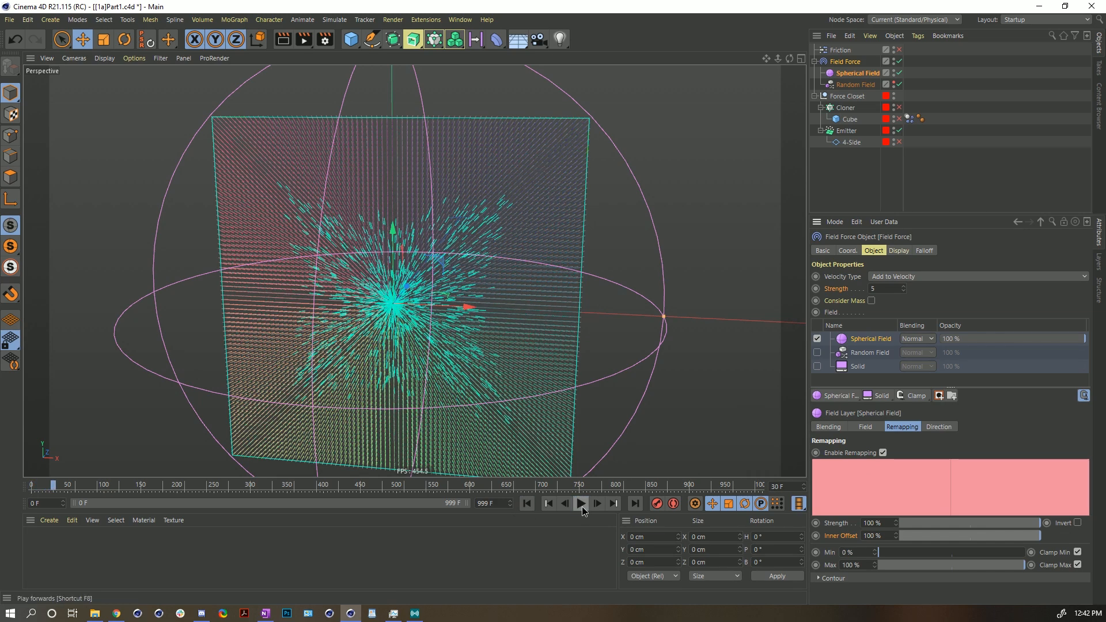
{"action": "left_click", "coordinate": [527, 505]}
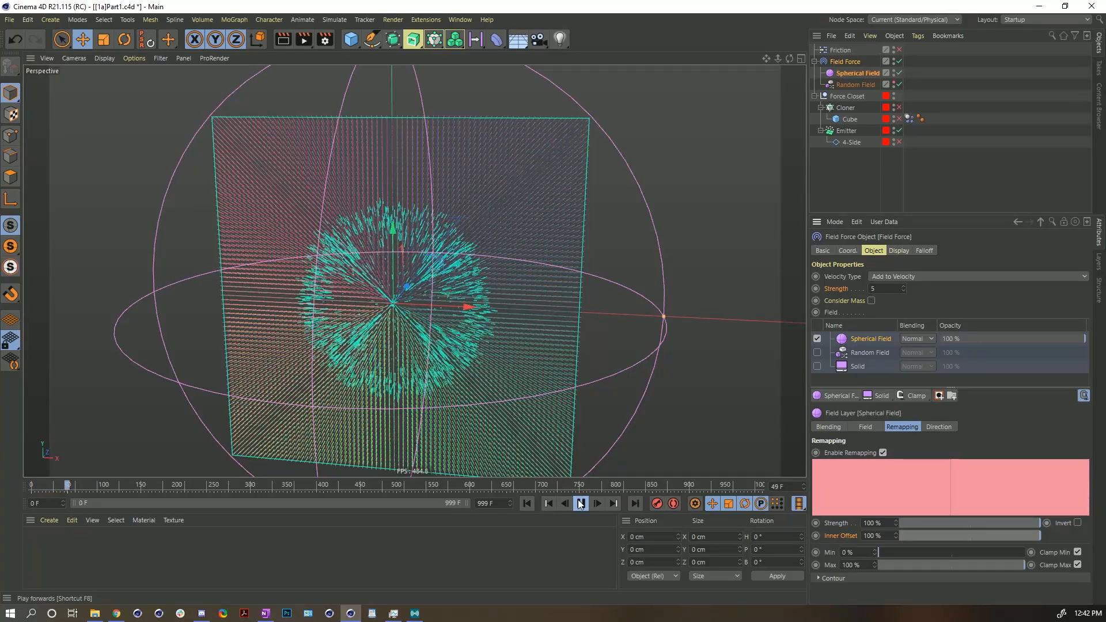
{"action": "left_click", "coordinate": [581, 505]}
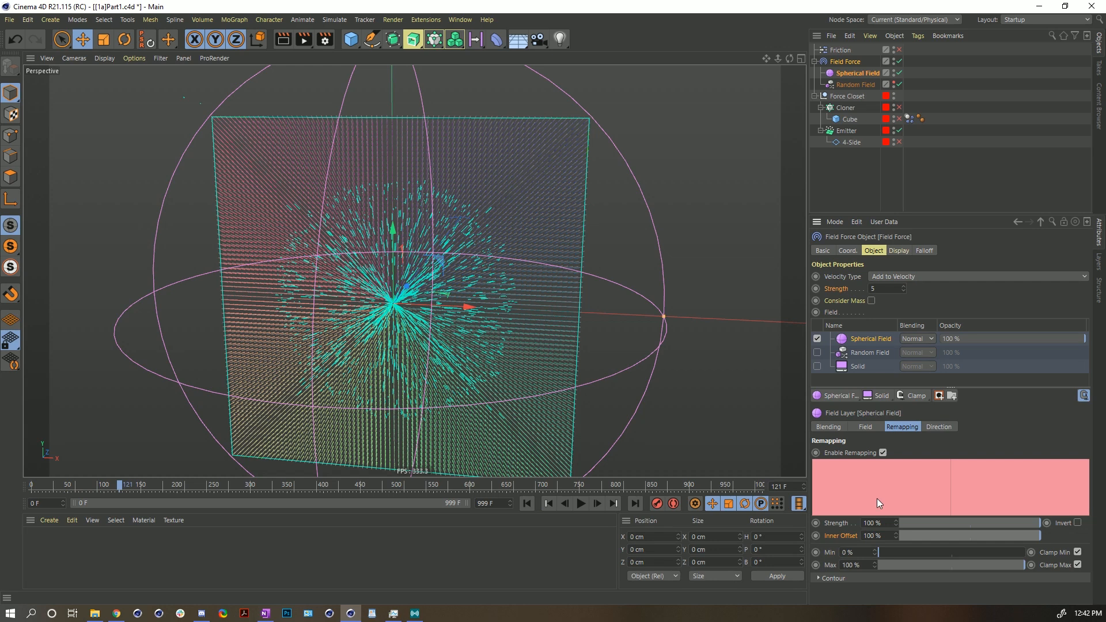
- Reset Inner Offset to 0%, set Contour Mode to Curve and bend the spline curve sharply toward its end
{"action": "left_click_drag", "start_coordinate": [921, 536], "coordinate": [835, 569]}
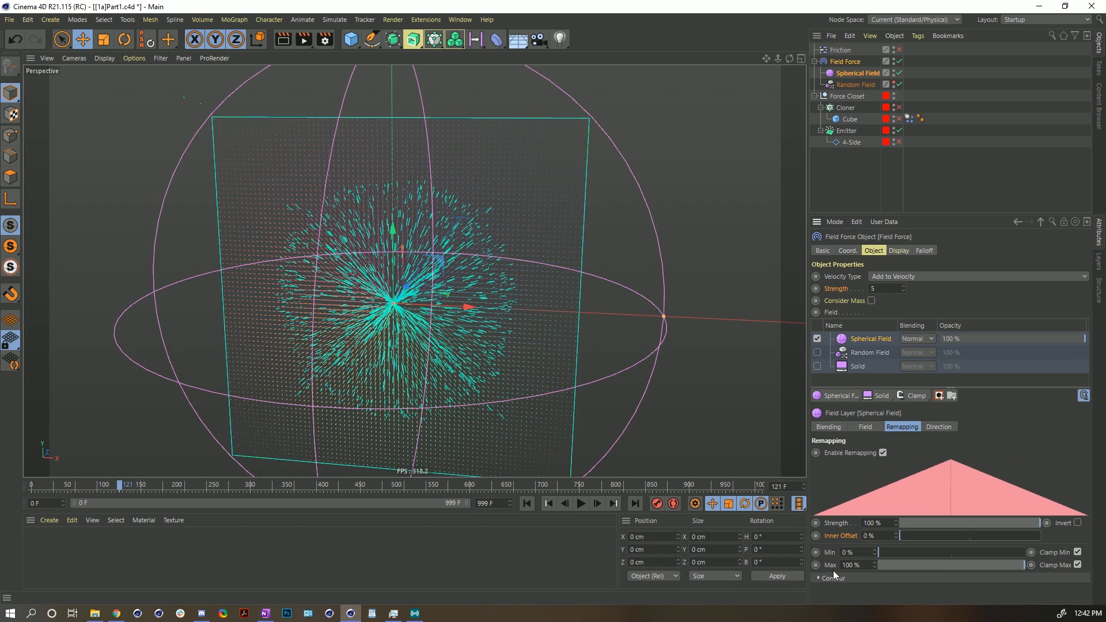
{"action": "left_click", "coordinate": [827, 579]}
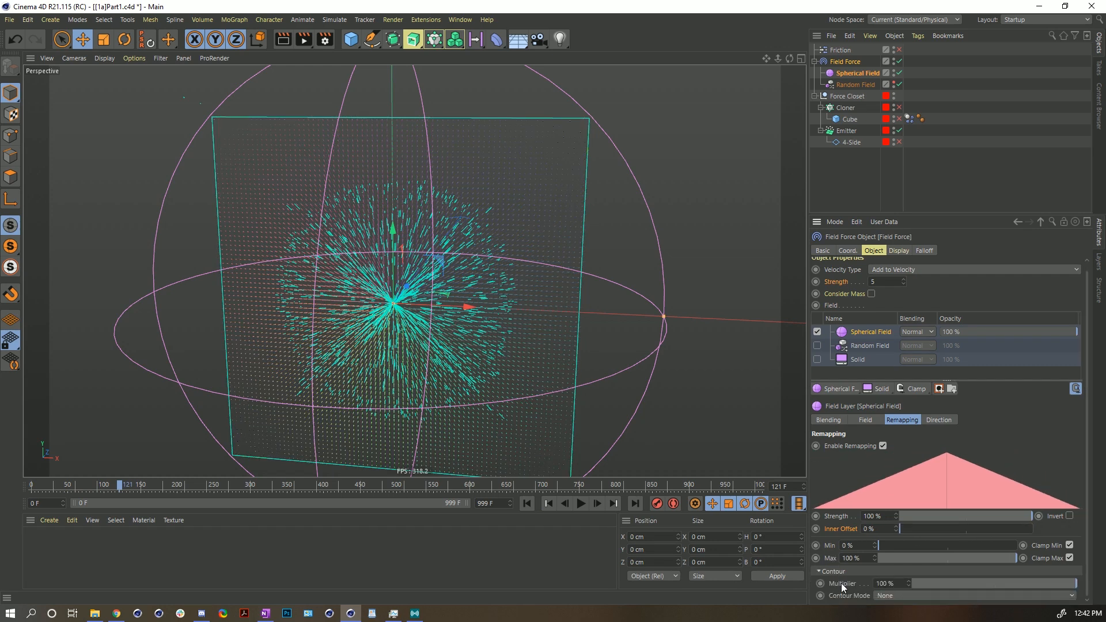
{"action": "left_click", "coordinate": [894, 597]}
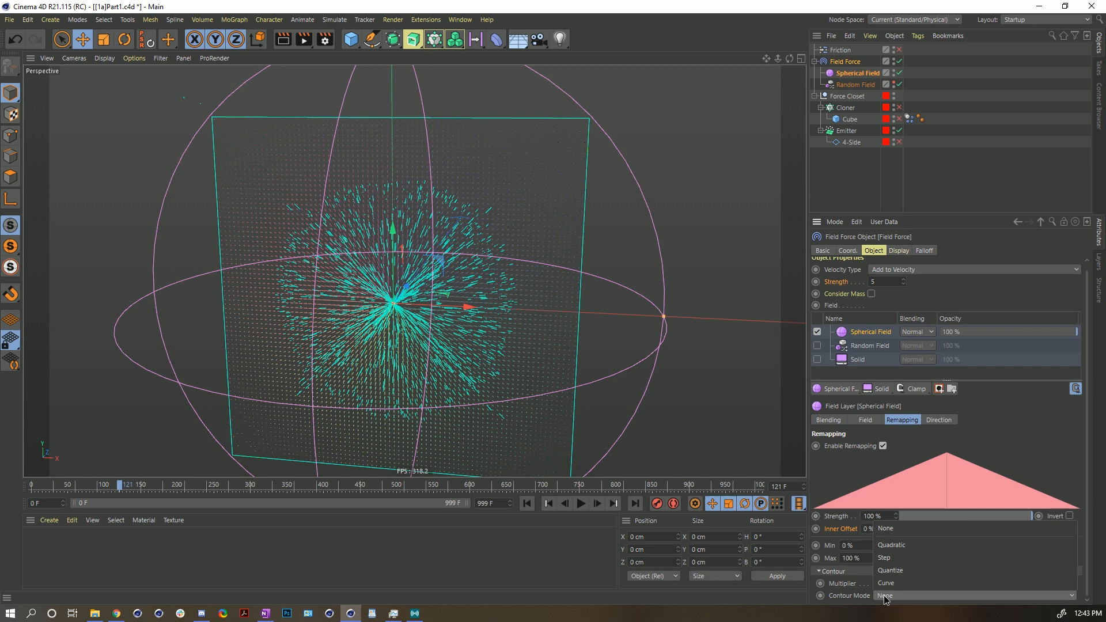
{"action": "left_click", "coordinate": [890, 558]}
{"action": "scroll", "coordinate": [835, 571], "scroll_direction": "down", "scroll_amount": 4}
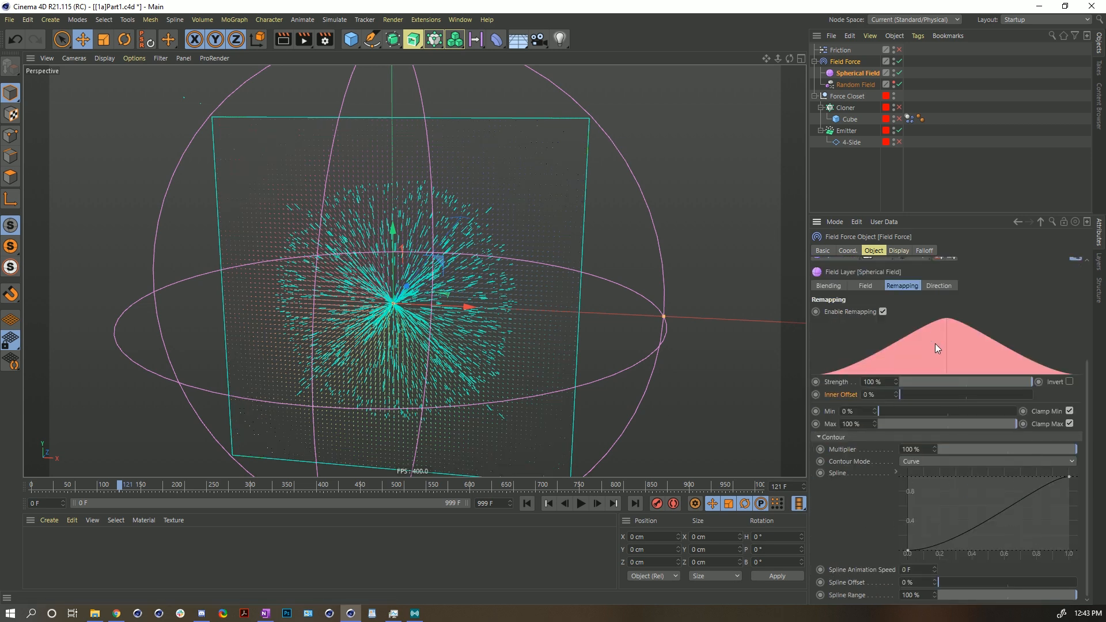
{"action": "left_click_drag", "start_coordinate": [1026, 518], "coordinate": [1072, 540]}
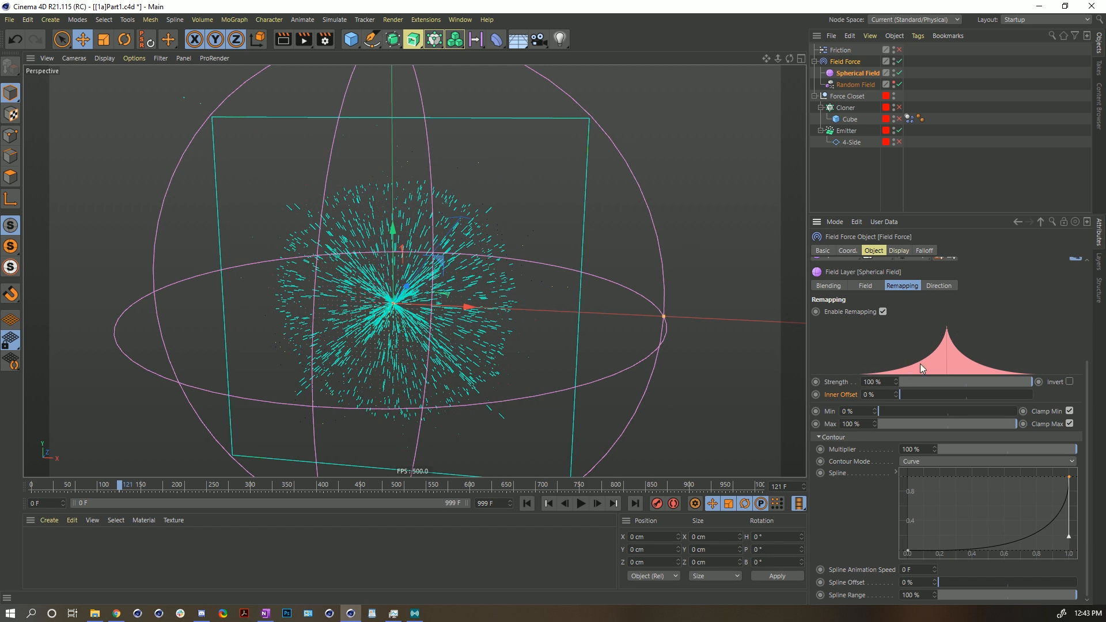
- Replay the simulation from the start and undo an accidental object move in the viewport
{"action": "left_click", "coordinate": [526, 503]}
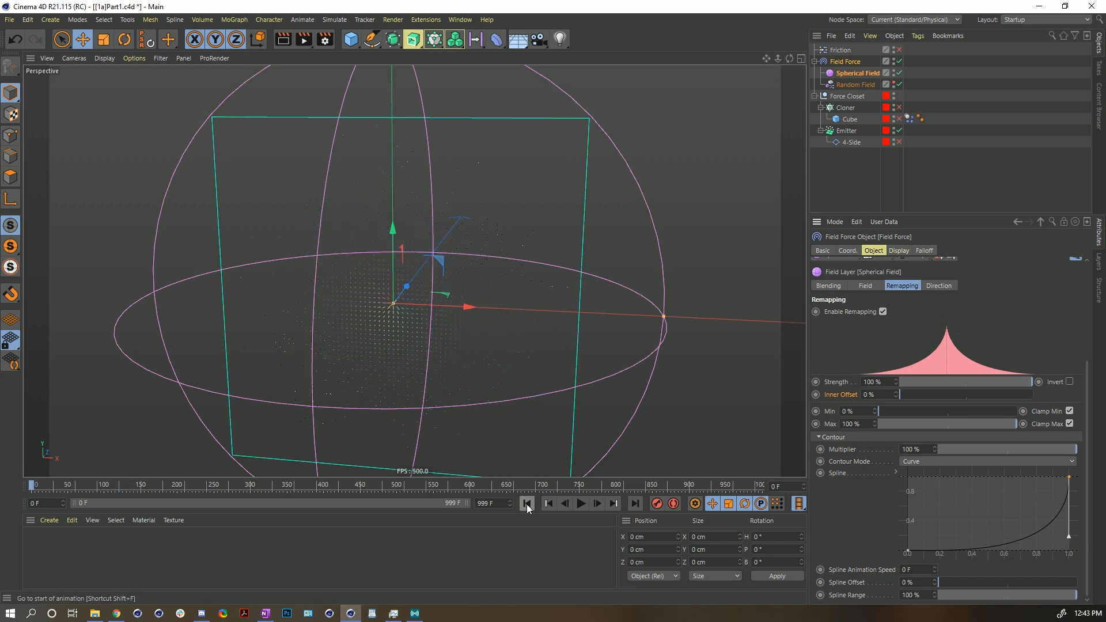
{"action": "left_click", "coordinate": [581, 504]}
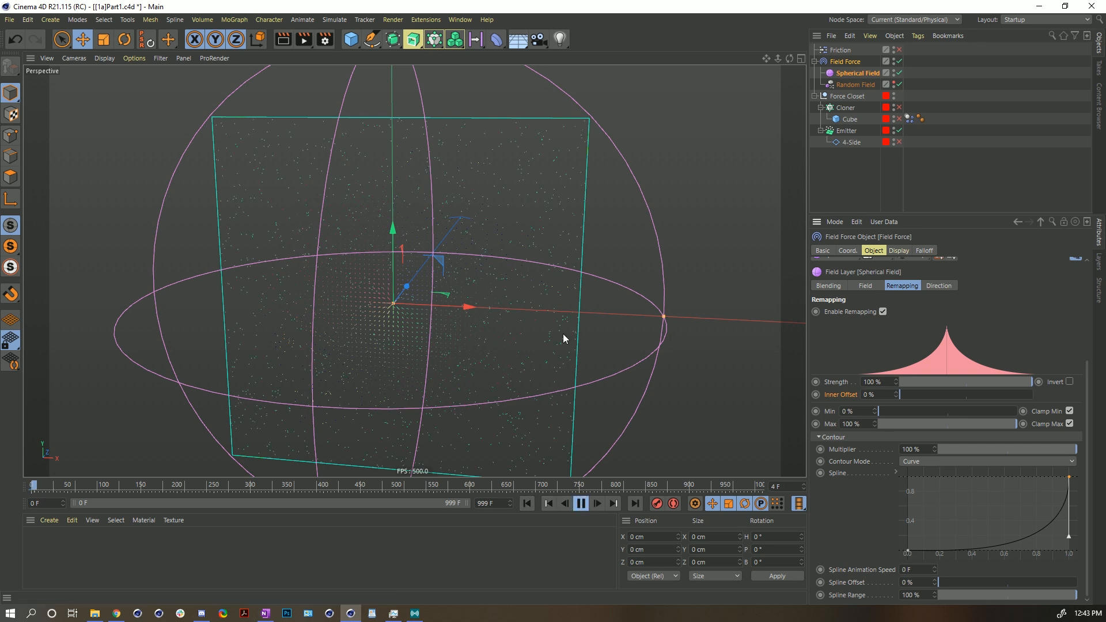
{"action": "left_click_drag", "start_coordinate": [555, 150], "coordinate": [496, 209]}
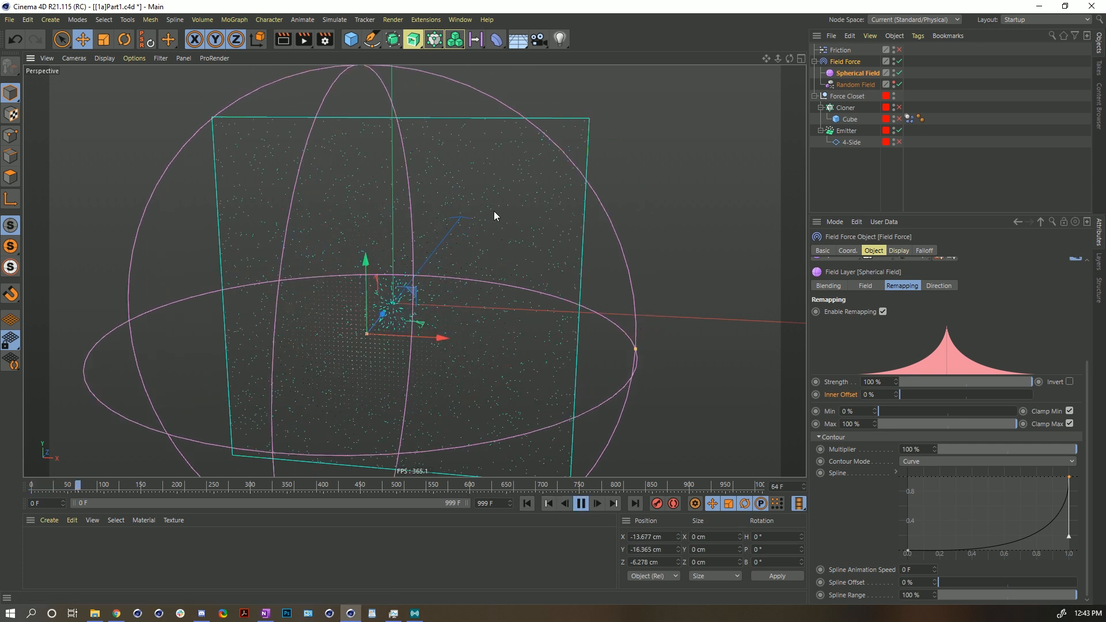
{"action": "key", "text": "ctrl+z"}
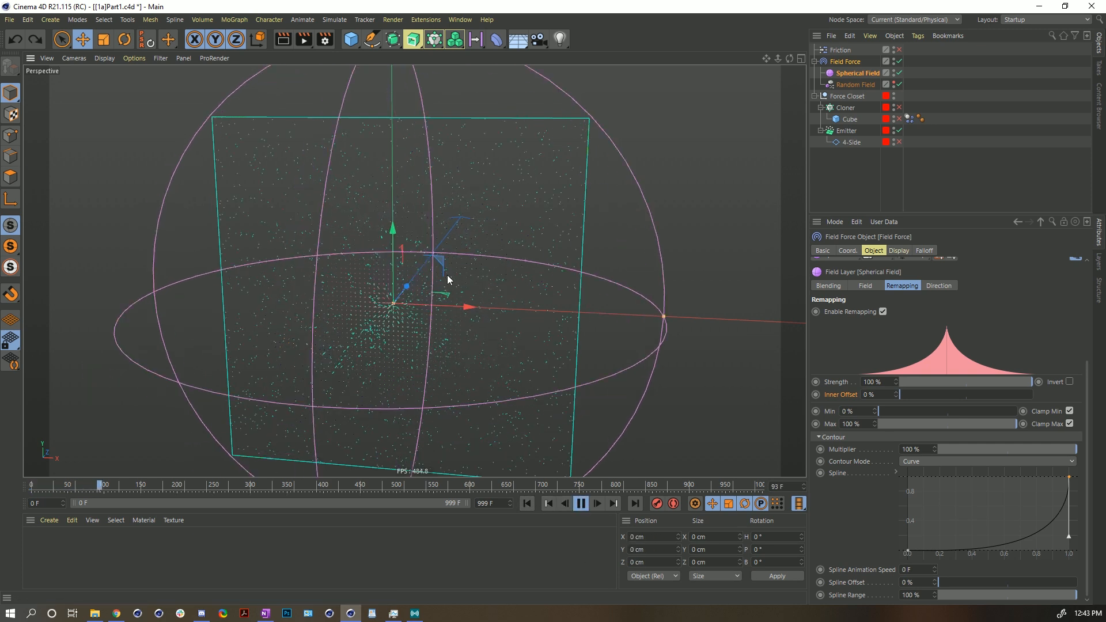
{"action": "left_click", "coordinate": [581, 504]}
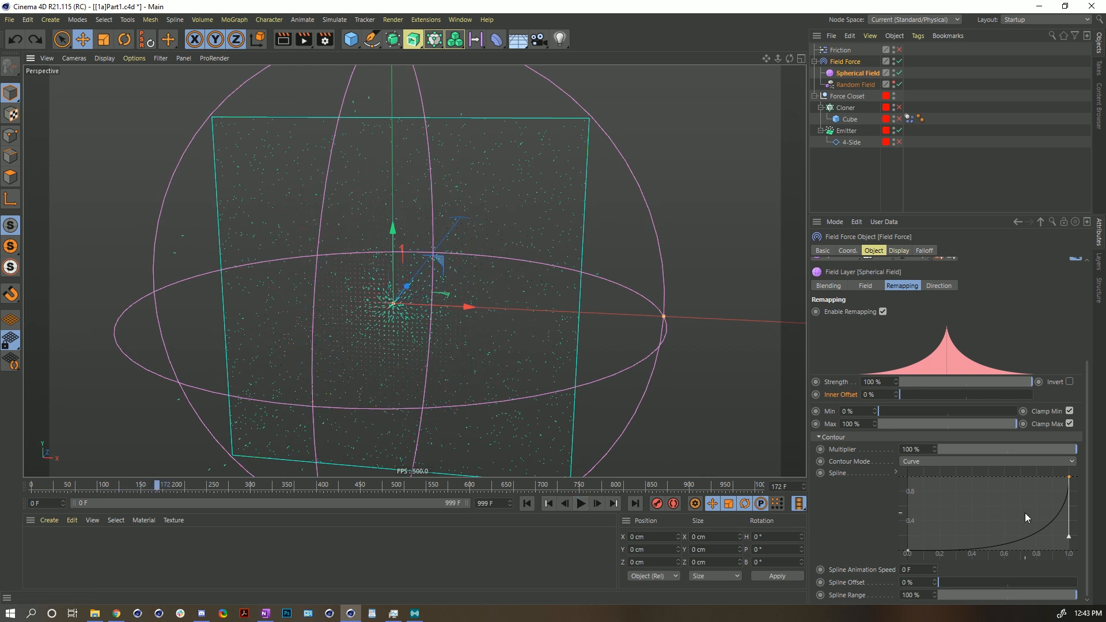
- Set the Spherical Field layer's Contour Mode back to None and replay the simulation
{"action": "left_click", "coordinate": [935, 461]}
{"action": "left_click", "coordinate": [931, 468]}
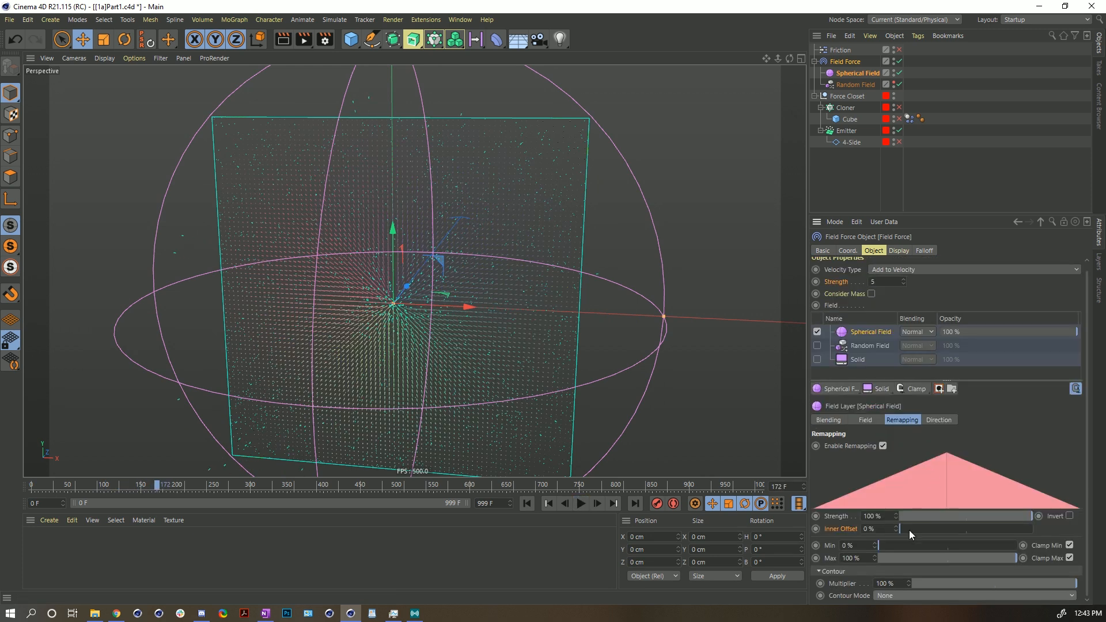
{"action": "left_click_drag", "start_coordinate": [920, 214], "coordinate": [917, 93]}
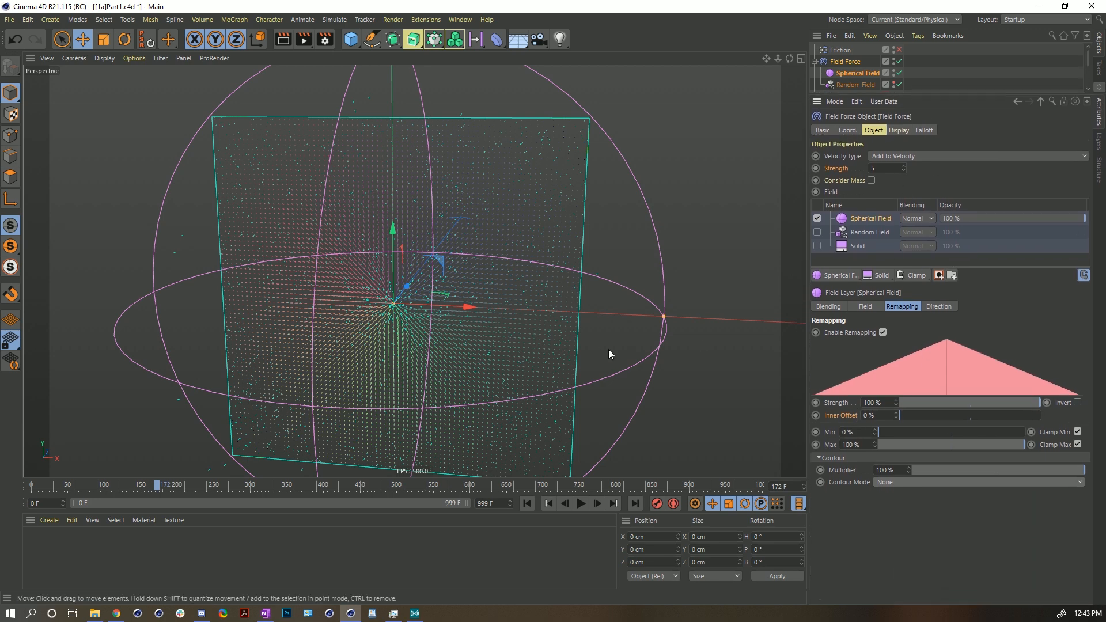
{"action": "left_click", "coordinate": [550, 504]}
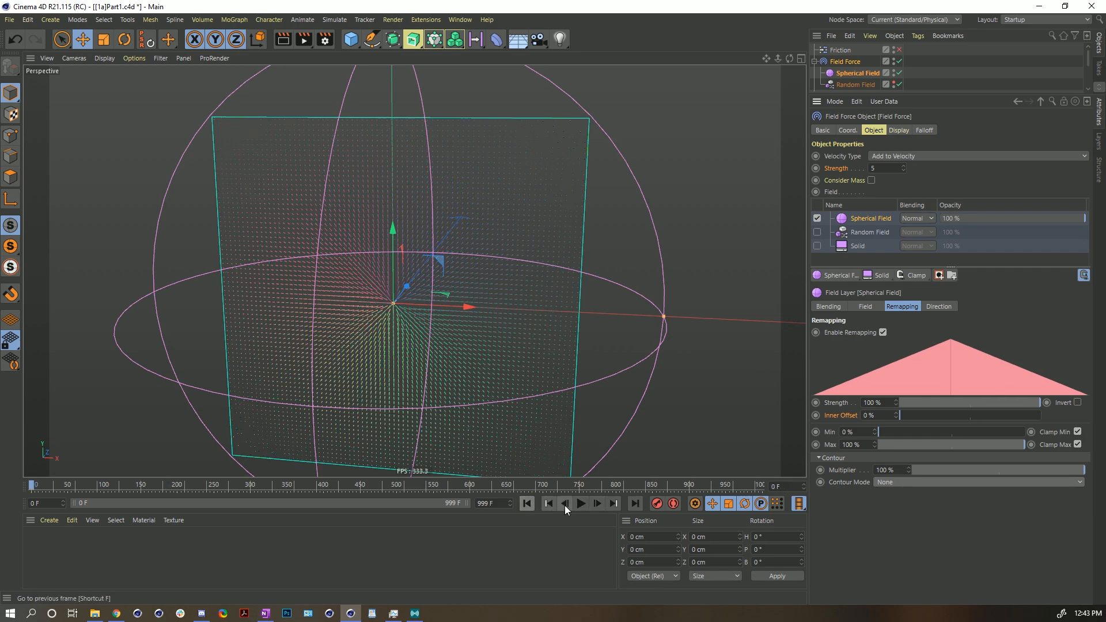
{"action": "left_click", "coordinate": [581, 504]}
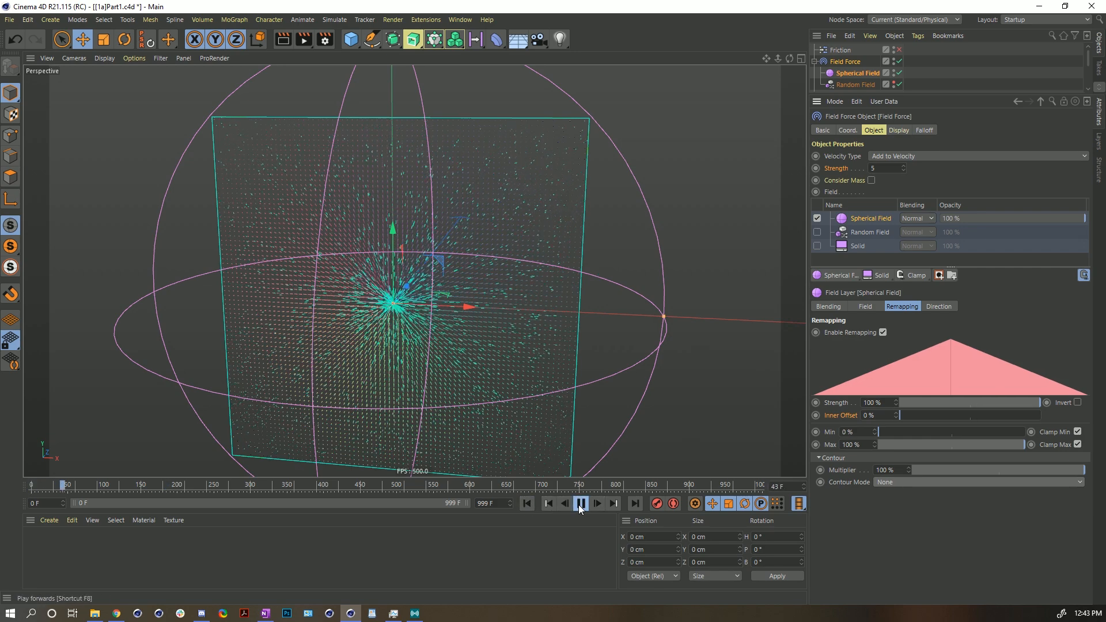
{"action": "left_click", "coordinate": [581, 504]}
{"action": "left_click", "coordinate": [526, 503]}
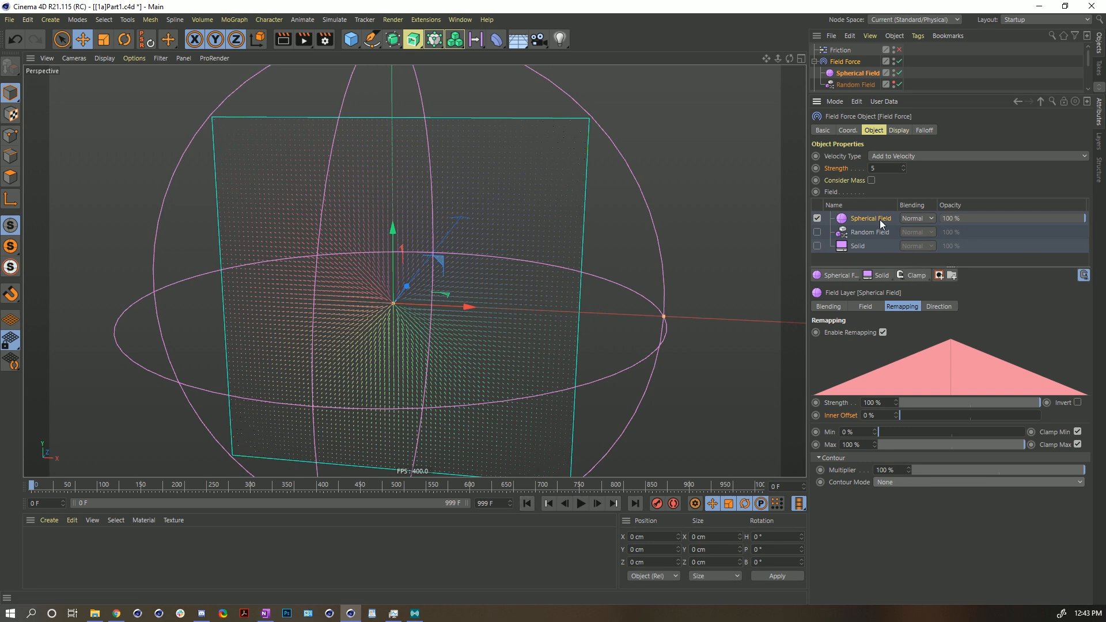
- Toggle the Spherical Field layer's Invert Direction off and back on, replaying the simulation from the start
{"action": "left_click", "coordinate": [939, 308]}
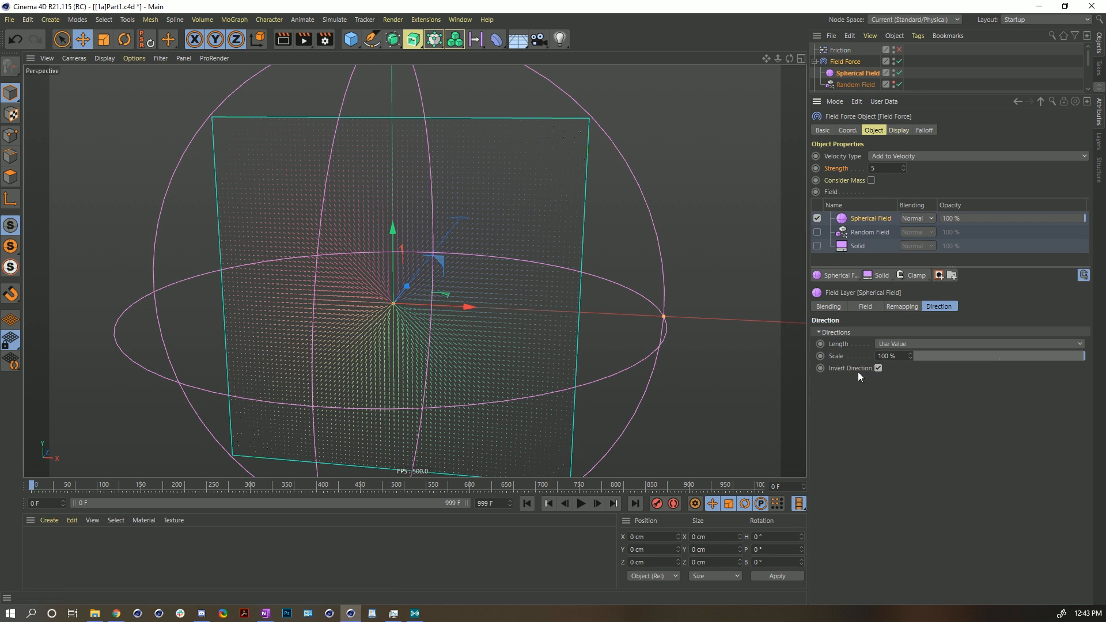
{"action": "left_click", "coordinate": [877, 368]}
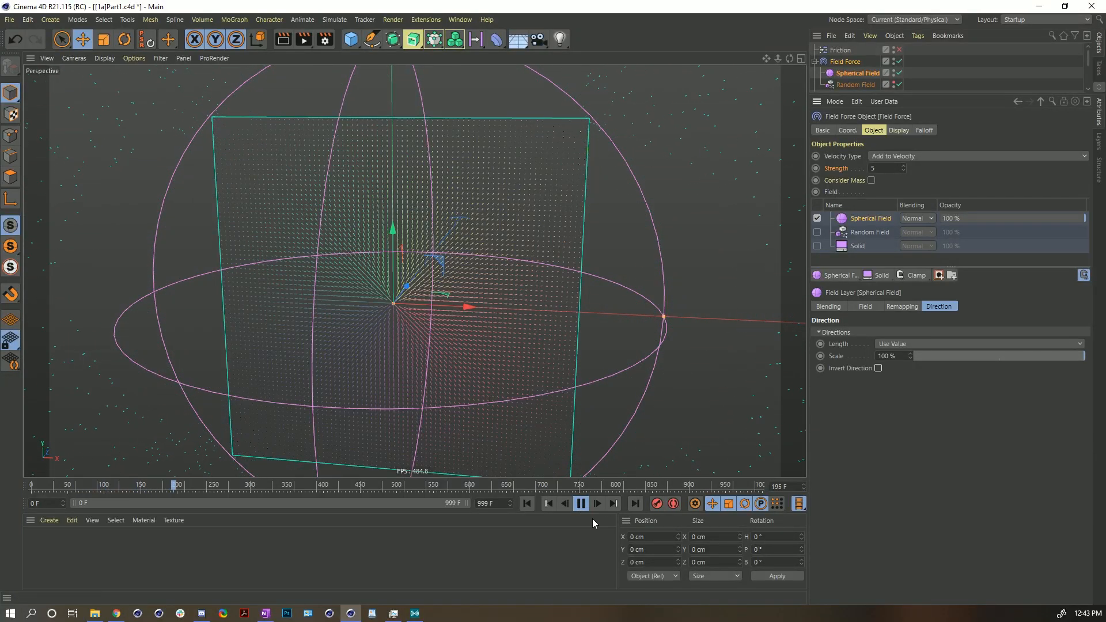
{"action": "left_click", "coordinate": [878, 368]}
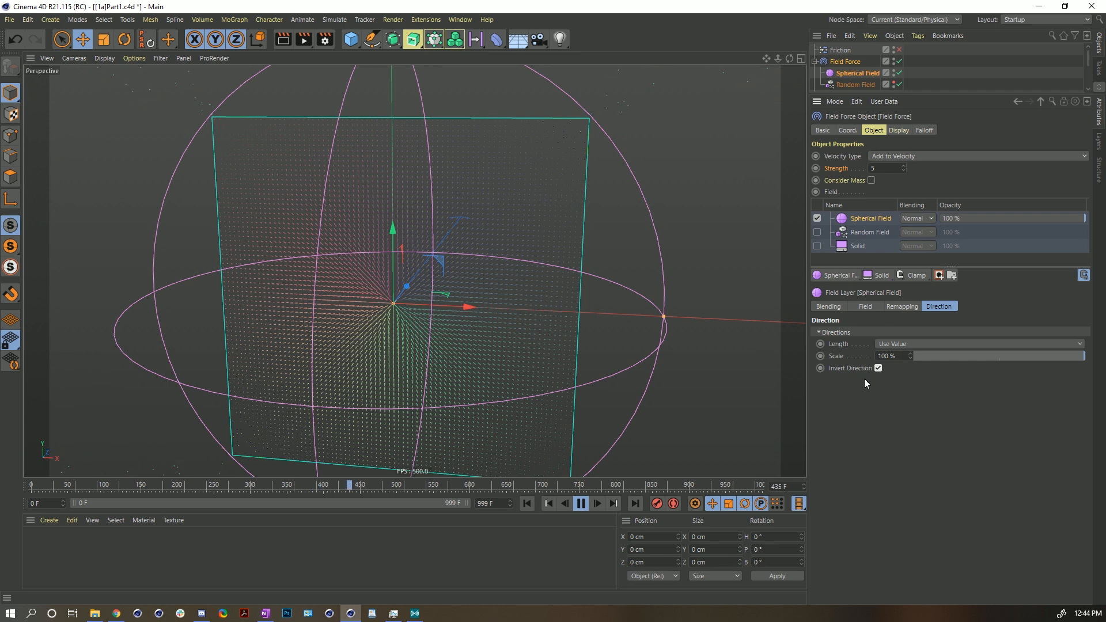
{"action": "left_click", "coordinate": [525, 503]}
{"action": "left_click", "coordinate": [587, 504]}
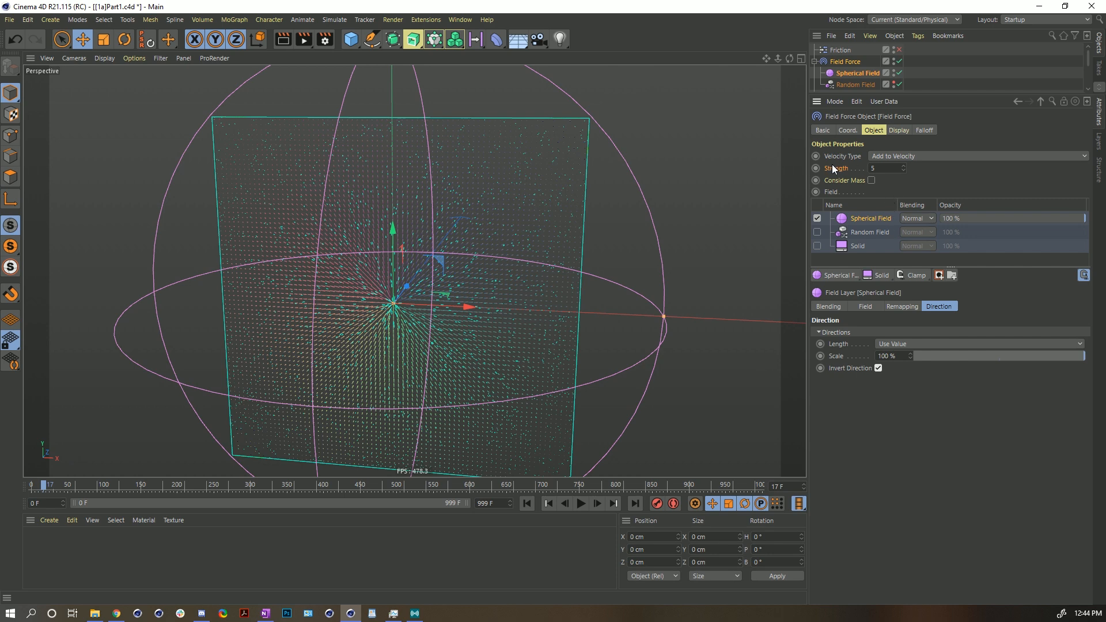
- Try a Direction Scale of 200% on the Spherical Field layer, replay the simulation, and reset Scale to 100%
{"action": "double_click", "coordinate": [884, 356]}
{"action": "type", "text": "20"}
{"action": "key", "text": "Return"}
{"action": "type", "text": "200"}
{"action": "key", "text": "Return"}
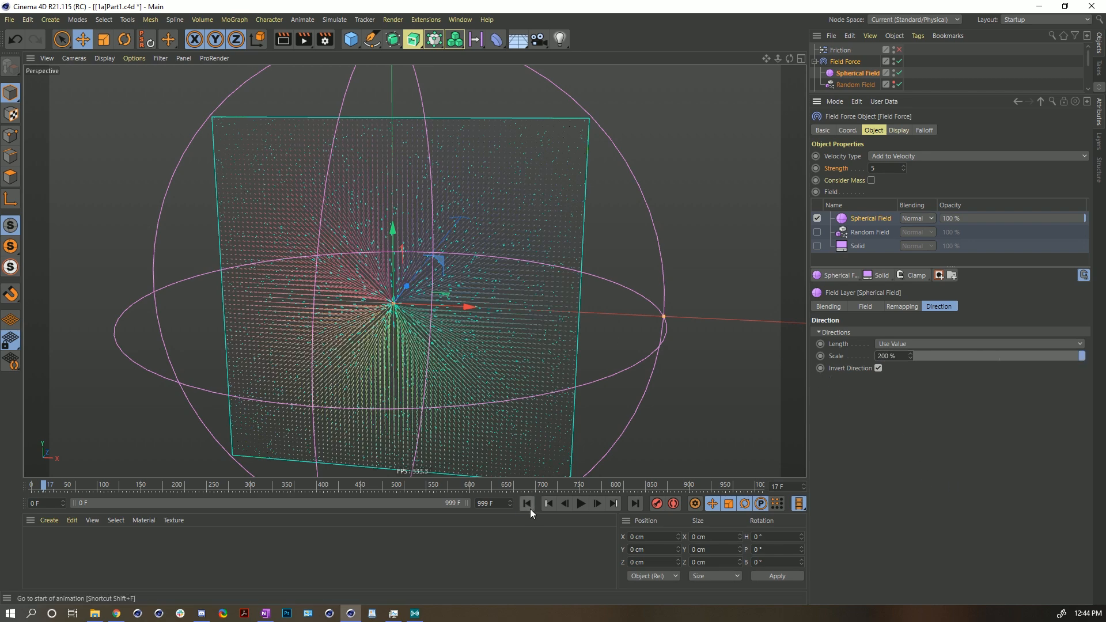
{"action": "left_click", "coordinate": [581, 503]}
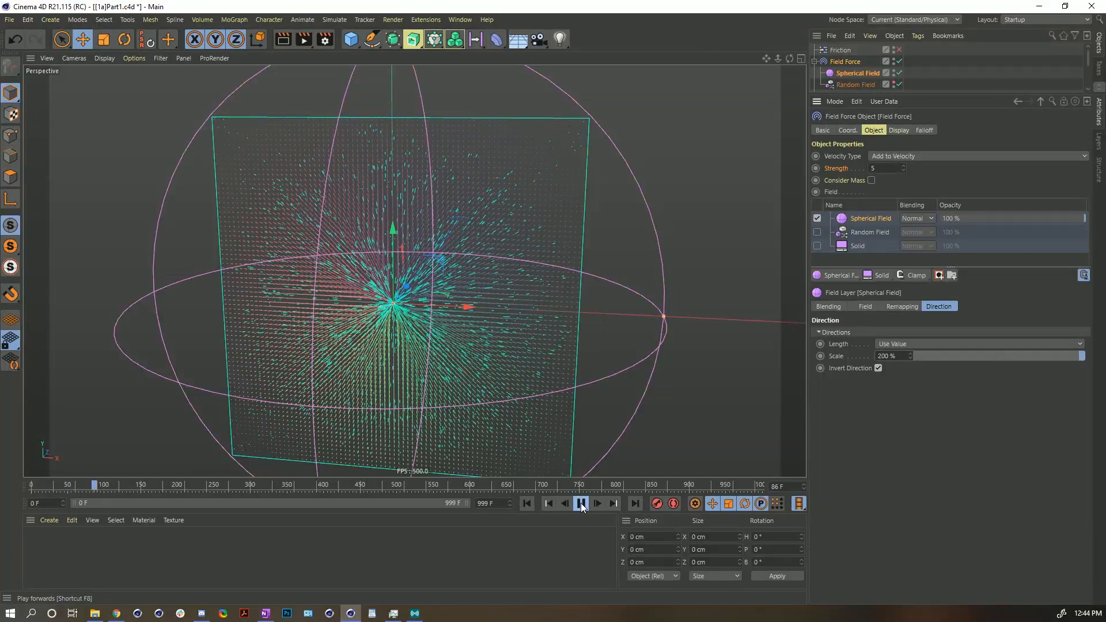
{"action": "left_click", "coordinate": [581, 503]}
{"action": "left_click", "coordinate": [526, 503]}
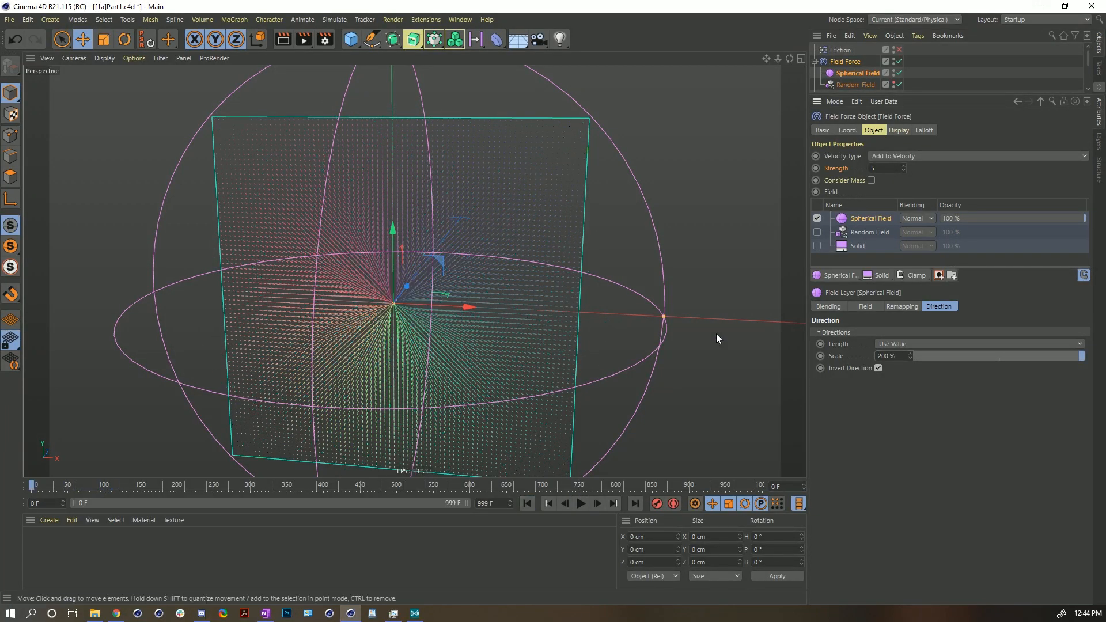
{"action": "left_click", "coordinate": [1018, 356]}
{"action": "left_click_drag", "start_coordinate": [1053, 366], "coordinate": [1091, 369]}
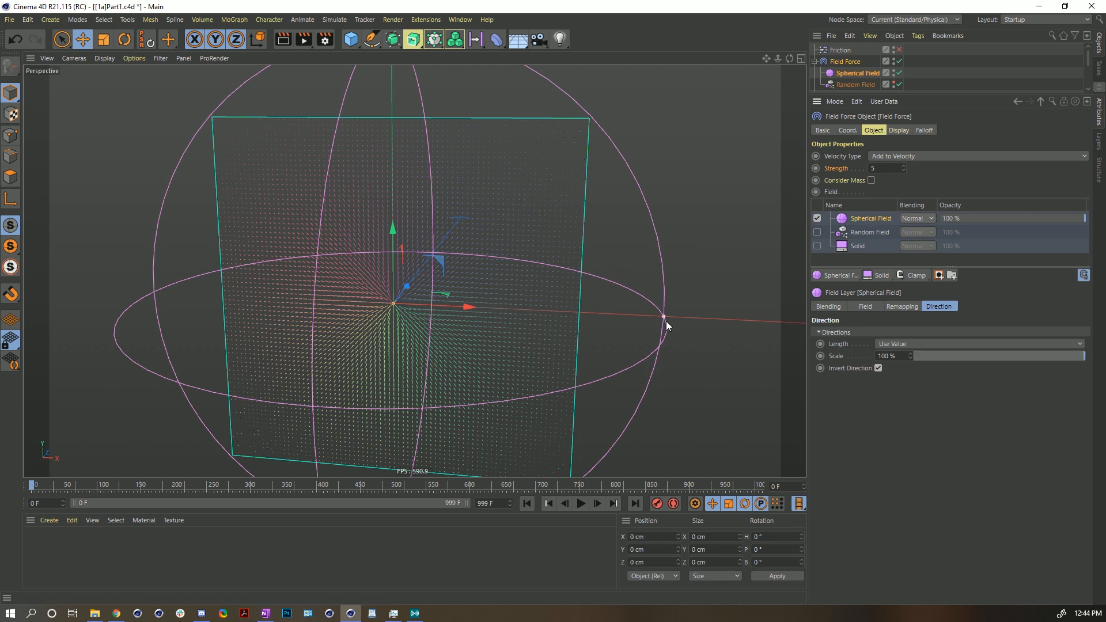
- Shrink the Spherical Field to a size of about 42 cm and play the simulation
{"action": "left_click_drag", "start_coordinate": [663, 315], "coordinate": [627, 296]}
{"action": "key", "text": "t"}
{"action": "left_click_drag", "start_coordinate": [576, 186], "coordinate": [490, 272]}
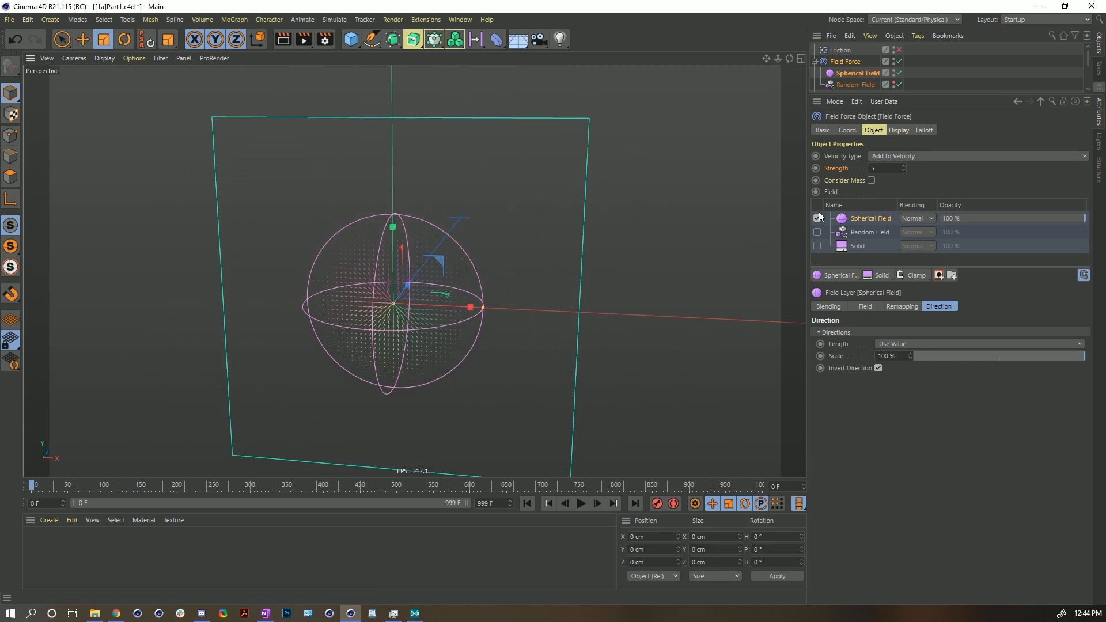
{"action": "left_click", "coordinate": [852, 132]}
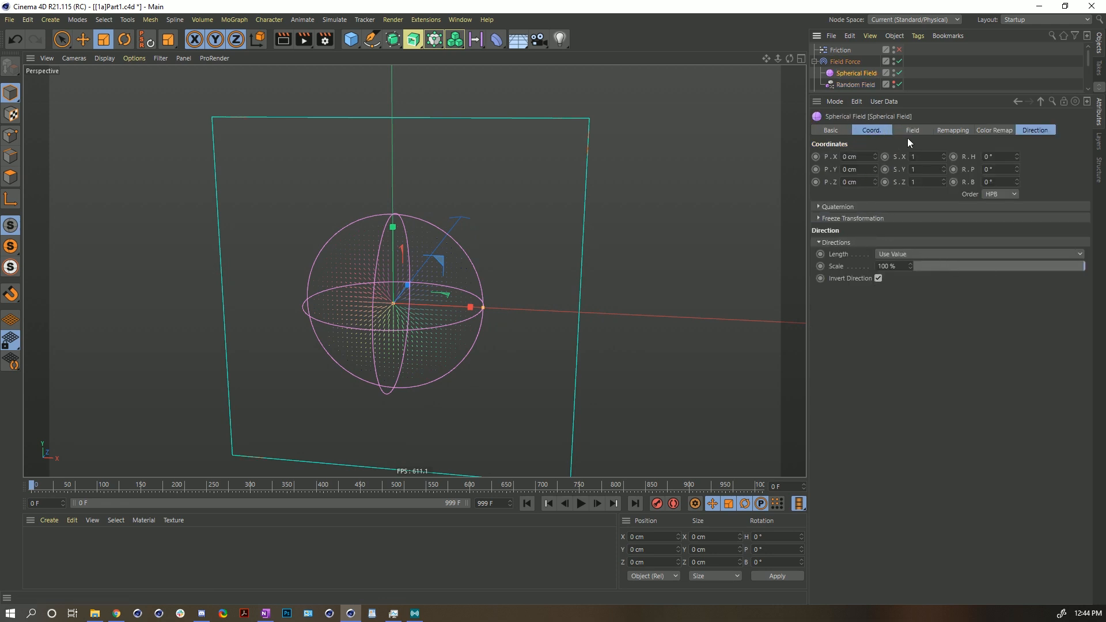
{"action": "left_click", "coordinate": [912, 130]}
{"action": "mouse_move", "coordinate": [945, 176]}
{"action": "left_mouse_down"}
{"action": "mouse_move", "coordinate": [1055, 164]}
{"action": "mouse_move", "coordinate": [966, 181]}
{"action": "left_mouse_up"}
{"action": "left_click", "coordinate": [582, 504]}
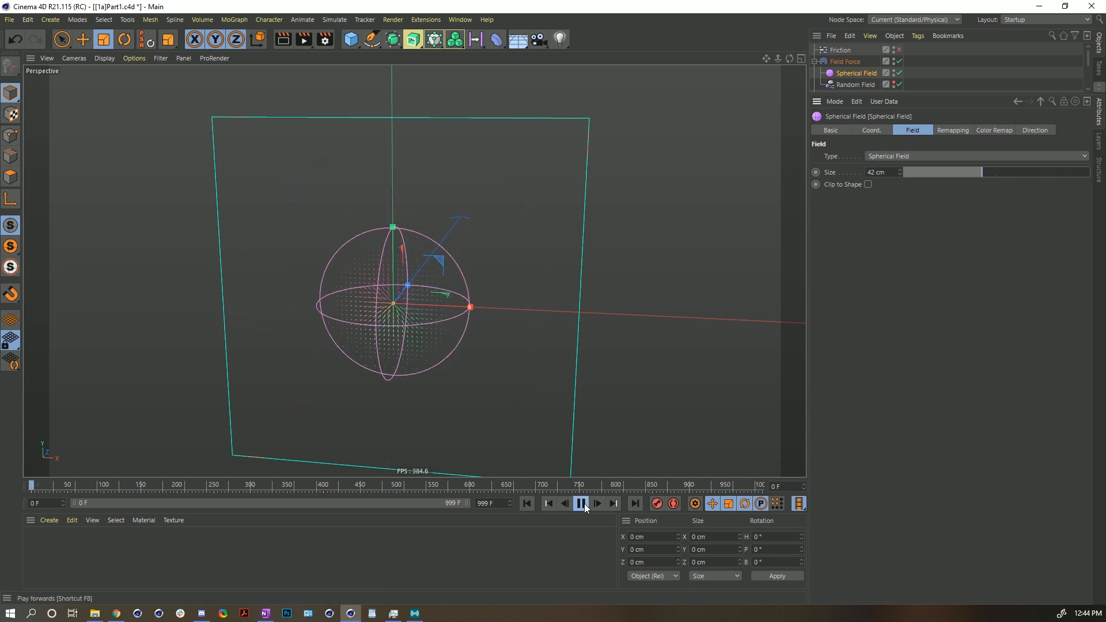
- Move the Spherical Field down below the emitter's center during playback, then stop and rewind
{"action": "left_click_drag", "start_coordinate": [439, 258], "coordinate": [442, 261]}
{"action": "key", "text": "e"}
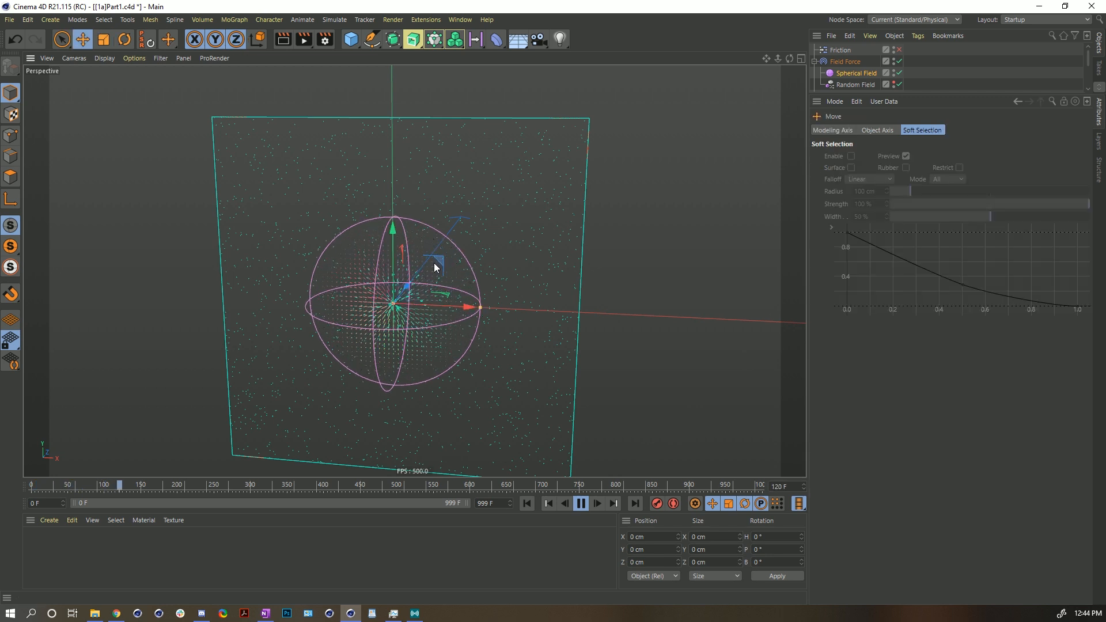
{"action": "left_click_drag", "start_coordinate": [443, 262], "coordinate": [435, 346]}
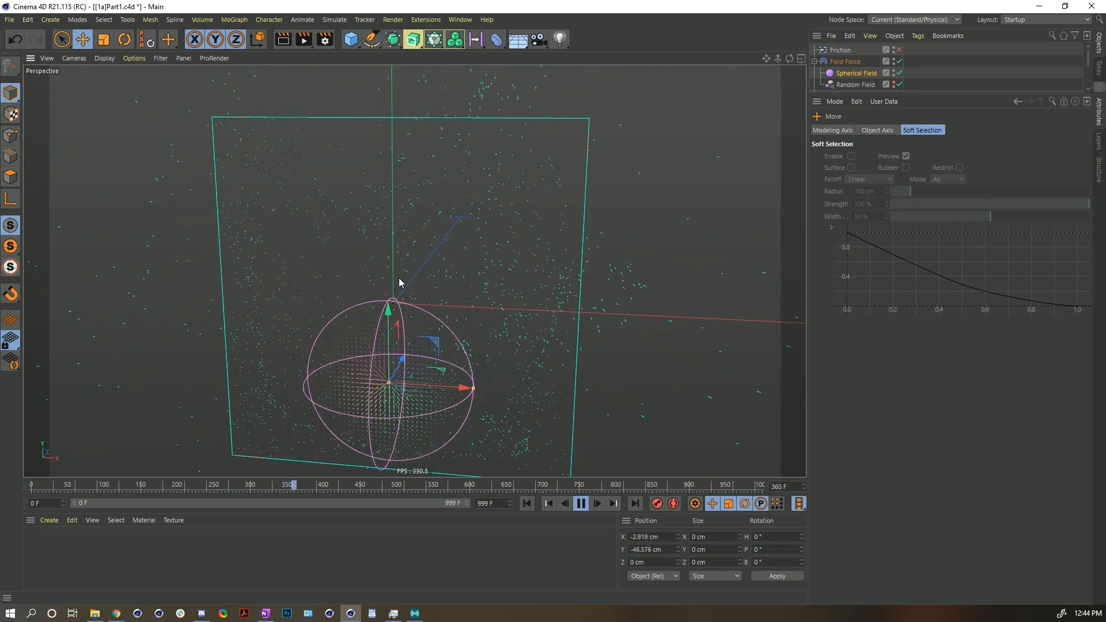
{"action": "left_click", "coordinate": [581, 507]}
{"action": "left_click", "coordinate": [527, 504]}
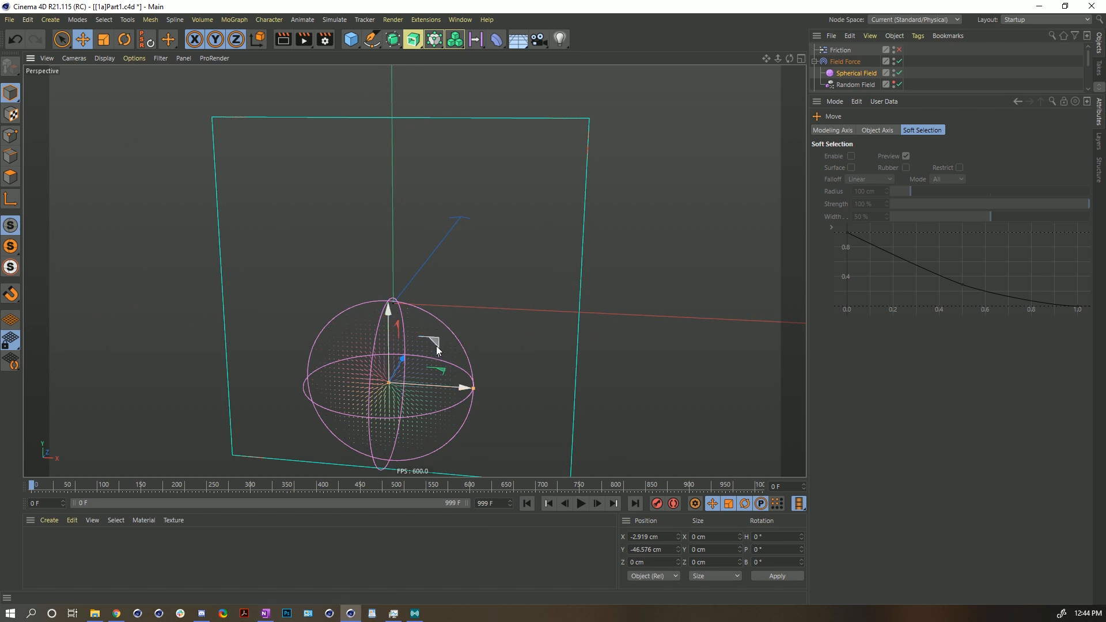
- Move the Spherical Field up and to the left and scale it up
{"action": "left_click_drag", "start_coordinate": [436, 347], "coordinate": [379, 246]}
{"action": "key", "text": "t"}
{"action": "left_click_drag", "start_coordinate": [355, 326], "coordinate": [575, 250]}
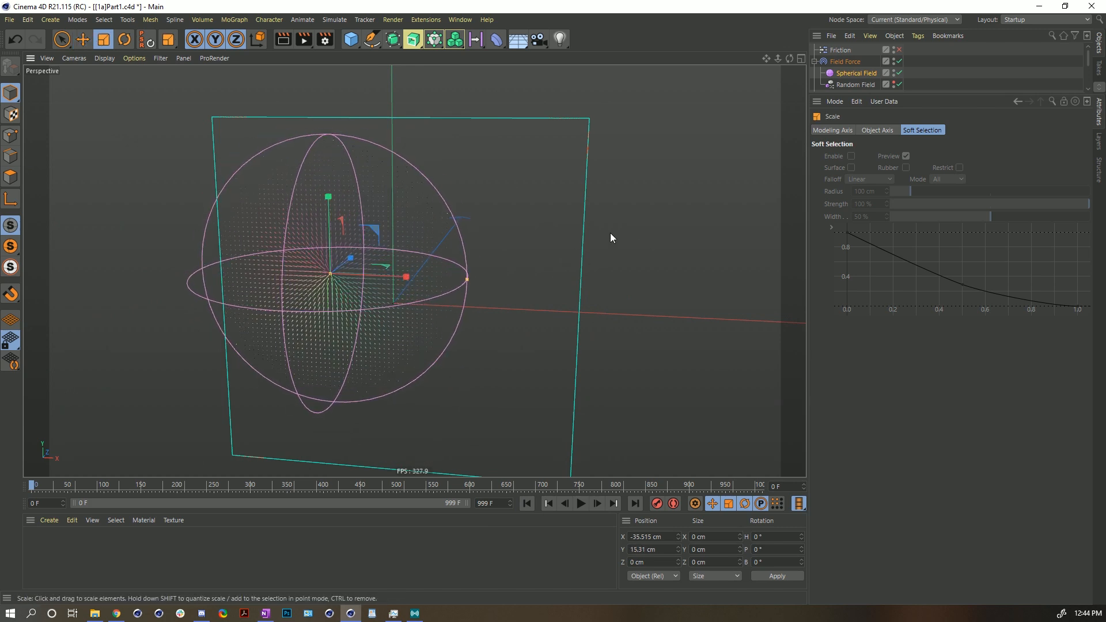
- Duplicate the Spherical Field and rename the two fields Spherical Field.2 and Spherical Field.1
{"action": "left_click_drag", "start_coordinate": [856, 76], "coordinate": [880, 143], "text": "ctrl"}
{"action": "double_click", "coordinate": [878, 73]}
{"action": "key", "text": "BackSpace"}
{"action": "type", "text": "2"}
{"action": "key", "text": "Return"}
{"action": "double_click", "coordinate": [872, 84]}
{"action": "key", "text": "End"}
{"action": "type", "text": ".3"}
{"action": "type", "text": "1"}
{"action": "key", "text": "Return"}
- Add Spherical Field.2 as a second layer in the Field Force's field list
{"action": "left_click", "coordinate": [858, 63]}
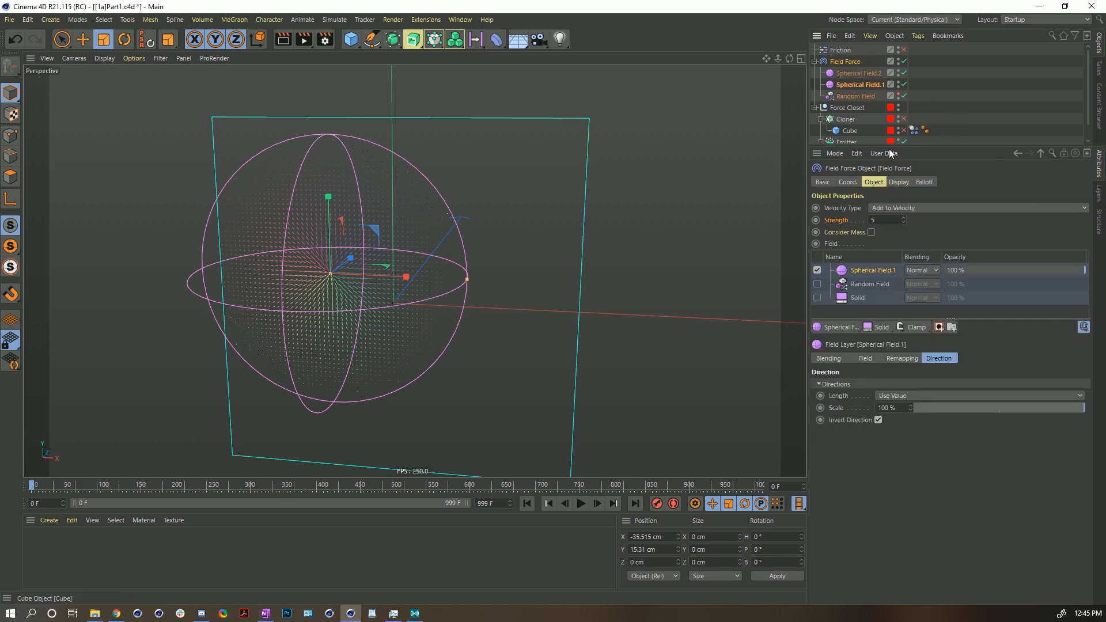
{"action": "mouse_move", "coordinate": [862, 72]}
{"action": "left_mouse_down"}
{"action": "mouse_move", "coordinate": [949, 245]}
{"action": "mouse_move", "coordinate": [873, 268]}
{"action": "left_mouse_up"}
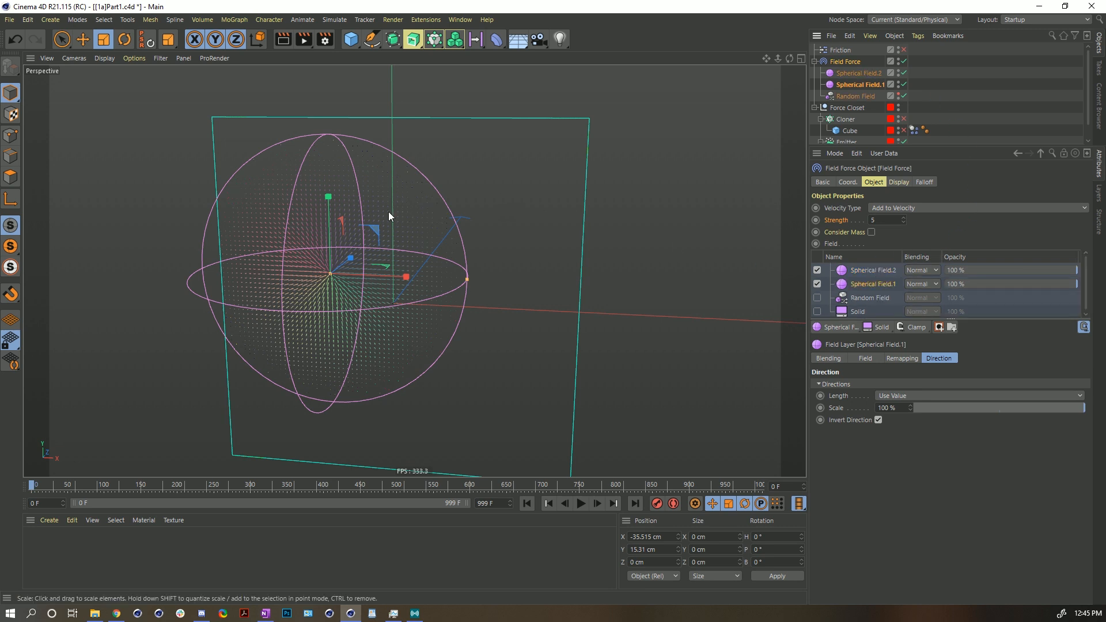
- Move Spherical Field.1 toward the lower right of the other field and play the simulation
{"action": "key", "text": "e"}
{"action": "left_click_drag", "start_coordinate": [376, 234], "coordinate": [493, 313]}
{"action": "scroll", "coordinate": [399, 323], "scroll_direction": "up", "scroll_amount": 8}
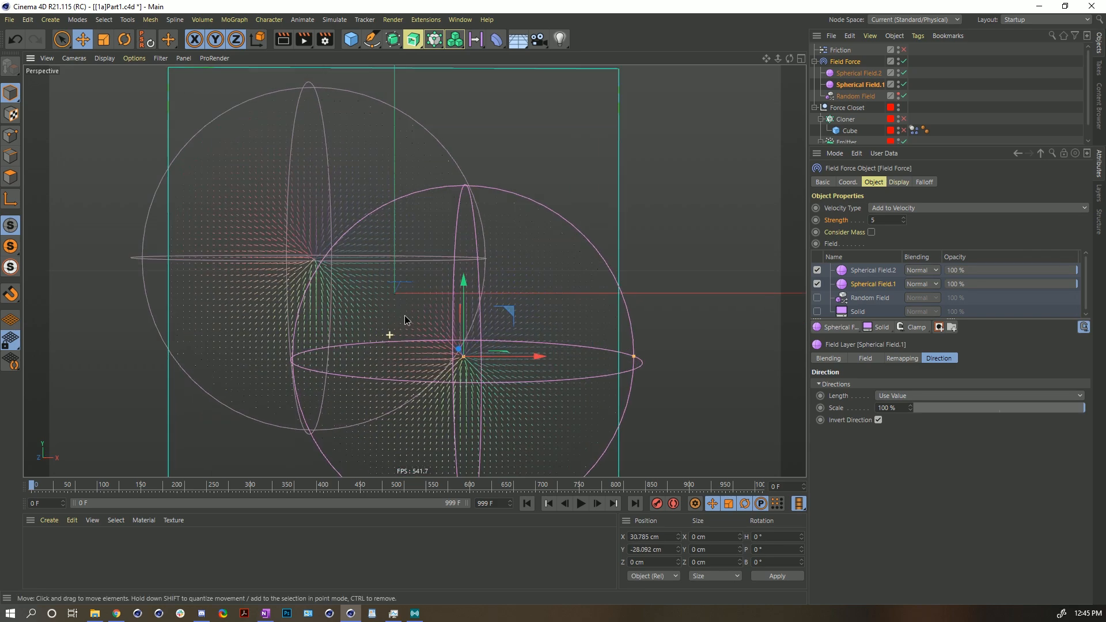
{"action": "right_click_drag", "start_coordinate": [407, 316], "coordinate": [475, 328], "text": "alt"}
{"action": "middle_click_drag", "start_coordinate": [475, 328], "coordinate": [436, 317], "text": "alt"}
{"action": "left_click", "coordinate": [581, 504]}
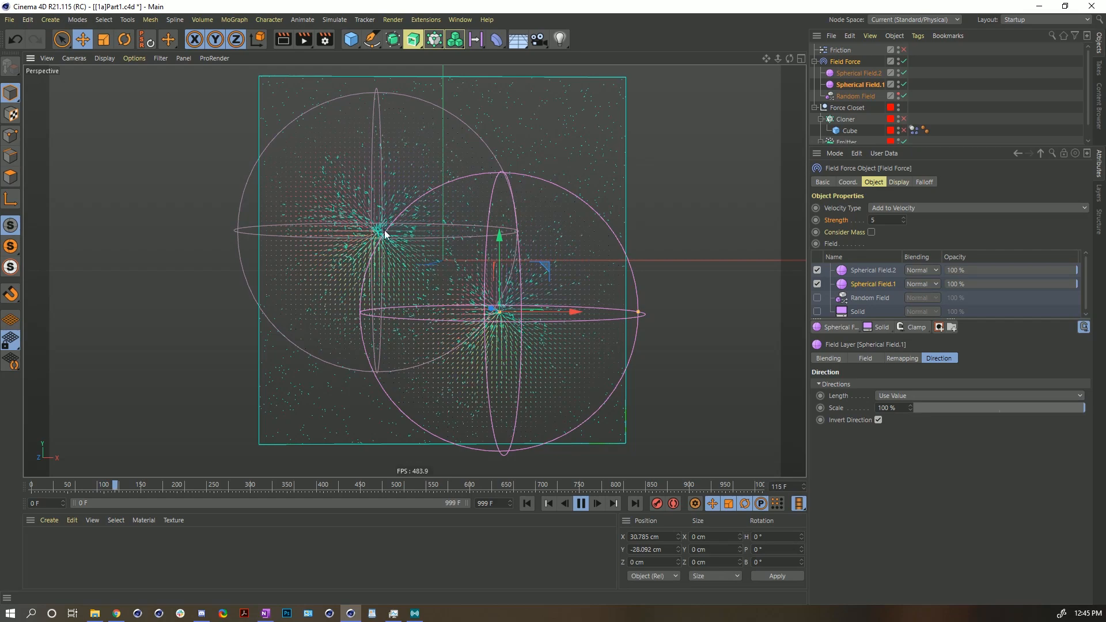
- Reposition Spherical Field.1 slightly closer to the other field during playback, then stop and rewind
{"action": "left_click_drag", "start_coordinate": [484, 253], "coordinate": [275, 261], "text": "alt"}
{"action": "left_click_drag", "start_coordinate": [646, 223], "coordinate": [456, 255], "text": "alt"}
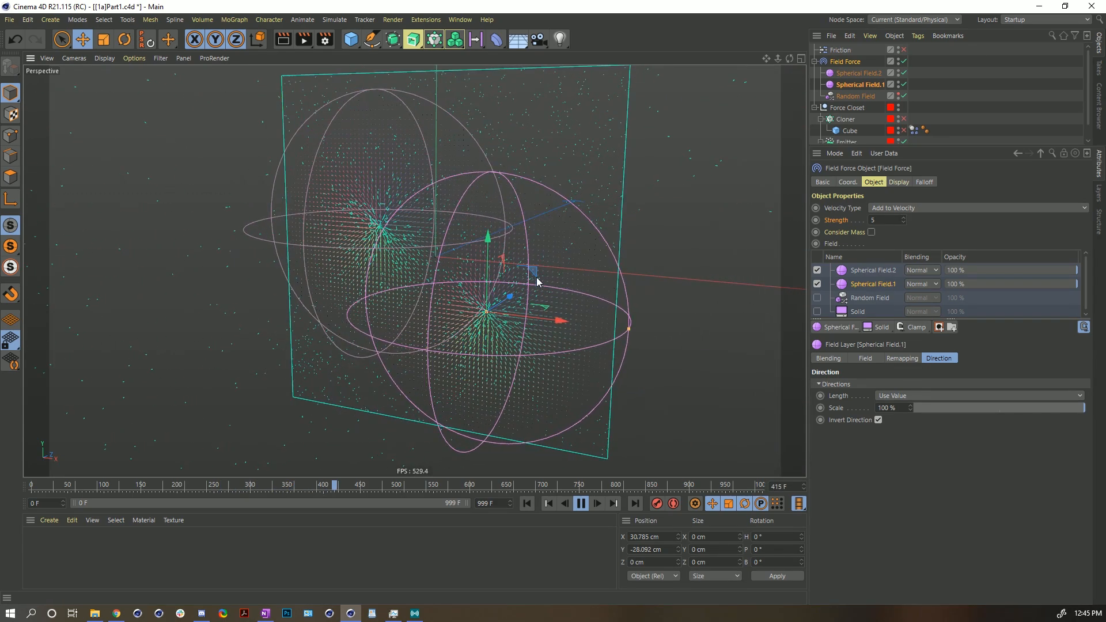
{"action": "left_click_drag", "start_coordinate": [533, 271], "coordinate": [463, 254]}
{"action": "left_click", "coordinate": [581, 503]}
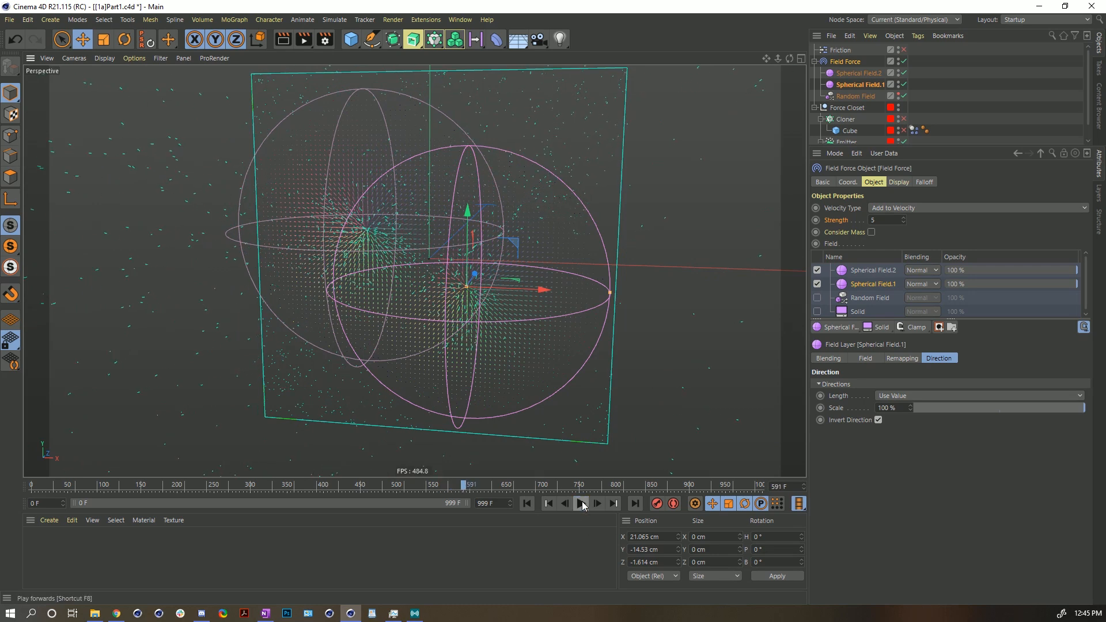
{"action": "left_click", "coordinate": [526, 504]}
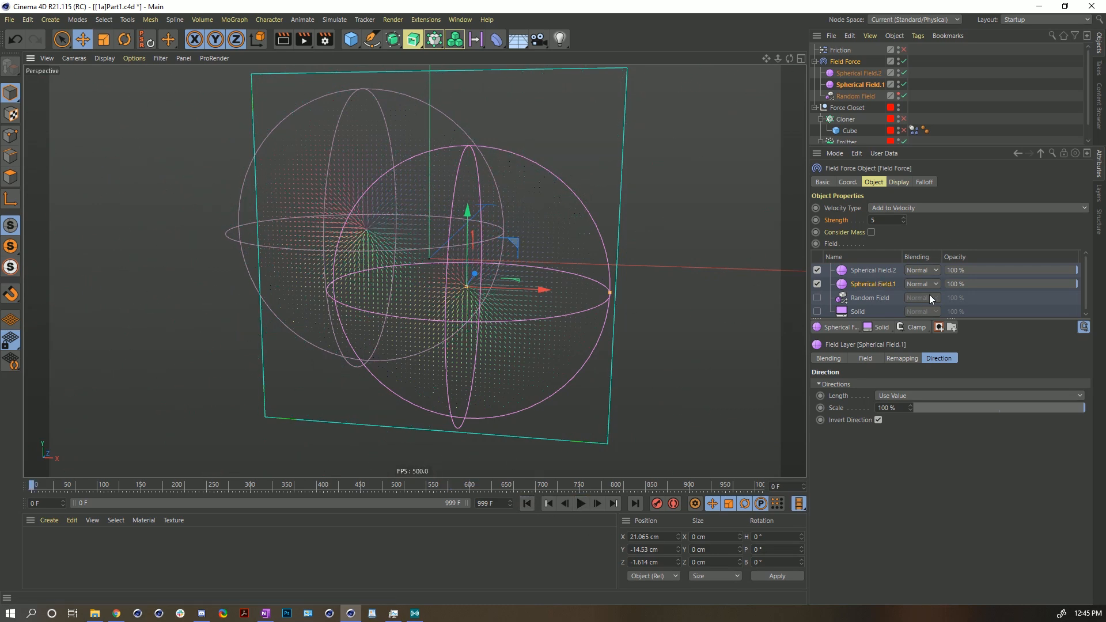
- Set Spherical Field.2's blending mode to Add and play the simulation
{"action": "left_click", "coordinate": [921, 271]}
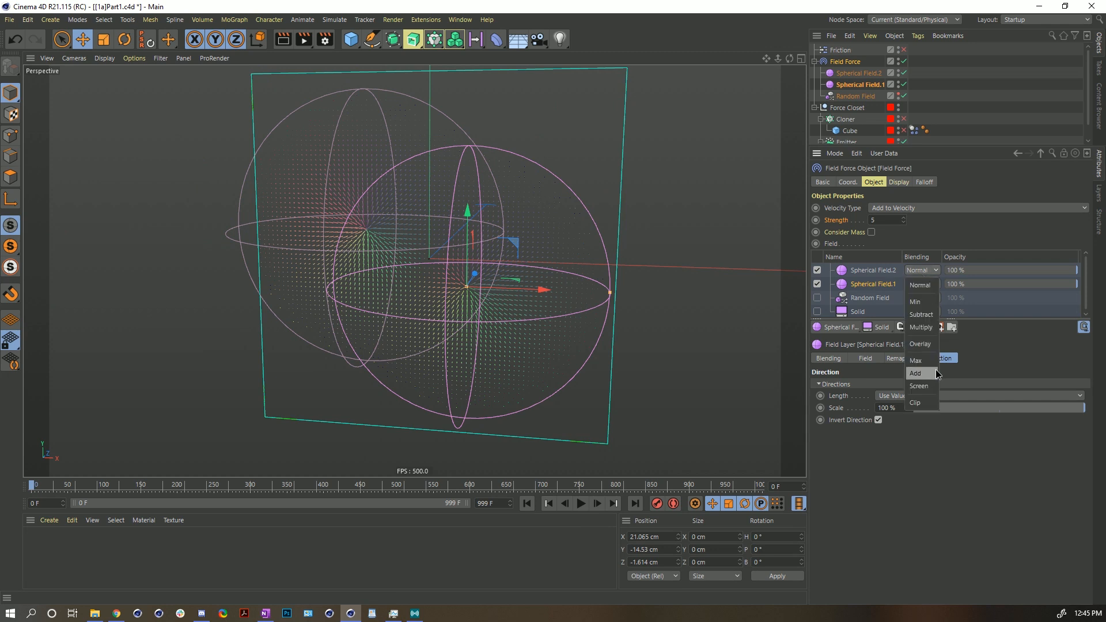
{"action": "left_click", "coordinate": [917, 374]}
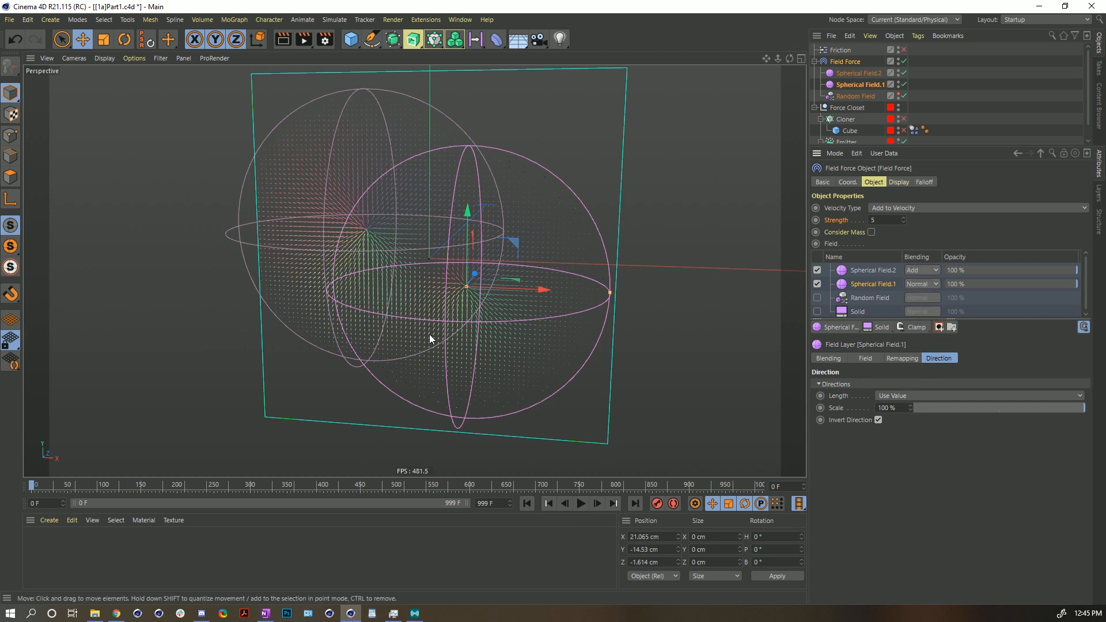
{"action": "left_click", "coordinate": [581, 504]}
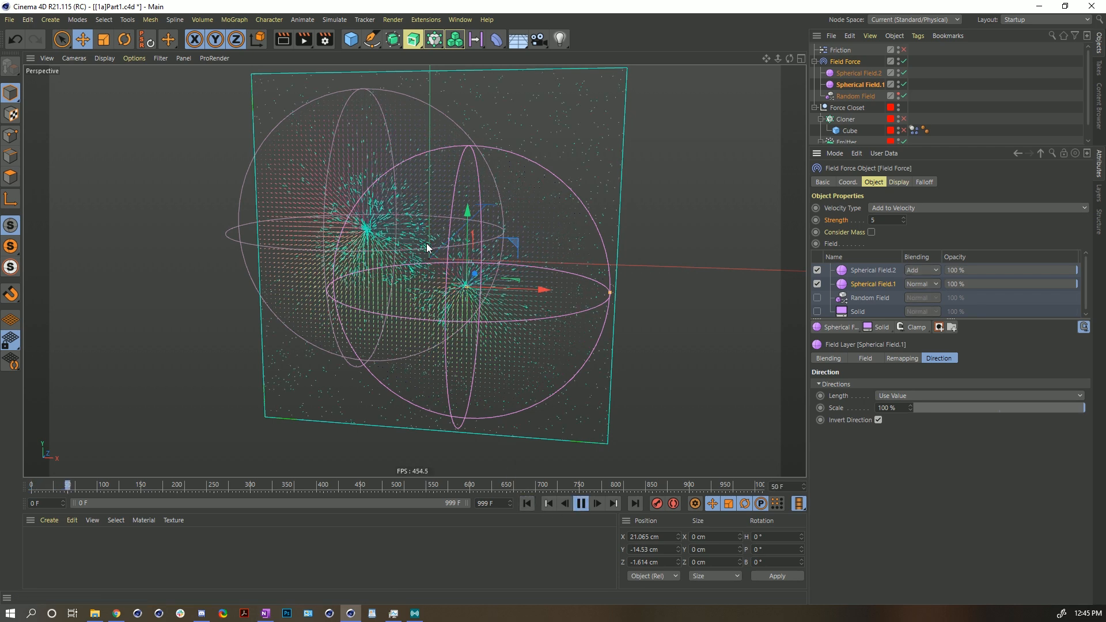
- Change Spherical Field.2's blending mode to Multiply and replay the simulation from the start
{"action": "left_click", "coordinate": [927, 270]}
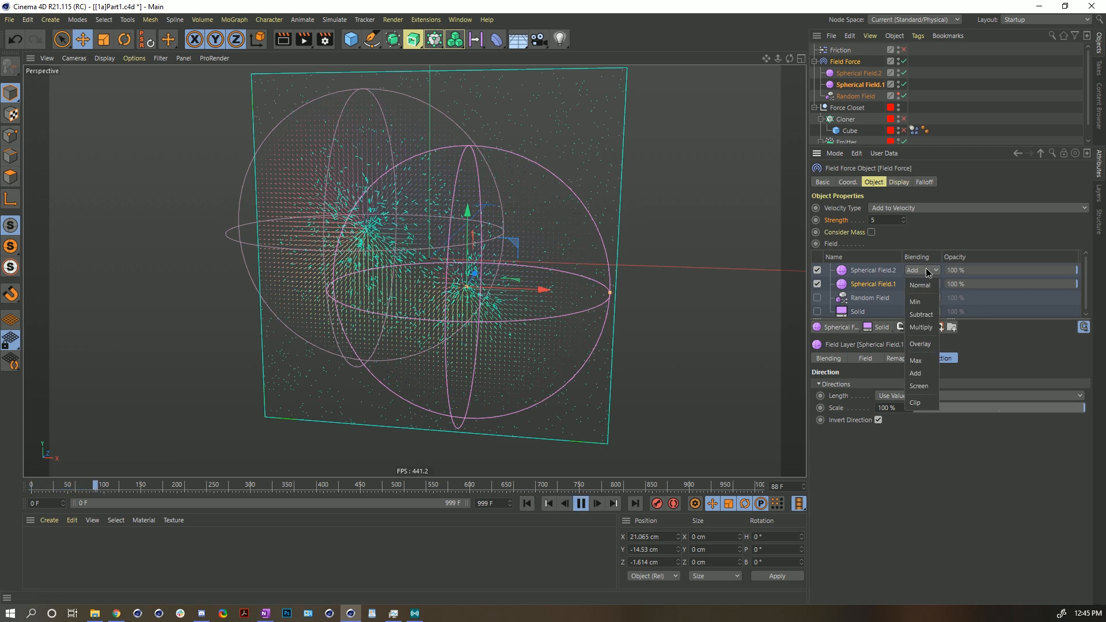
{"action": "left_click", "coordinate": [921, 330]}
{"action": "left_click", "coordinate": [581, 503]}
{"action": "left_click", "coordinate": [526, 504]}
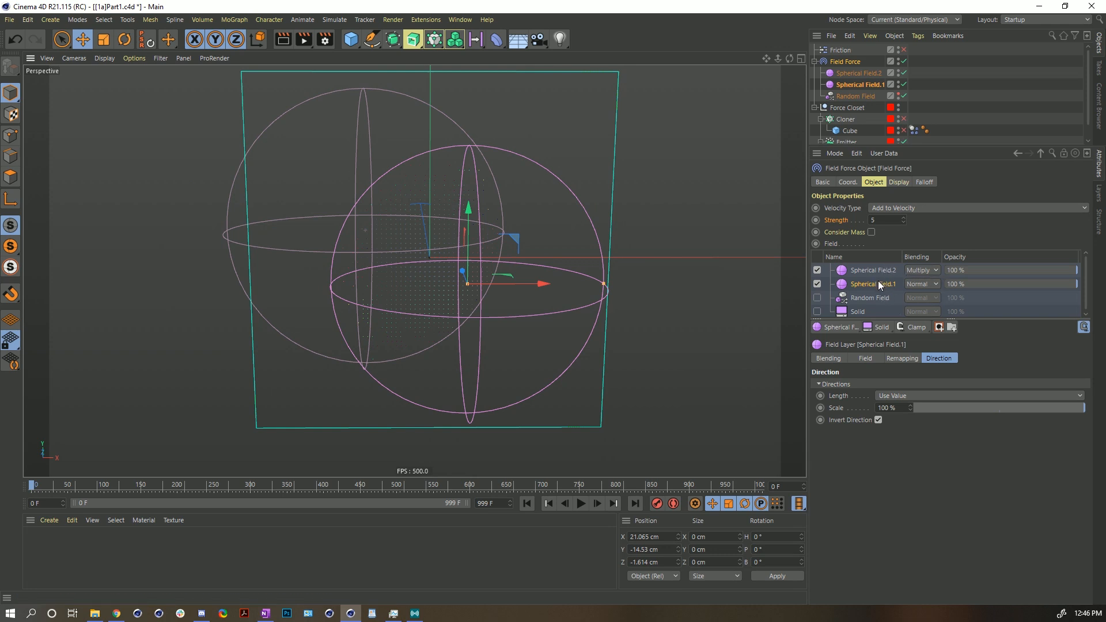
- Examine the overlapping fields from different angles and zoom levels while the simulation plays, then rewind
{"action": "left_click_drag", "start_coordinate": [533, 269], "coordinate": [473, 205], "text": "alt"}
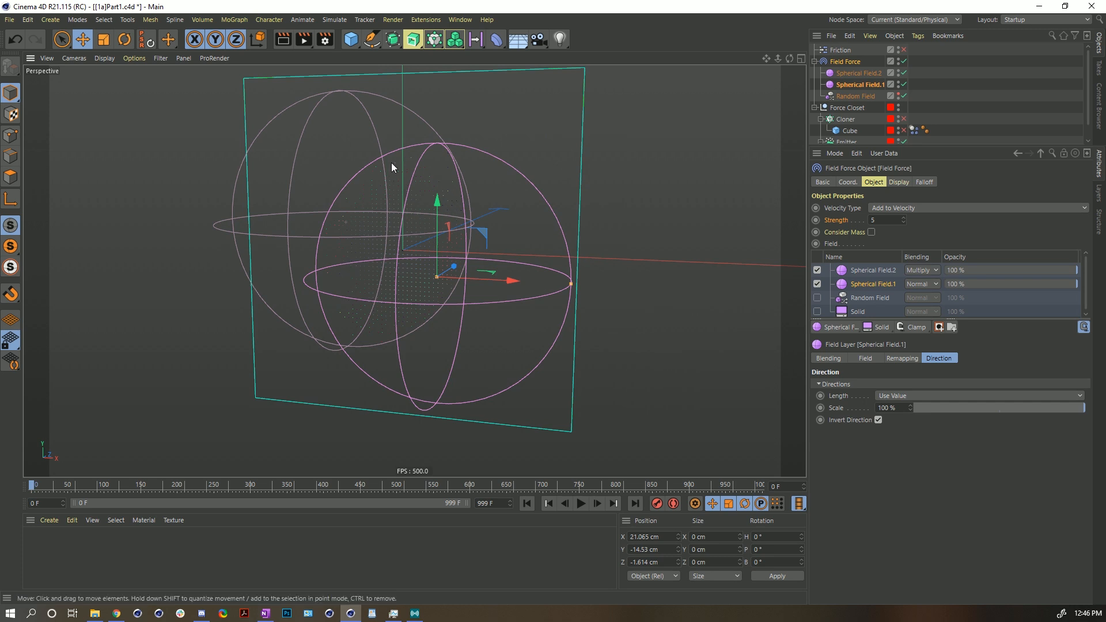
{"action": "left_click_drag", "start_coordinate": [431, 248], "coordinate": [358, 260], "text": "alt"}
{"action": "scroll", "coordinate": [357, 259], "scroll_direction": "up", "scroll_amount": 4}
{"action": "left_click", "coordinate": [579, 503]}
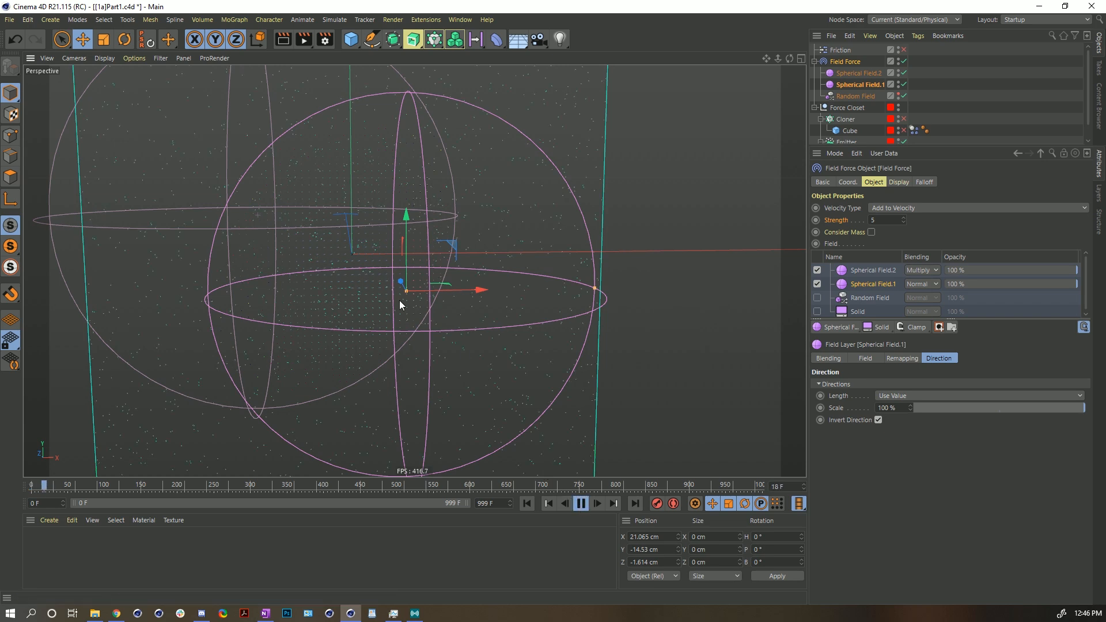
{"action": "left_click_drag", "start_coordinate": [365, 282], "coordinate": [345, 269], "text": "alt"}
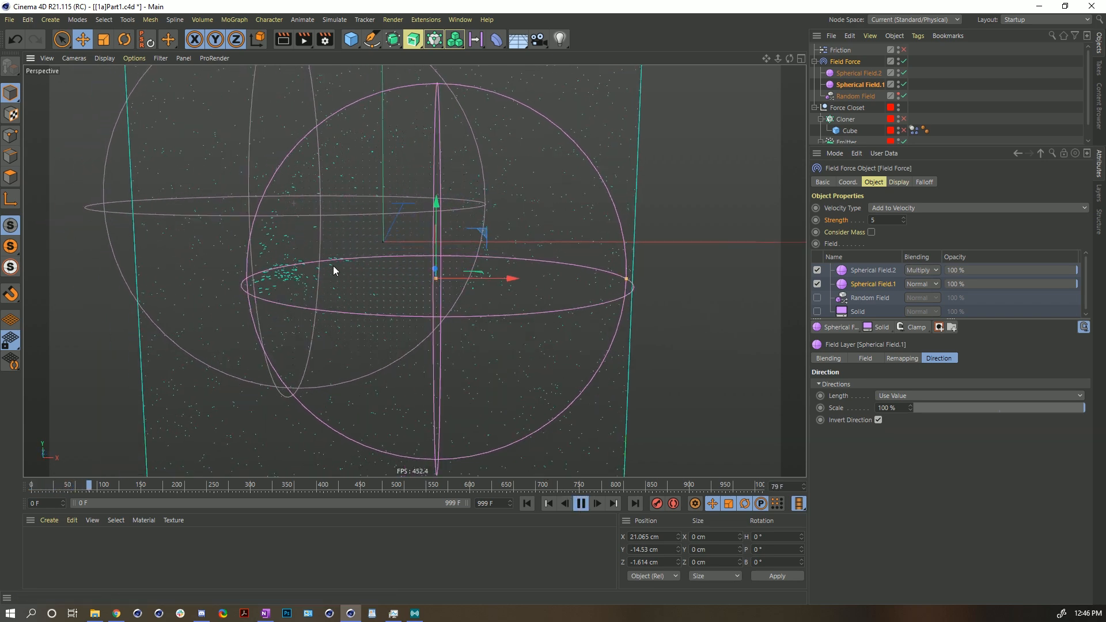
{"action": "scroll", "coordinate": [375, 254], "scroll_direction": "down", "scroll_amount": 2}
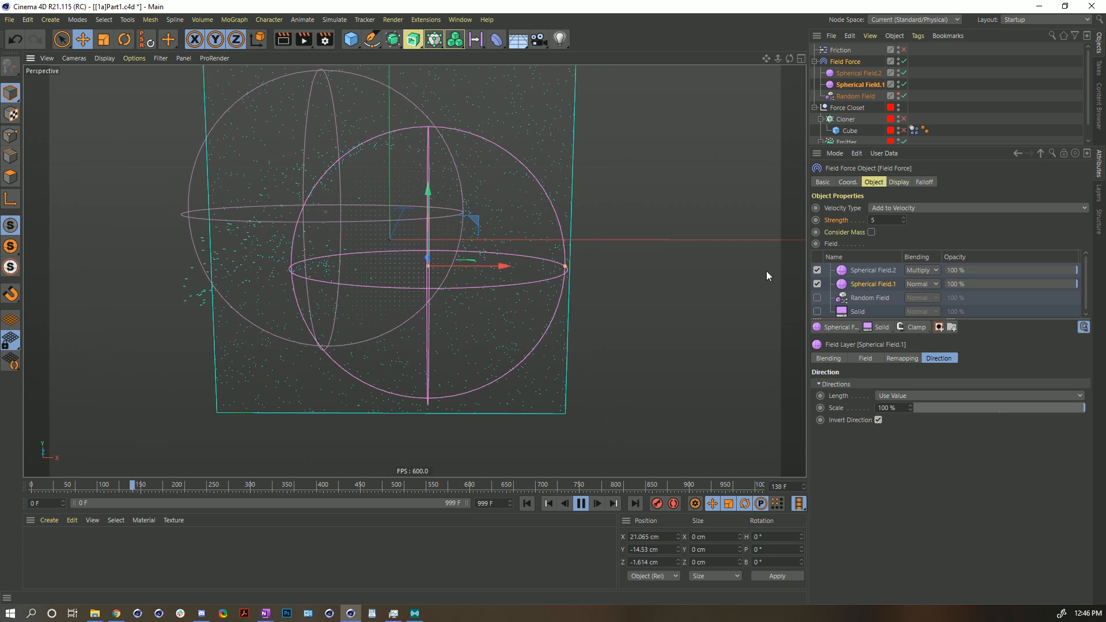
{"action": "left_click", "coordinate": [579, 505]}
{"action": "left_click", "coordinate": [530, 505]}
- Reset Spherical Field.2's blending mode to Normal and add a Mask layer to Spherical Field.1
{"action": "left_click", "coordinate": [919, 270]}
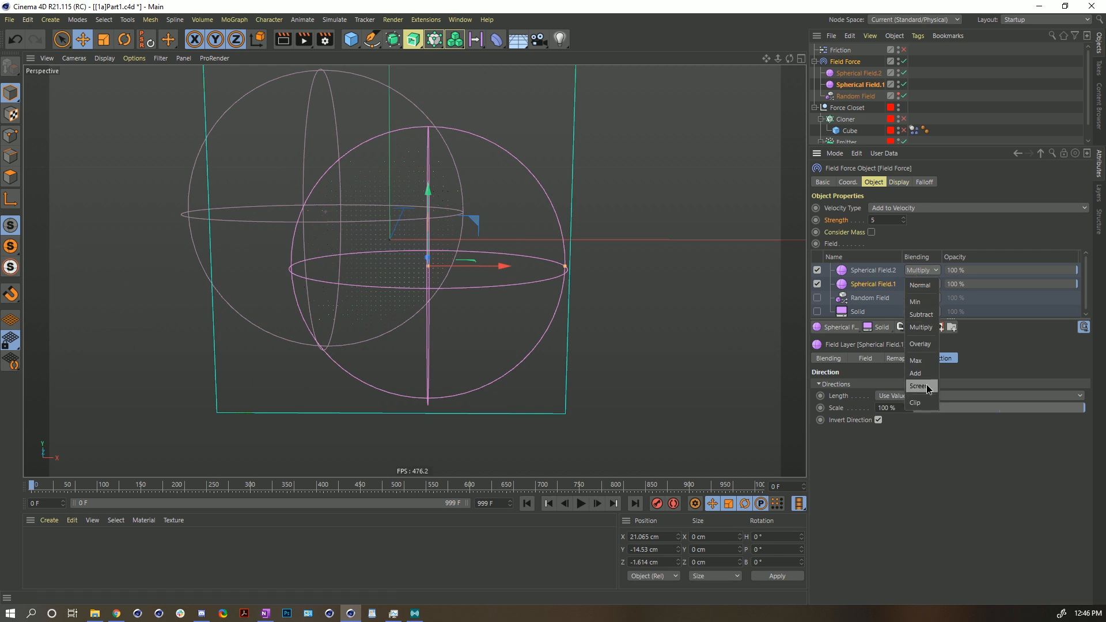
{"action": "left_click", "coordinate": [920, 285]}
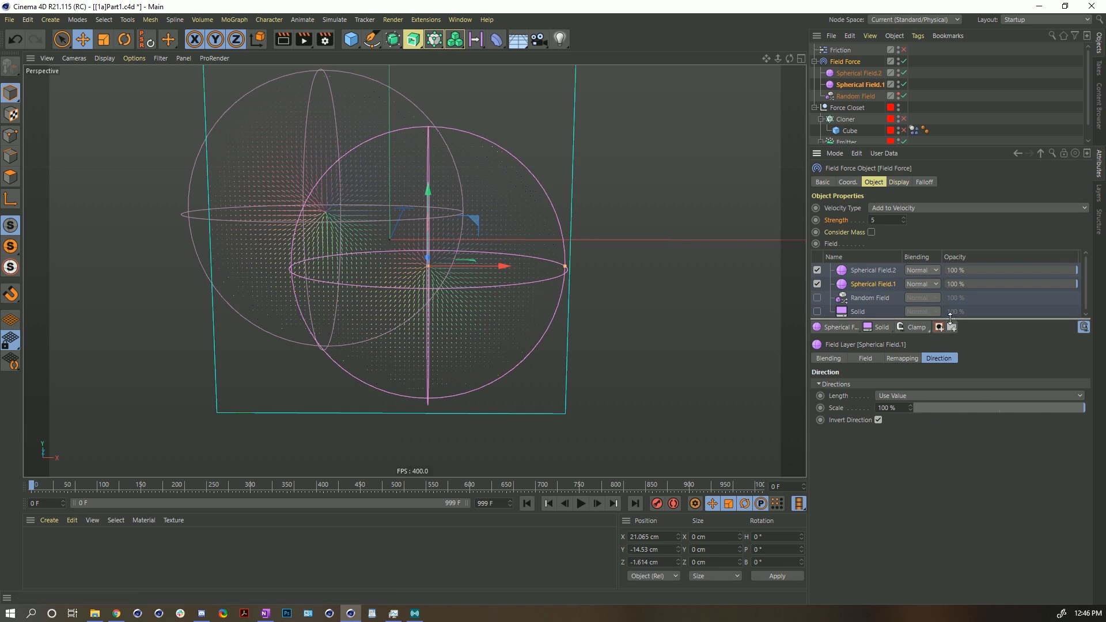
{"action": "left_click_drag", "start_coordinate": [950, 317], "coordinate": [945, 373]}
{"action": "left_click", "coordinate": [938, 376]}
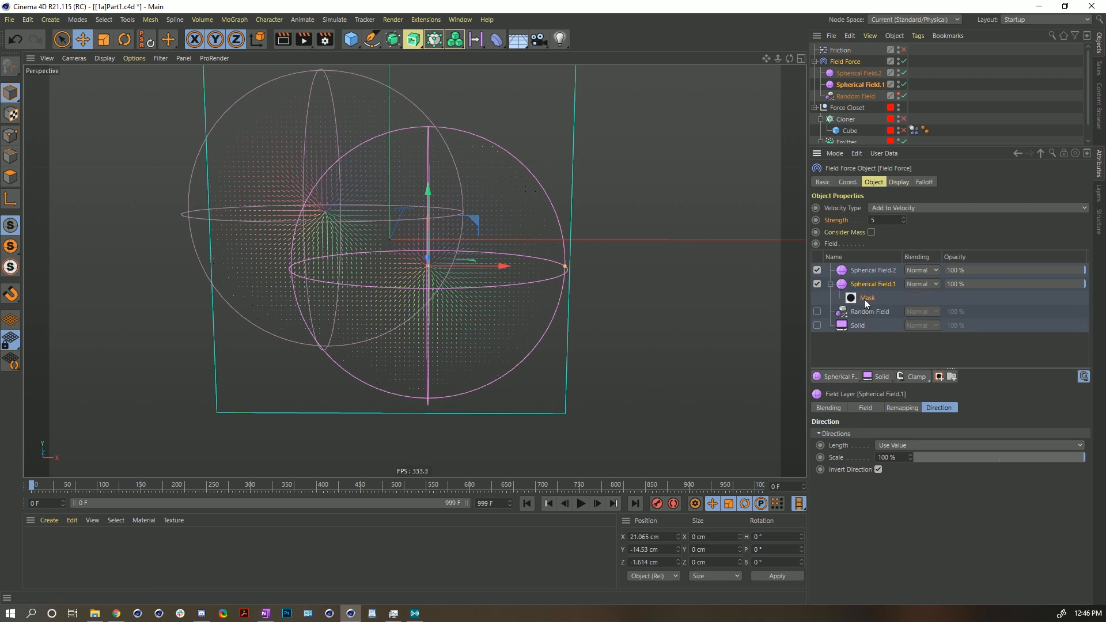
- Try nesting Spherical Field.2 inside Spherical Field.1's mask, play the simulation, and move it back to the top
{"action": "left_click_drag", "start_coordinate": [872, 274], "coordinate": [869, 301]}
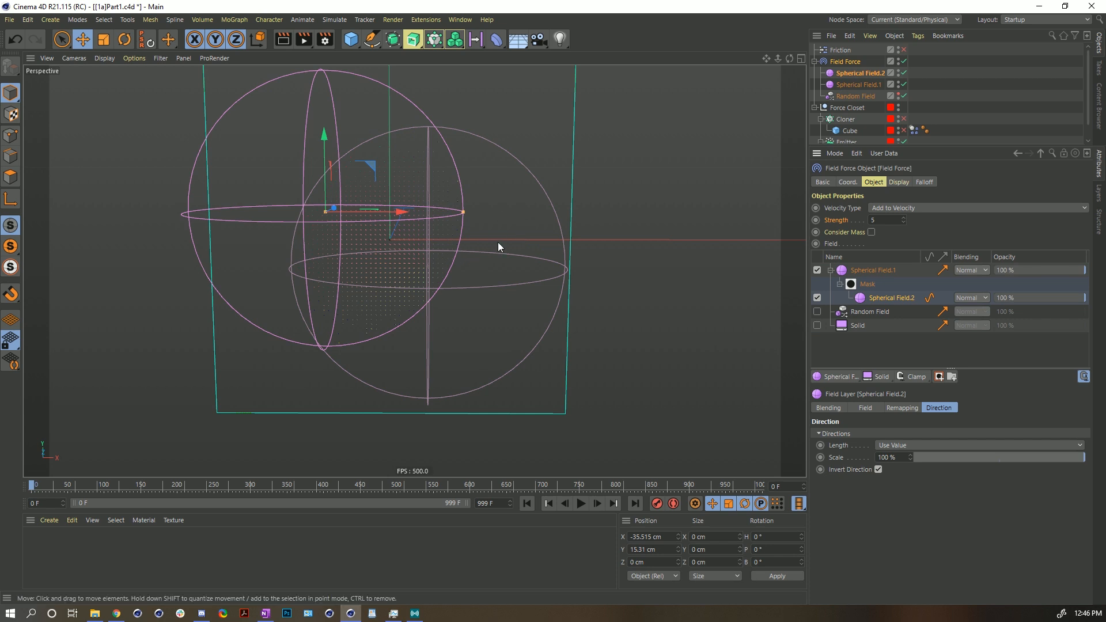
{"action": "left_click", "coordinate": [581, 503]}
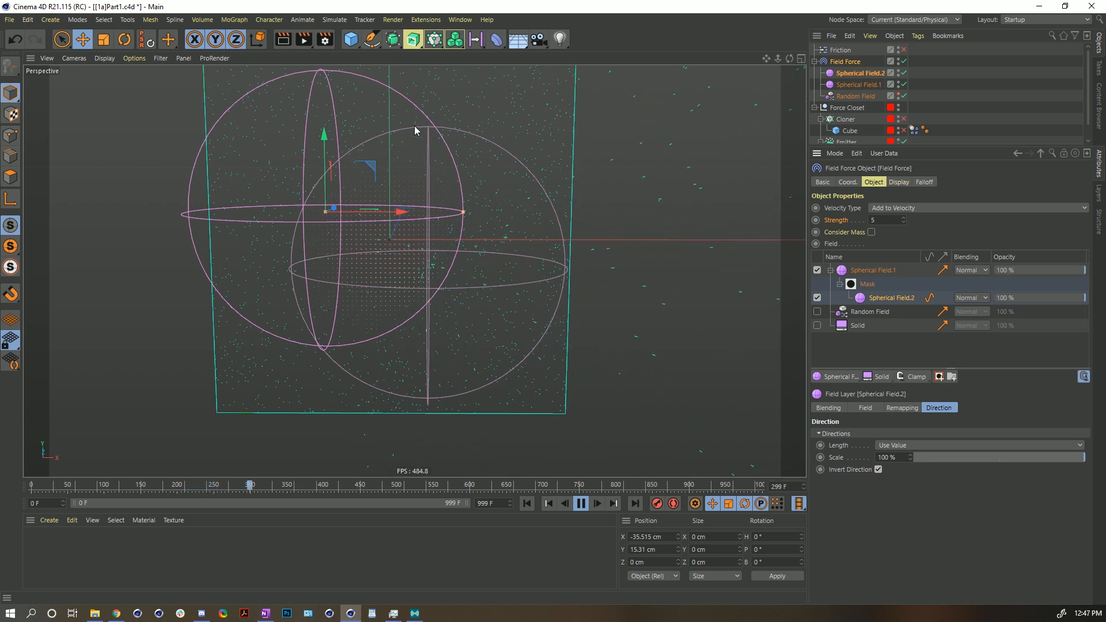
{"action": "left_click", "coordinate": [582, 504]}
{"action": "left_click_drag", "start_coordinate": [876, 297], "coordinate": [872, 271]}
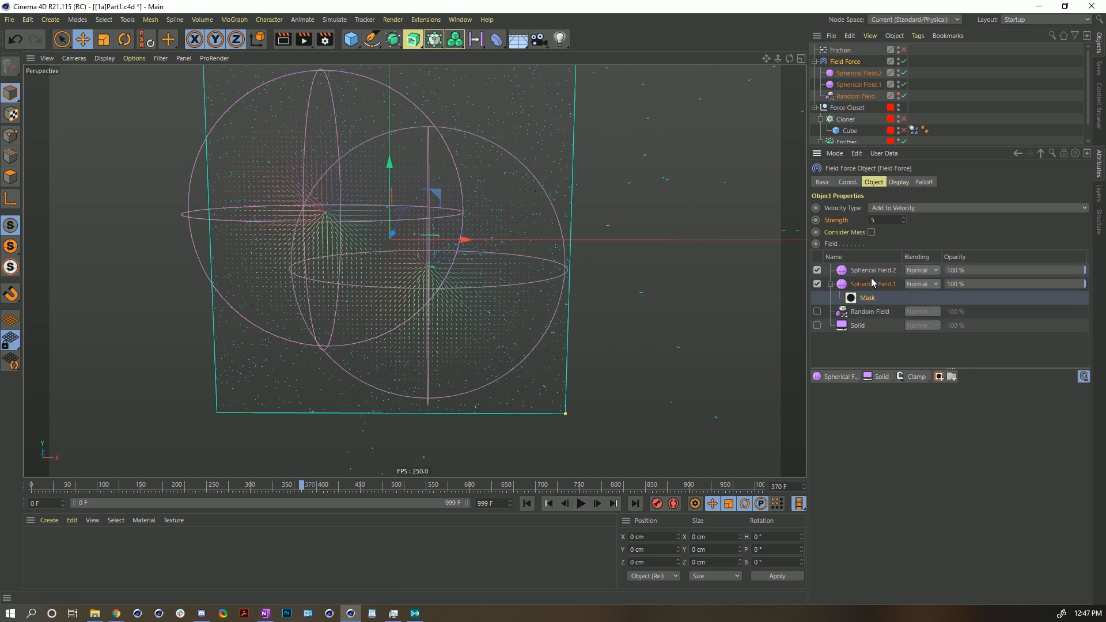
{"action": "left_click", "coordinate": [581, 503]}
- Set Spherical Field.2's blending mode in the Field Force's field list to Subtract
{"action": "left_click", "coordinate": [853, 81]}
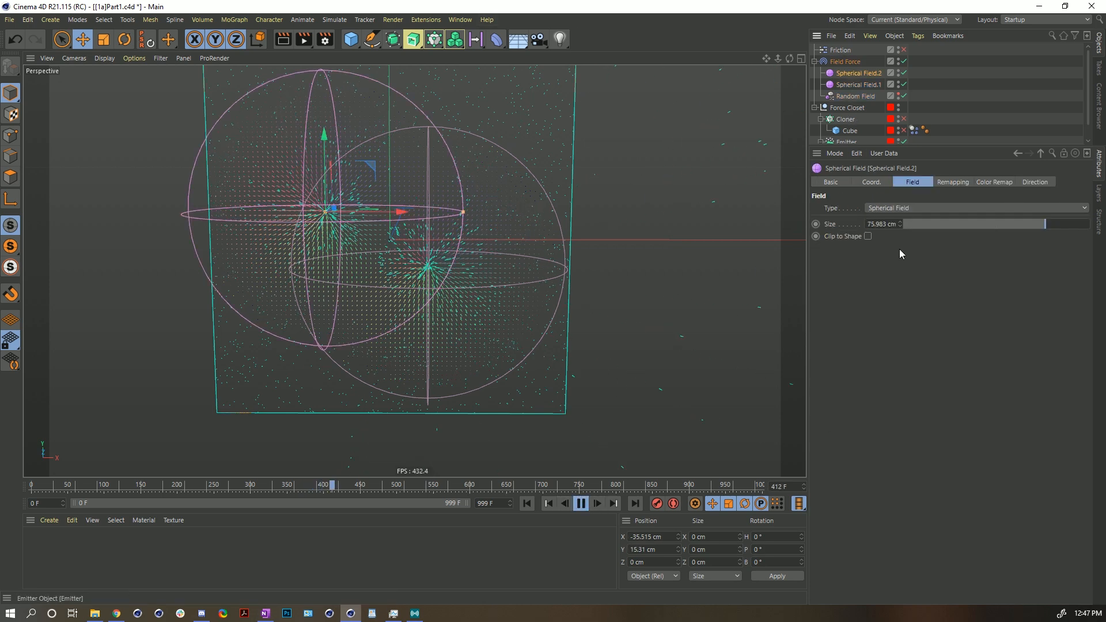
{"action": "left_click", "coordinate": [850, 62]}
{"action": "left_click", "coordinate": [922, 270]}
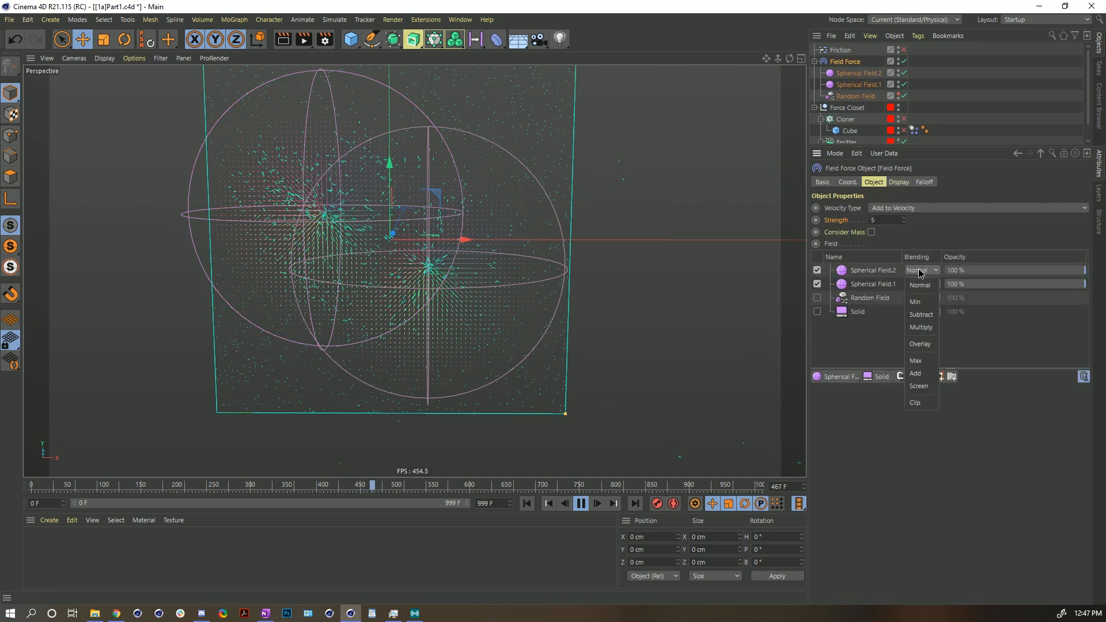
{"action": "left_click", "coordinate": [921, 314]}
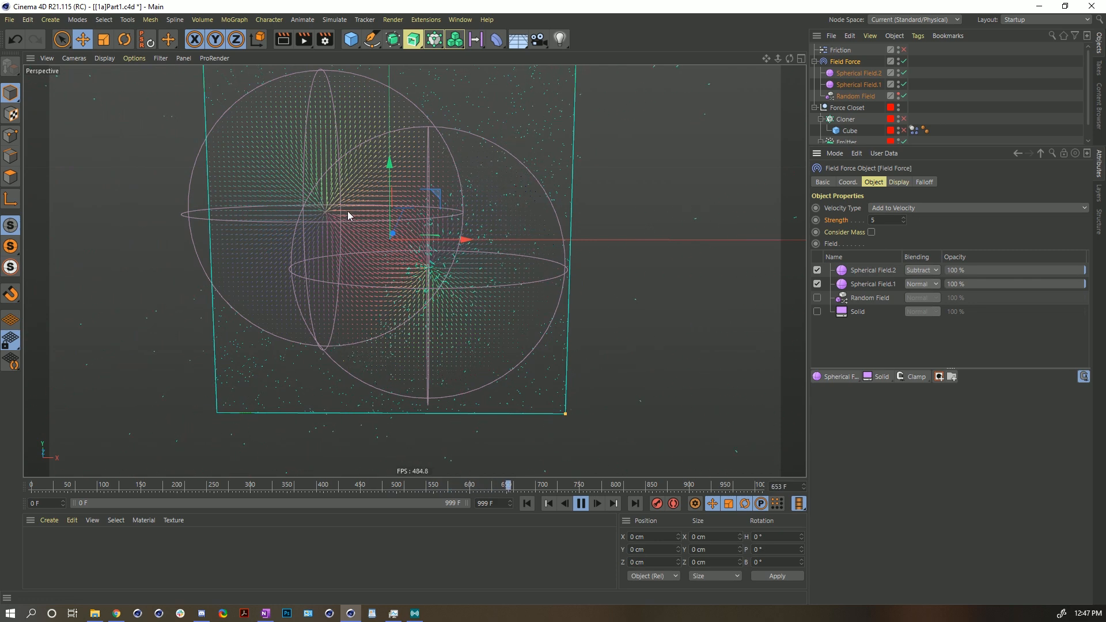
- Orbit the view while the simulation plays, then rewind to the start
{"action": "left_click_drag", "start_coordinate": [412, 224], "coordinate": [424, 273], "text": "alt"}
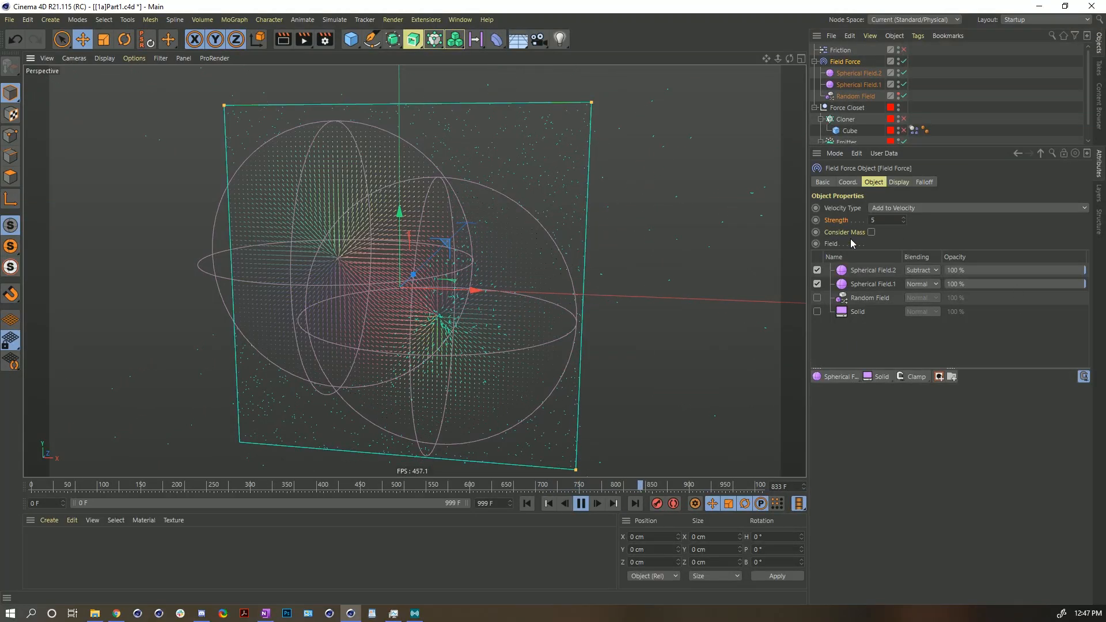
{"action": "left_click", "coordinate": [580, 509]}
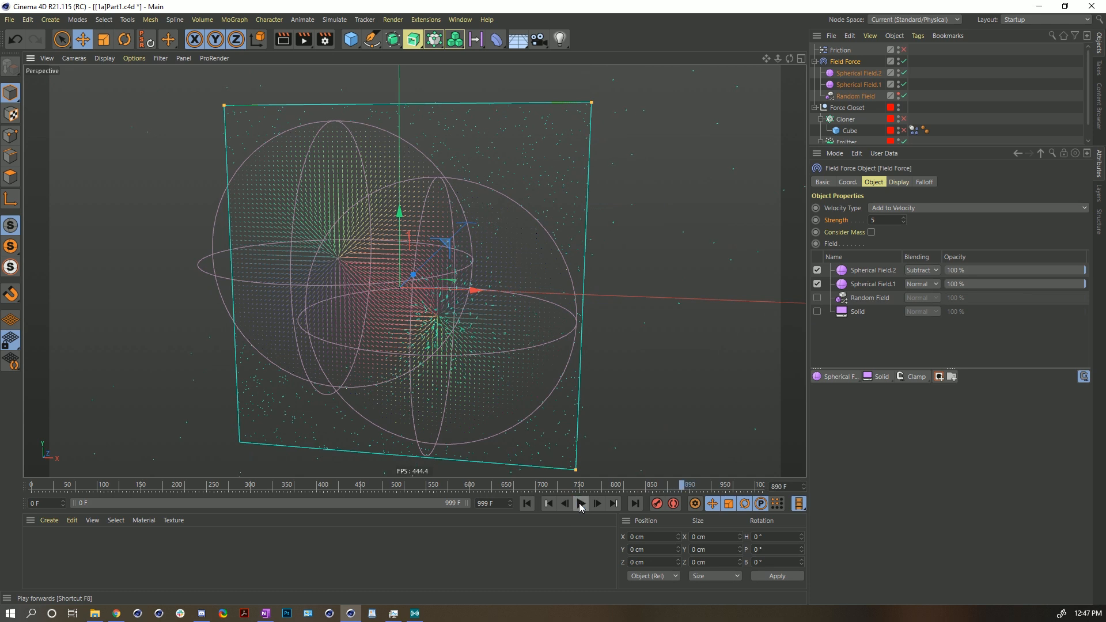
{"action": "left_click", "coordinate": [527, 504]}
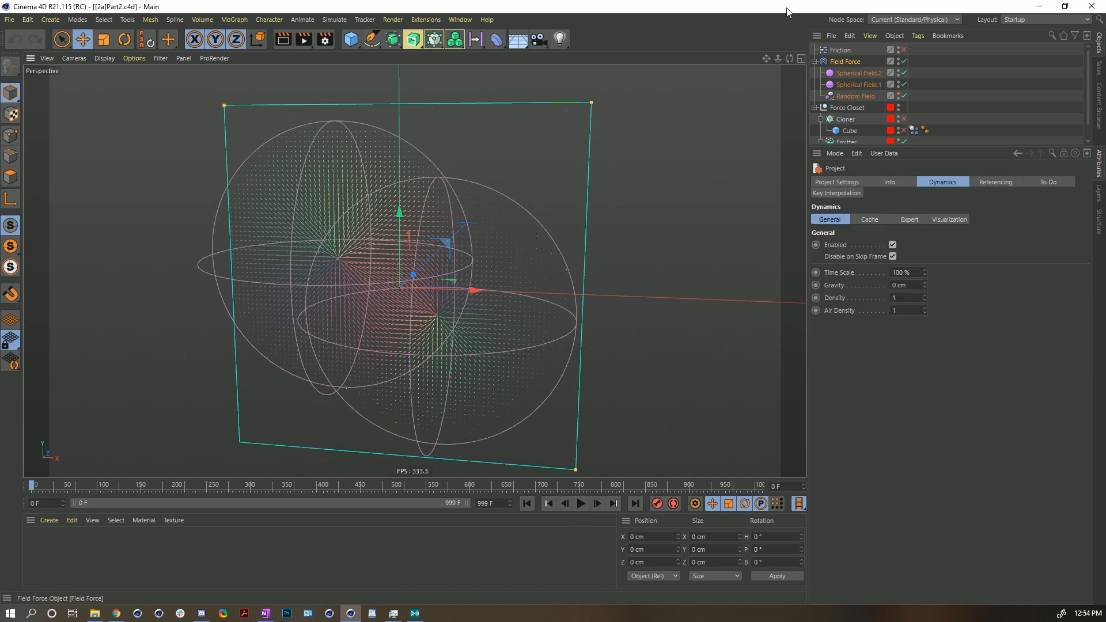
- Delete Spherical Field.2 from the scene
{"action": "left_click", "coordinate": [834, 62]}
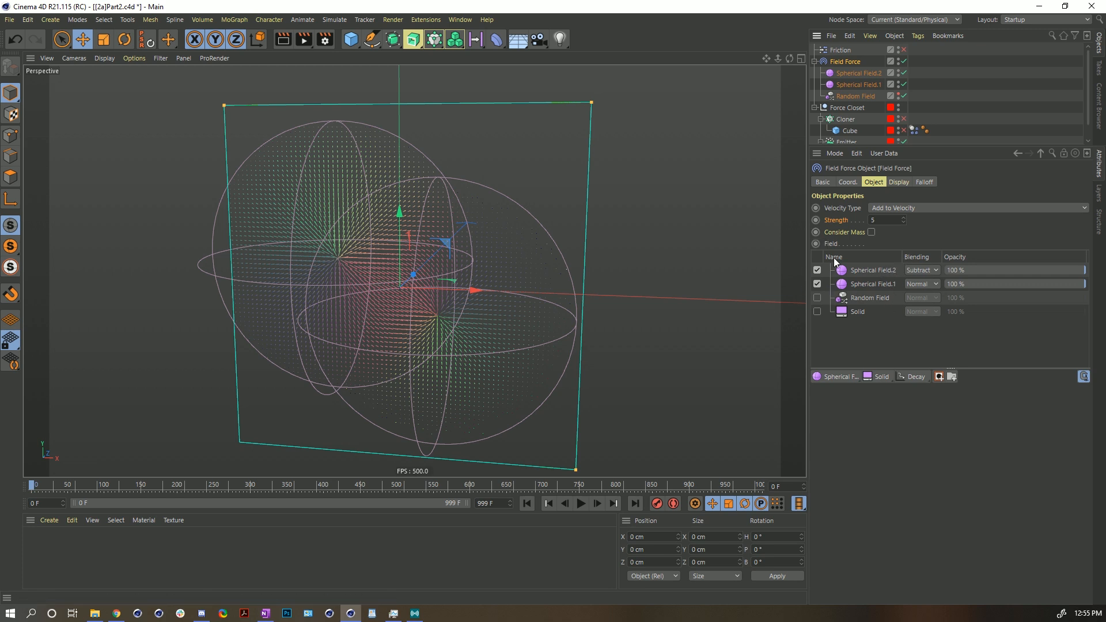
{"action": "left_click", "coordinate": [870, 73]}
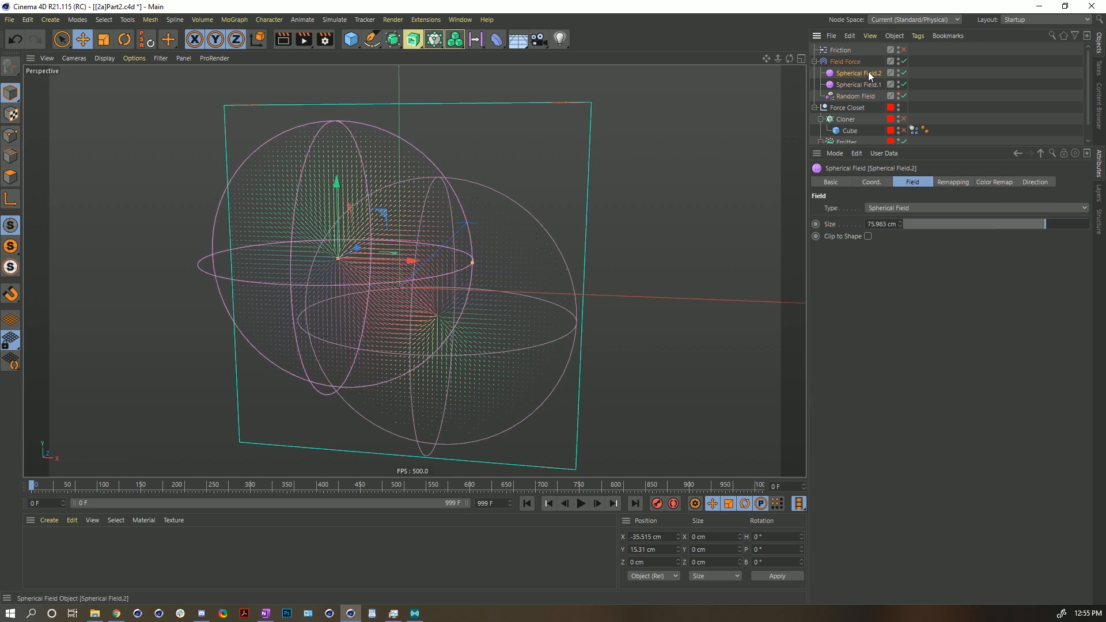
{"action": "key", "text": "Delete"}
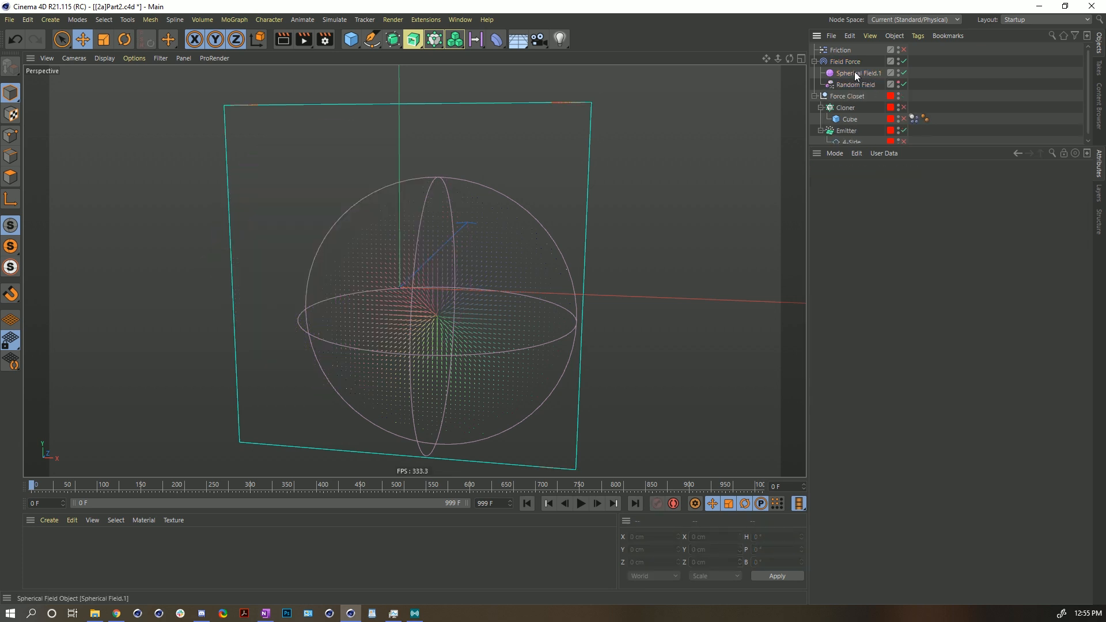
- Scale Spherical Field.1 down to about 19 cm in size
{"action": "left_click", "coordinate": [847, 70]}
{"action": "key", "text": "t"}
{"action": "left_click_drag", "start_coordinate": [649, 151], "coordinate": [330, 334]}
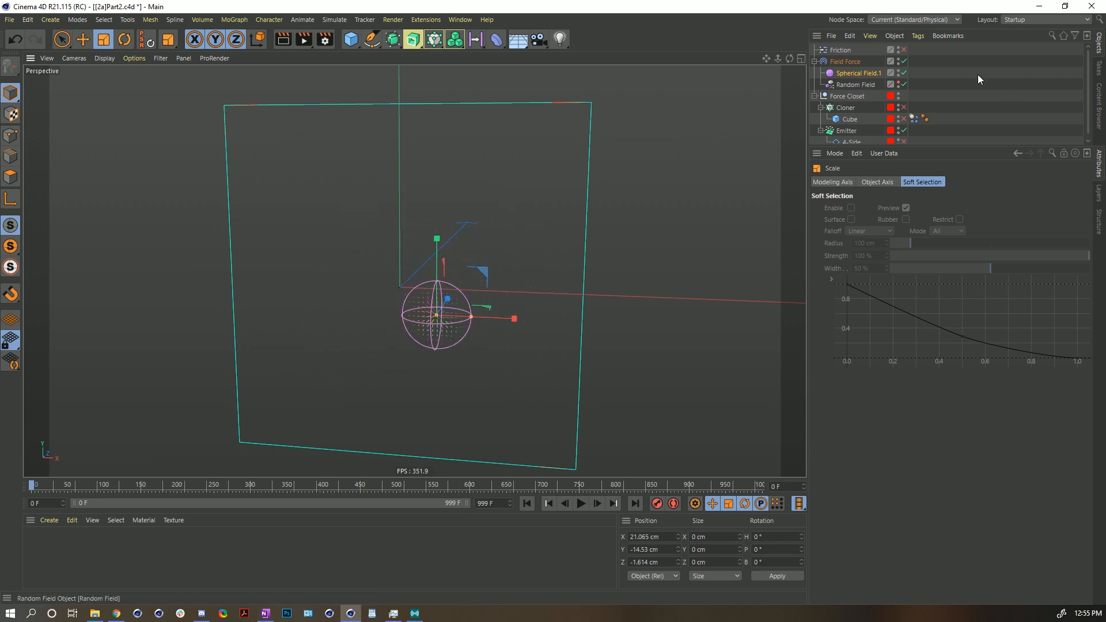
- Add a Decay modifier layer to the Field Force and set its Effect Strength to 98%
{"action": "left_click", "coordinate": [845, 61]}
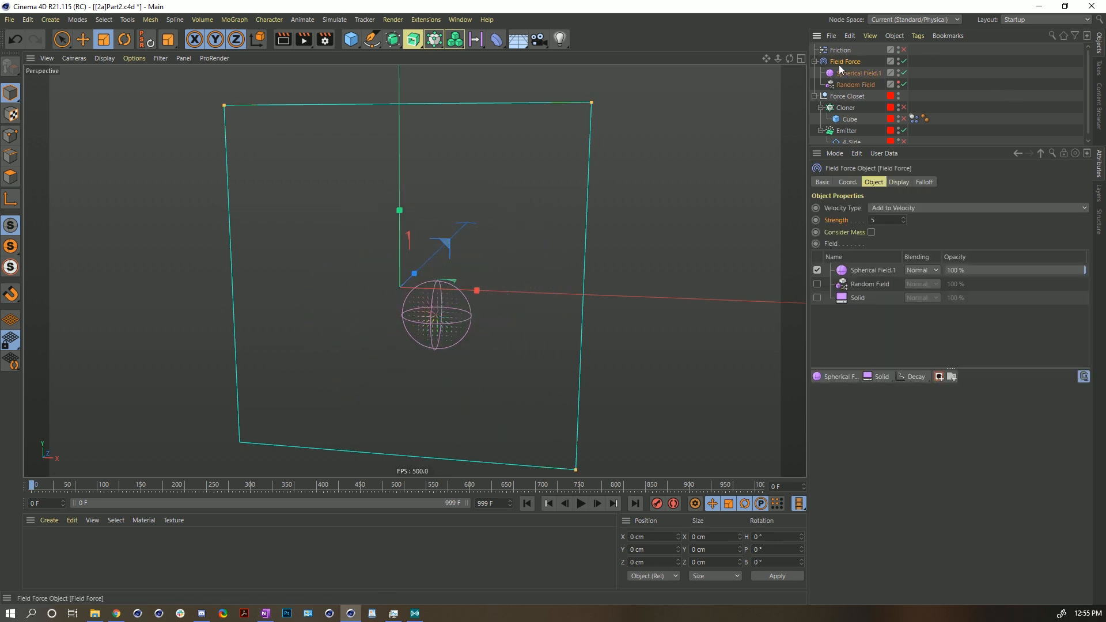
{"action": "left_click", "coordinate": [908, 379]}
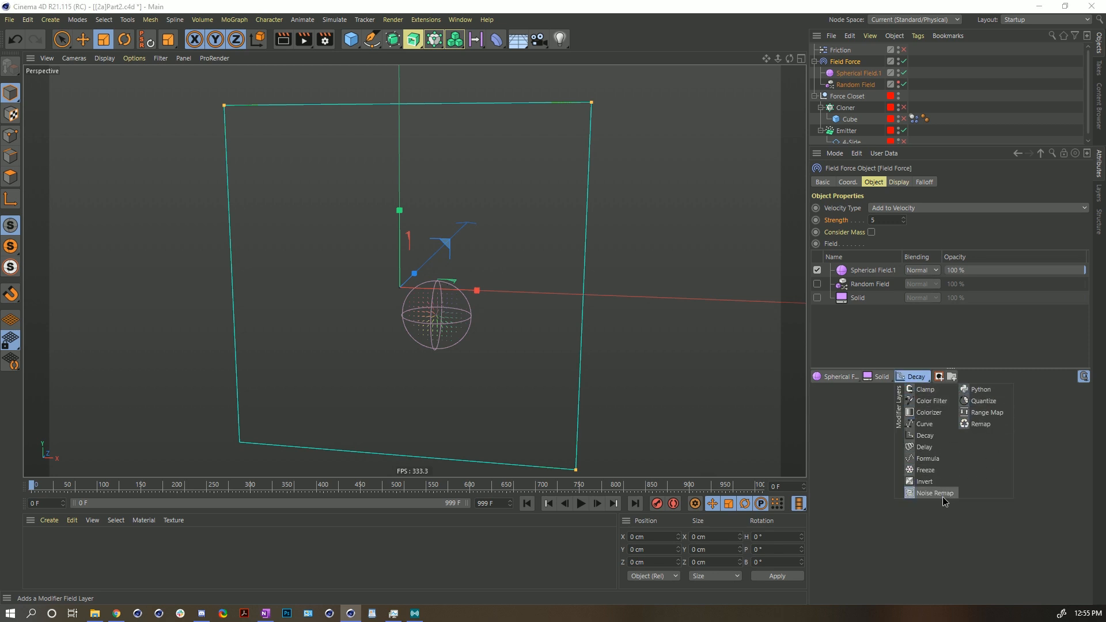
{"action": "left_click", "coordinate": [926, 435]}
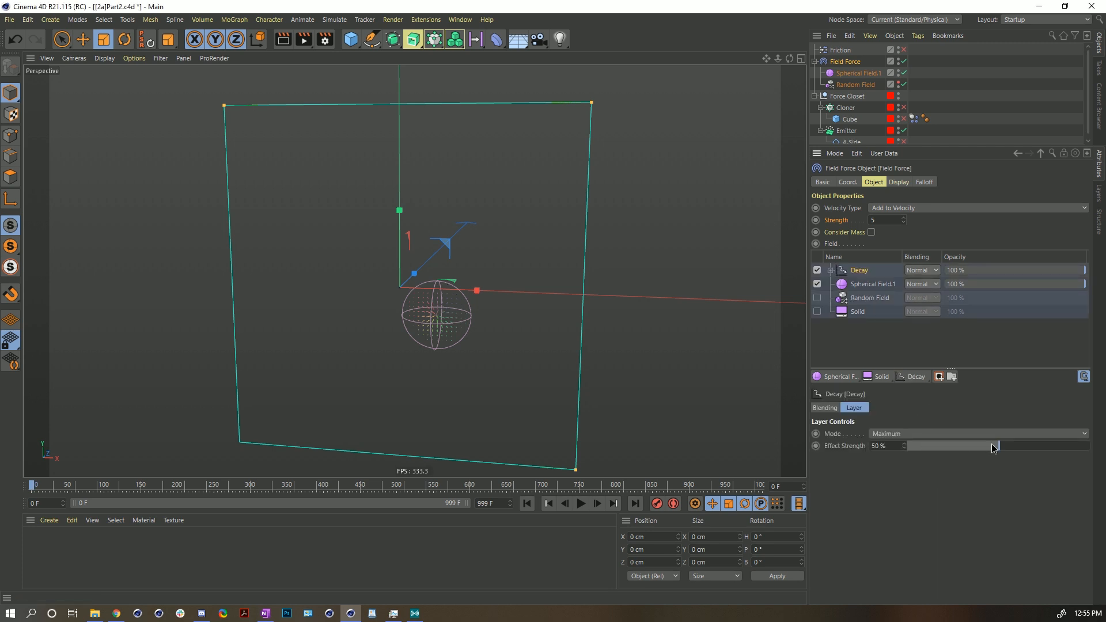
{"action": "left_click_drag", "start_coordinate": [992, 447], "coordinate": [1082, 455]}
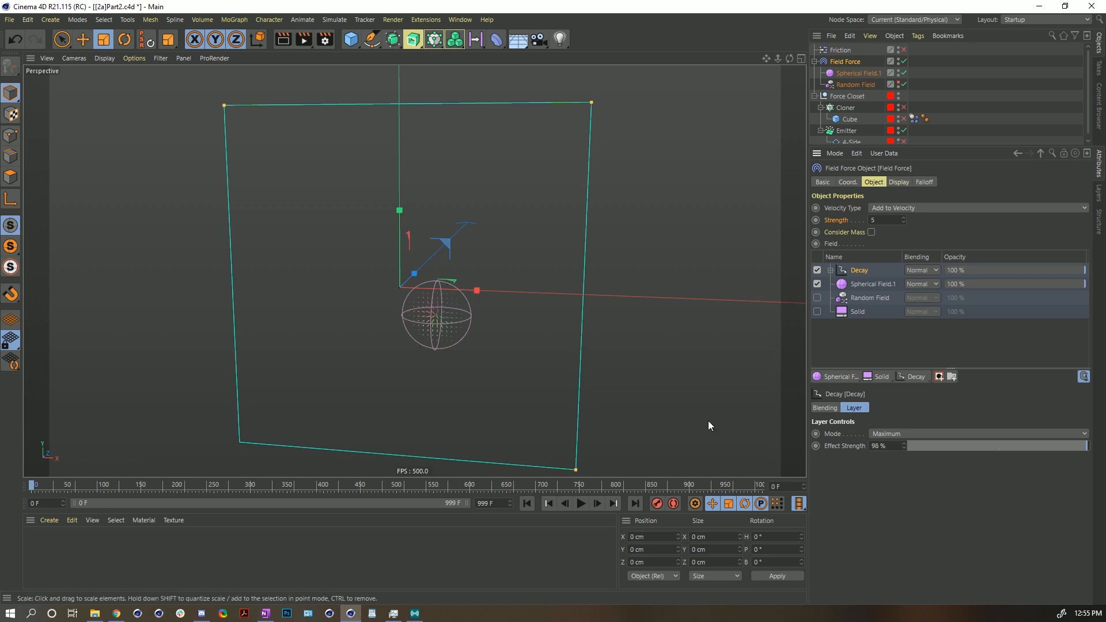
- Play the simulation and reset Spherical Field.1's position, rotation and scale
{"action": "left_click", "coordinate": [582, 505]}
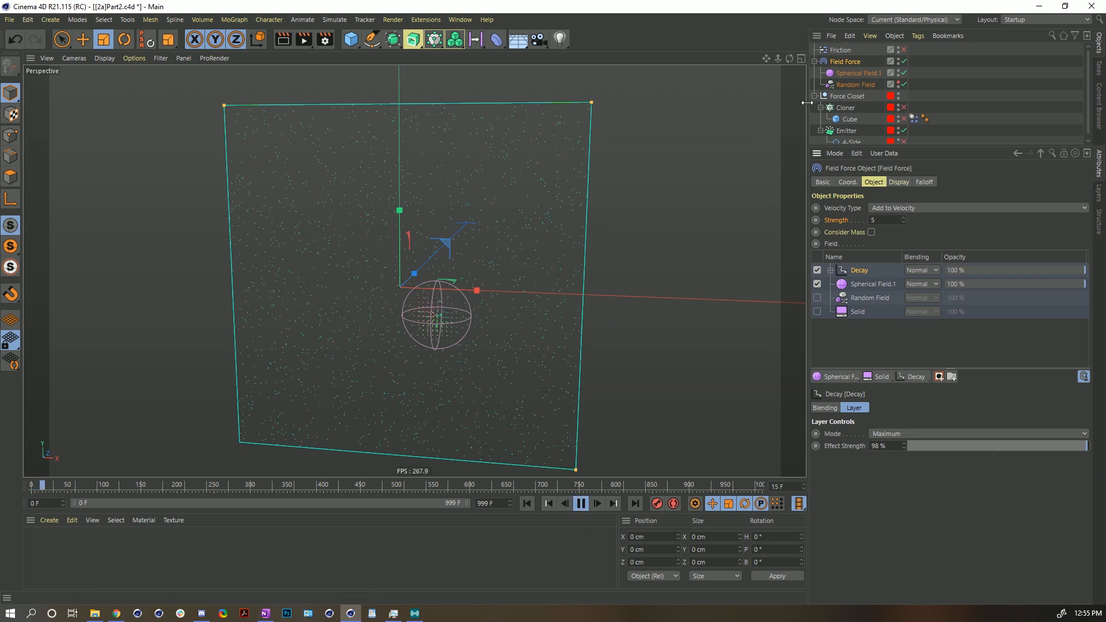
{"action": "left_click", "coordinate": [852, 74]}
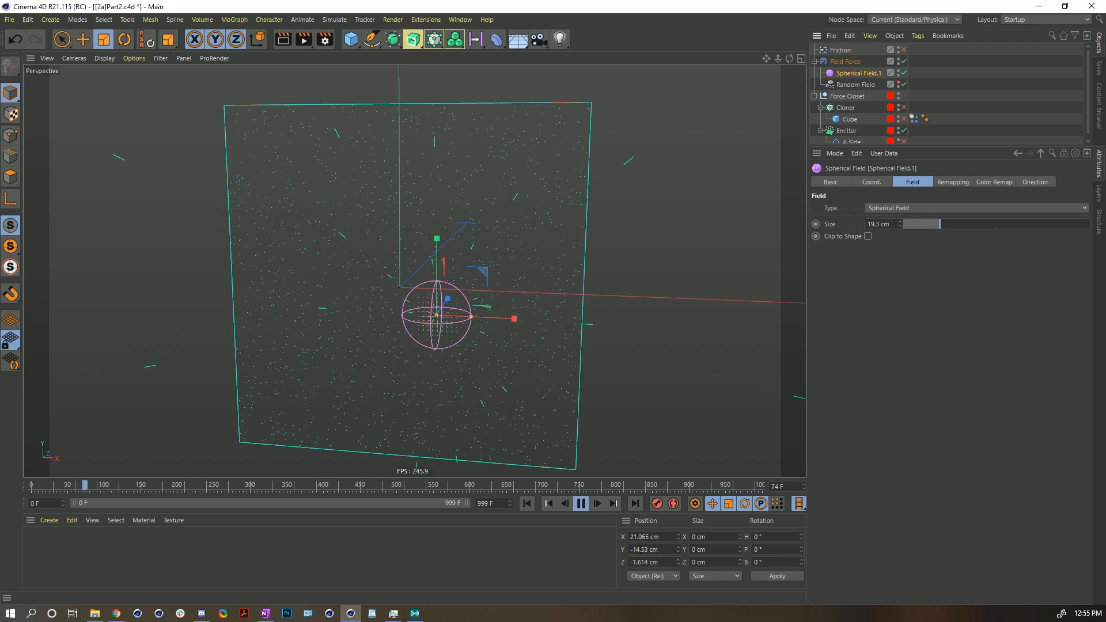
{"action": "left_click", "coordinate": [149, 44]}
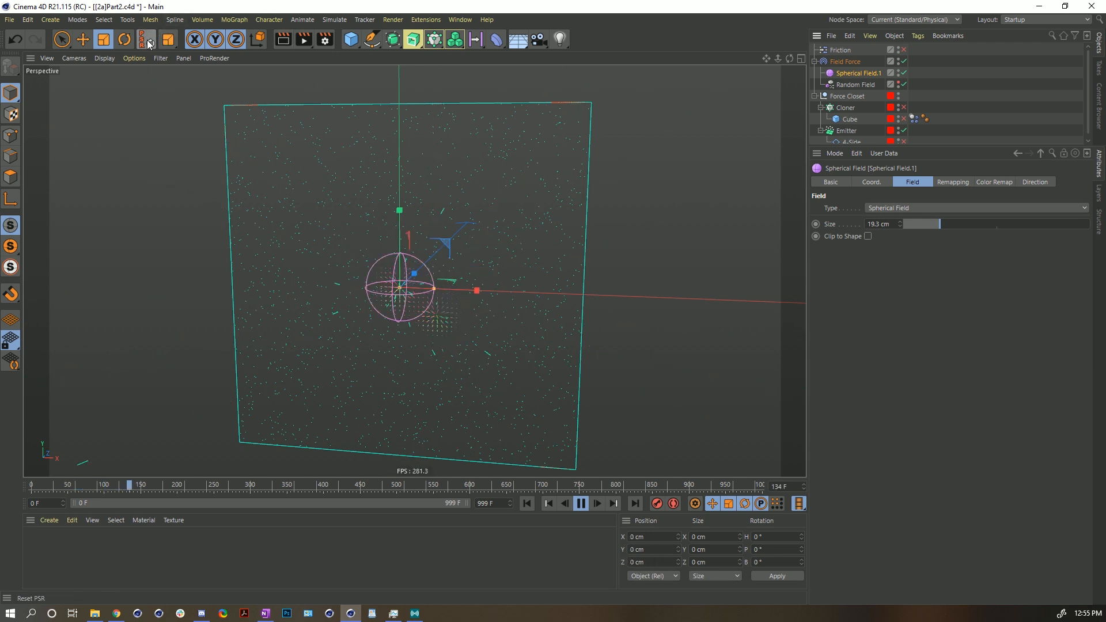
- Move Spherical Field.1 around the viewport while the simulation plays
{"action": "key", "text": "e"}
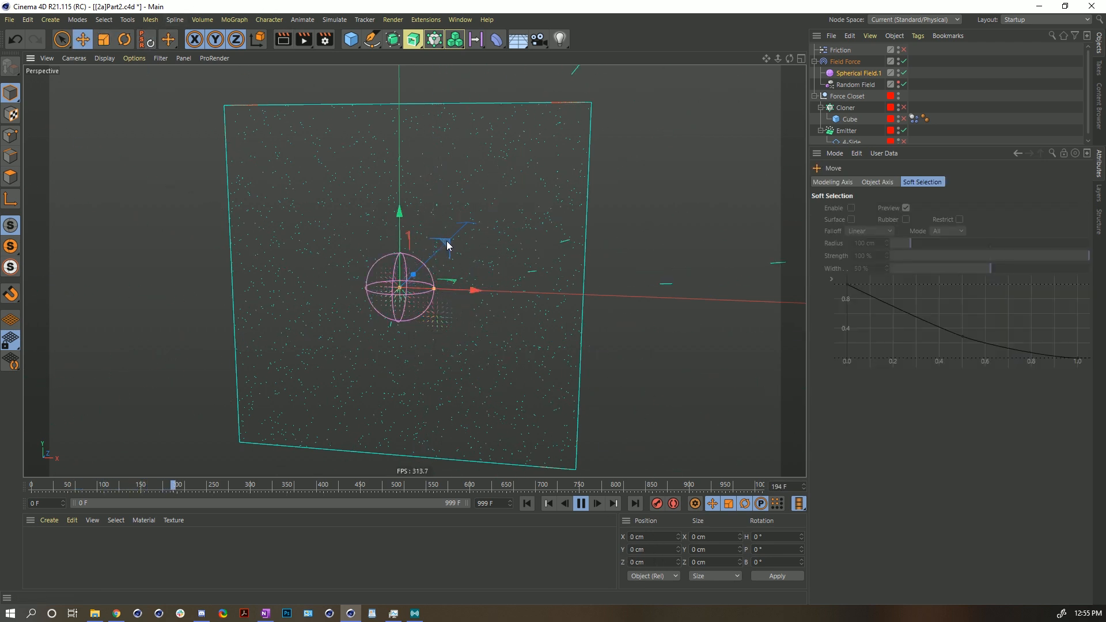
{"action": "left_click_drag", "start_coordinate": [447, 245], "coordinate": [340, 257]}
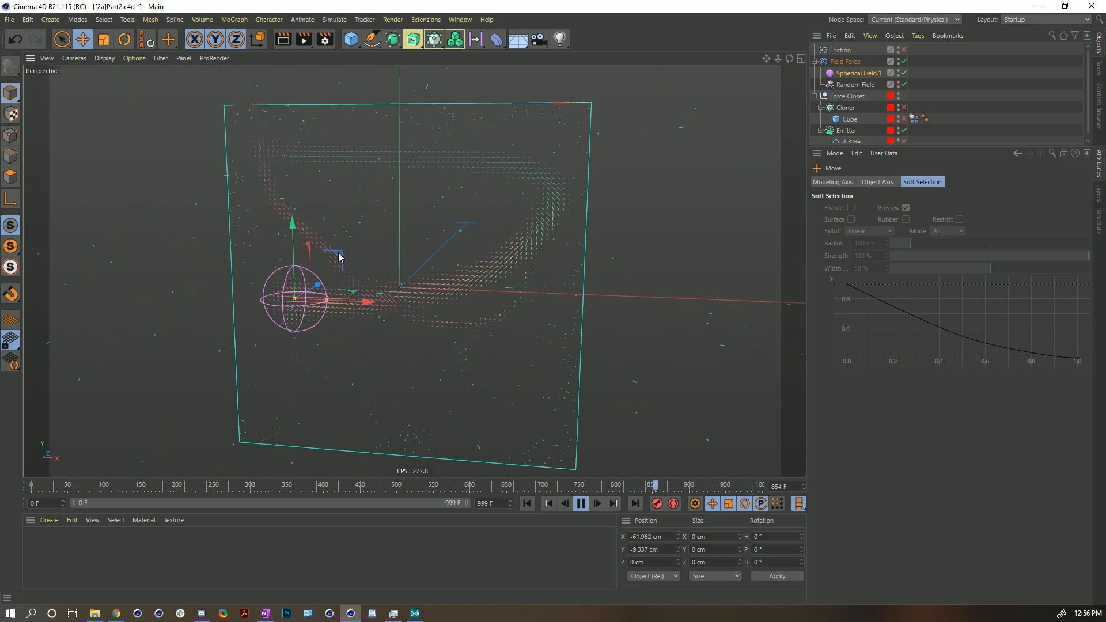
{"action": "left_click_drag", "start_coordinate": [337, 258], "coordinate": [419, 205]}
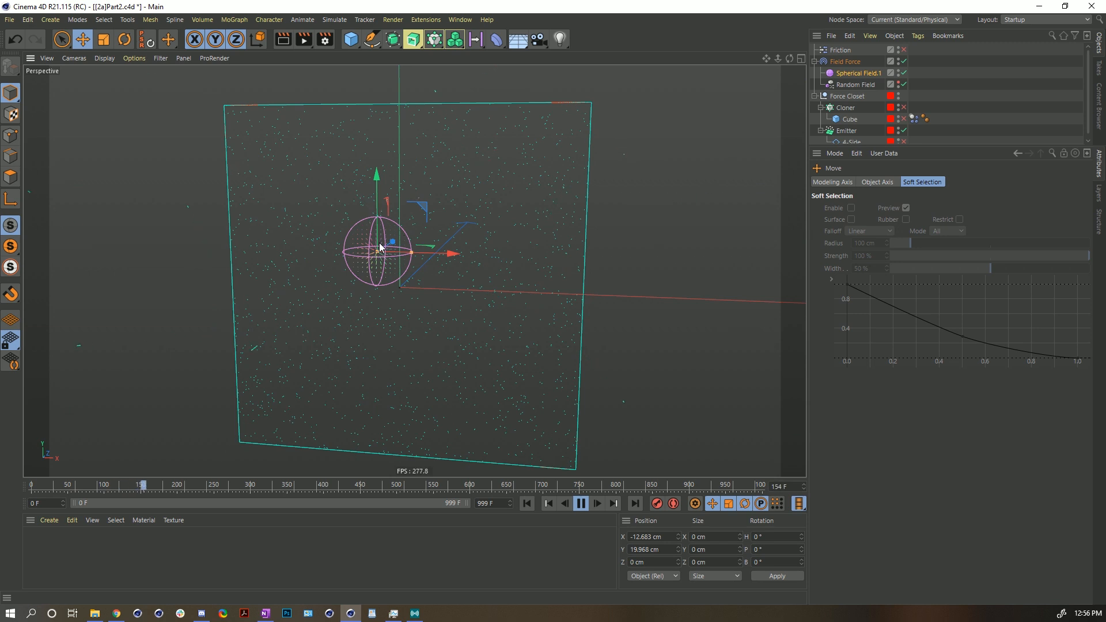
{"action": "mouse_move", "coordinate": [425, 209]}
{"action": "left_mouse_down"}
{"action": "mouse_move", "coordinate": [390, 119]}
{"action": "mouse_move", "coordinate": [494, 235]}
{"action": "mouse_move", "coordinate": [475, 161]}
{"action": "mouse_move", "coordinate": [573, 272]}
{"action": "mouse_move", "coordinate": [351, 360]}
{"action": "mouse_move", "coordinate": [341, 213]}
{"action": "mouse_move", "coordinate": [564, 320]}
{"action": "mouse_move", "coordinate": [511, 111]}
{"action": "mouse_move", "coordinate": [338, 116]}
{"action": "mouse_move", "coordinate": [403, 306]}
{"action": "mouse_move", "coordinate": [496, 239]}
{"action": "mouse_move", "coordinate": [435, 272]}
{"action": "mouse_move", "coordinate": [398, 229]}
{"action": "mouse_move", "coordinate": [443, 248]}
{"action": "mouse_move", "coordinate": [432, 228]}
{"action": "left_mouse_up"}
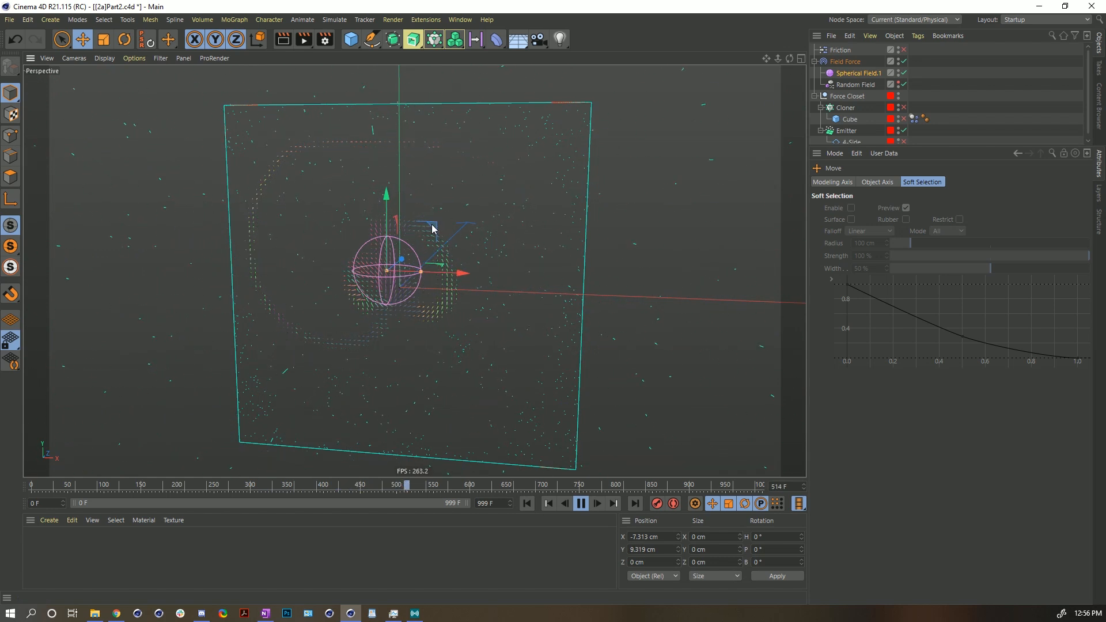
{"action": "left_click_drag", "start_coordinate": [436, 235], "coordinate": [467, 353]}
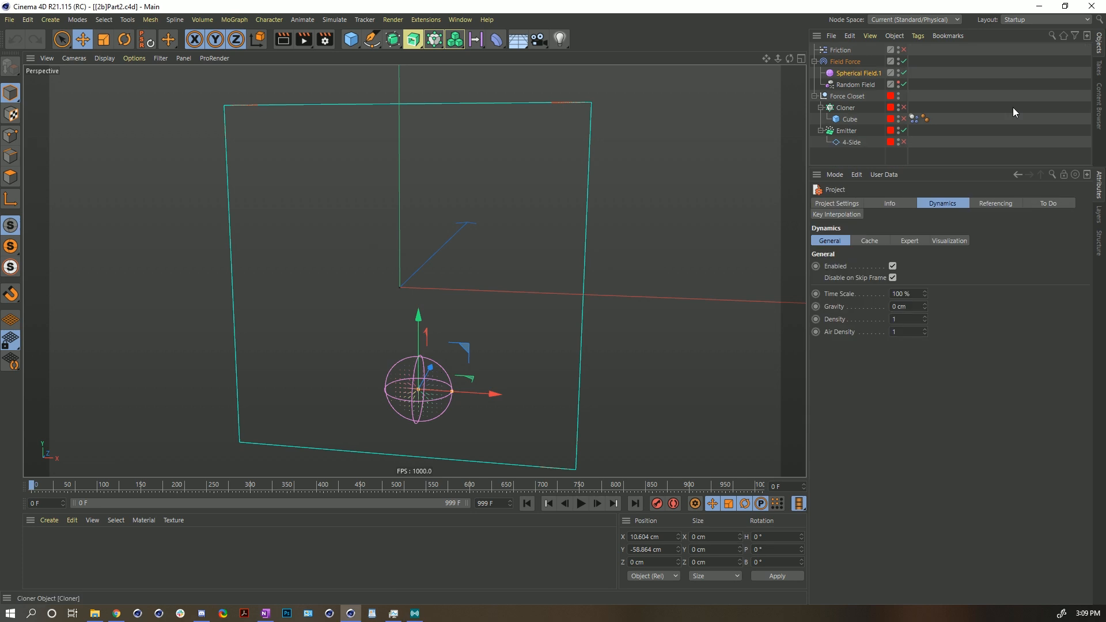
- Clear all layers from the Field Force's field list and disable the Random Field and Spherical Field.1 objects
{"action": "left_click", "coordinate": [842, 60]}
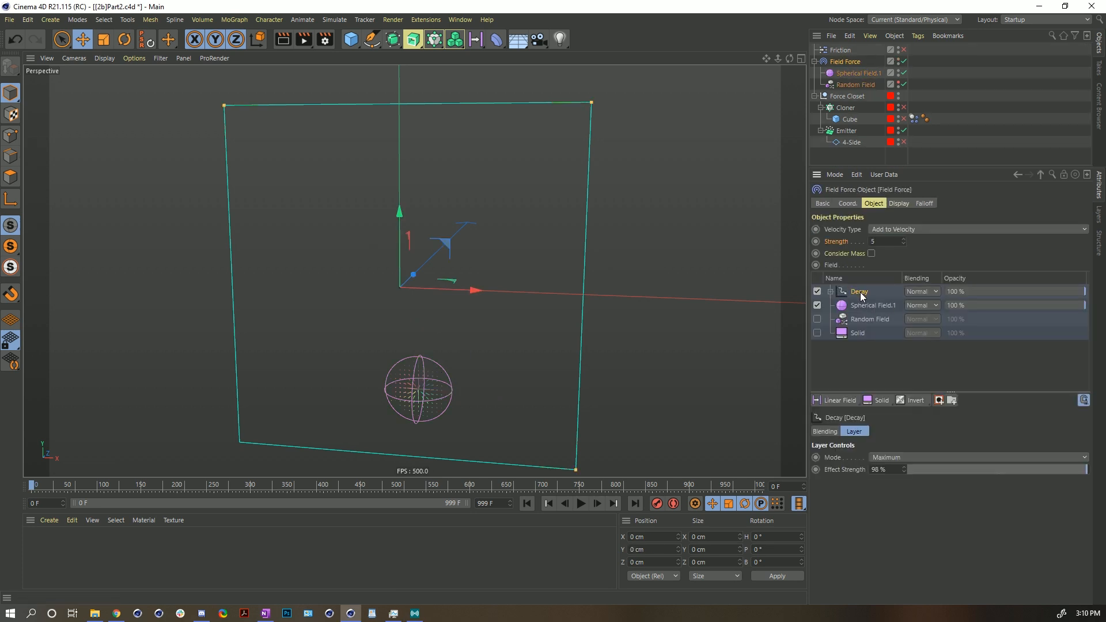
{"action": "key", "text": "Delete"}
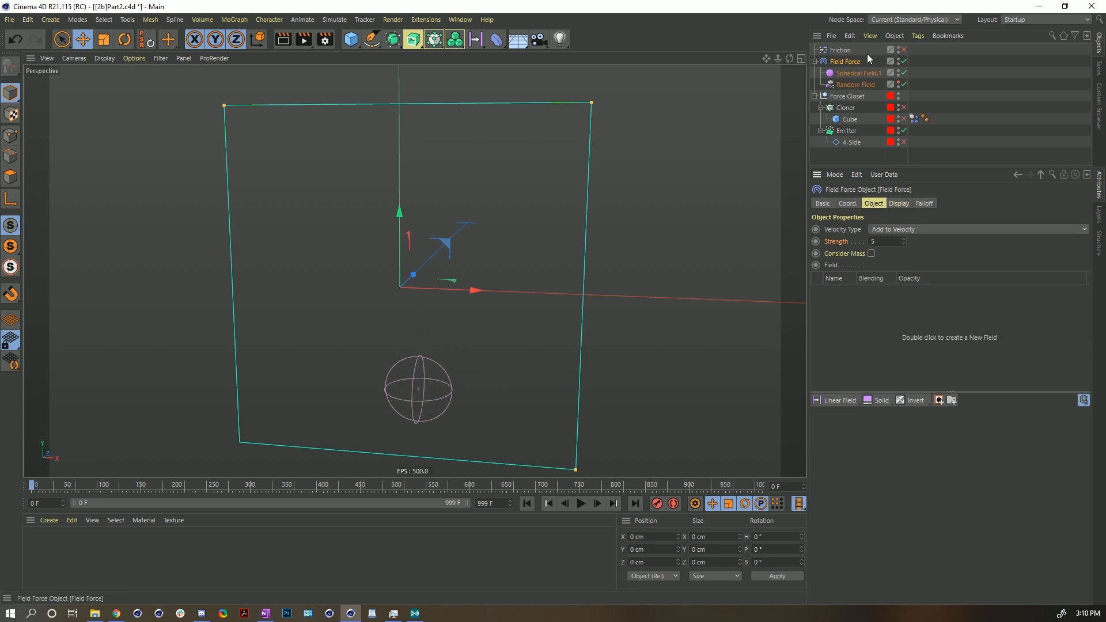
{"action": "left_click", "coordinate": [903, 85]}
{"action": "left_click", "coordinate": [904, 73]}
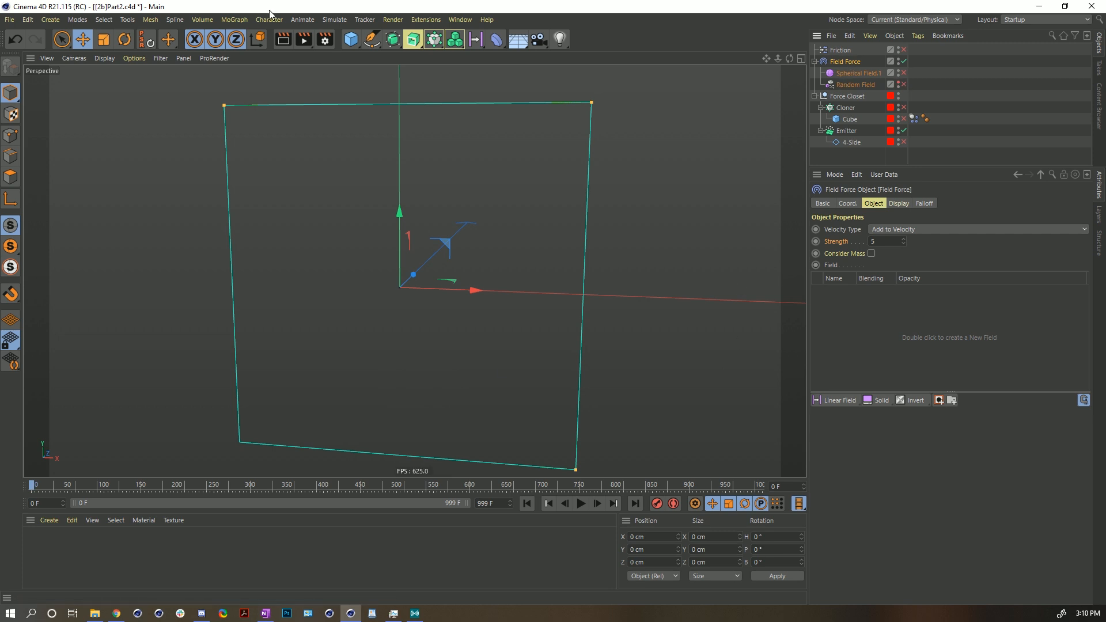
- Add a Platonic object and scale it down to about 144 cm
{"action": "left_click", "coordinate": [353, 45]}
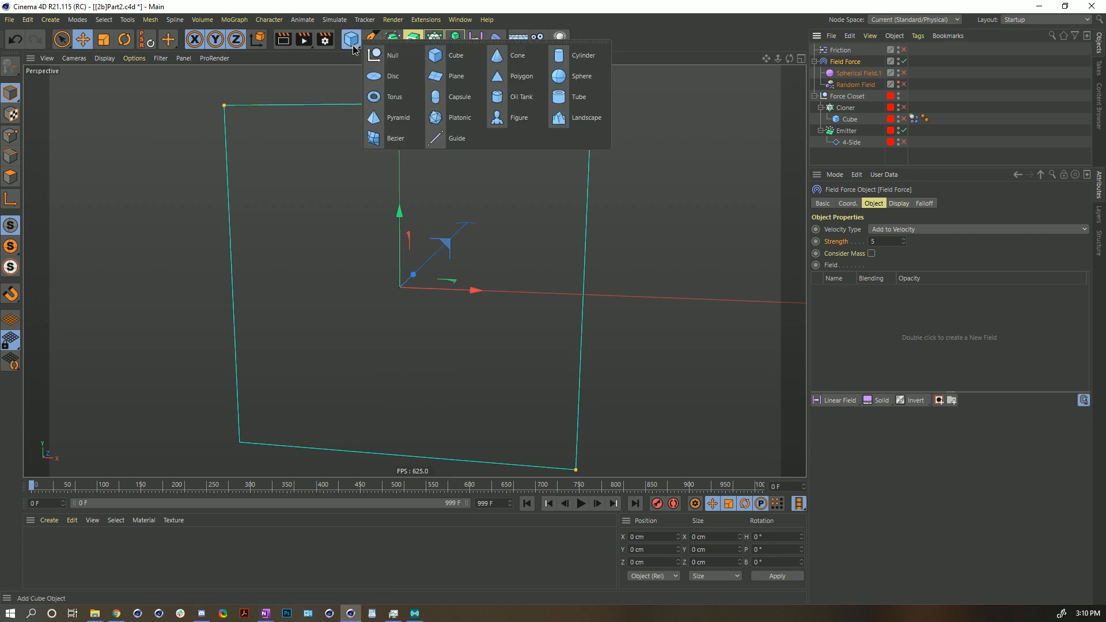
{"action": "left_click", "coordinate": [451, 124]}
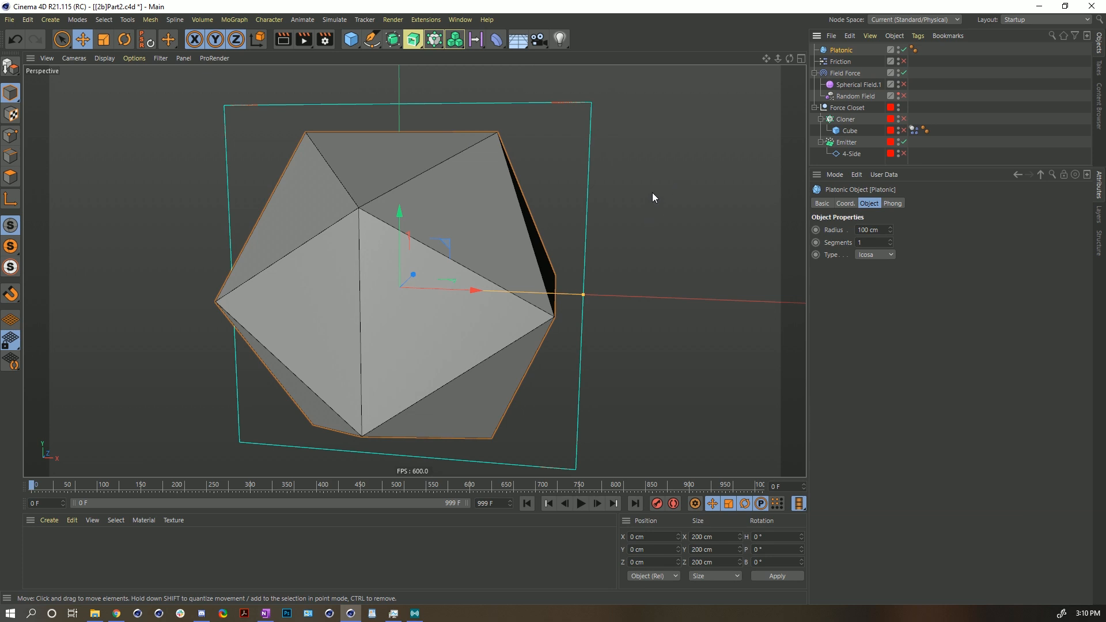
{"action": "key", "text": "t"}
{"action": "left_click_drag", "start_coordinate": [658, 179], "coordinate": [546, 222]}
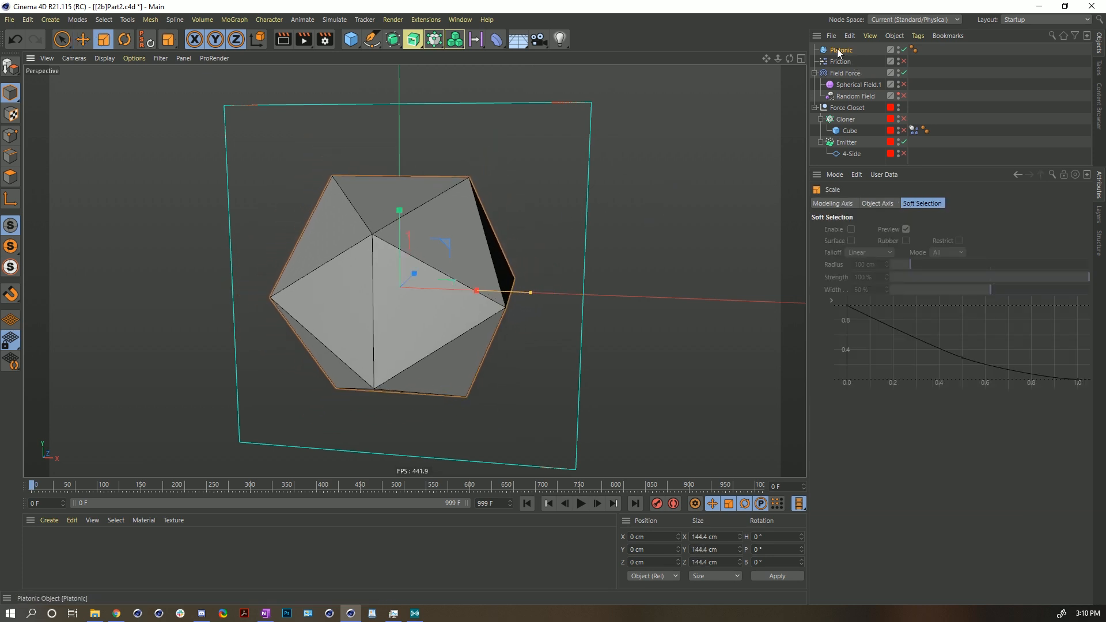
- Add the Platonic object as a field layer of the Field Force
{"action": "left_click_drag", "start_coordinate": [845, 68], "coordinate": [845, 73]}
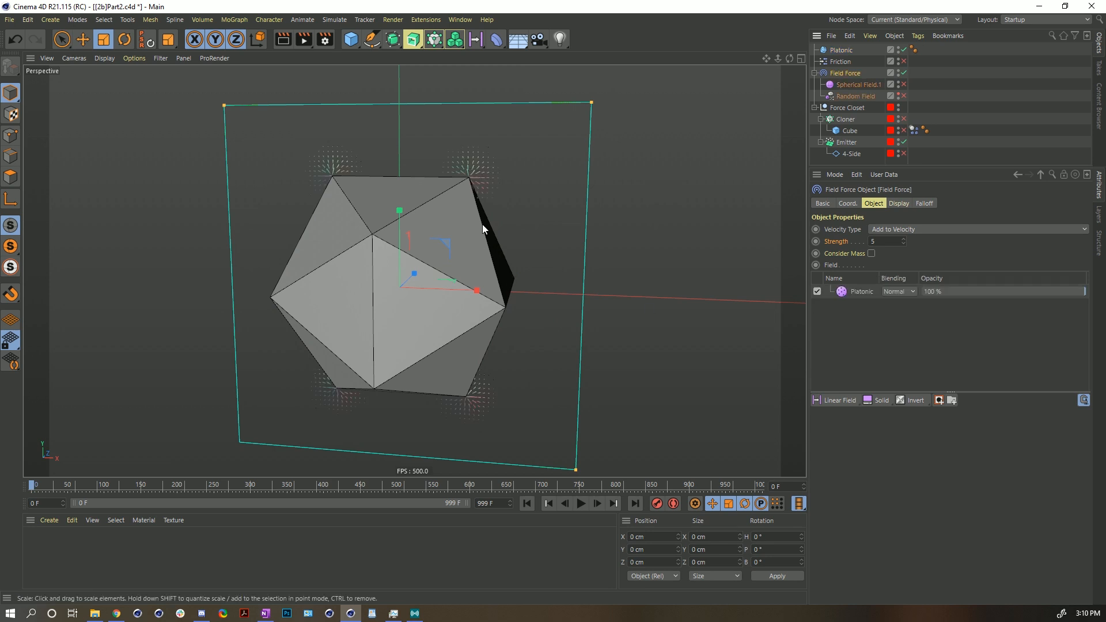
{"action": "left_click_drag", "start_coordinate": [494, 222], "coordinate": [468, 163], "text": "alt"}
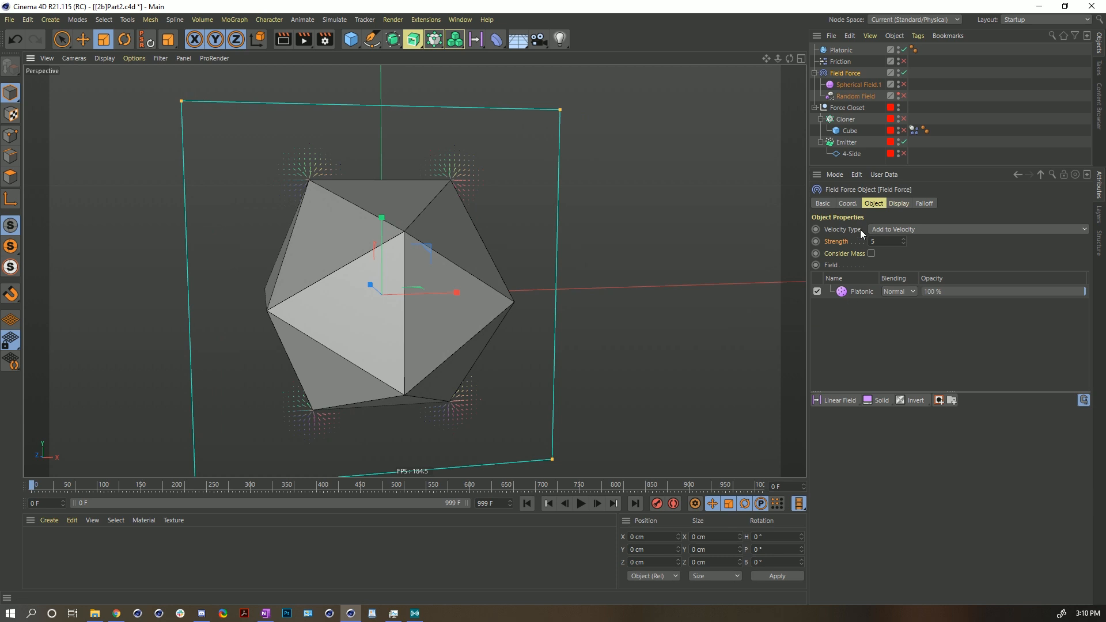
- Open the Platonic field layer's Layer settings and inspect its points-mode effect from several angles
{"action": "left_click", "coordinate": [852, 292]}
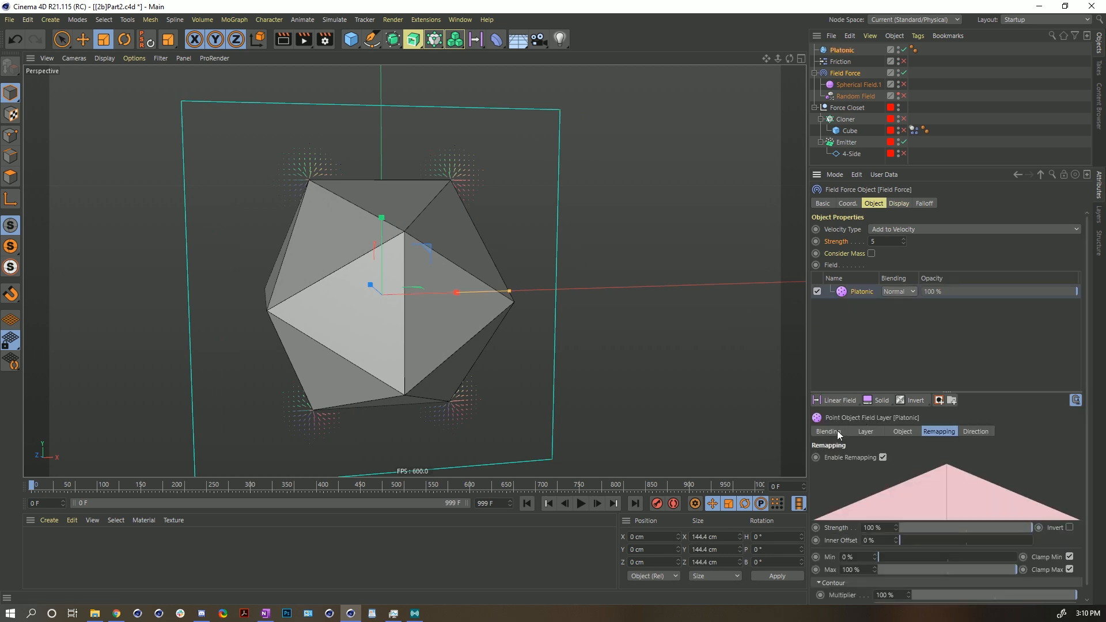
{"action": "left_click", "coordinate": [870, 432]}
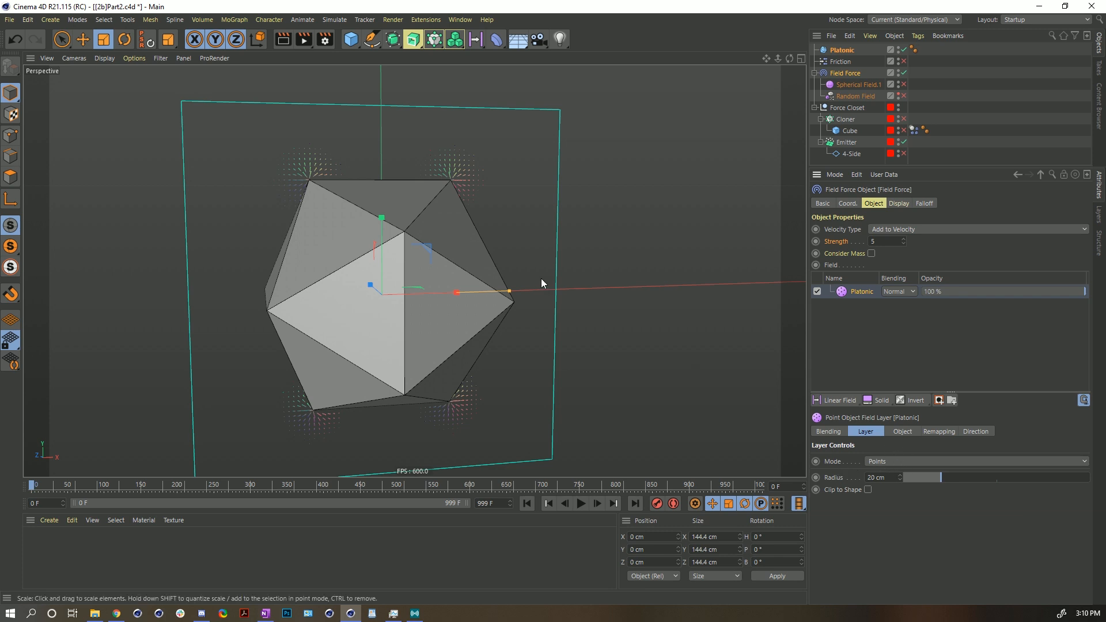
{"action": "left_click_drag", "start_coordinate": [323, 185], "coordinate": [362, 185], "text": "alt"}
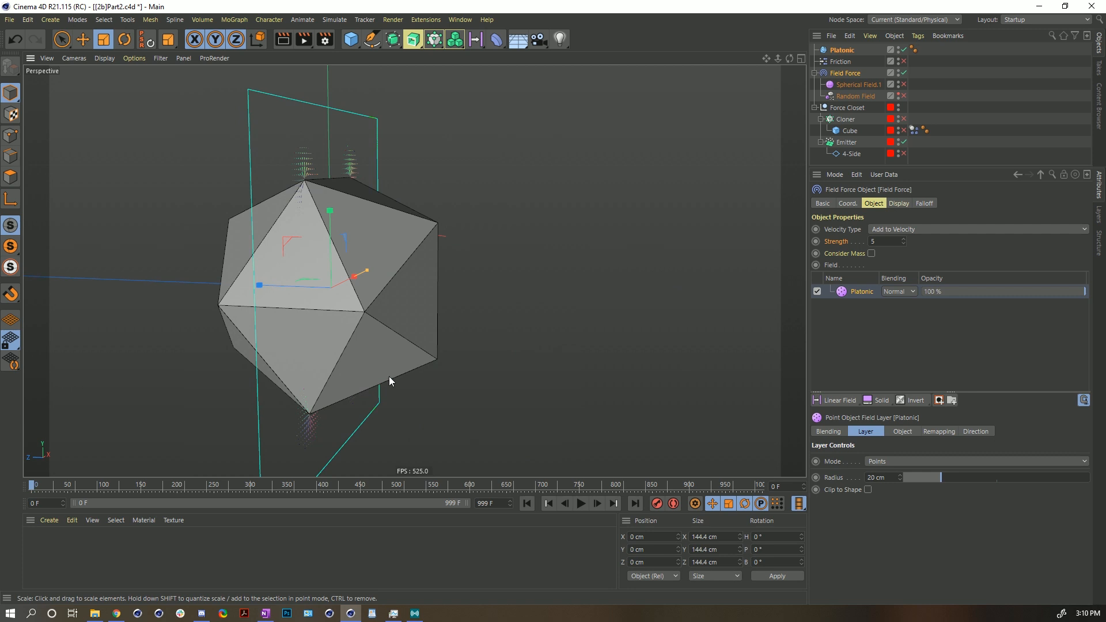
{"action": "left_click_drag", "start_coordinate": [417, 301], "coordinate": [290, 271], "text": "alt"}
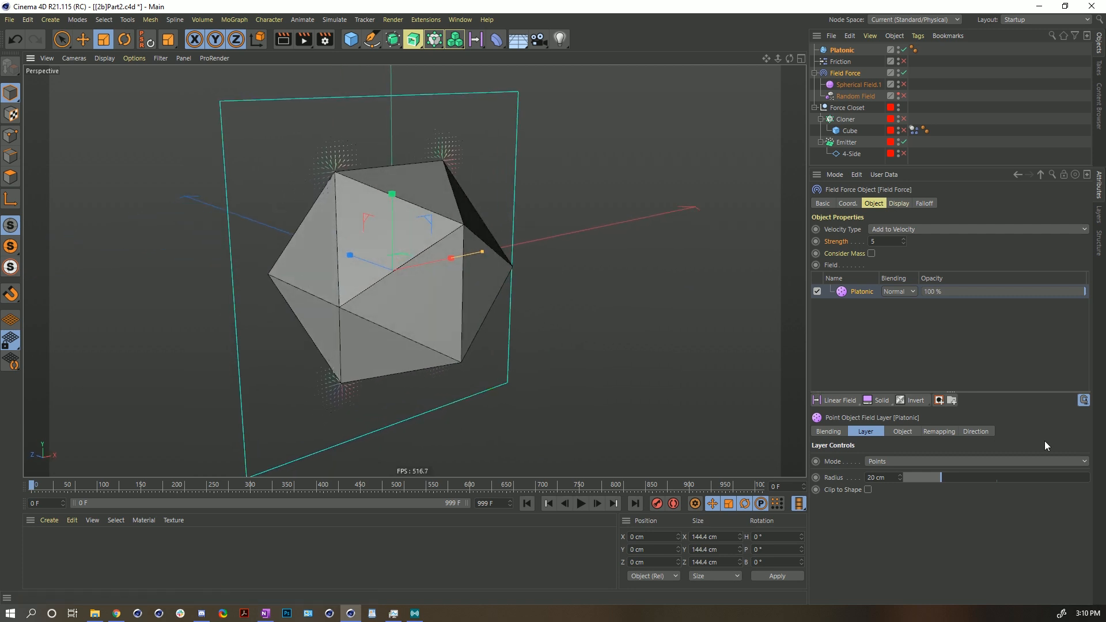
{"action": "mouse_move", "coordinate": [934, 477]}
{"action": "left_mouse_down"}
{"action": "mouse_move", "coordinate": [1005, 477]}
{"action": "mouse_move", "coordinate": [911, 477]}
{"action": "mouse_move", "coordinate": [943, 480]}
{"action": "left_mouse_up"}
{"action": "left_click_drag", "start_coordinate": [391, 297], "coordinate": [578, 176], "text": "alt"}
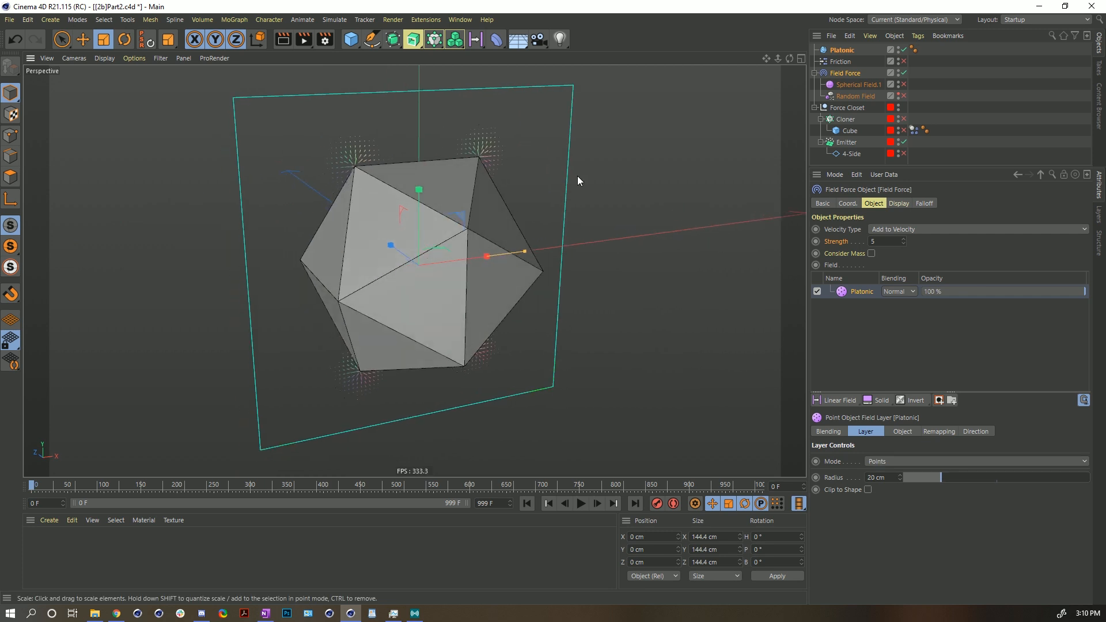
{"action": "left_click", "coordinate": [840, 50]}
{"action": "key", "text": "r"}
{"action": "left_click_drag", "start_coordinate": [503, 167], "coordinate": [400, 291]}
{"action": "left_click_drag", "start_coordinate": [399, 234], "coordinate": [451, 328]}
{"action": "key", "text": "ctrl+z"}
{"action": "key", "text": "ctrl+z"}
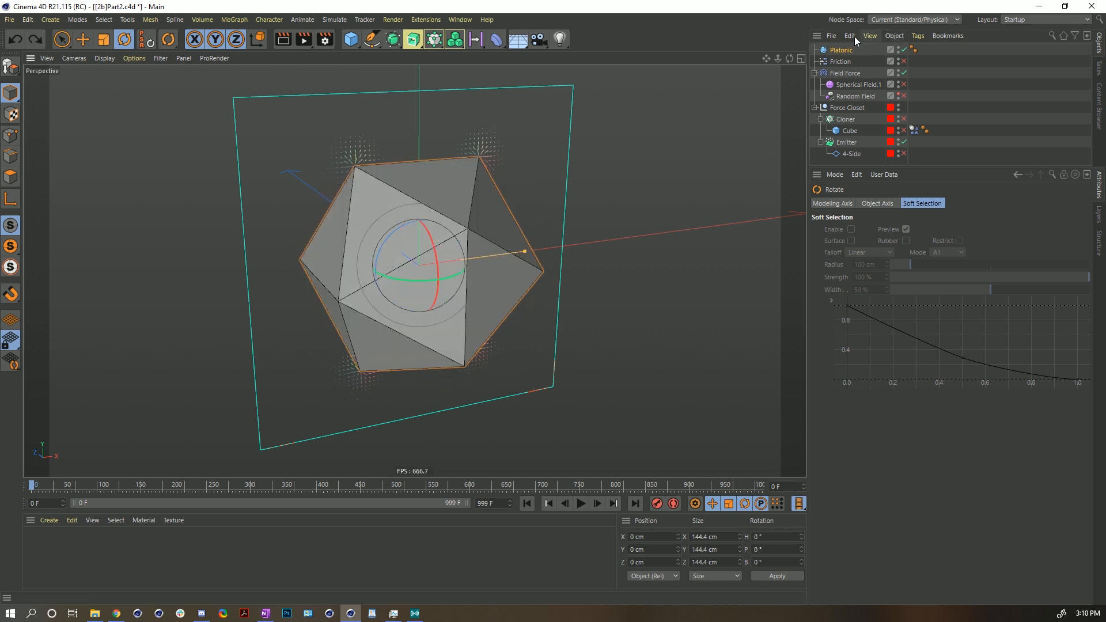
- Select the Field Force and set the Platonic field layer's Mode to Surface
{"action": "left_click", "coordinate": [844, 73]}
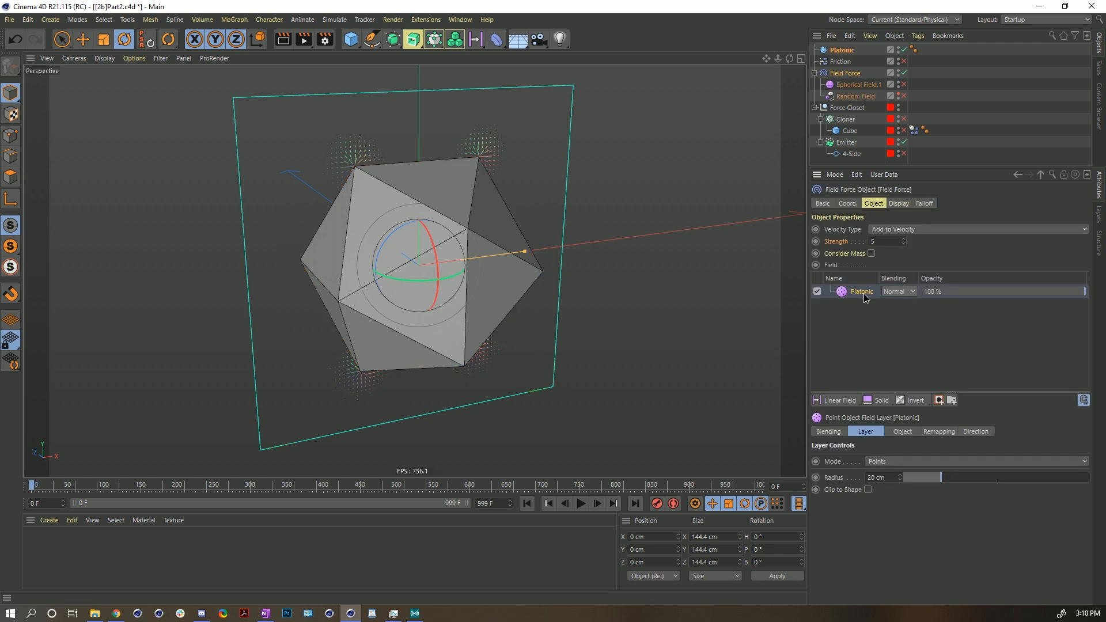
{"action": "mouse_move", "coordinate": [942, 481]}
{"action": "left_mouse_down"}
{"action": "mouse_move", "coordinate": [910, 481]}
{"action": "mouse_move", "coordinate": [1007, 482]}
{"action": "mouse_move", "coordinate": [943, 492]}
{"action": "left_mouse_up"}
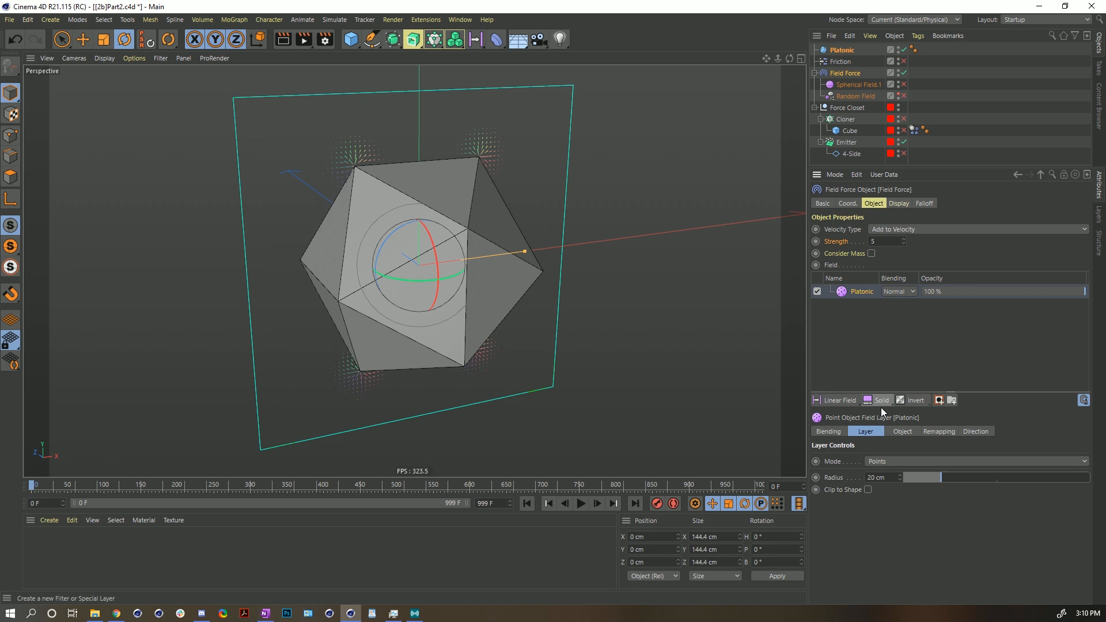
{"action": "left_click", "coordinate": [885, 462]}
{"action": "left_click", "coordinate": [838, 464]}
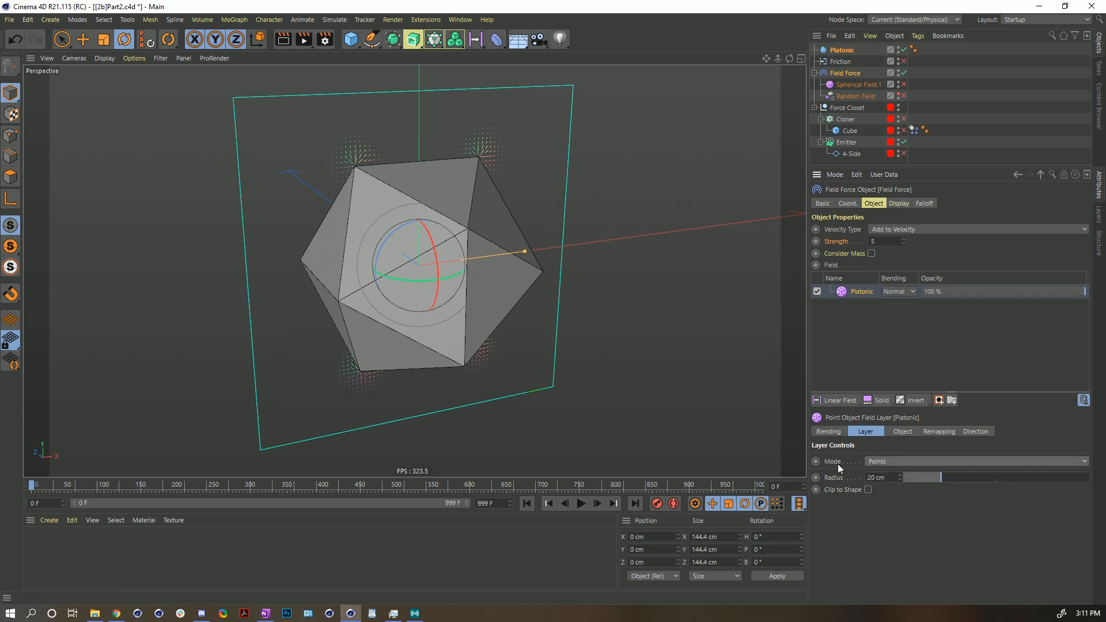
{"action": "left_click_drag", "start_coordinate": [452, 260], "coordinate": [413, 257], "text": "alt"}
{"action": "left_click", "coordinate": [895, 463]}
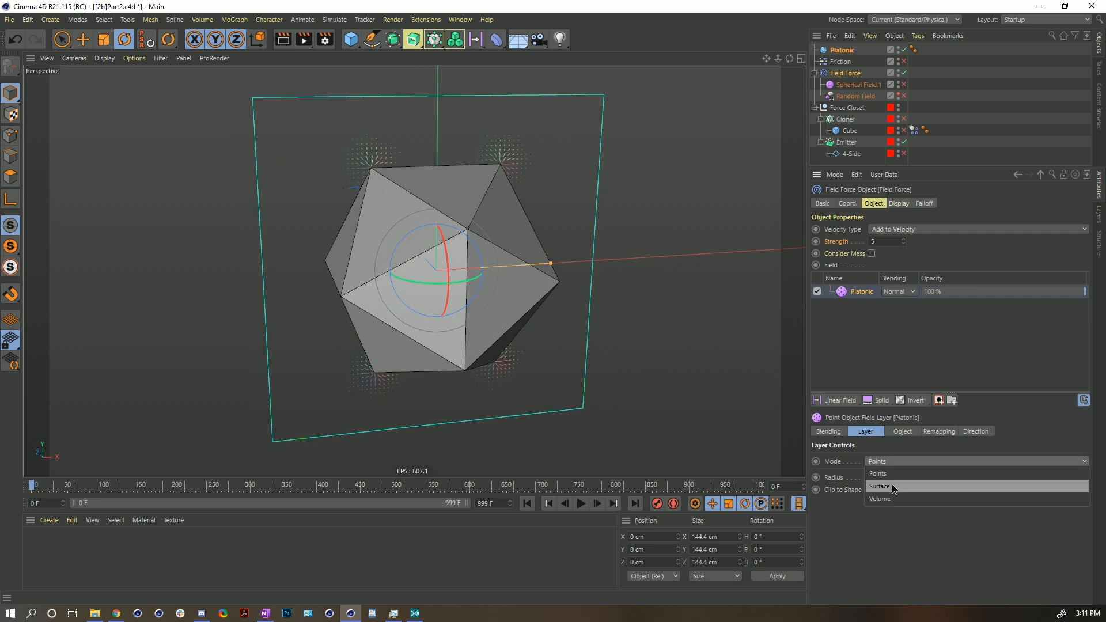
{"action": "left_click", "coordinate": [892, 485]}
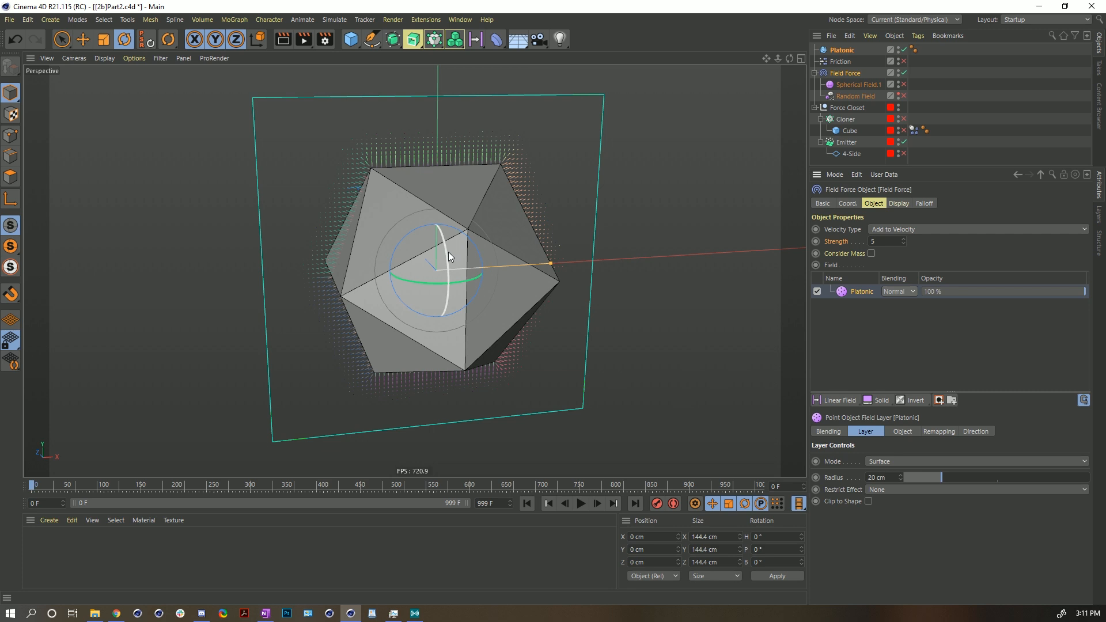
- Switch the viewport display to wireframe lines to see the field vectors around the Platonic
{"action": "left_click_drag", "start_coordinate": [448, 251], "coordinate": [414, 149]}
{"action": "key", "text": "ctrl+z"}
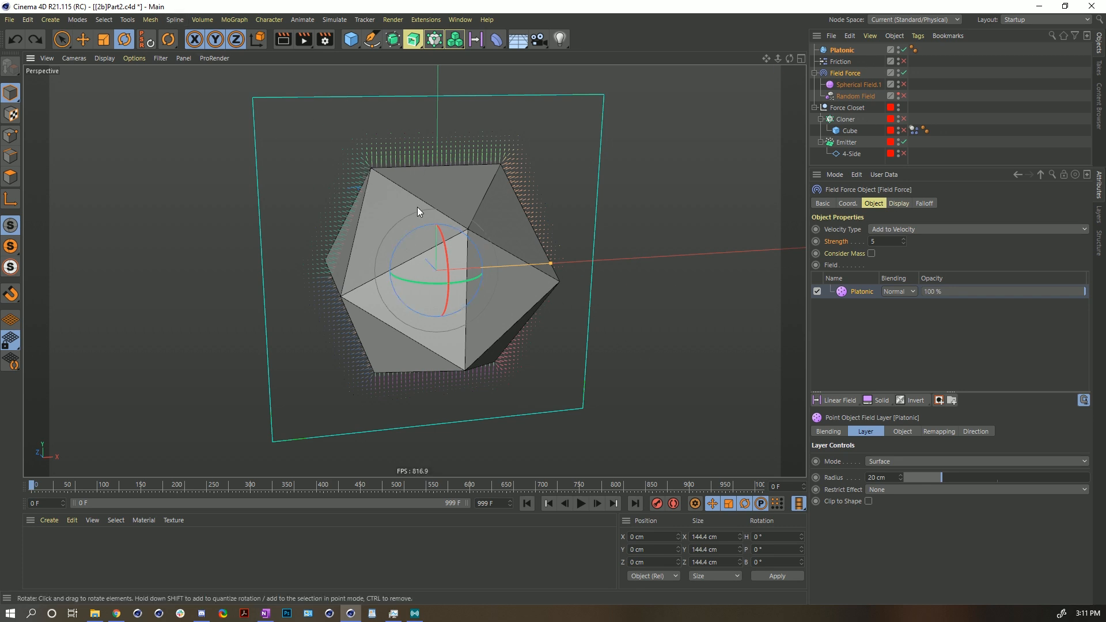
{"action": "key", "text": "n"}
{"action": "key", "text": "g"}
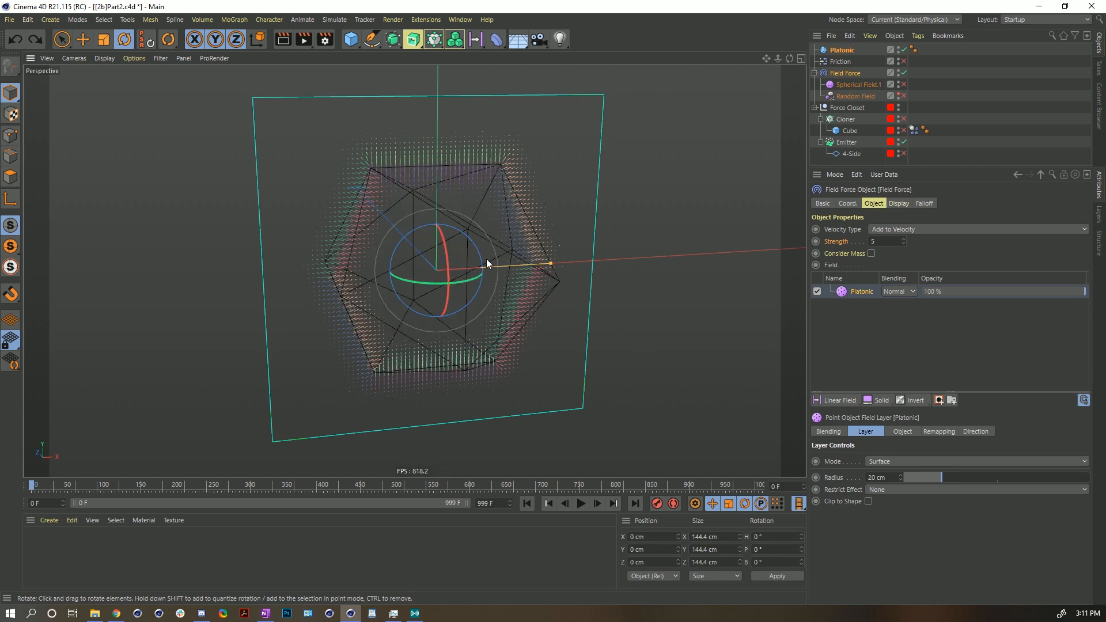
{"action": "left_click_drag", "start_coordinate": [452, 267], "coordinate": [411, 180], "text": "alt"}
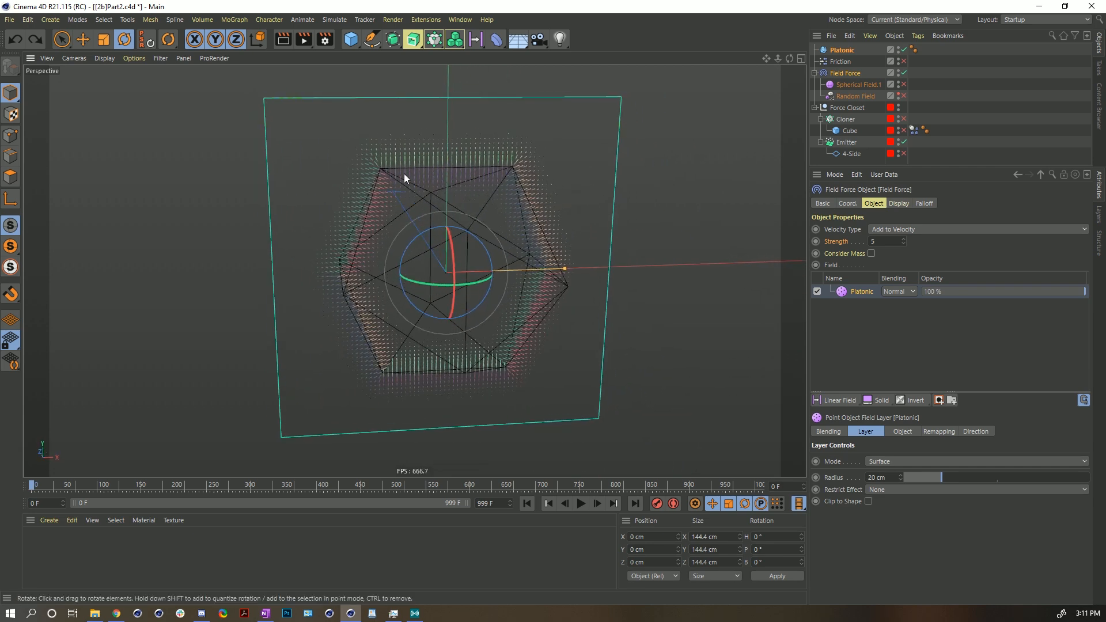
- Set the Platonic layer's Radius to 23 cm and inspect the field from the side
{"action": "mouse_move", "coordinate": [925, 478]}
{"action": "left_mouse_down"}
{"action": "mouse_move", "coordinate": [898, 477]}
{"action": "mouse_move", "coordinate": [942, 477]}
{"action": "left_mouse_up"}
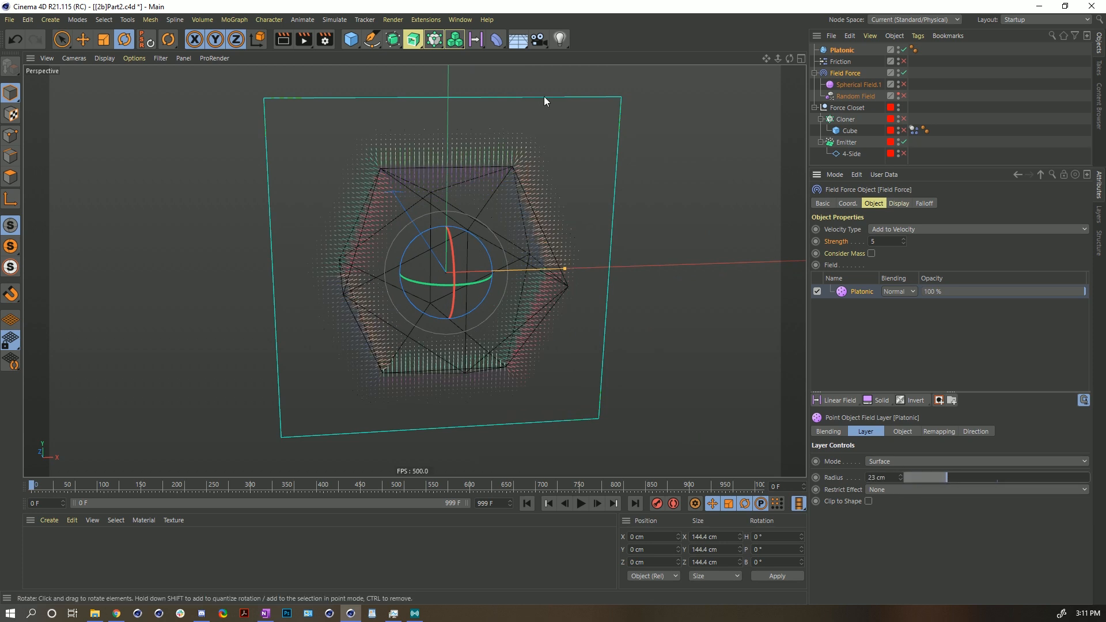
{"action": "left_click_drag", "start_coordinate": [516, 263], "coordinate": [625, 299], "text": "alt"}
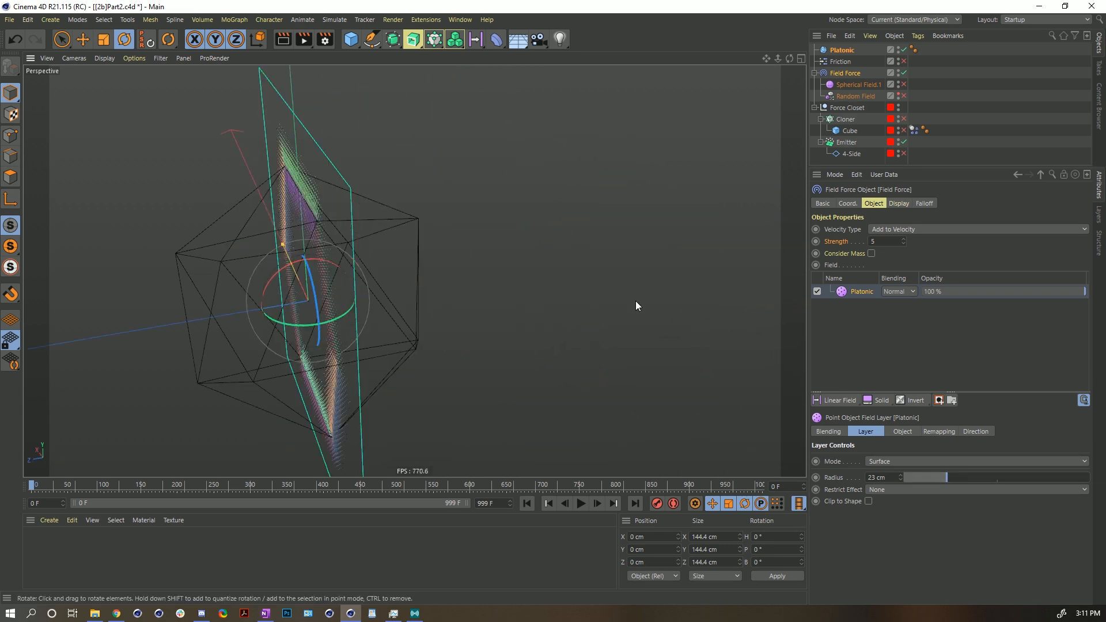
{"action": "left_click_drag", "start_coordinate": [647, 242], "coordinate": [387, 245], "text": "alt"}
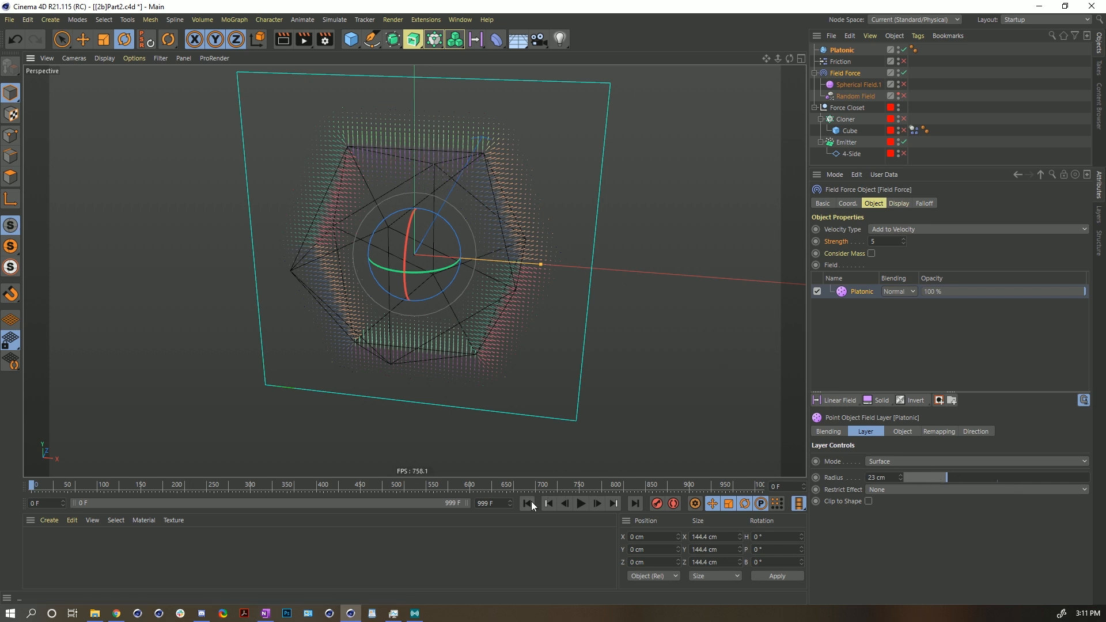
- Play the simulation while changing the layer Radius, ending at 22 cm, then stop and rewind
{"action": "left_click", "coordinate": [580, 505]}
{"action": "left_click_drag", "start_coordinate": [948, 478], "coordinate": [1017, 478]}
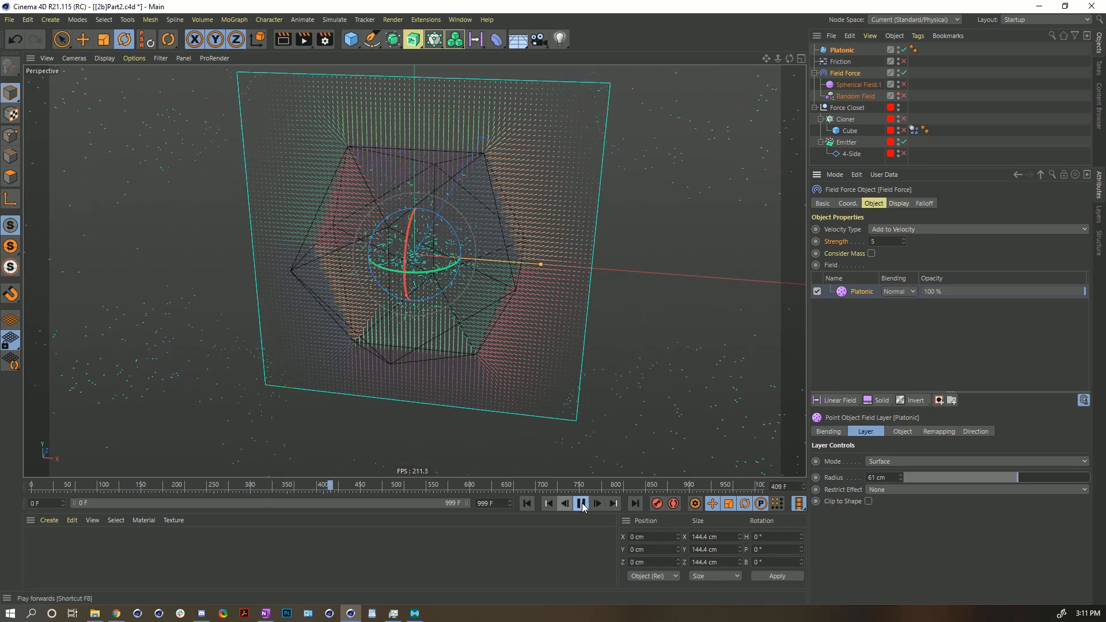
{"action": "left_click_drag", "start_coordinate": [1018, 478], "coordinate": [945, 478]}
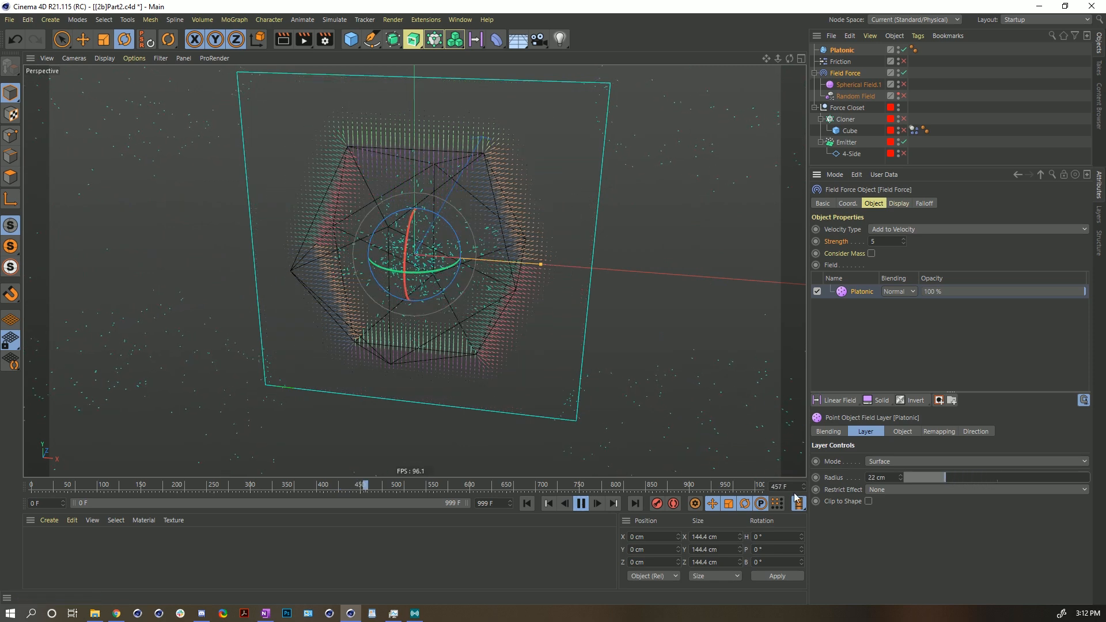
{"action": "left_click", "coordinate": [581, 502]}
{"action": "left_click", "coordinate": [527, 503]}
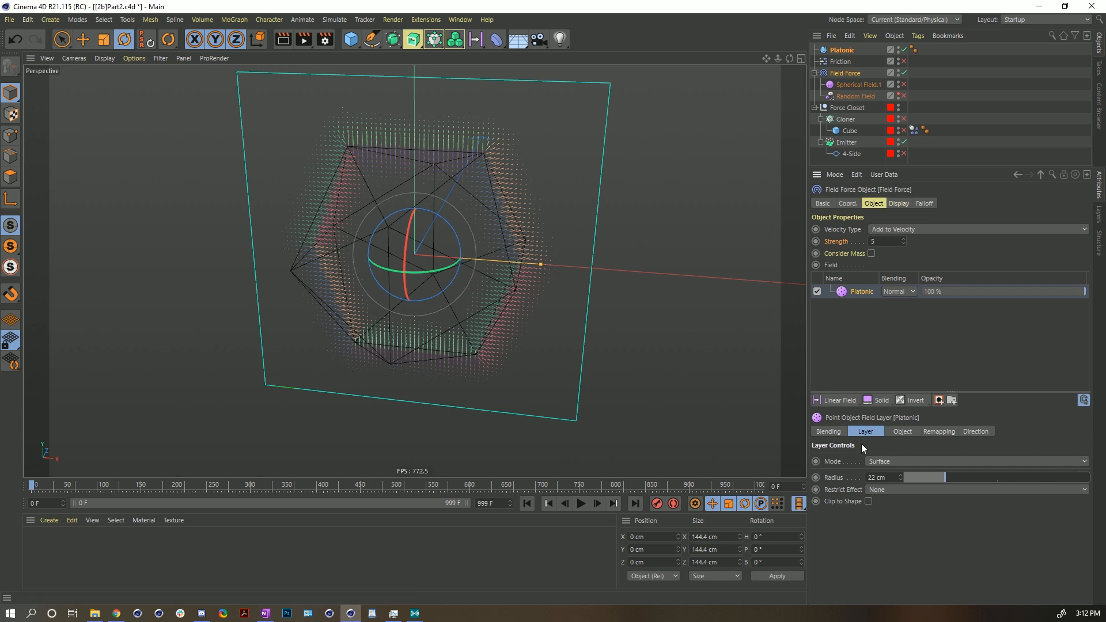
- Open the layer's Remapping settings and toggle Invert on and back off
{"action": "left_click", "coordinate": [938, 432]}
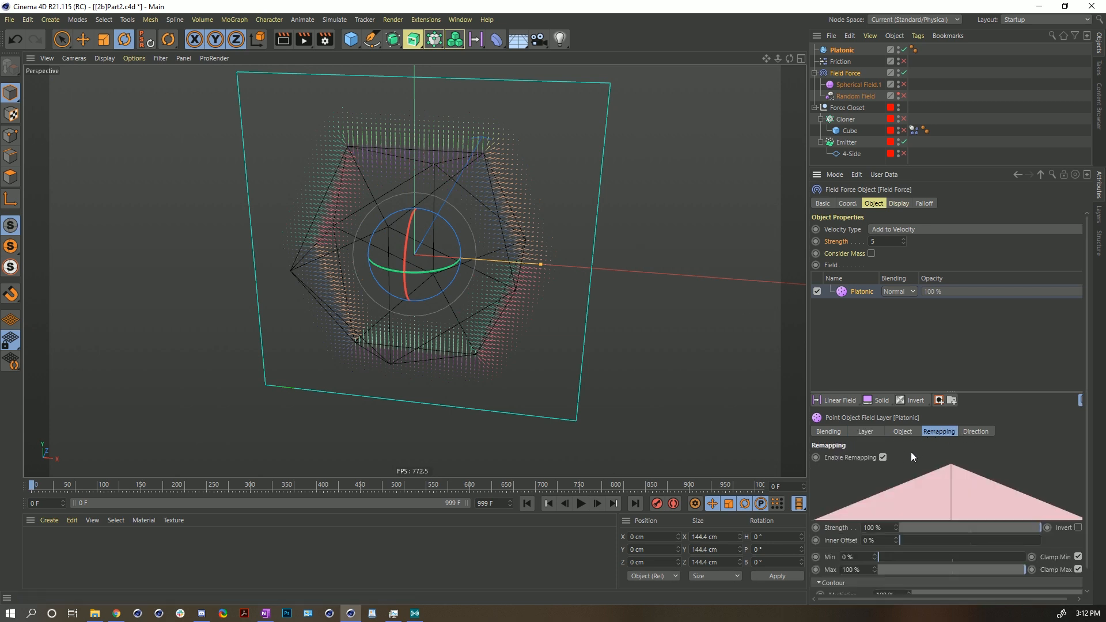
{"action": "left_click_drag", "start_coordinate": [910, 392], "coordinate": [904, 314]}
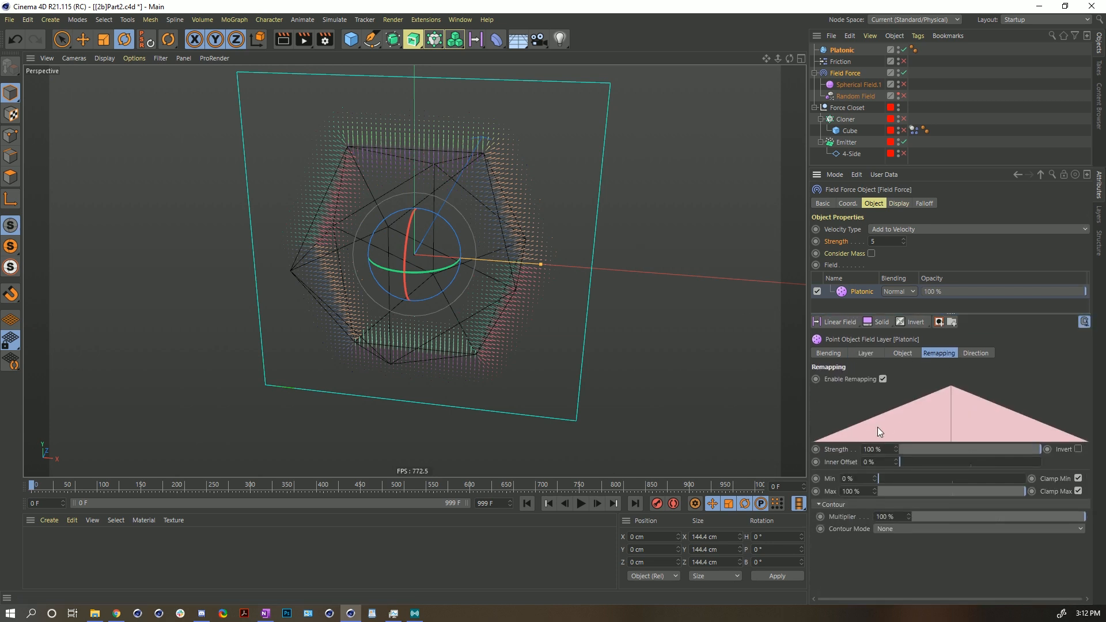
{"action": "left_click", "coordinate": [1077, 449]}
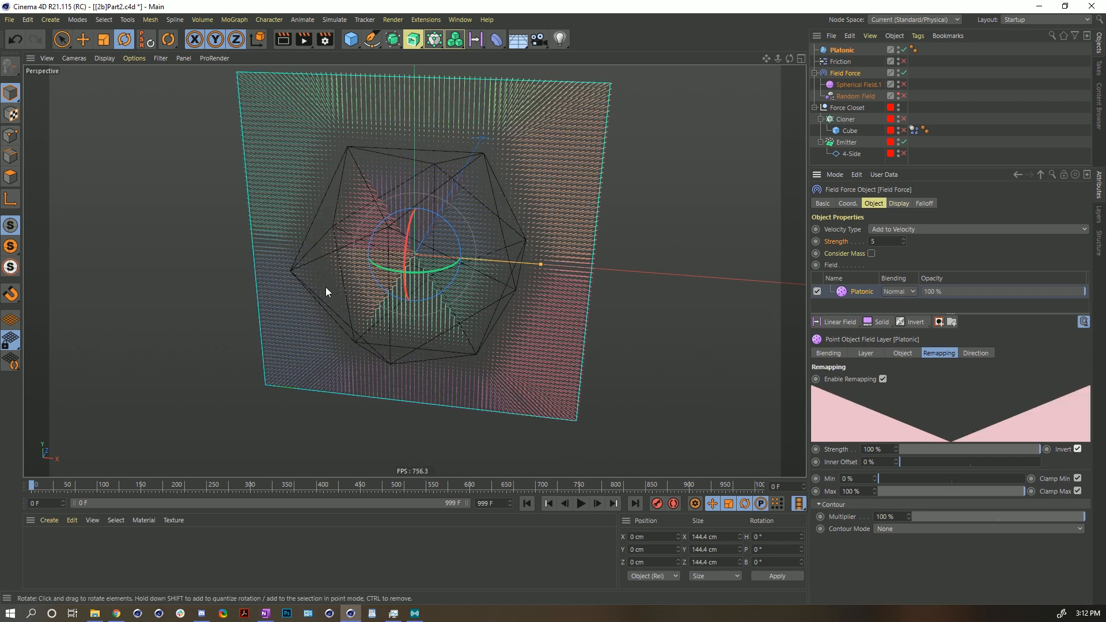
{"action": "left_click", "coordinate": [1078, 450]}
- Set Contour Mode to Curve, adjust the spline's end point, then return Contour Mode to None
{"action": "left_click", "coordinate": [887, 529]}
{"action": "left_click", "coordinate": [900, 592]}
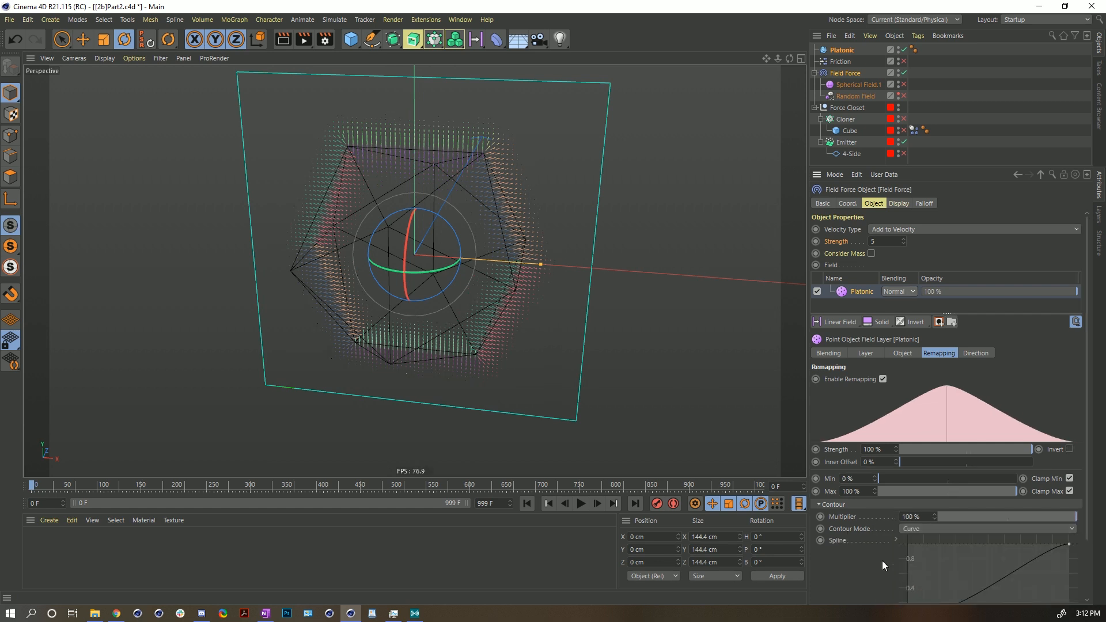
{"action": "scroll", "coordinate": [890, 566], "scroll_direction": "down", "scroll_amount": 3}
{"action": "mouse_move", "coordinate": [1070, 475]}
{"action": "left_mouse_down"}
{"action": "mouse_move", "coordinate": [904, 444]}
{"action": "mouse_move", "coordinate": [1083, 460]}
{"action": "left_mouse_up"}
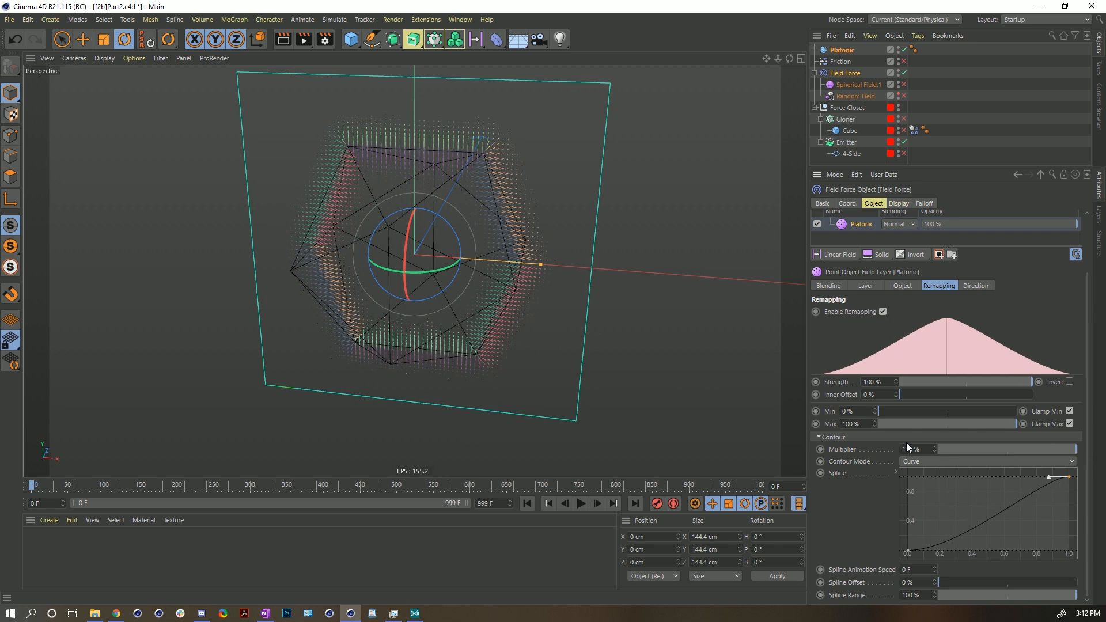
{"action": "left_click", "coordinate": [913, 462]}
{"action": "left_click", "coordinate": [871, 437]}
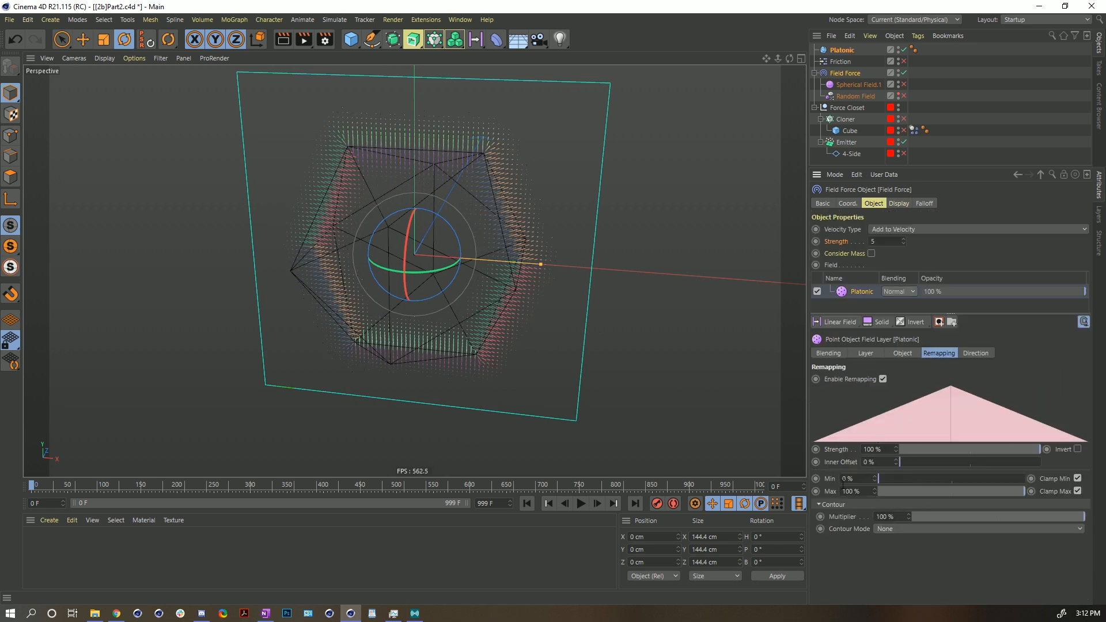
- Set the Remapping Inner Offset to 100% and play the simulation, then stop and rewind
{"action": "left_click_drag", "start_coordinate": [901, 462], "coordinate": [1043, 462]}
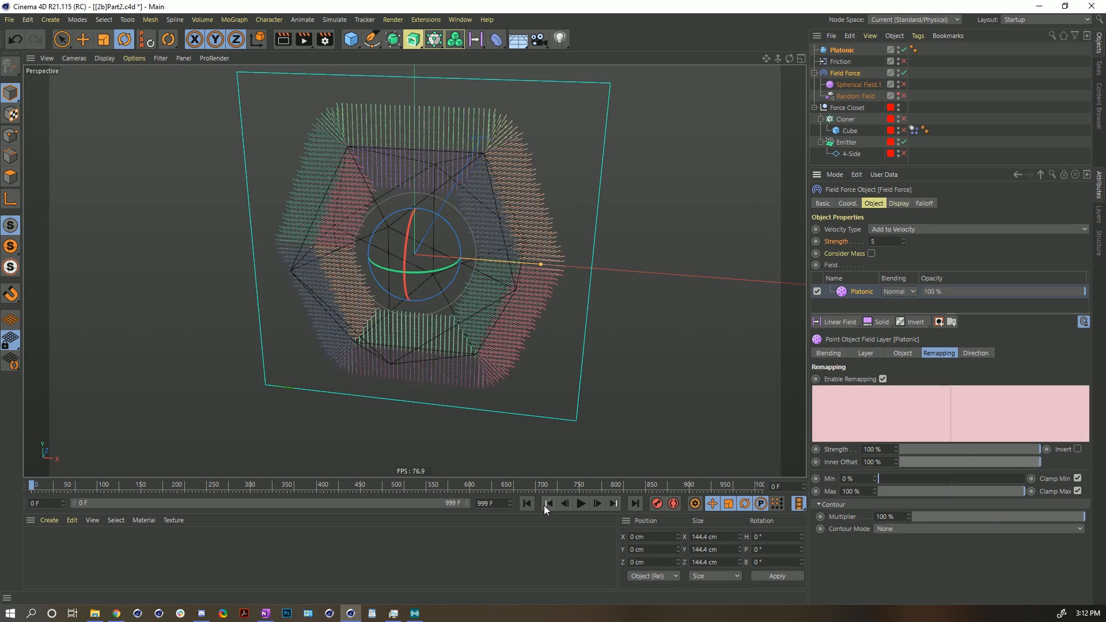
{"action": "left_click", "coordinate": [581, 504]}
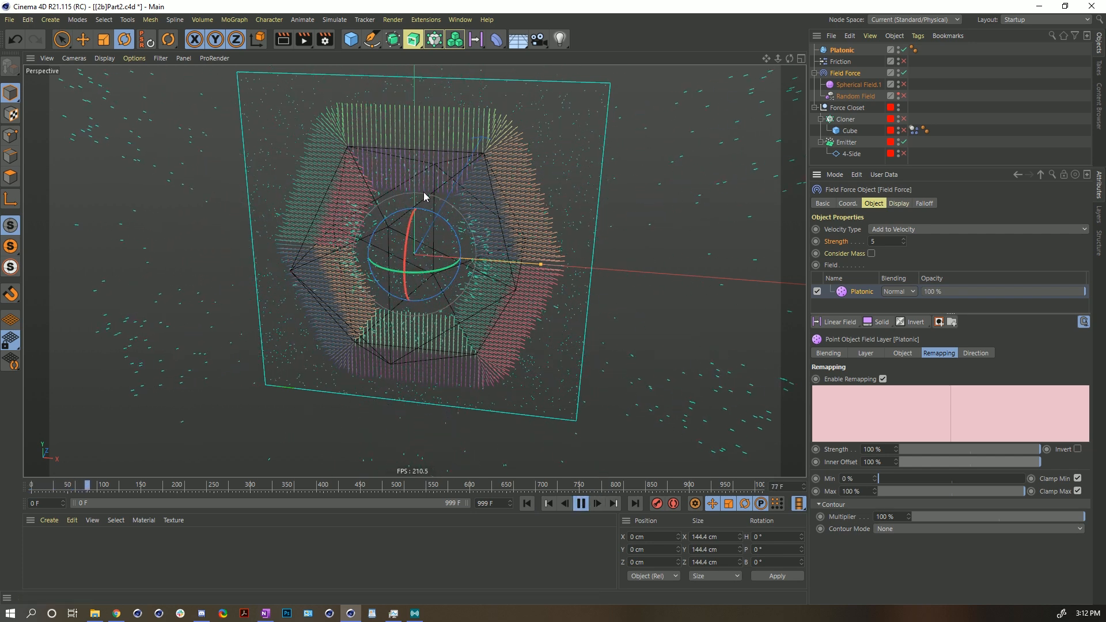
{"action": "left_click", "coordinate": [582, 503]}
{"action": "left_click", "coordinate": [528, 503]}
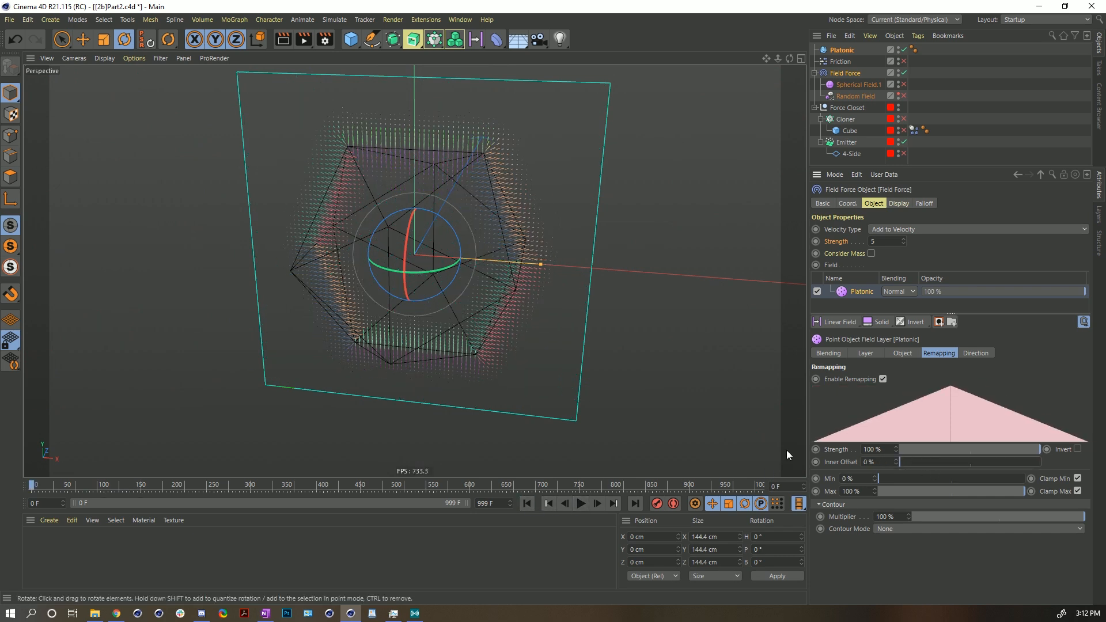
- Set the Platonic layer's Restrict Effect to Inside
{"action": "left_click", "coordinate": [895, 354]}
{"action": "left_click", "coordinate": [870, 353]}
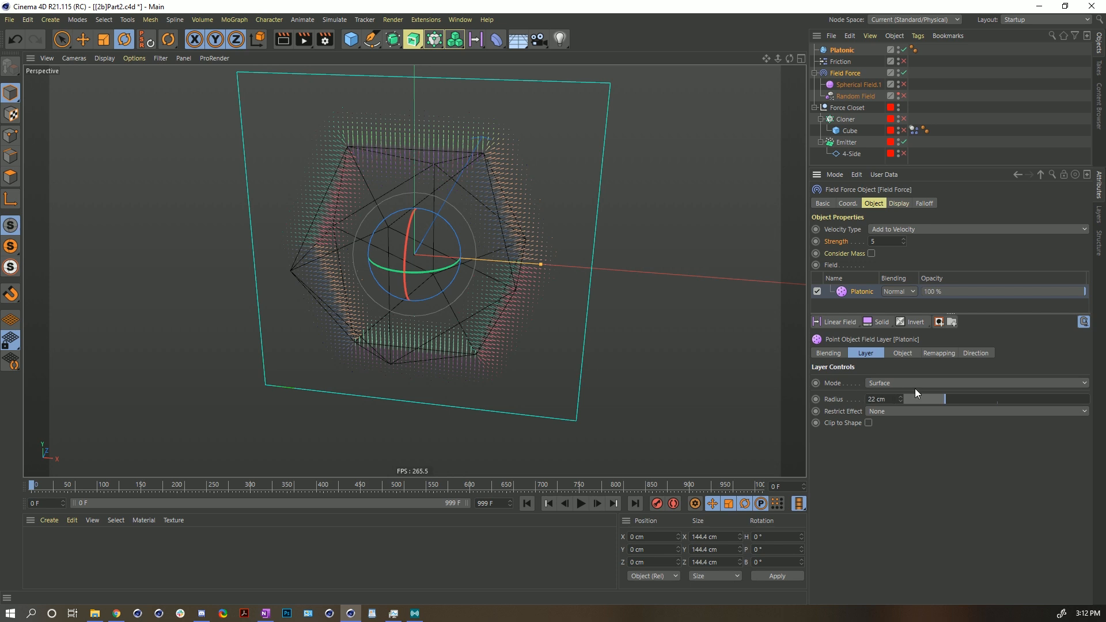
{"action": "left_click", "coordinate": [876, 413]}
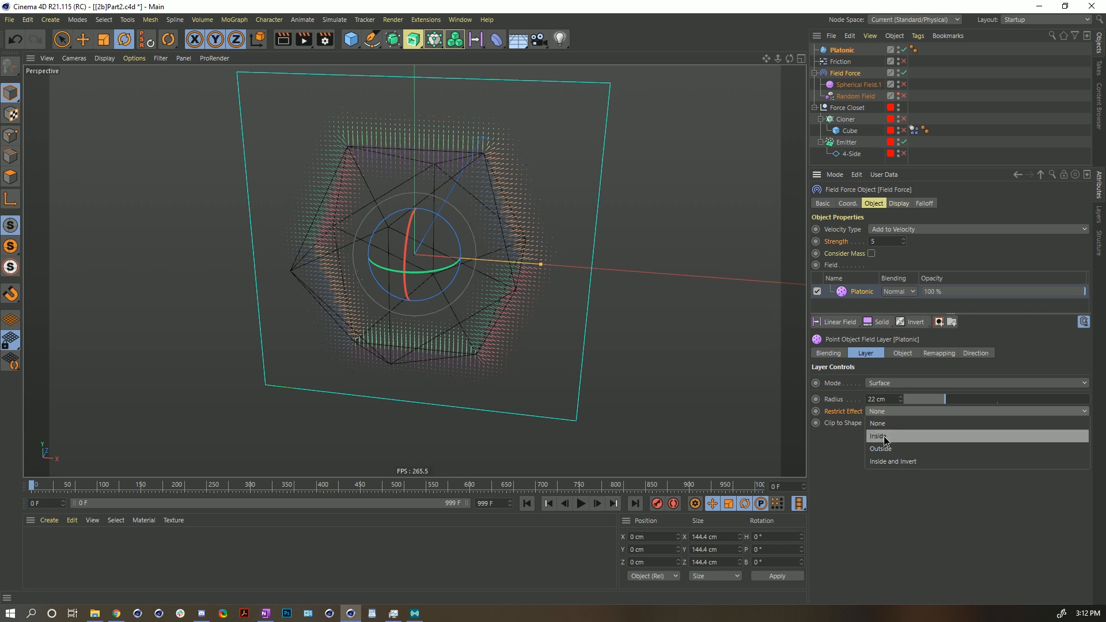
{"action": "left_click", "coordinate": [879, 437]}
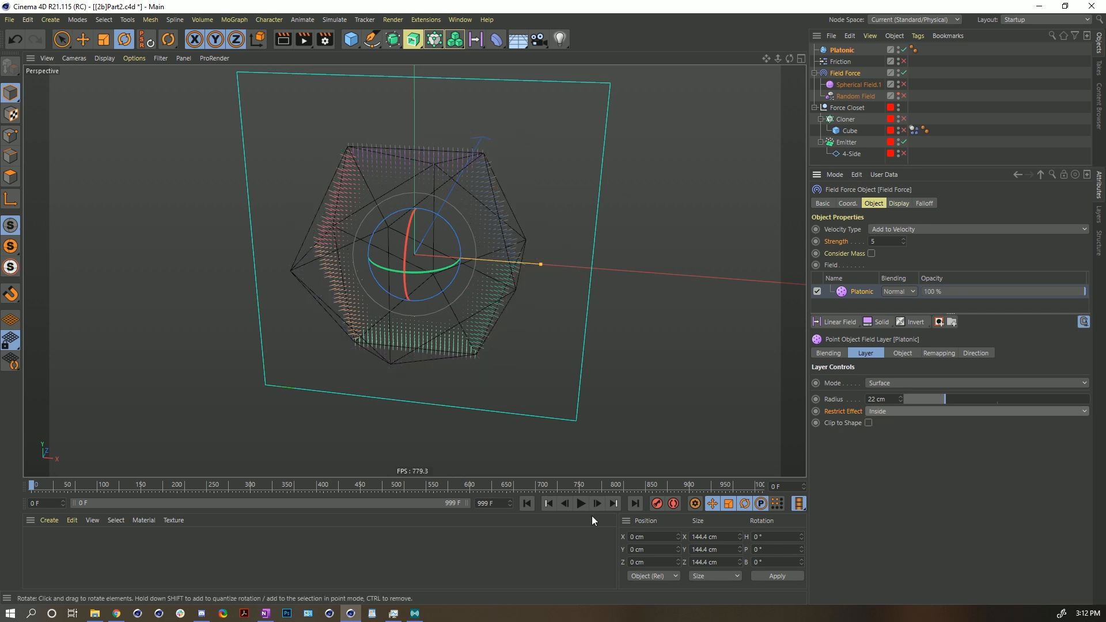
- Play the simulation, then stop and rewind it
{"action": "left_click", "coordinate": [581, 504]}
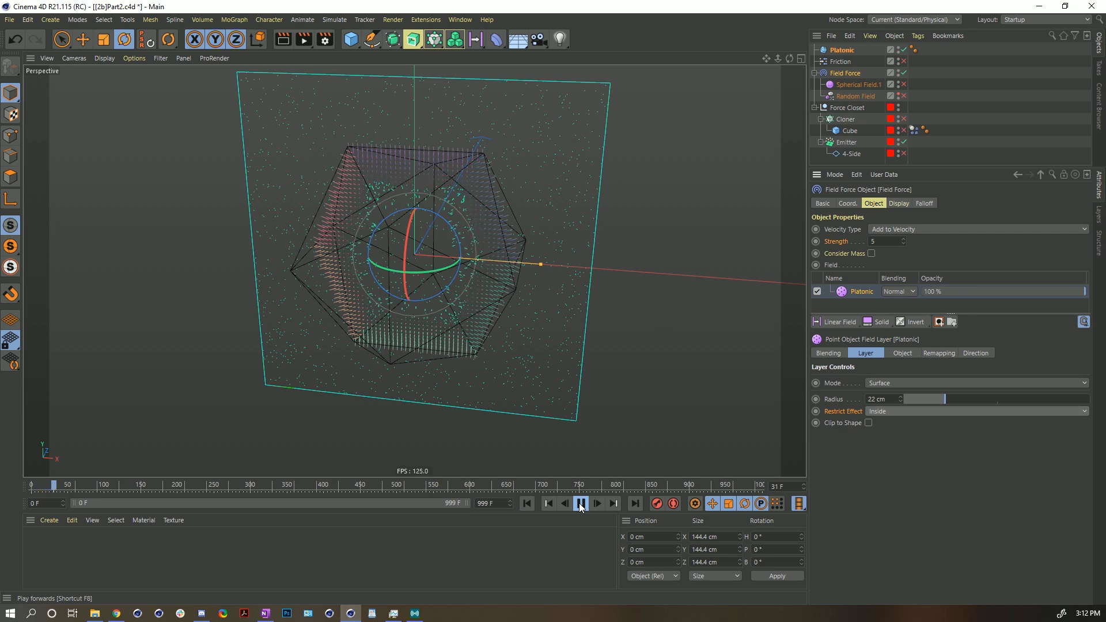
{"action": "left_click", "coordinate": [582, 504]}
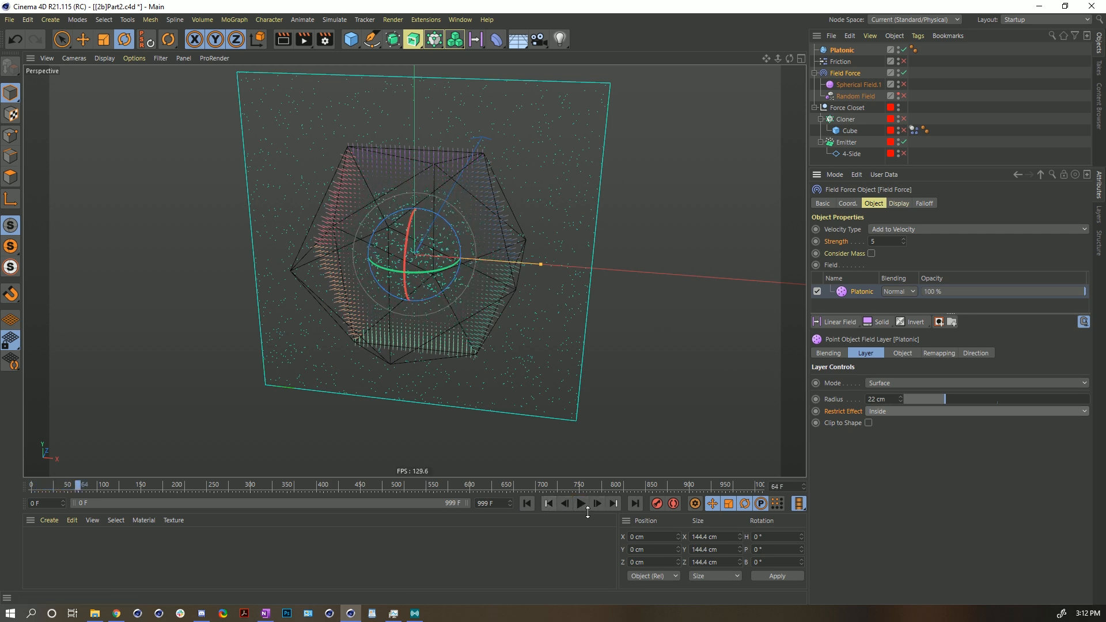
{"action": "left_click", "coordinate": [527, 503]}
- Turn off Invert Direction in the Platonic layer's Direction settings
{"action": "left_click", "coordinate": [978, 353]}
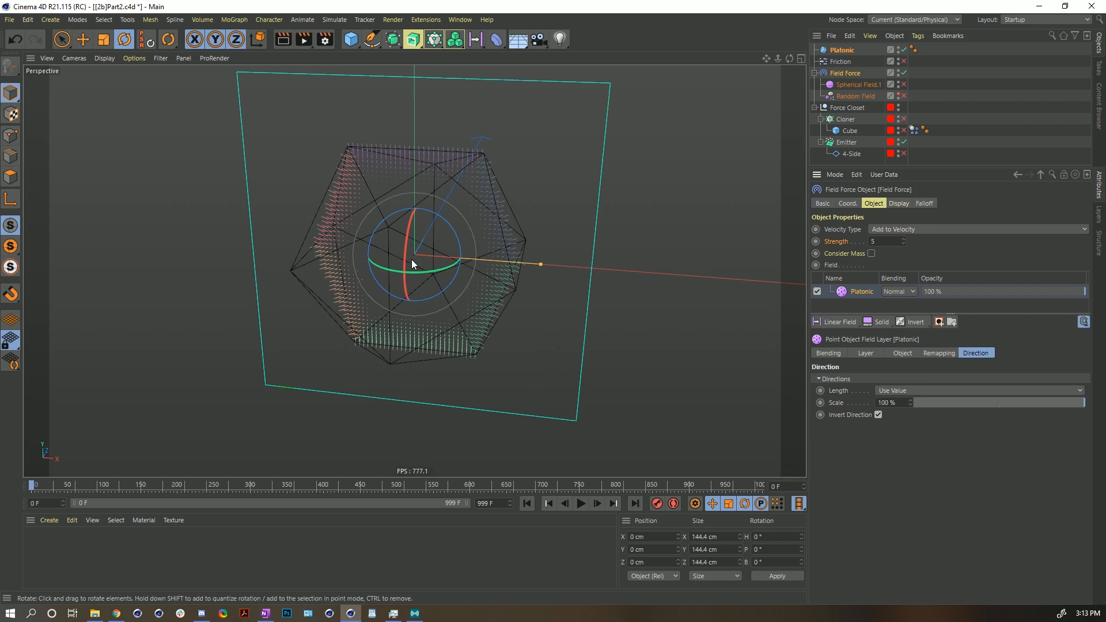
{"action": "left_click_drag", "start_coordinate": [411, 260], "coordinate": [431, 257], "text": "alt"}
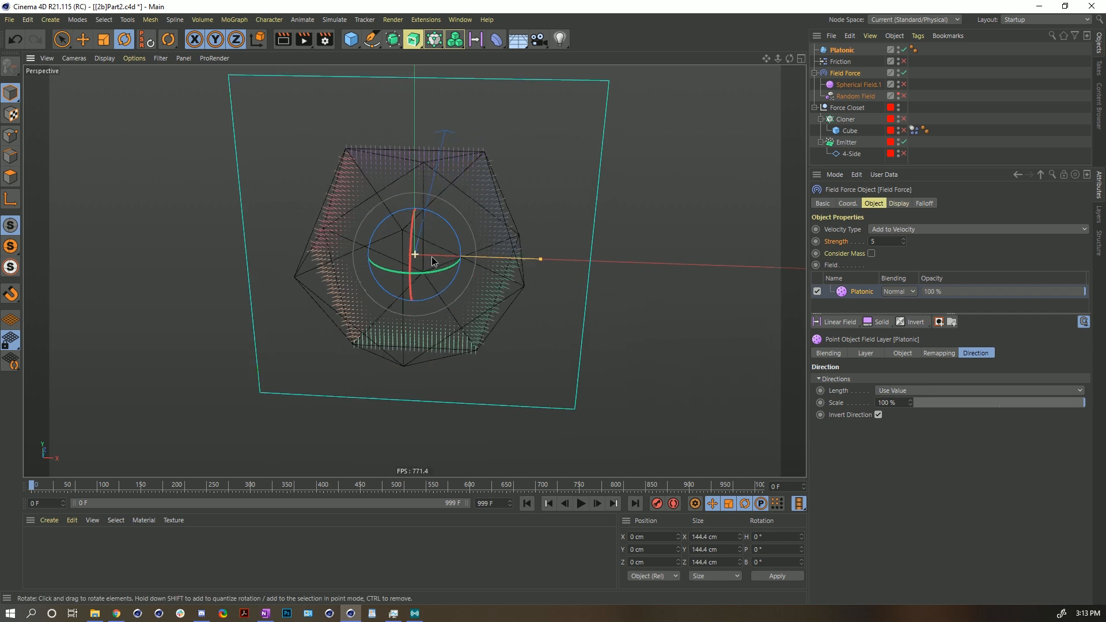
{"action": "left_click", "coordinate": [878, 415]}
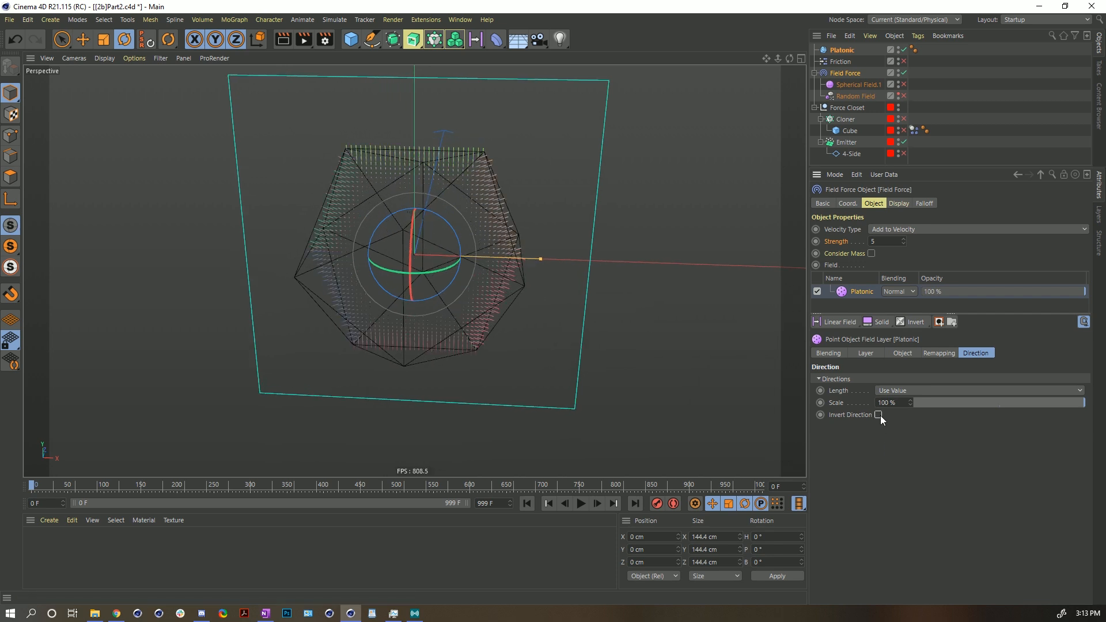
- Play the simulation, return to the layer controls, and select the Platonic object
{"action": "left_click", "coordinate": [581, 504]}
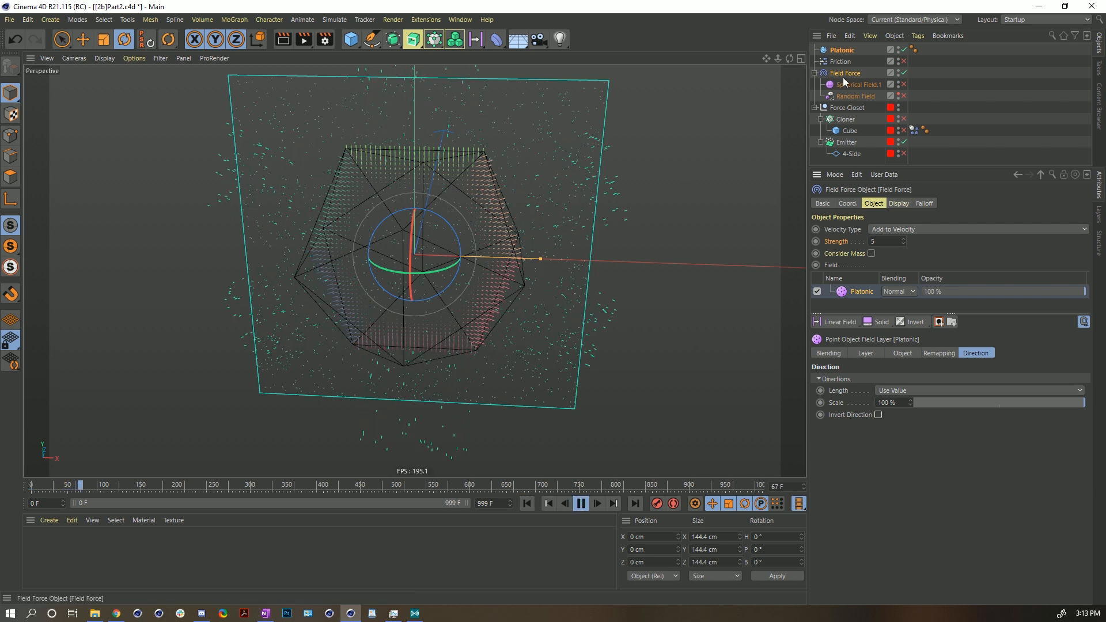
{"action": "left_click", "coordinate": [865, 353]}
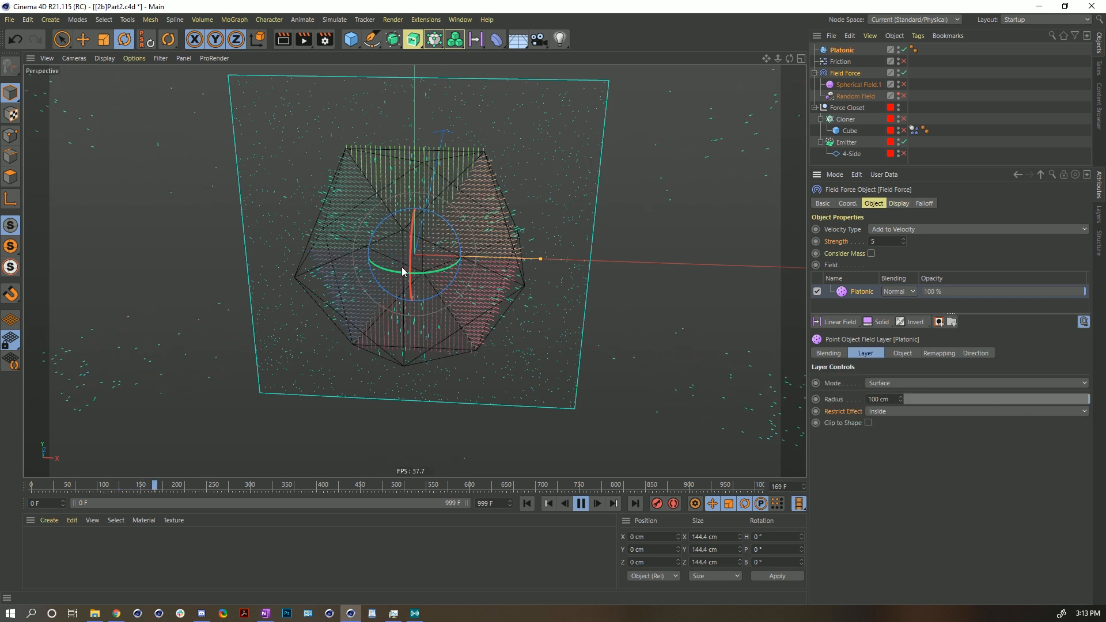
{"action": "left_click", "coordinate": [842, 49]}
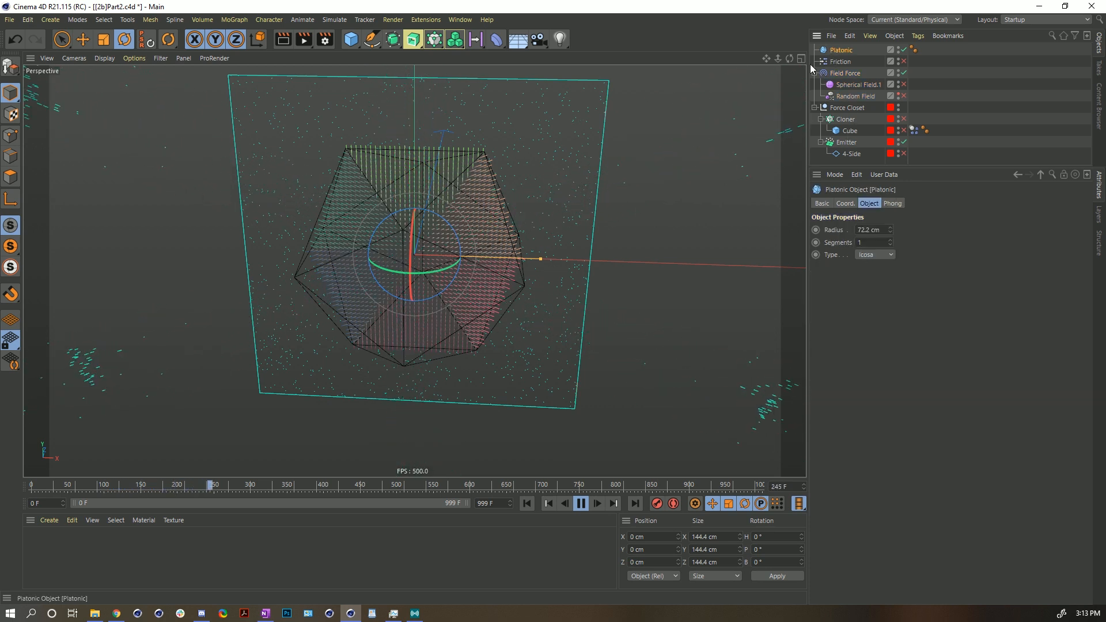
- Move the Platonic object up and left during playback, then stop and rewind the simulation
{"action": "key", "text": "e"}
{"action": "left_click_drag", "start_coordinate": [461, 213], "coordinate": [400, 166]}
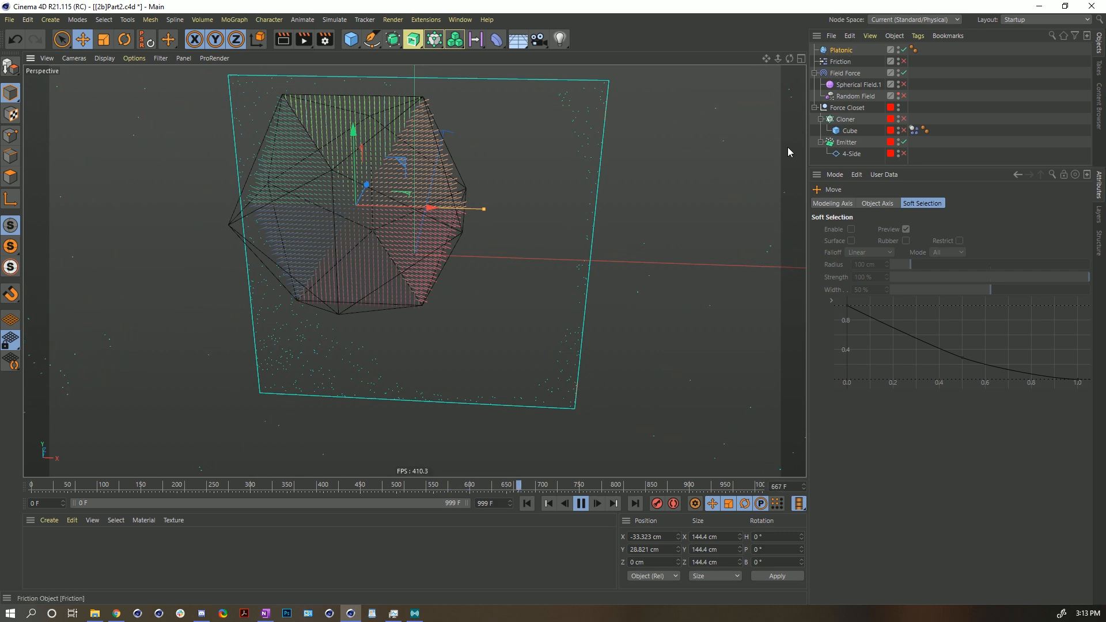
{"action": "left_click", "coordinate": [580, 504]}
{"action": "left_click", "coordinate": [526, 505]}
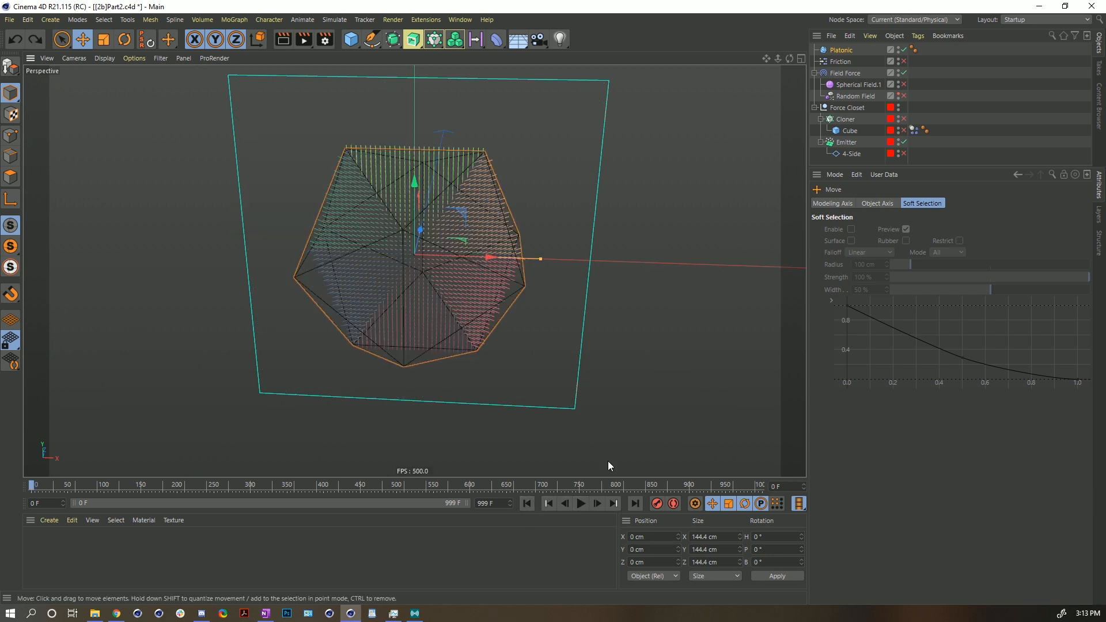
- Play the simulation and, on the Field Force, set the Platonic layer's Radius to about 29 cm and Restrict Effect to Outside
{"action": "left_click", "coordinate": [580, 504]}
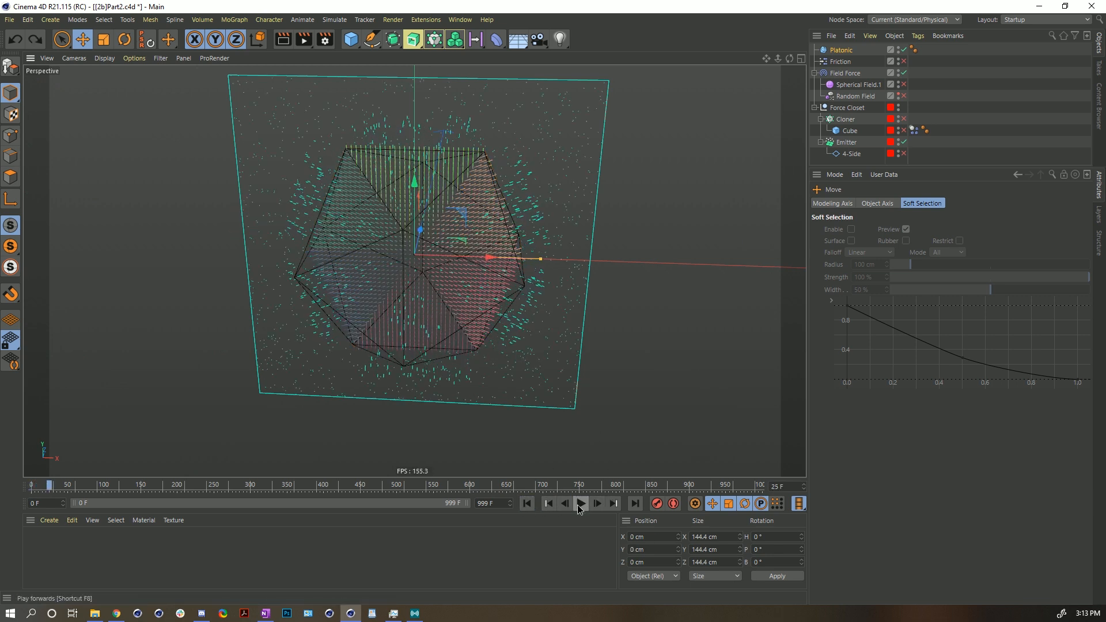
{"action": "left_click", "coordinate": [846, 73]}
{"action": "left_click_drag", "start_coordinate": [973, 403], "coordinate": [949, 402]}
{"action": "left_click", "coordinate": [908, 411]}
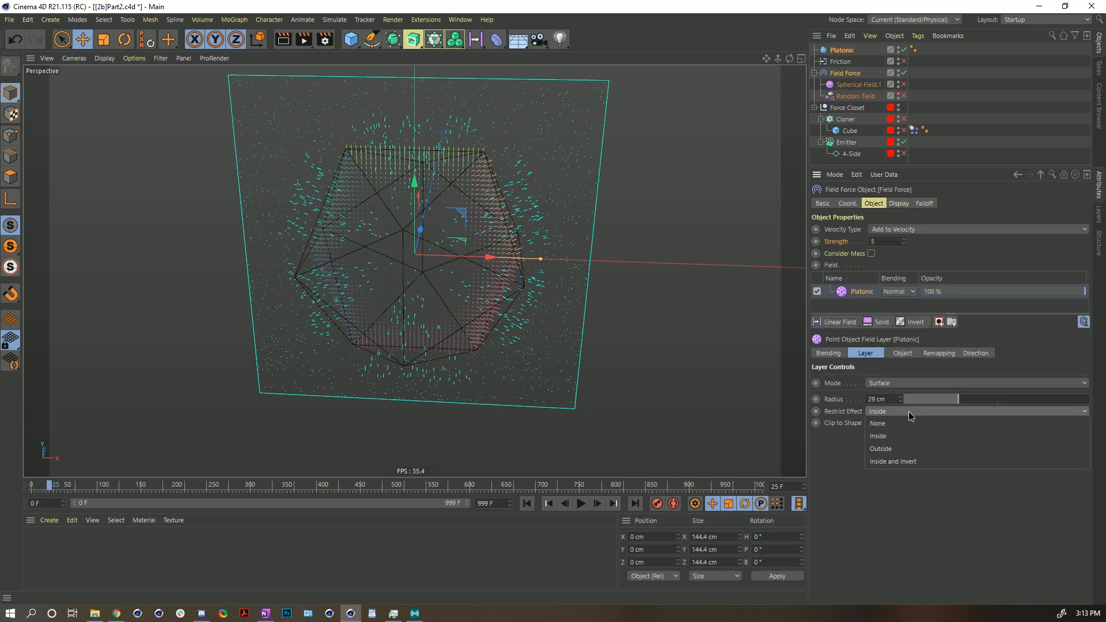
{"action": "left_click", "coordinate": [903, 444]}
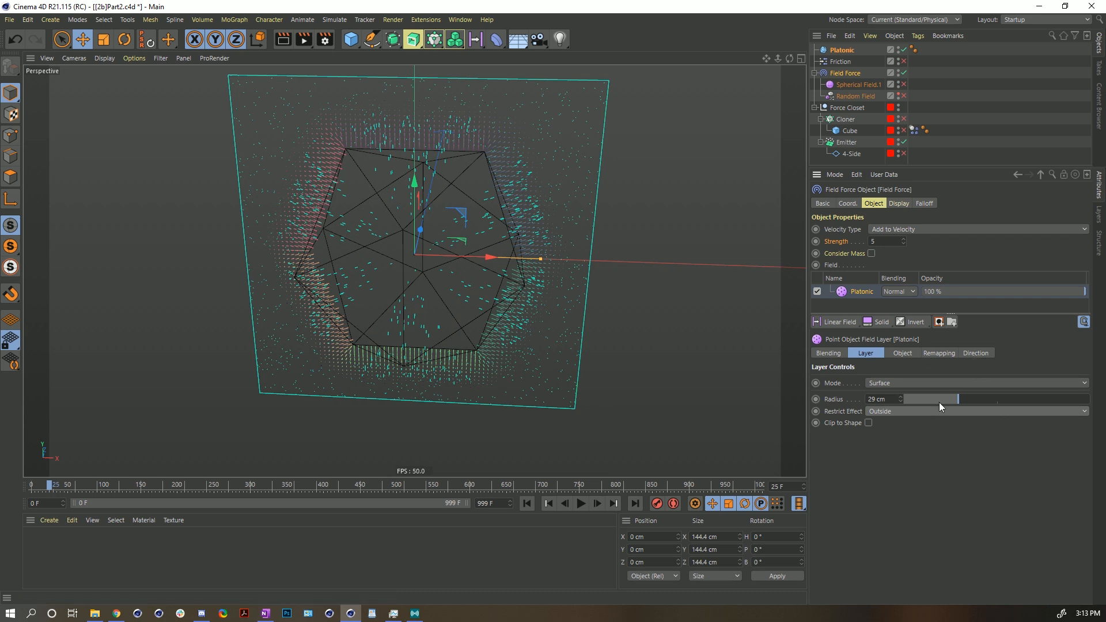
- Toggle Invert on and back off in the Platonic layer's Remapping settings
{"action": "left_click", "coordinate": [950, 354]}
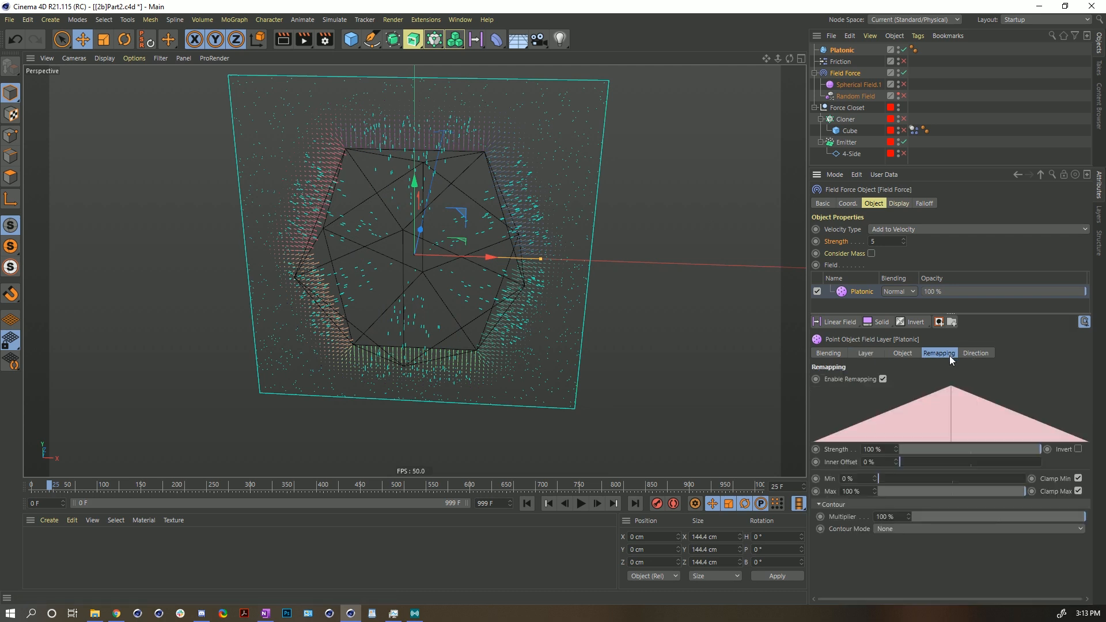
{"action": "left_click", "coordinate": [1076, 449]}
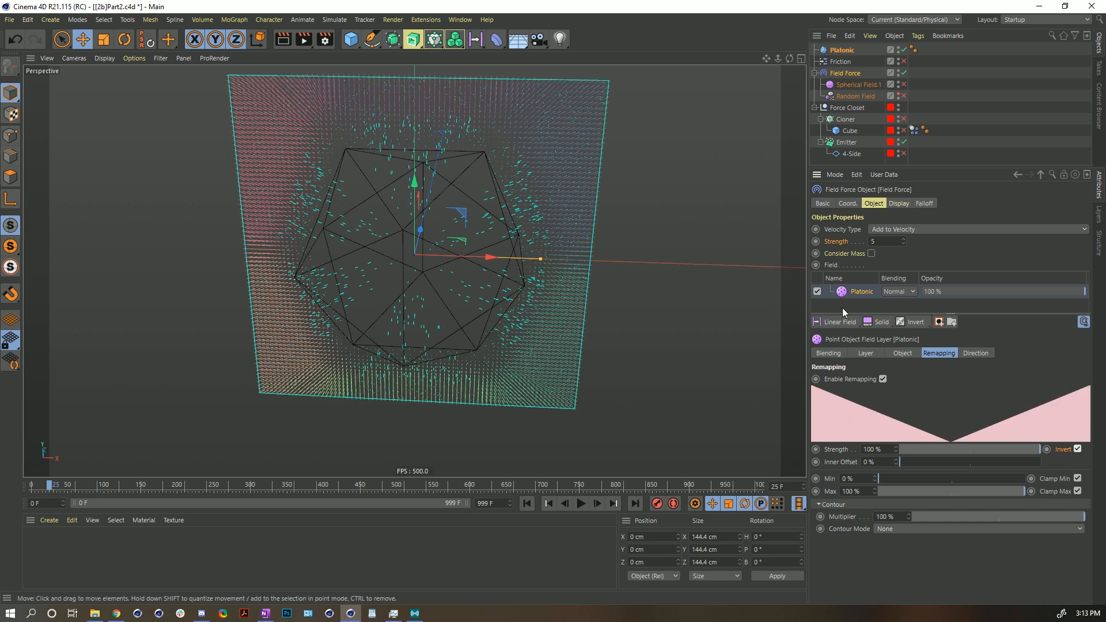
{"action": "left_click", "coordinate": [1078, 449]}
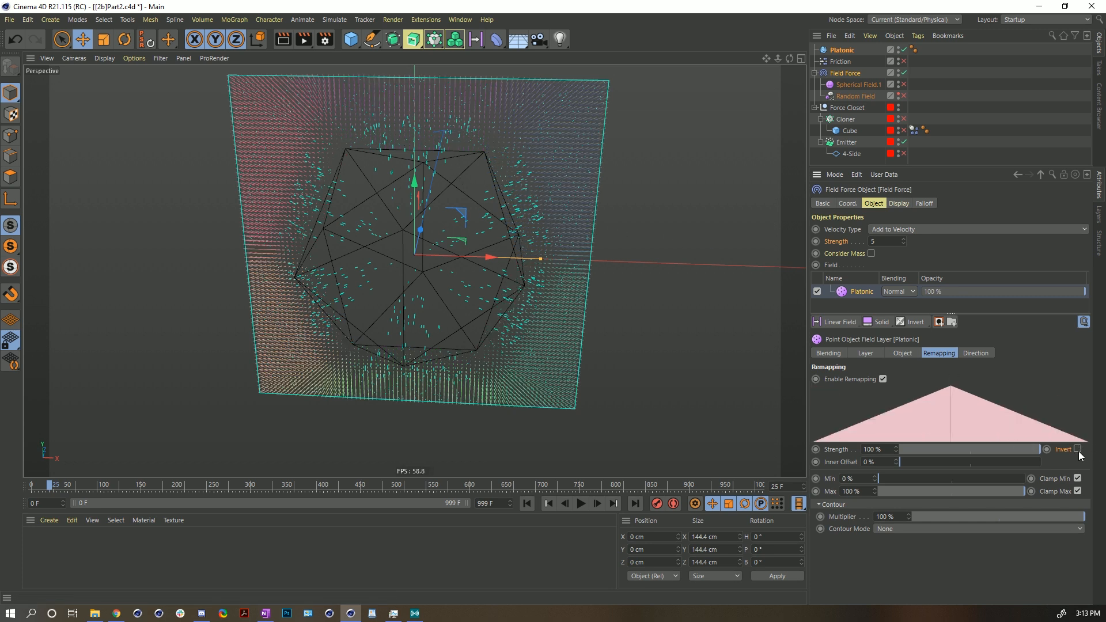
- Set the Platonic layer's Restrict Effect to Inside and Invert and its Radius to about 16 cm
{"action": "left_click", "coordinate": [865, 353]}
{"action": "left_click", "coordinate": [887, 413]}
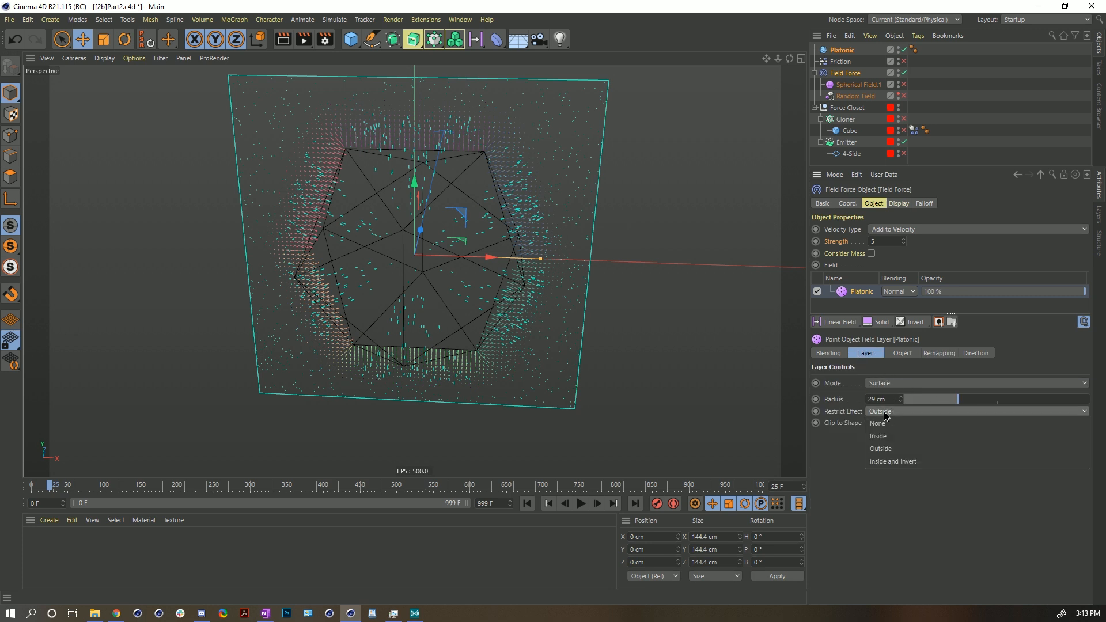
{"action": "left_click", "coordinate": [903, 462]}
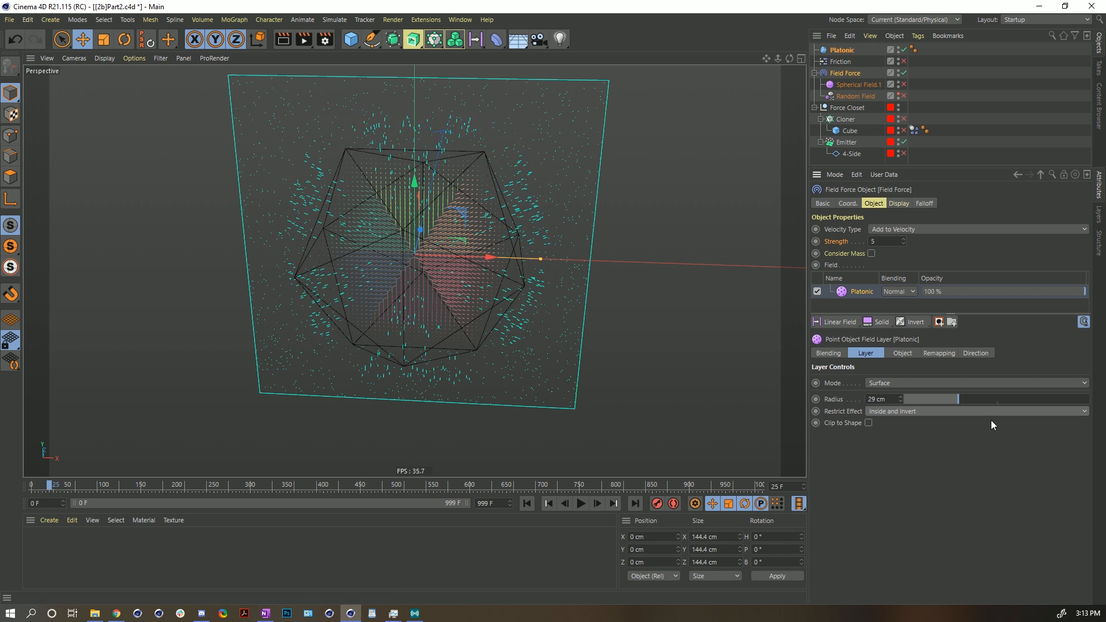
{"action": "left_click_drag", "start_coordinate": [943, 399], "coordinate": [977, 405]}
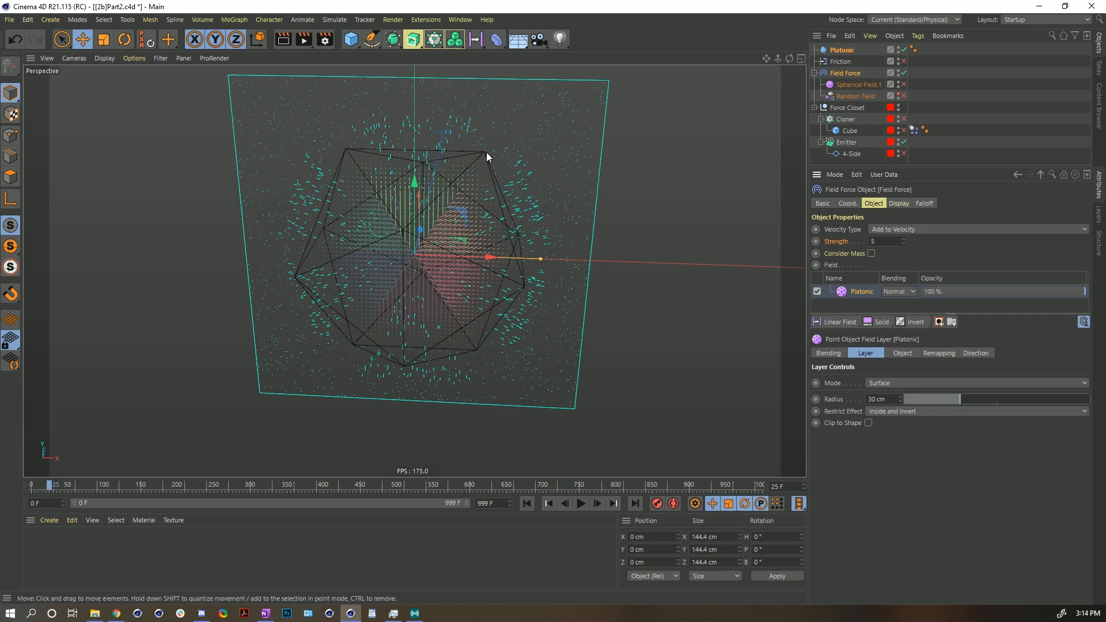
{"action": "mouse_move", "coordinate": [952, 404]}
{"action": "left_mouse_down"}
{"action": "mouse_move", "coordinate": [928, 401]}
{"action": "mouse_move", "coordinate": [1042, 406]}
{"action": "mouse_move", "coordinate": [934, 402]}
{"action": "left_mouse_up"}
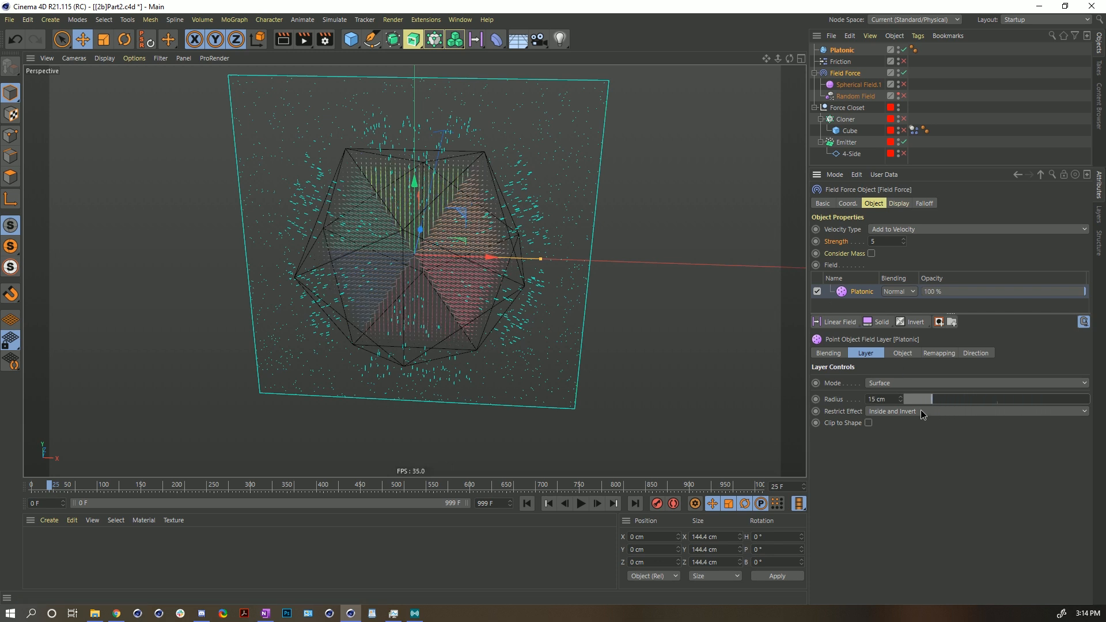
- Set the Platonic layer's Restrict Effect to Inside and play the simulation
{"action": "left_click", "coordinate": [921, 411]}
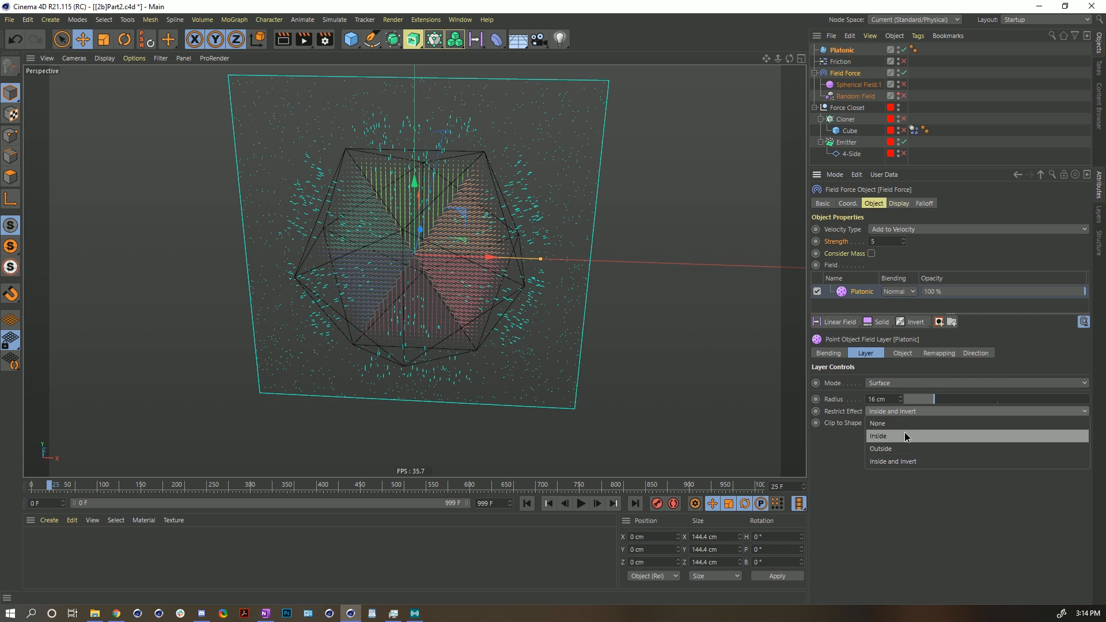
{"action": "left_click", "coordinate": [936, 379]}
{"action": "left_click", "coordinate": [913, 408]}
{"action": "left_click", "coordinate": [897, 436]}
{"action": "left_click", "coordinate": [581, 504]}
- Switch the Platonic layer's Restrict Effect to Outside, then to None, with the simulation playing
{"action": "left_click", "coordinate": [891, 411]}
{"action": "left_click", "coordinate": [893, 449]}
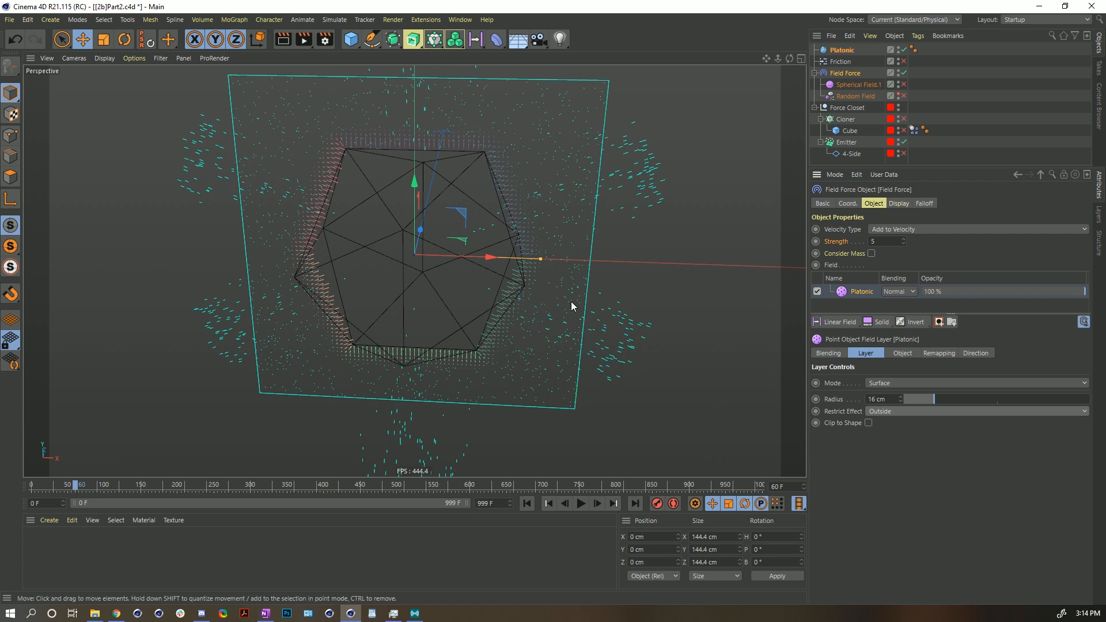
{"action": "left_click", "coordinate": [881, 411]}
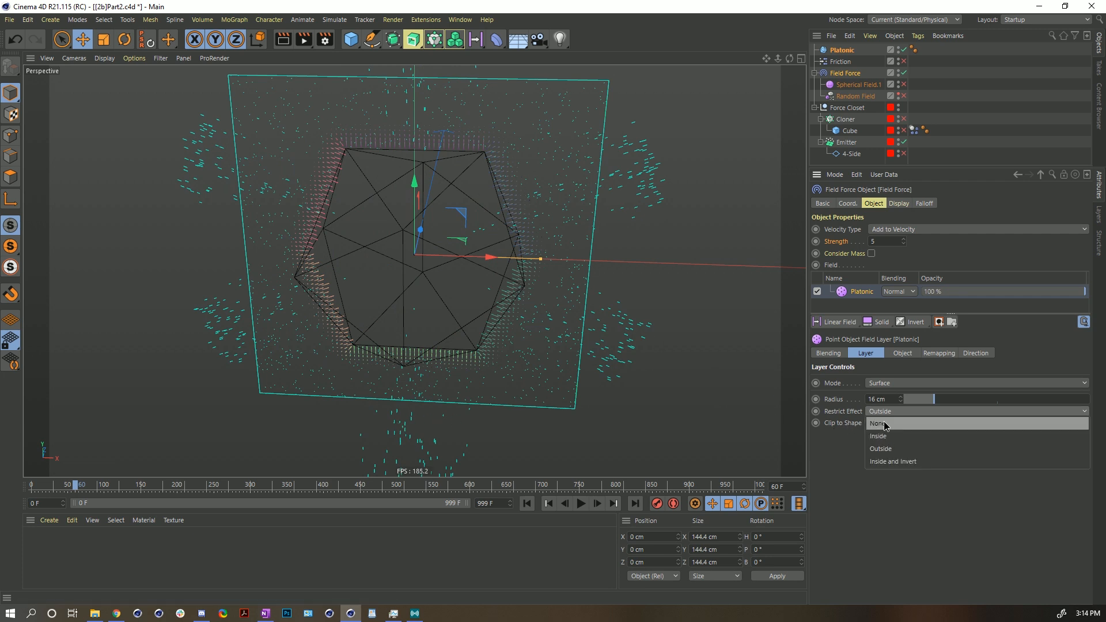
{"action": "left_click", "coordinate": [881, 424]}
{"action": "left_click", "coordinate": [581, 504]}
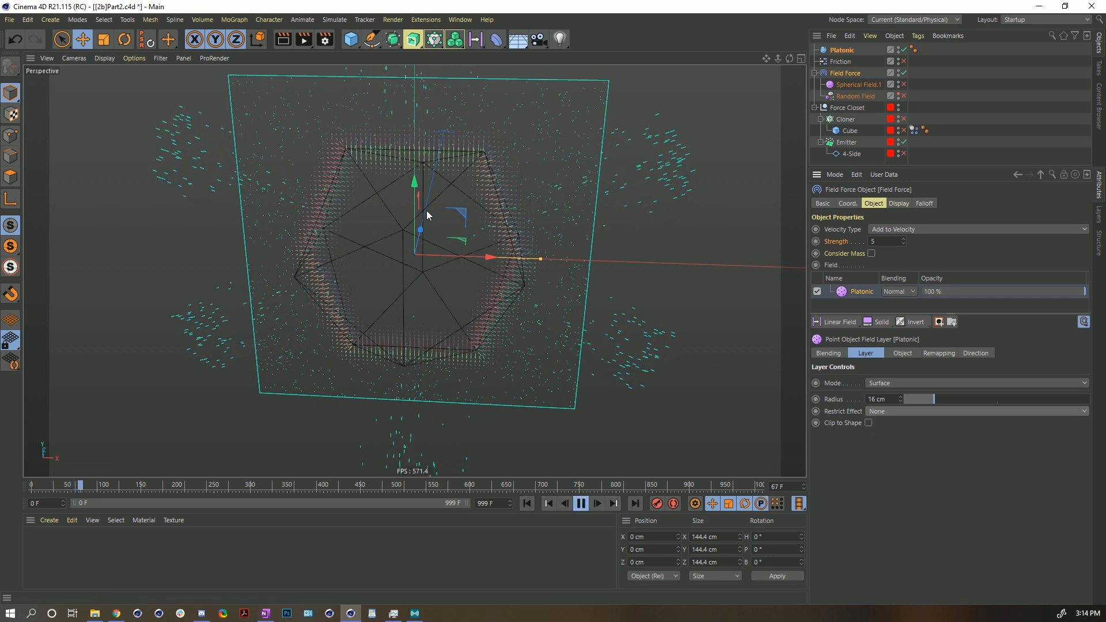
- Select the Platonic object and raise its Segments to 22
{"action": "left_click", "coordinate": [848, 51]}
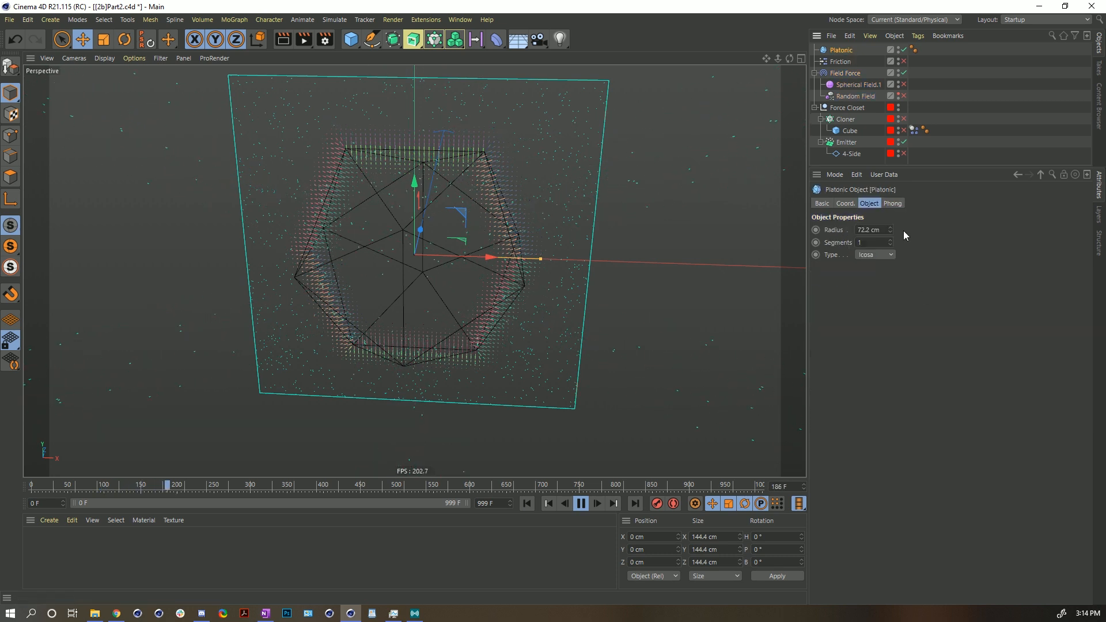
{"action": "left_click_drag", "start_coordinate": [890, 242], "coordinate": [890, 228]}
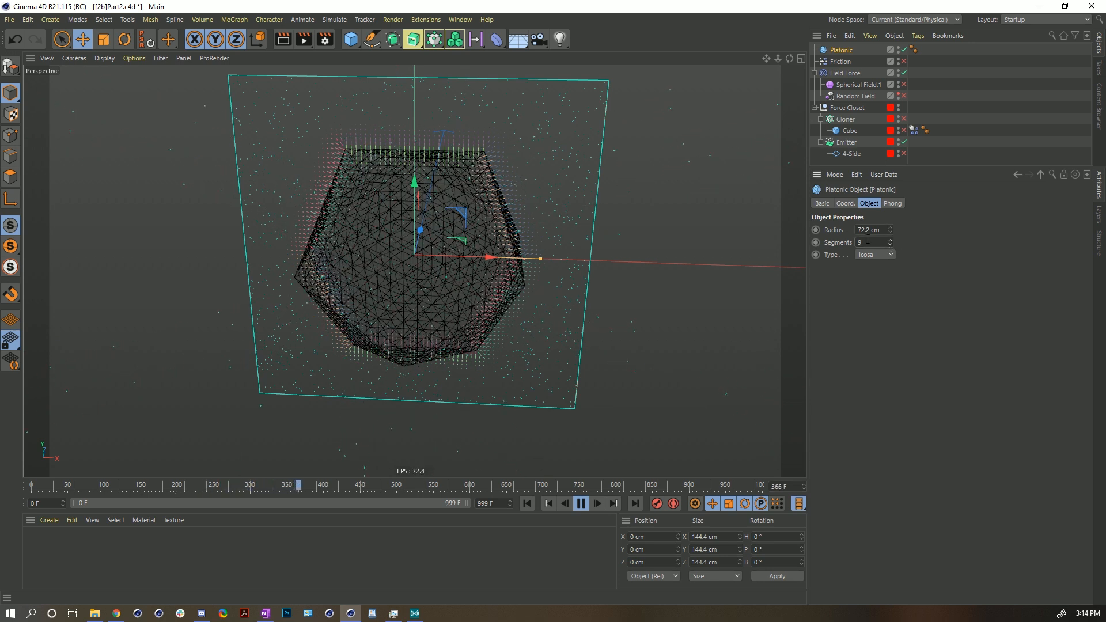
{"action": "left_click_drag", "start_coordinate": [890, 242], "coordinate": [891, 235]}
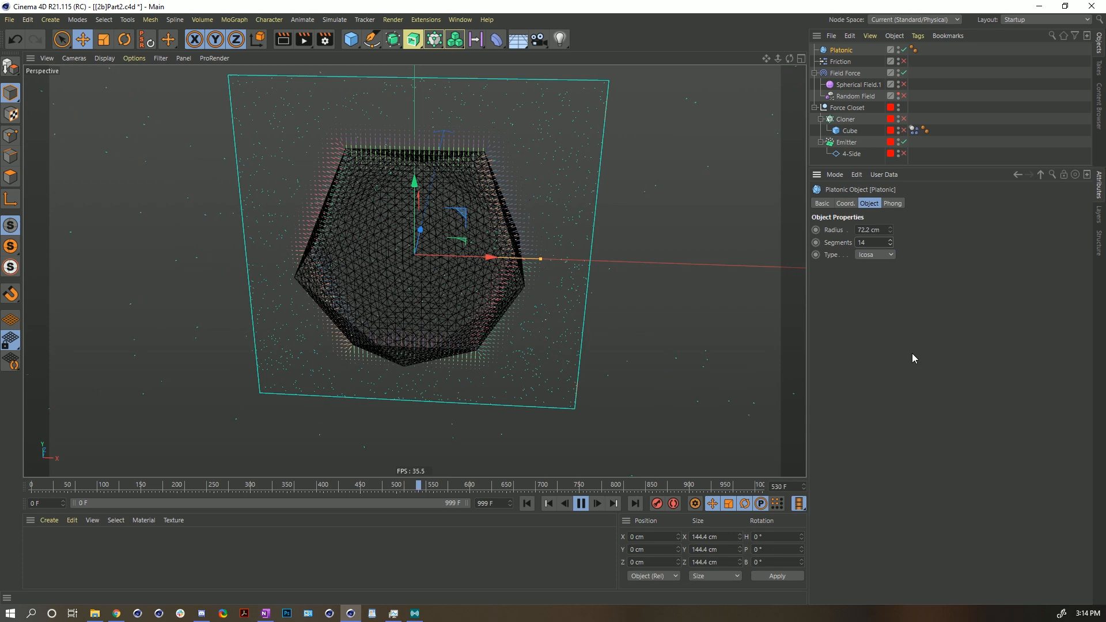
{"action": "left_click_drag", "start_coordinate": [890, 244], "coordinate": [890, 235]}
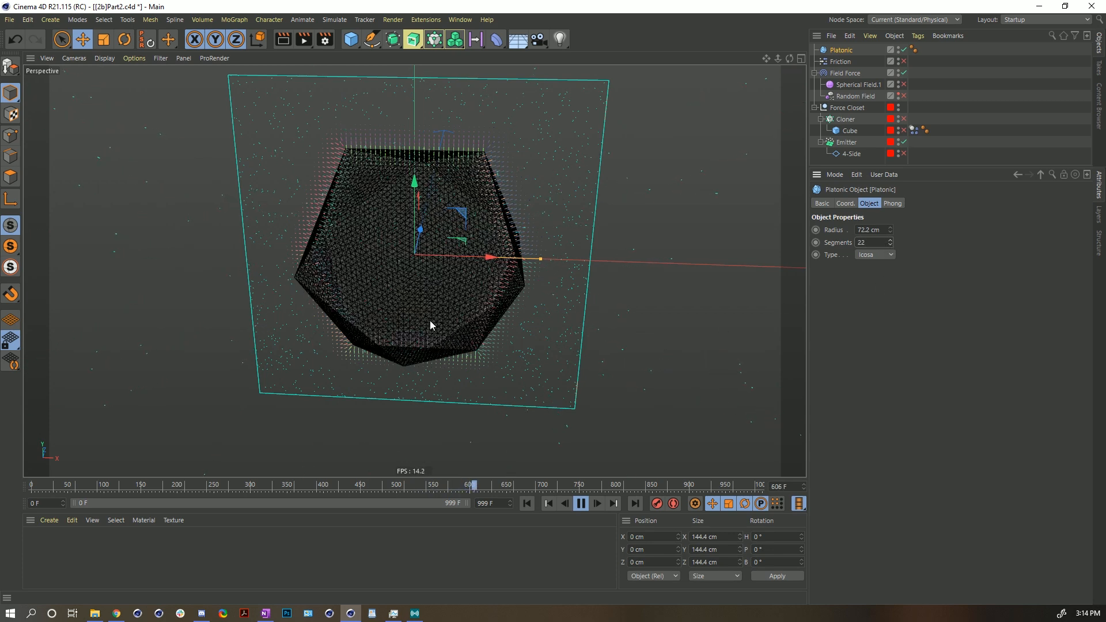
- Pause playback, select the Field Force, and set the Platonic layer's Mode to Points
{"action": "left_click_drag", "start_coordinate": [486, 238], "coordinate": [424, 236], "text": "alt"}
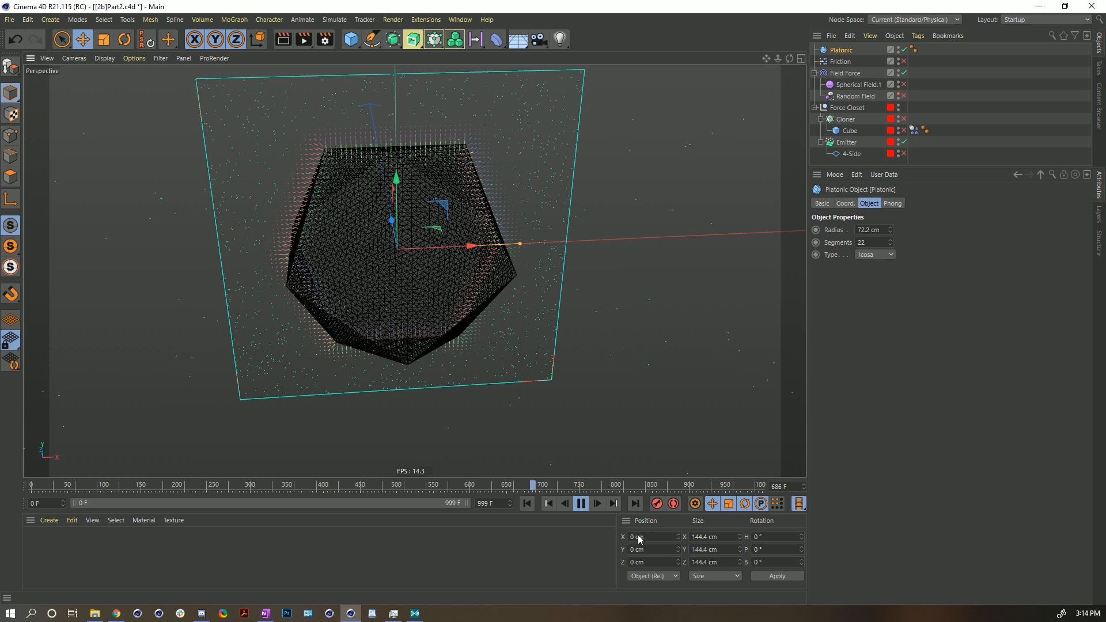
{"action": "left_click", "coordinate": [581, 503]}
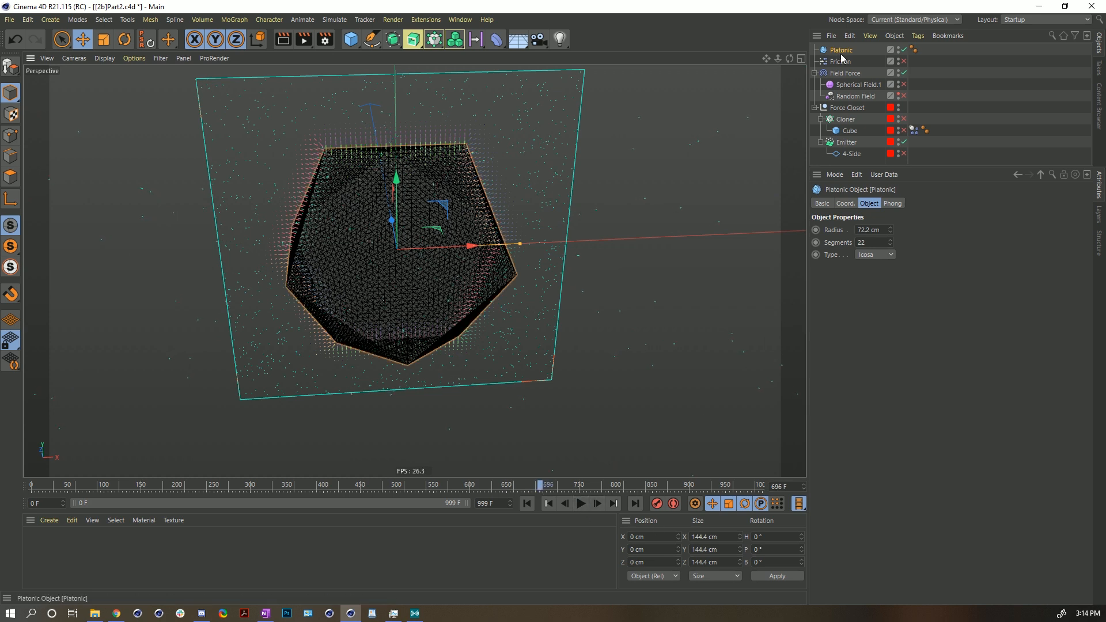
{"action": "left_click", "coordinate": [845, 73]}
{"action": "left_click_drag", "start_coordinate": [841, 50], "coordinate": [857, 291]}
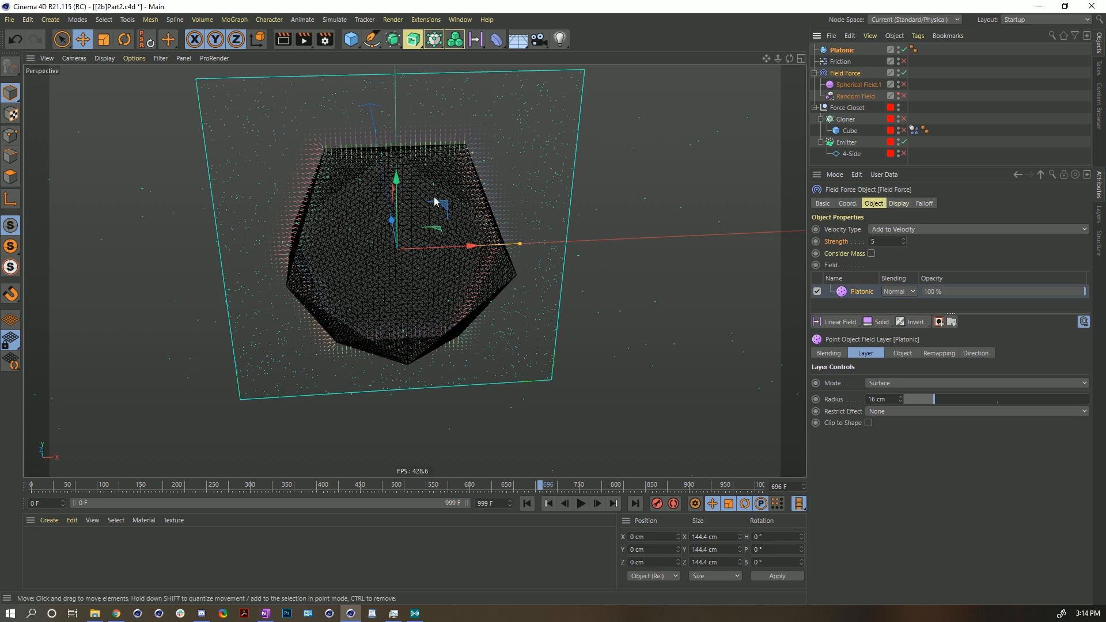
{"action": "left_click", "coordinate": [898, 384]}
{"action": "left_click", "coordinate": [895, 400]}
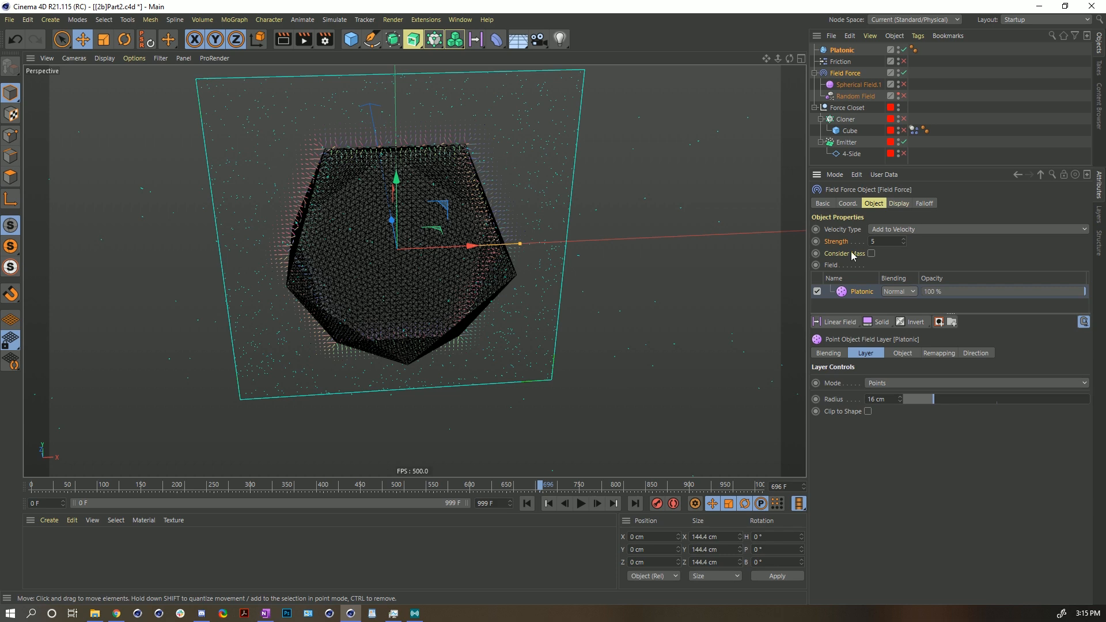
- Enable the Random Field and add it to the Field Force's field list above the Platonic layer
{"action": "left_click_drag", "start_coordinate": [460, 153], "coordinate": [445, 137], "text": "alt"}
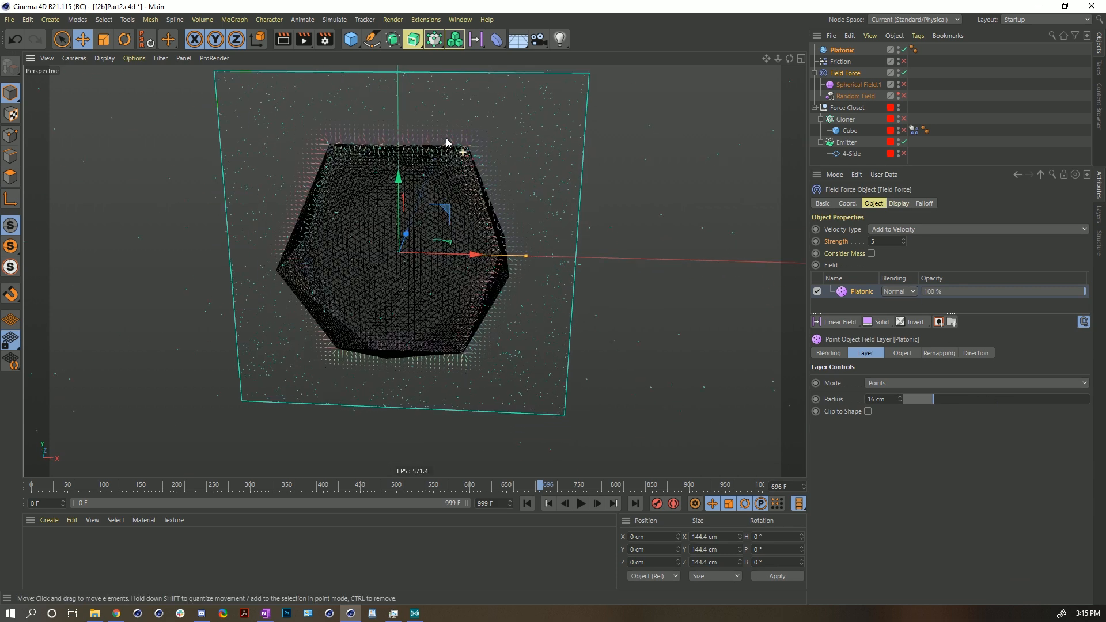
{"action": "left_click_drag", "start_coordinate": [376, 184], "coordinate": [403, 207], "text": "alt"}
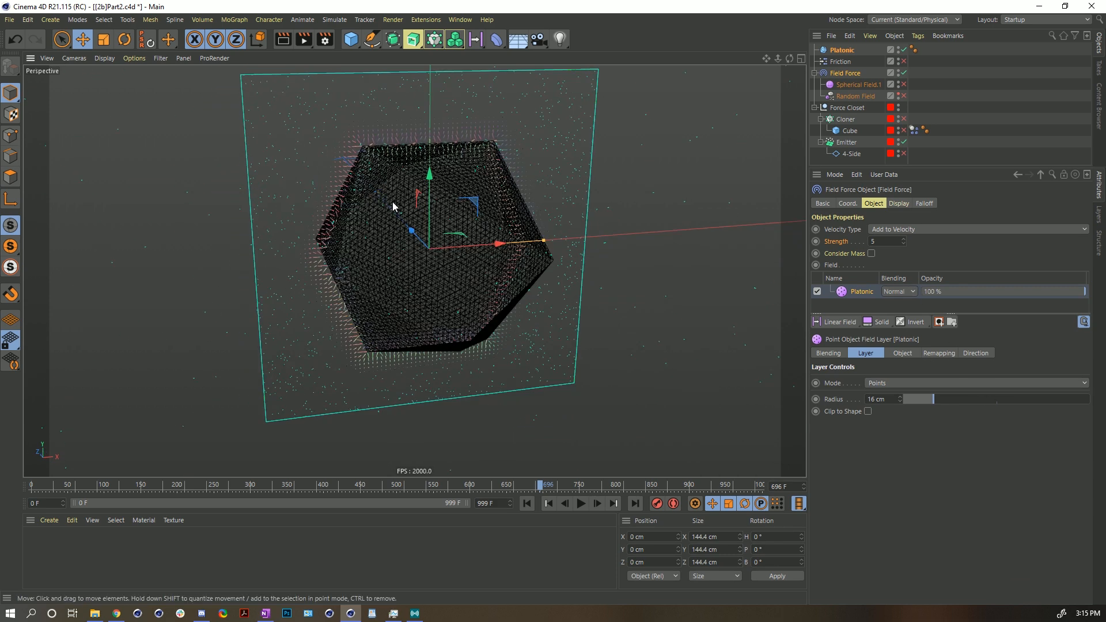
{"action": "left_click", "coordinate": [842, 75]}
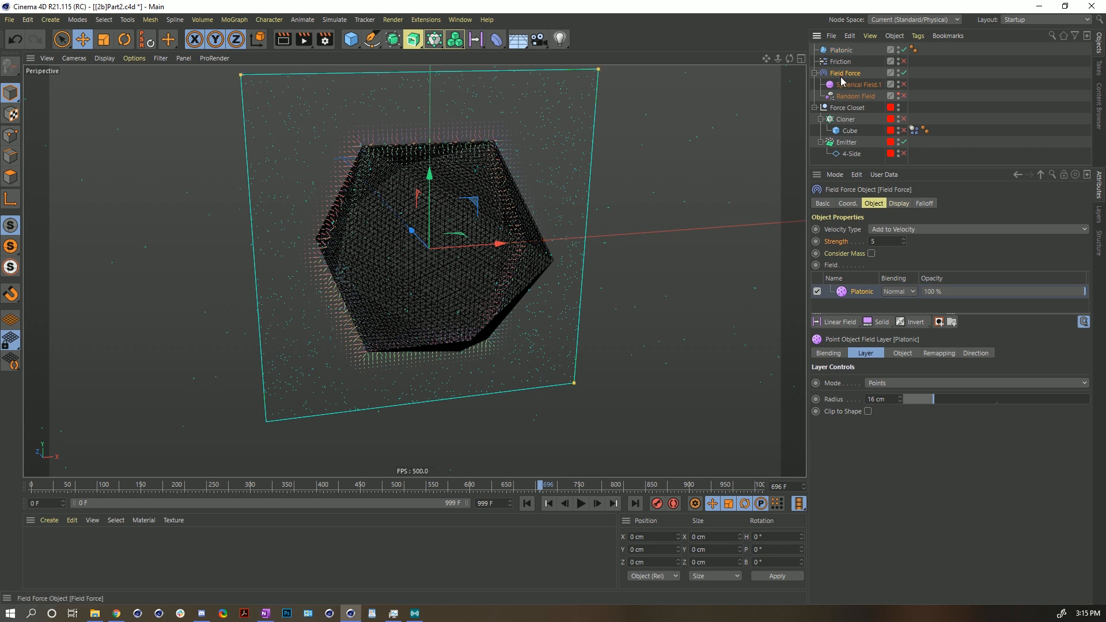
{"action": "left_click_drag", "start_coordinate": [856, 96], "coordinate": [839, 290]}
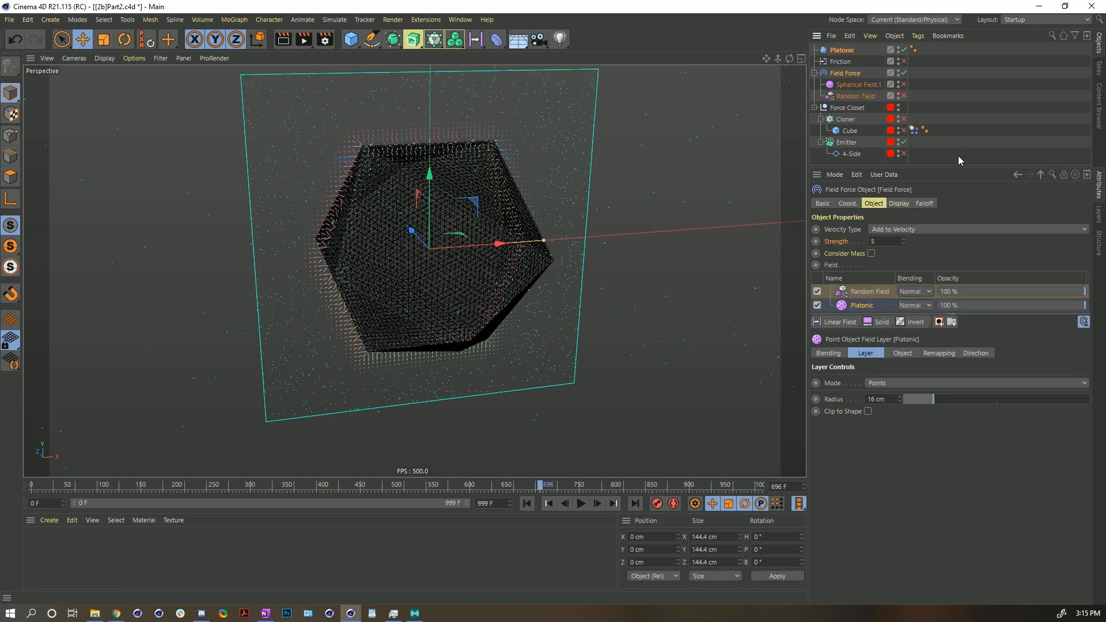
{"action": "left_click", "coordinate": [903, 95]}
{"action": "left_click", "coordinate": [869, 291]}
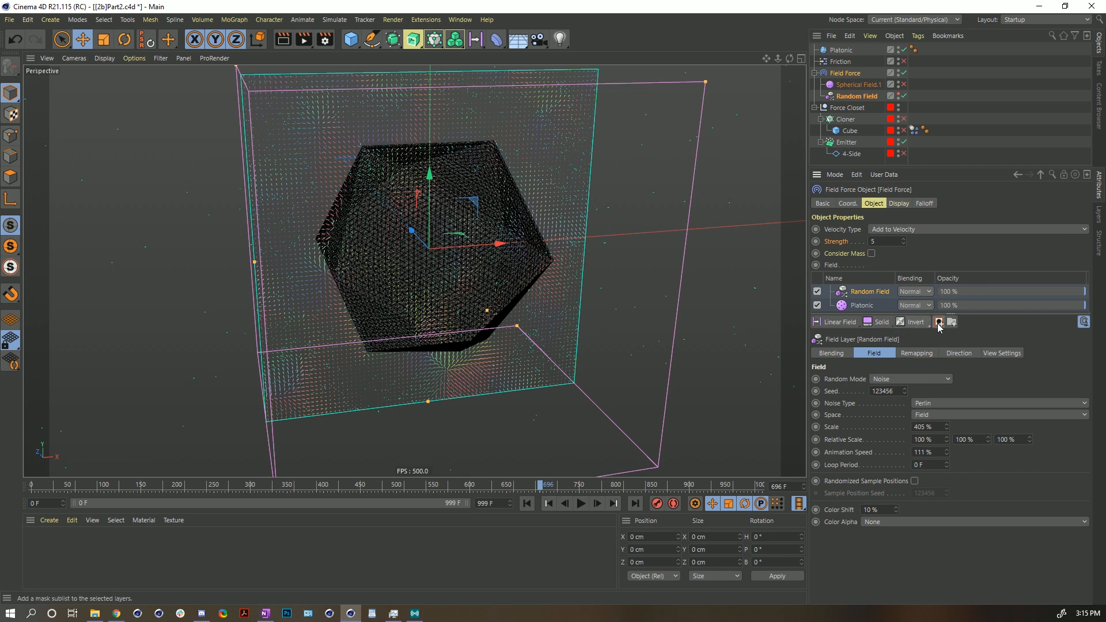
- Add a mask to the Random Field layer and move the Platonic layer into that mask
{"action": "left_click", "coordinate": [938, 322]}
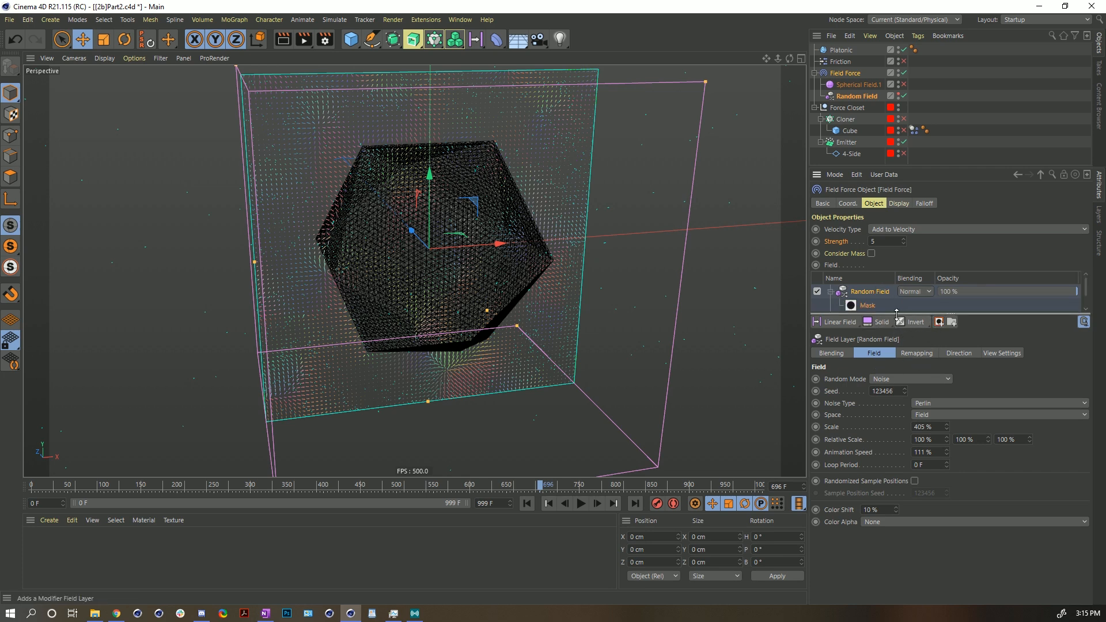
{"action": "left_click_drag", "start_coordinate": [897, 312], "coordinate": [897, 376]}
{"action": "left_click_drag", "start_coordinate": [853, 319], "coordinate": [870, 312]}
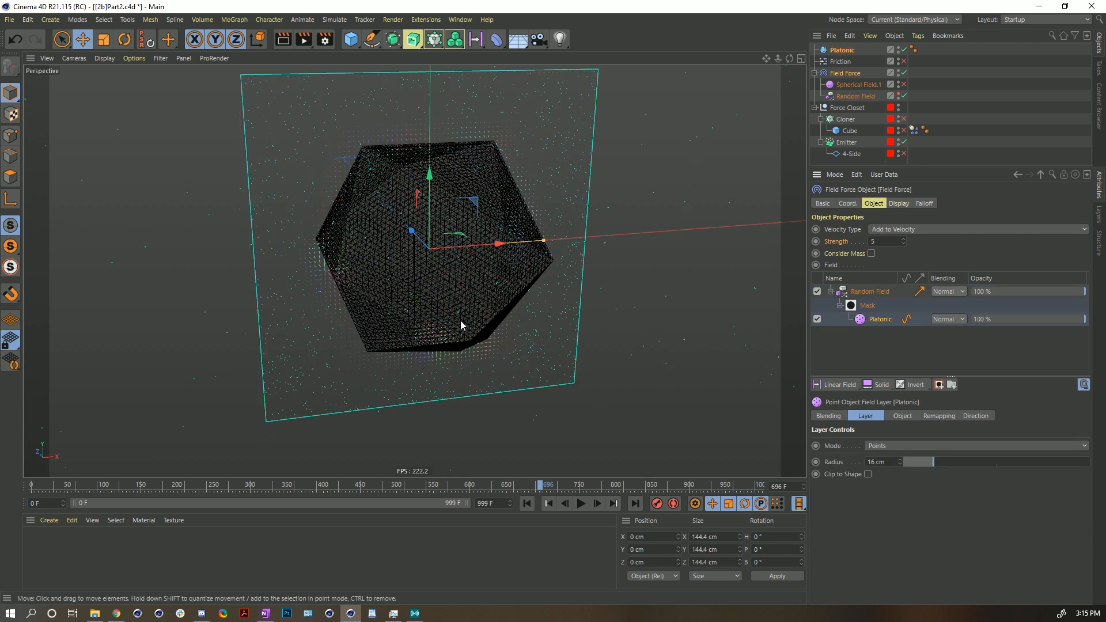
- Rewind and play the simulation to examine the masked Random Field effect on the particles
{"action": "left_click_drag", "start_coordinate": [451, 222], "coordinate": [431, 216], "text": "alt"}
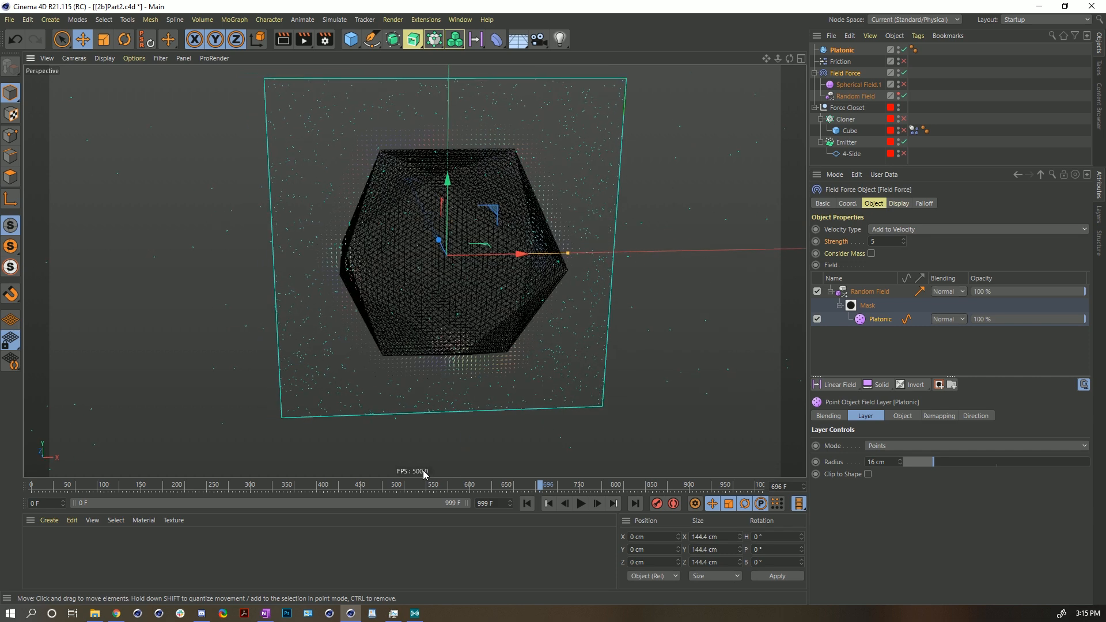
{"action": "left_click", "coordinate": [527, 503]}
{"action": "left_click", "coordinate": [580, 504]}
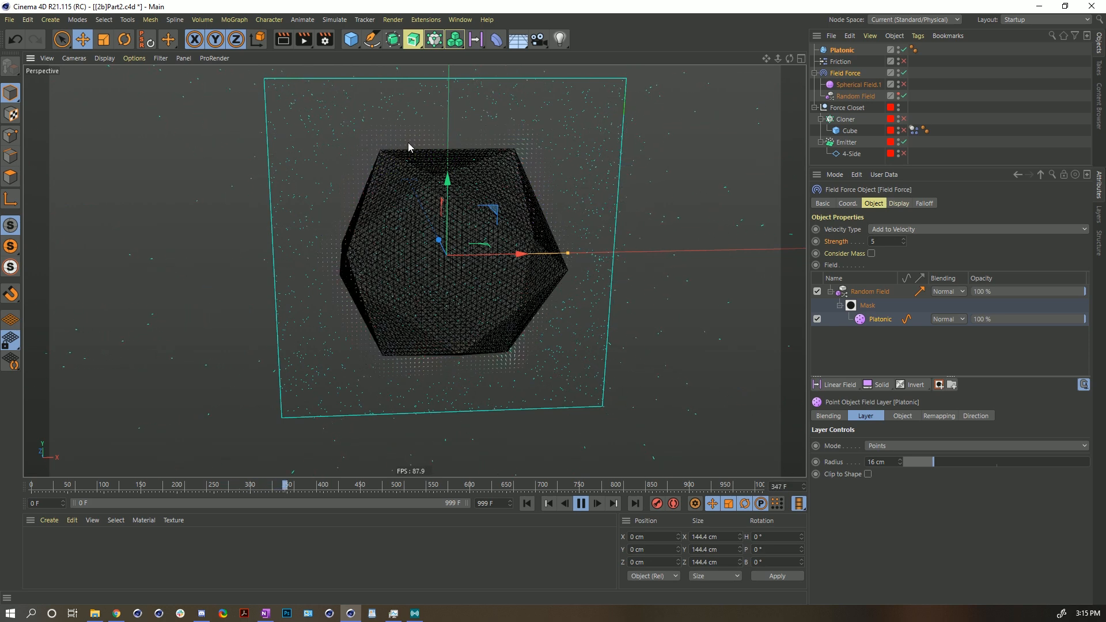
{"action": "left_click_drag", "start_coordinate": [486, 229], "coordinate": [456, 223], "text": "alt"}
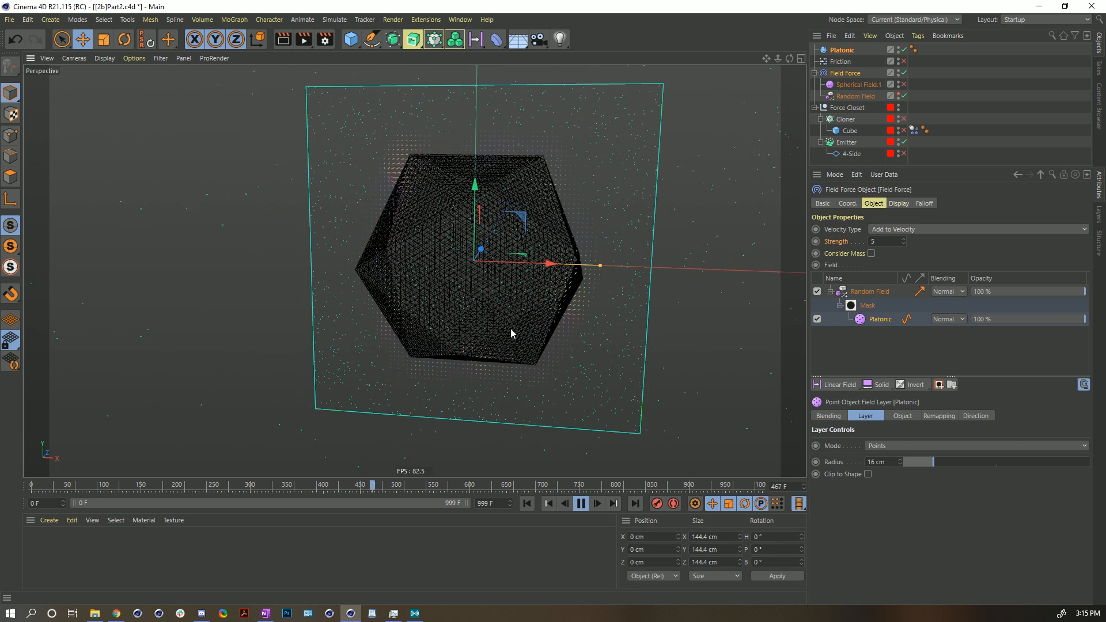
{"action": "left_click_drag", "start_coordinate": [535, 227], "coordinate": [476, 172], "text": "alt"}
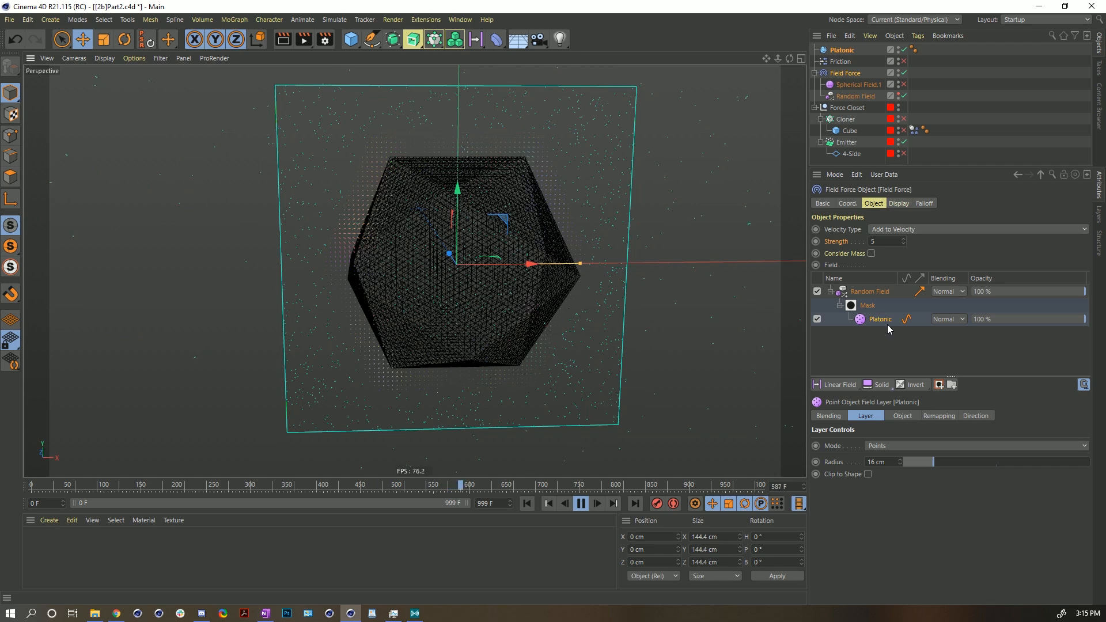
- Move the Platonic layer out of the mask and delete the Random Field layer from the Field Force's list
{"action": "left_click_drag", "start_coordinate": [887, 321], "coordinate": [864, 287]}
{"action": "left_click", "coordinate": [863, 303]}
{"action": "key", "text": "Delete"}
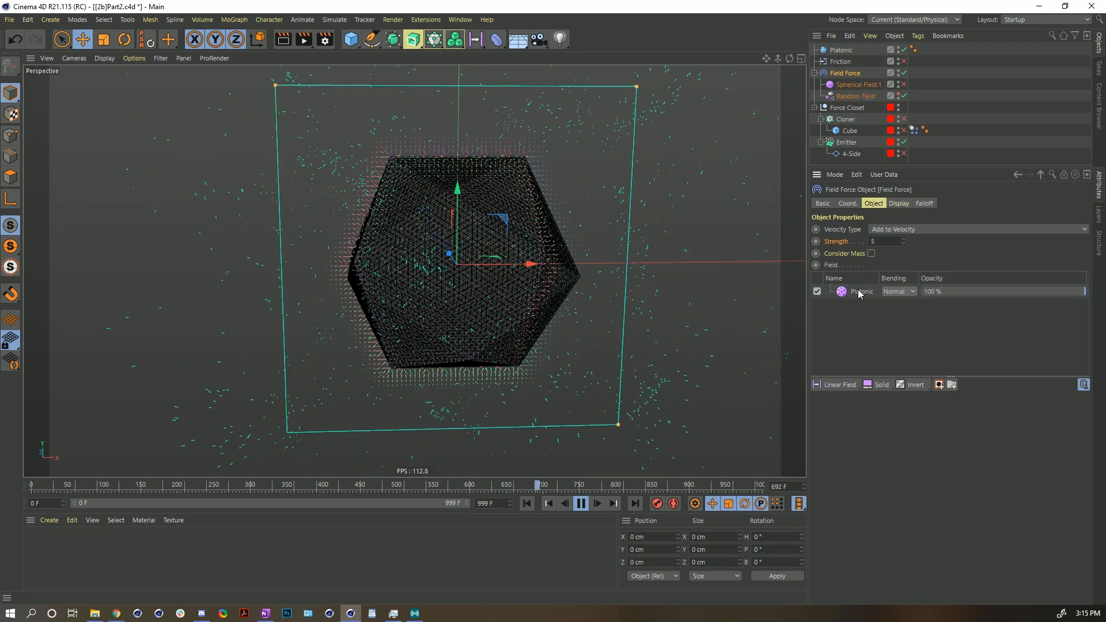
- Stop playback and reduce the Platonic object's Segments to 1
{"action": "left_click", "coordinate": [861, 292]}
{"action": "left_click", "coordinate": [582, 504]}
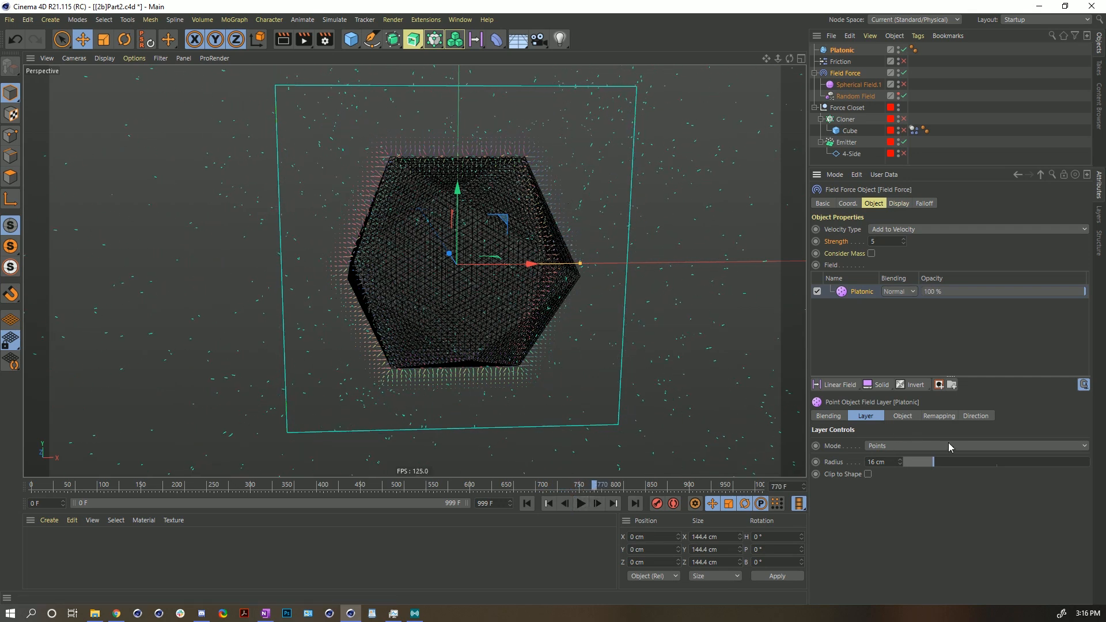
{"action": "left_click", "coordinate": [842, 50]}
{"action": "left_click_drag", "start_coordinate": [891, 242], "coordinate": [891, 276]}
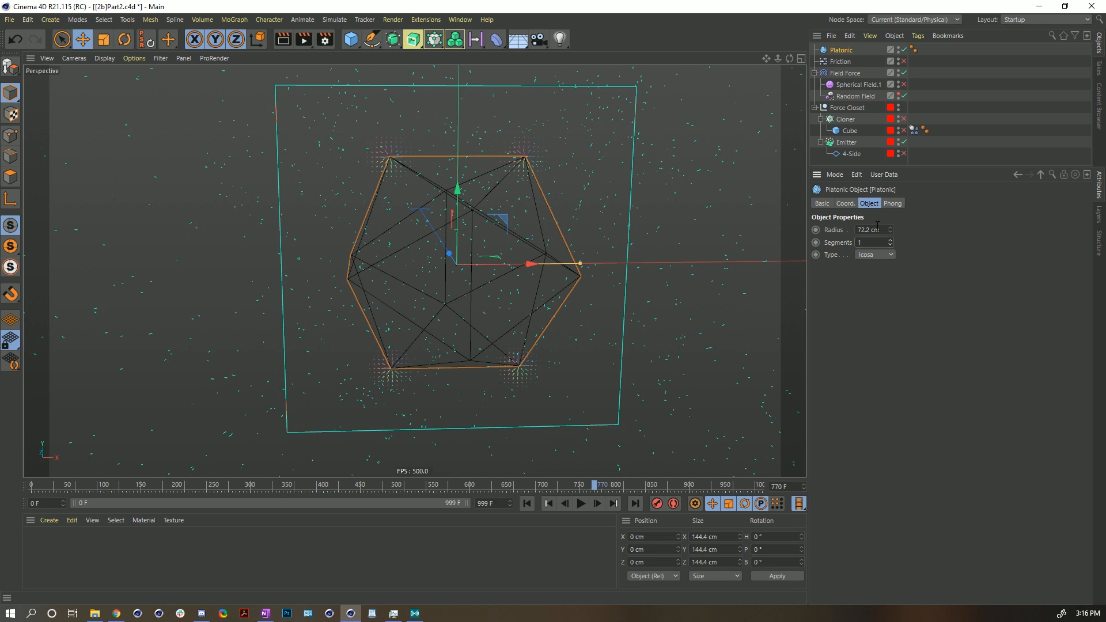
- Select the Field Force and set the Platonic layer's Mode to Volume
{"action": "left_click", "coordinate": [844, 73]}
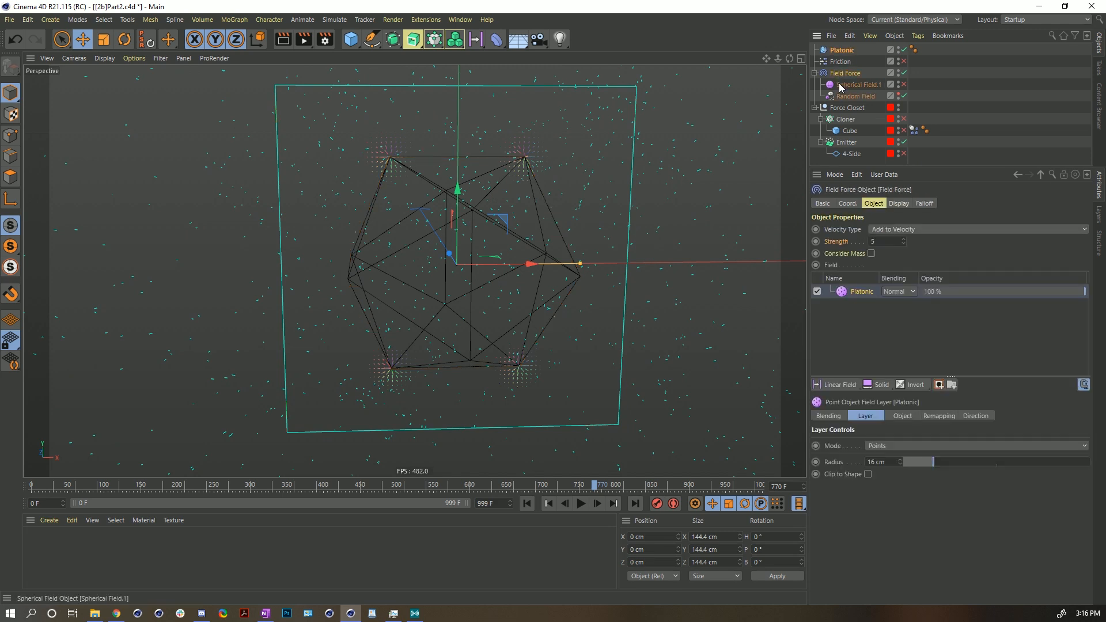
{"action": "left_click", "coordinate": [884, 446]}
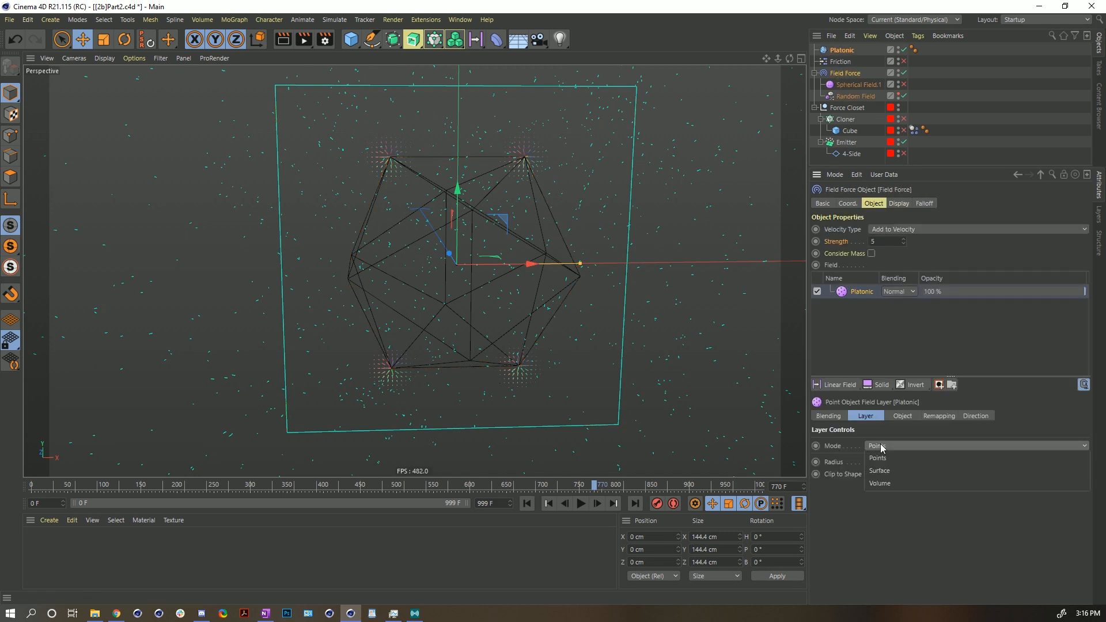
{"action": "left_click", "coordinate": [889, 483]}
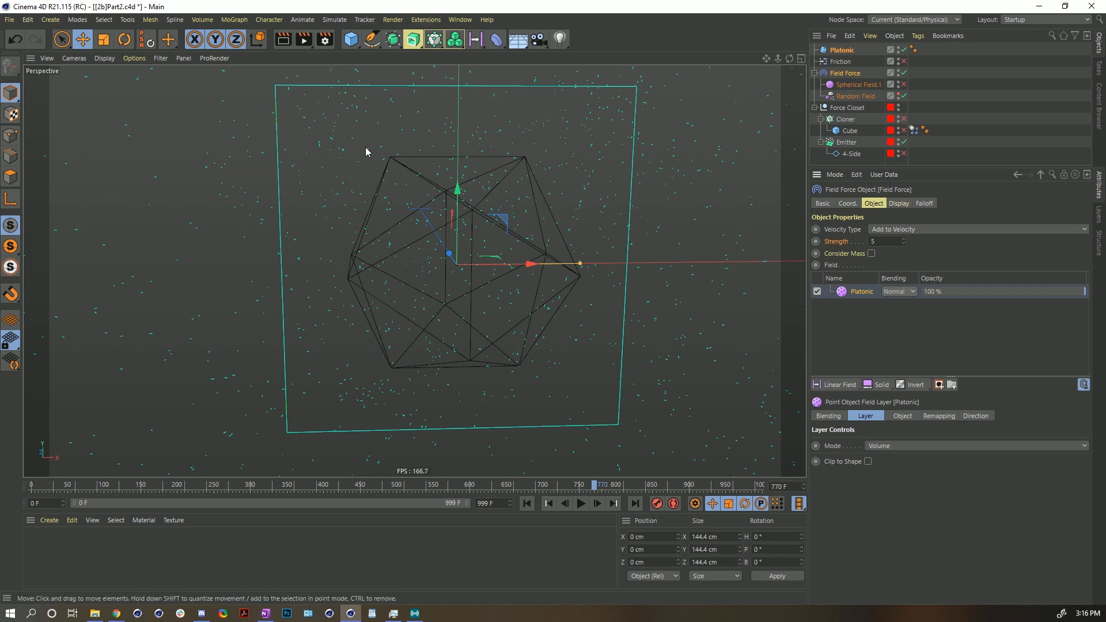
- Add the Random Field to the field list below the Platonic layer, disable it, and rewind to frame 0
{"action": "mouse_move", "coordinate": [534, 274]}
{"action": "left_mouse_down", "text": "alt"}
{"action": "mouse_move", "coordinate": [469, 288]}
{"action": "mouse_move", "coordinate": [536, 277]}
{"action": "left_mouse_up", "text": "alt"}
{"action": "left_click_drag", "start_coordinate": [855, 96], "coordinate": [854, 330]}
{"action": "left_click", "coordinate": [851, 306]}
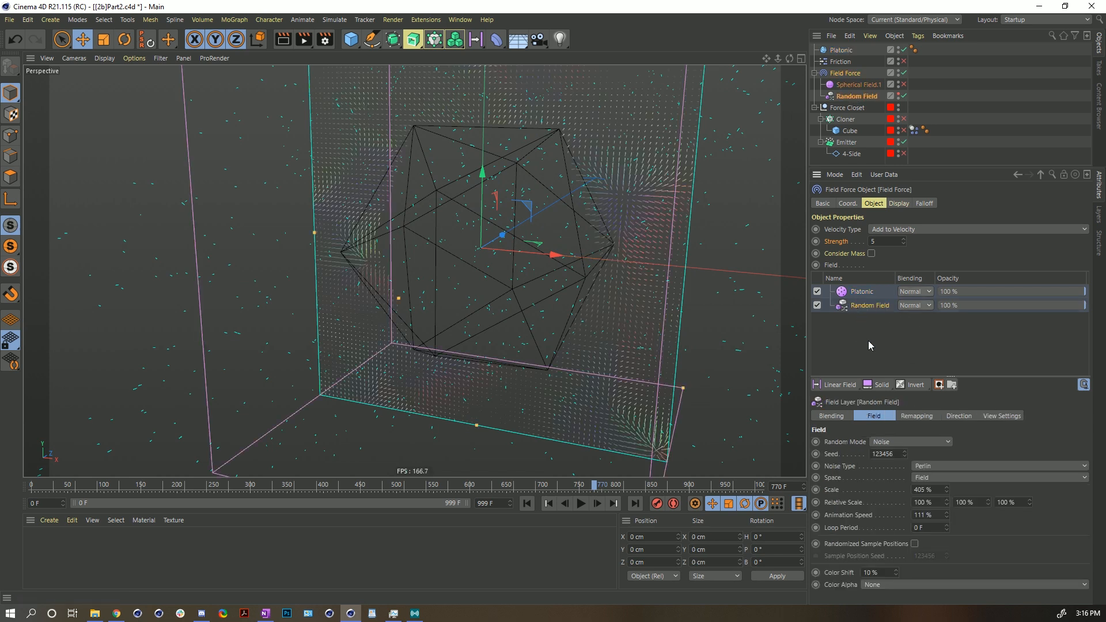
{"action": "left_click", "coordinate": [817, 306]}
{"action": "left_click", "coordinate": [851, 291]}
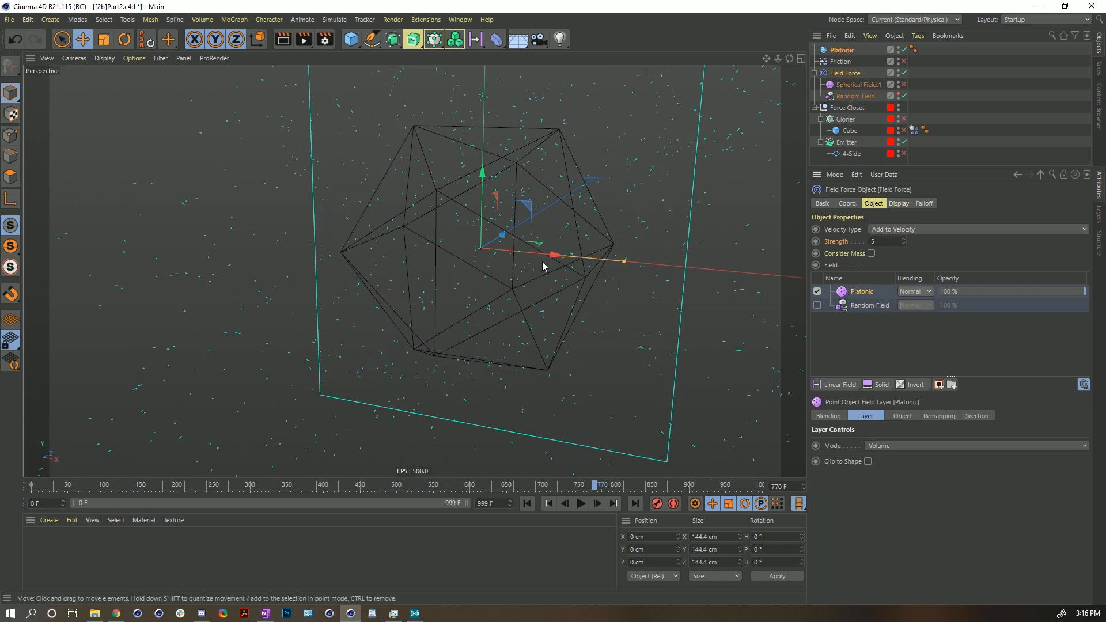
{"action": "left_click", "coordinate": [527, 504]}
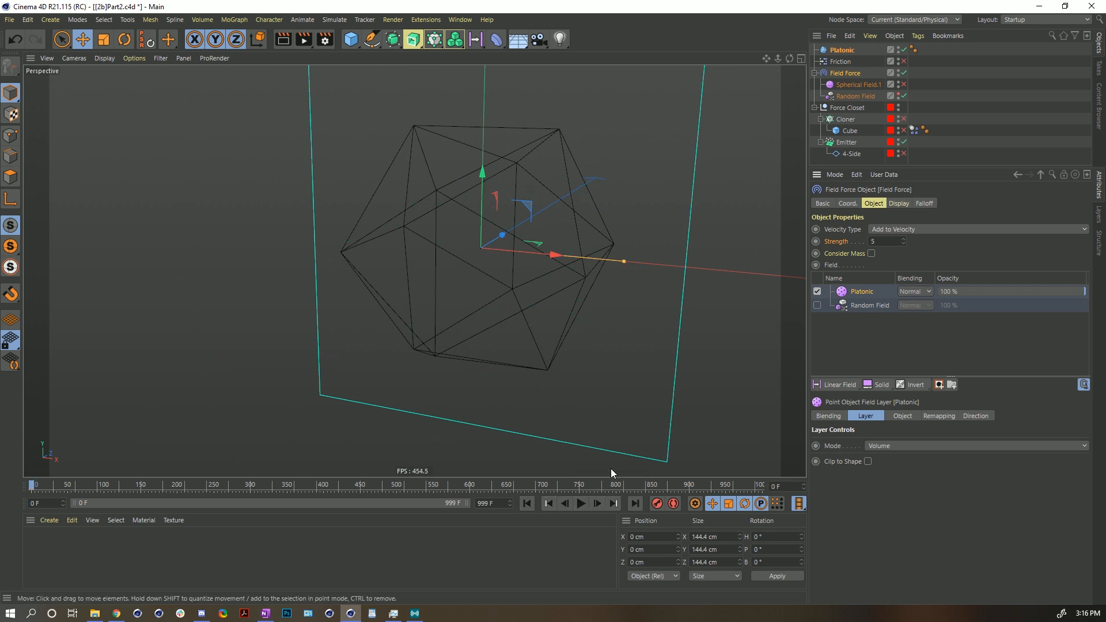
- Re-enable the Random Field layer, add a mask to it, and move the Platonic layer into that mask
{"action": "left_click", "coordinate": [854, 310]}
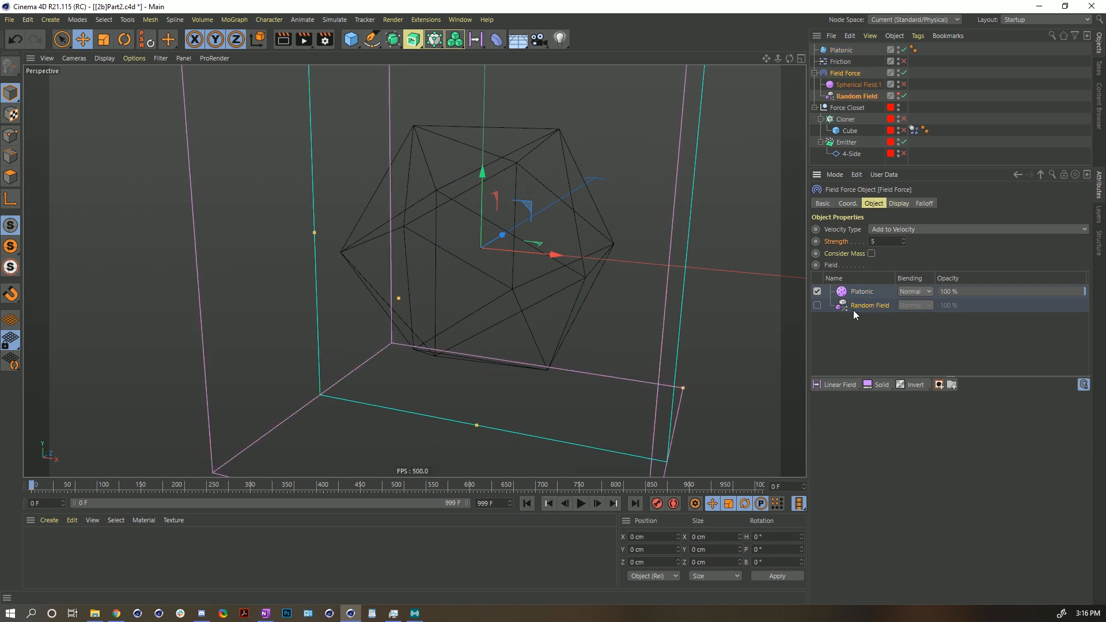
{"action": "left_click", "coordinate": [817, 306]}
{"action": "left_click", "coordinate": [939, 384]}
{"action": "left_click_drag", "start_coordinate": [853, 292], "coordinate": [864, 316]}
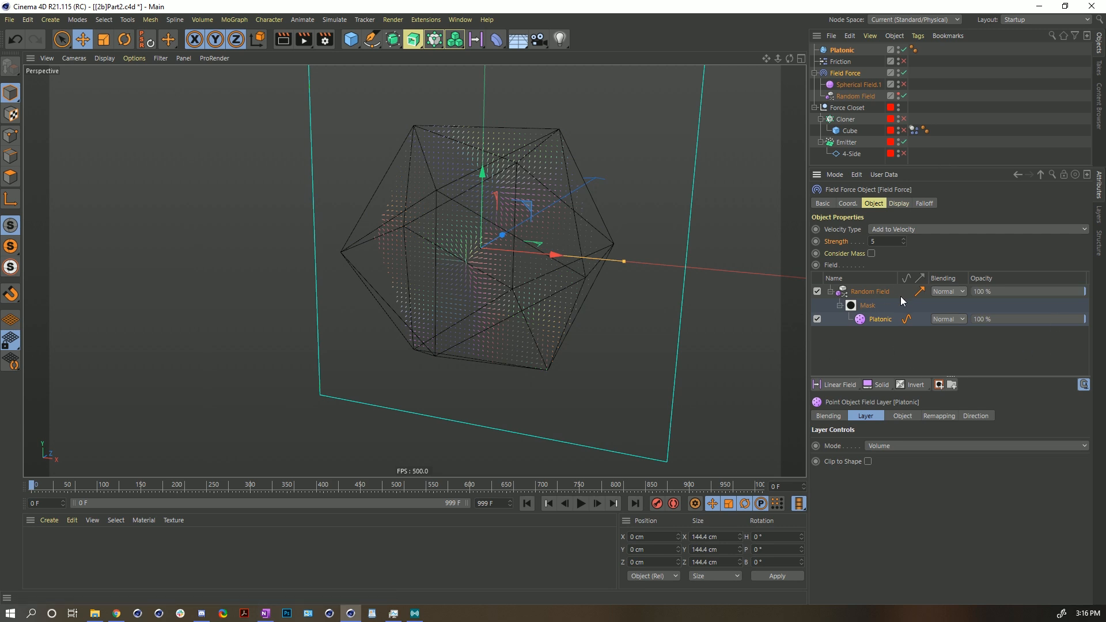
- Try turning on Invert in the Platonic layer's remapping and switch it back off
{"action": "left_click_drag", "start_coordinate": [417, 261], "coordinate": [503, 231], "text": "alt"}
{"action": "left_click", "coordinate": [979, 416]}
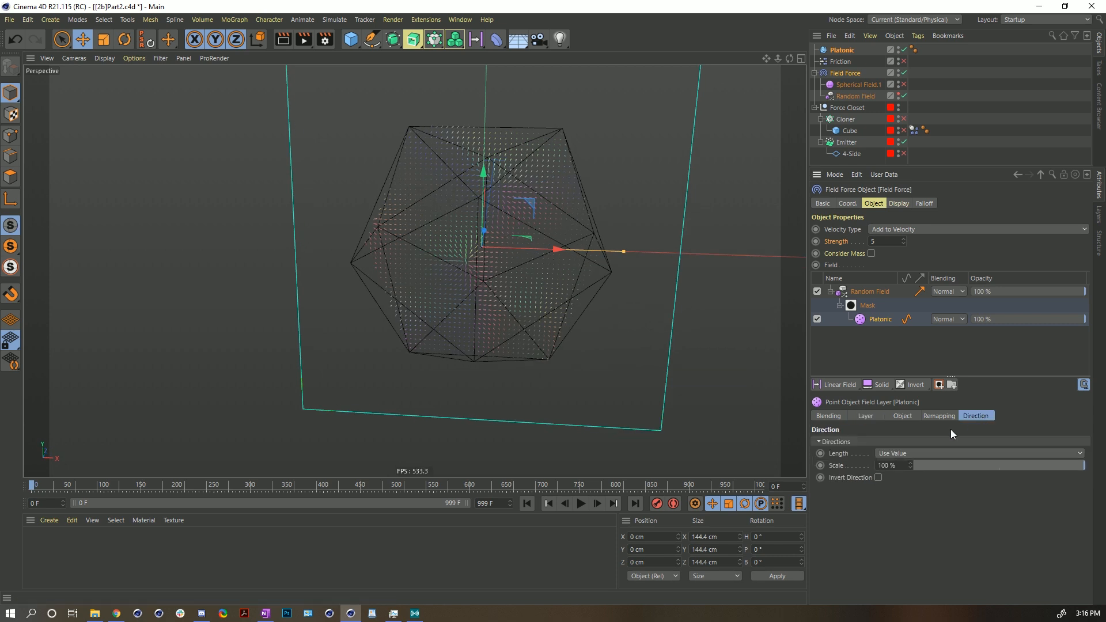
{"action": "left_click", "coordinate": [938, 415]}
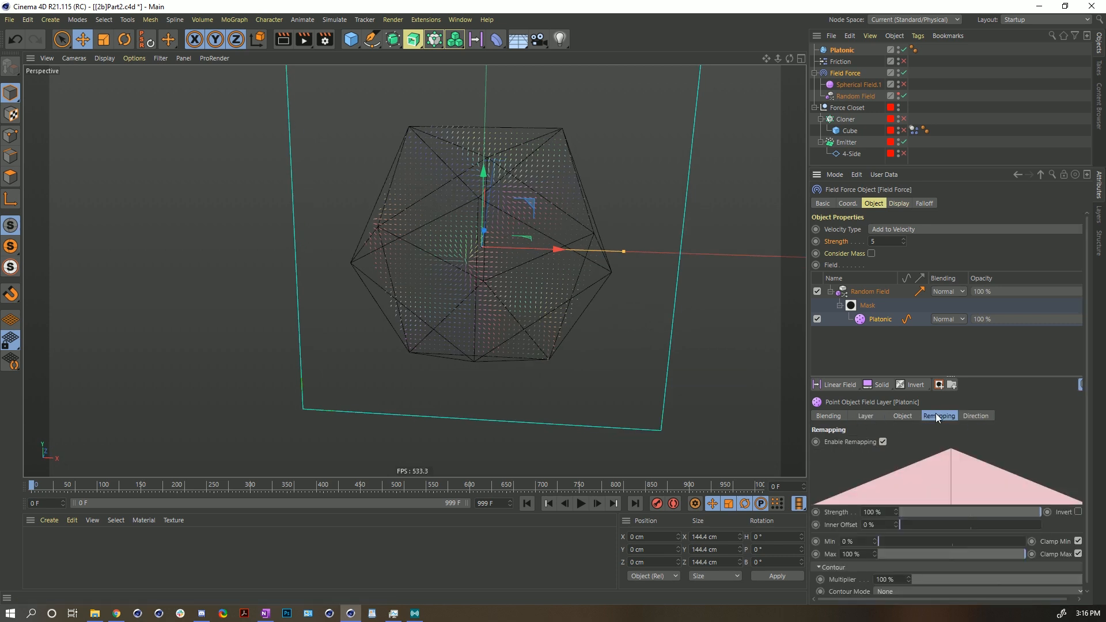
{"action": "left_click", "coordinate": [1078, 512]}
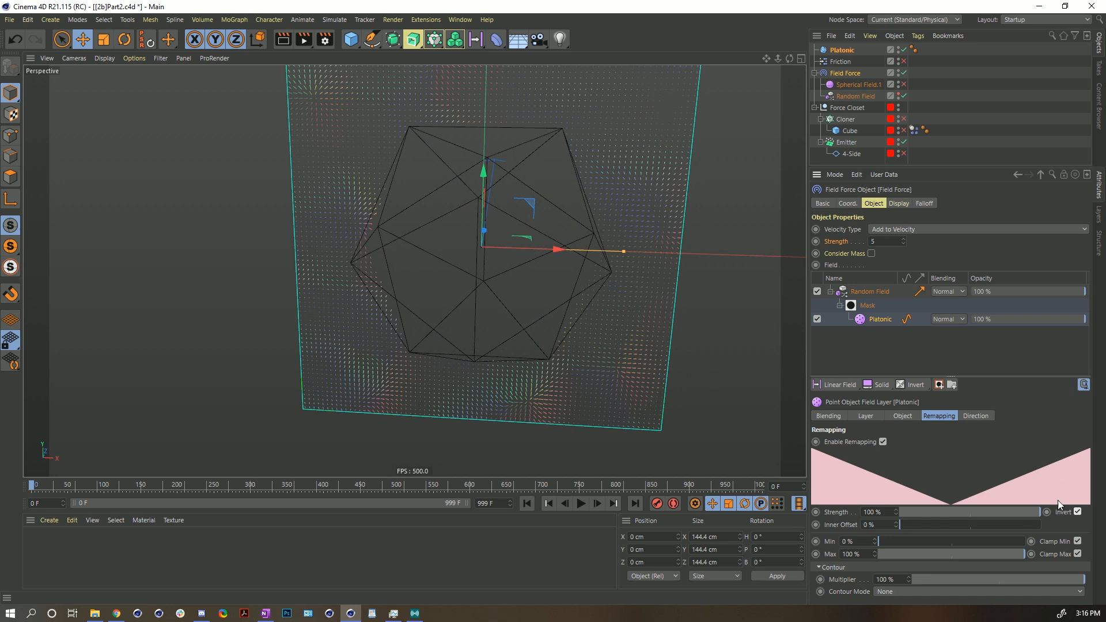
{"action": "left_click", "coordinate": [1078, 512]}
{"action": "left_click", "coordinate": [865, 416]}
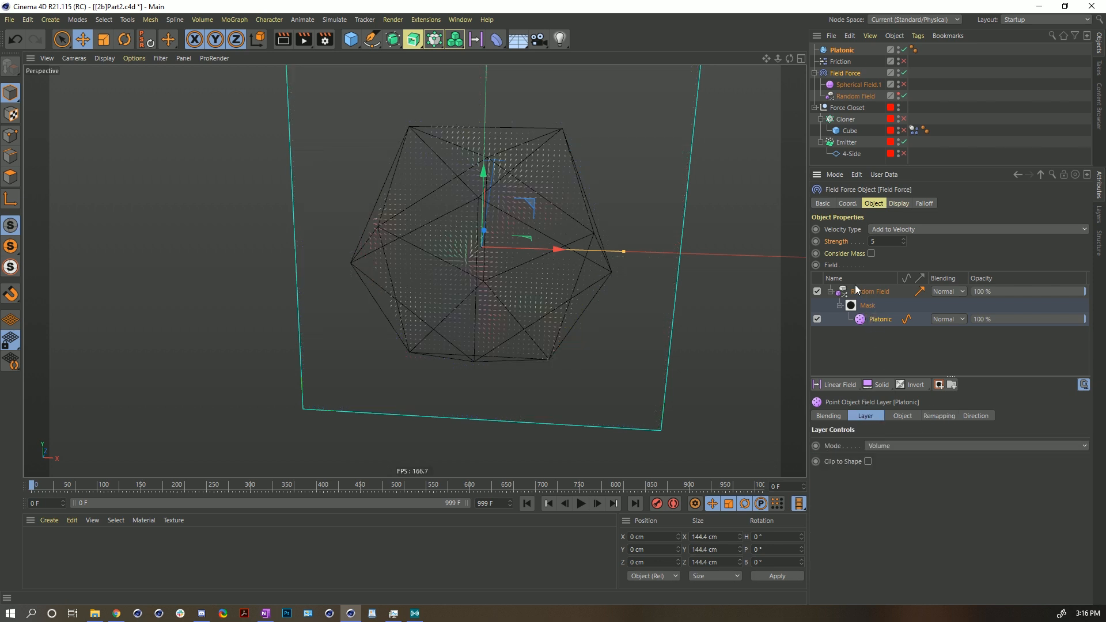
- Delete the Platonic object from the scene
{"action": "left_click", "coordinate": [848, 385]}
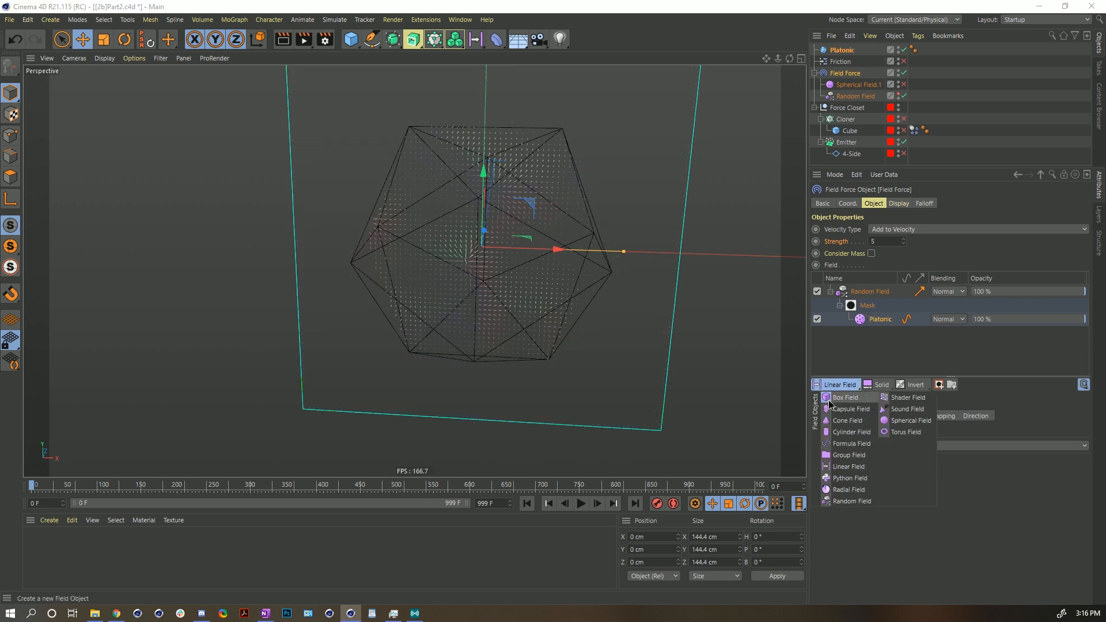
{"action": "left_click", "coordinate": [886, 545]}
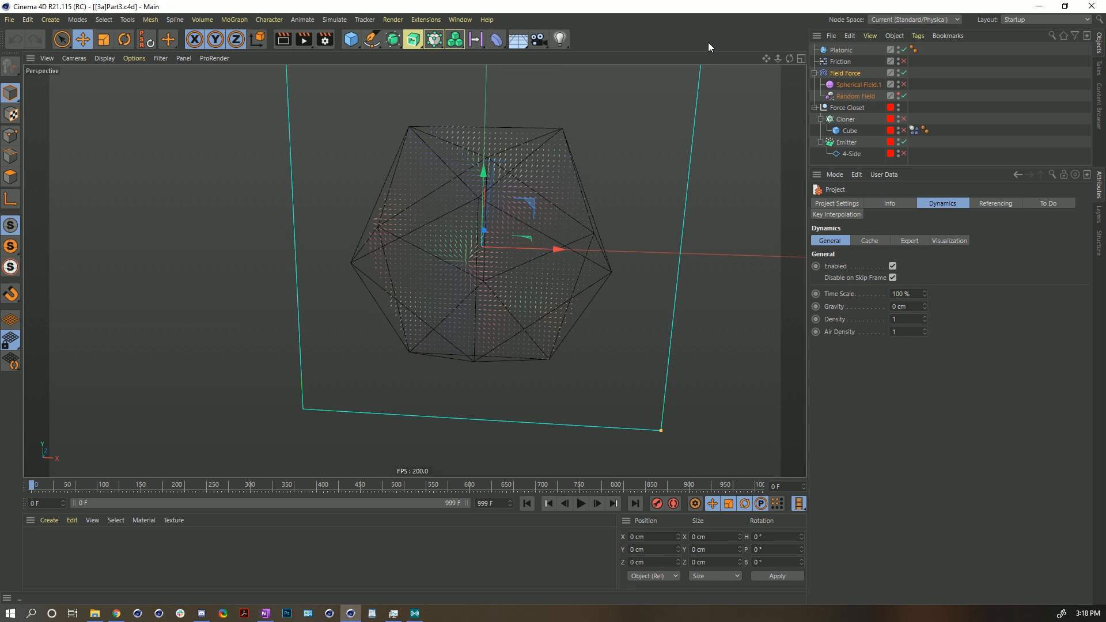
{"action": "left_click", "coordinate": [840, 50]}
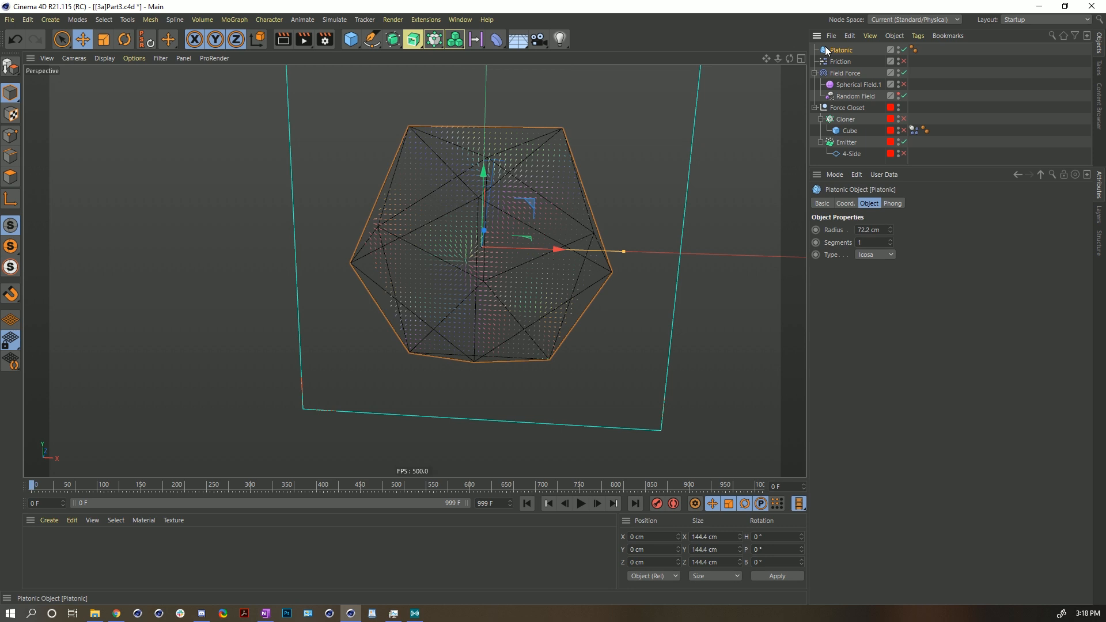
{"action": "key", "text": "Delete"}
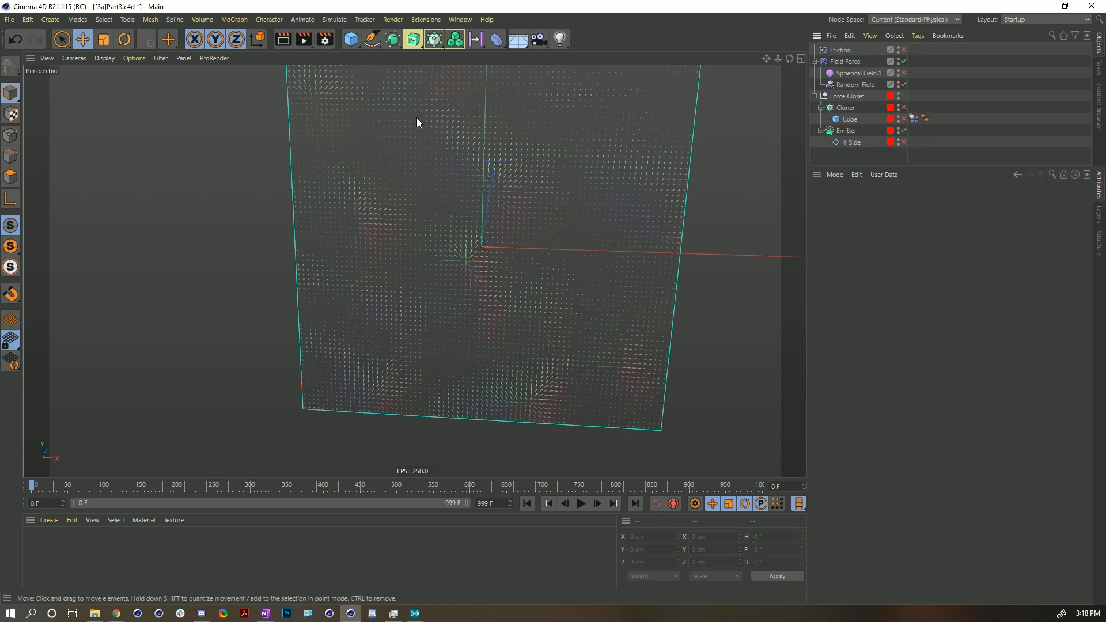
- Create an n-Side spline, scale it down to about 64 cm radius, and set its Sides to 82
{"action": "left_click", "coordinate": [371, 39]}
{"action": "left_click", "coordinate": [492, 112]}
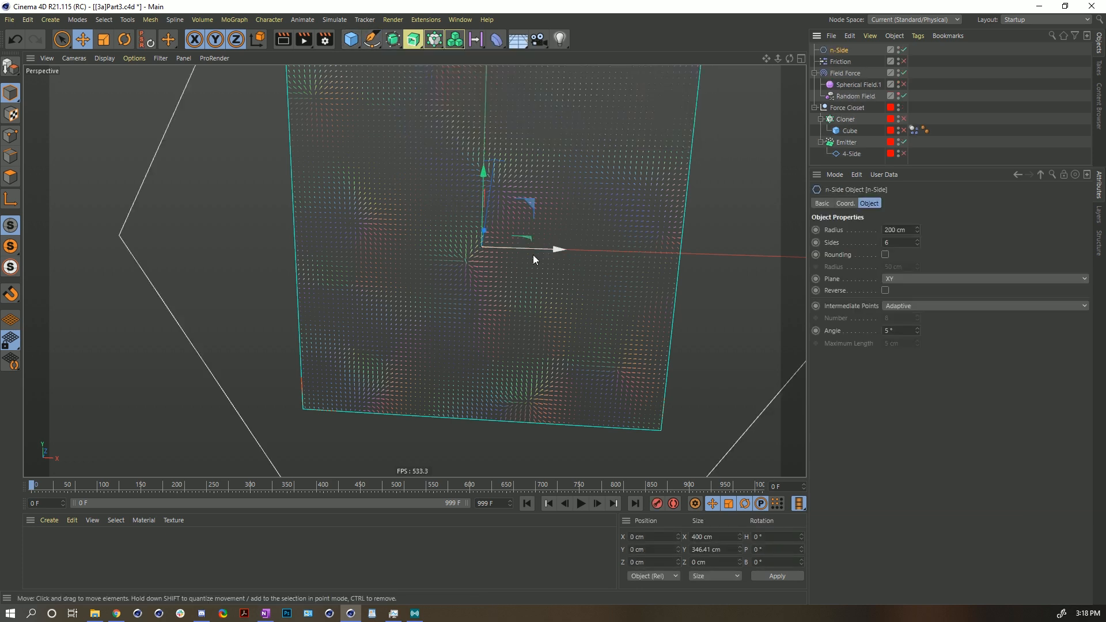
{"action": "key", "text": "t"}
{"action": "left_click_drag", "start_coordinate": [630, 116], "coordinate": [397, 253]}
{"action": "left_click", "coordinate": [819, 51]}
{"action": "left_click_drag", "start_coordinate": [919, 242], "coordinate": [880, 243]}
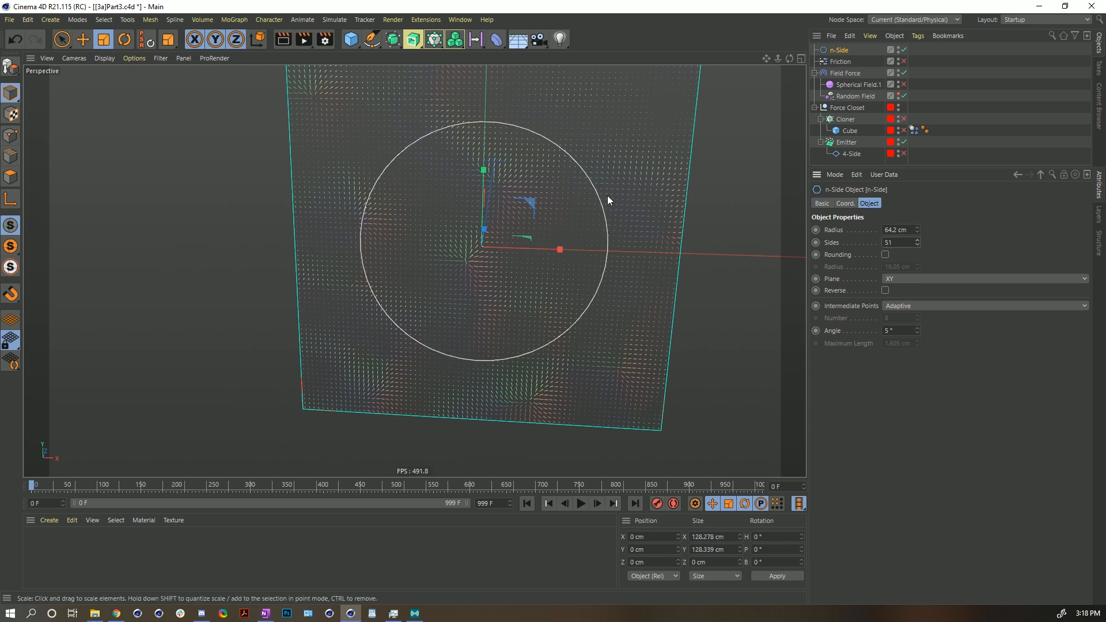
{"action": "left_click_drag", "start_coordinate": [917, 242], "coordinate": [477, 109]}
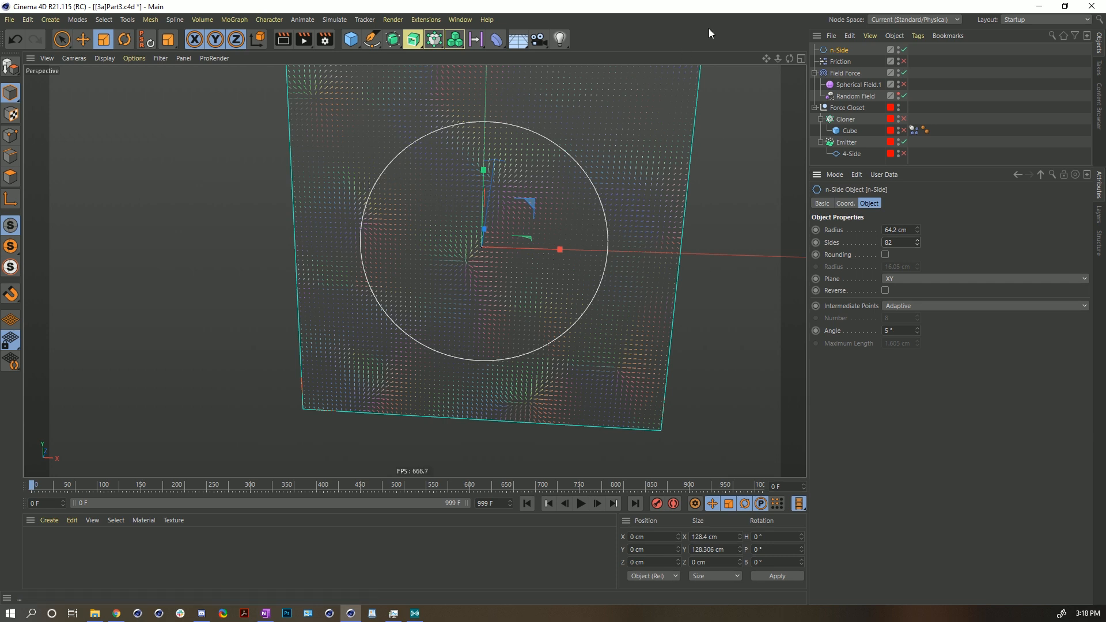
- Select the Field Force and delete the masked Random Field layer from its field list
{"action": "left_click", "coordinate": [845, 74]}
{"action": "left_click", "coordinate": [867, 294]}
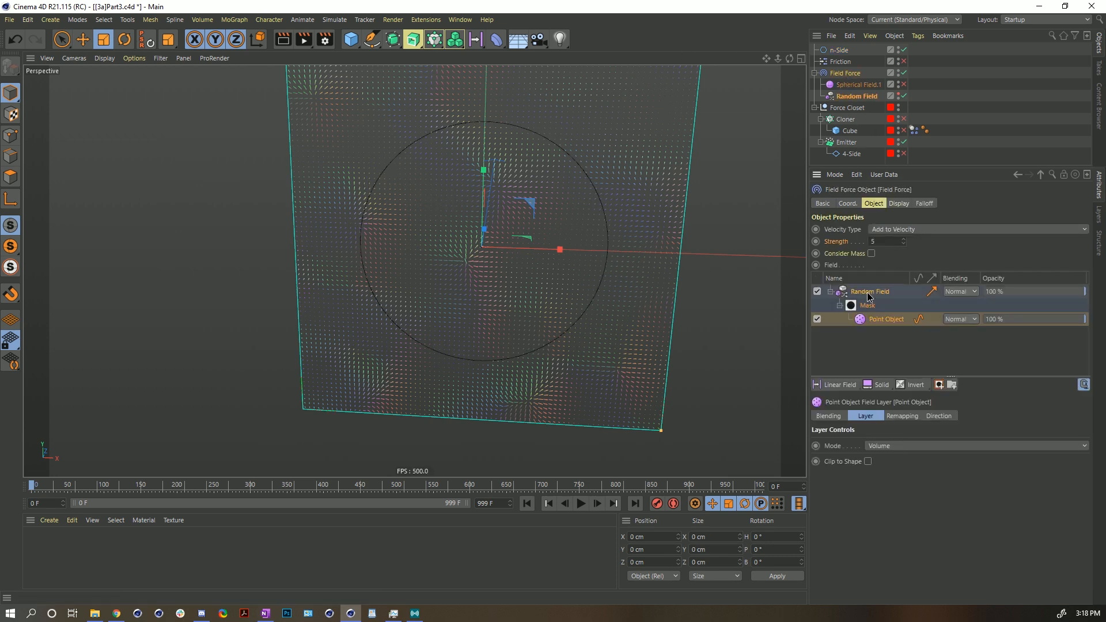
{"action": "key", "text": "Delete"}
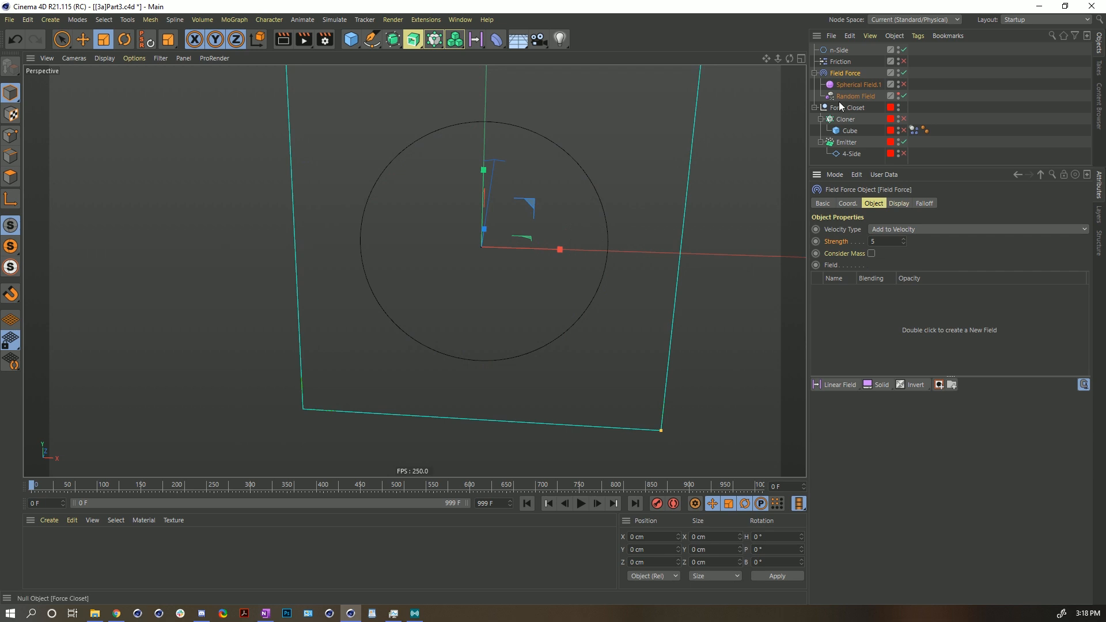
- Add the n-Side spline to the Field Force's field list and open its spline field layer settings
{"action": "left_click_drag", "start_coordinate": [839, 52], "coordinate": [839, 319]}
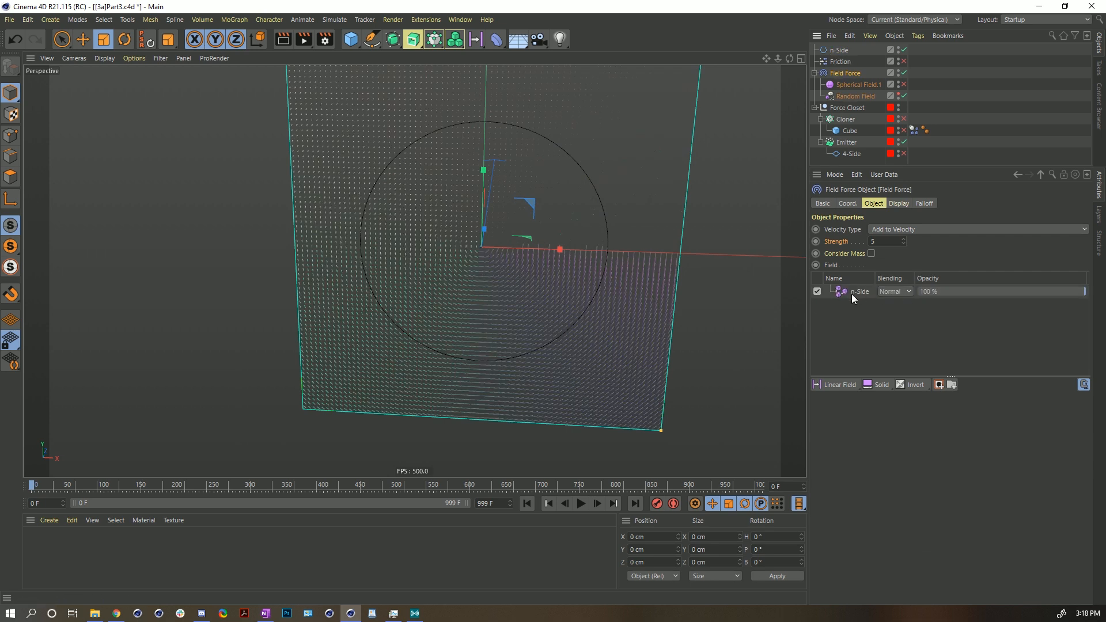
{"action": "left_click", "coordinate": [852, 294]}
{"action": "left_click_drag", "start_coordinate": [915, 166], "coordinate": [906, 82]}
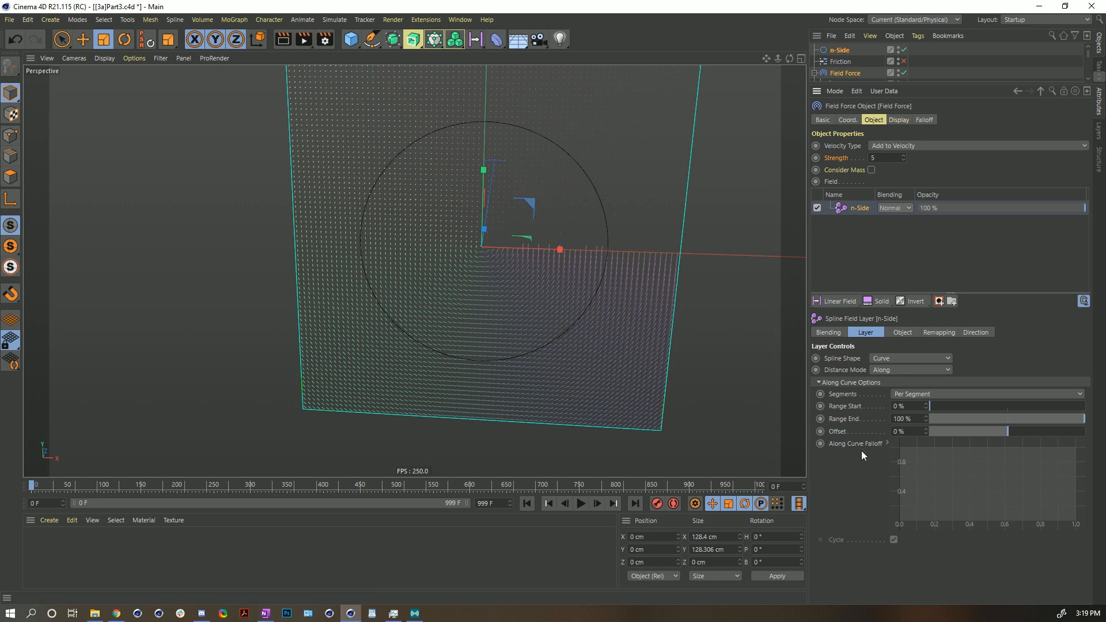
- Scale the n-Side spline up to about 147 cm across
{"action": "left_click_drag", "start_coordinate": [573, 208], "coordinate": [597, 136], "text": "alt"}
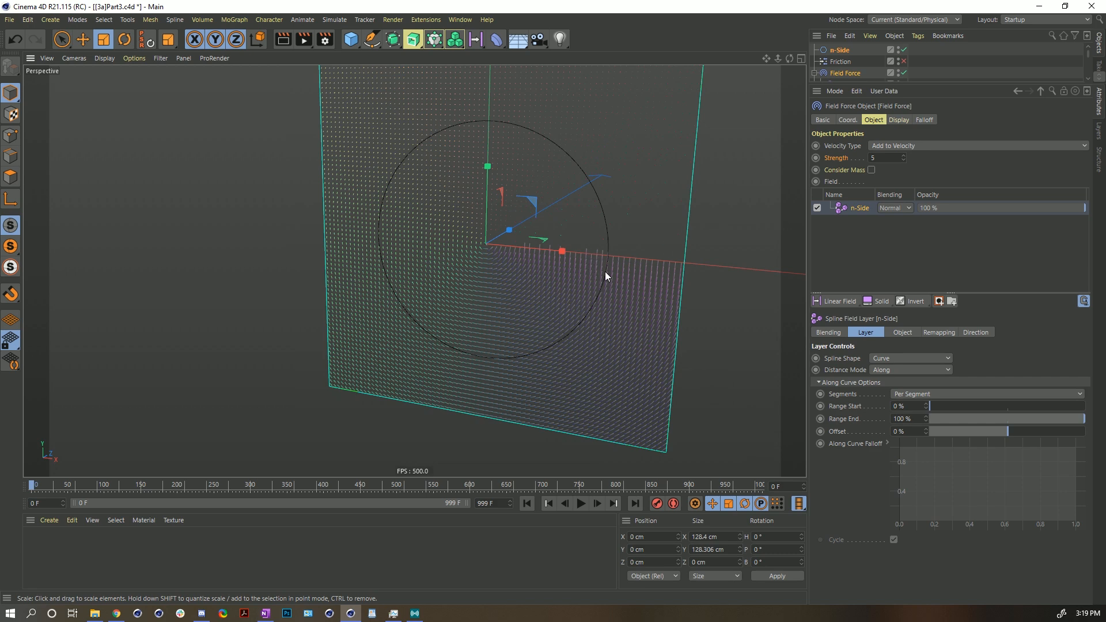
{"action": "left_click_drag", "start_coordinate": [569, 334], "coordinate": [633, 247]}
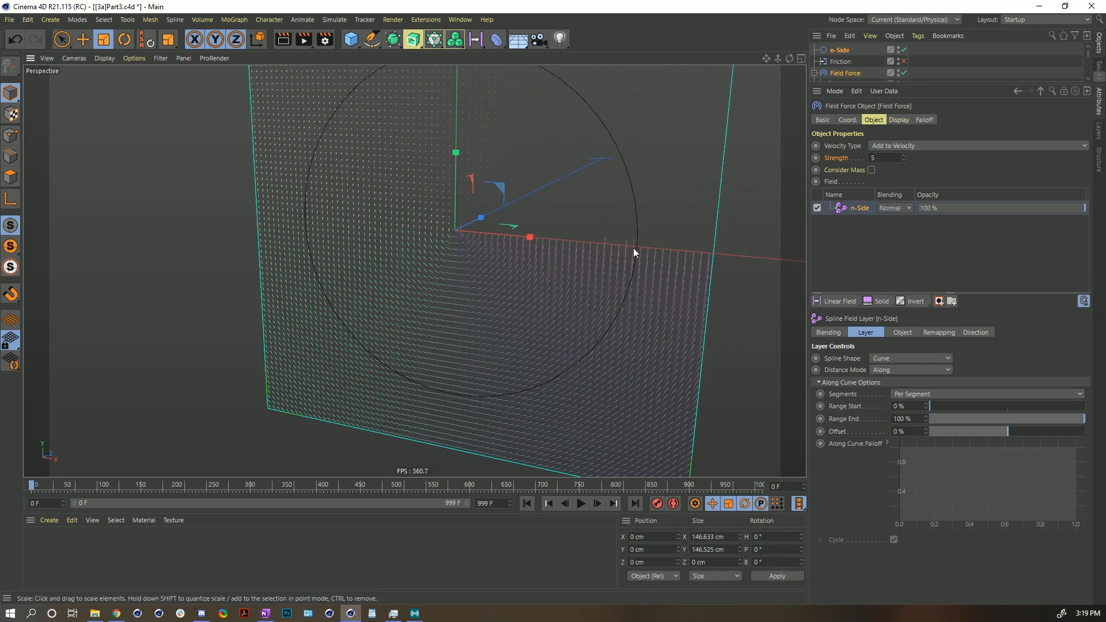
{"action": "left_click_drag", "start_coordinate": [568, 358], "coordinate": [593, 346], "text": "alt"}
{"action": "right_click_drag", "start_coordinate": [592, 346], "coordinate": [717, 282], "text": "alt"}
{"action": "right_click_drag", "start_coordinate": [636, 271], "coordinate": [472, 378], "text": "alt"}
{"action": "left_click_drag", "start_coordinate": [550, 286], "coordinate": [516, 337], "text": "alt"}
{"action": "right_click_drag", "start_coordinate": [578, 296], "coordinate": [635, 226], "text": "alt"}
{"action": "left_click_drag", "start_coordinate": [634, 226], "coordinate": [599, 209], "text": "alt"}
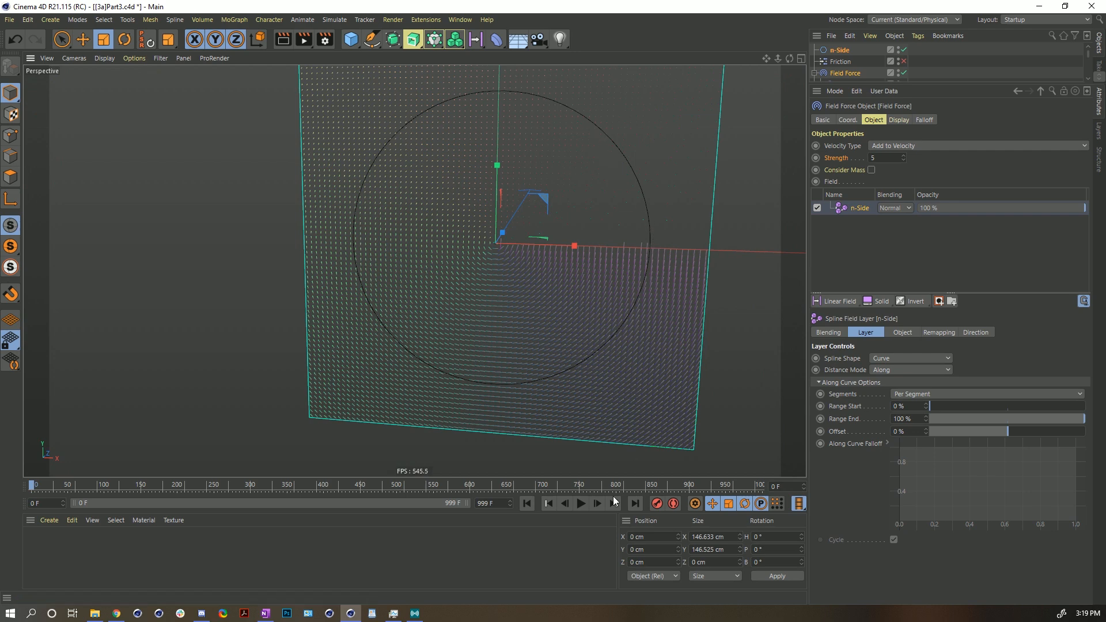
- Play the particle simulation and return to the start frame
{"action": "left_click", "coordinate": [580, 503]}
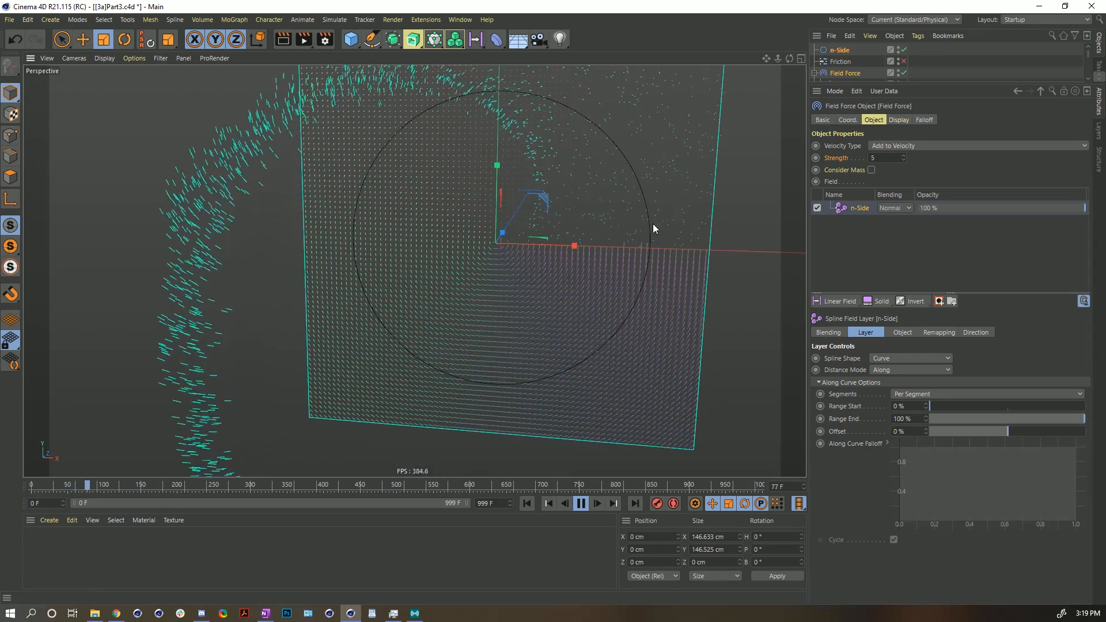
{"action": "middle_click_drag", "start_coordinate": [565, 181], "coordinate": [571, 279], "text": "alt"}
{"action": "mouse_move", "coordinate": [570, 279]}
{"action": "right_mouse_down", "text": "alt"}
{"action": "mouse_move", "coordinate": [510, 299]}
{"action": "mouse_move", "coordinate": [556, 299]}
{"action": "mouse_move", "coordinate": [578, 285]}
{"action": "right_mouse_up", "text": "alt"}
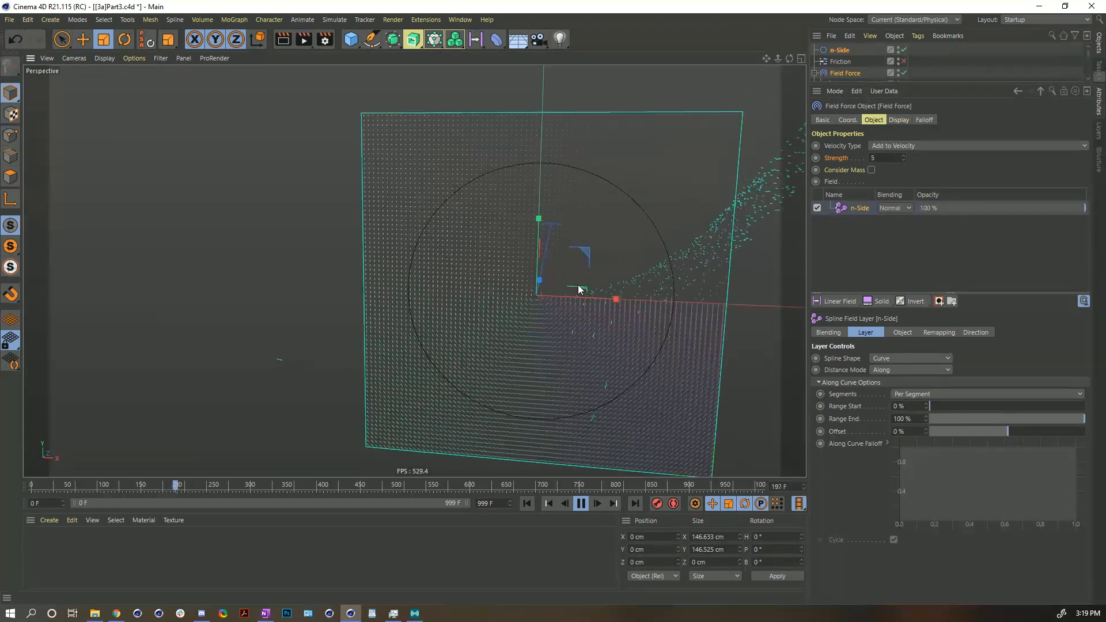
{"action": "left_click", "coordinate": [580, 503]}
{"action": "left_click", "coordinate": [527, 503]}
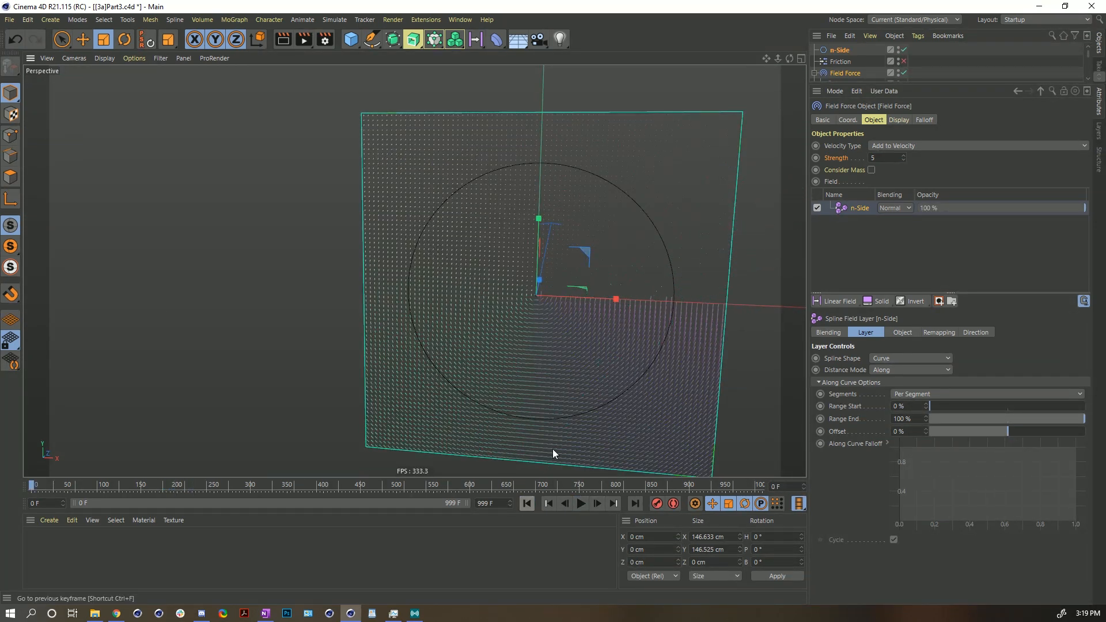
- Examine the Spline Shape and Distance Mode options of the n-Side spline field layer
{"action": "right_click_drag", "start_coordinate": [540, 292], "coordinate": [552, 283], "text": "alt"}
{"action": "middle_click_drag", "start_coordinate": [580, 284], "coordinate": [493, 237], "text": "alt"}
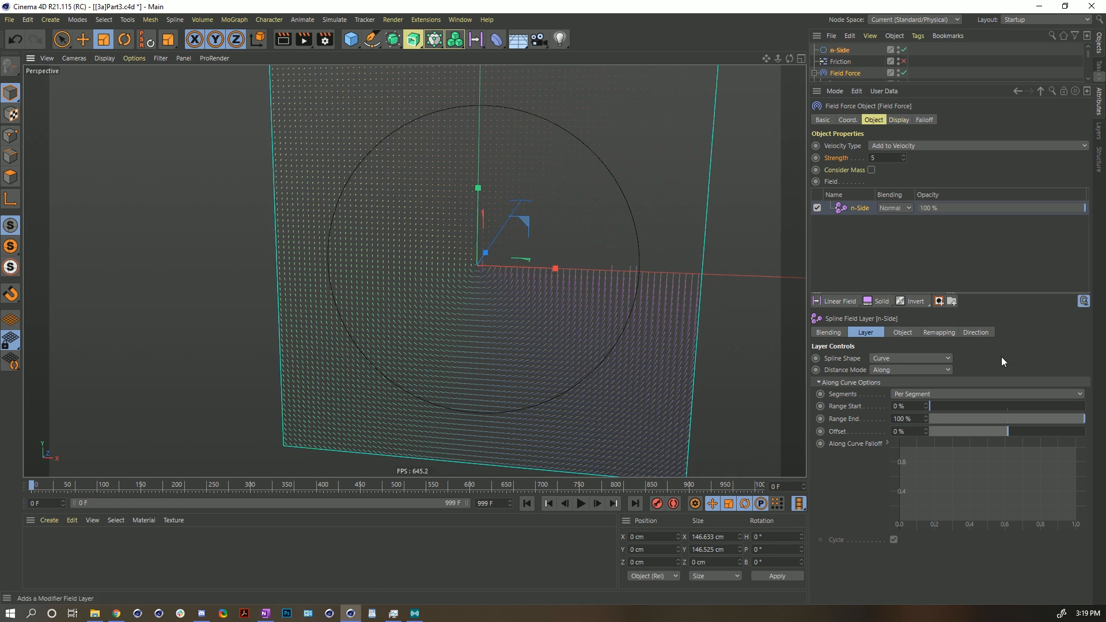
{"action": "left_click", "coordinate": [880, 371]}
{"action": "left_click", "coordinate": [882, 382]}
{"action": "left_click", "coordinate": [879, 358]}
{"action": "left_click", "coordinate": [831, 355]}
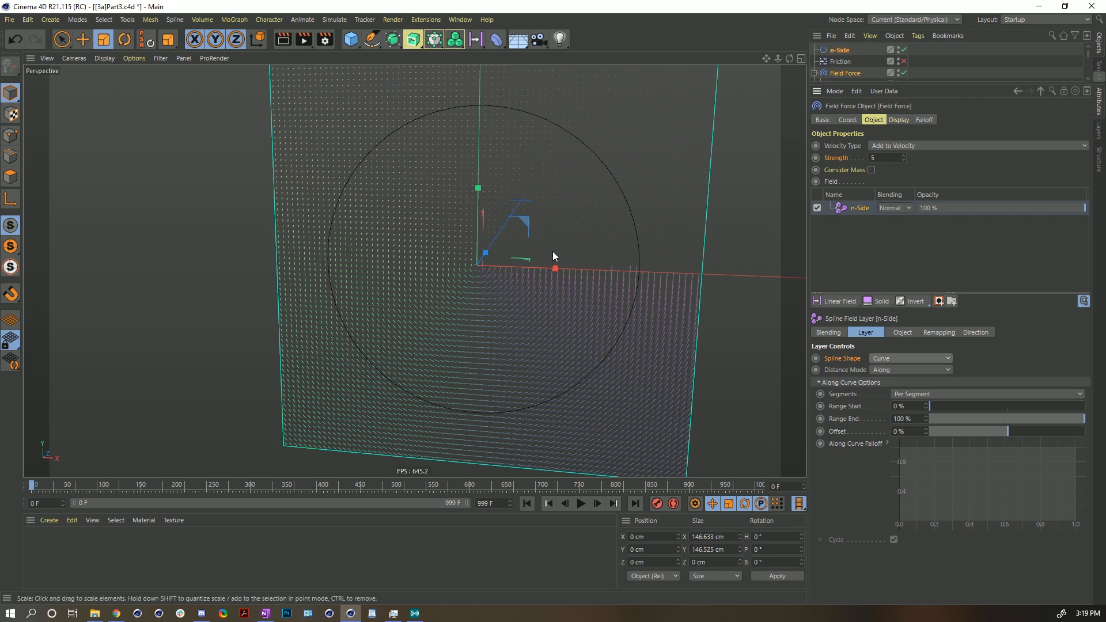
{"action": "left_click", "coordinate": [850, 368]}
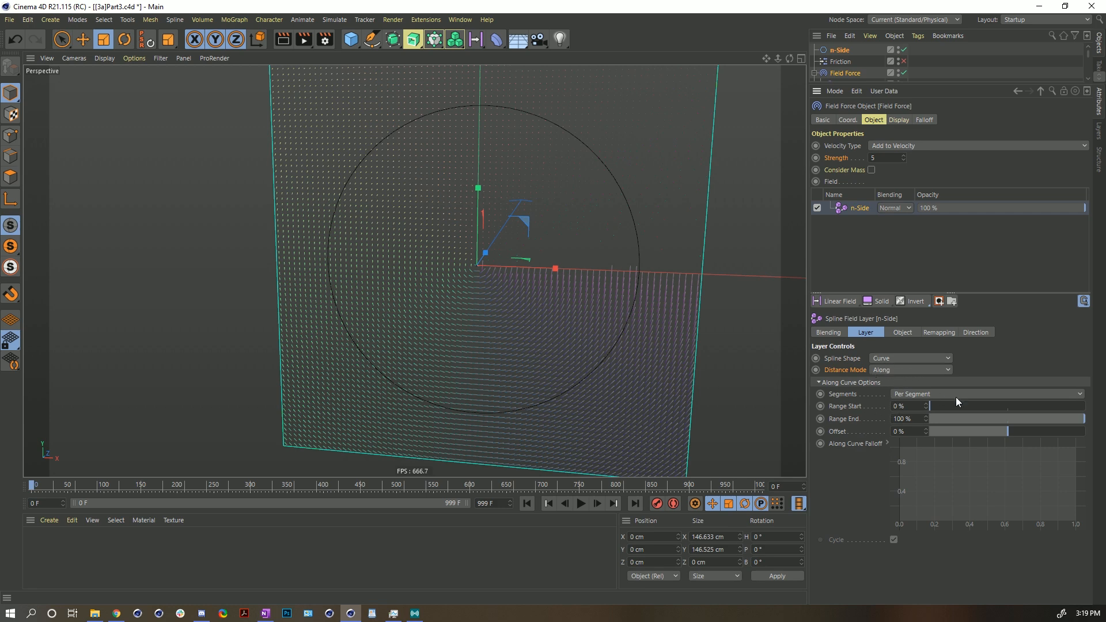
- Set the n-Side spline field layer's Offset to 100%
{"action": "left_click_drag", "start_coordinate": [997, 419], "coordinate": [1085, 420]}
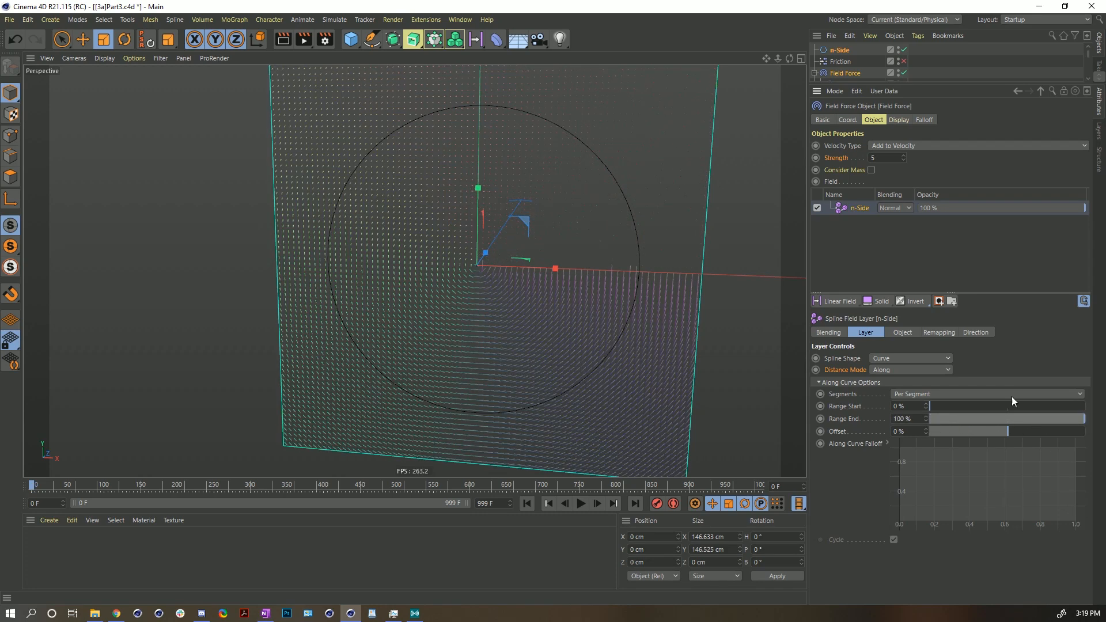
{"action": "mouse_move", "coordinate": [945, 406]}
{"action": "left_mouse_down"}
{"action": "mouse_move", "coordinate": [1027, 406]}
{"action": "mouse_move", "coordinate": [928, 408]}
{"action": "left_mouse_up"}
{"action": "left_click_drag", "start_coordinate": [976, 437], "coordinate": [1093, 437]}
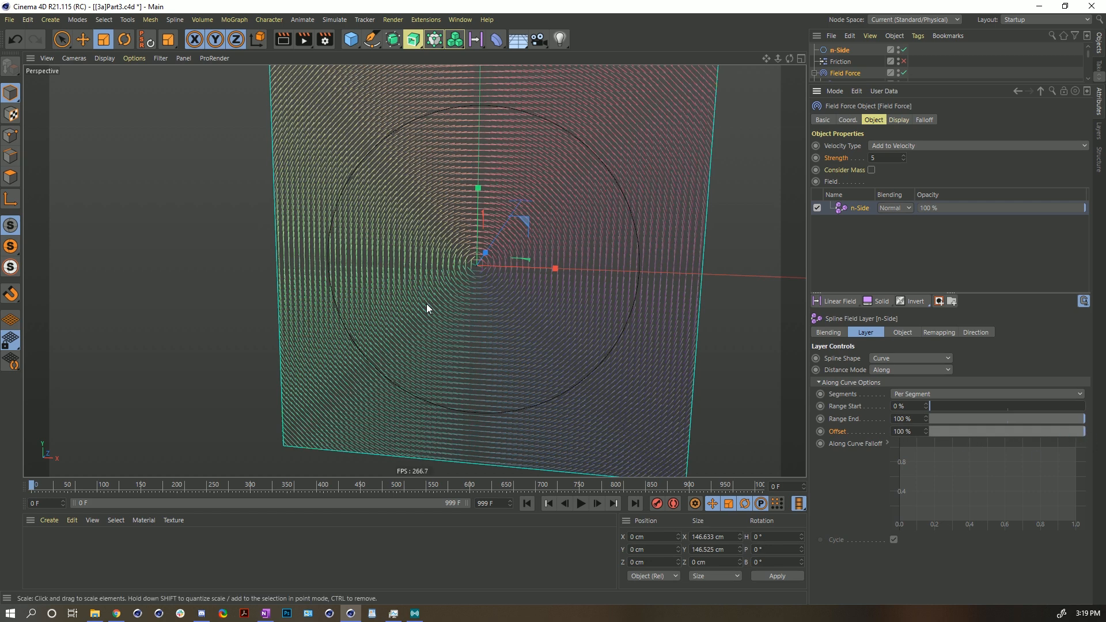
{"action": "left_click_drag", "start_coordinate": [1018, 432], "coordinate": [1089, 433]}
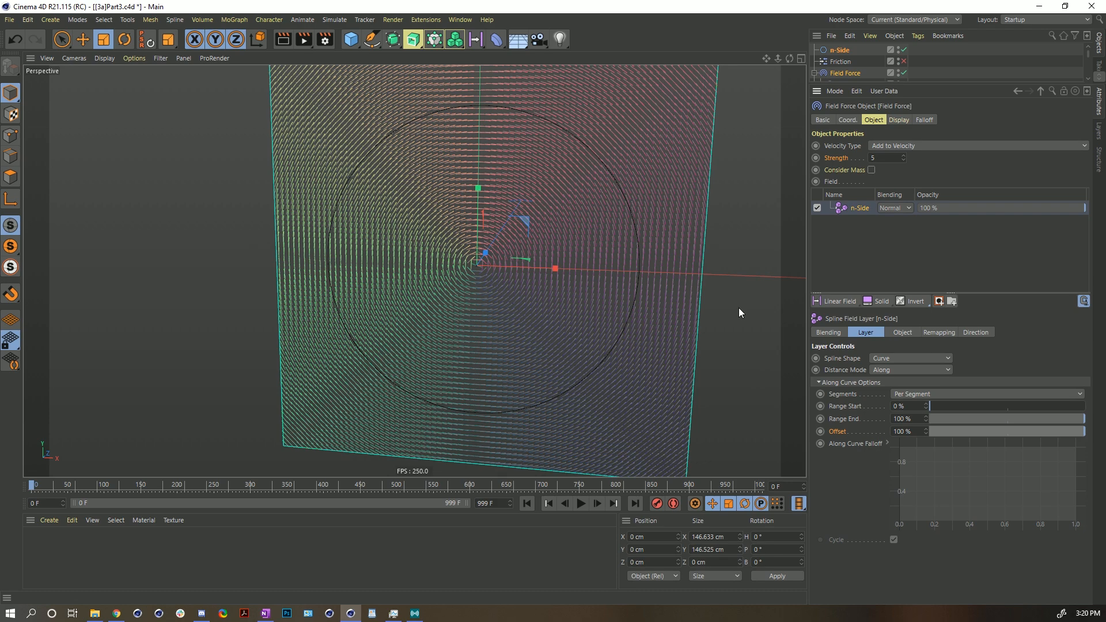
- Replay the simulation from the start and delete the n-Side layer from the Field Force's field list
{"action": "middle_click_drag", "start_coordinate": [496, 301], "coordinate": [492, 334], "text": "alt"}
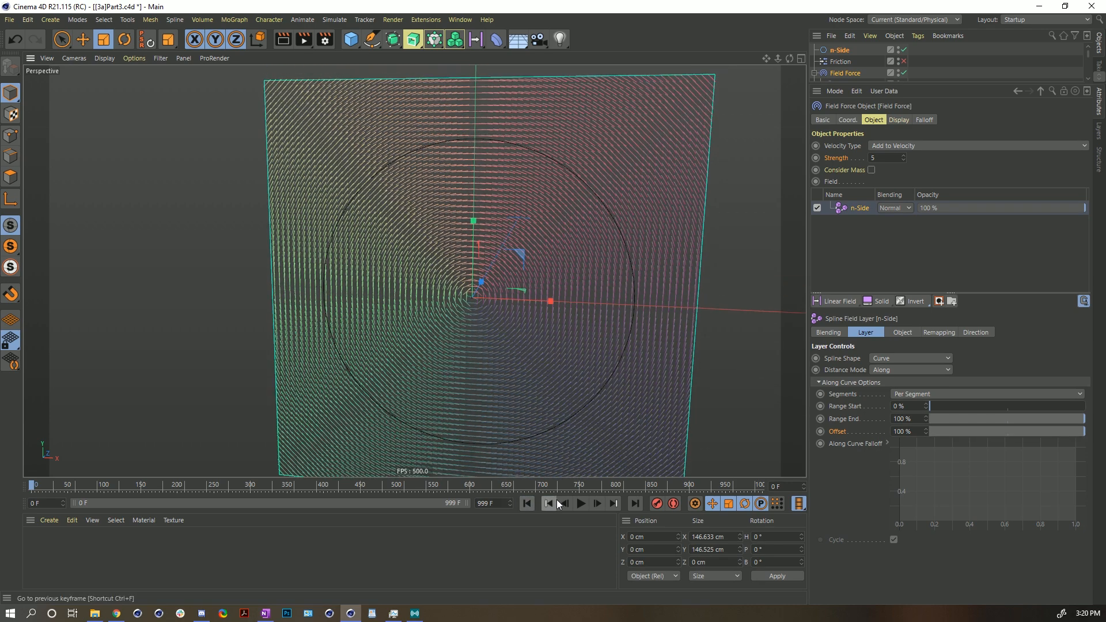
{"action": "left_click", "coordinate": [581, 504]}
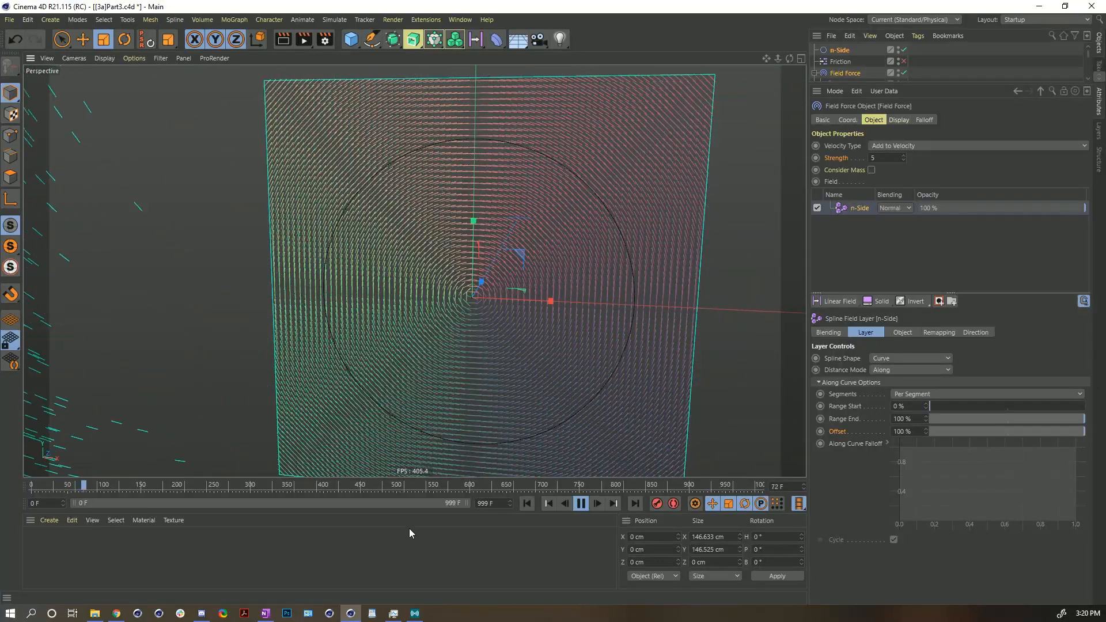
{"action": "left_click", "coordinate": [582, 504]}
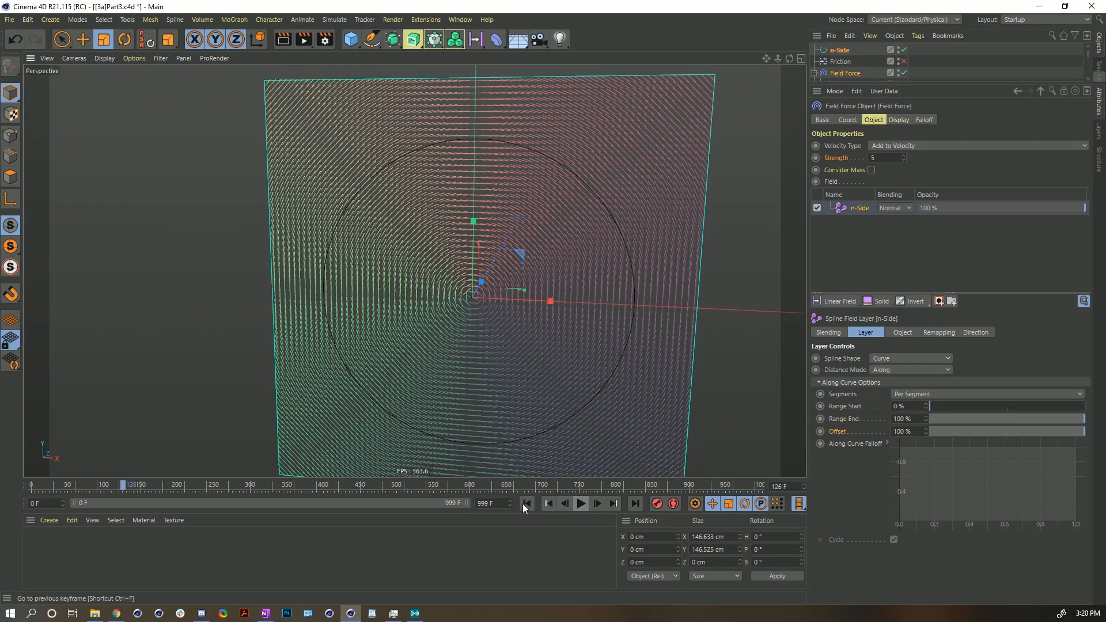
{"action": "left_click", "coordinate": [523, 505]}
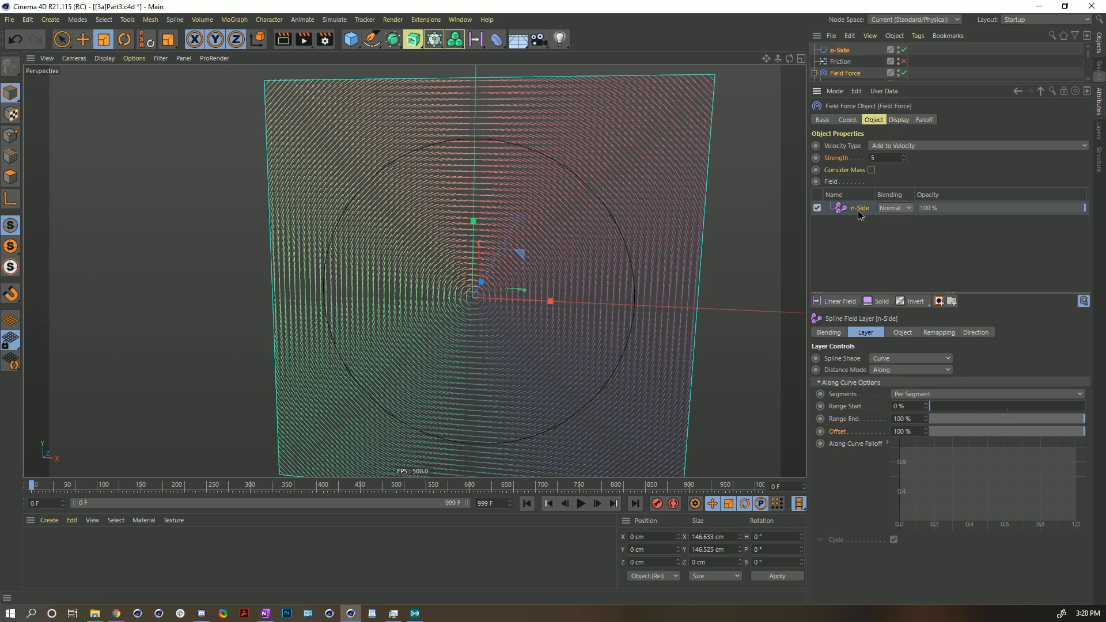
{"action": "key", "text": "Delete"}
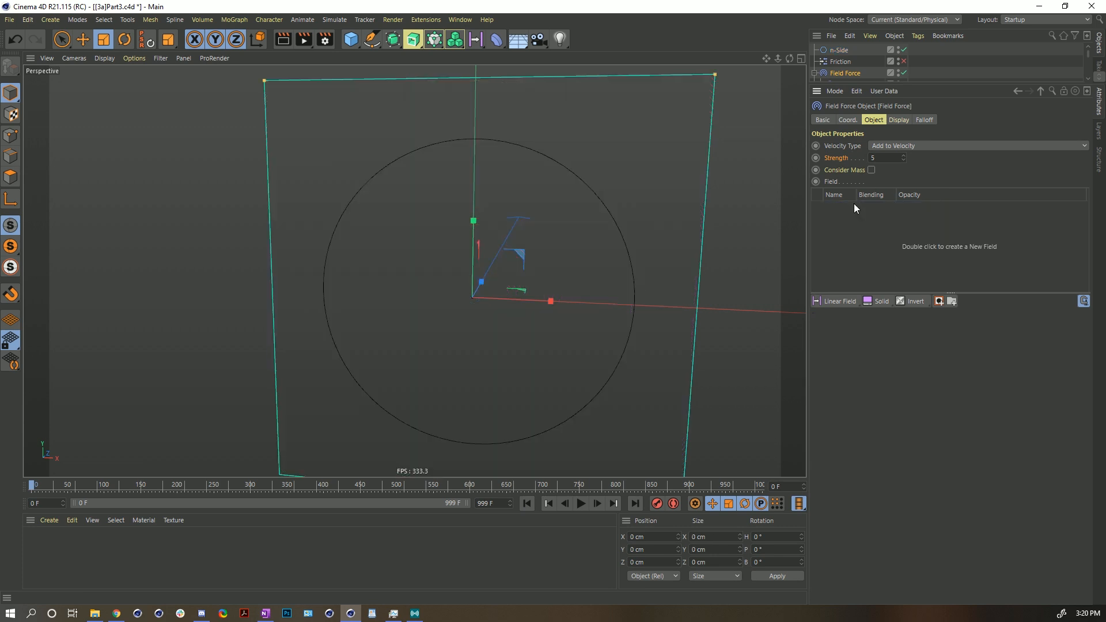
- Create an Arc spline and hide the n-Side spline in the viewport
{"action": "left_click", "coordinate": [378, 46]}
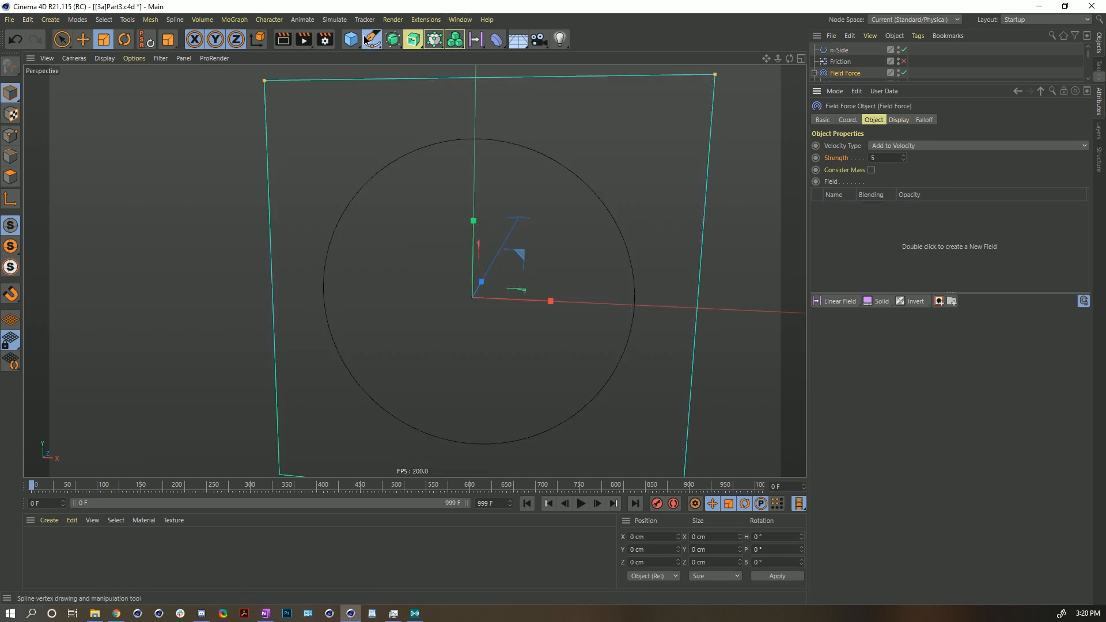
{"action": "left_click", "coordinate": [487, 61]}
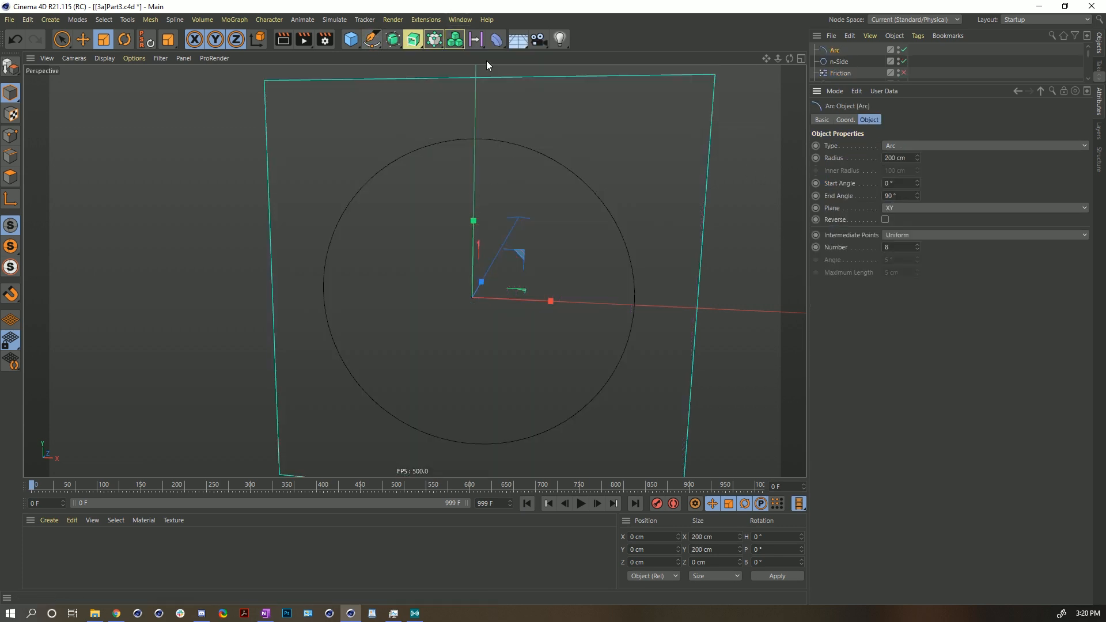
{"action": "left_click", "coordinate": [903, 61]}
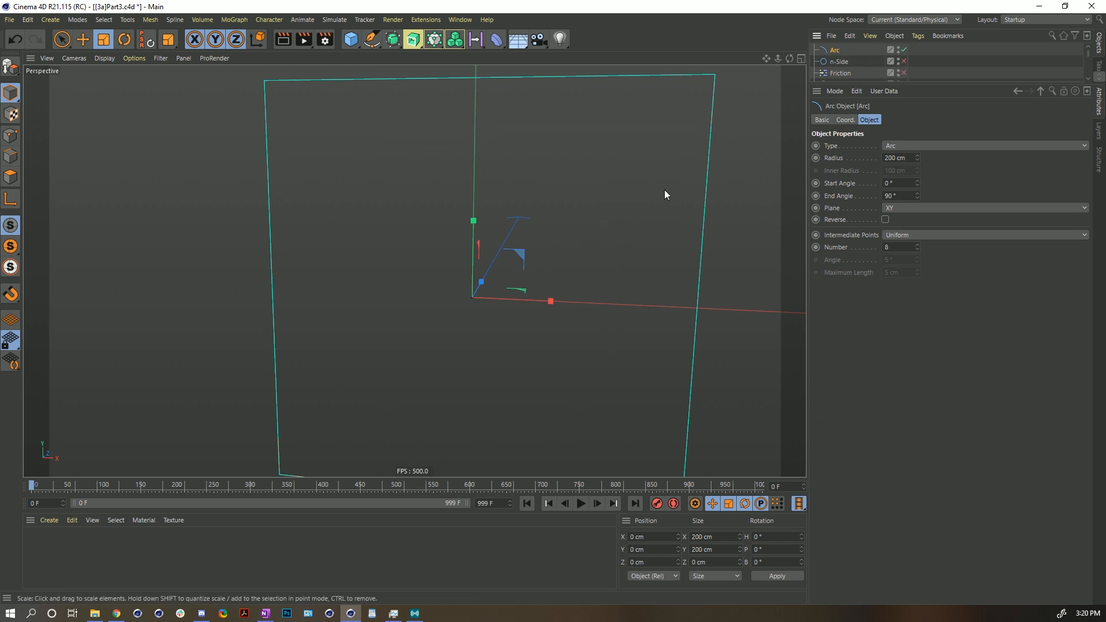
- Resize the arc to about 107 cm and move it to about X -76 cm, Y -55 cm
{"action": "right_click_drag", "start_coordinate": [655, 191], "coordinate": [628, 211], "text": "alt"}
{"action": "left_click_drag", "start_coordinate": [666, 175], "coordinate": [510, 268]}
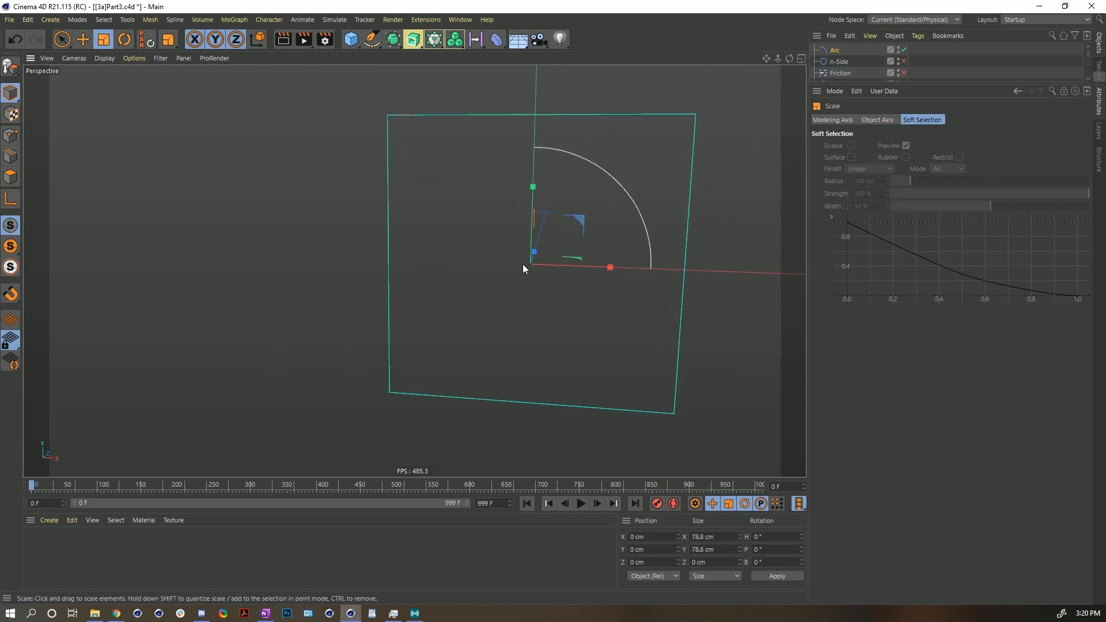
{"action": "key", "text": "e"}
{"action": "left_click_drag", "start_coordinate": [580, 219], "coordinate": [502, 277]}
{"action": "key", "text": "t"}
{"action": "left_click_drag", "start_coordinate": [447, 302], "coordinate": [573, 259]}
{"action": "key", "text": "e"}
{"action": "left_click_drag", "start_coordinate": [499, 277], "coordinate": [464, 296]}
- Add the Arc spline to the Field Force's field list and open its spline field layer settings
{"action": "left_click_drag", "start_coordinate": [857, 83], "coordinate": [847, 249]}
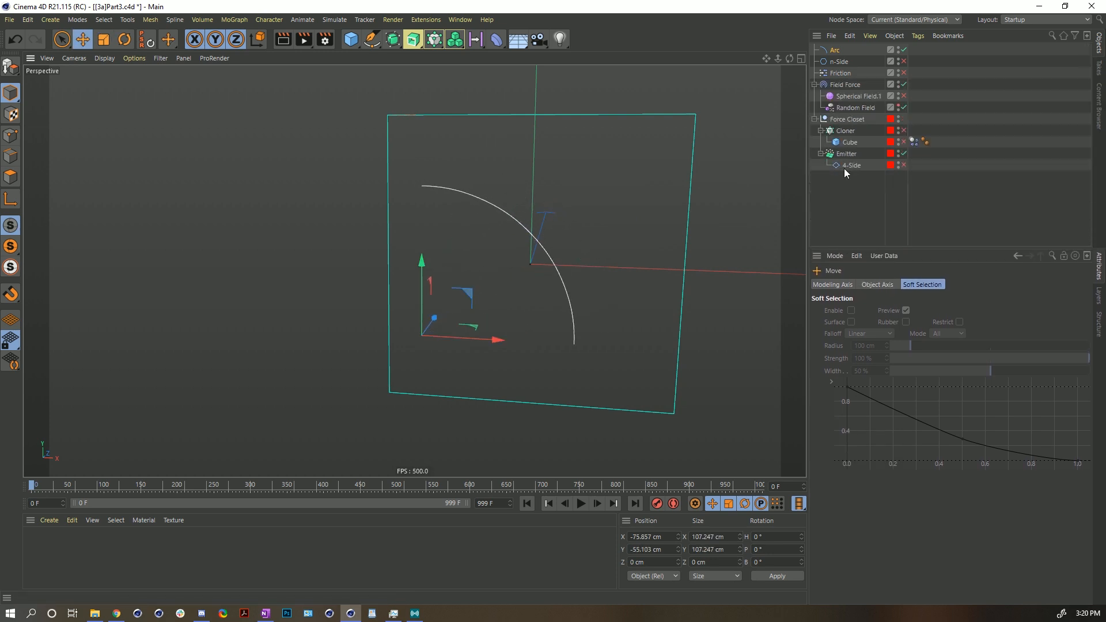
{"action": "left_click", "coordinate": [843, 84]}
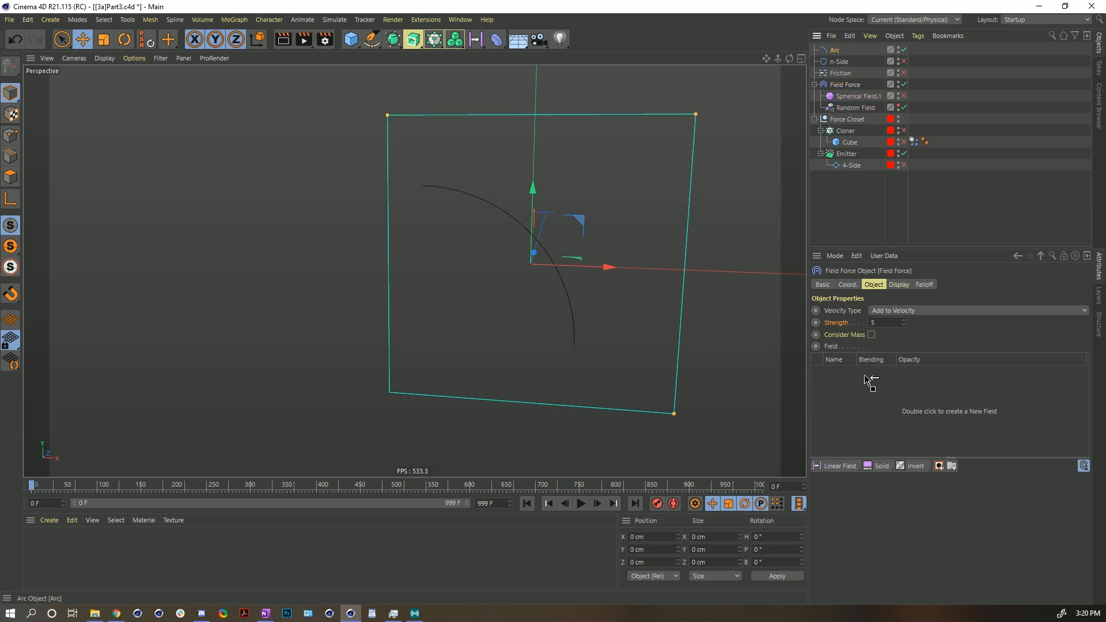
{"action": "left_click_drag", "start_coordinate": [863, 404], "coordinate": [853, 402]}
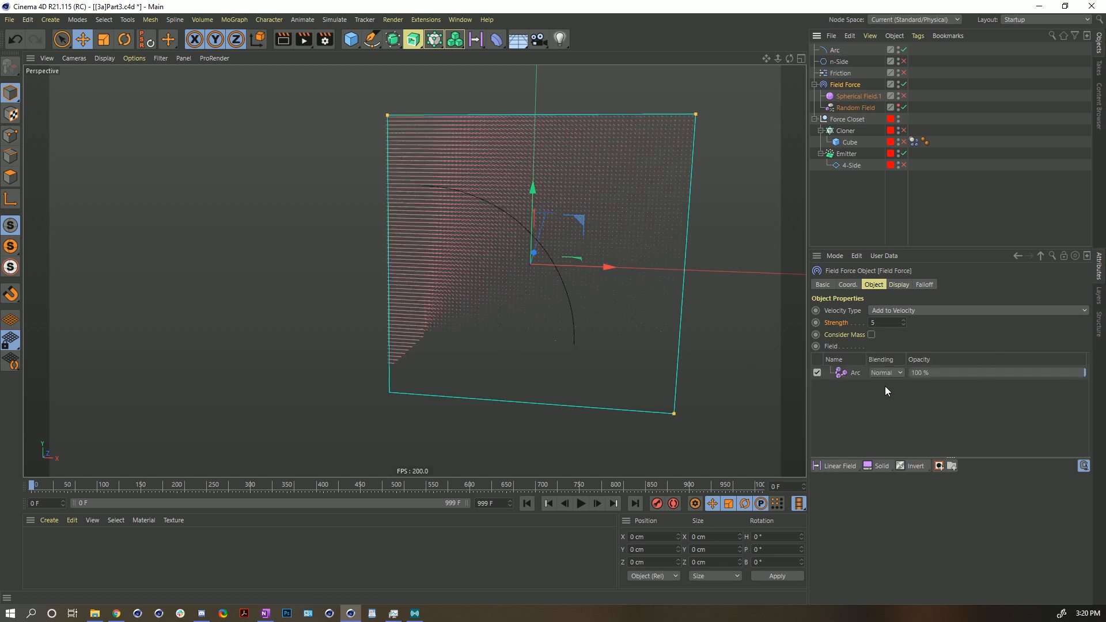
{"action": "left_click_drag", "start_coordinate": [947, 458], "coordinate": [947, 397]}
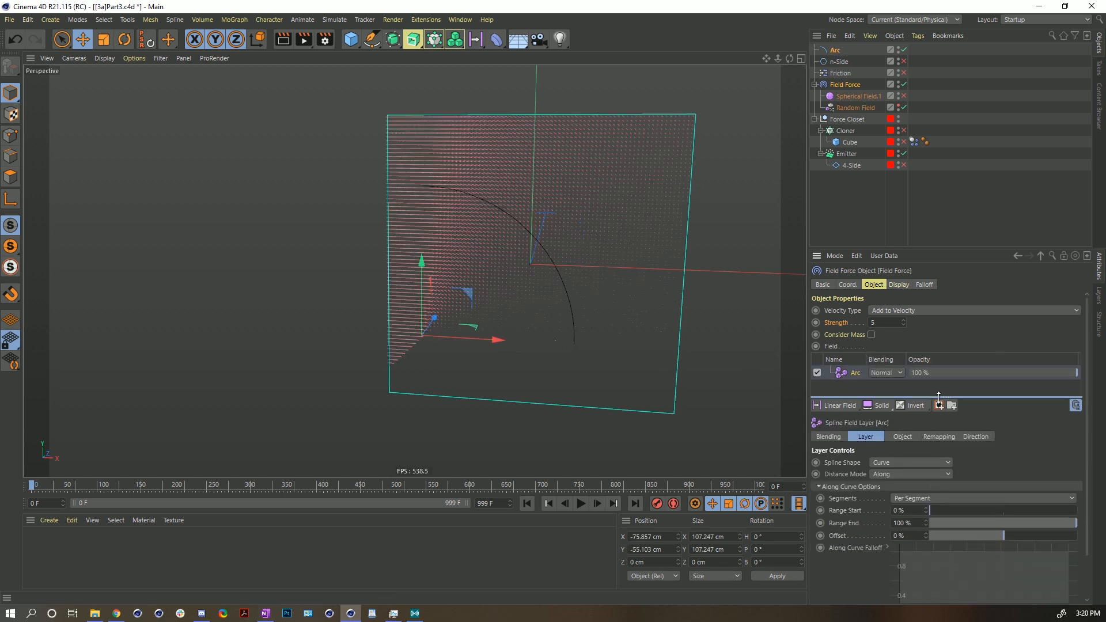
- Set the Arc field layer's Offset to 100% and play the simulation
{"action": "left_click_drag", "start_coordinate": [987, 537], "coordinate": [1077, 536]}
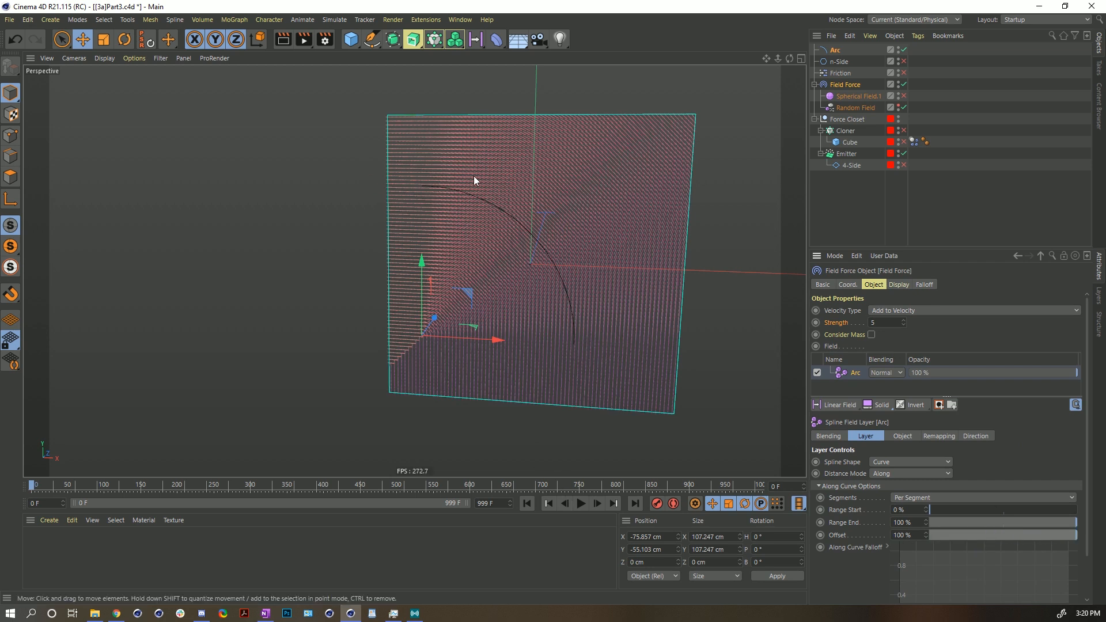
{"action": "left_click", "coordinate": [579, 505]}
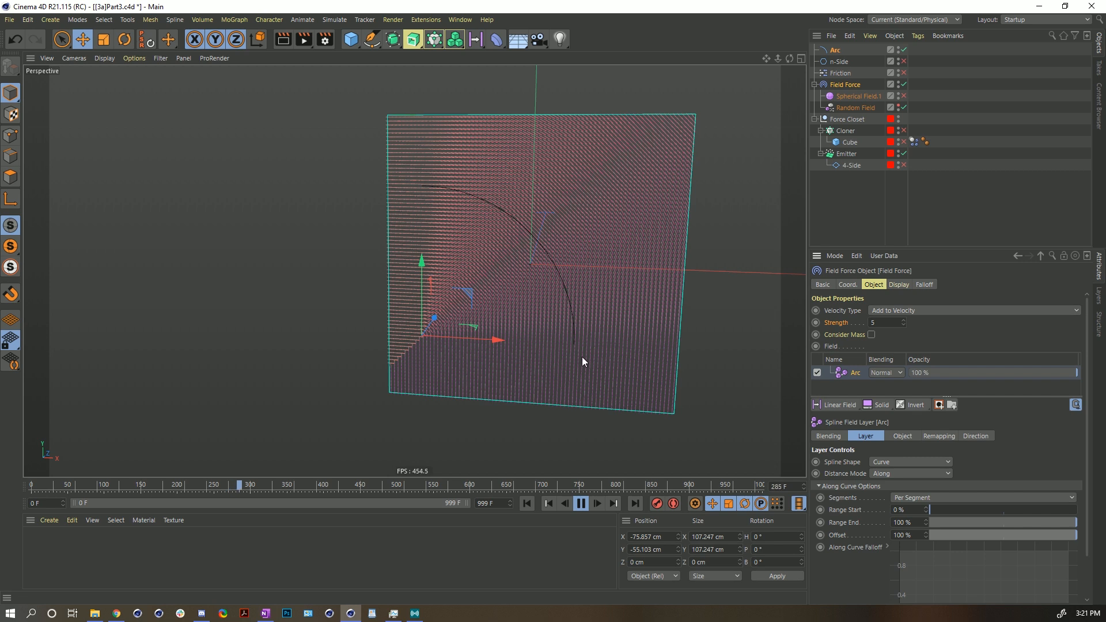
- Enable Reverse on the Arc spline to flip its direction
{"action": "left_click", "coordinate": [840, 51]}
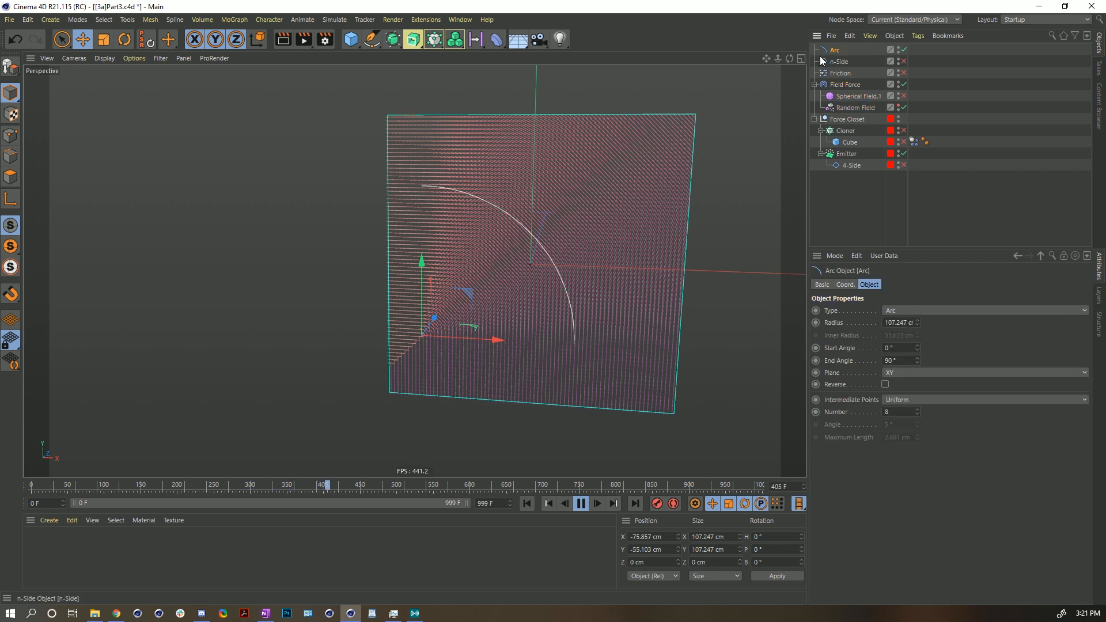
{"action": "left_click", "coordinate": [887, 385]}
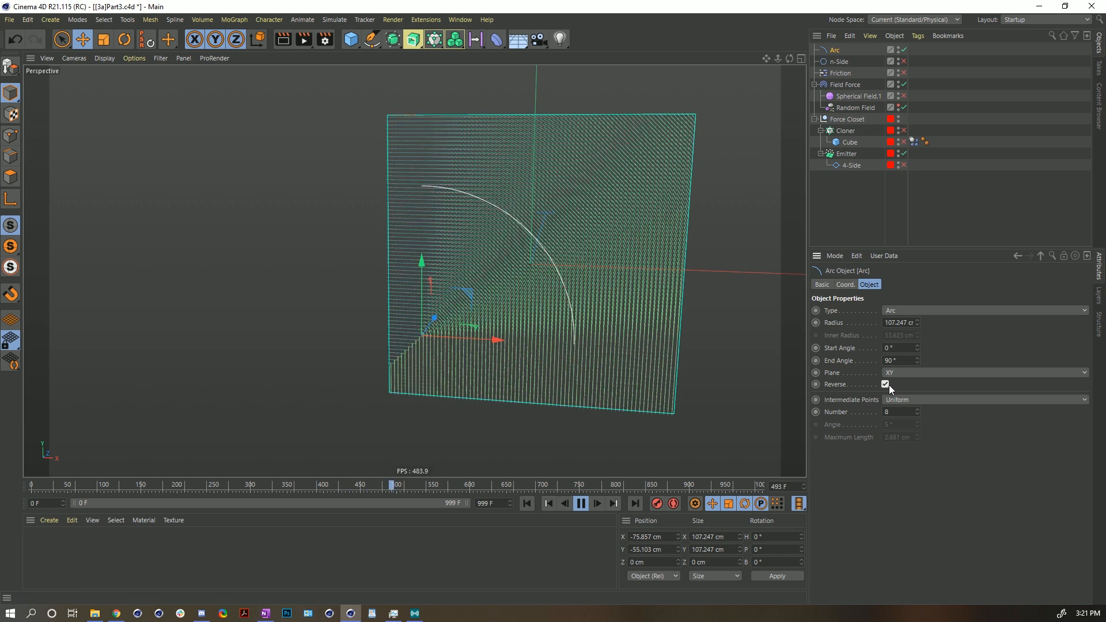
{"action": "left_click", "coordinate": [527, 504]}
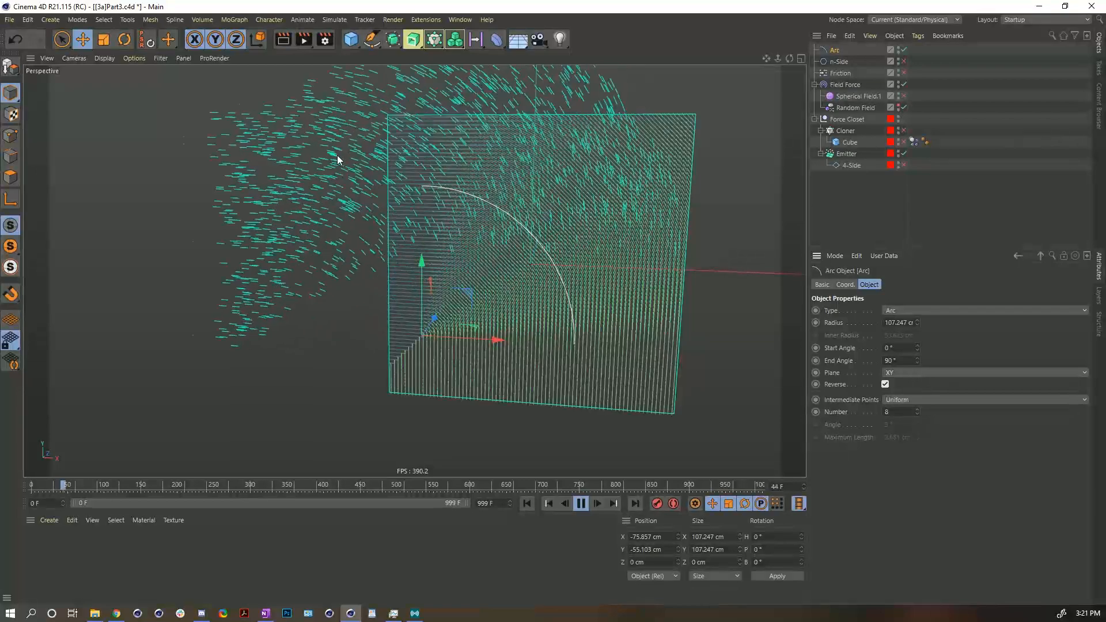
- Replay the simulation to watch how the reversed arc steers the particles
{"action": "left_click", "coordinate": [581, 504]}
{"action": "left_click", "coordinate": [526, 504]}
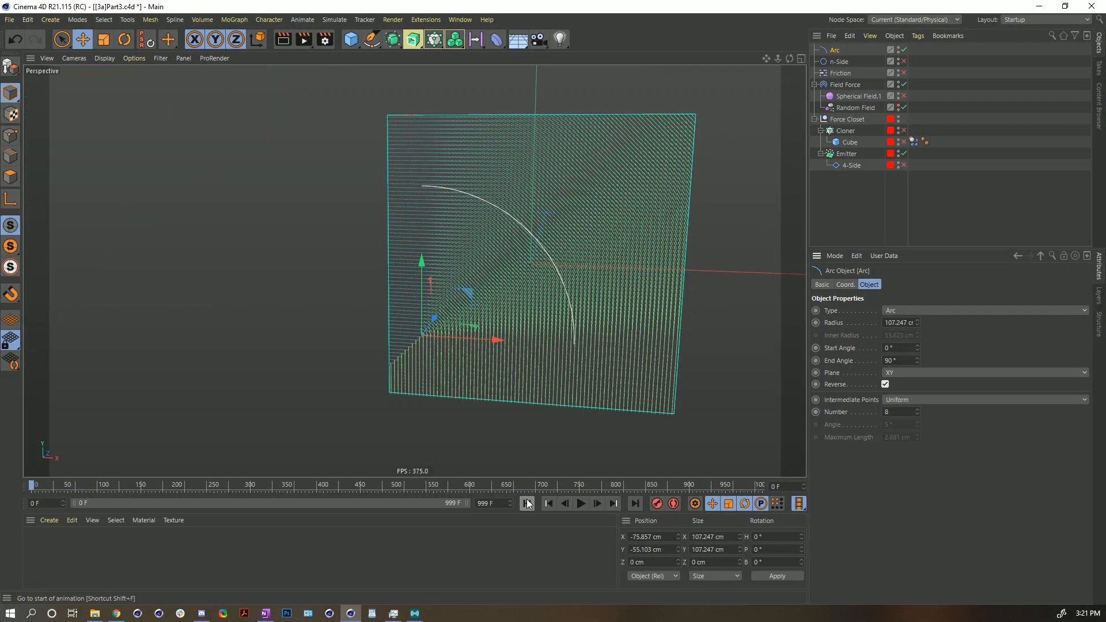
{"action": "left_click", "coordinate": [581, 504]}
{"action": "left_click", "coordinate": [585, 505]}
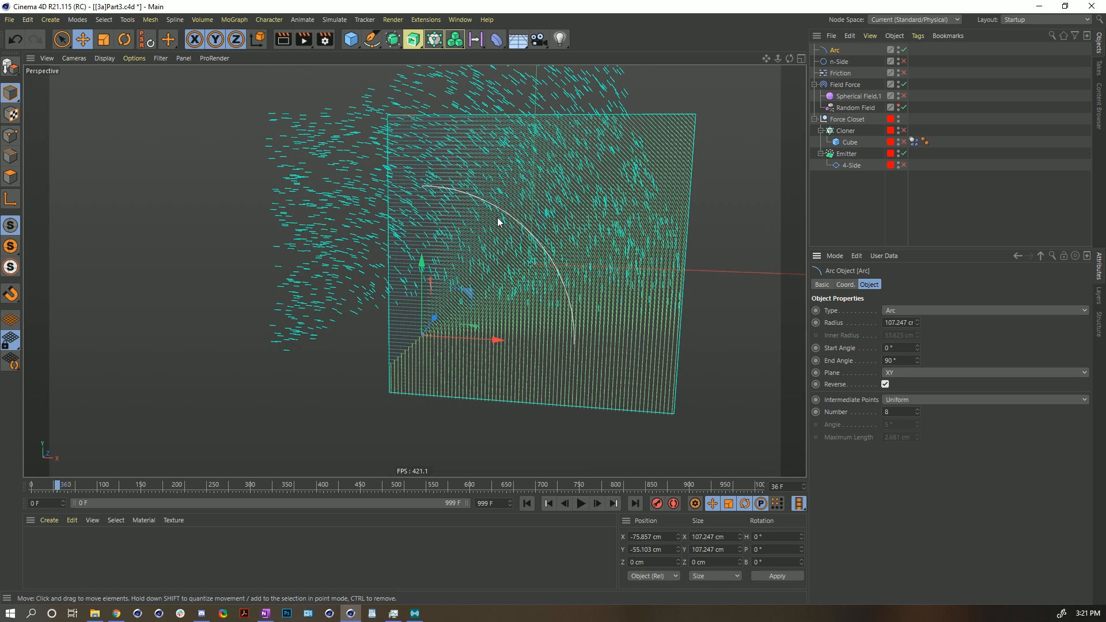
{"action": "left_click", "coordinate": [581, 504]}
{"action": "left_click", "coordinate": [582, 504]}
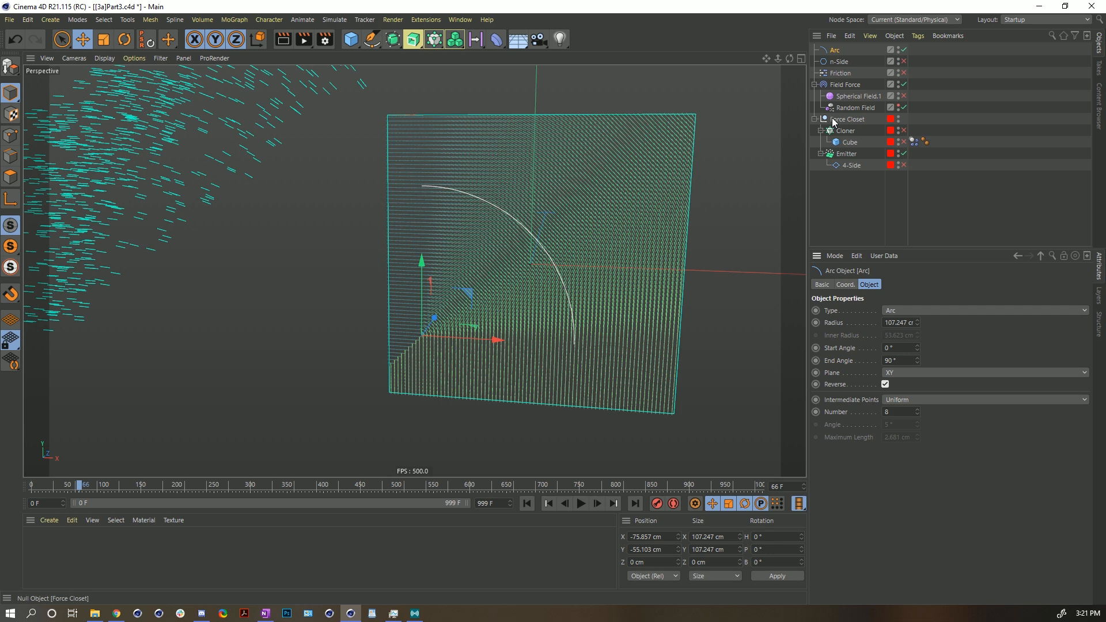
{"action": "left_click", "coordinate": [846, 84]}
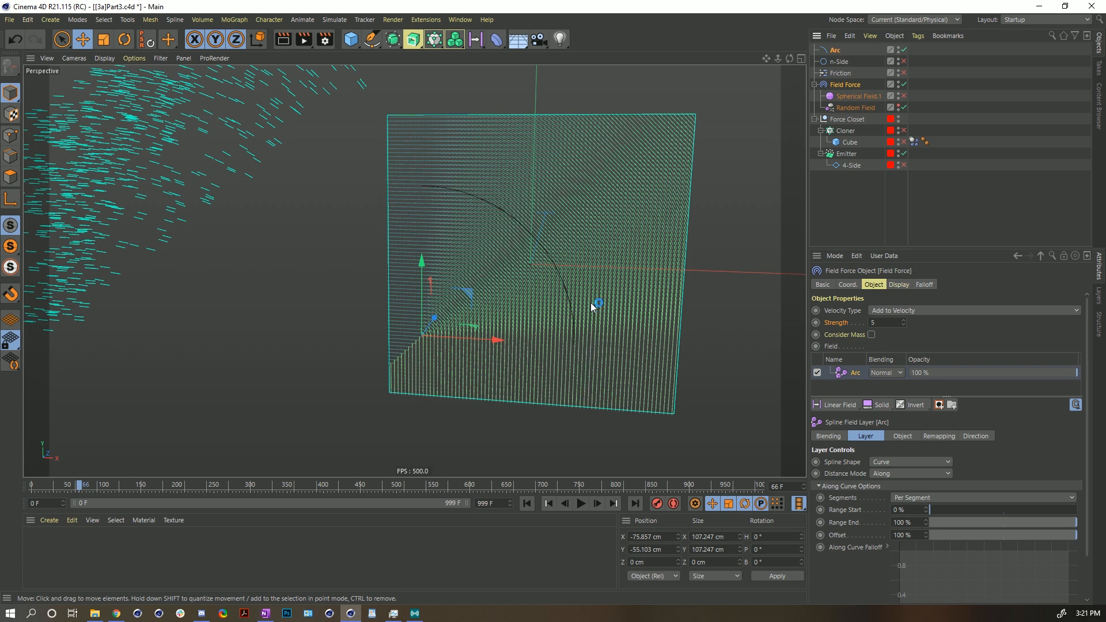
{"action": "left_click", "coordinate": [528, 503]}
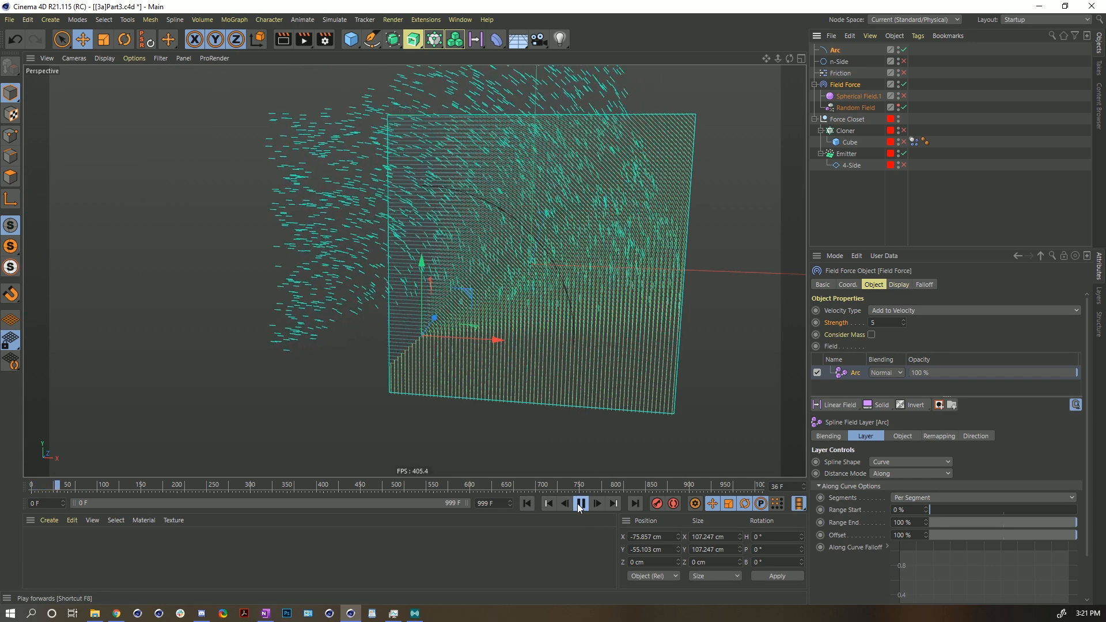
- Set the Friction object's Strength to 100 and replay the simulation from the start
{"action": "left_click", "coordinate": [577, 505]}
{"action": "middle_click_drag", "start_coordinate": [555, 204], "coordinate": [573, 331], "text": "alt"}
{"action": "right_click_drag", "start_coordinate": [563, 308], "coordinate": [524, 300], "text": "alt"}
{"action": "middle_click_drag", "start_coordinate": [524, 300], "coordinate": [510, 276], "text": "alt"}
{"action": "left_click", "coordinate": [528, 503]}
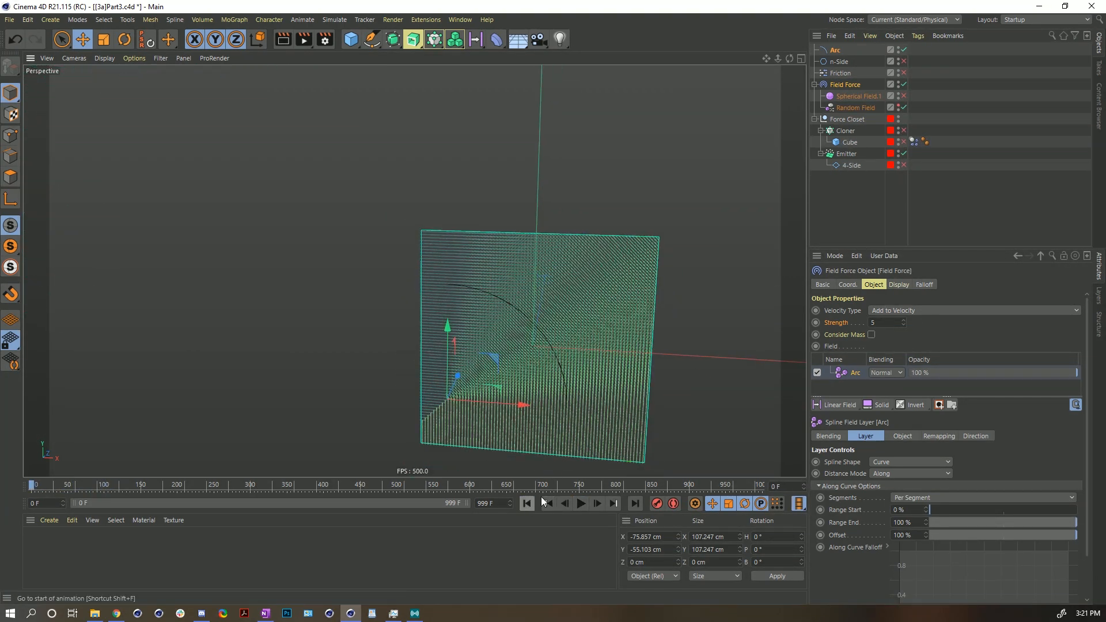
{"action": "left_click", "coordinate": [829, 74]}
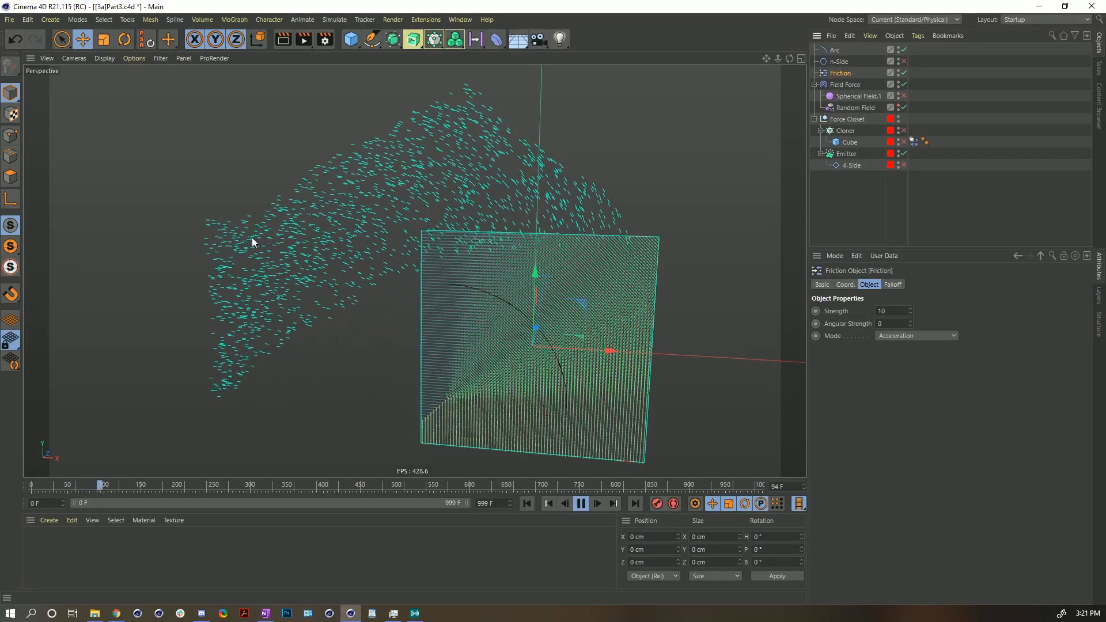
{"action": "double_click", "coordinate": [884, 312]}
{"action": "type", "text": "100"}
{"action": "key", "text": "Return"}
{"action": "left_click", "coordinate": [527, 503]}
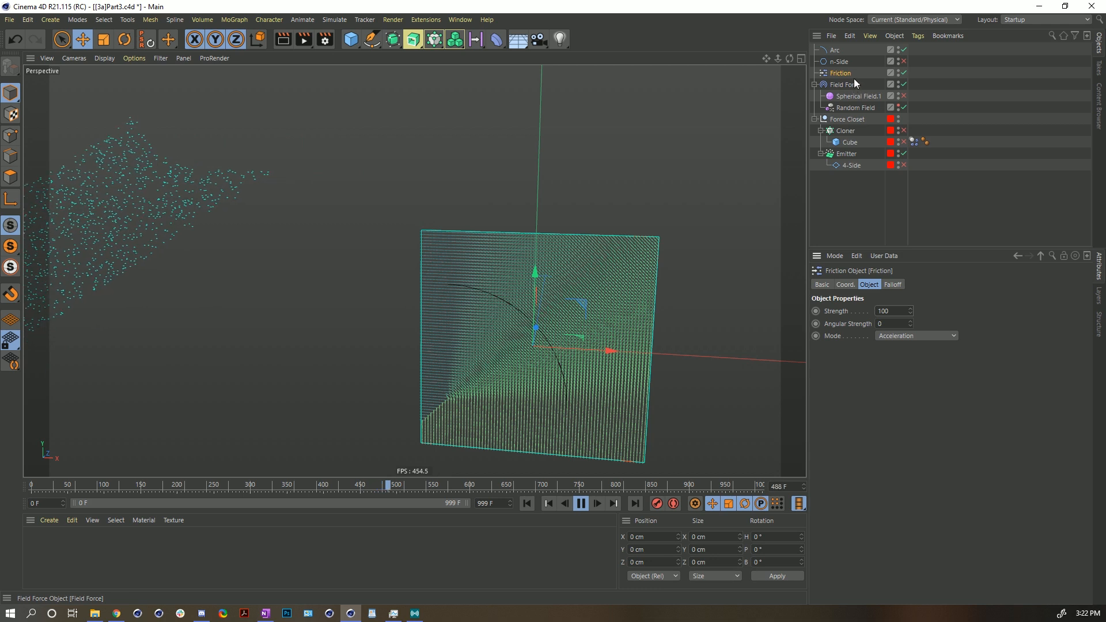
- Disable the Friction object and set the Field Force's Velocity Type to Set Absolute Velocity
{"action": "left_click", "coordinate": [902, 72]}
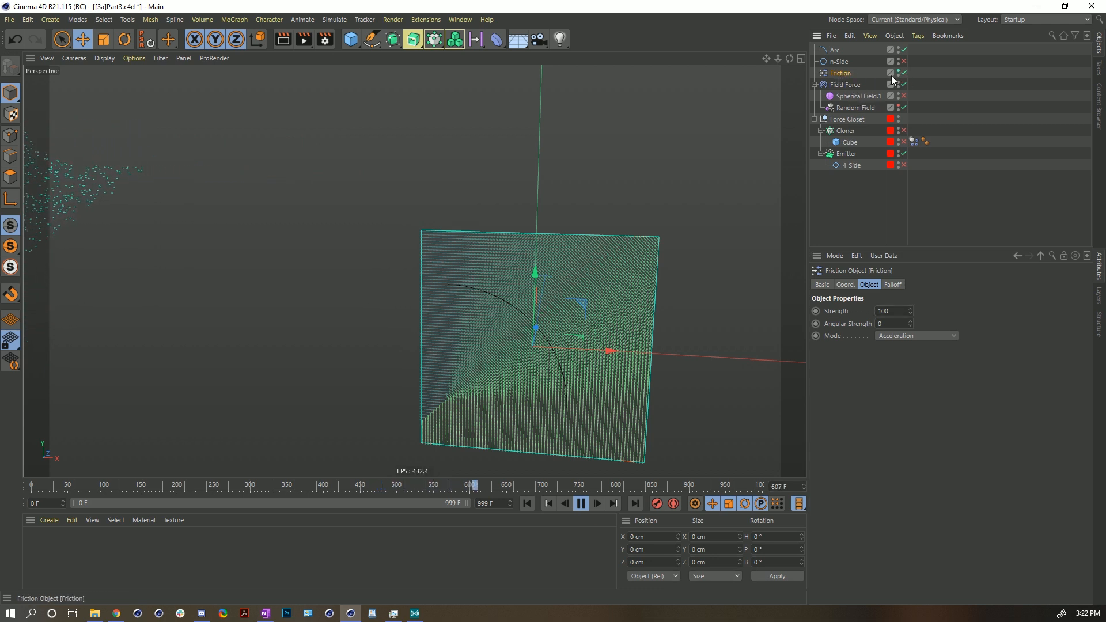
{"action": "left_click", "coordinate": [851, 84]}
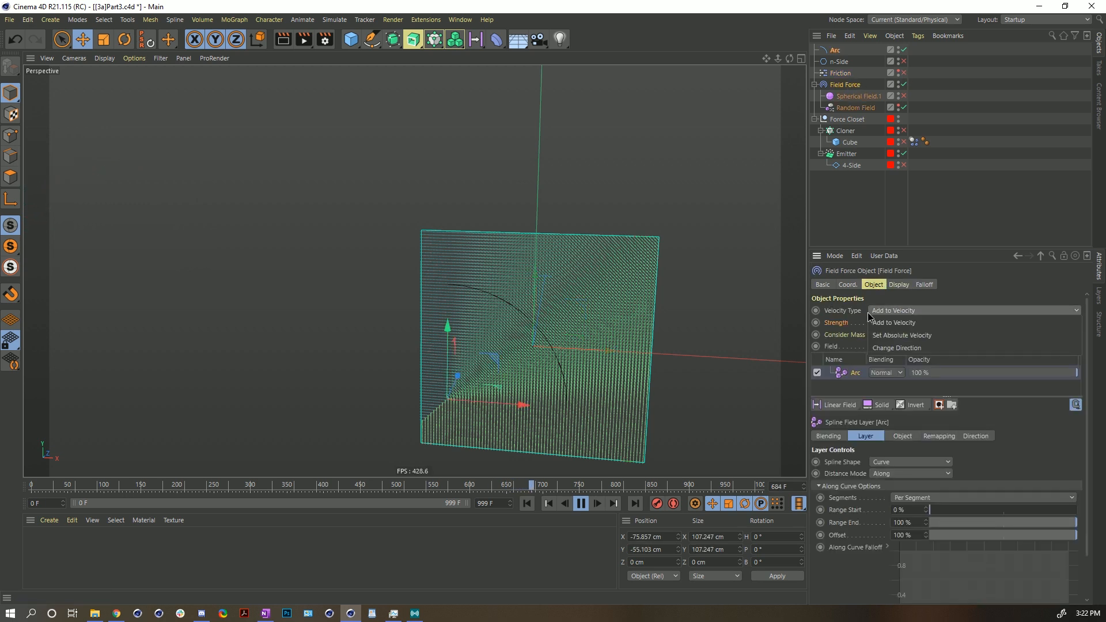
{"action": "left_click", "coordinate": [881, 311]}
{"action": "left_click", "coordinate": [893, 339]}
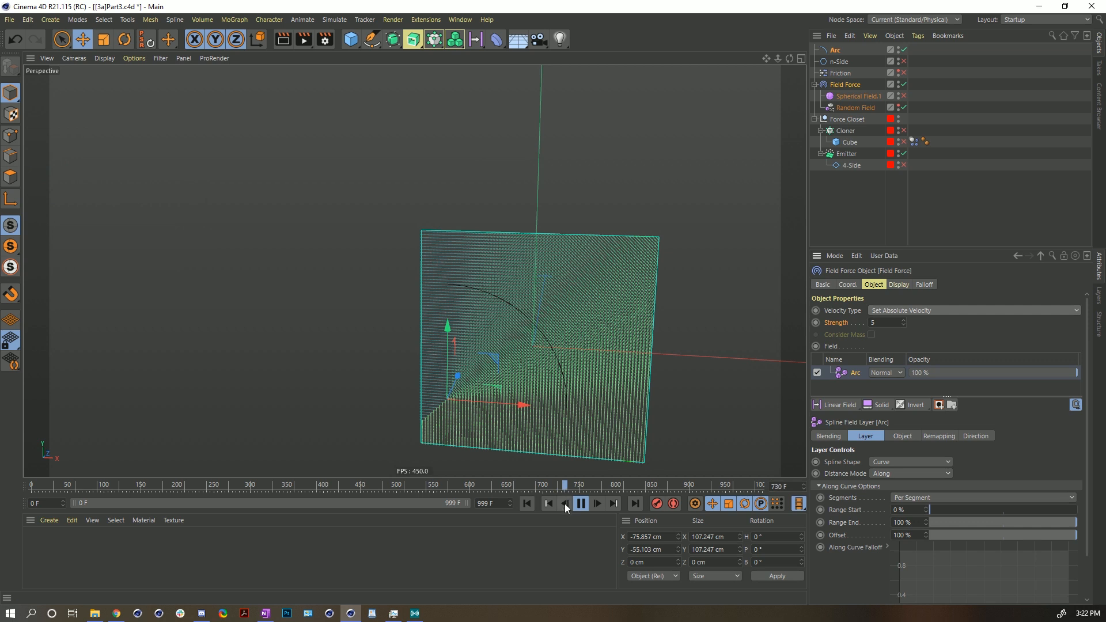
{"action": "left_click", "coordinate": [527, 503]}
- Set the Field Force's Strength to 55 and replay the simulation
{"action": "left_click", "coordinate": [886, 322]}
{"action": "type", "text": "55"}
{"action": "key", "text": "Return"}
{"action": "left_click", "coordinate": [528, 503]}
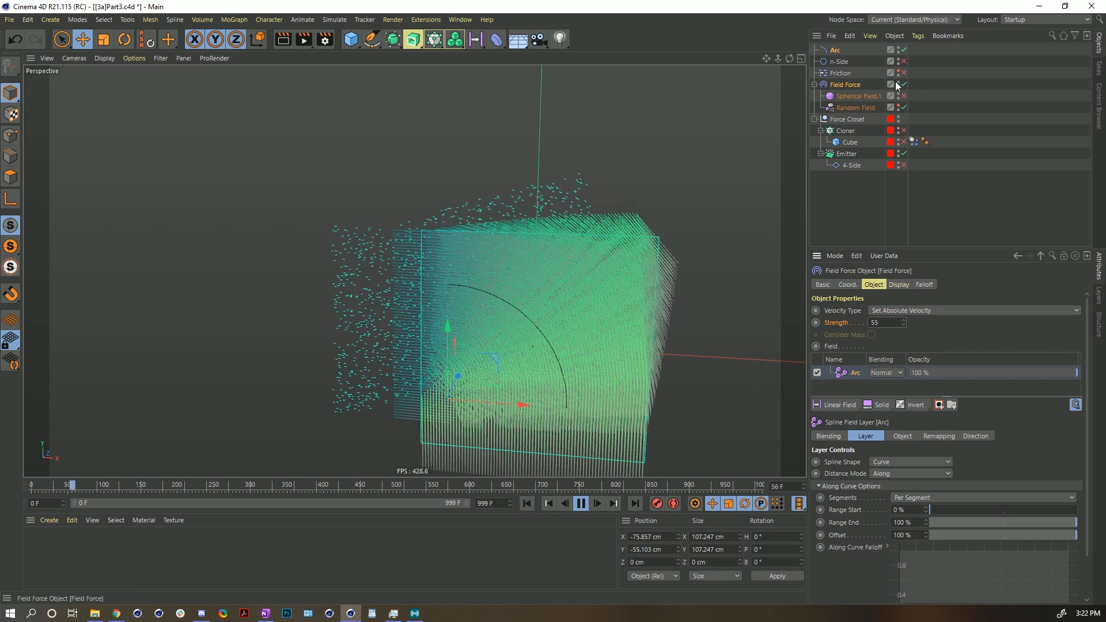
{"action": "left_click", "coordinate": [529, 503]}
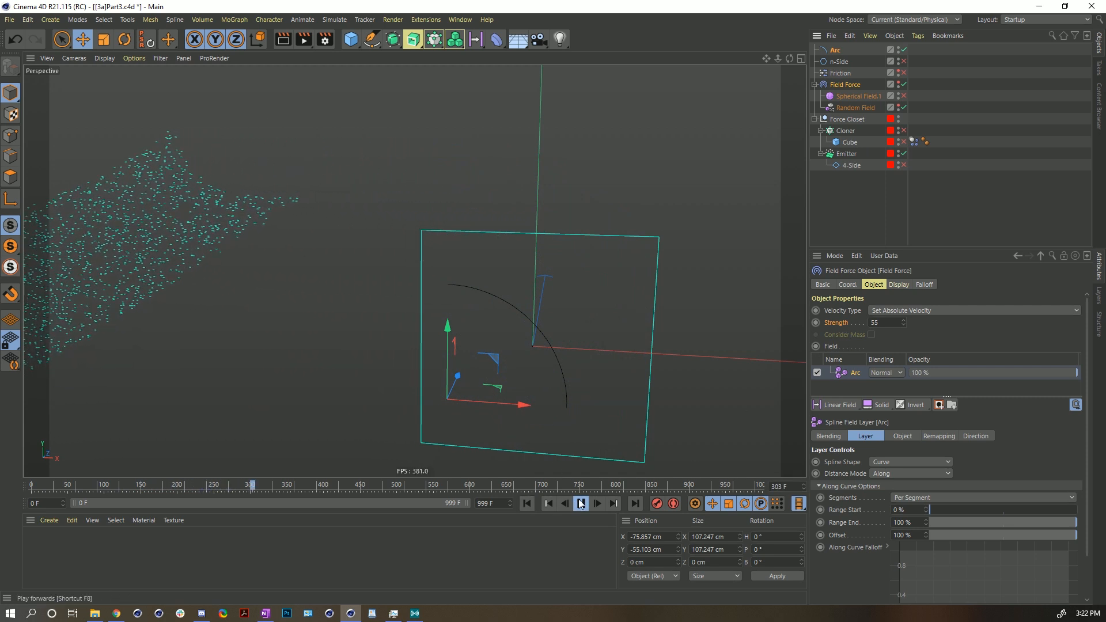
- Switch the Field Force's Velocity Type to Change Direction and replay the simulation
{"action": "left_click", "coordinate": [886, 311]}
{"action": "left_click", "coordinate": [899, 348]}
{"action": "left_click", "coordinate": [581, 504]}
{"action": "left_click", "coordinate": [527, 503]}
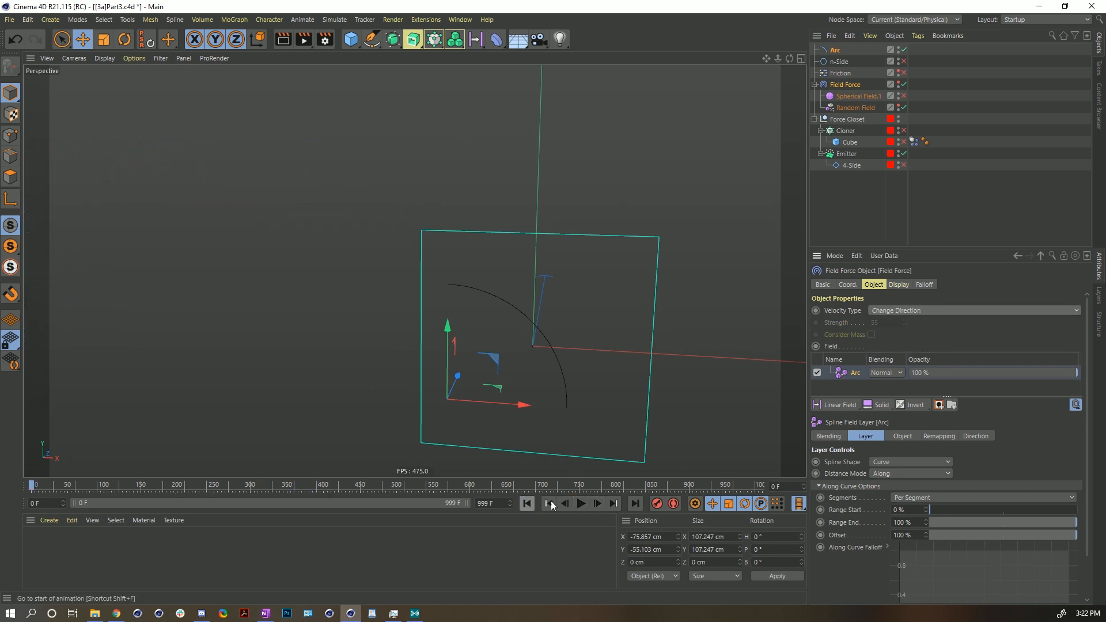
{"action": "left_click", "coordinate": [583, 506]}
{"action": "left_click", "coordinate": [583, 504]}
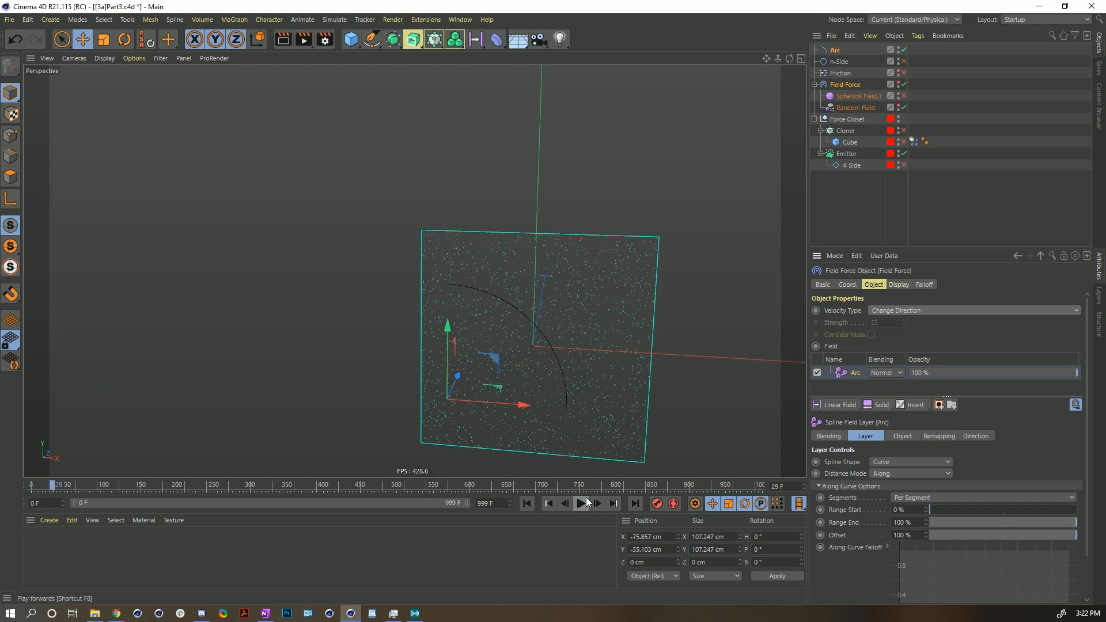
- Reset the Emitter's particle Speed to 150 cm and replay the simulation several times
{"action": "left_click", "coordinate": [846, 154]}
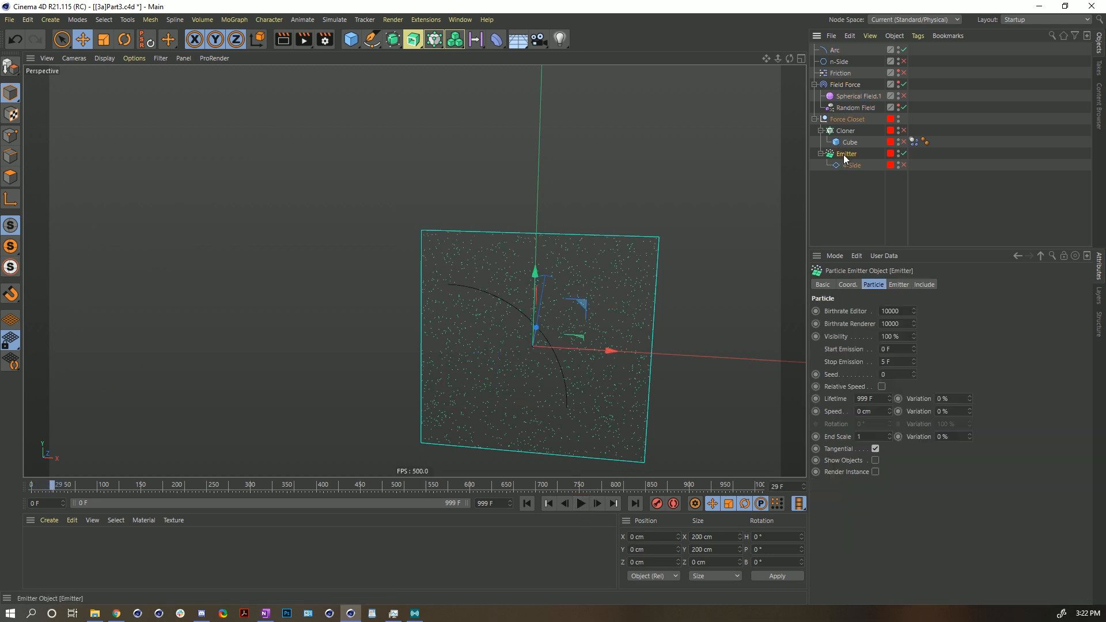
{"action": "right_click", "coordinate": [889, 412]}
{"action": "left_click", "coordinate": [527, 503]}
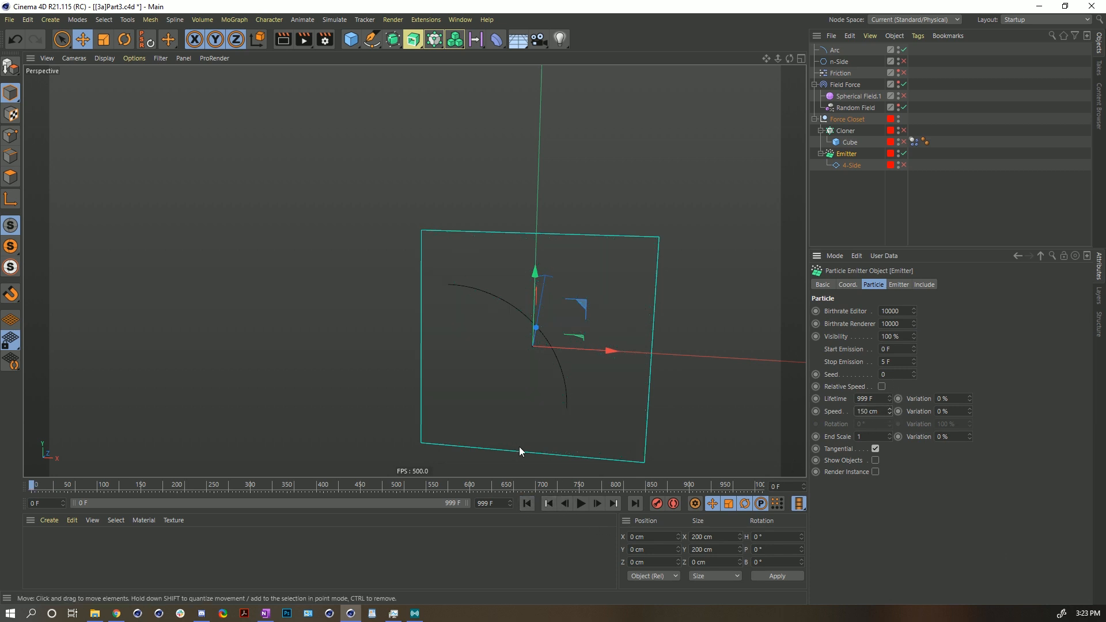
{"action": "left_click", "coordinate": [582, 505]}
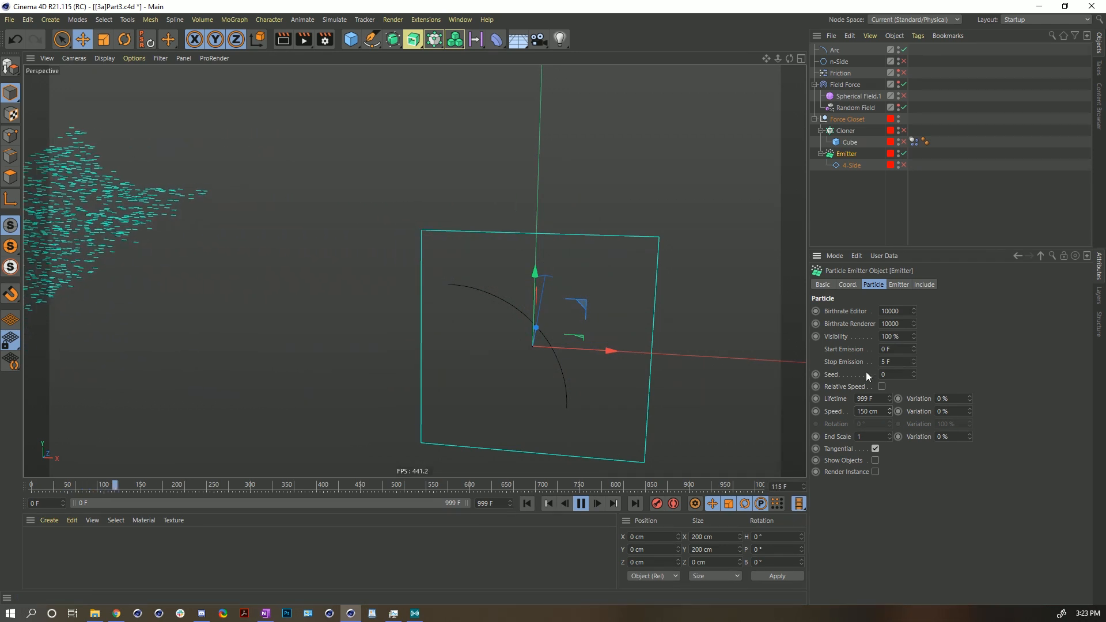
{"action": "left_click", "coordinate": [580, 504]}
{"action": "left_click", "coordinate": [527, 504]}
{"action": "left_click", "coordinate": [580, 505]}
{"action": "left_click", "coordinate": [580, 505]}
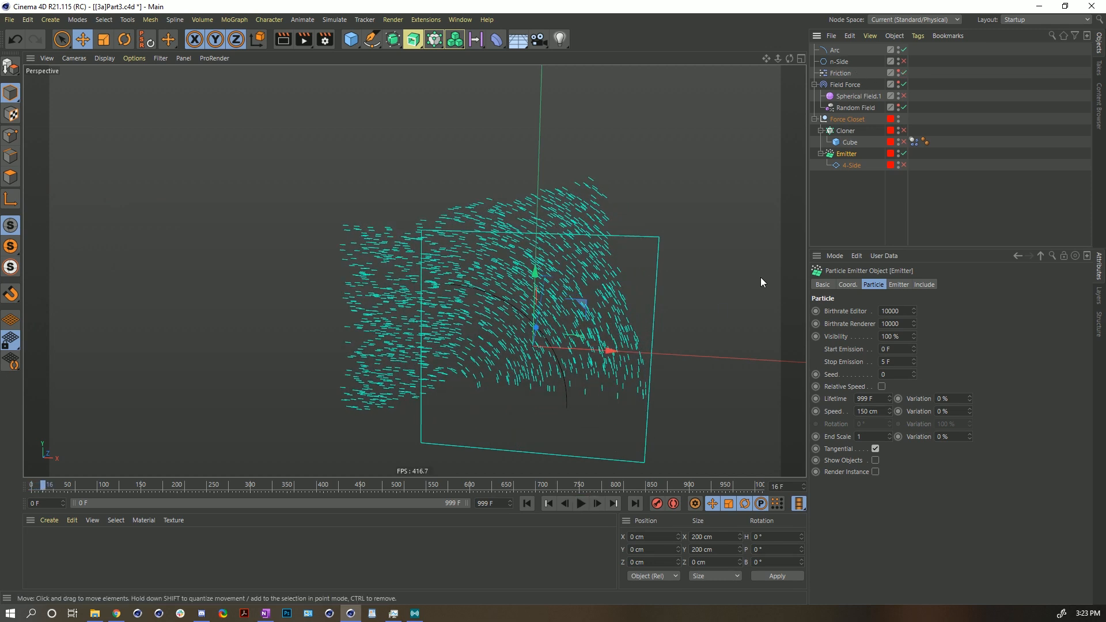
{"action": "left_click", "coordinate": [526, 503]}
{"action": "left_click", "coordinate": [581, 504]}
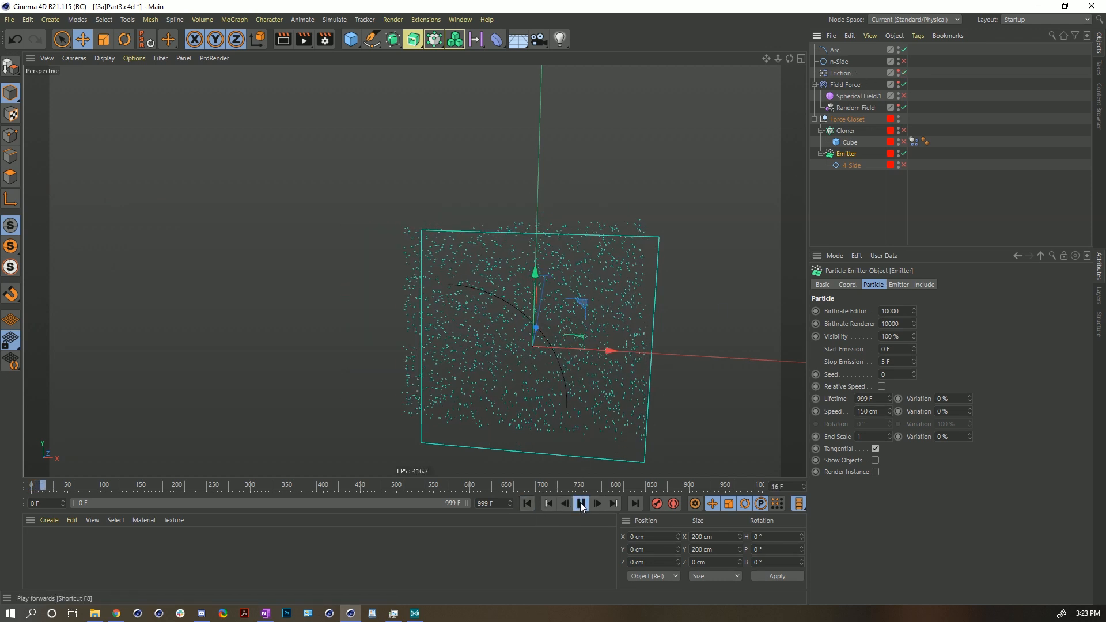
- Select the Friction object and replay the simulation
{"action": "left_click", "coordinate": [825, 73]}
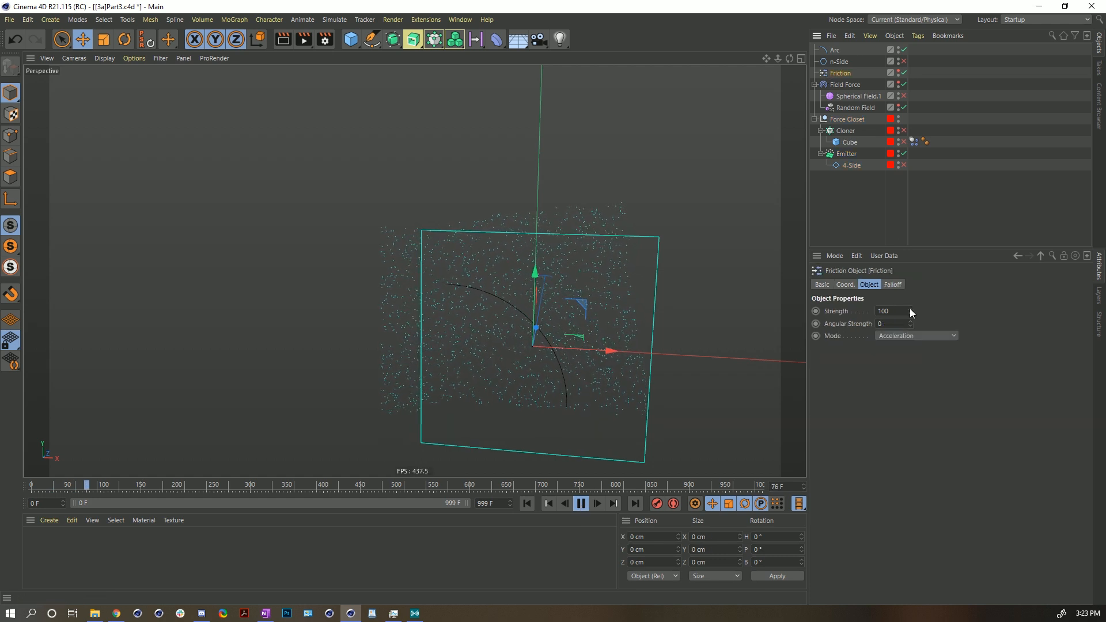
{"action": "left_click", "coordinate": [527, 504]}
{"action": "left_click", "coordinate": [582, 506]}
{"action": "left_click", "coordinate": [530, 502]}
- Set the Field Force's Velocity Type back to Add to Velocity and reset its Strength to 5
{"action": "left_click", "coordinate": [870, 84]}
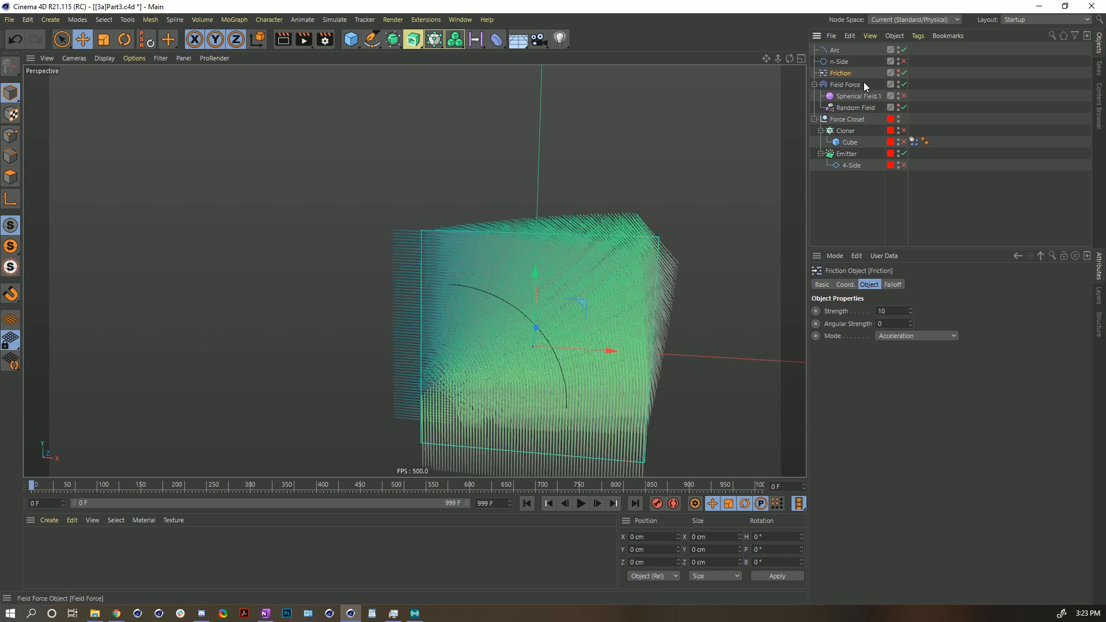
{"action": "left_click", "coordinate": [896, 312]}
{"action": "left_click", "coordinate": [901, 336]}
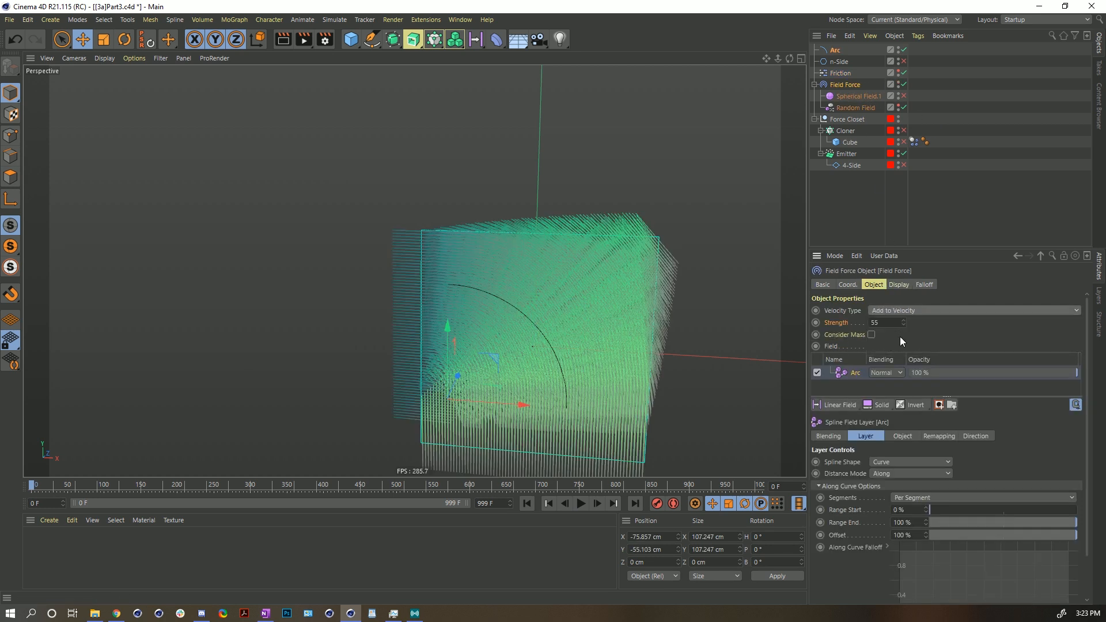
{"action": "right_click", "coordinate": [904, 323]}
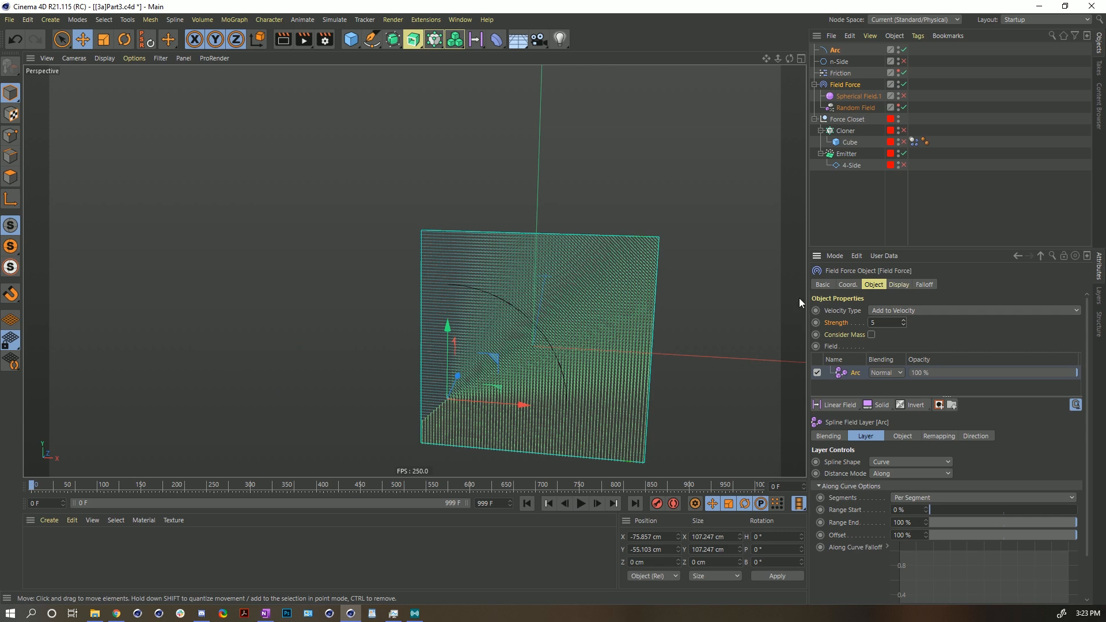
- Shrink the Arc spline's radius to about 43 cm by its handle in the viewport
{"action": "middle_click_drag", "start_coordinate": [502, 367], "coordinate": [485, 352], "text": "alt"}
{"action": "right_click_drag", "start_coordinate": [485, 355], "coordinate": [513, 267], "text": "alt"}
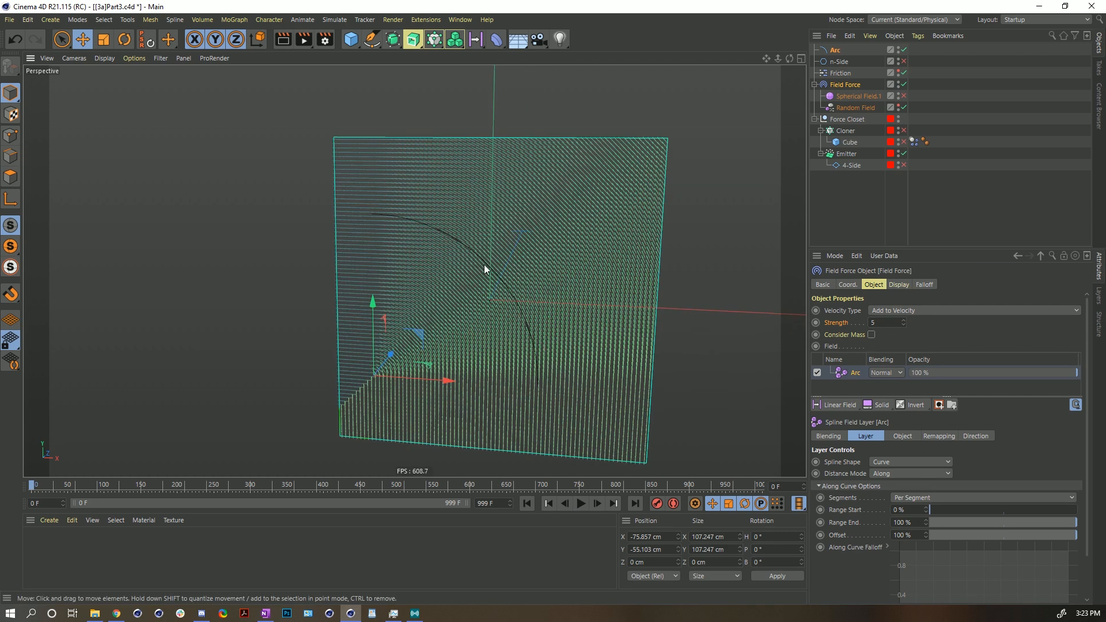
{"action": "left_click", "coordinate": [836, 50]}
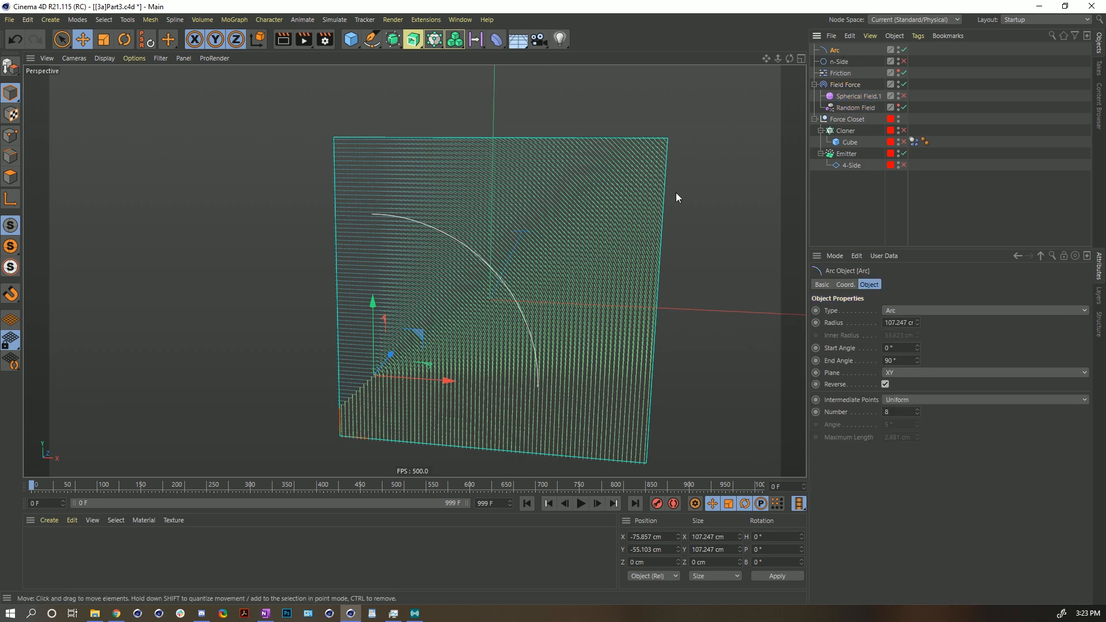
{"action": "left_click_drag", "start_coordinate": [501, 302], "coordinate": [622, 272], "text": "alt"}
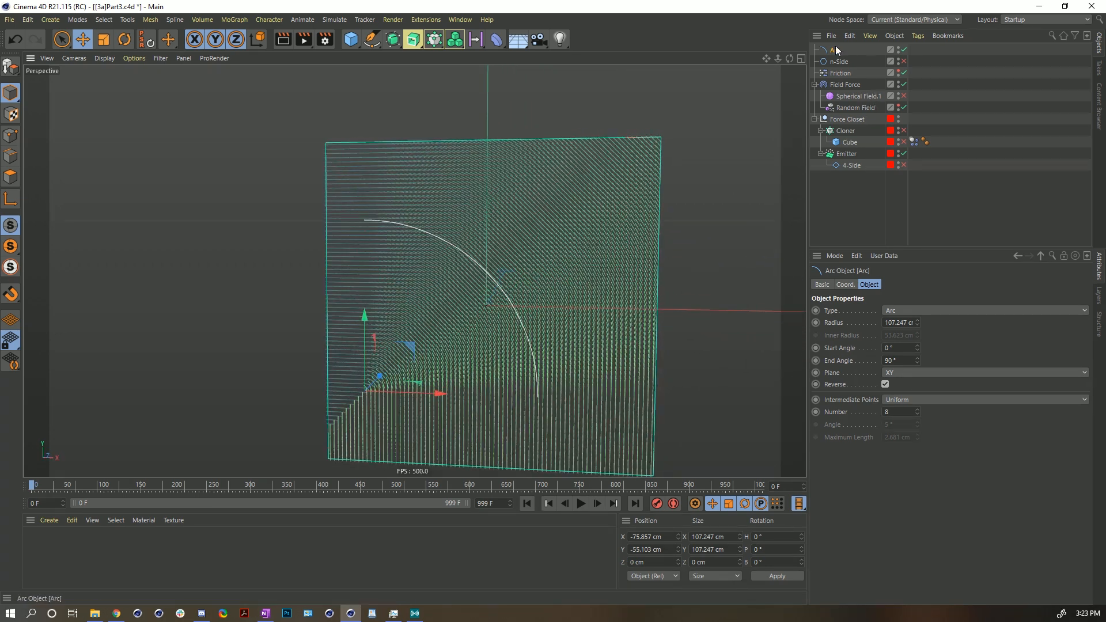
{"action": "key", "text": "e"}
{"action": "left_click_drag", "start_coordinate": [487, 274], "coordinate": [515, 249]}
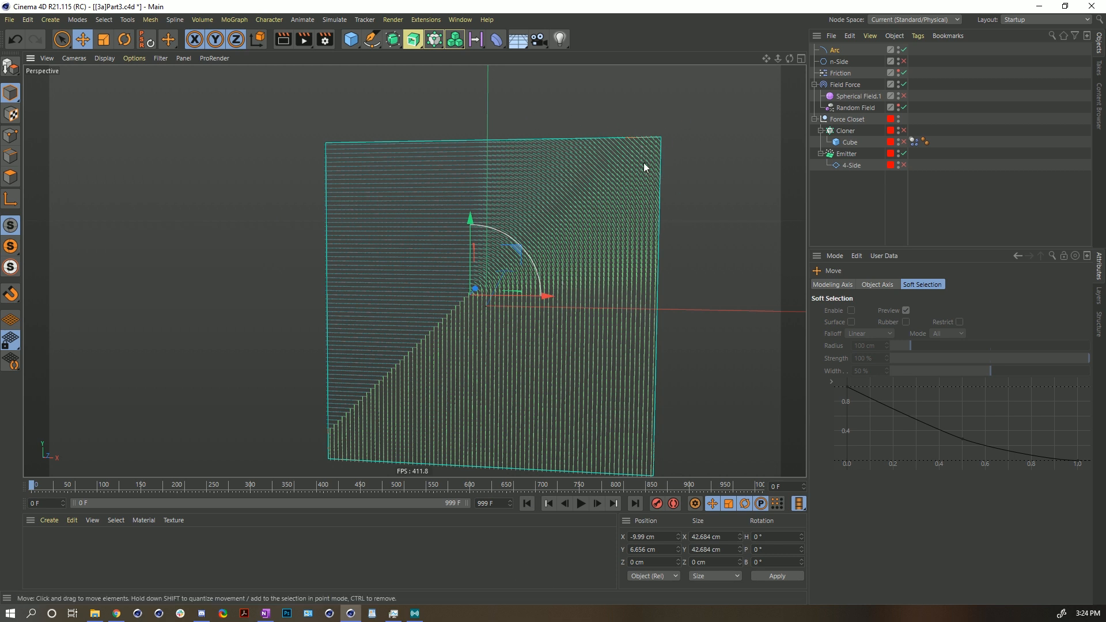
{"action": "key", "text": "ctrl+a"}
{"action": "right_click_drag", "start_coordinate": [514, 239], "coordinate": [217, 350], "text": "alt"}
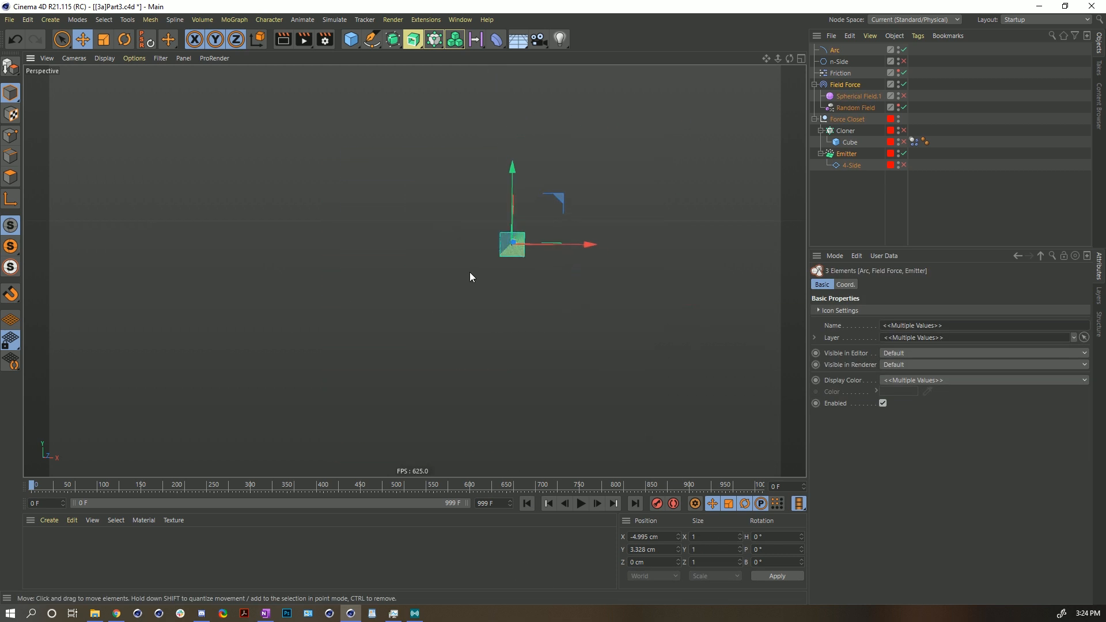
{"action": "right_click_drag", "start_coordinate": [534, 233], "coordinate": [668, 207], "text": "alt"}
{"action": "middle_click_drag", "start_coordinate": [462, 259], "coordinate": [483, 236], "text": "alt"}
{"action": "right_click_drag", "start_coordinate": [483, 236], "coordinate": [510, 228], "text": "alt"}
{"action": "left_click", "coordinate": [839, 85]}
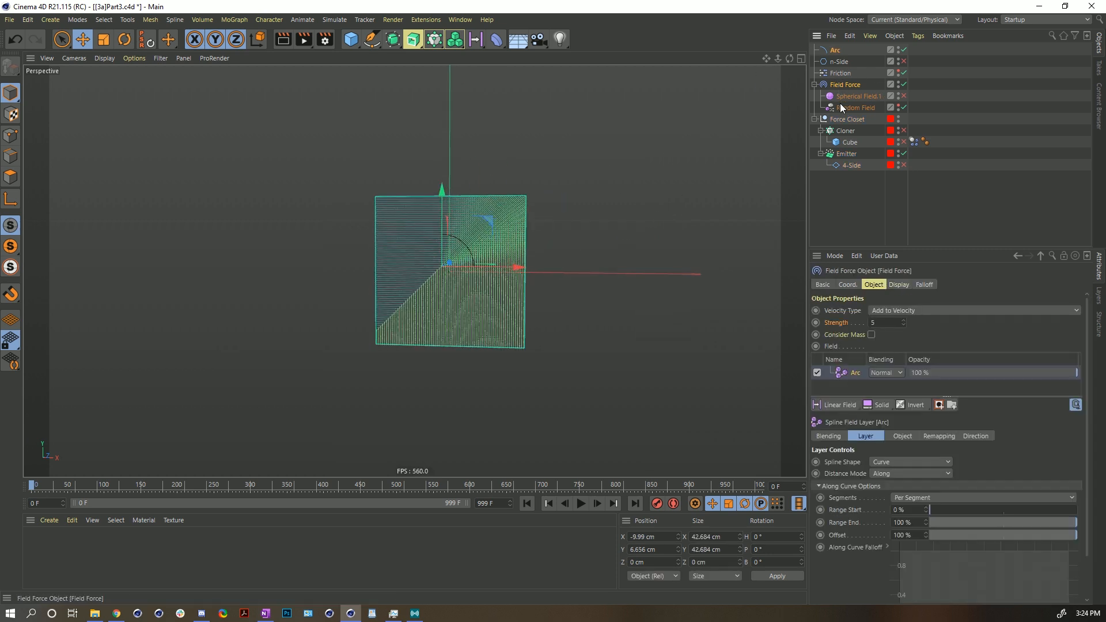
{"action": "left_click", "coordinate": [899, 285]}
{"action": "left_click_drag", "start_coordinate": [977, 320], "coordinate": [976, 257]}
{"action": "key", "text": "ctrl+z"}
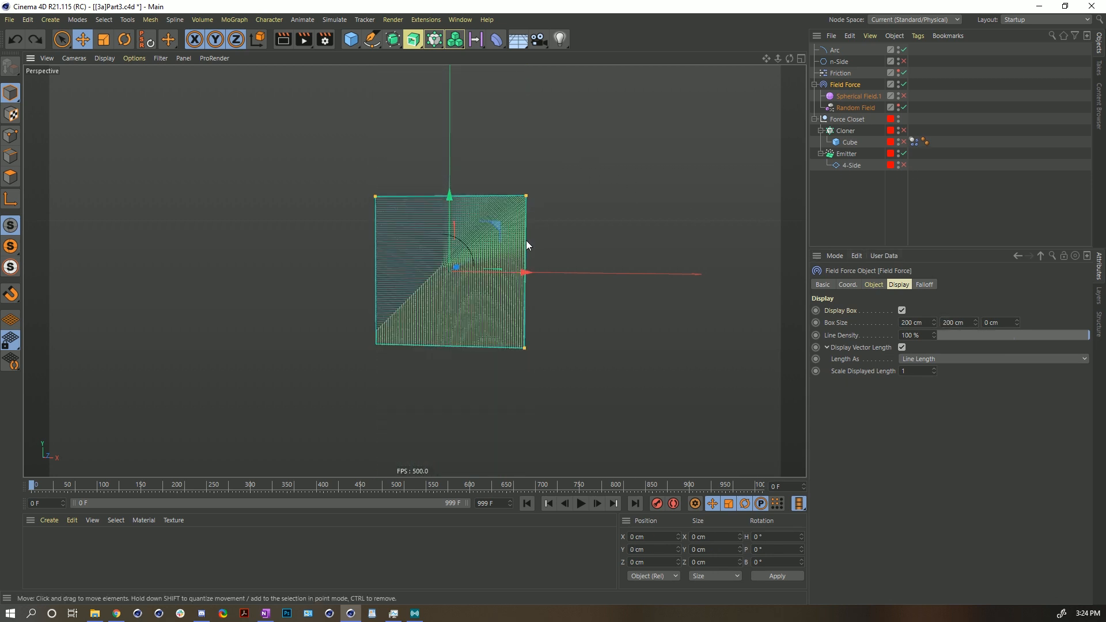
- Set the Arc field layer's Distance Mode to Radius in the Field Force
{"action": "scroll", "coordinate": [476, 250], "scroll_direction": "up", "scroll_amount": 5}
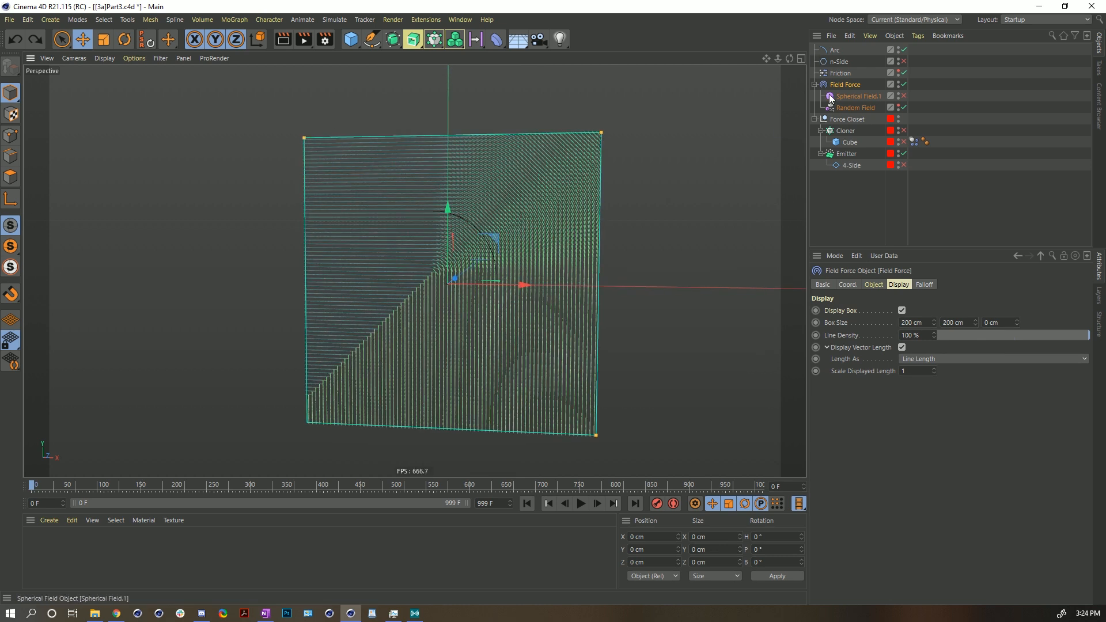
{"action": "left_click", "coordinate": [838, 50]}
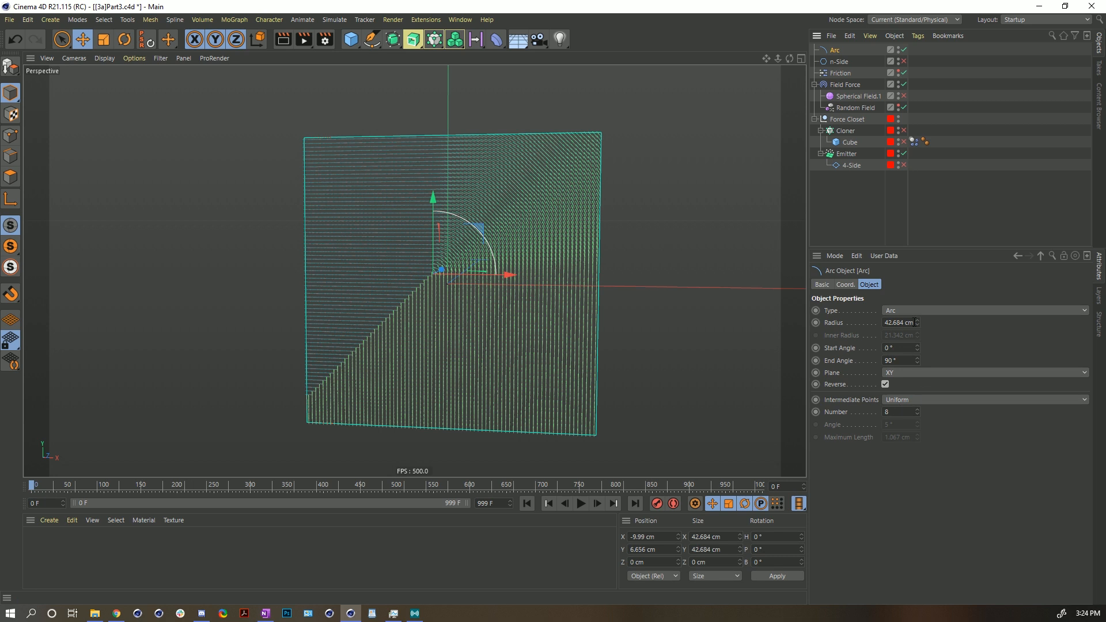
{"action": "left_click", "coordinate": [843, 85]}
{"action": "left_click", "coordinate": [873, 284]}
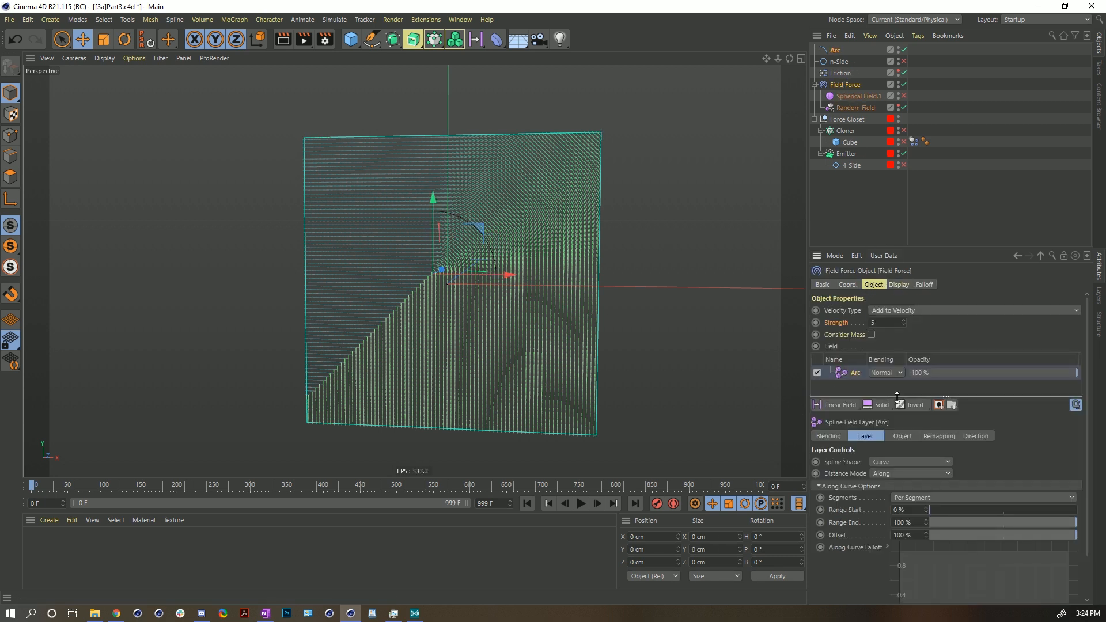
{"action": "left_click_drag", "start_coordinate": [890, 397], "coordinate": [890, 452]}
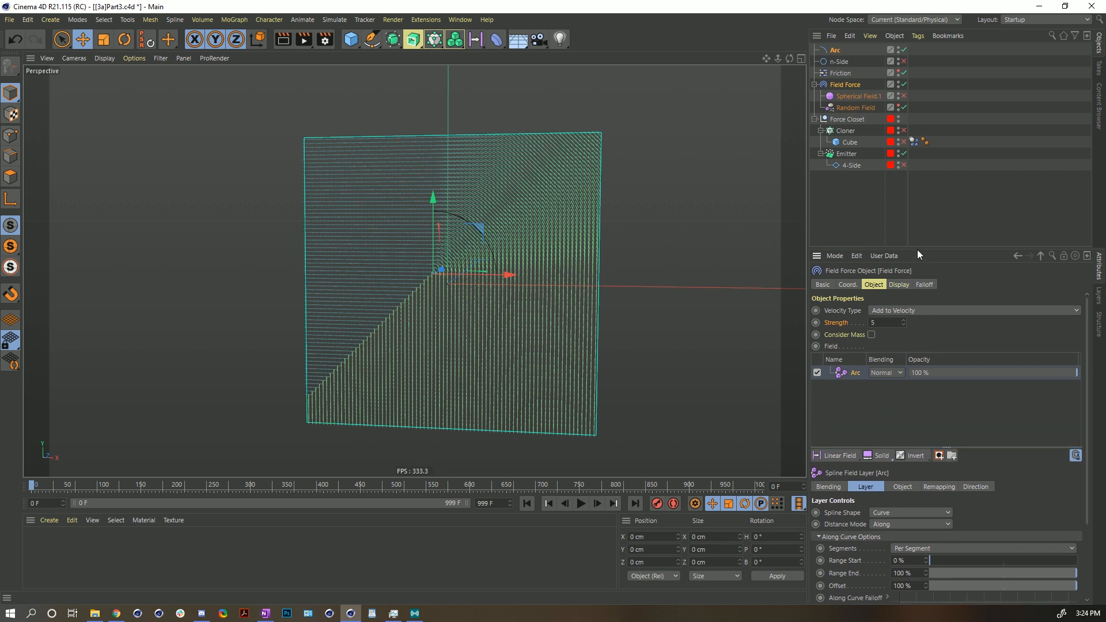
{"action": "left_click_drag", "start_coordinate": [917, 247], "coordinate": [909, 198]}
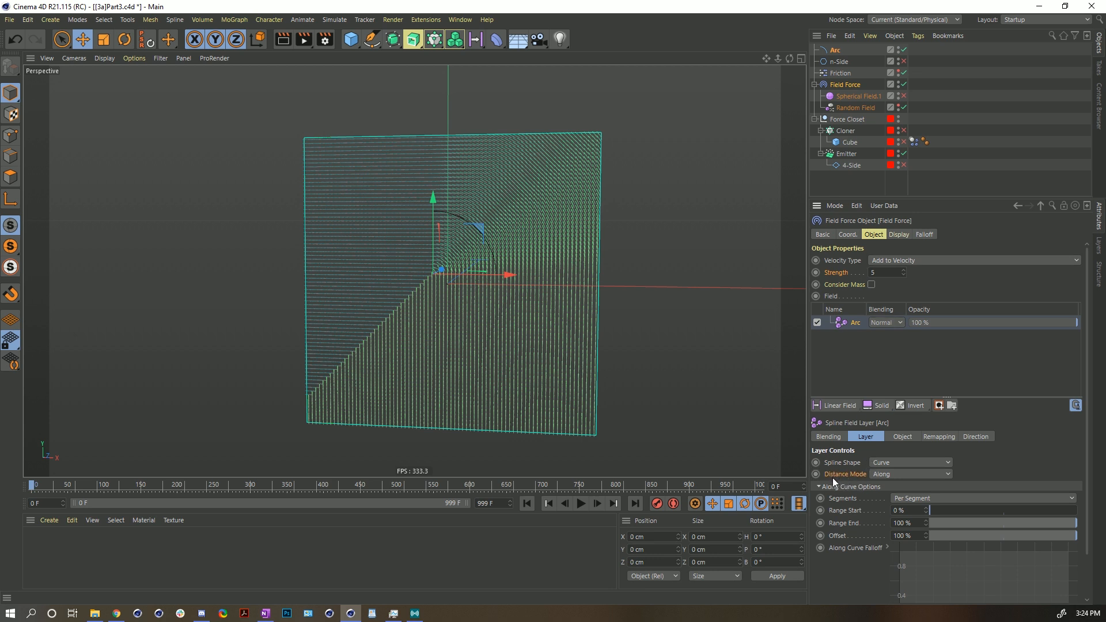
{"action": "left_click", "coordinate": [889, 474]}
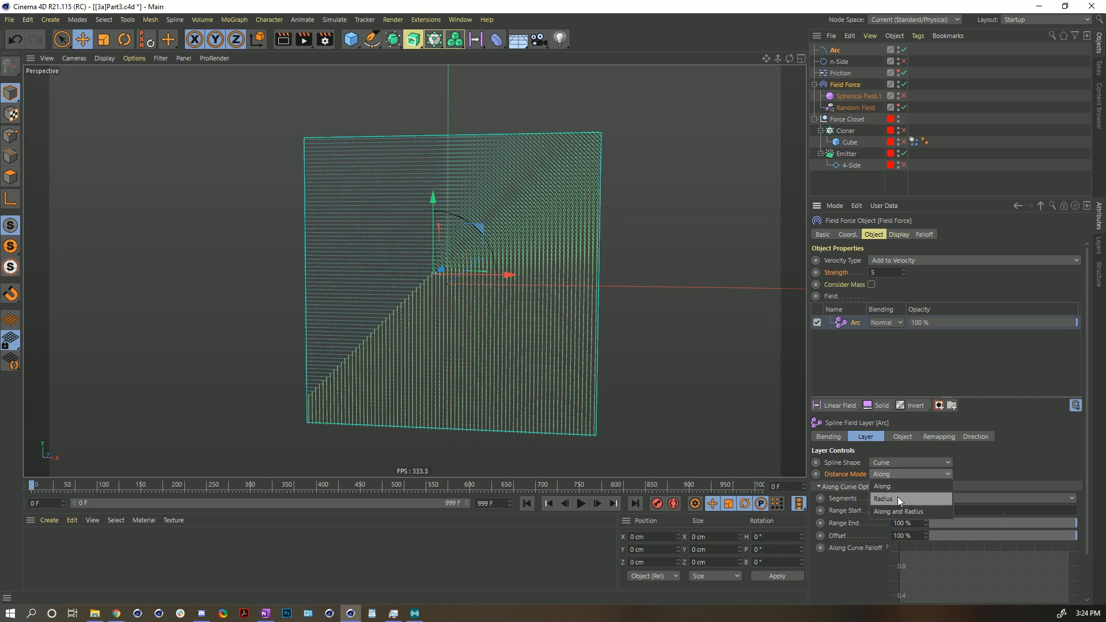
{"action": "left_click", "coordinate": [897, 498]}
- Scale the Arc up to about 80 cm, move it toward the lower left, and play the simulation
{"action": "scroll", "coordinate": [484, 258], "scroll_direction": "up", "scroll_amount": 3}
{"action": "key", "text": "t"}
{"action": "left_click_drag", "start_coordinate": [419, 365], "coordinate": [775, 239]}
{"action": "key", "text": "e"}
{"action": "left_click_drag", "start_coordinate": [456, 242], "coordinate": [401, 323]}
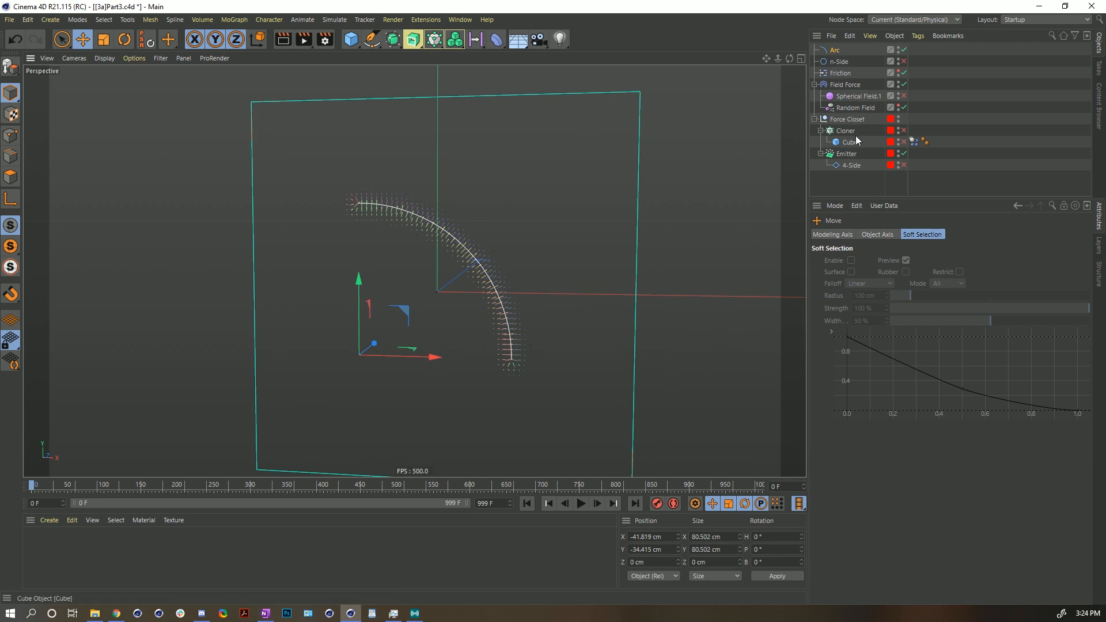
{"action": "left_click_drag", "start_coordinate": [441, 281], "coordinate": [452, 287], "text": "alt"}
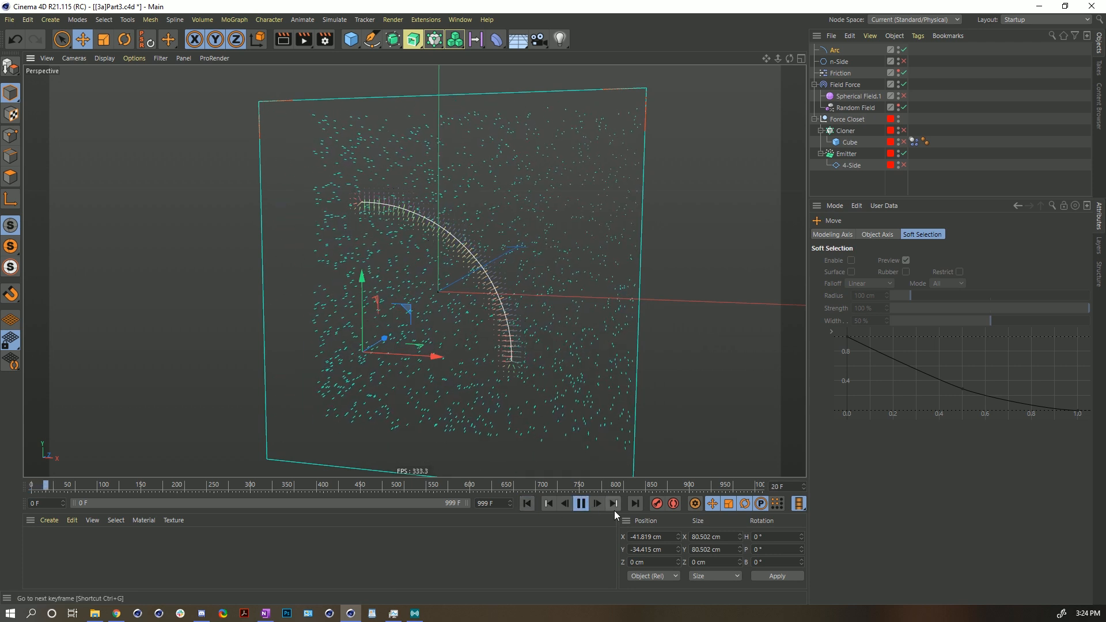
{"action": "left_click", "coordinate": [581, 504]}
- Set the Emitter's particle Speed to 0 cm and replay the simulation
{"action": "left_click", "coordinate": [846, 154]}
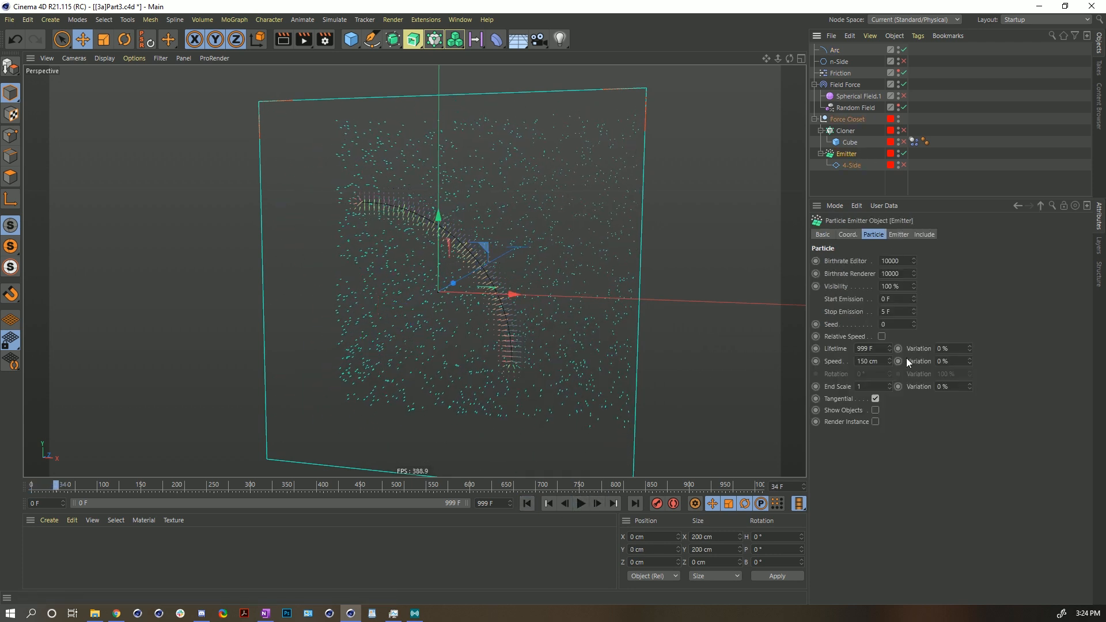
{"action": "left_click_drag", "start_coordinate": [887, 365], "coordinate": [801, 385]}
{"action": "type", "text": "0"}
{"action": "key", "text": "Return"}
{"action": "left_click", "coordinate": [528, 502]}
{"action": "left_click", "coordinate": [577, 506]}
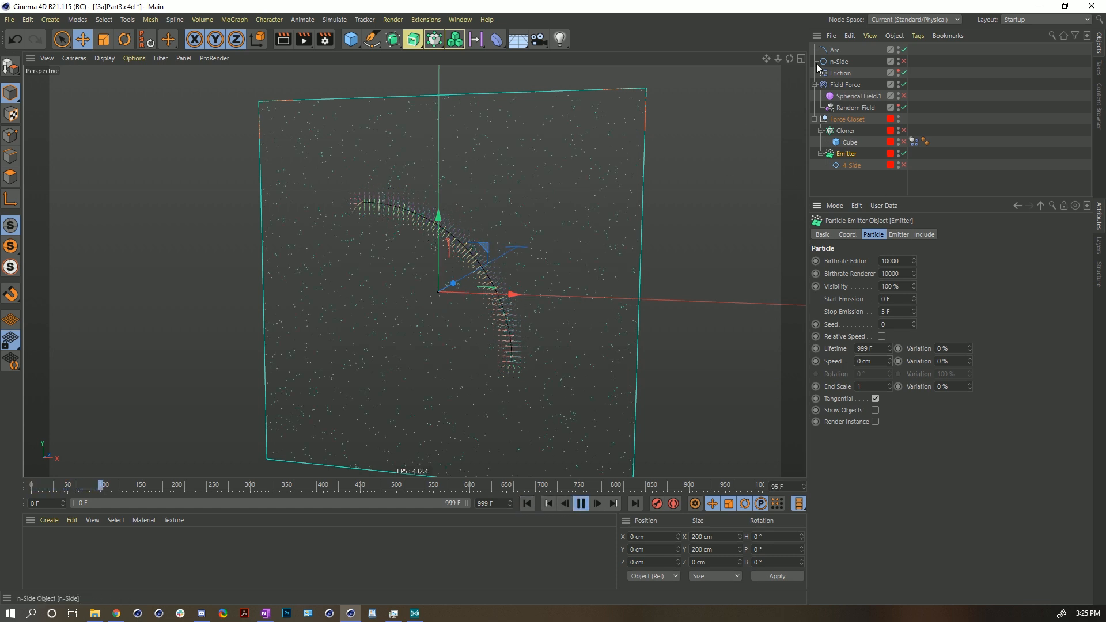
- Select the Field Force and set the Arc field layer's Radius to 32 cm
{"action": "left_click", "coordinate": [841, 85]}
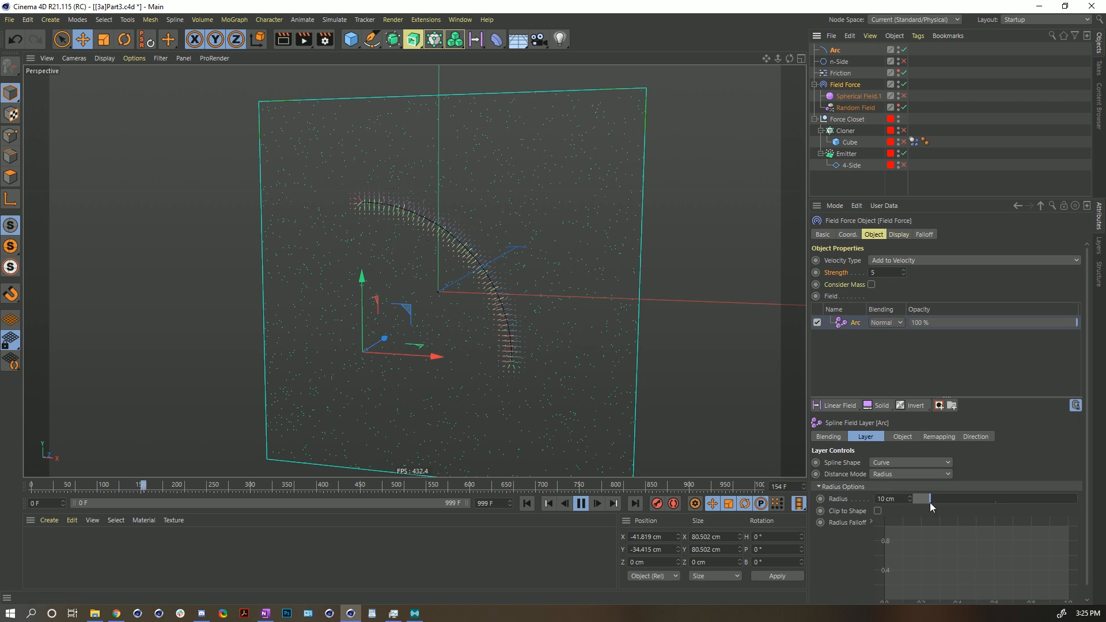
{"action": "left_click_drag", "start_coordinate": [935, 500], "coordinate": [965, 494]}
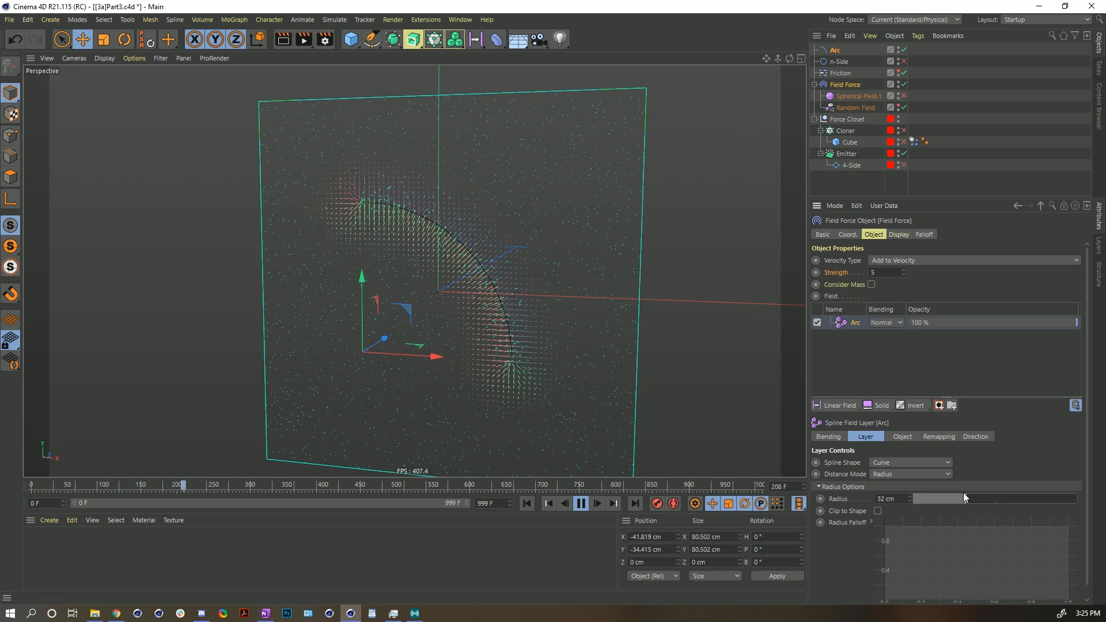
- Try toggling Invert Direction on the Arc layer's direction settings
{"action": "left_click", "coordinate": [975, 437]}
{"action": "left_click", "coordinate": [878, 498]}
{"action": "left_click", "coordinate": [878, 499]}
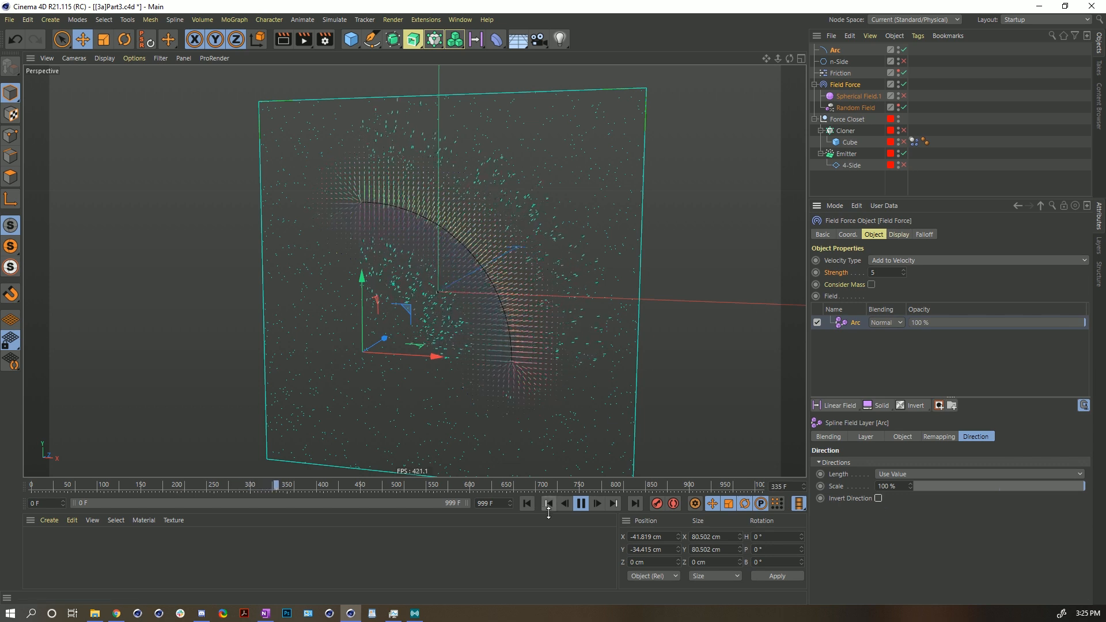
- Try raising the Arc layer's remapping Inner Offset to 100 %, rewind, and lower it again
{"action": "left_click", "coordinate": [946, 439]}
{"action": "left_click_drag", "start_coordinate": [910, 545], "coordinate": [1038, 544]}
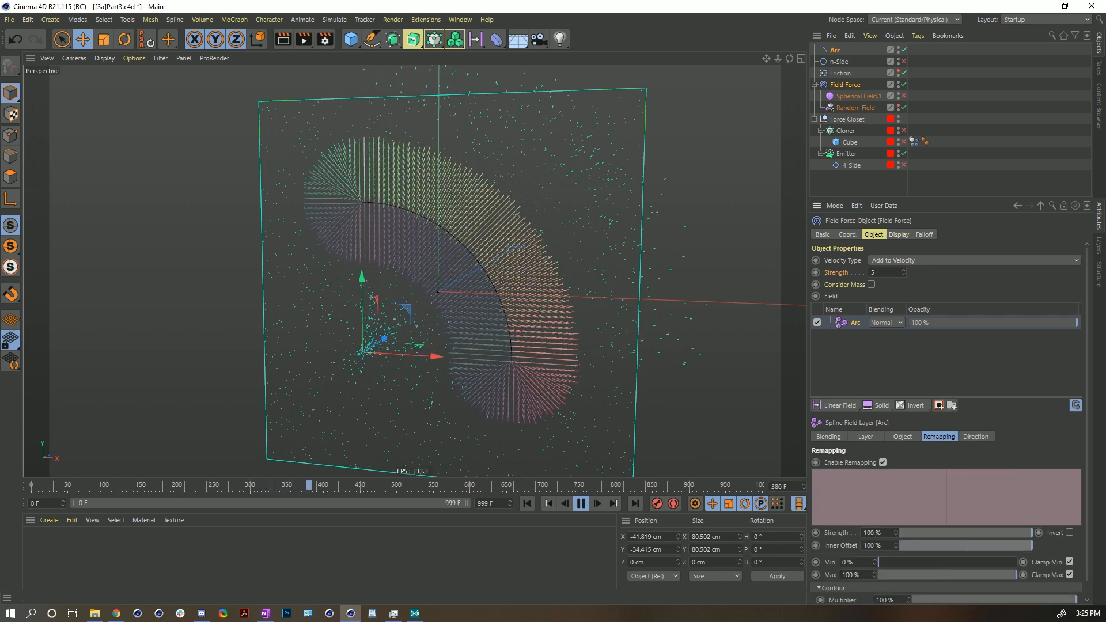
{"action": "left_click", "coordinate": [524, 503]}
{"action": "left_click_drag", "start_coordinate": [922, 546], "coordinate": [900, 546]}
- Enable Invert Direction on the Arc field layer, play the simulation and rewind to the start
{"action": "left_click", "coordinate": [977, 437]}
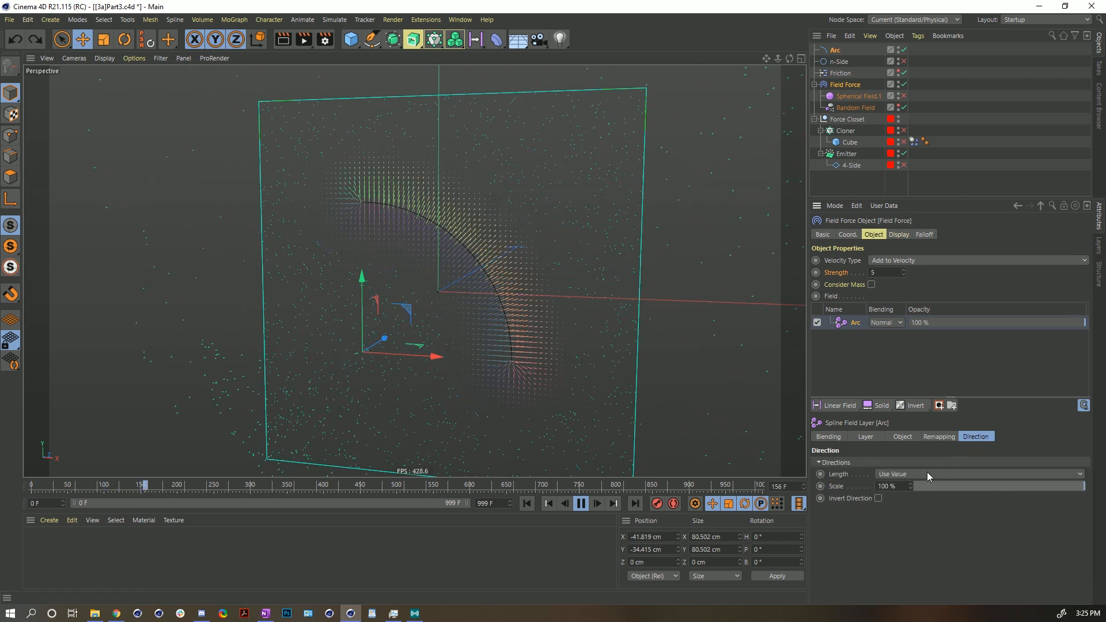
{"action": "left_click", "coordinate": [878, 499]}
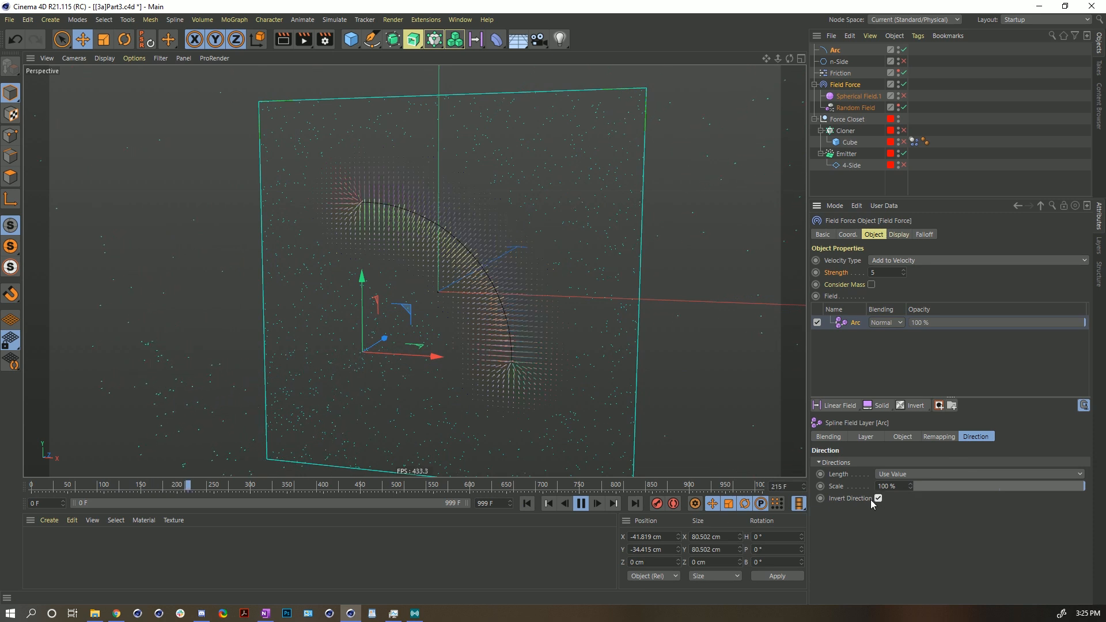
{"action": "left_click", "coordinate": [581, 504]}
{"action": "left_click", "coordinate": [526, 504]}
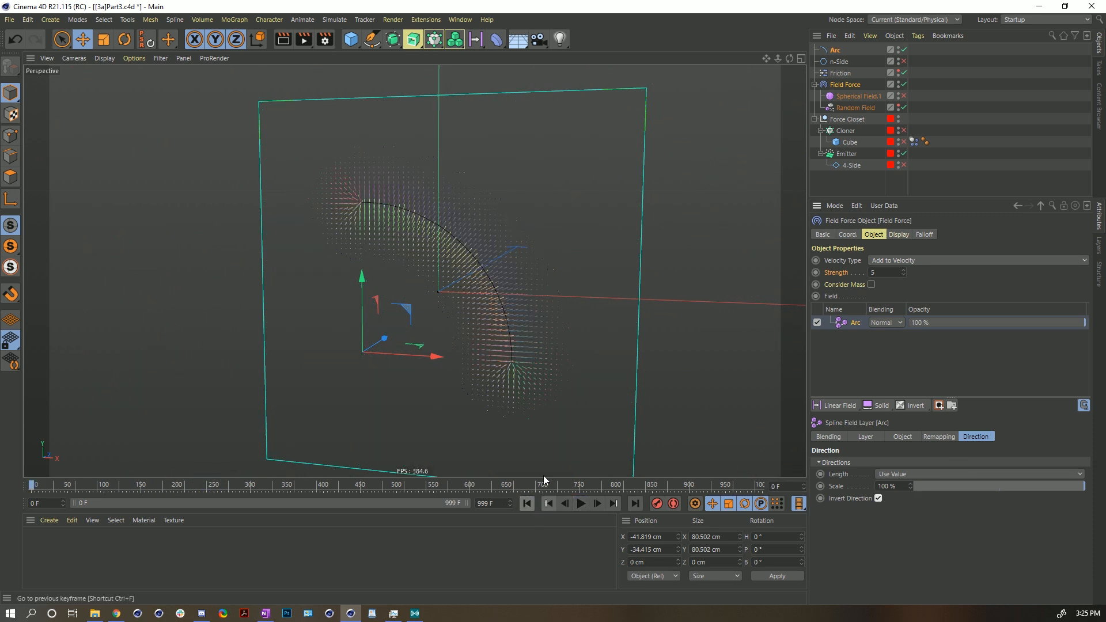
- Try extending the Field Force display box depth to about 253 cm and orbit around to inspect it
{"action": "left_click", "coordinate": [899, 235]}
{"action": "left_click_drag", "start_coordinate": [583, 304], "coordinate": [398, 304], "text": "alt"}
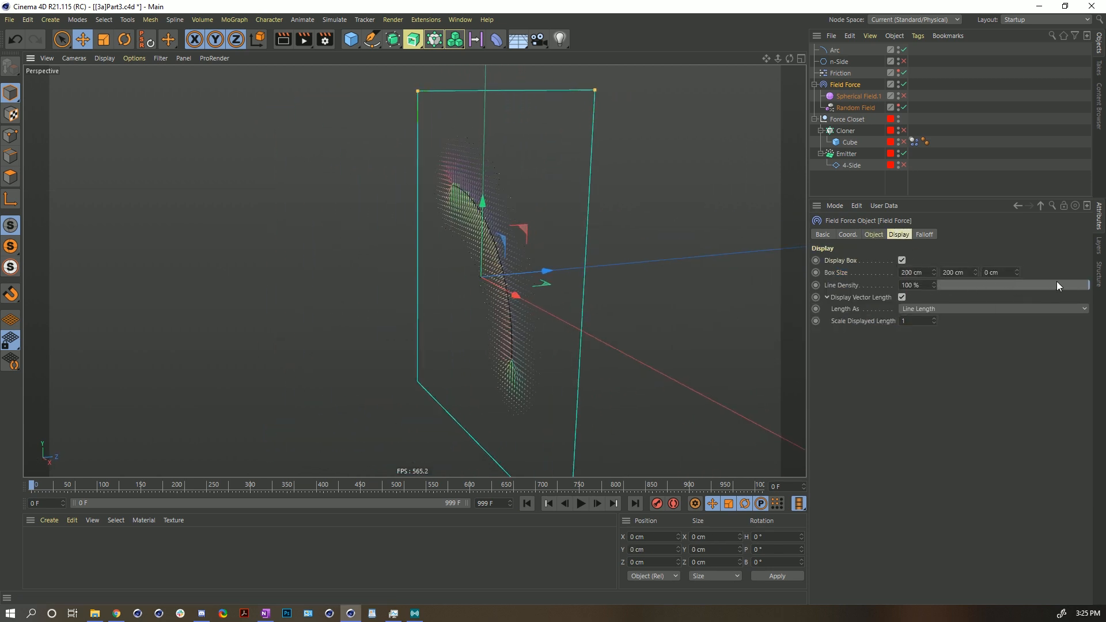
{"action": "left_click_drag", "start_coordinate": [518, 277], "coordinate": [277, 165], "text": "alt"}
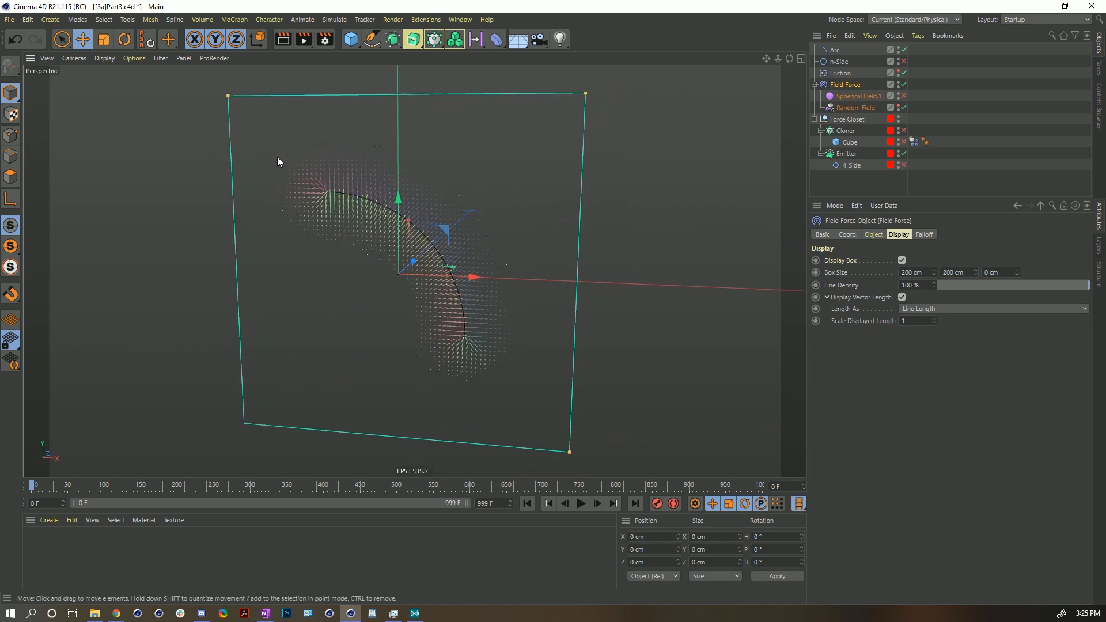
{"action": "left_click_drag", "start_coordinate": [1016, 272], "coordinate": [1016, 196]}
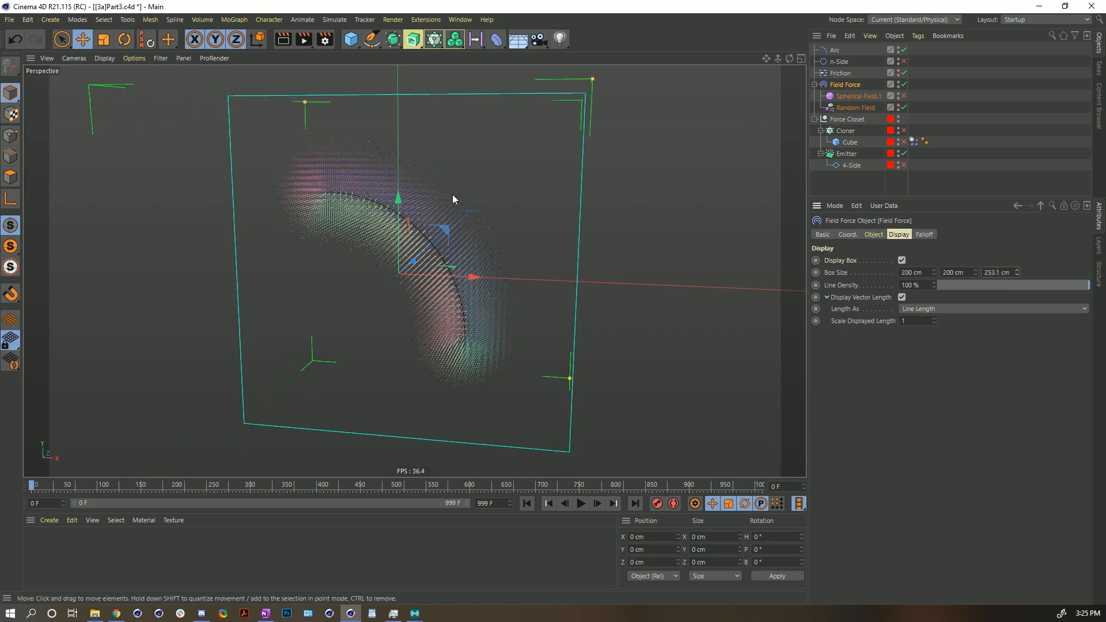
{"action": "left_click_drag", "start_coordinate": [408, 237], "coordinate": [529, 165], "text": "alt"}
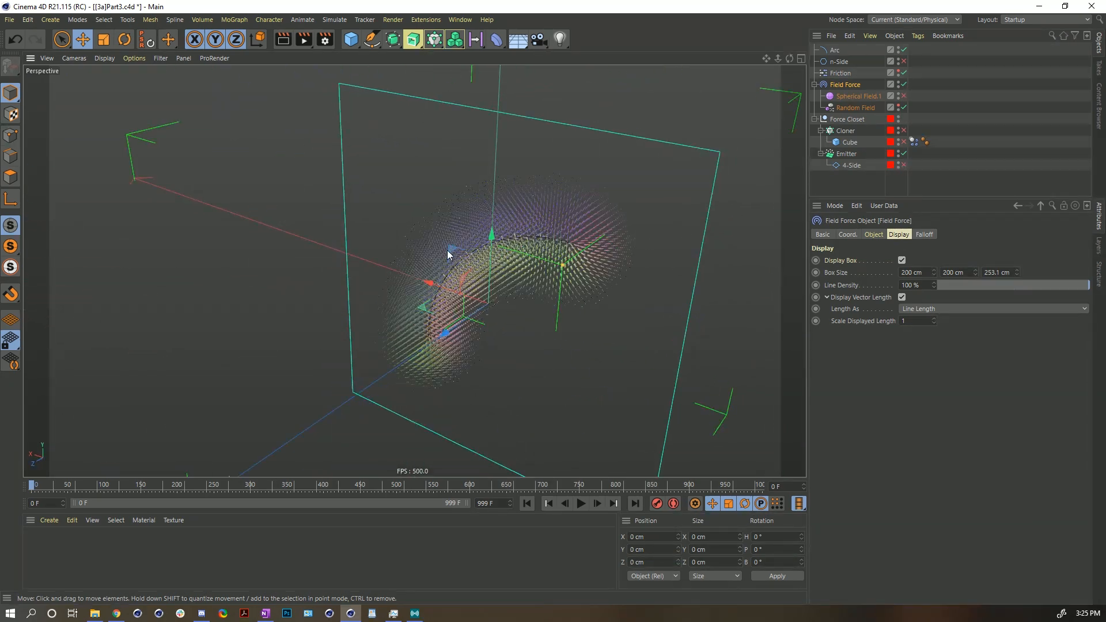
{"action": "left_click_drag", "start_coordinate": [475, 213], "coordinate": [425, 211], "text": "alt"}
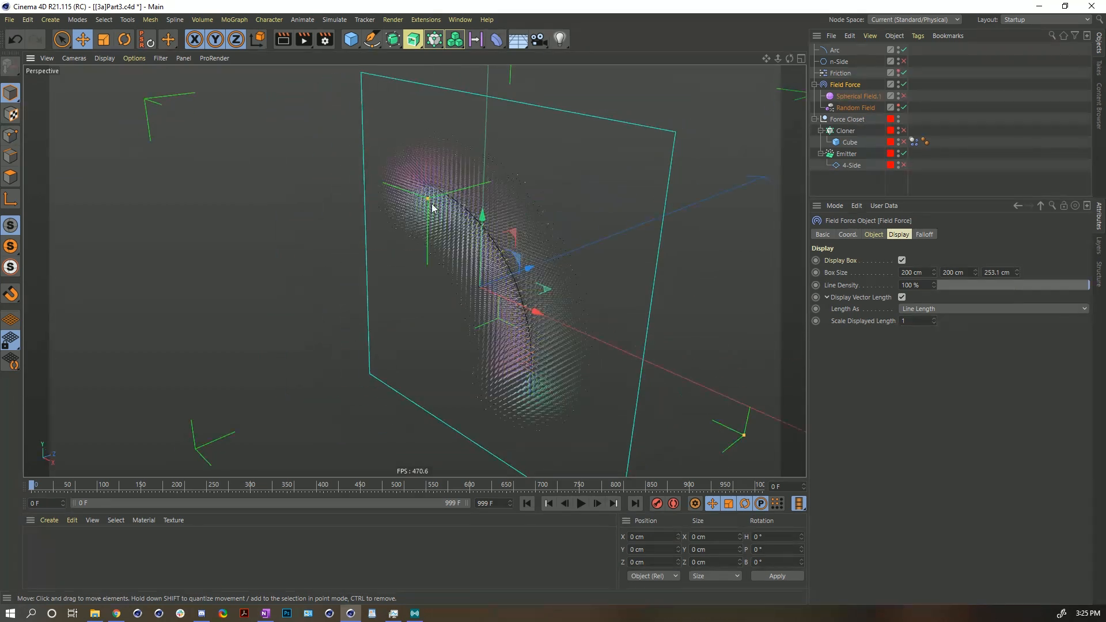
{"action": "left_click_drag", "start_coordinate": [490, 193], "coordinate": [466, 254], "text": "alt"}
- Set the Field Force display box depth back to 0 cm and return to the front view
{"action": "double_click", "coordinate": [1009, 273]}
{"action": "type", "text": "0"}
{"action": "key", "text": "Return"}
{"action": "left_click_drag", "start_coordinate": [511, 321], "coordinate": [501, 276], "text": "alt"}
{"action": "right_click_drag", "start_coordinate": [503, 277], "coordinate": [539, 262], "text": "alt"}
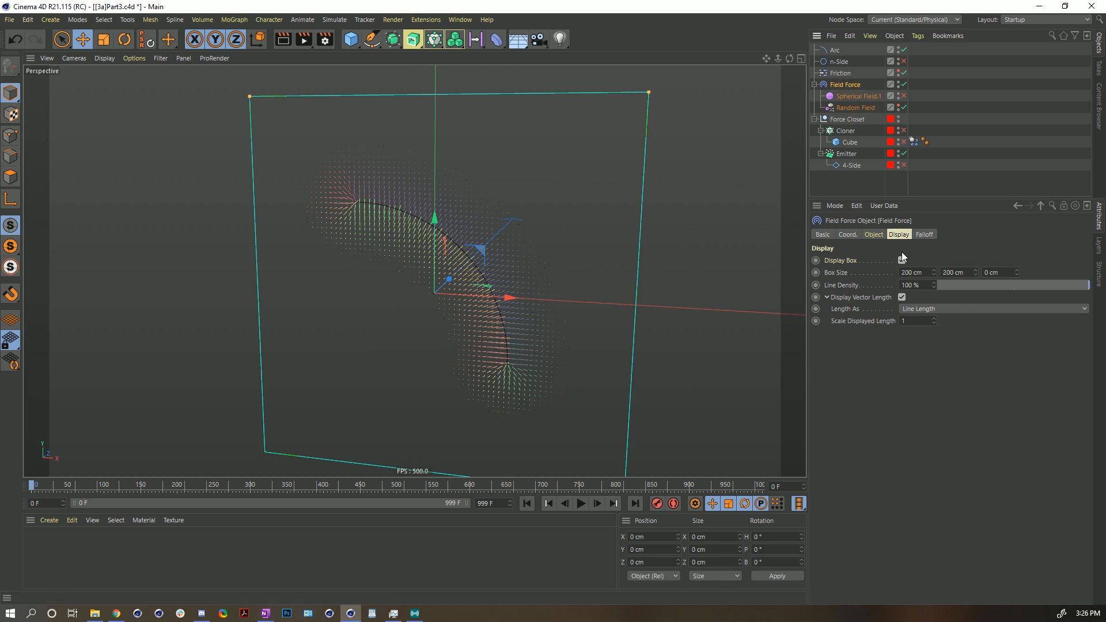
- Set the Arc field layer's Distance Mode to Along and Radius
{"action": "left_click", "coordinate": [873, 235]}
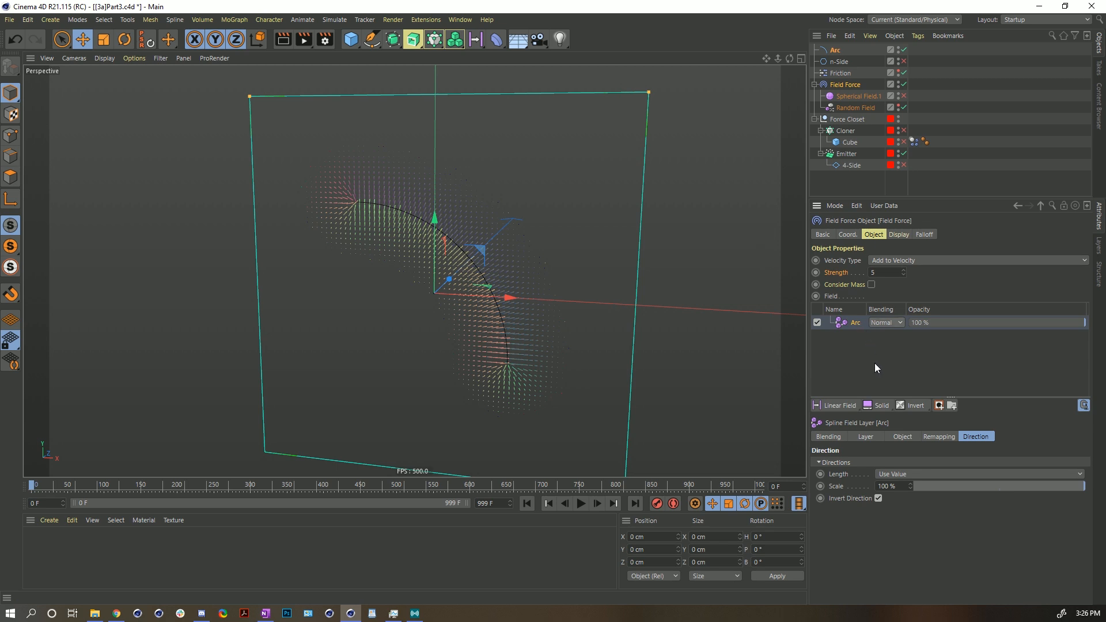
{"action": "left_click", "coordinate": [868, 436]}
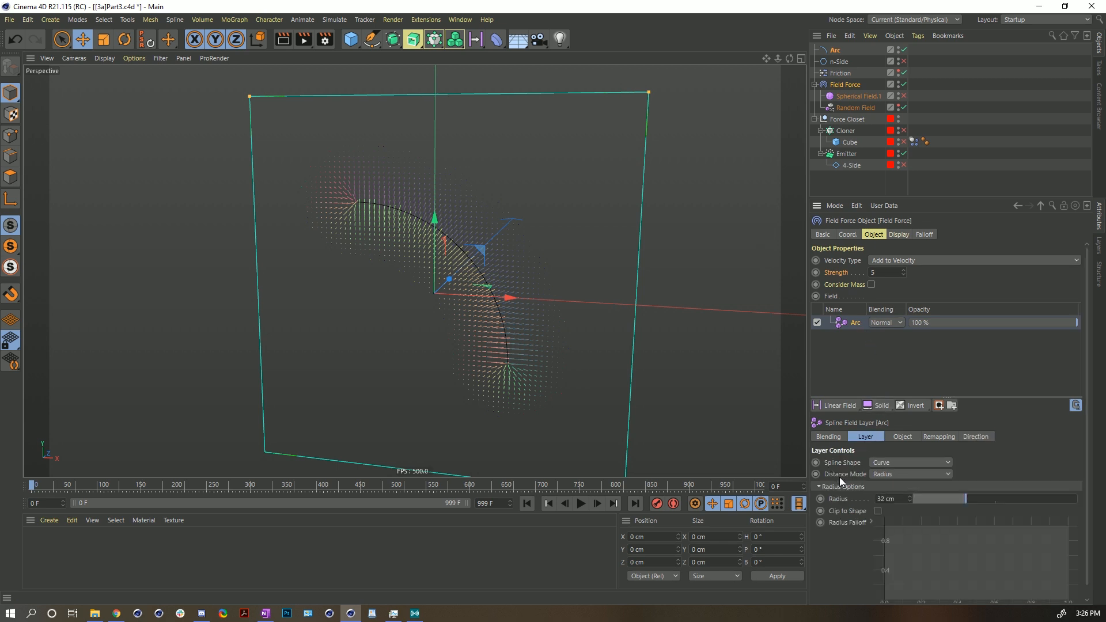
{"action": "left_click", "coordinate": [880, 475]}
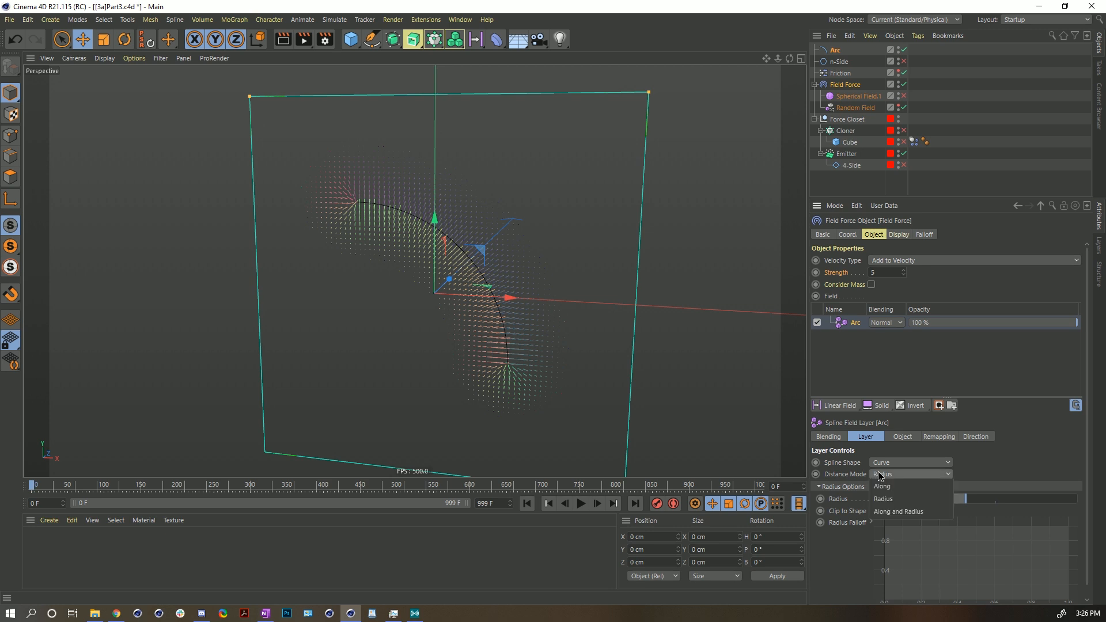
{"action": "left_click", "coordinate": [894, 513]}
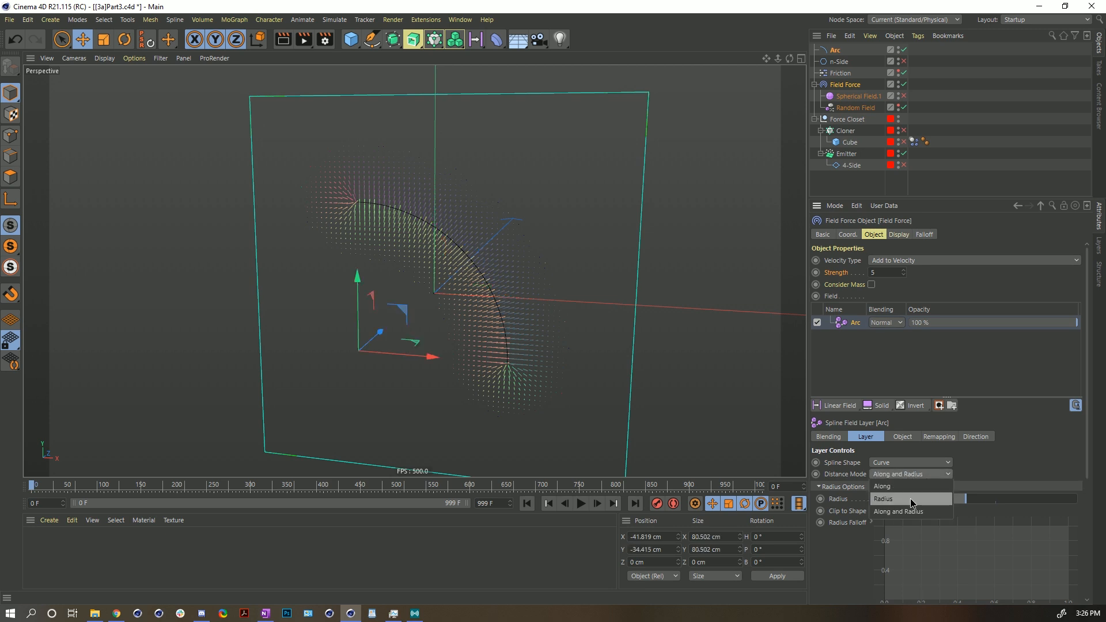
- Review the Along Curve Options and switch the Arc layer's Distance Mode to Along
{"action": "scroll", "coordinate": [852, 476], "scroll_direction": "down", "scroll_amount": 3}
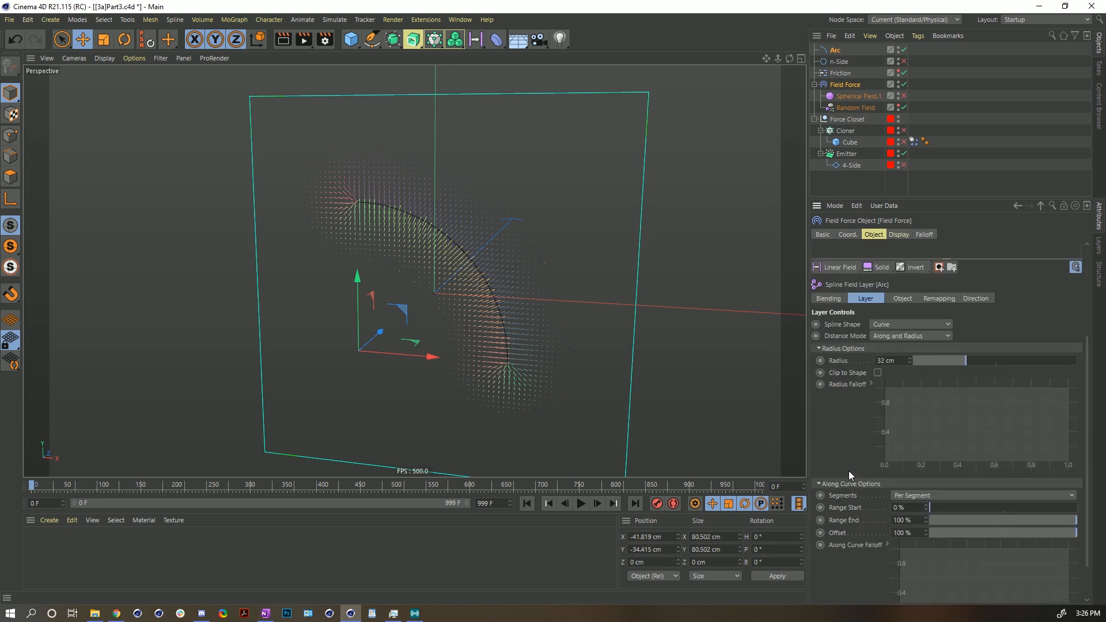
{"action": "scroll", "coordinate": [865, 431], "scroll_direction": "up", "scroll_amount": 2}
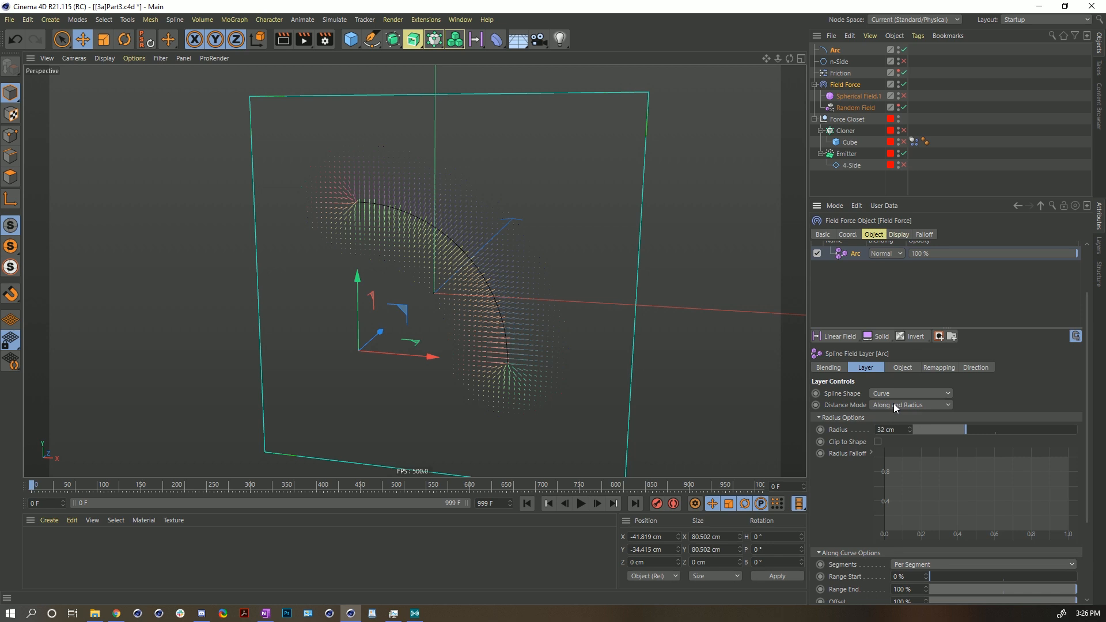
{"action": "scroll", "coordinate": [850, 497], "scroll_direction": "down", "scroll_amount": 2}
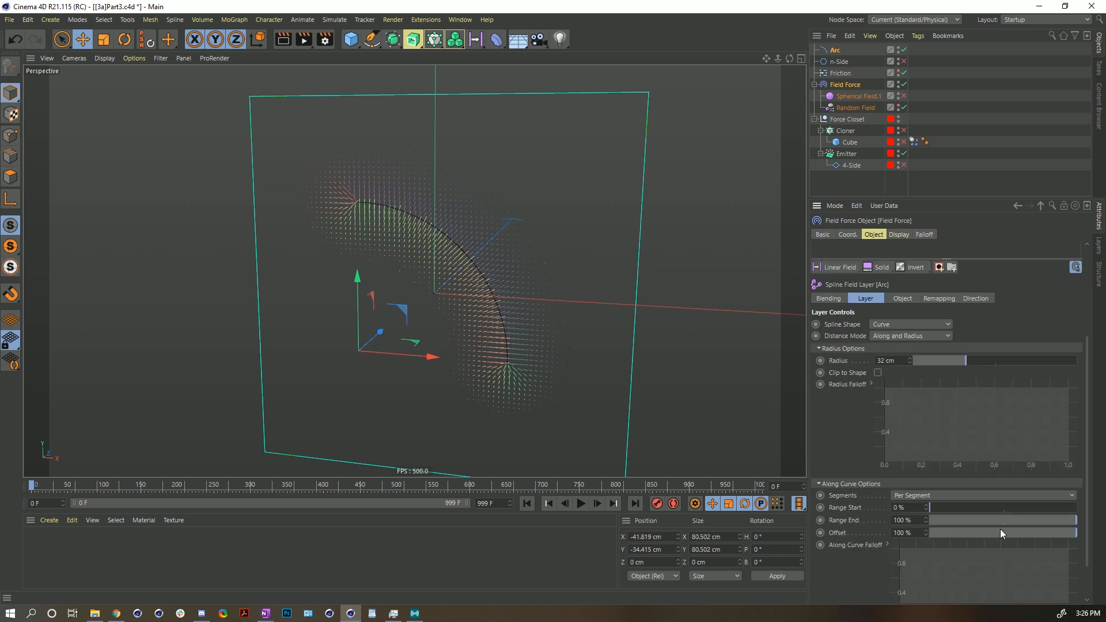
{"action": "left_click_drag", "start_coordinate": [1044, 533], "coordinate": [1079, 535]}
{"action": "scroll", "coordinate": [863, 438], "scroll_direction": "up", "scroll_amount": 2}
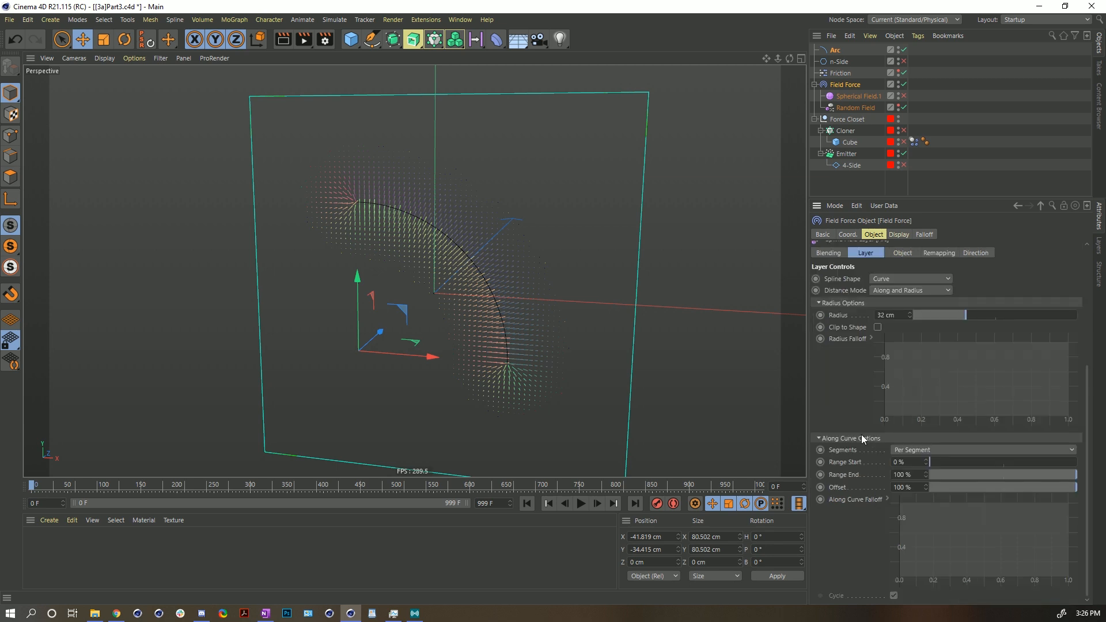
{"action": "left_click", "coordinate": [907, 429]}
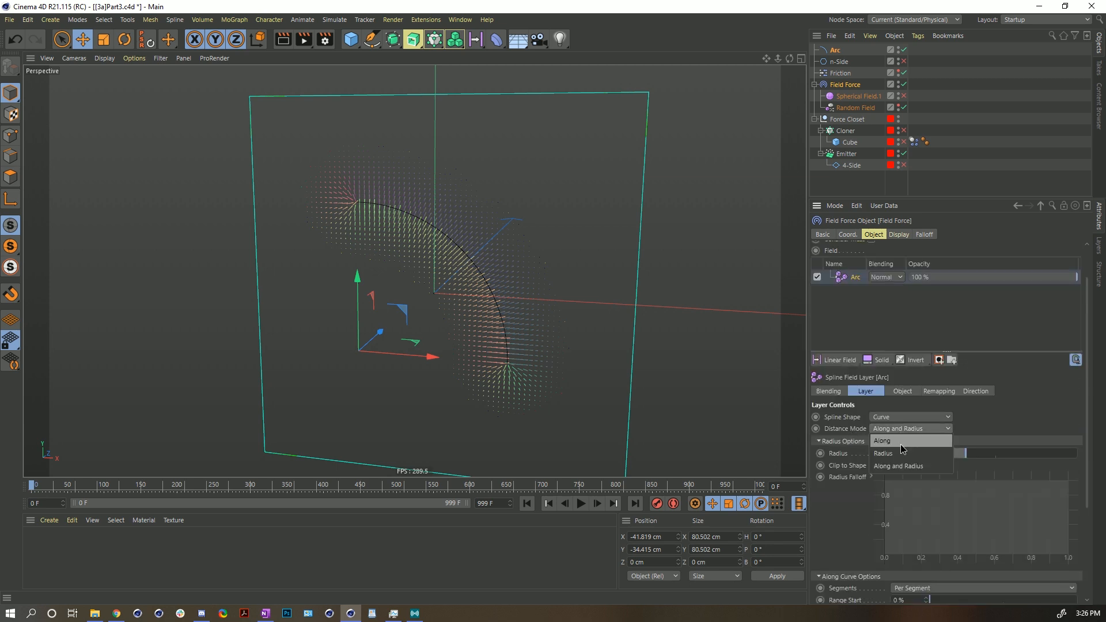
{"action": "left_click", "coordinate": [893, 442]}
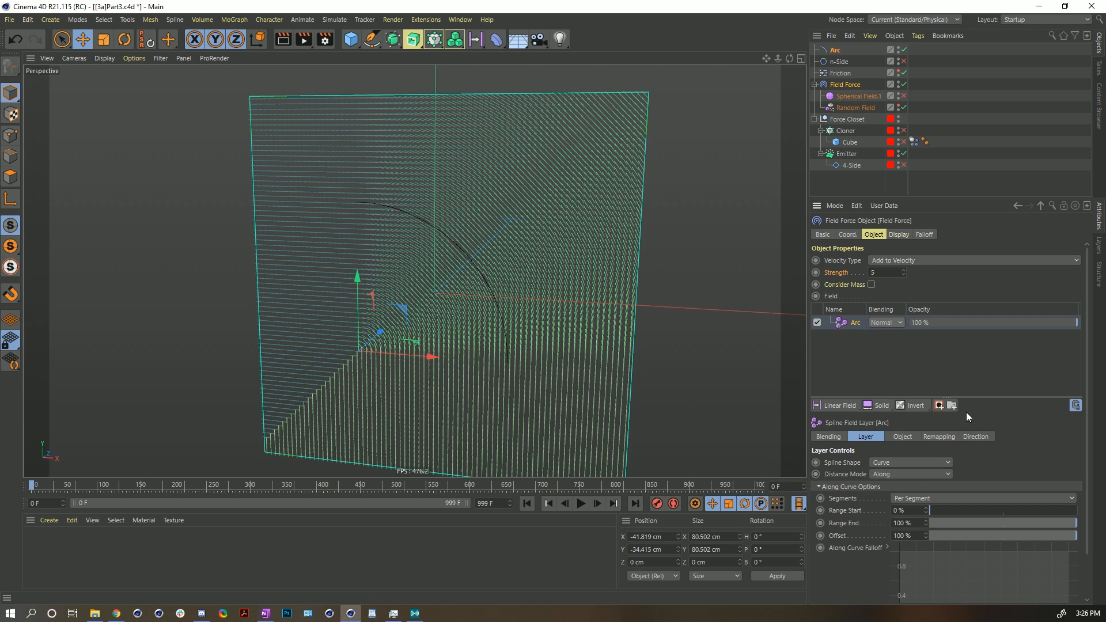
- Add a mask to the Arc field layer and place the Arc spline inside it as a masking field layer
{"action": "left_click", "coordinate": [939, 405]}
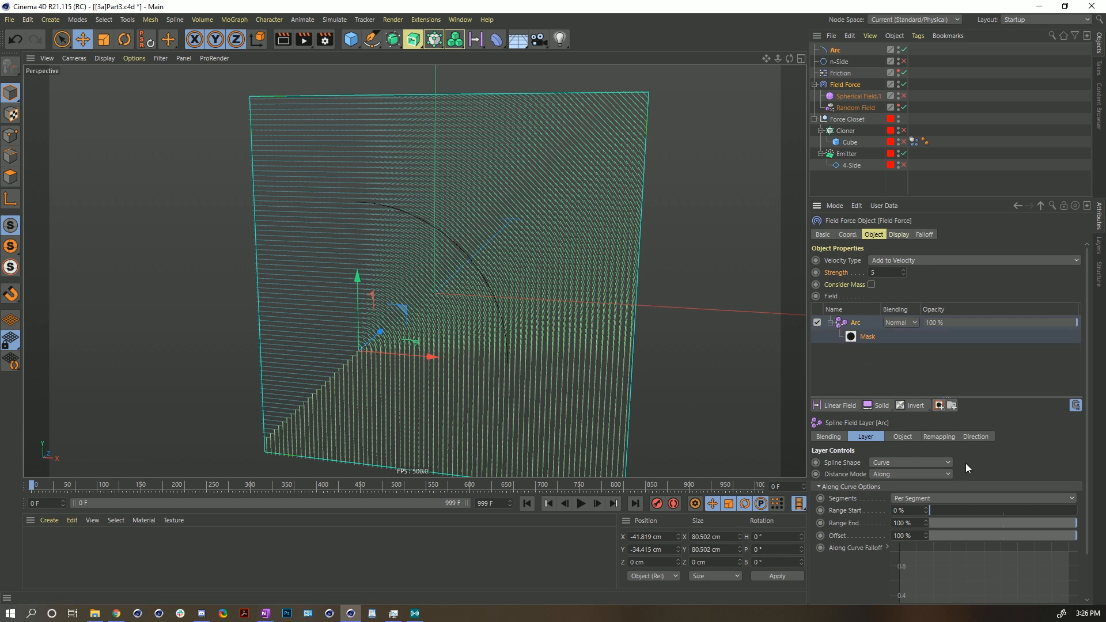
{"action": "left_click", "coordinate": [835, 50]}
{"action": "left_click", "coordinate": [845, 84]}
{"action": "left_click_drag", "start_coordinate": [860, 335], "coordinate": [861, 337]}
{"action": "left_click", "coordinate": [882, 352]}
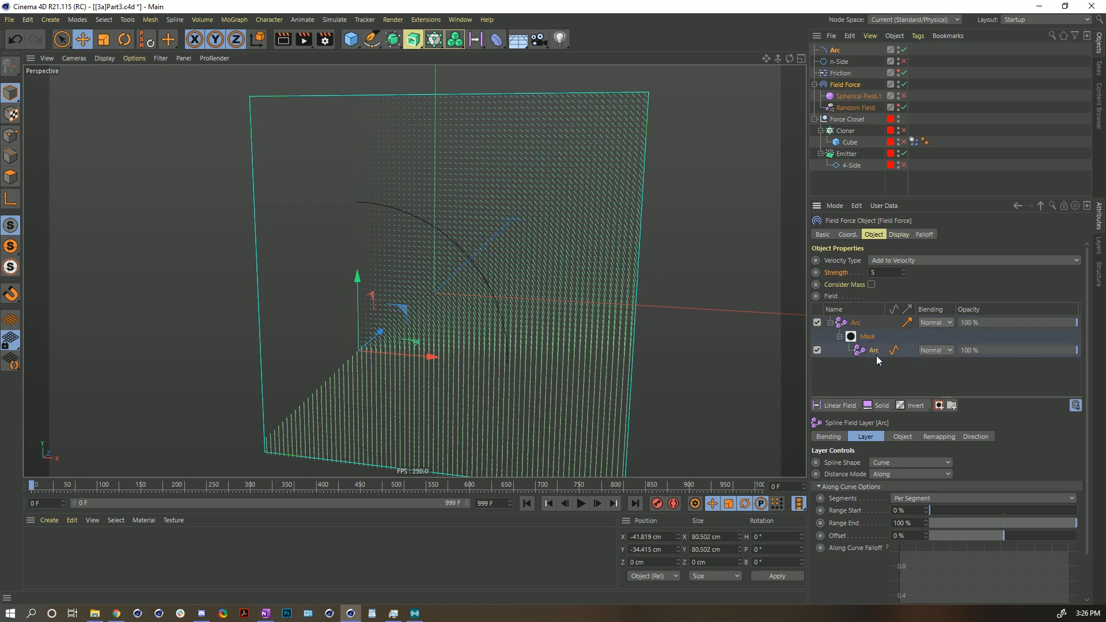
- Set the masking Arc layer's Distance Mode to Radius and its Radius to 19 cm
{"action": "left_click", "coordinate": [893, 475]}
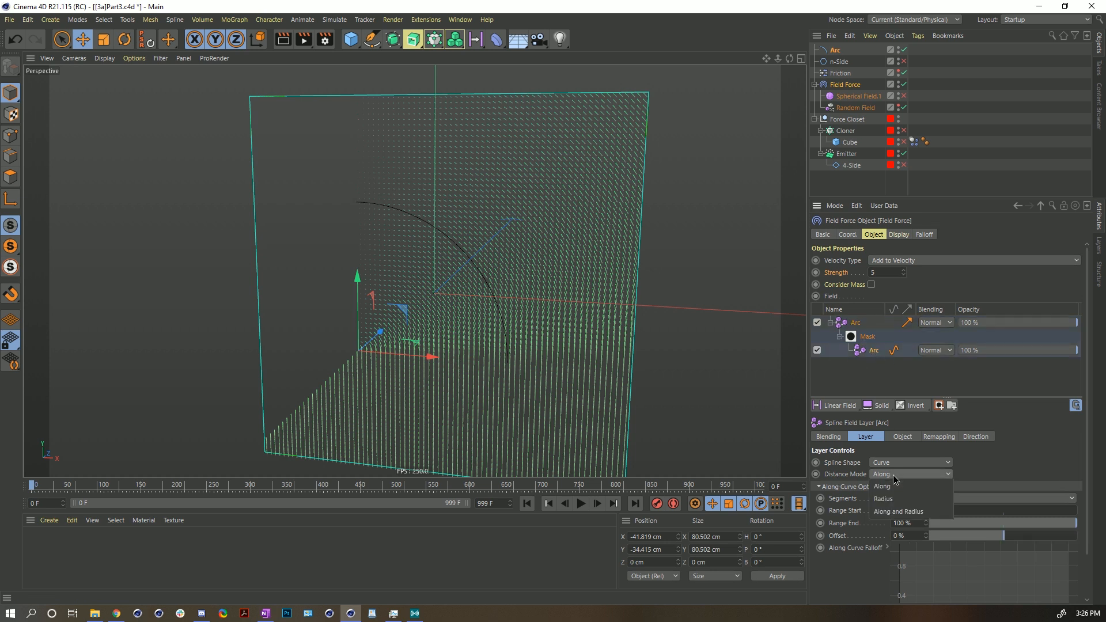
{"action": "left_click", "coordinate": [891, 497]}
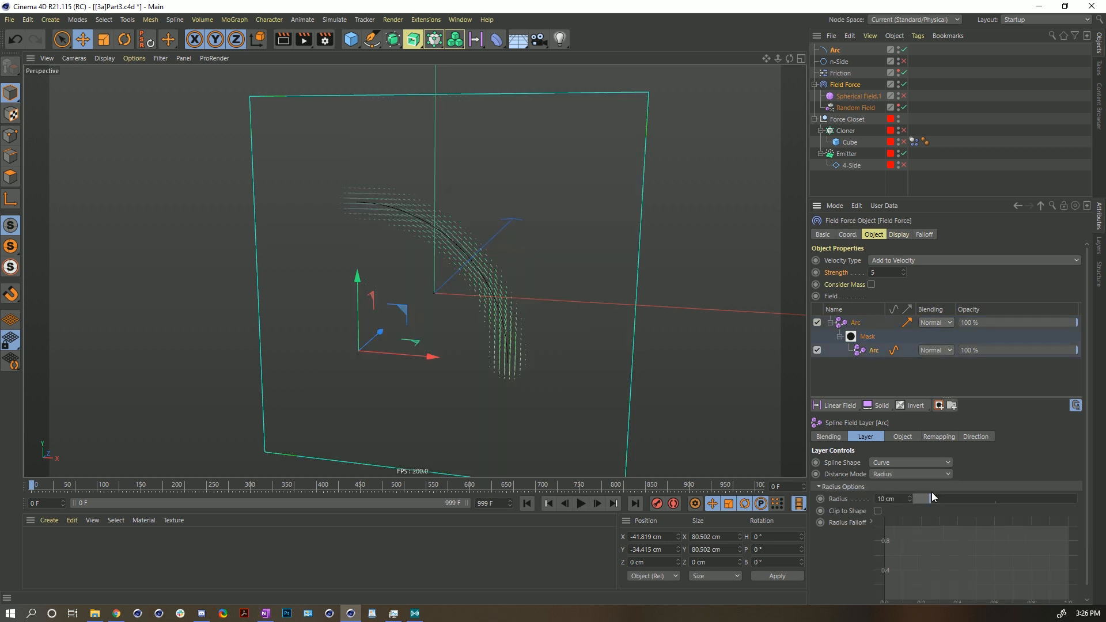
{"action": "left_click_drag", "start_coordinate": [927, 499], "coordinate": [944, 500]}
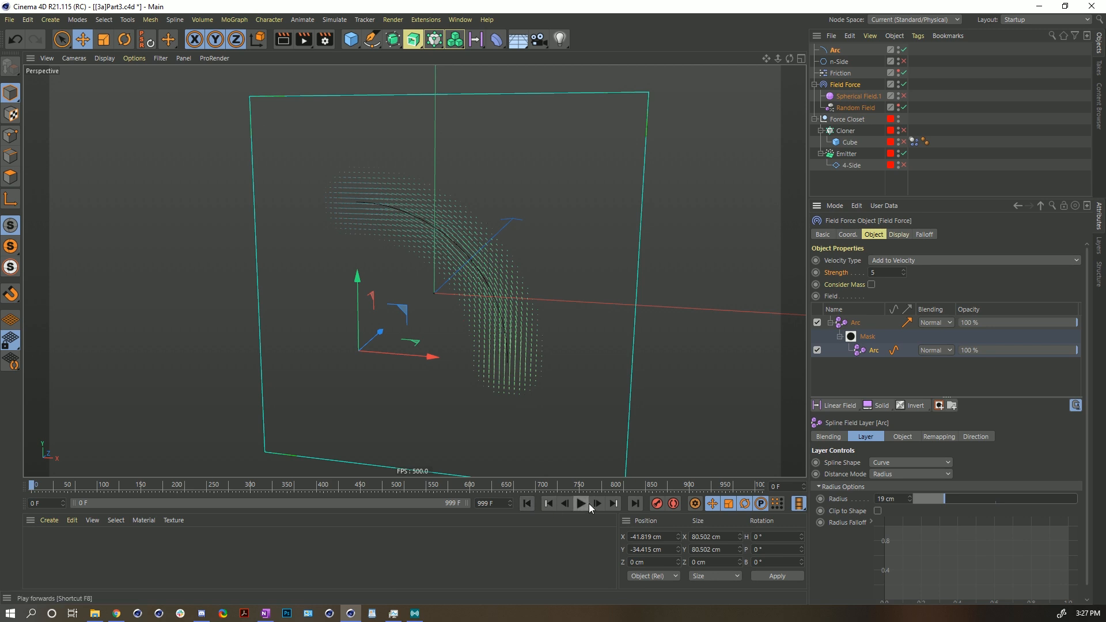
- Check the Friction object's strength setting and play the simulation
{"action": "left_click", "coordinate": [840, 73]}
{"action": "left_click", "coordinate": [890, 260]}
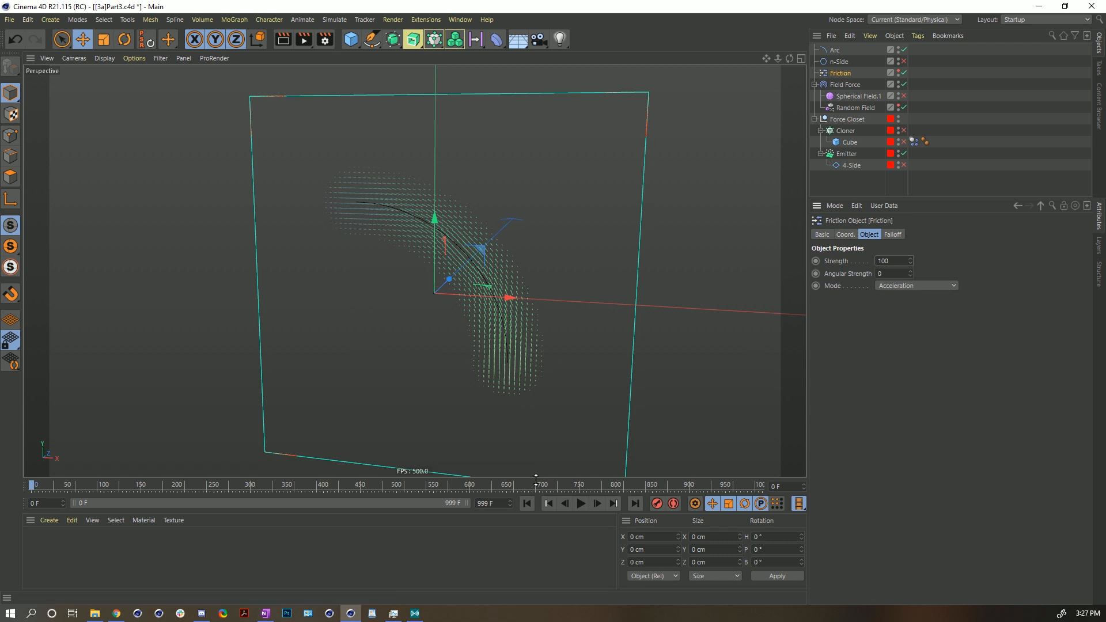
{"action": "left_click", "coordinate": [581, 504]}
- Temporarily disable the masking Arc layer to compare, then re-enable it and rewind the playback
{"action": "left_click", "coordinate": [850, 84]}
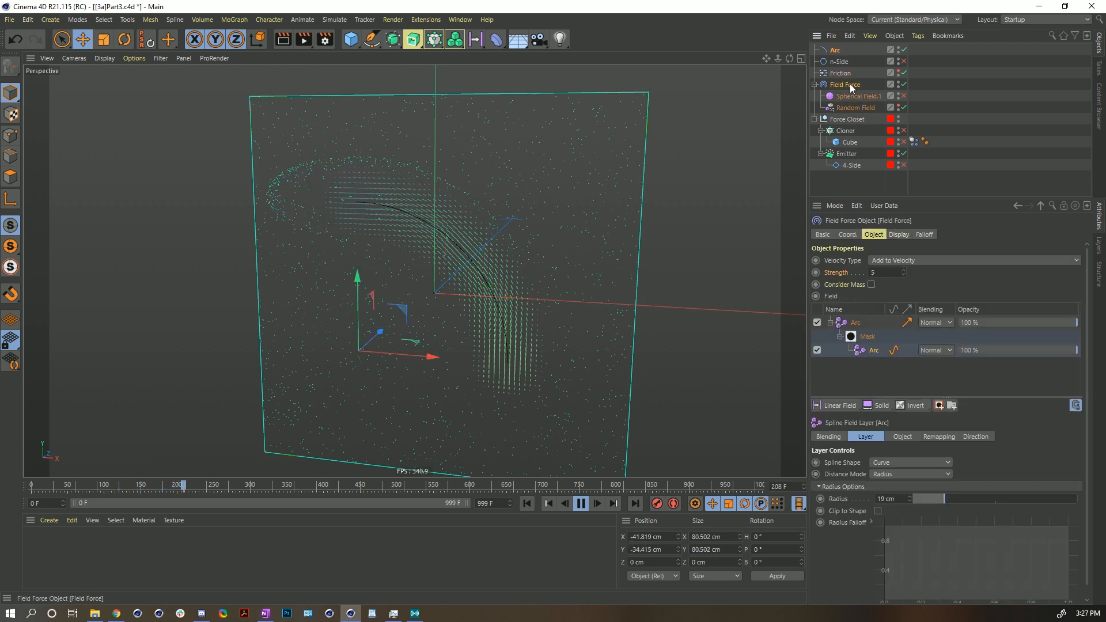
{"action": "left_click", "coordinate": [817, 349]}
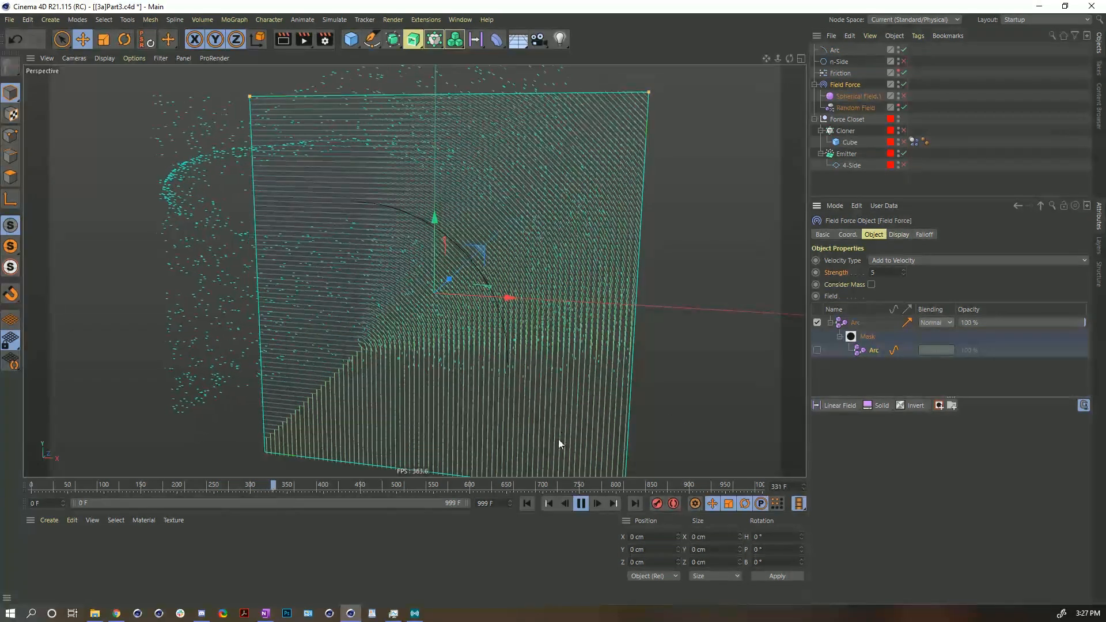
{"action": "scroll", "coordinate": [478, 308], "scroll_direction": "down", "scroll_amount": 5}
{"action": "left_click_drag", "start_coordinate": [453, 299], "coordinate": [485, 296], "text": "alt"}
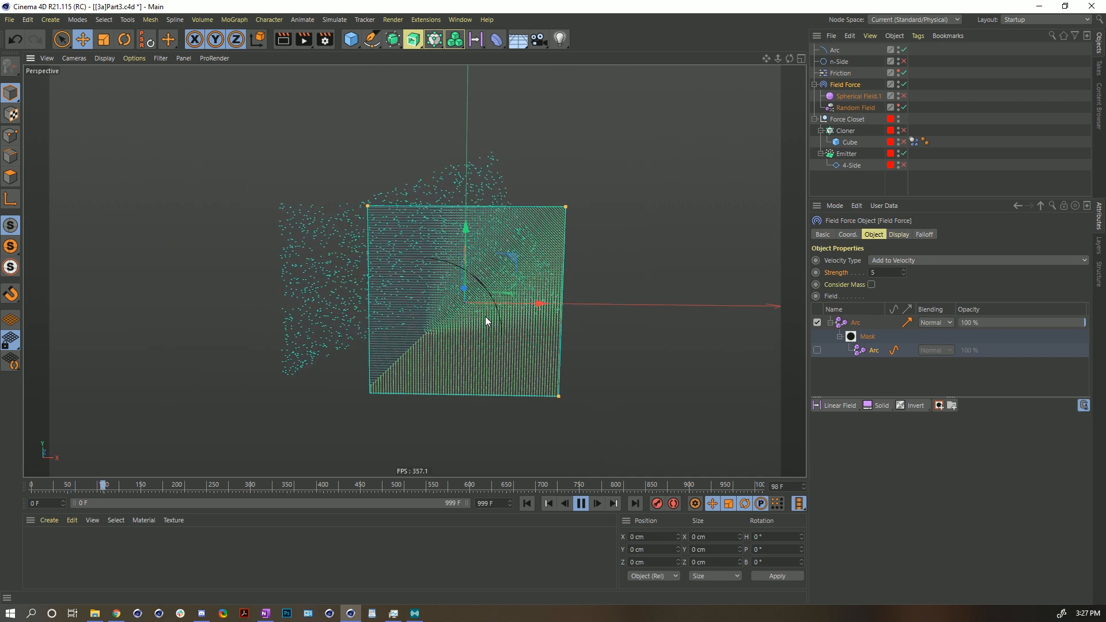
{"action": "left_click", "coordinate": [817, 350]}
{"action": "left_click", "coordinate": [581, 504]}
{"action": "left_click", "coordinate": [526, 503]}
- Select each Arc field layer to review its distance mode and play the simulation
{"action": "left_click", "coordinate": [847, 324]}
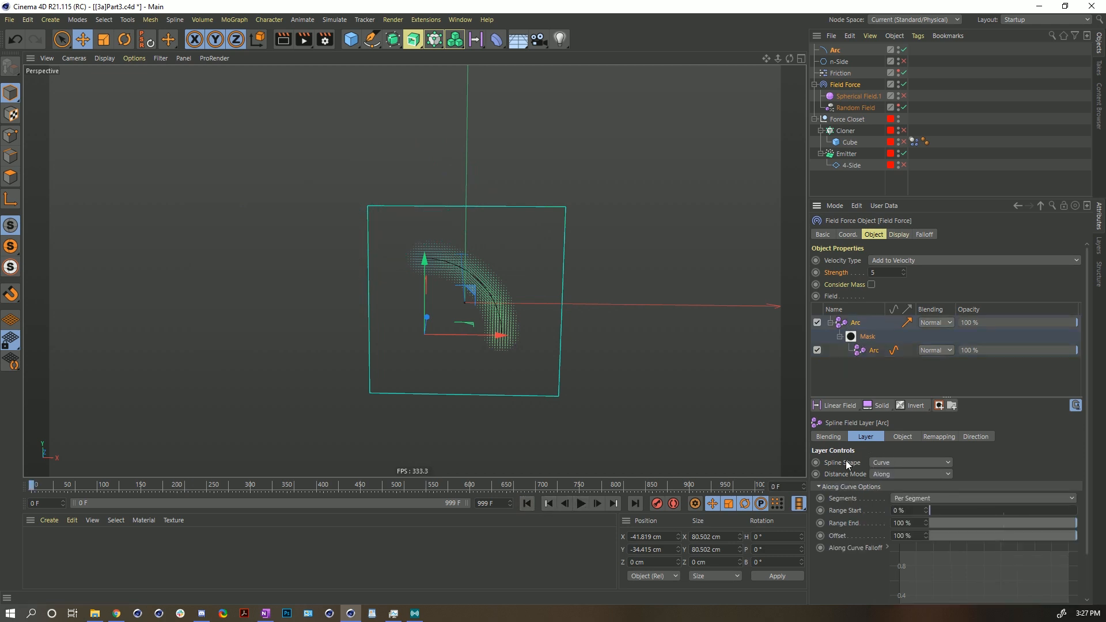
{"action": "left_click", "coordinate": [895, 472]}
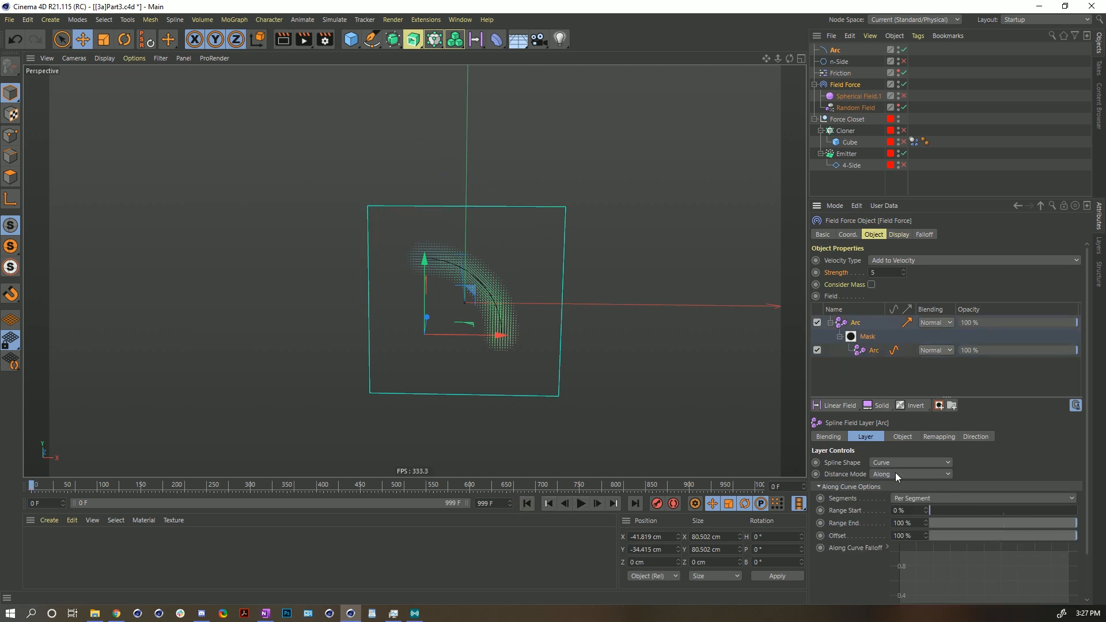
{"action": "left_click", "coordinate": [875, 349]}
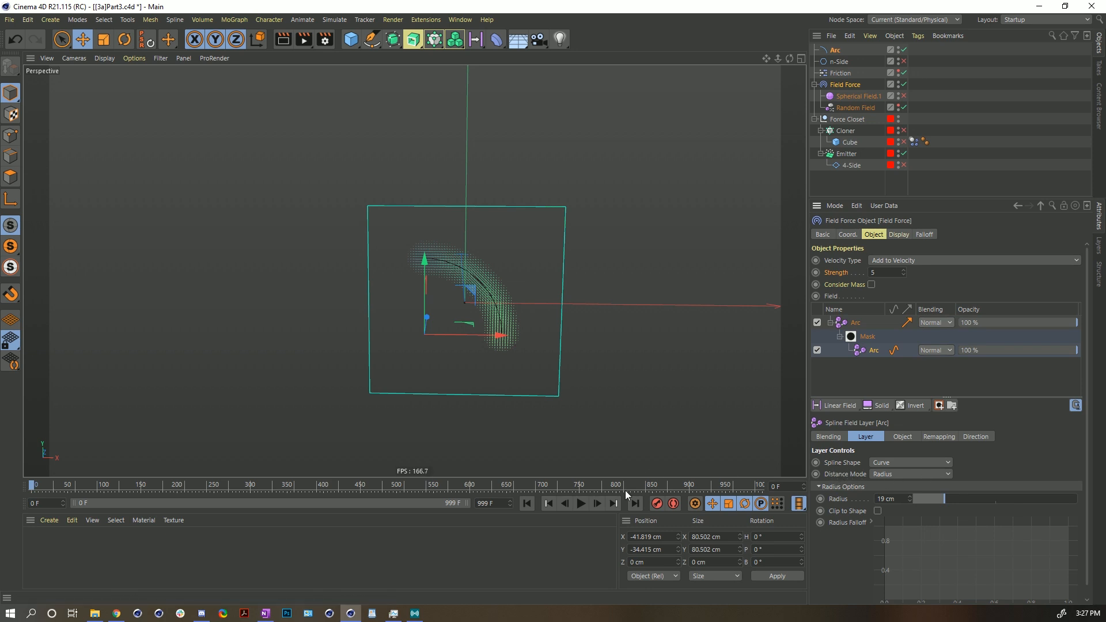
{"action": "left_click", "coordinate": [581, 503]}
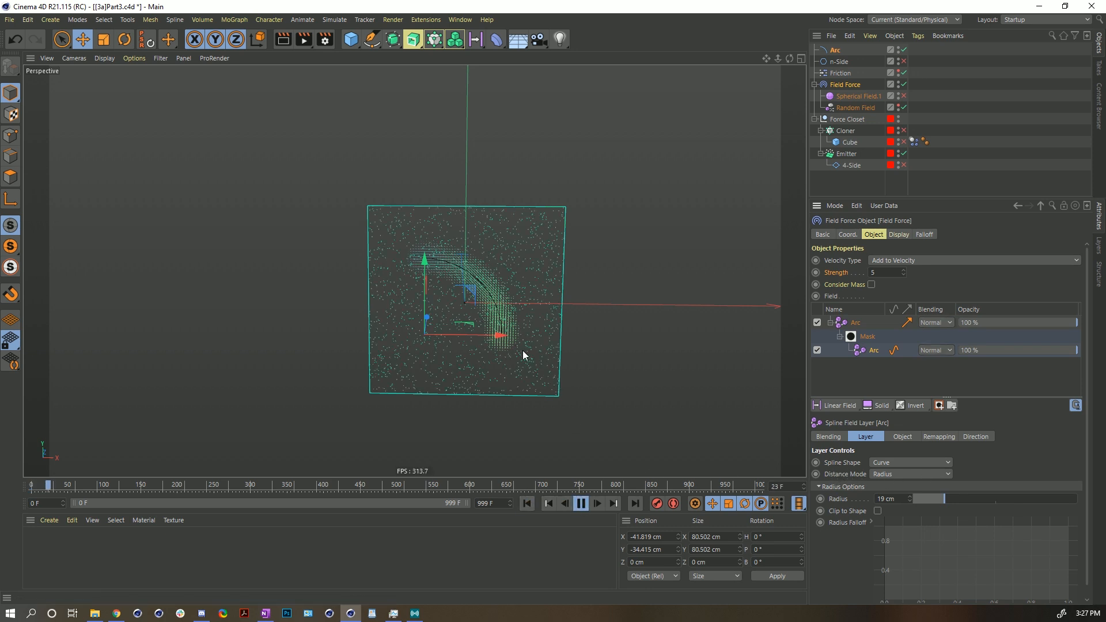
- Play the particle simulation and rewind it to the start
{"action": "scroll", "coordinate": [524, 351], "scroll_direction": "up", "scroll_amount": 3}
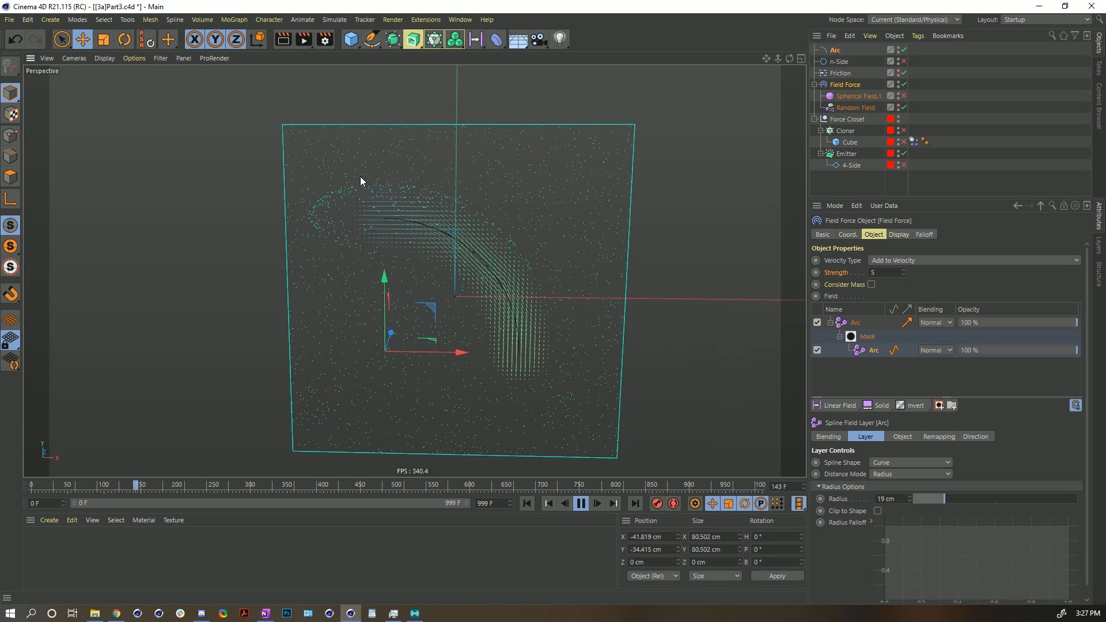
{"action": "left_click", "coordinate": [582, 503]}
{"action": "left_click", "coordinate": [530, 503]}
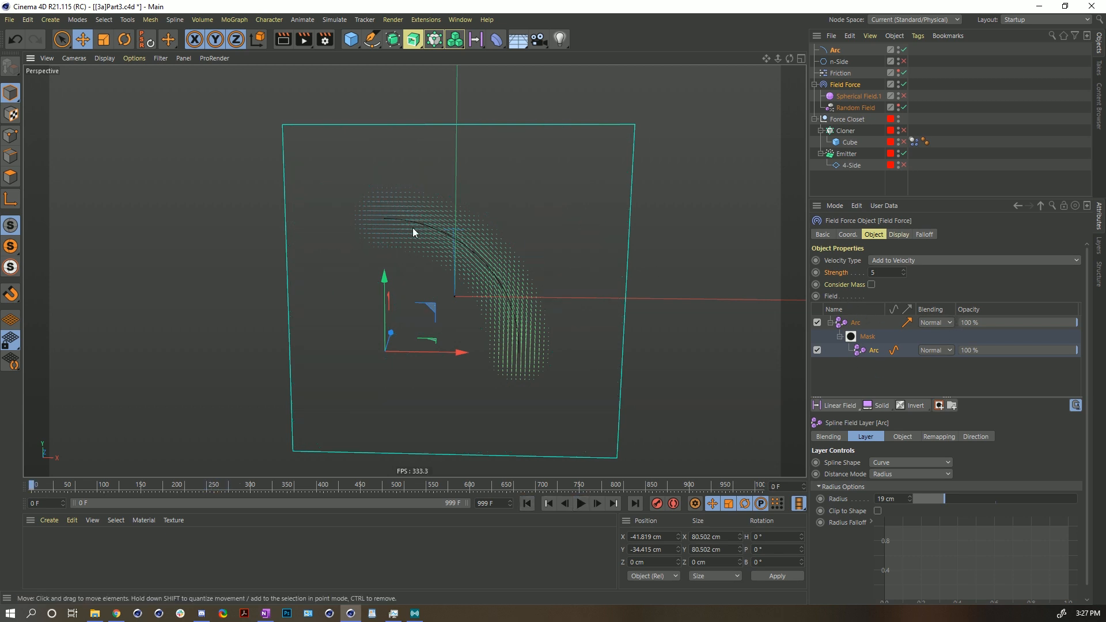
- Duplicate the Arc spline and scale the copy up to a radius of about 133 cm
{"action": "left_click", "coordinate": [836, 50]}
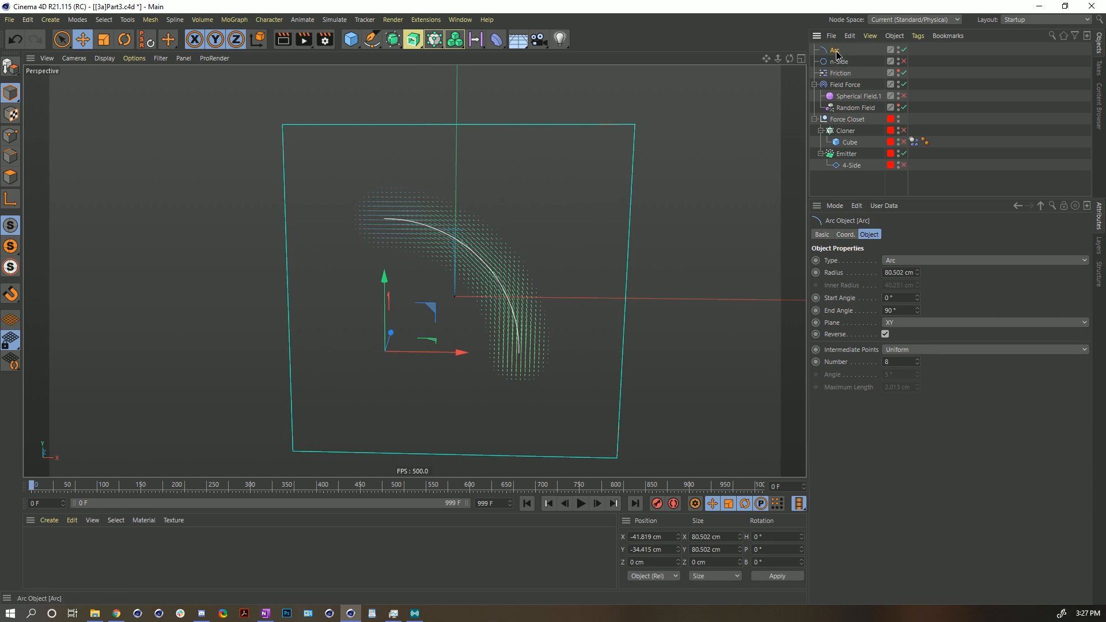
{"action": "key", "text": "ctrl+c"}
{"action": "key", "text": "ctrl+v"}
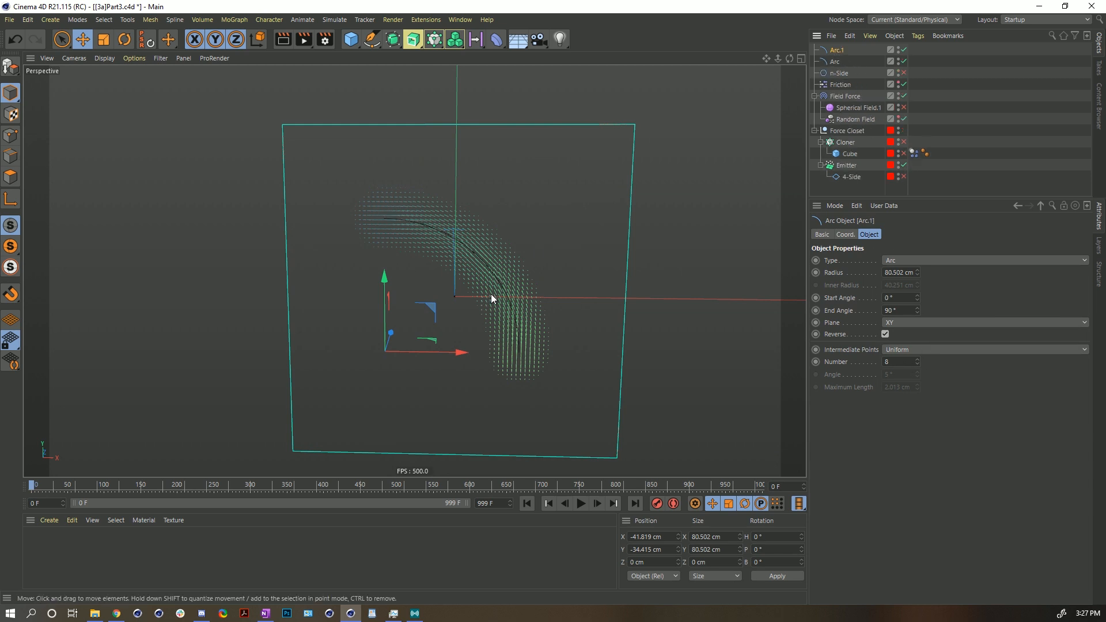
{"action": "key", "text": "t"}
{"action": "left_click_drag", "start_coordinate": [390, 416], "coordinate": [675, 291]}
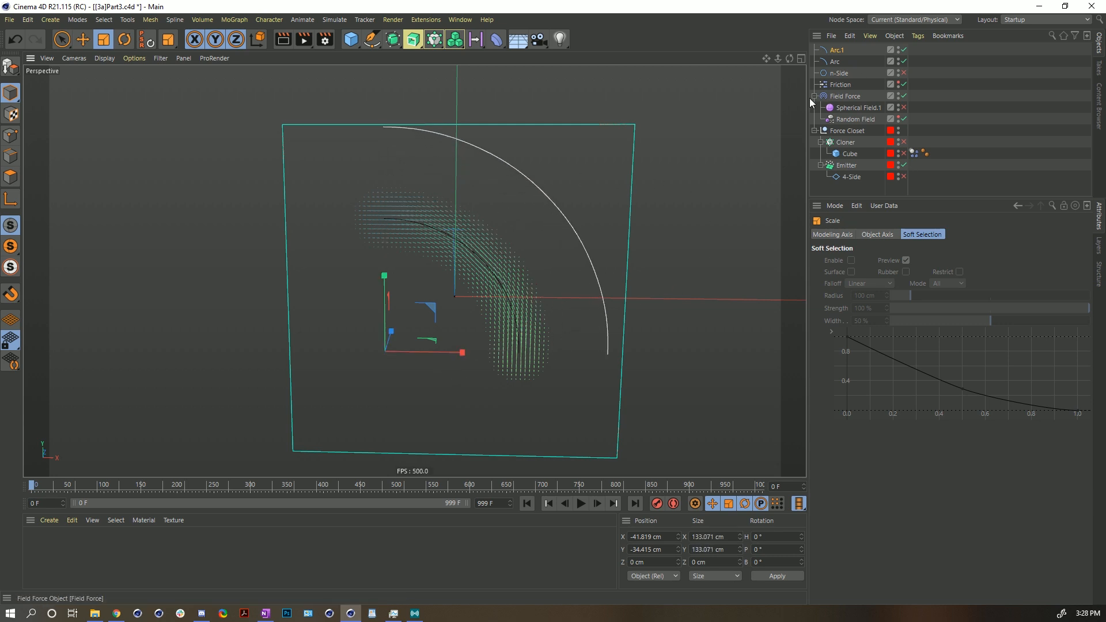
- Move the original Arc and the copy Arc.1 down and to the left in the viewport
{"action": "left_click", "coordinate": [838, 61]}
{"action": "key", "text": "e"}
{"action": "left_click_drag", "start_coordinate": [440, 298], "coordinate": [410, 348]}
{"action": "left_click", "coordinate": [837, 50]}
{"action": "left_click_drag", "start_coordinate": [438, 266], "coordinate": [418, 293]}
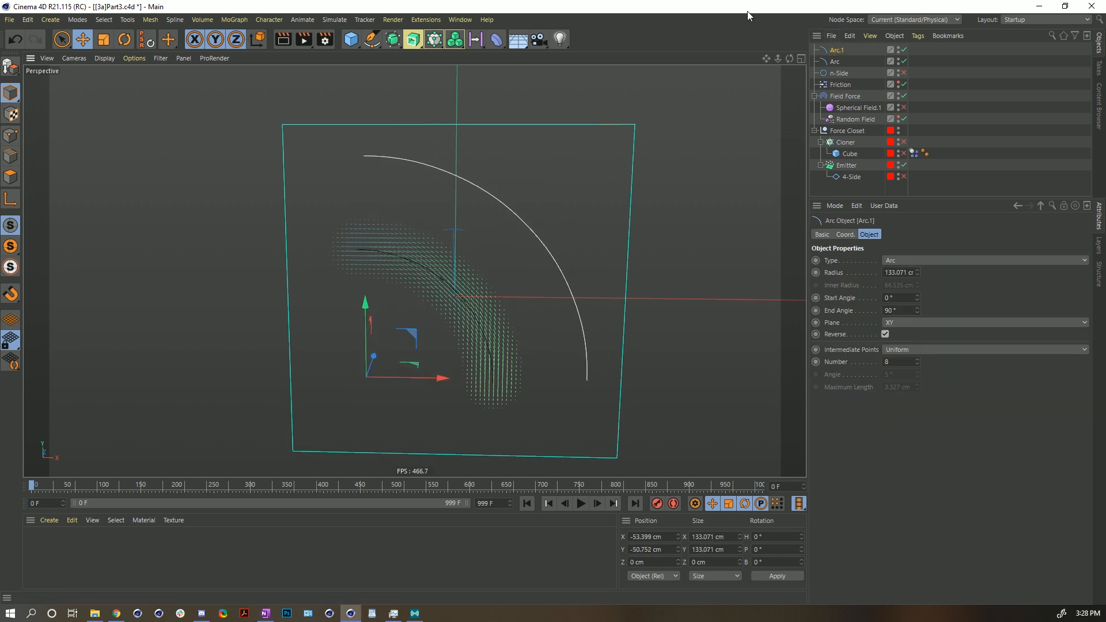
- Duplicate the Arc field layer, including its mask, in the Field Force's field list
{"action": "left_click", "coordinate": [845, 96]}
{"action": "left_click", "coordinate": [848, 323]}
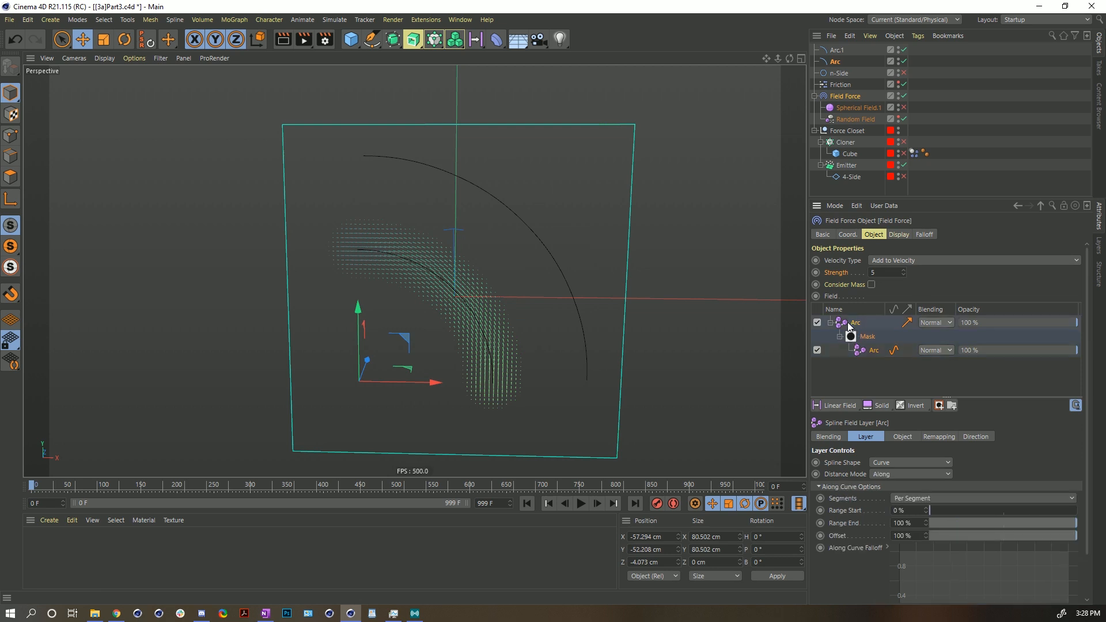
{"action": "right_click", "coordinate": [848, 324]}
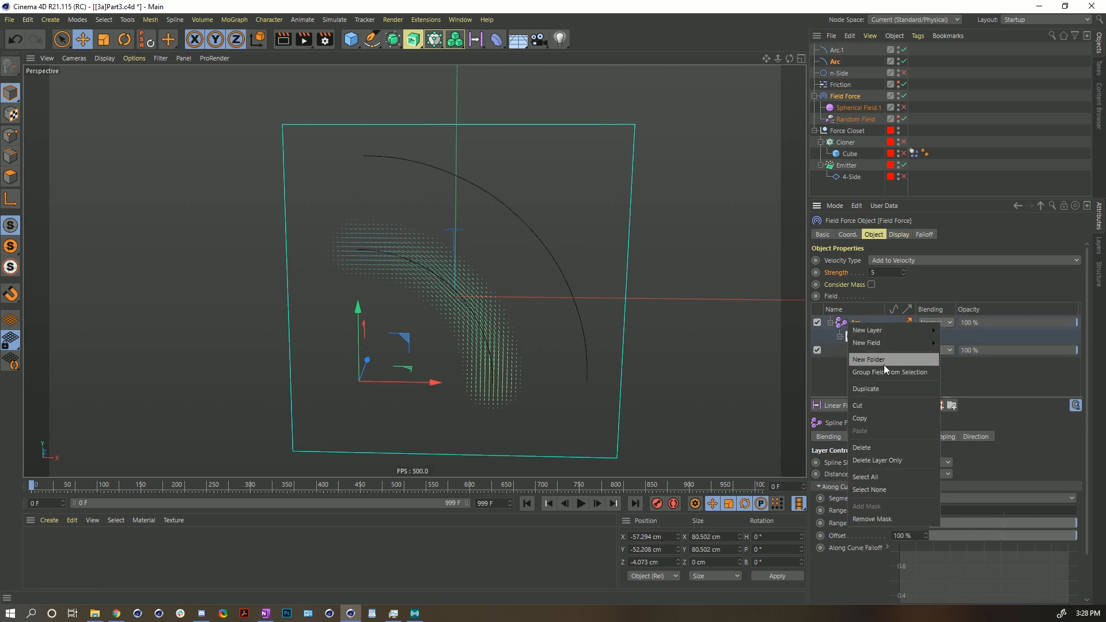
{"action": "left_click", "coordinate": [881, 388]}
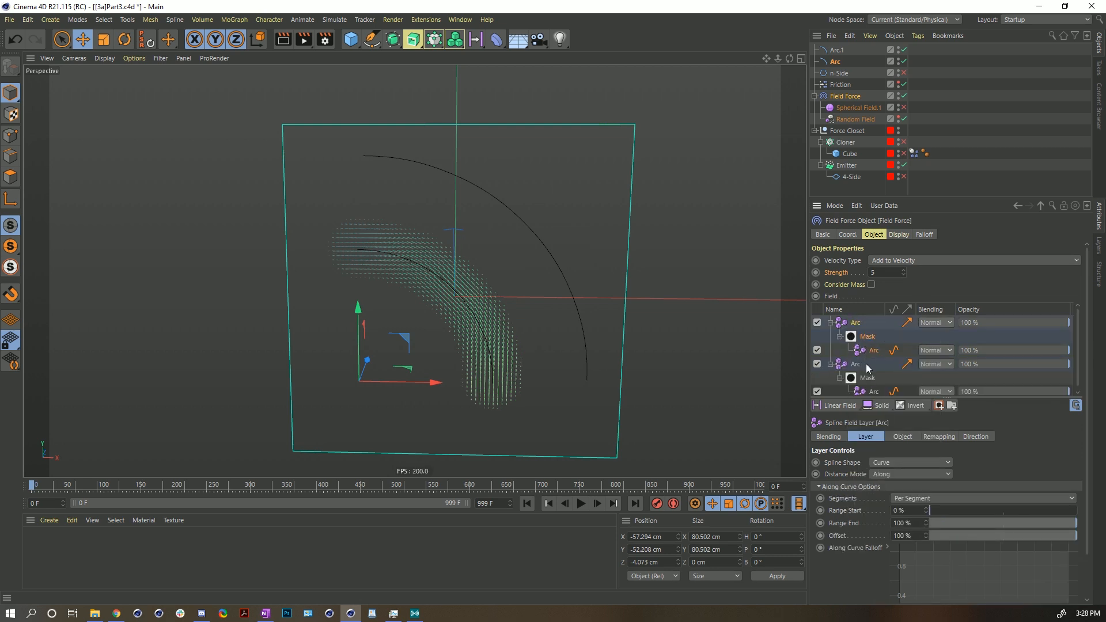
- Link the Arc.1 spline to the duplicated field layer and its mask
{"action": "left_click", "coordinate": [854, 324]}
{"action": "left_click_drag", "start_coordinate": [837, 51], "coordinate": [874, 350]}
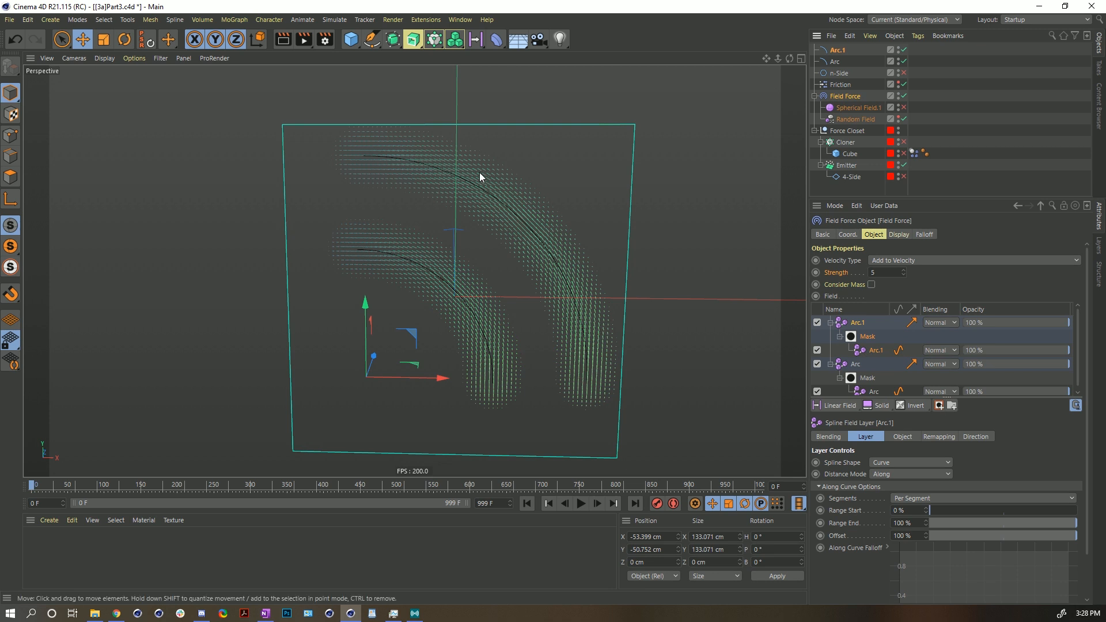
- Rename the Arc.1 spline object to Arc2
{"action": "double_click", "coordinate": [840, 50]}
{"action": "left_click", "coordinate": [846, 50]}
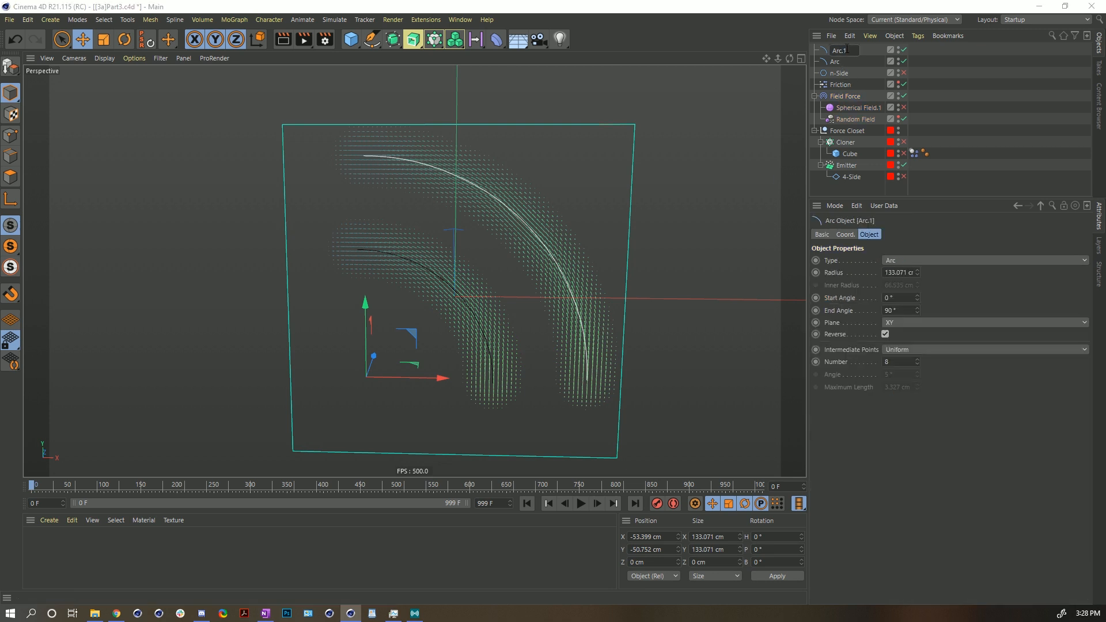
{"action": "key", "text": "Return"}
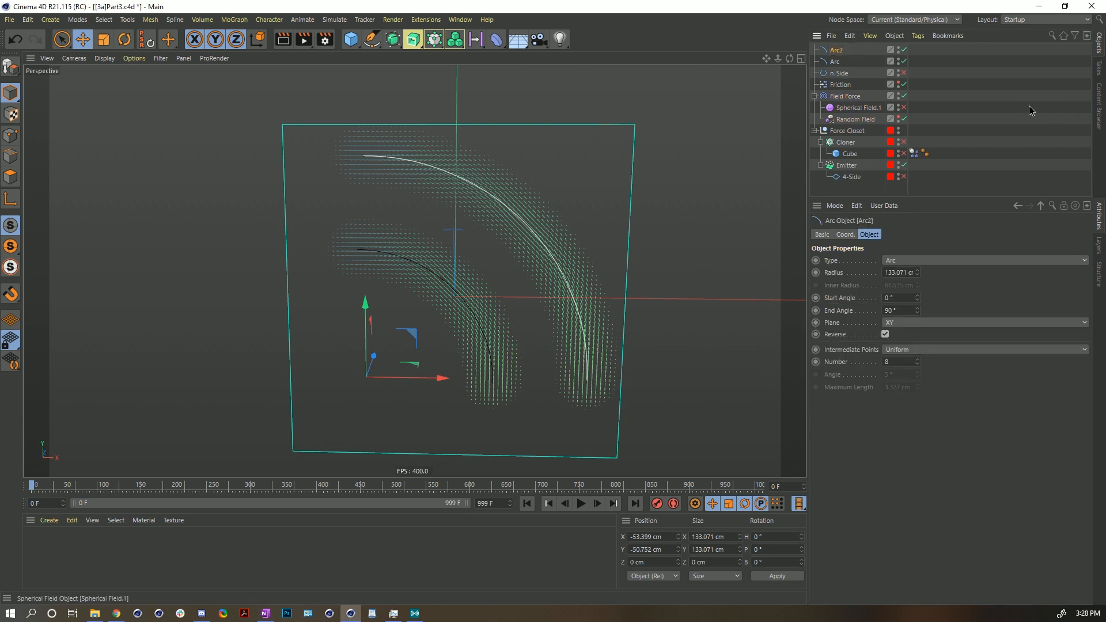
- Select the Field Force, play the simulation and rewind it
{"action": "left_click", "coordinate": [834, 97]}
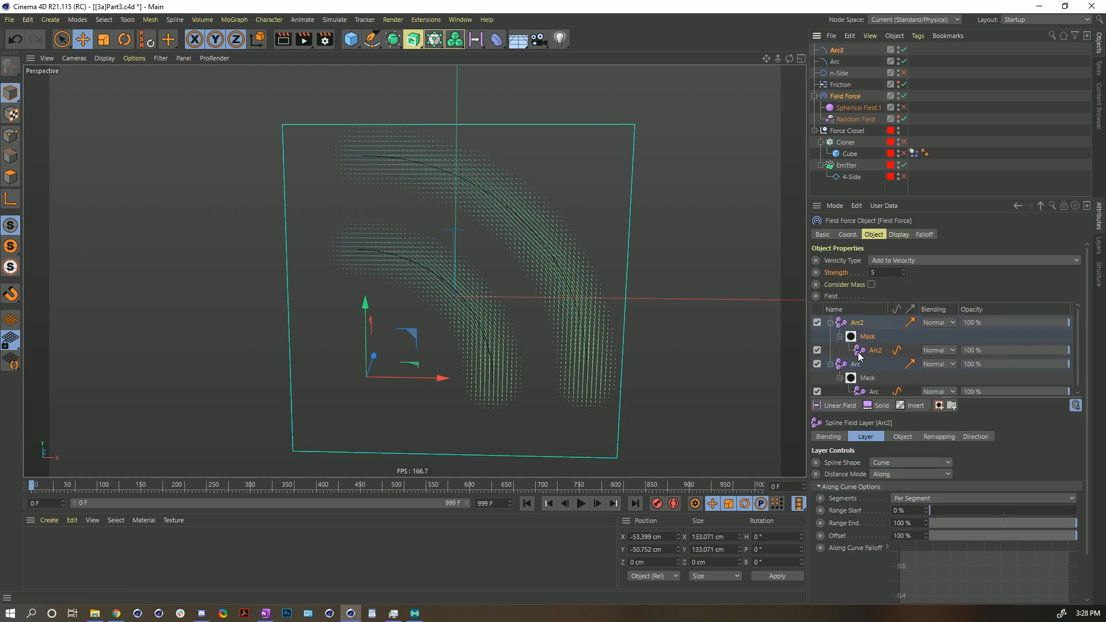
{"action": "left_click", "coordinate": [581, 503]}
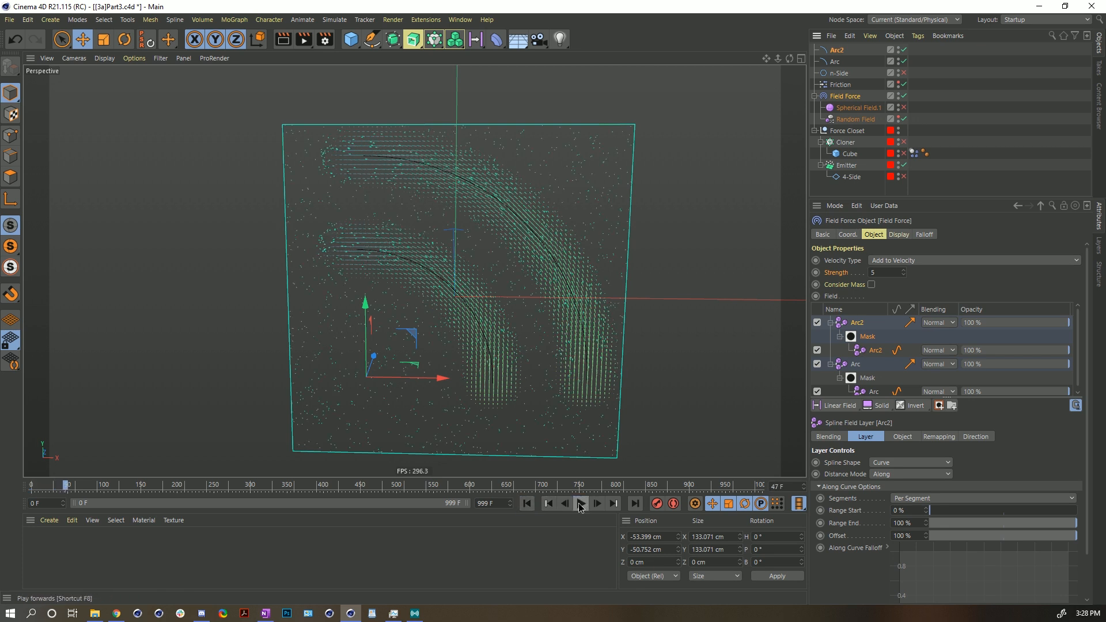
{"action": "left_click", "coordinate": [527, 504]}
- Turn off Reverse on the Arc2 spline, then play and rewind the simulation
{"action": "left_click", "coordinate": [837, 50]}
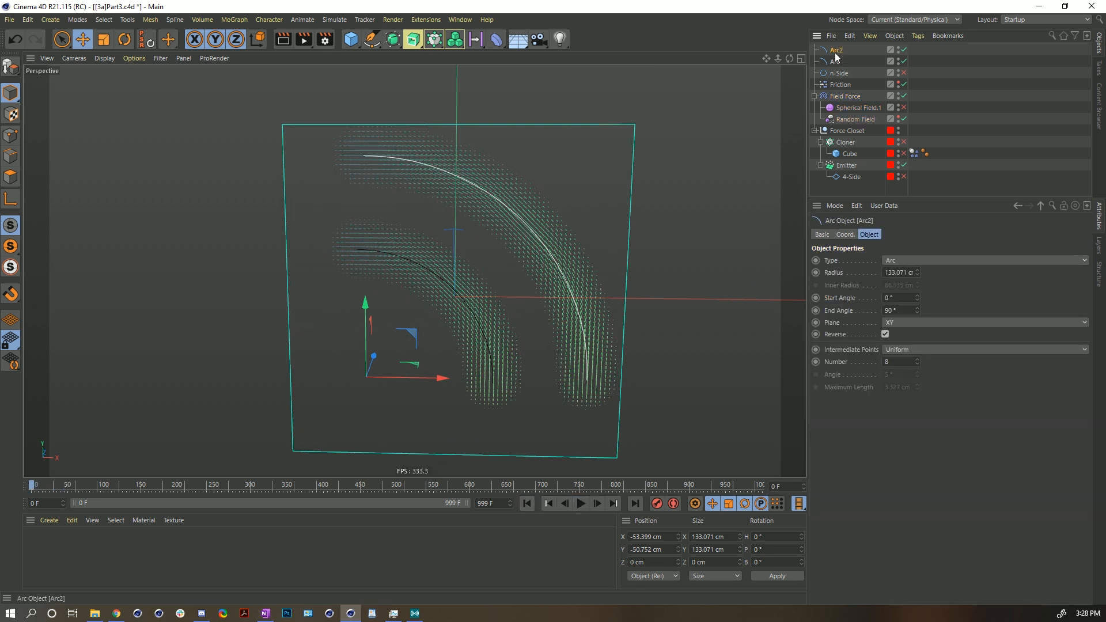
{"action": "left_click", "coordinate": [885, 333]}
{"action": "left_click", "coordinate": [578, 504]}
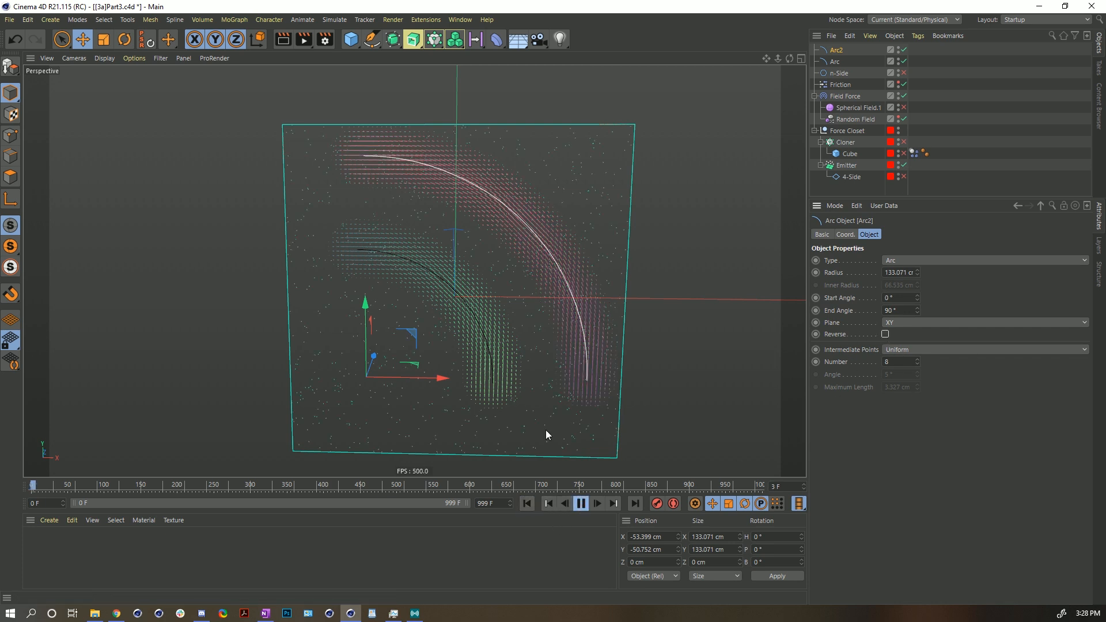
{"action": "left_click", "coordinate": [582, 504]}
{"action": "left_click", "coordinate": [528, 503]}
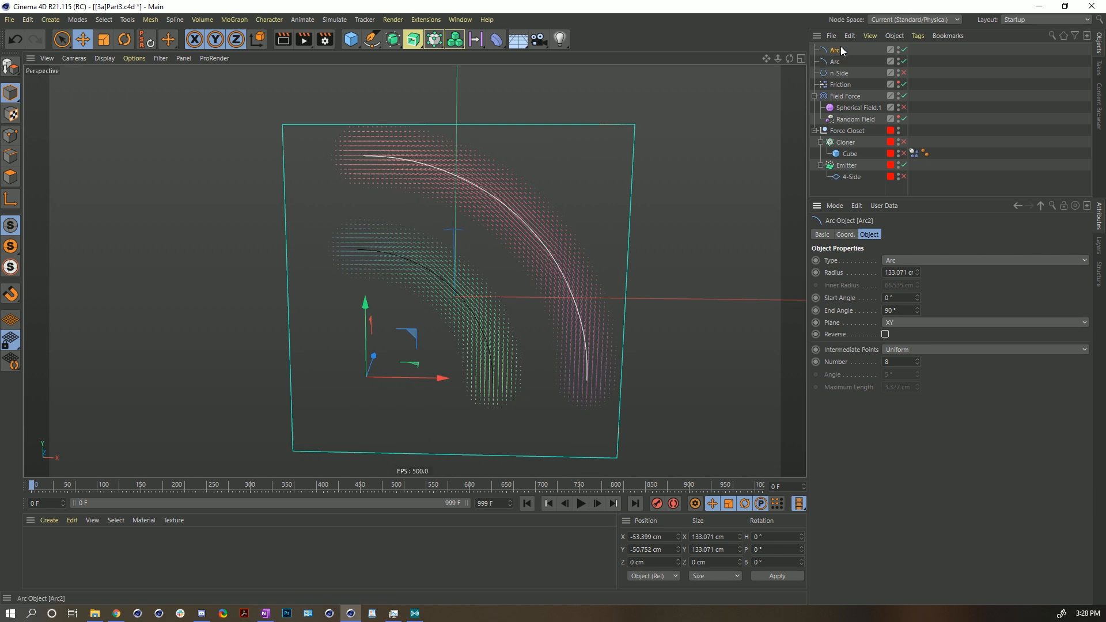
- Delete both Arc field layers from the Field Force's field list
{"action": "left_click", "coordinate": [845, 96]}
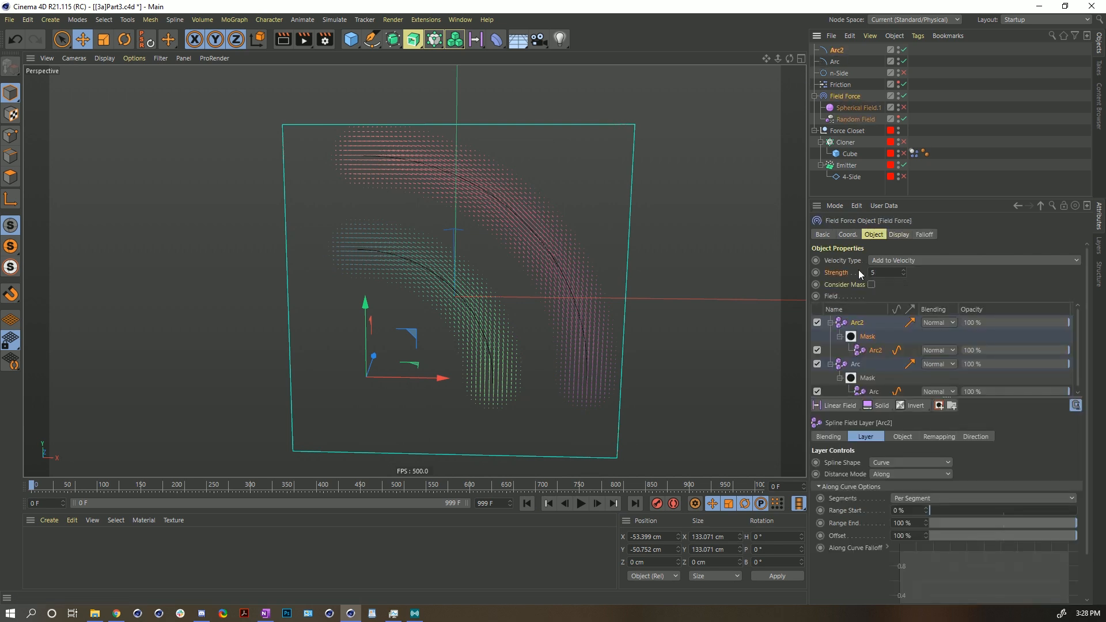
{"action": "key", "text": "Delete"}
{"action": "left_click", "coordinate": [849, 324]}
{"action": "key", "text": "Delete"}
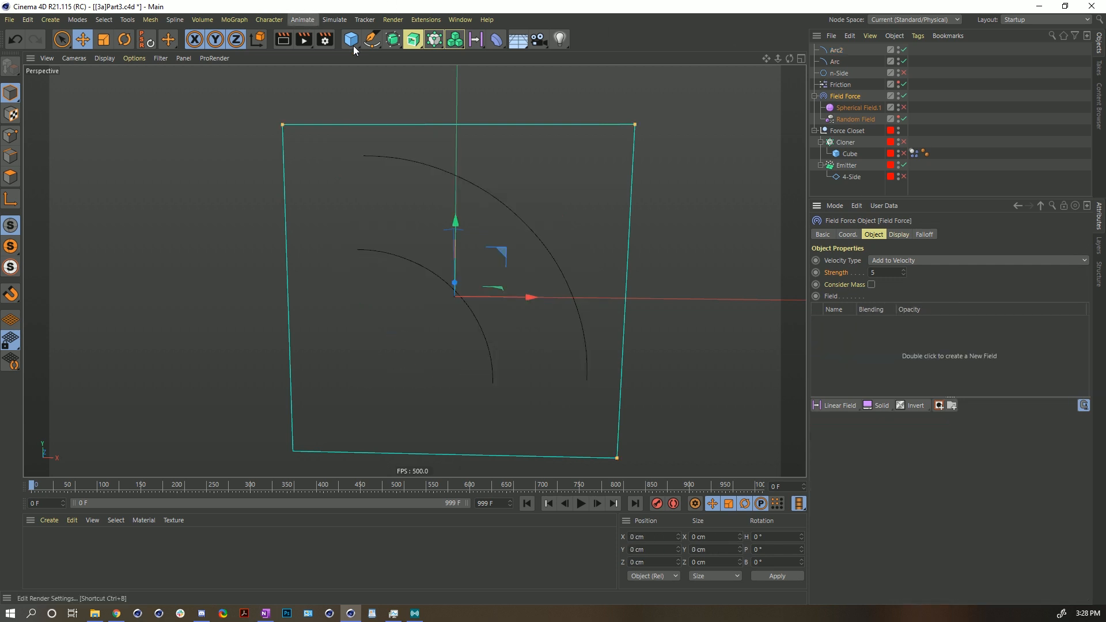
- Create a Connect object and place both Arc and Arc2 splines inside it
{"action": "left_click", "coordinate": [413, 39]}
{"action": "left_click", "coordinate": [524, 117]}
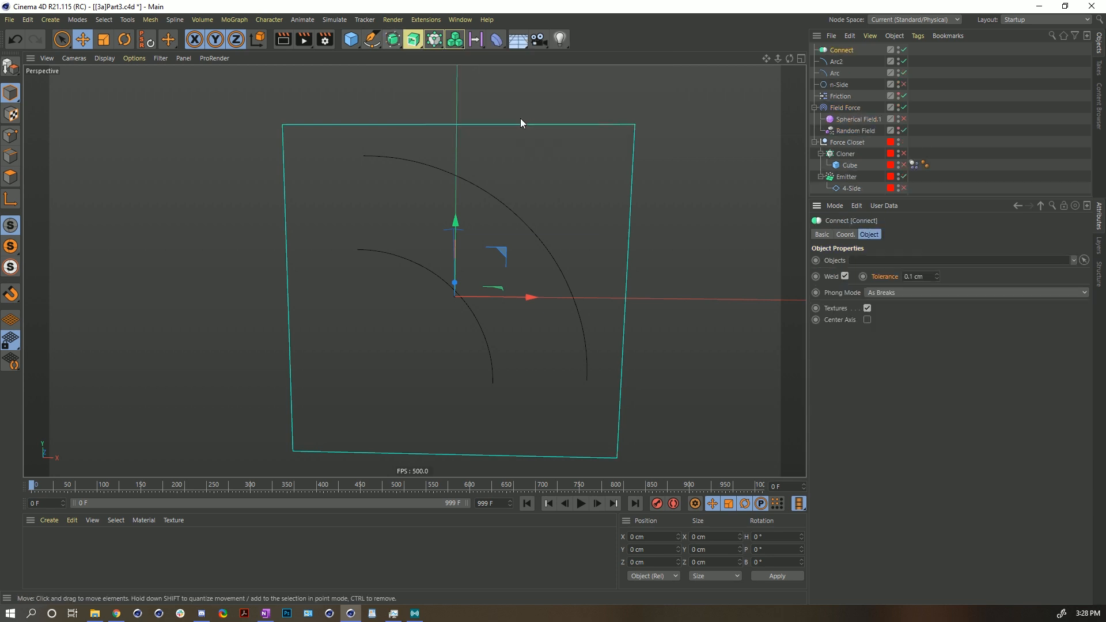
{"action": "left_click", "coordinate": [834, 74]}
{"action": "left_click", "coordinate": [832, 62], "text": "shift"}
{"action": "left_click_drag", "start_coordinate": [832, 63], "coordinate": [847, 52]}
{"action": "left_click", "coordinate": [848, 49]}
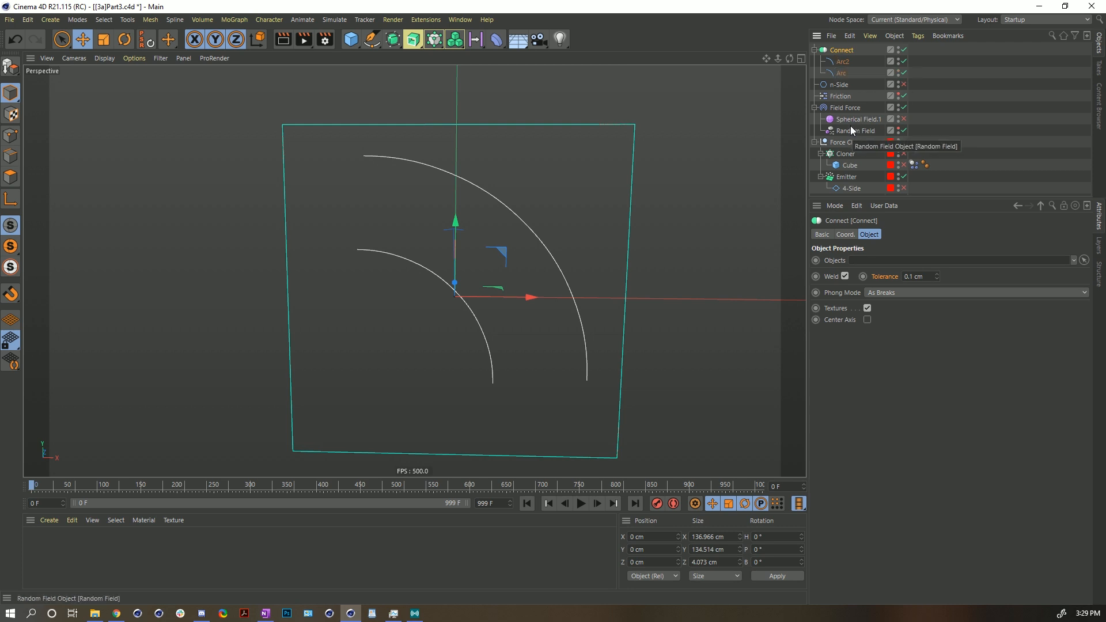
- Add the Connect object to the Field Force's fields as a spline object field layer
{"action": "left_click", "coordinate": [842, 108]}
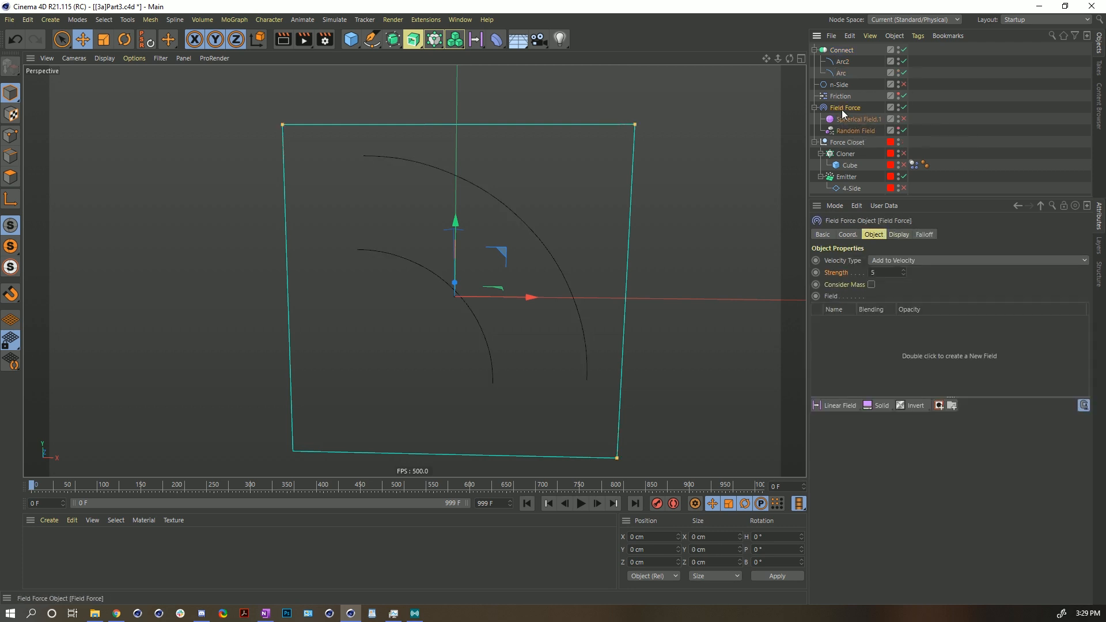
{"action": "left_click_drag", "start_coordinate": [842, 50], "coordinate": [826, 350]}
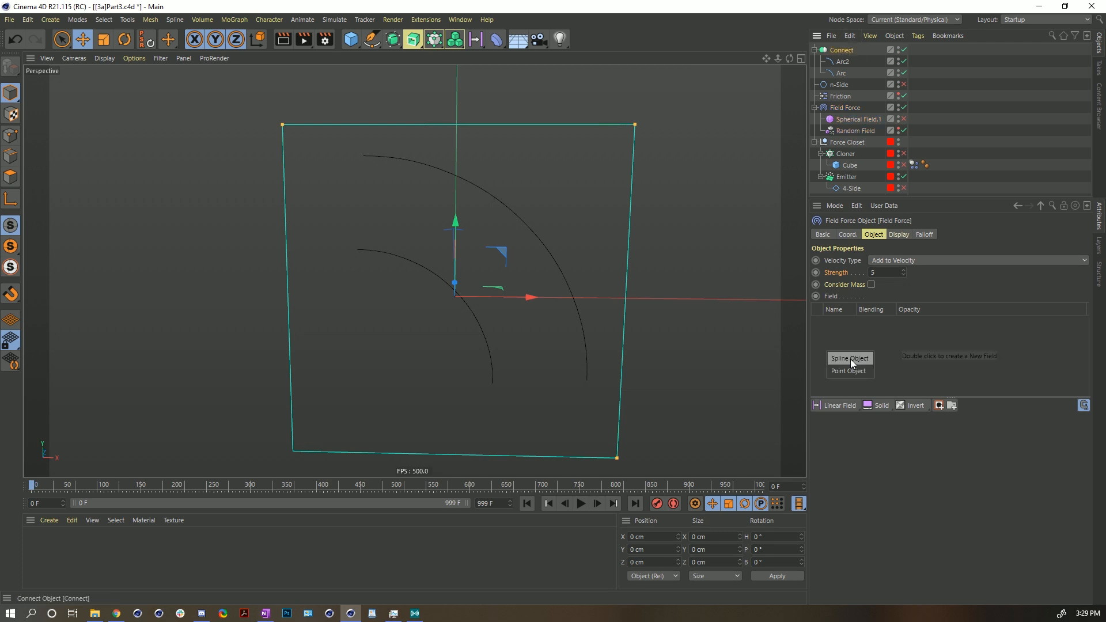
{"action": "left_click", "coordinate": [850, 358]}
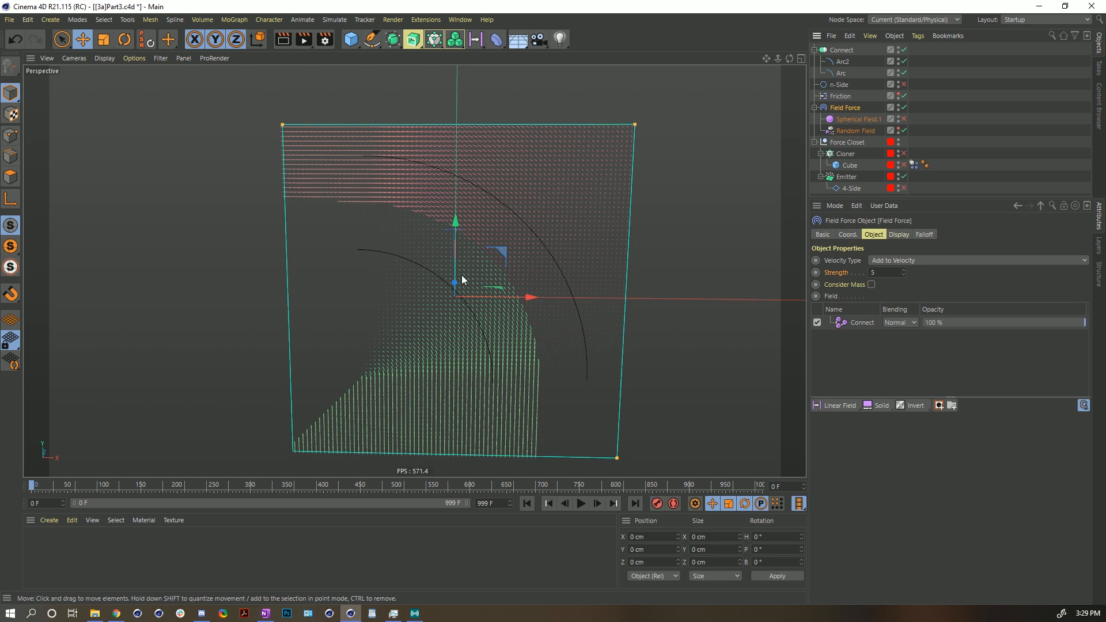
- Select the Connect field layer, review its settings, and play then rewind the simulation
{"action": "left_click", "coordinate": [862, 326]}
{"action": "left_click_drag", "start_coordinate": [982, 530], "coordinate": [1097, 550]}
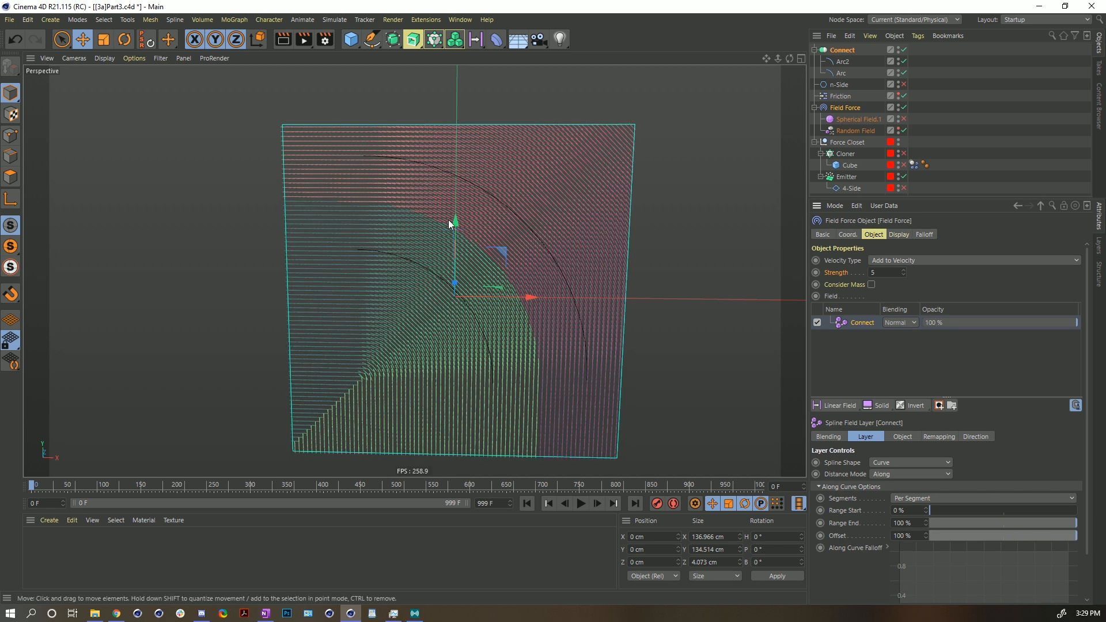
{"action": "left_click", "coordinate": [581, 503]}
{"action": "left_click", "coordinate": [581, 503]}
{"action": "left_click", "coordinate": [526, 503]}
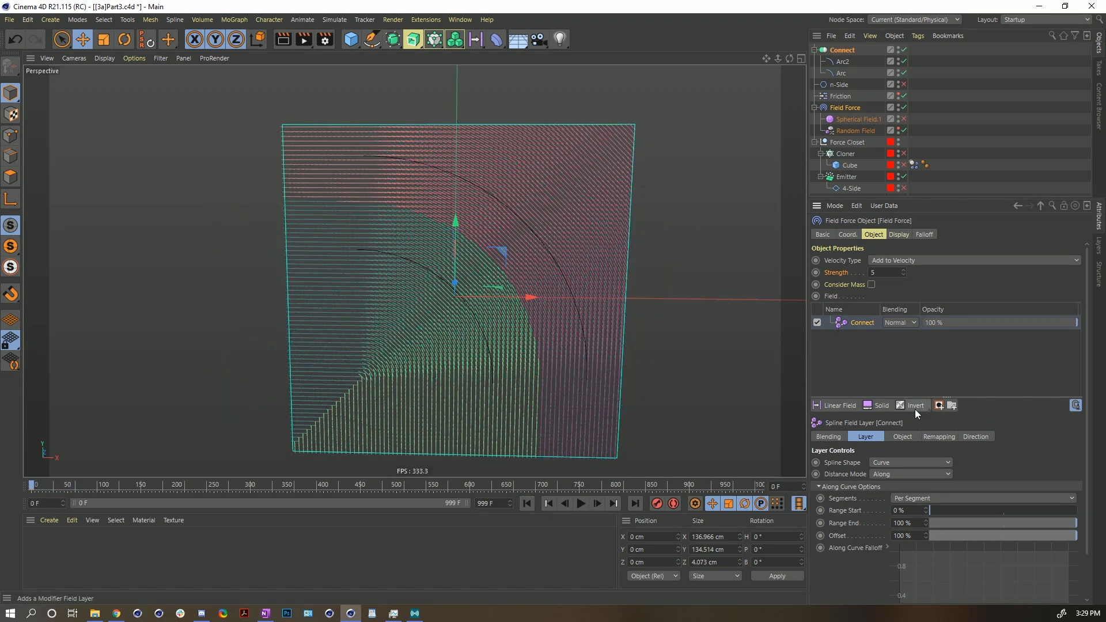
- Add a mask to the Connect layer and fill it with the Connect spline as a spline object field
{"action": "left_click", "coordinate": [939, 405]}
{"action": "left_click_drag", "start_coordinate": [832, 55], "coordinate": [865, 337]}
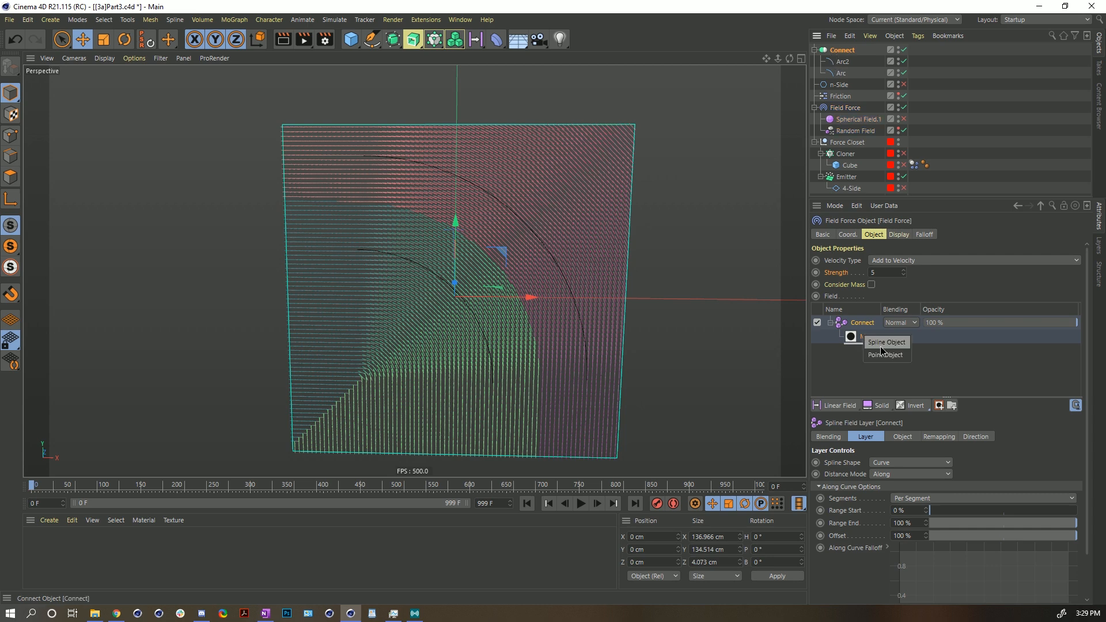
{"action": "left_click", "coordinate": [883, 345]}
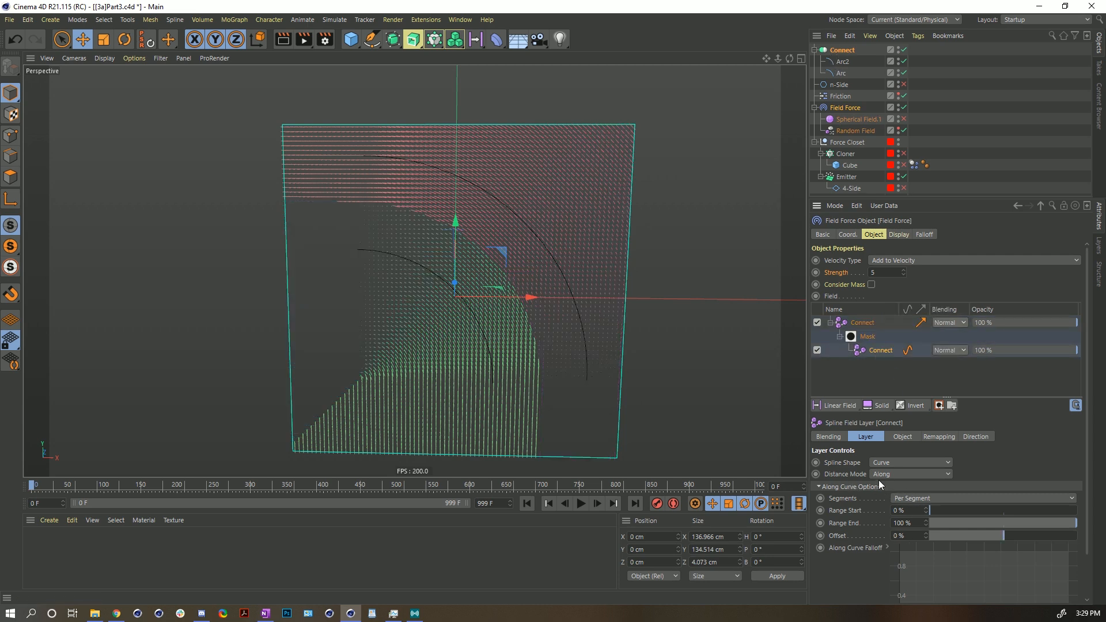
- Set the masking Connect layer's Distance Mode to Radius with a Radius of about 23 cm, and play the simulation
{"action": "left_click", "coordinate": [899, 475]}
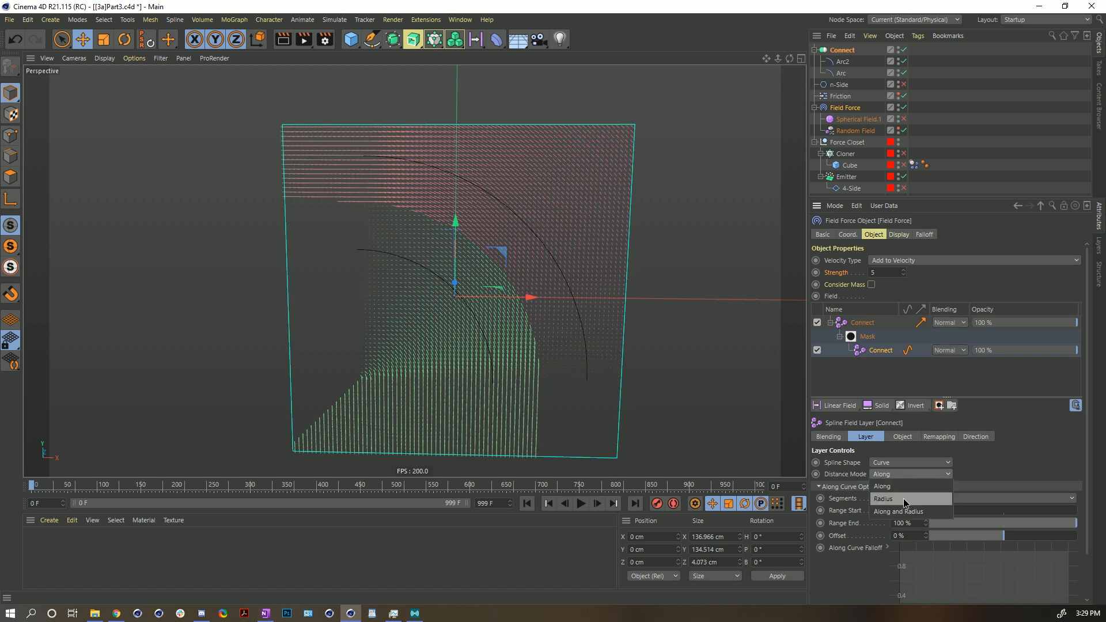
{"action": "left_click", "coordinate": [903, 499]}
{"action": "left_click_drag", "start_coordinate": [927, 497], "coordinate": [954, 497]}
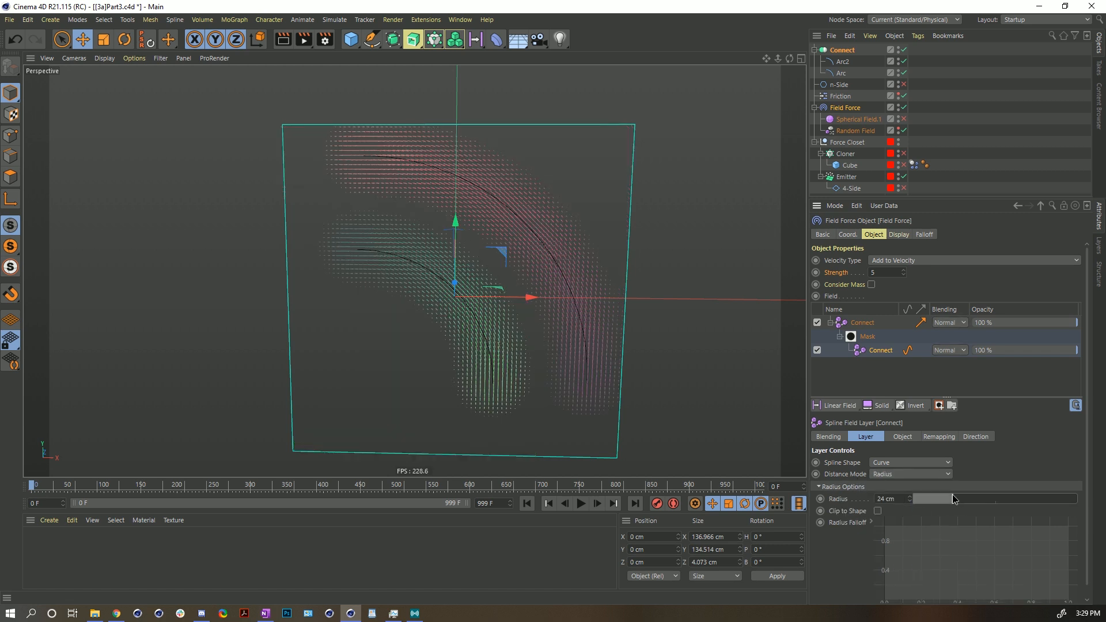
{"action": "left_click", "coordinate": [581, 504]}
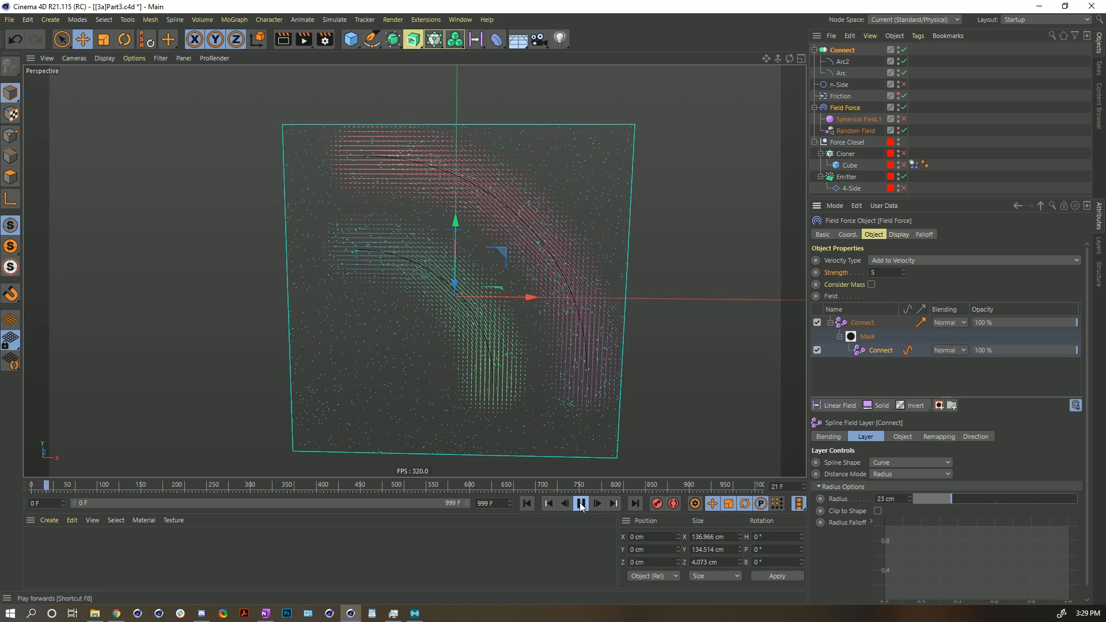
{"action": "left_click", "coordinate": [581, 503]}
- Rotate the Arc2 spline about 75° in bank
{"action": "scroll", "coordinate": [520, 303], "scroll_direction": "down", "scroll_amount": 4}
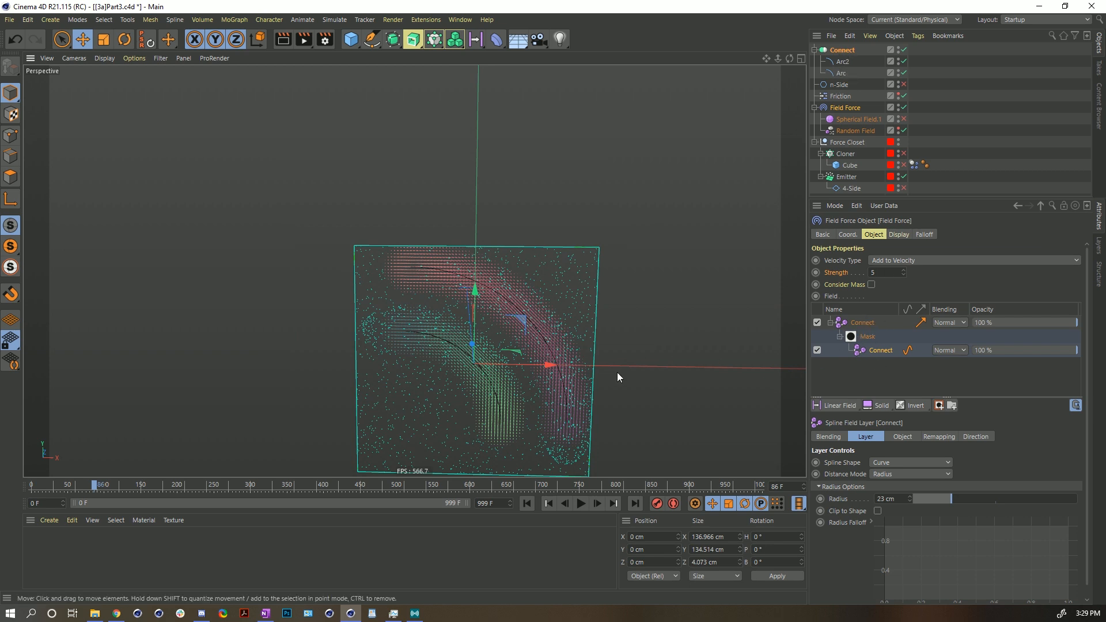
{"action": "left_click", "coordinate": [843, 61]}
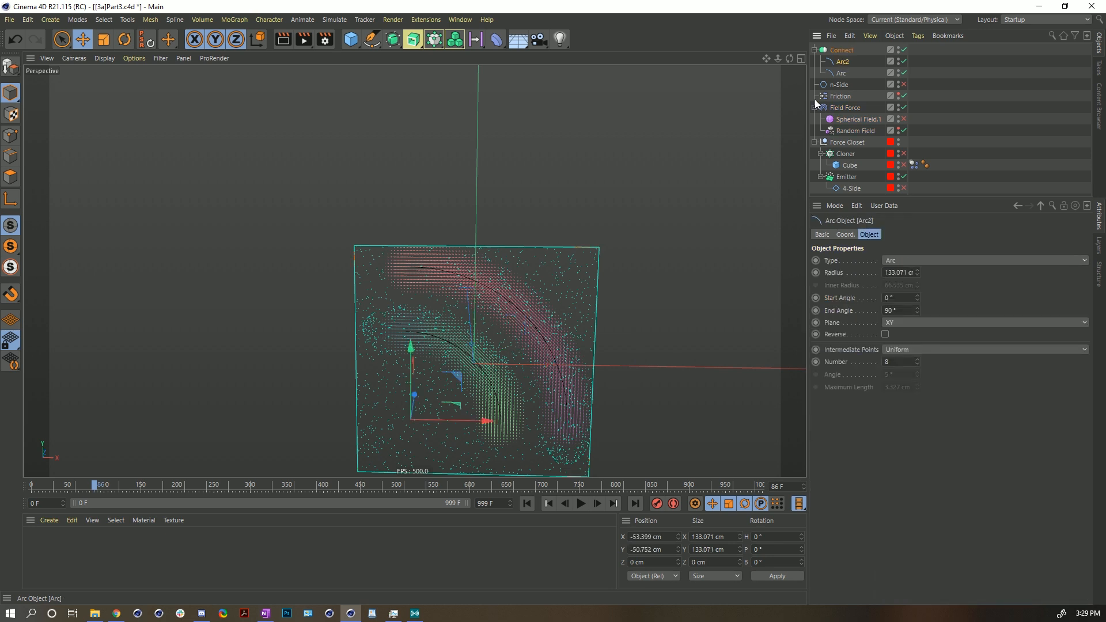
{"action": "key", "text": "r"}
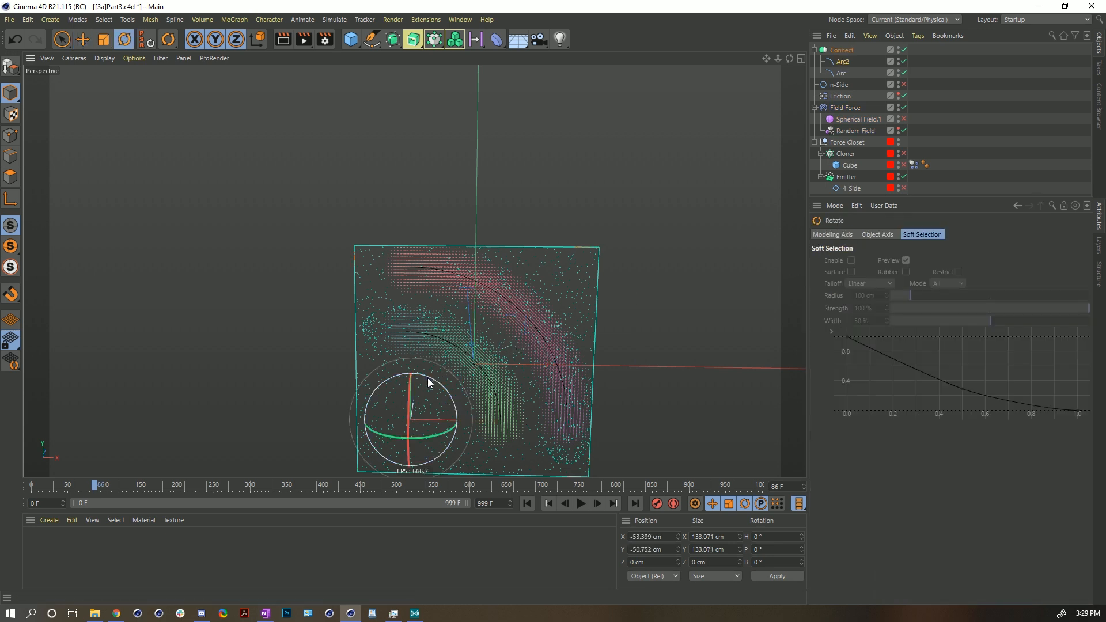
{"action": "left_click_drag", "start_coordinate": [433, 382], "coordinate": [513, 433]}
{"action": "middle_click_drag", "start_coordinate": [513, 433], "coordinate": [557, 277], "text": "alt"}
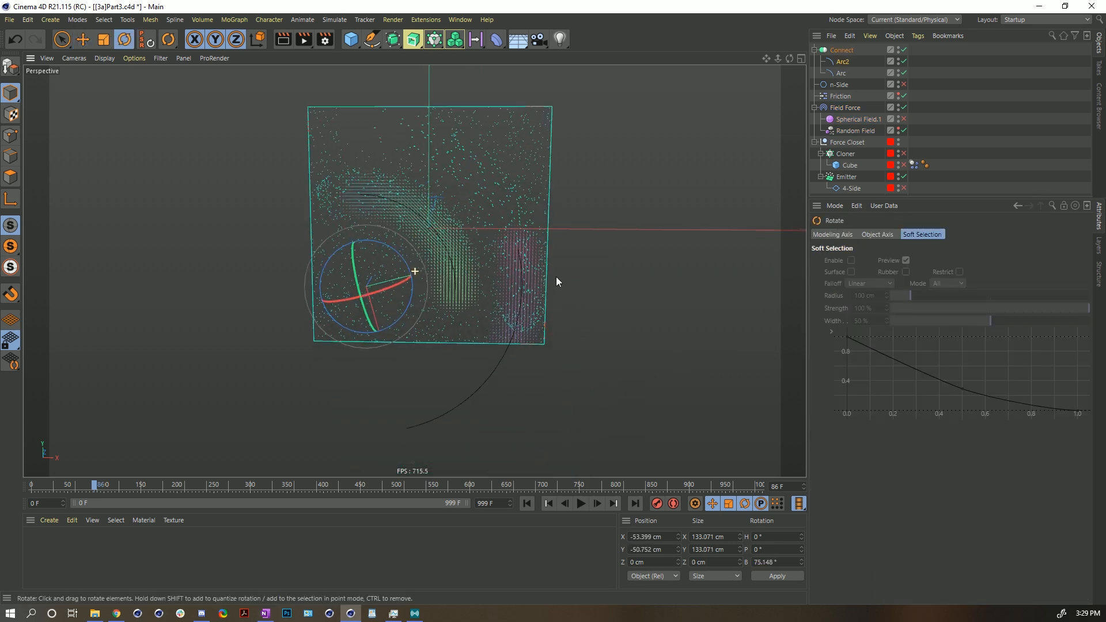
- Move Arc2 to about X -0.6 cm, Y 74.5 cm inside the emitter area
{"action": "key", "text": "e"}
{"action": "left_click_drag", "start_coordinate": [425, 324], "coordinate": [471, 188]}
{"action": "key", "text": "ctrl+z"}
{"action": "left_click_drag", "start_coordinate": [438, 328], "coordinate": [485, 173]}
{"action": "middle_click_drag", "start_coordinate": [504, 211], "coordinate": [553, 296], "text": "alt"}
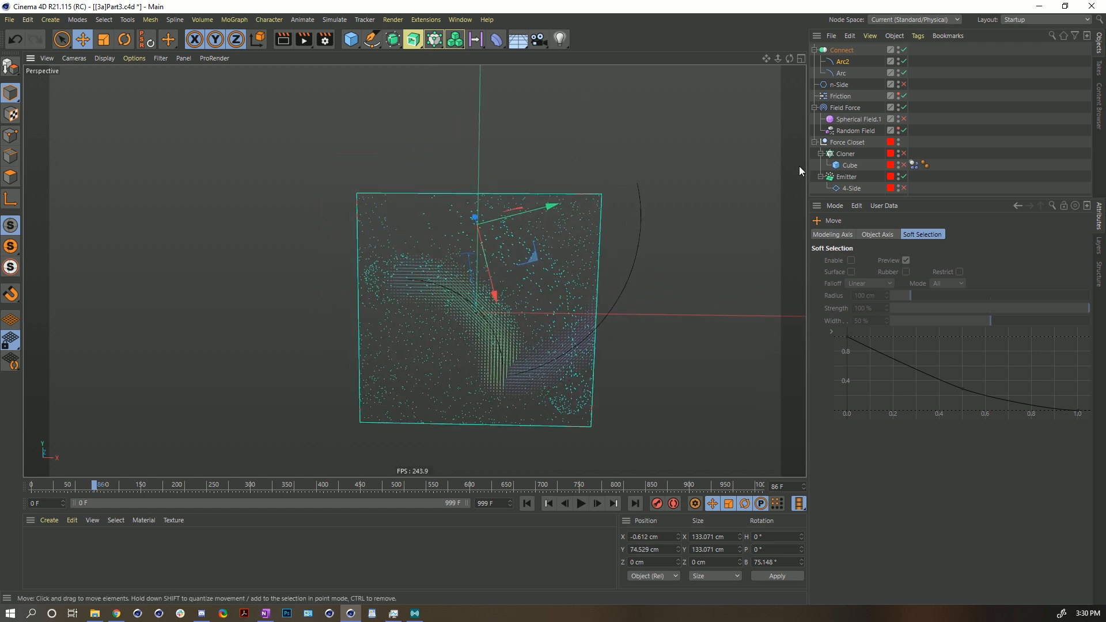
- Duplicate Arc2 and rotate the copy Arc2.1 to about -105° bank
{"action": "left_click_drag", "start_coordinate": [847, 62], "coordinate": [849, 56], "text": "ctrl"}
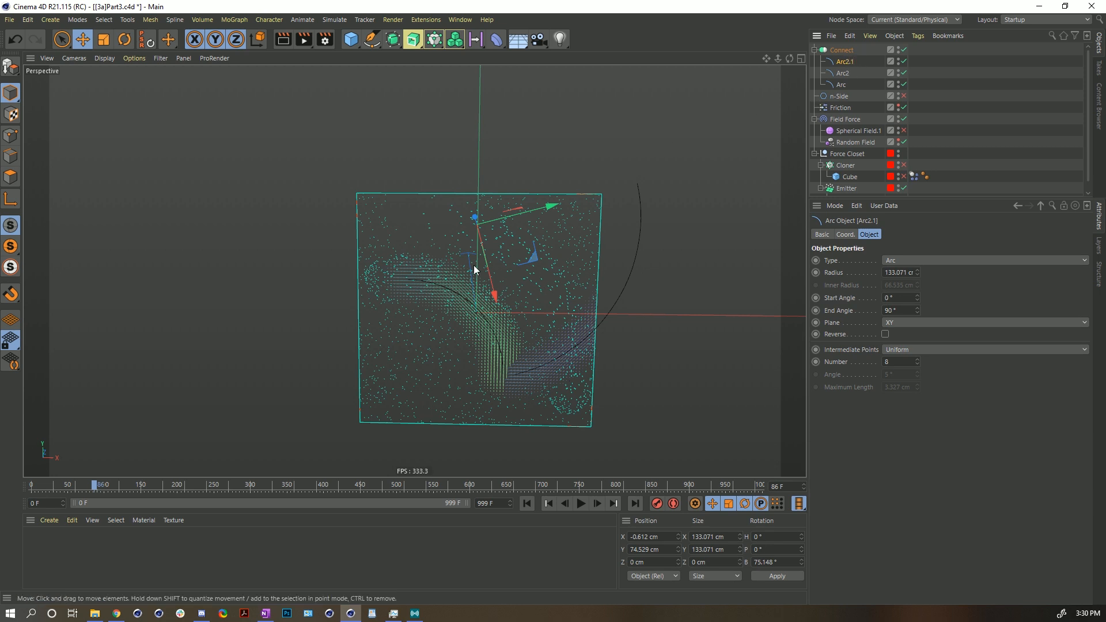
{"action": "key", "text": "r"}
{"action": "left_click_drag", "start_coordinate": [515, 247], "coordinate": [488, 202]}
{"action": "key", "text": "e"}
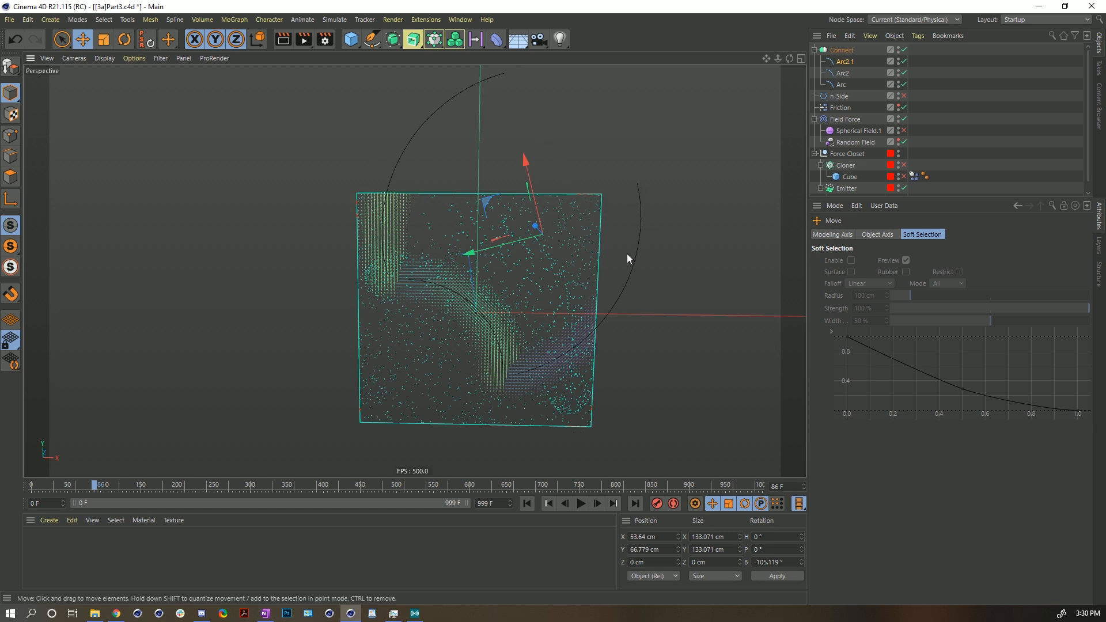
- Play the simulation from the start and orbit the view to examine particles following the arcs
{"action": "left_click", "coordinate": [528, 504]}
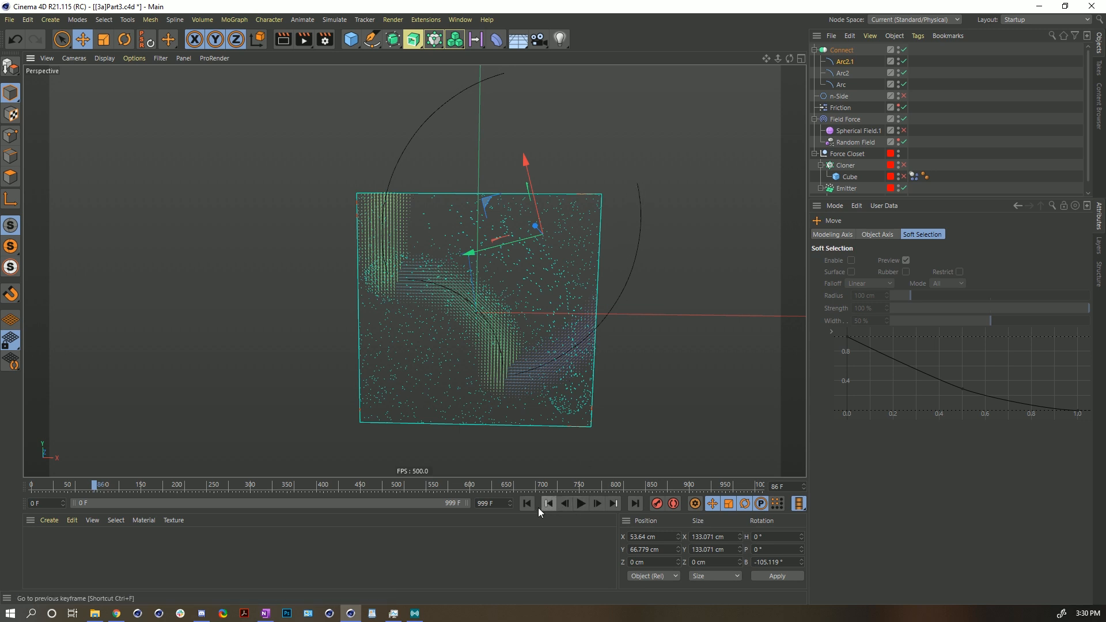
{"action": "left_click", "coordinate": [580, 504]}
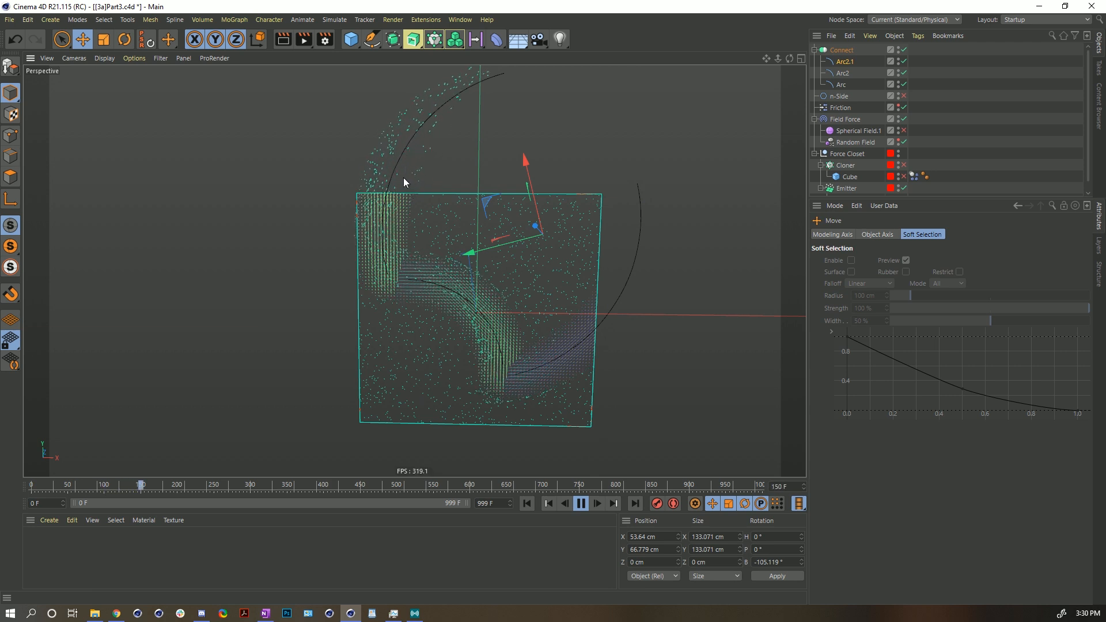
{"action": "middle_click_drag", "start_coordinate": [494, 118], "coordinate": [483, 240], "text": "alt"}
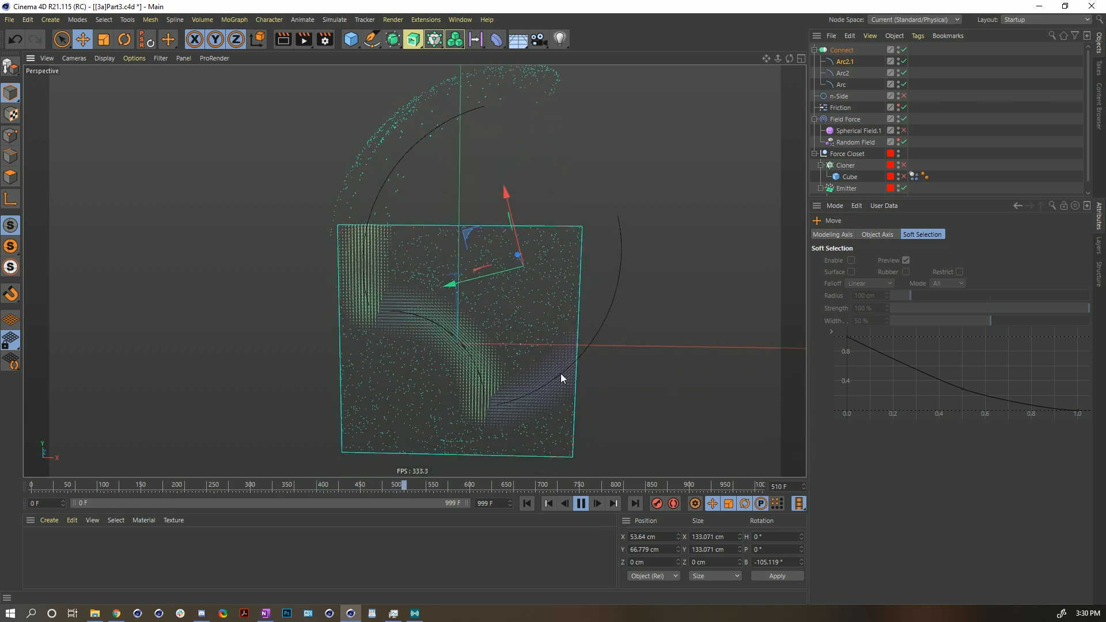
{"action": "left_click", "coordinate": [581, 503]}
{"action": "left_click", "coordinate": [532, 506]}
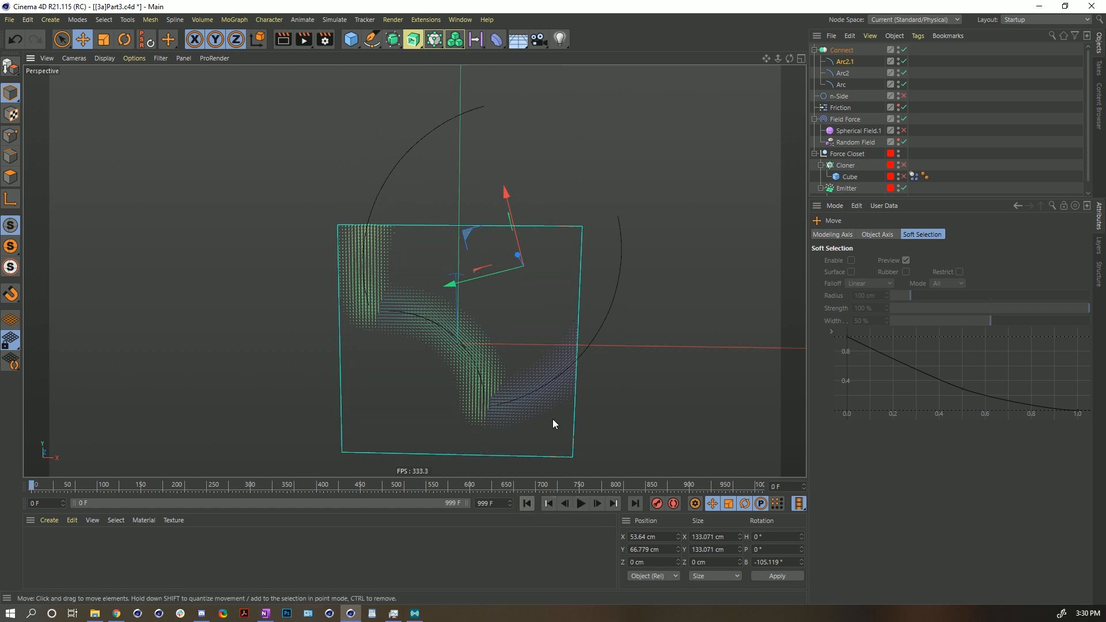
{"action": "right_click_drag", "start_coordinate": [485, 332], "coordinate": [510, 308], "text": "alt"}
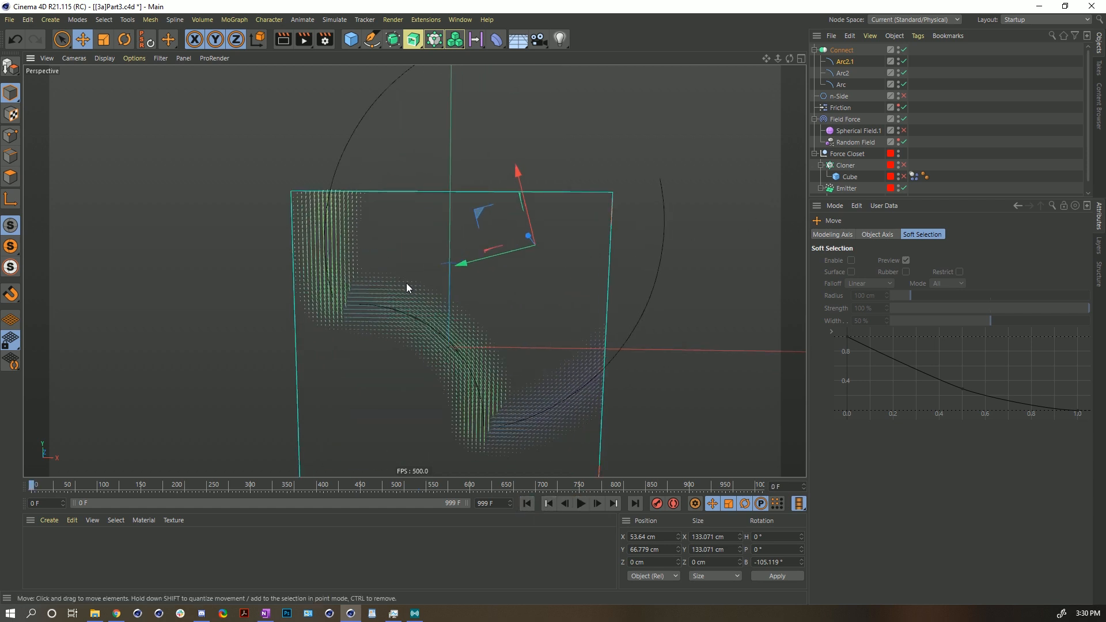
- Select the Field Force object and replay the simulation, orbiting around the particle flow before rewinding
{"action": "left_click", "coordinate": [846, 119]}
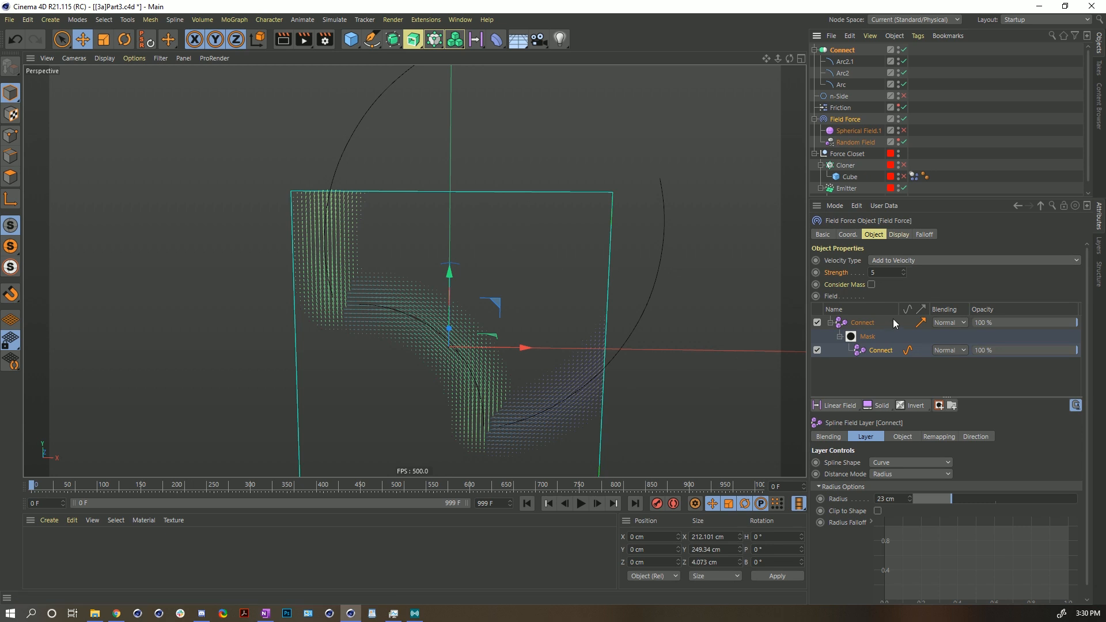
{"action": "left_click", "coordinate": [580, 503]}
{"action": "middle_click_drag", "start_coordinate": [347, 137], "coordinate": [376, 268], "text": "alt"}
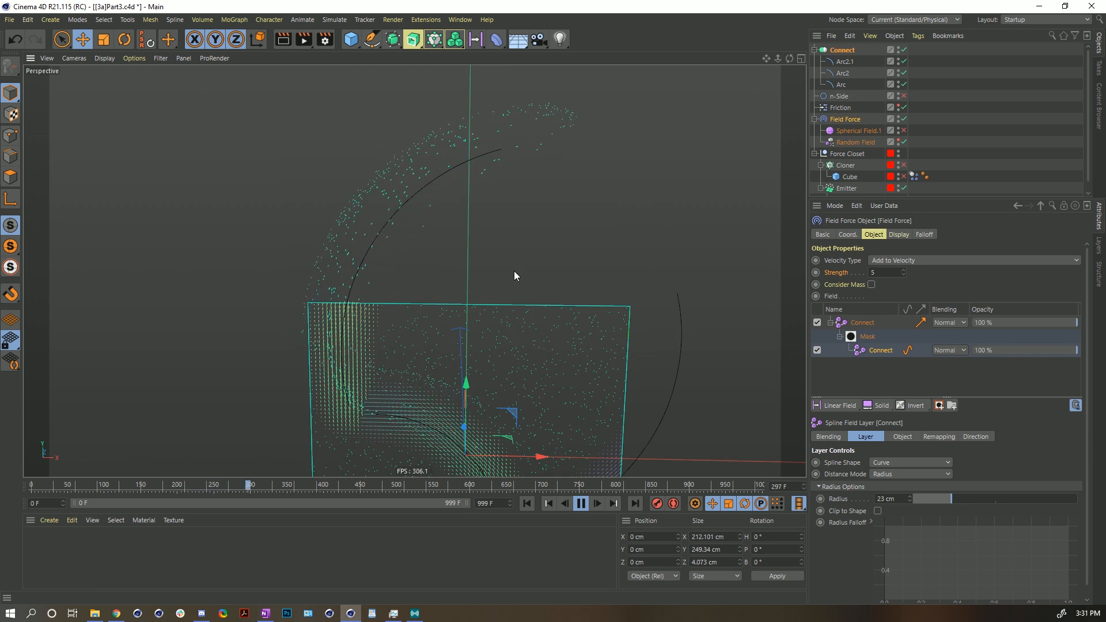
{"action": "middle_click_drag", "start_coordinate": [514, 267], "coordinate": [503, 193], "text": "alt"}
{"action": "right_click_drag", "start_coordinate": [503, 194], "coordinate": [504, 266], "text": "alt"}
{"action": "middle_click_drag", "start_coordinate": [504, 266], "coordinate": [579, 458], "text": "alt"}
{"action": "left_click", "coordinate": [581, 503]}
{"action": "left_click", "coordinate": [526, 504]}
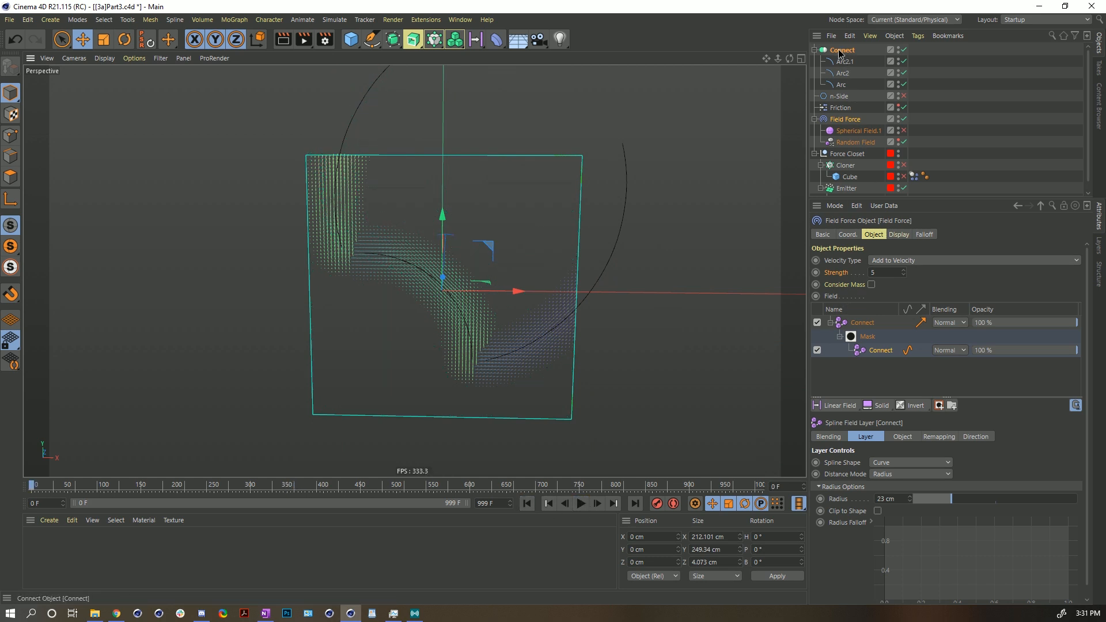
- Duplicate the Connect field layer and set the top copy's Distance Mode to Radius
{"action": "left_click_drag", "start_coordinate": [880, 324], "coordinate": [852, 318]}
{"action": "left_click", "coordinate": [868, 322]}
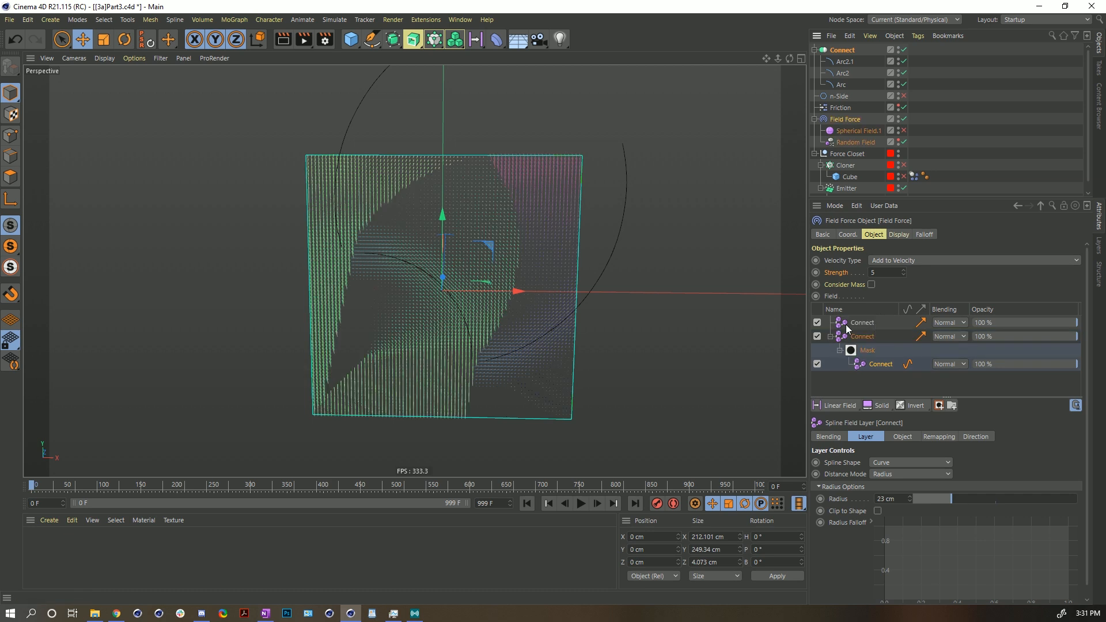
{"action": "left_click", "coordinate": [846, 324]}
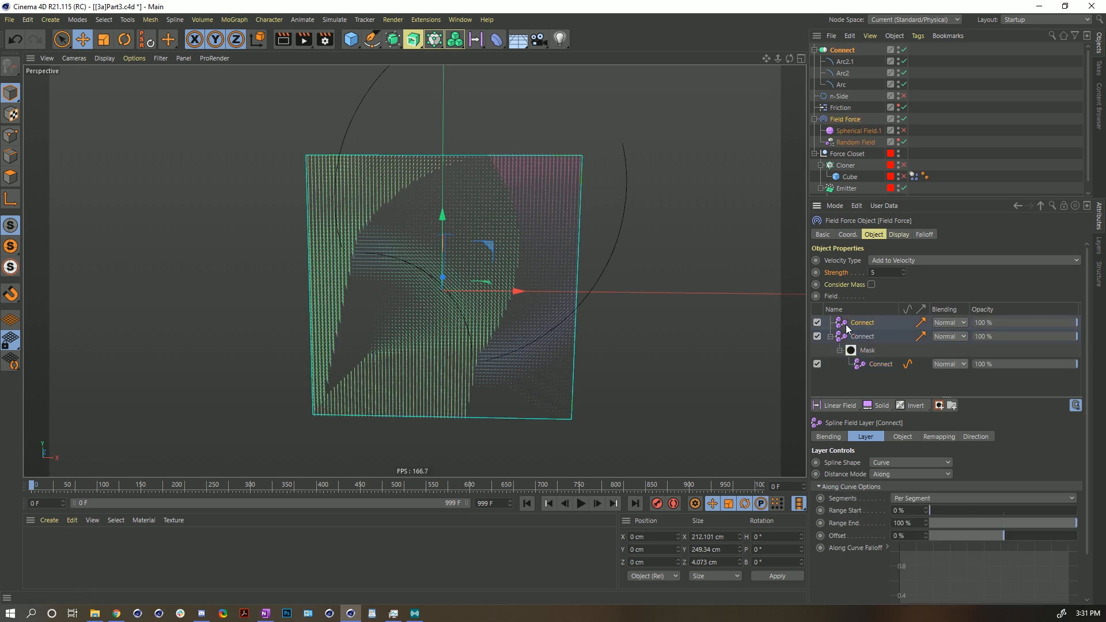
{"action": "left_click", "coordinate": [886, 477]}
{"action": "left_click", "coordinate": [890, 496]}
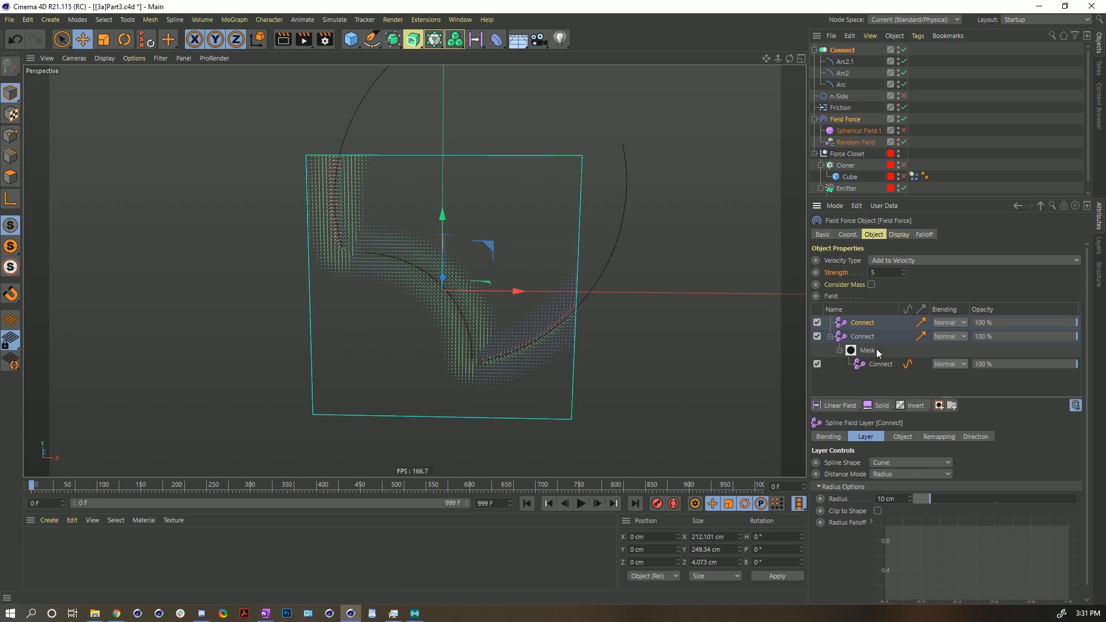
- Set the top Connect layer's Radius to 23 cm, matching the mask layer's radius
{"action": "left_click", "coordinate": [873, 377]}
{"action": "left_click", "coordinate": [876, 365]}
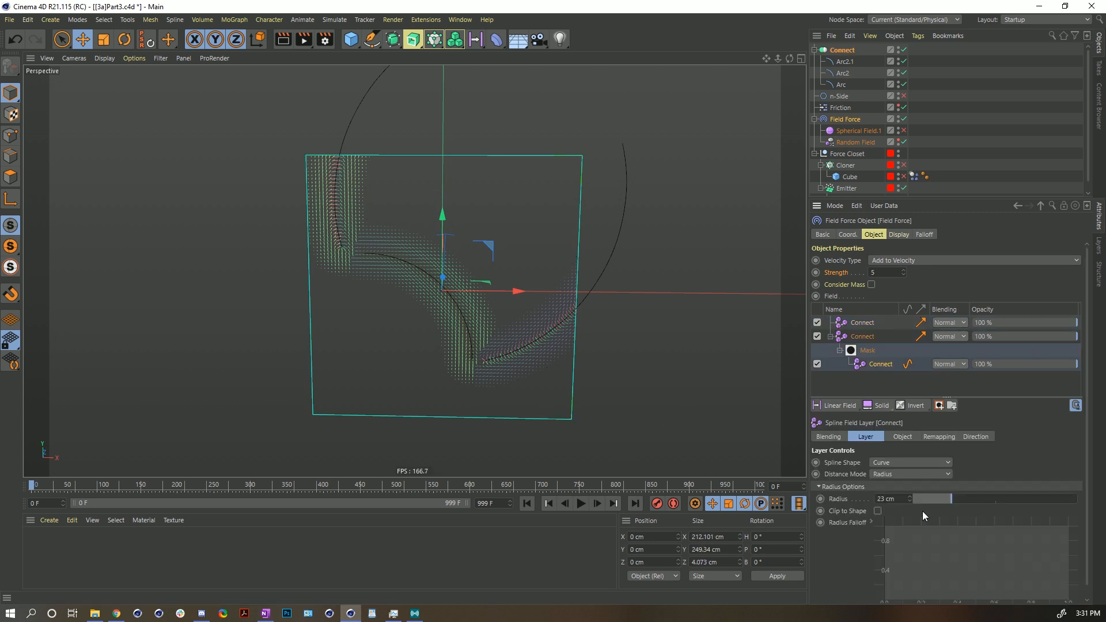
{"action": "double_click", "coordinate": [892, 499]}
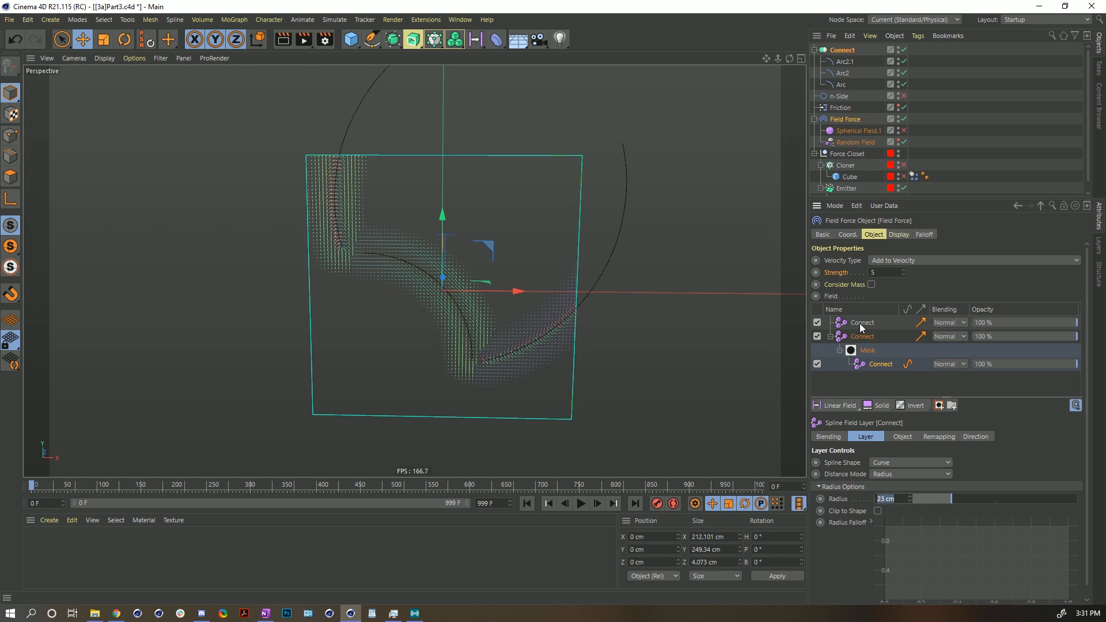
{"action": "left_click", "coordinate": [860, 324]}
{"action": "double_click", "coordinate": [892, 499]}
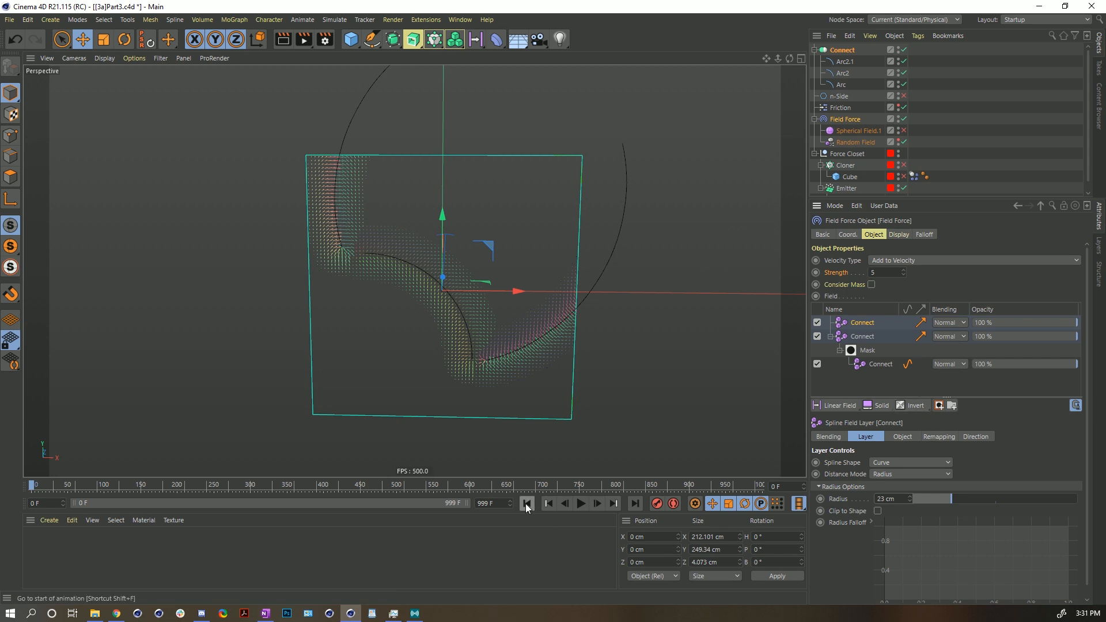
- Play the simulation and set the top Connect layer's blending mode to Add
{"action": "left_click", "coordinate": [582, 503]}
{"action": "left_click", "coordinate": [581, 504]}
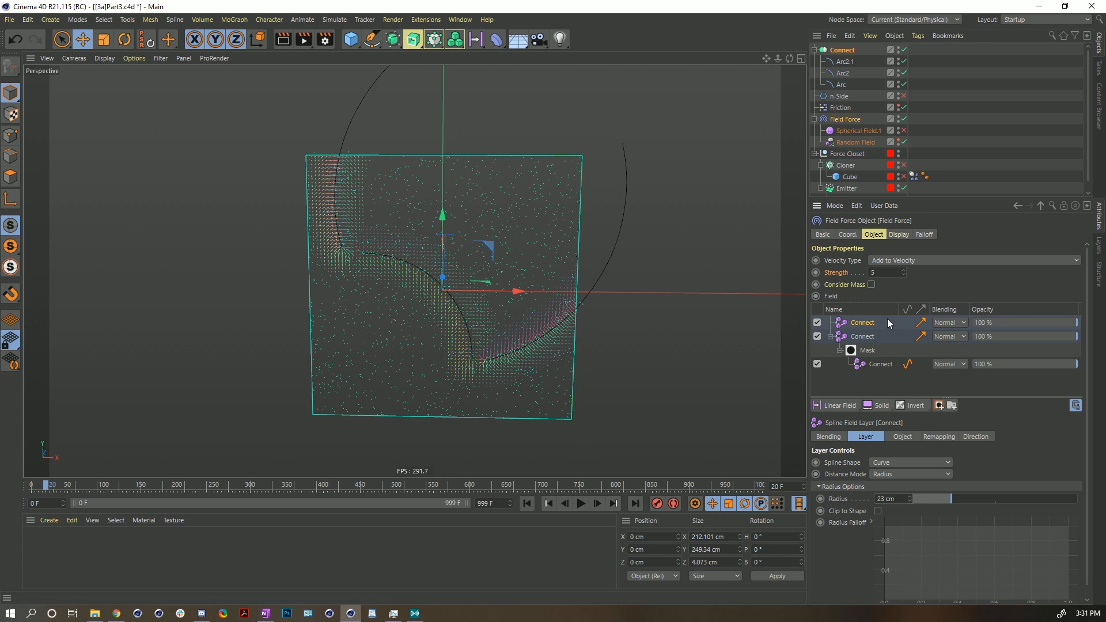
{"action": "left_click", "coordinate": [581, 503]}
{"action": "left_click", "coordinate": [950, 323]}
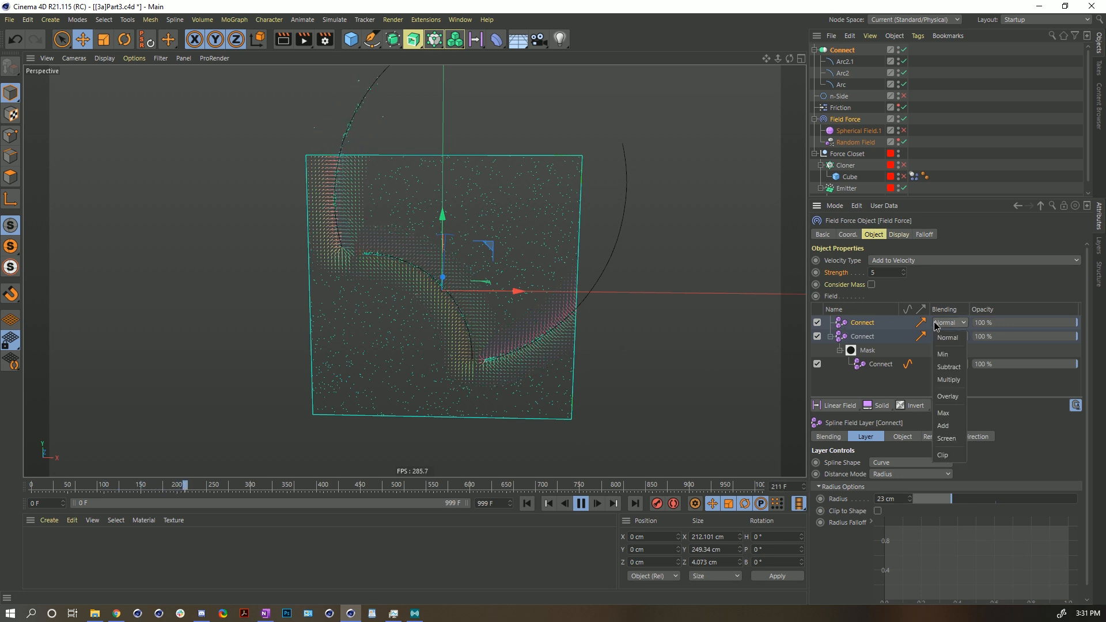
{"action": "left_click", "coordinate": [957, 427]}
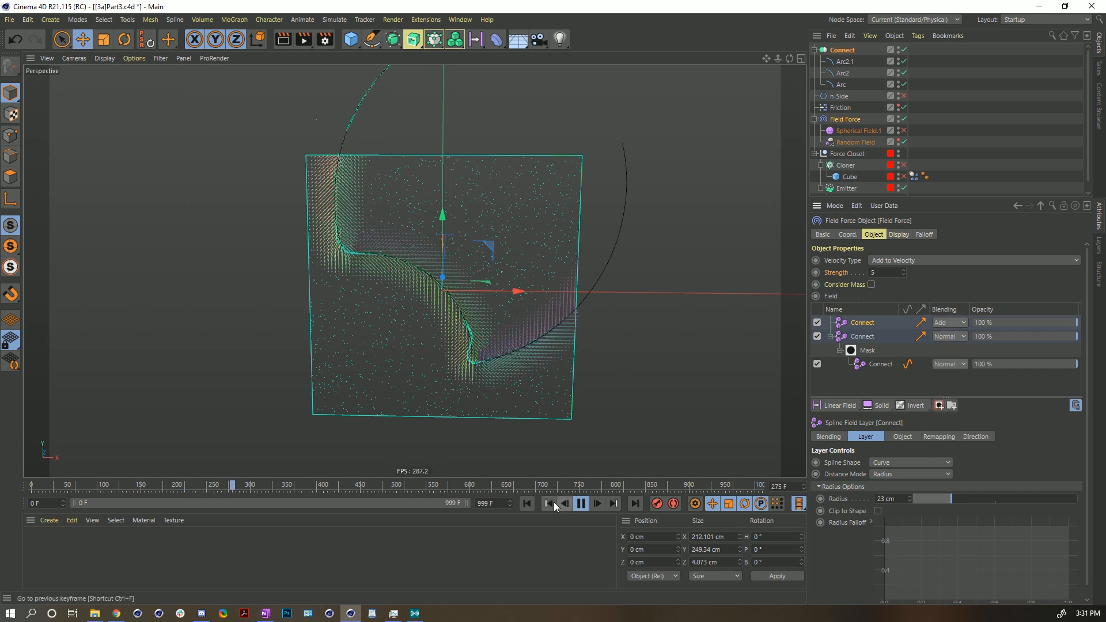
- Replay the simulation, zooming and orbiting to inspect the particle flow closely
{"action": "left_click", "coordinate": [526, 504]}
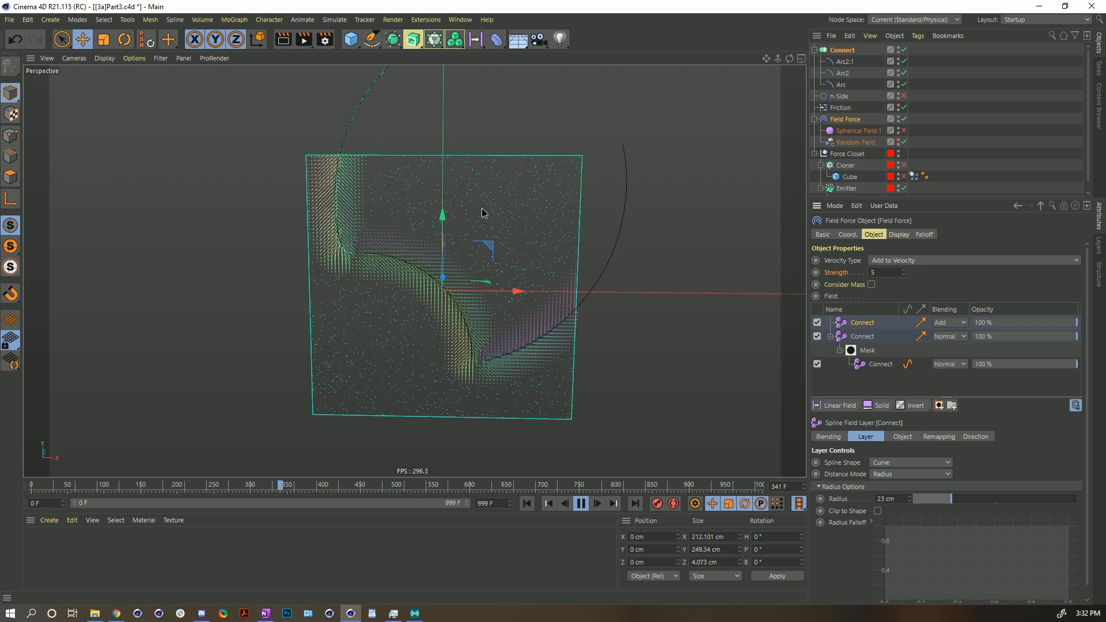
{"action": "middle_click_drag", "start_coordinate": [482, 209], "coordinate": [492, 358]}
{"action": "scroll", "coordinate": [485, 444], "scroll_direction": "up", "scroll_amount": 3}
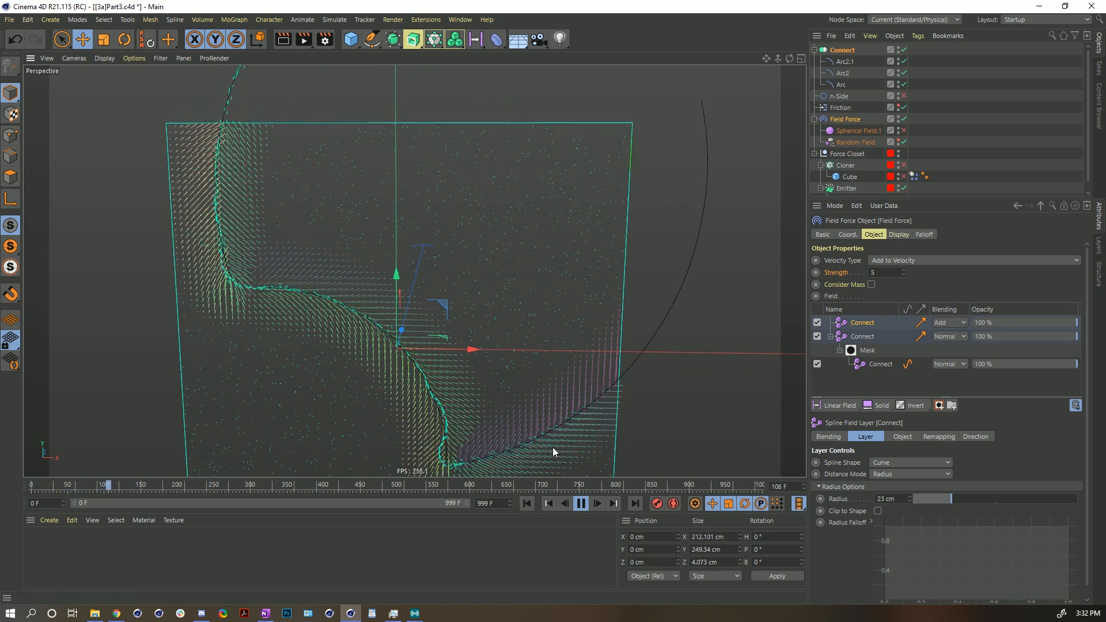
{"action": "middle_click_drag", "start_coordinate": [534, 464], "coordinate": [551, 302]}
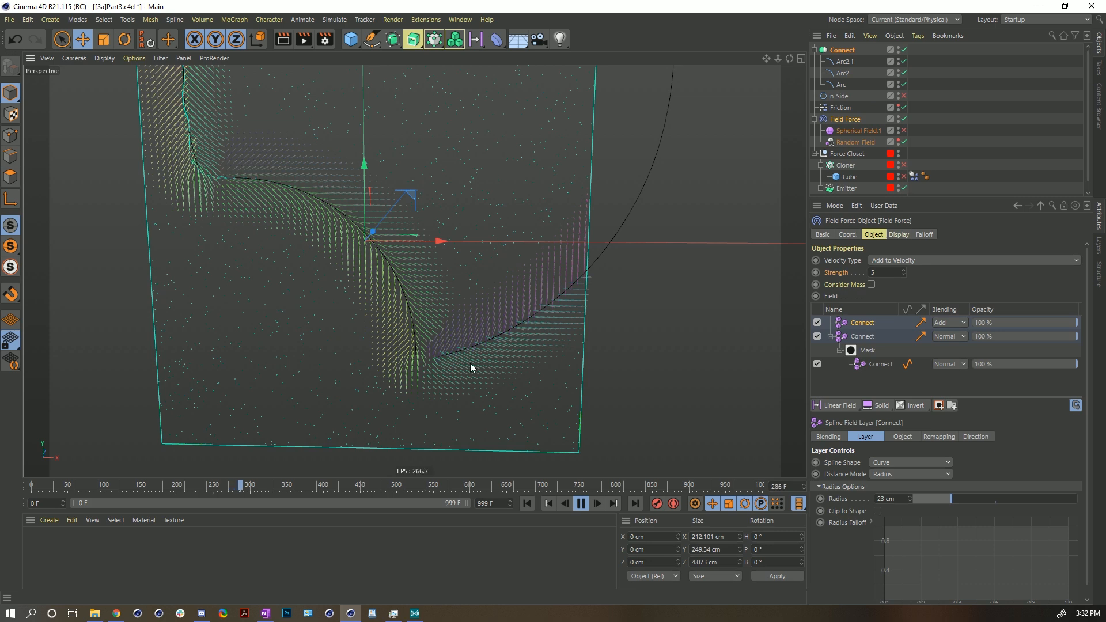
{"action": "left_click", "coordinate": [527, 504]}
{"action": "left_click_drag", "start_coordinate": [399, 257], "coordinate": [401, 372], "text": "alt"}
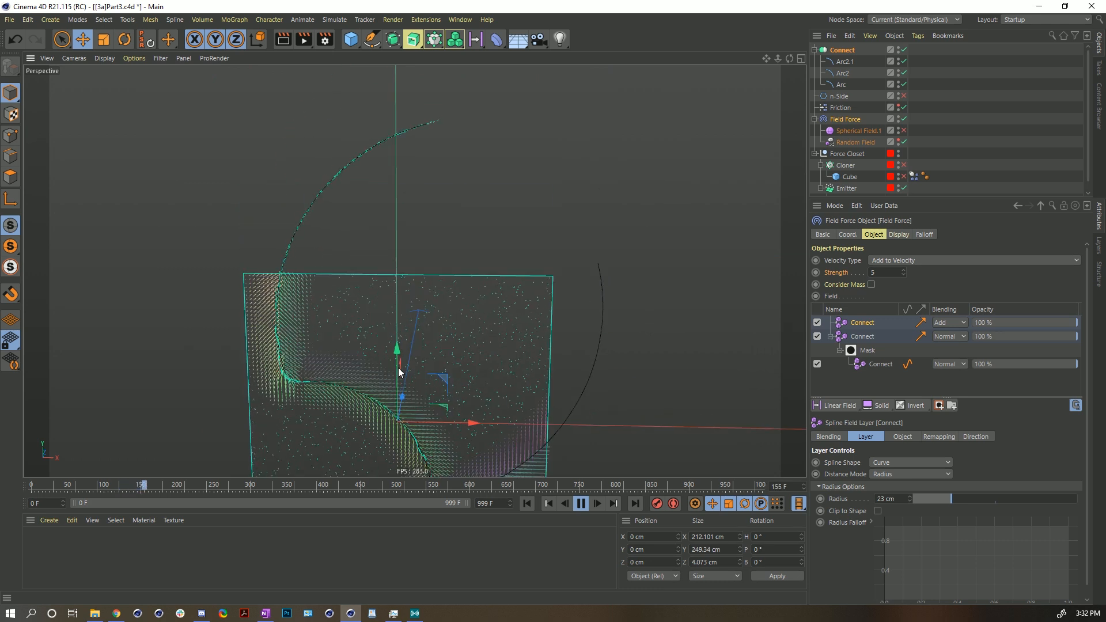
{"action": "key", "text": "F8"}
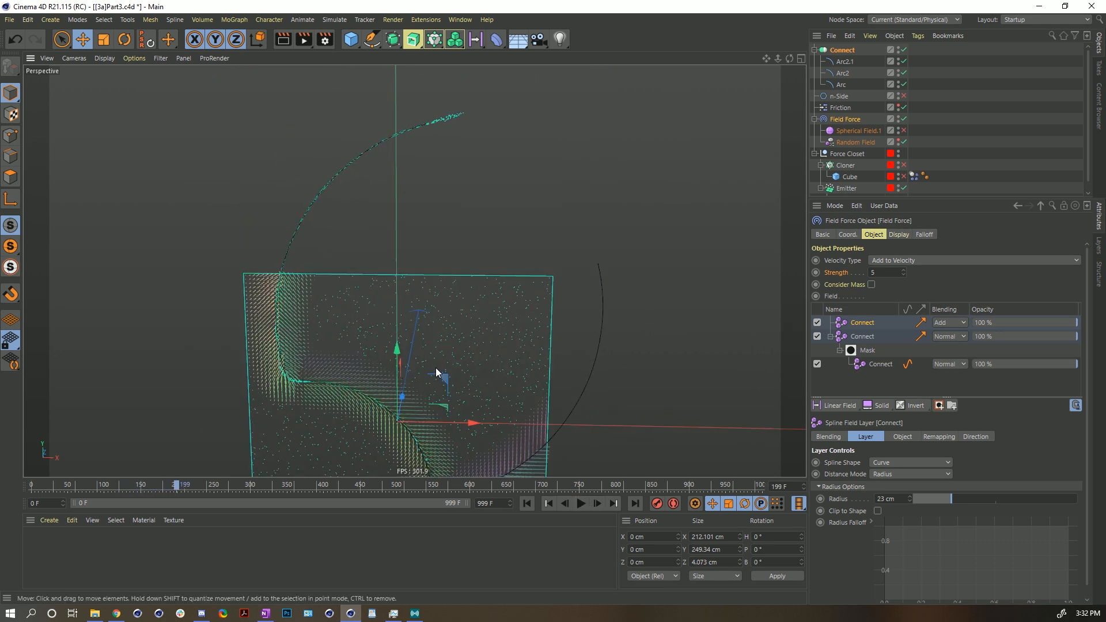
{"action": "mouse_move", "coordinate": [454, 309]}
{"action": "left_mouse_down", "text": "alt"}
{"action": "mouse_move", "coordinate": [432, 206]}
{"action": "mouse_move", "coordinate": [476, 296]}
{"action": "mouse_move", "coordinate": [446, 274]}
{"action": "mouse_move", "coordinate": [449, 320]}
{"action": "left_mouse_up", "text": "alt"}
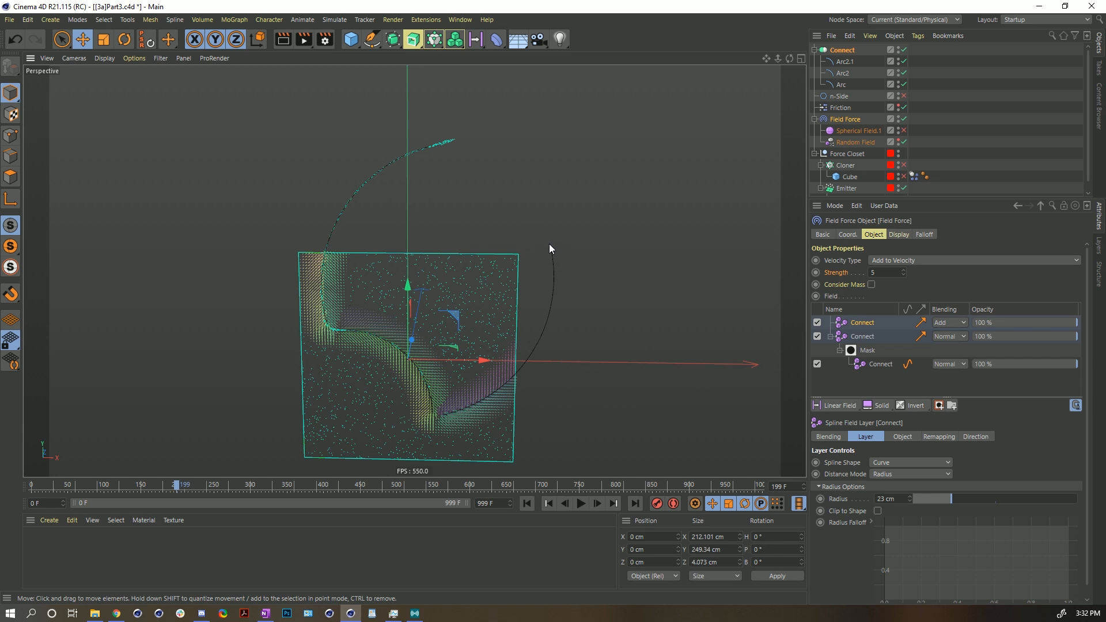
- Duplicate Arc2.1 and rotate the copy Arc2.2 to about -194° bank
{"action": "left_click", "coordinate": [844, 61]}
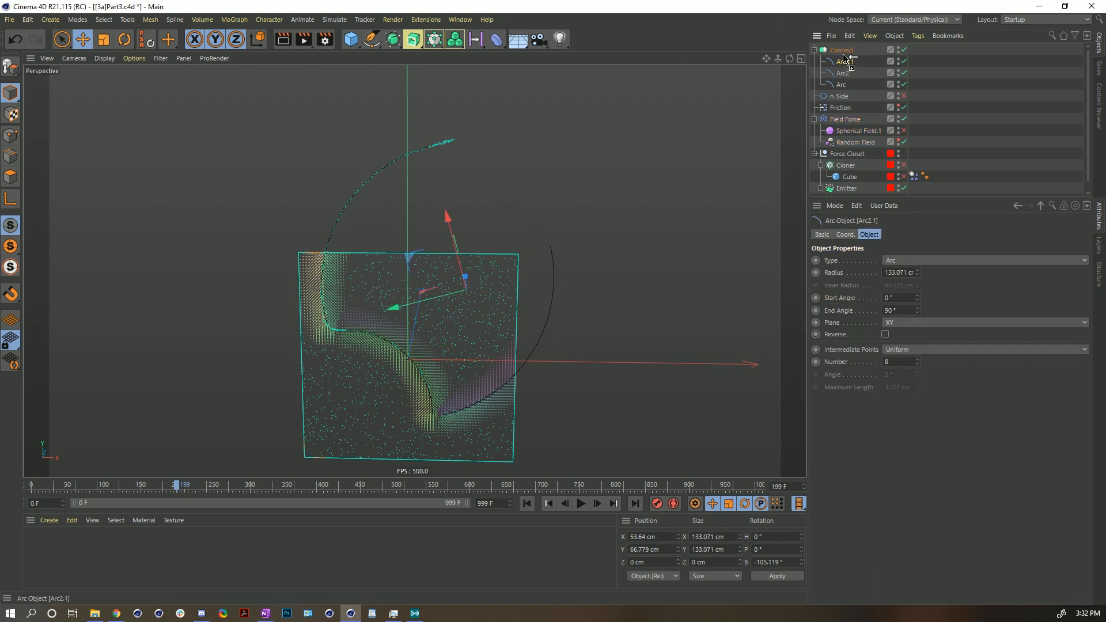
{"action": "left_click_drag", "start_coordinate": [844, 59], "coordinate": [844, 58], "text": "ctrl"}
{"action": "key", "text": "r"}
{"action": "left_click_drag", "start_coordinate": [493, 251], "coordinate": [395, 239]}
{"action": "key", "text": "e"}
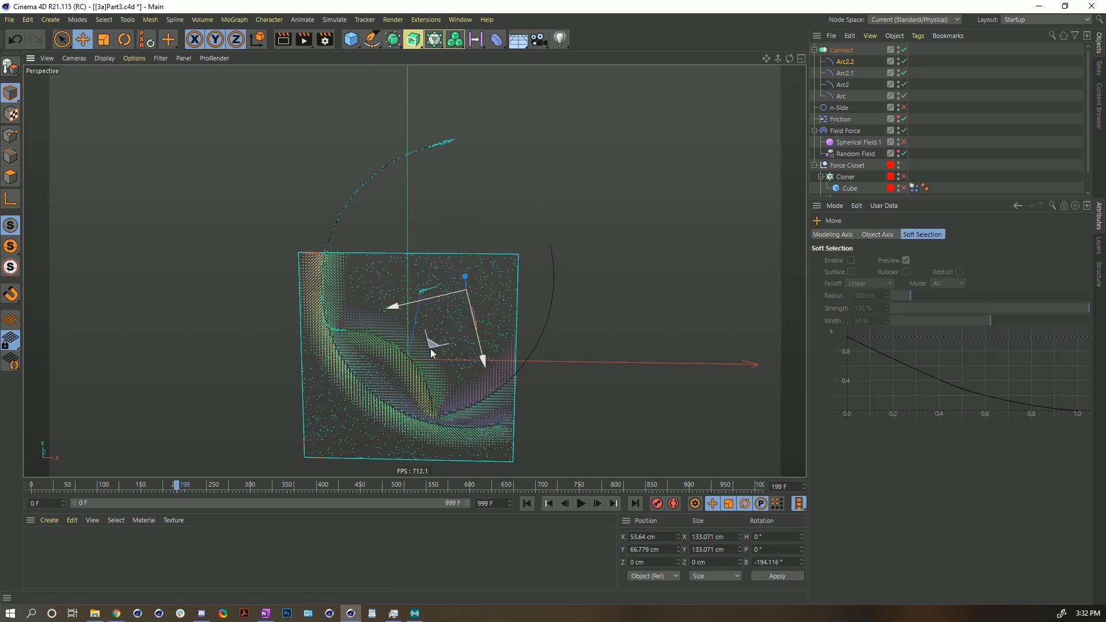
- Move Arc2.2 toward the upper right and scale it to about 84 cm
{"action": "left_click_drag", "start_coordinate": [430, 343], "coordinate": [582, 148]}
{"action": "key", "text": "t"}
{"action": "left_click_drag", "start_coordinate": [681, 138], "coordinate": [585, 172]}
{"action": "key", "text": "e"}
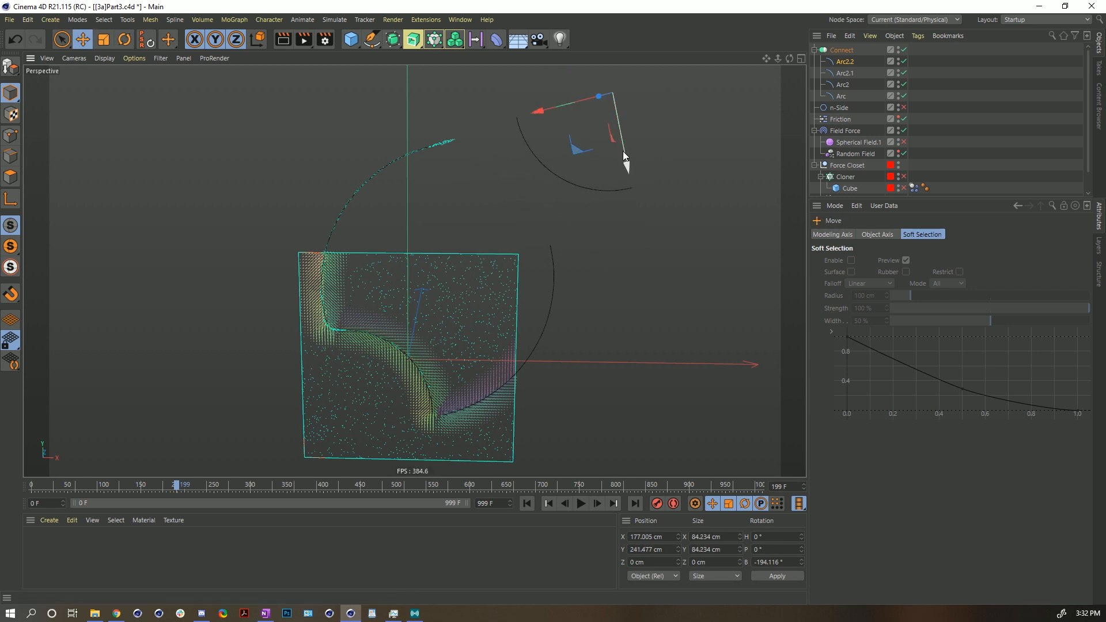
- Rotate Arc2.2 to about -179° bank, move it to about X 130 cm, Y 194 cm, and play the simulation
{"action": "key", "text": "r"}
{"action": "left_click", "coordinate": [598, 137]}
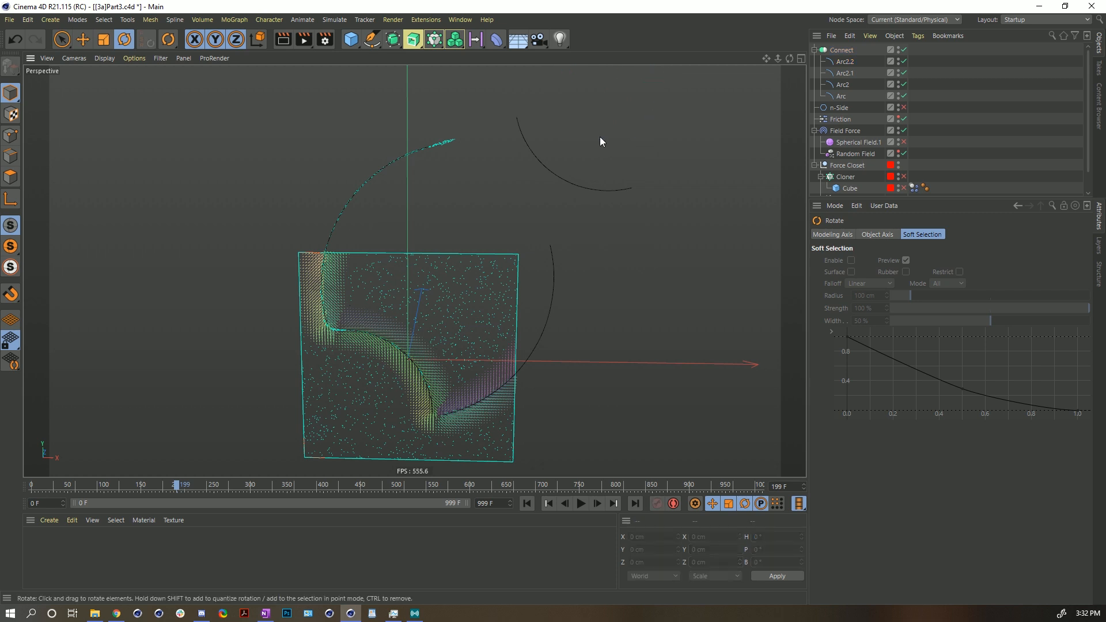
{"action": "key", "text": "ctrl+z"}
{"action": "key", "text": "ctrl+shift+z"}
{"action": "left_click_drag", "start_coordinate": [549, 130], "coordinate": [542, 120]}
{"action": "left_click_drag", "start_coordinate": [610, 171], "coordinate": [551, 178], "text": "alt"}
{"action": "key", "text": "e"}
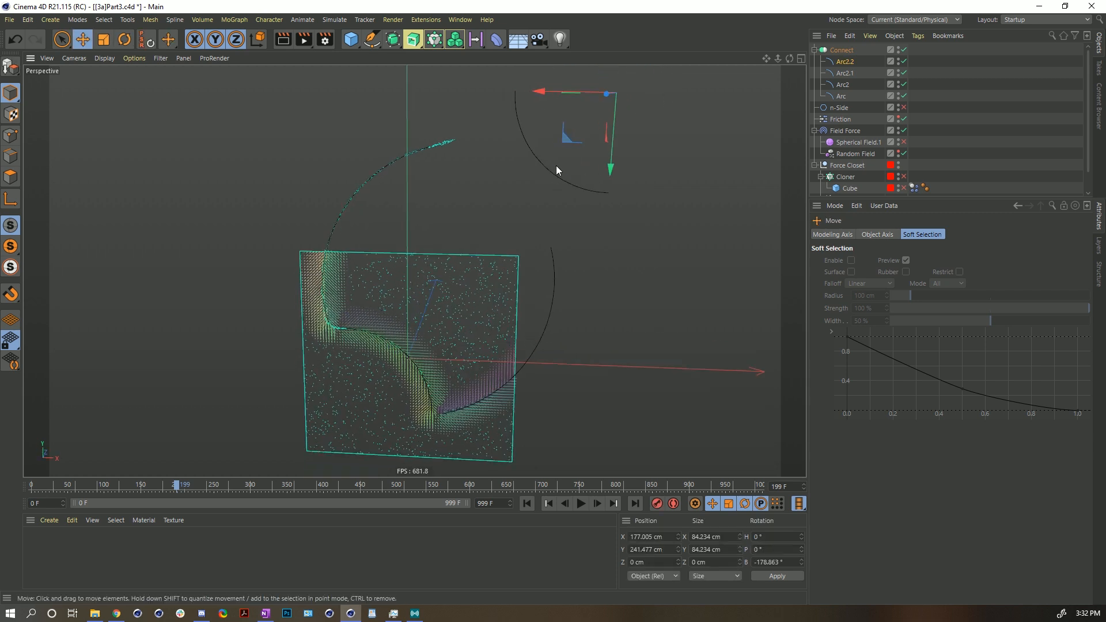
{"action": "left_click_drag", "start_coordinate": [566, 136], "coordinate": [511, 189]}
{"action": "left_click", "coordinate": [580, 504]}
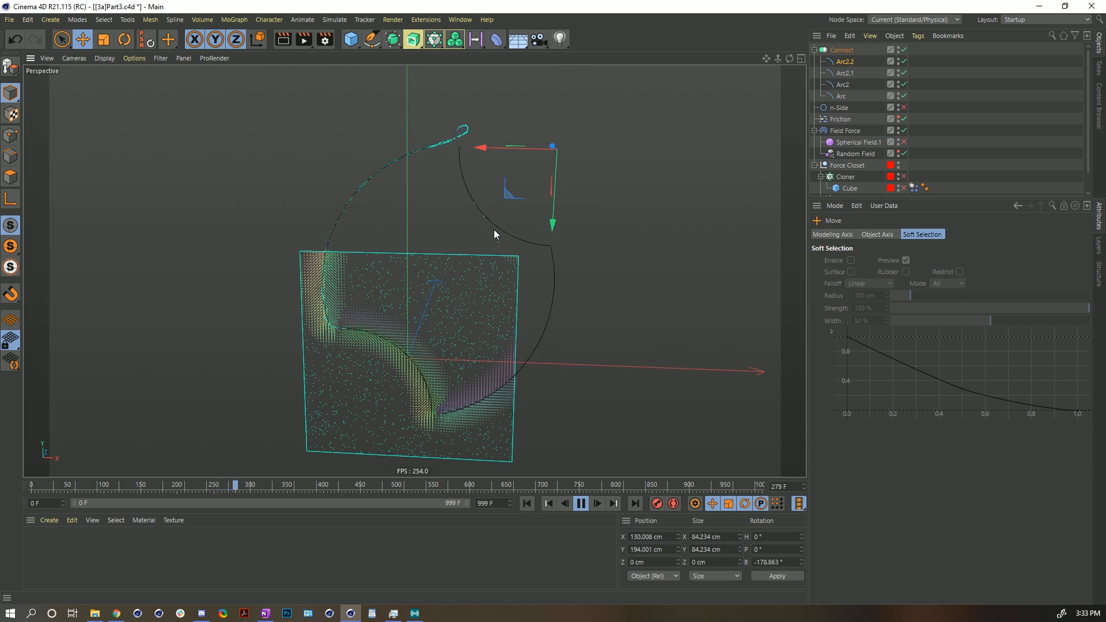
- Enable Reverse on Arc2.2 and scale it down to about 76 cm
{"action": "left_click", "coordinate": [841, 61]}
{"action": "left_click", "coordinate": [885, 334]}
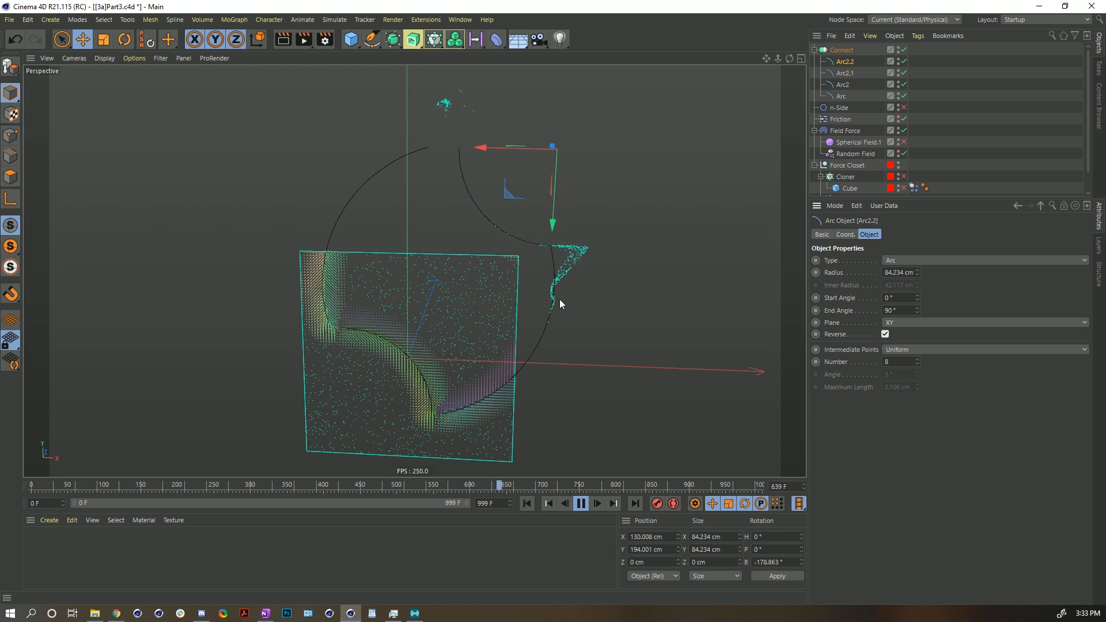
{"action": "left_click", "coordinate": [488, 213]}
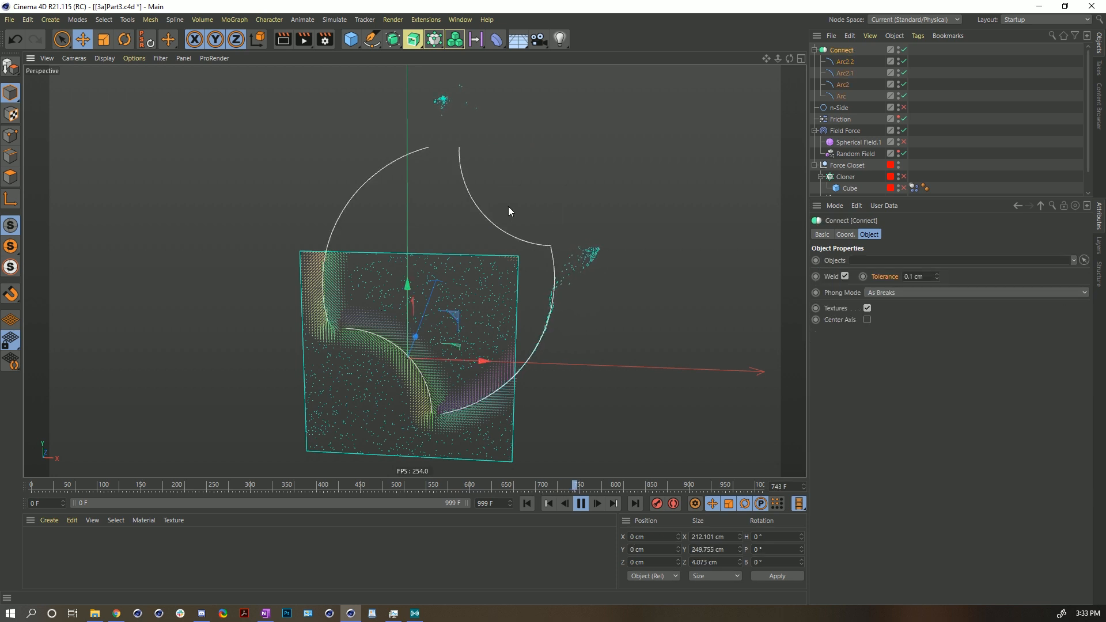
{"action": "left_click", "coordinate": [845, 61]}
{"action": "key", "text": "t"}
{"action": "left_click_drag", "start_coordinate": [656, 161], "coordinate": [618, 181]}
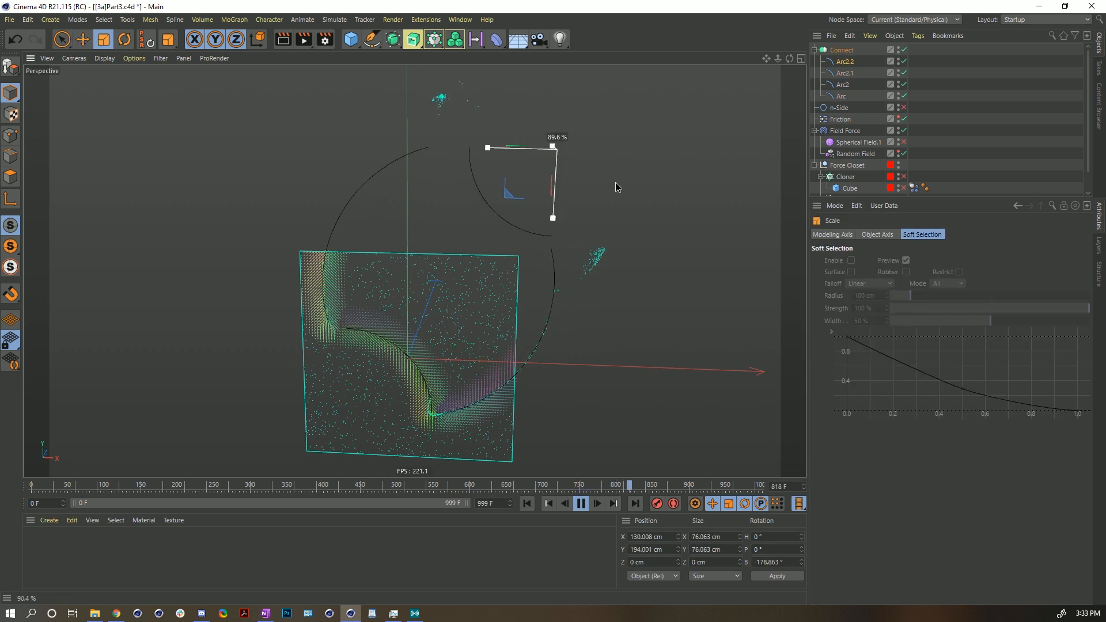
- Move Arc2.2 to about X 117 cm, Y 191 cm and restart the simulation
{"action": "key", "text": "e"}
{"action": "left_click_drag", "start_coordinate": [506, 195], "coordinate": [491, 198]}
{"action": "left_click", "coordinate": [527, 503]}
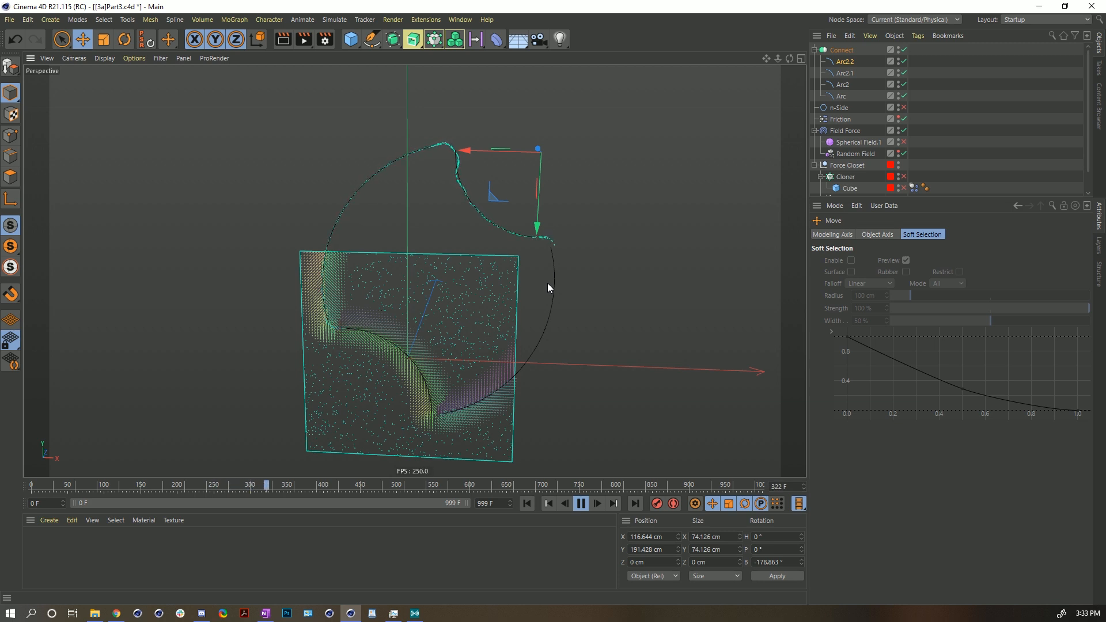
- Set the added Connect spline layer's direction scale in the Field Force to 19%
{"action": "scroll", "coordinate": [475, 210], "scroll_direction": "up", "scroll_amount": 3}
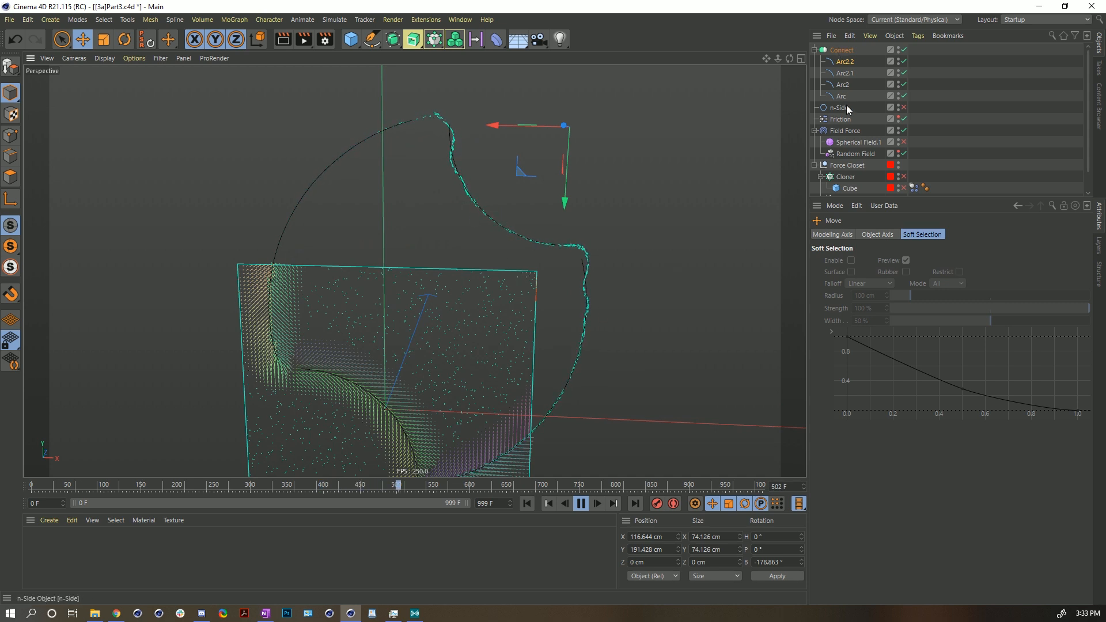
{"action": "left_click", "coordinate": [844, 131]}
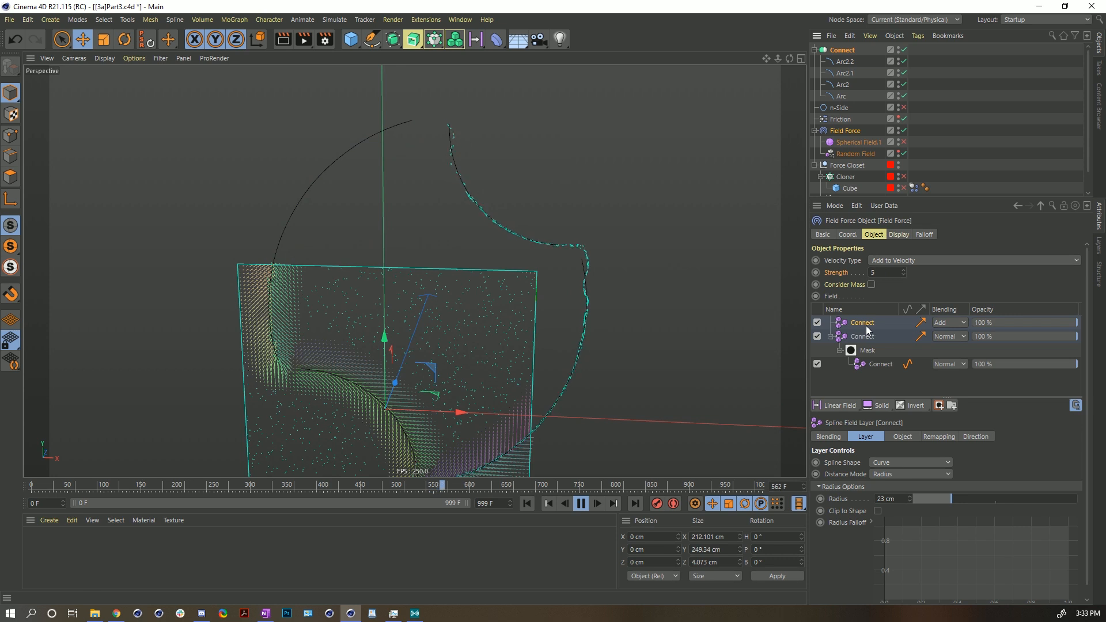
{"action": "left_click", "coordinate": [939, 437]}
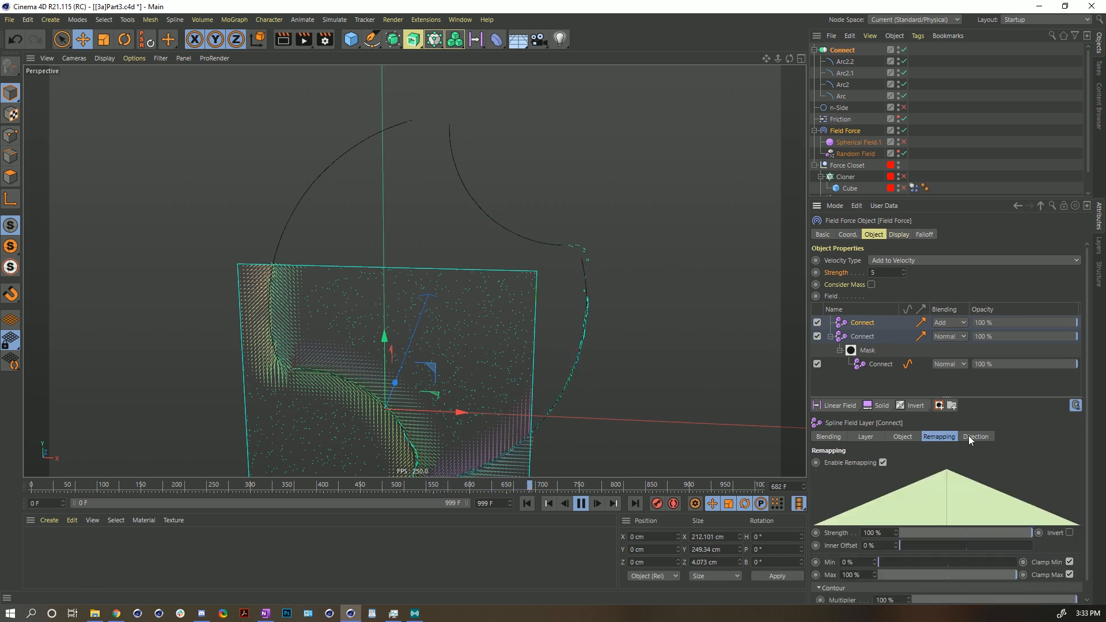
{"action": "left_click", "coordinate": [969, 438]}
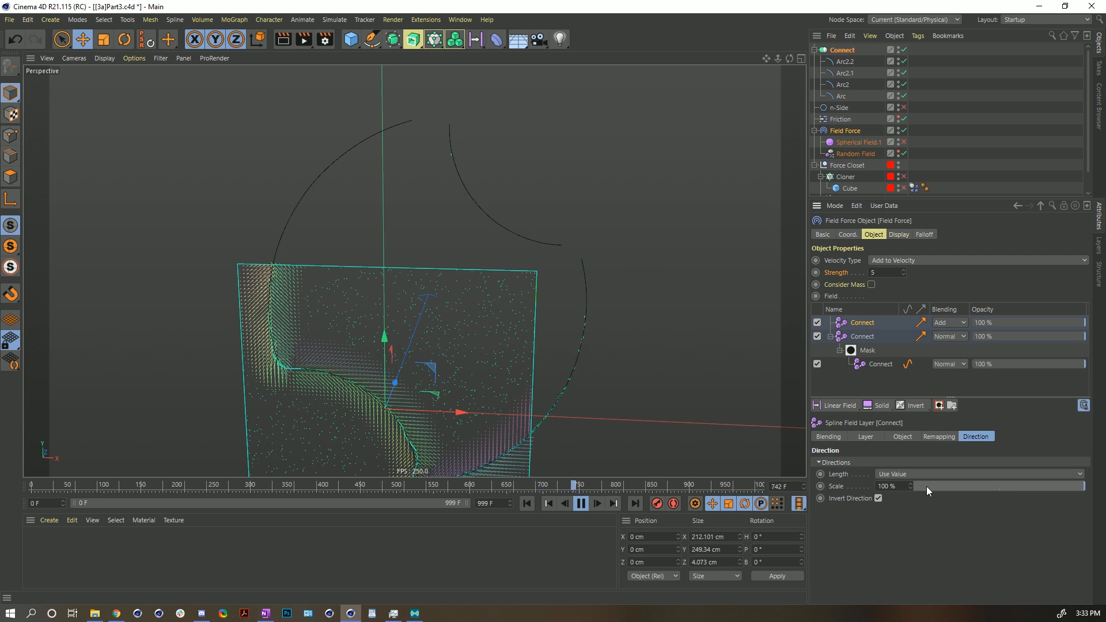
{"action": "left_click", "coordinate": [948, 485]}
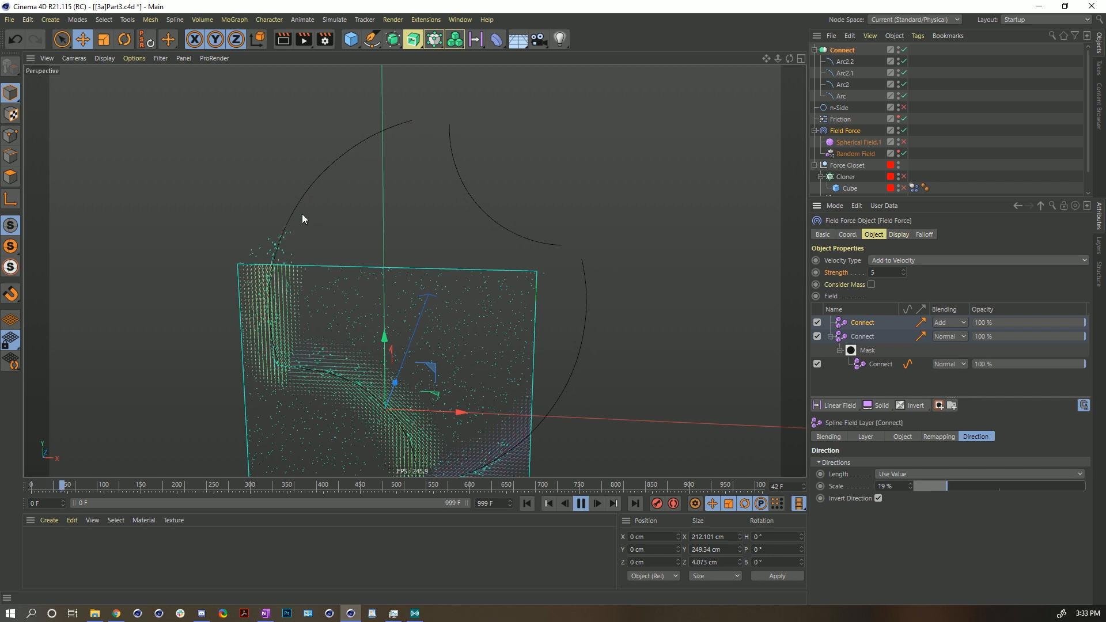
- Examine the particle flow around the arcs, then restore the Connect layer's direction scale to 100%
{"action": "middle_click_drag", "start_coordinate": [409, 297], "coordinate": [400, 227], "text": "alt"}
{"action": "right_click_drag", "start_coordinate": [419, 226], "coordinate": [394, 234], "text": "alt"}
{"action": "middle_click_drag", "start_coordinate": [397, 248], "coordinate": [402, 283], "text": "alt"}
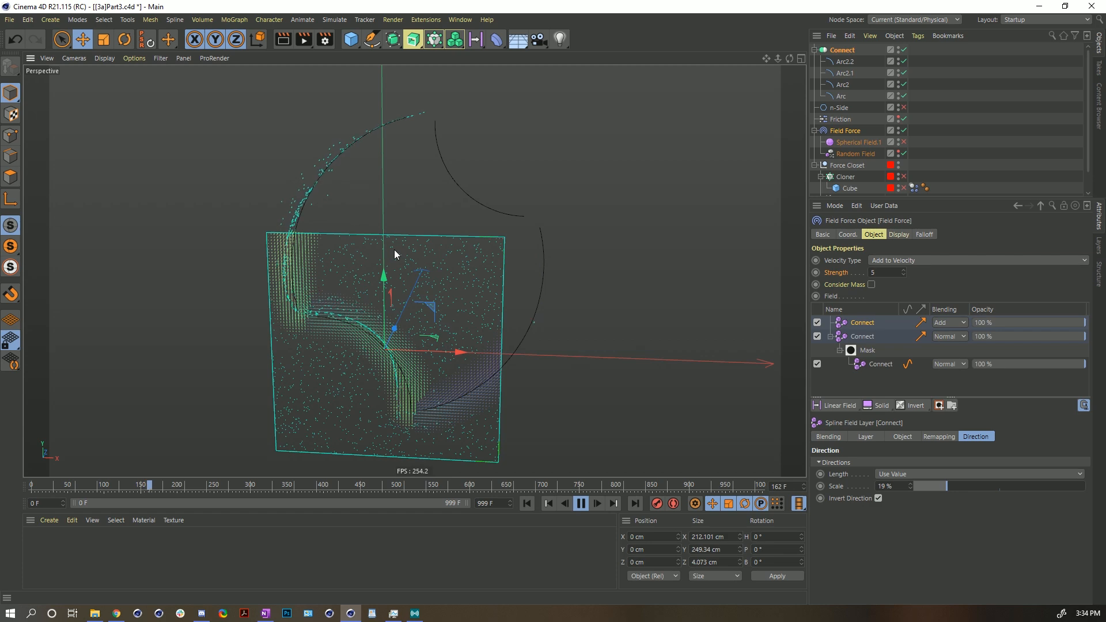
{"action": "scroll", "coordinate": [370, 357], "scroll_direction": "up", "scroll_amount": 5}
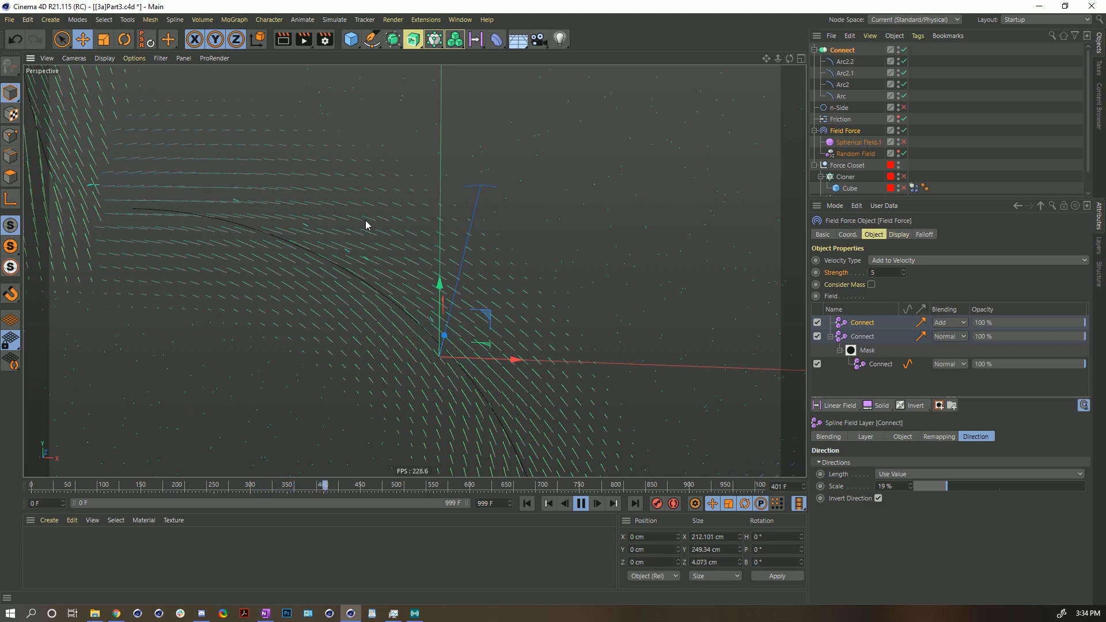
{"action": "scroll", "coordinate": [365, 221], "scroll_direction": "down", "scroll_amount": 6}
{"action": "scroll", "coordinate": [412, 315], "scroll_direction": "down", "scroll_amount": 3}
{"action": "scroll", "coordinate": [395, 293], "scroll_direction": "up", "scroll_amount": 2}
{"action": "middle_click_drag", "start_coordinate": [395, 293], "coordinate": [418, 304], "text": "alt"}
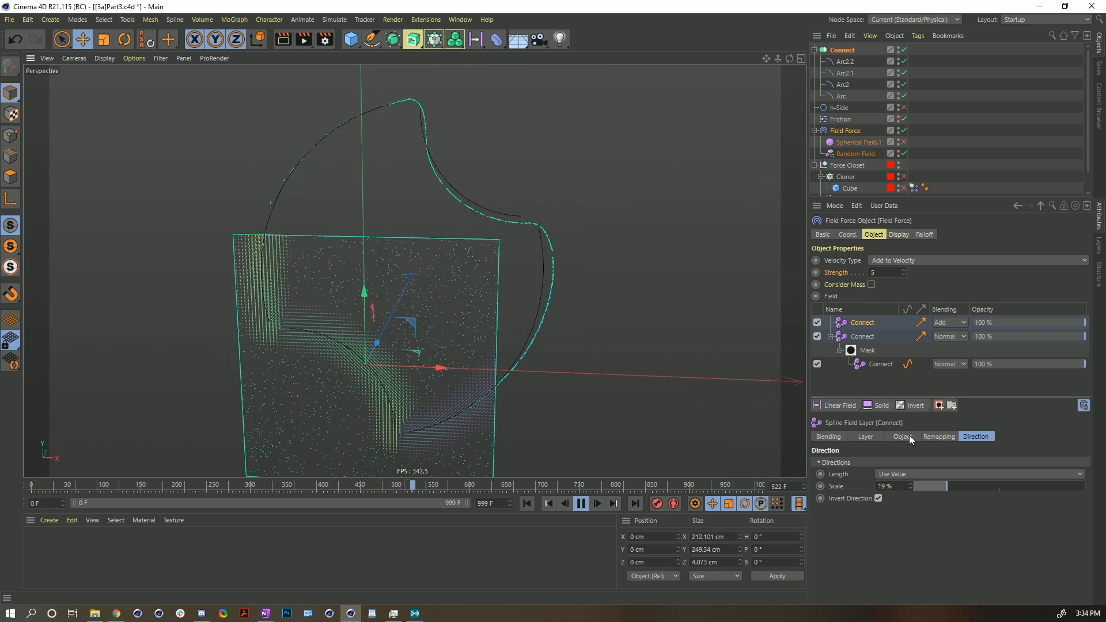
{"action": "left_click_drag", "start_coordinate": [960, 488], "coordinate": [1085, 487]}
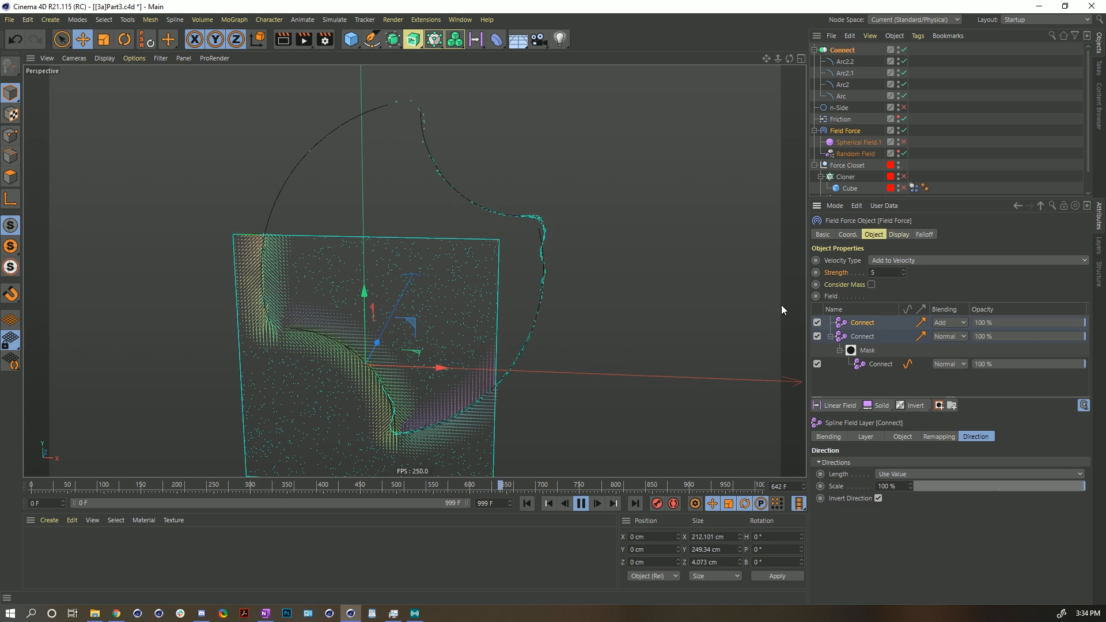
- Add the Random Field to the Field Force's field list with Add blending
{"action": "left_click_drag", "start_coordinate": [843, 153], "coordinate": [857, 324]}
{"action": "left_click", "coordinate": [867, 322]}
{"action": "left_click", "coordinate": [949, 323]}
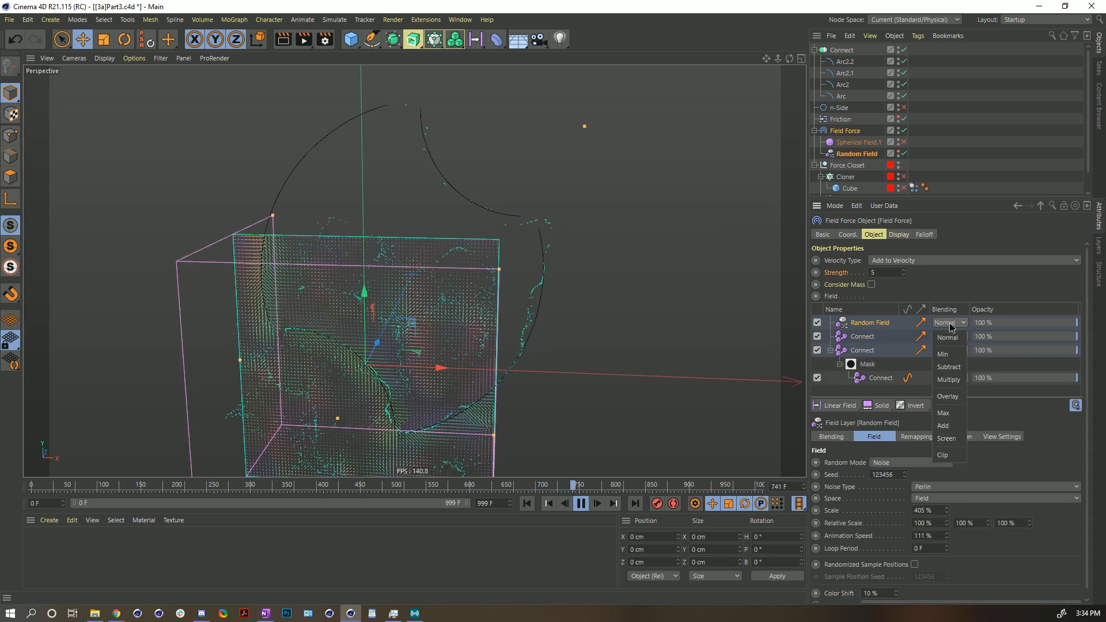
{"action": "left_click", "coordinate": [943, 425]}
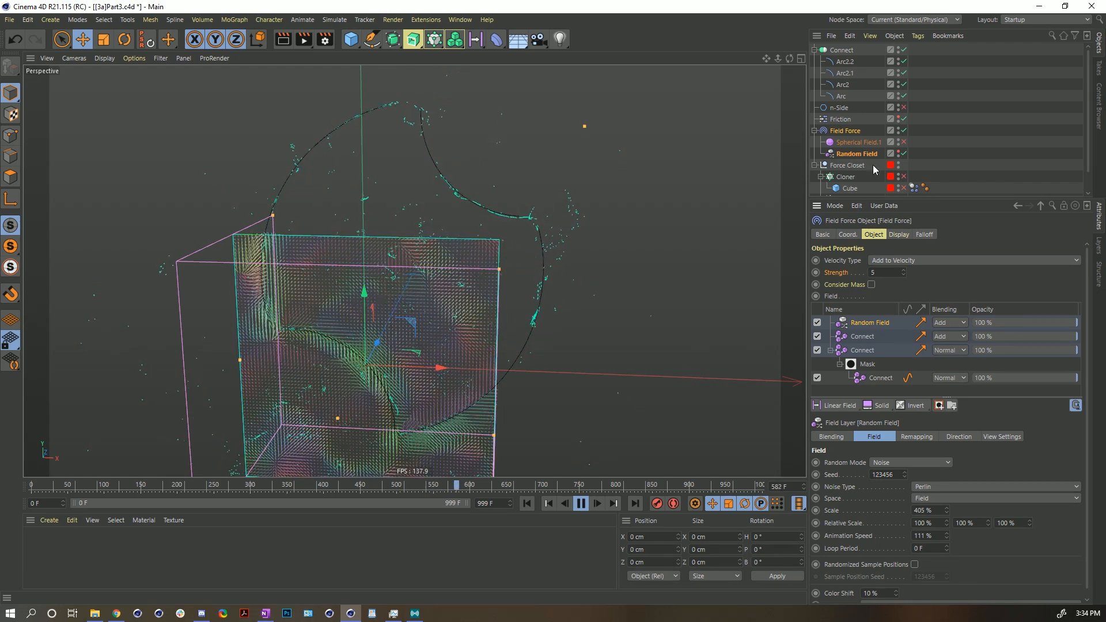
- Set the Random Field's scale to 5%
{"action": "left_click", "coordinate": [857, 152]}
{"action": "double_click", "coordinate": [935, 336]}
{"action": "type", "text": "5"}
{"action": "key", "text": "Return"}
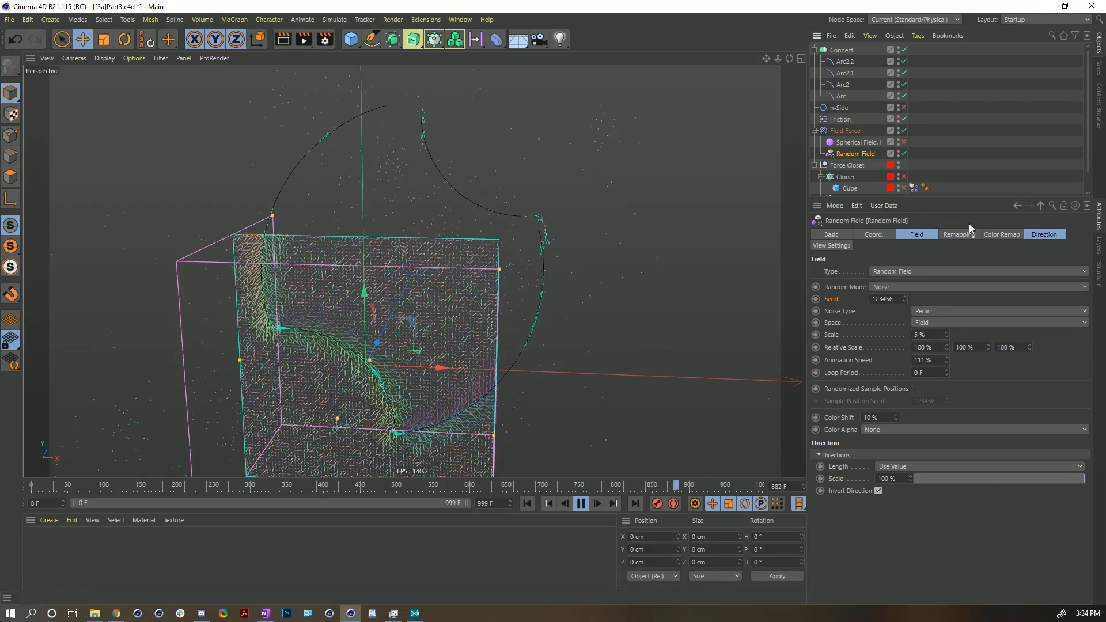
- Raise the Random Field's direction scale to about 413%
{"action": "left_click", "coordinate": [1043, 235]}
{"action": "left_click_drag", "start_coordinate": [910, 295], "coordinate": [911, 288]}
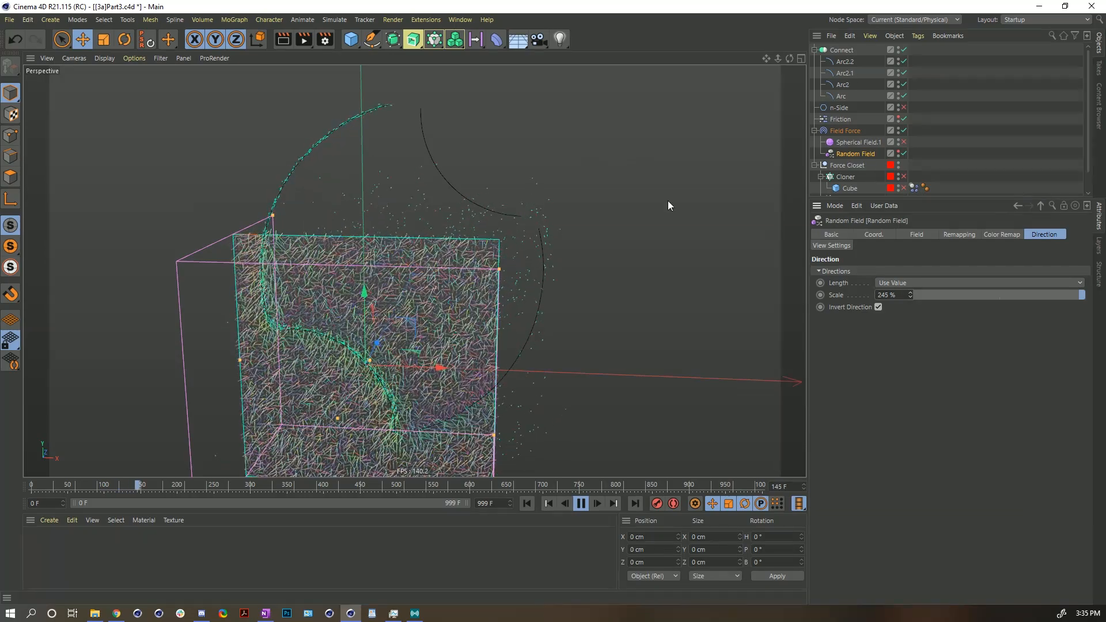
{"action": "left_click_drag", "start_coordinate": [911, 294], "coordinate": [912, 292]}
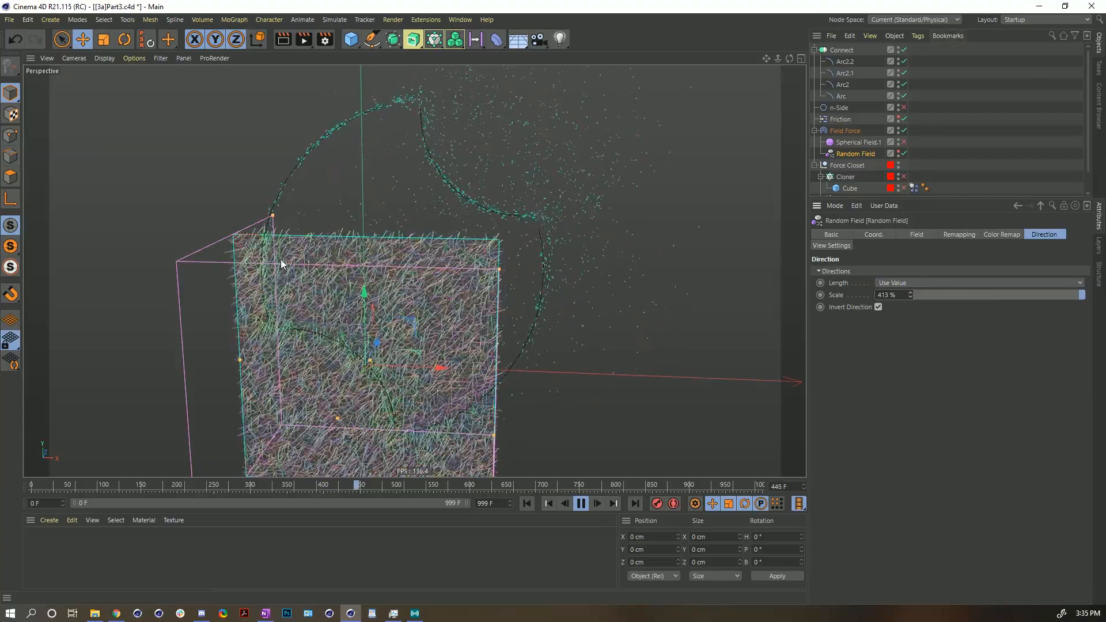
- Switch the Field Force's vector length display to Brightness and back to Line Length
{"action": "left_click", "coordinate": [845, 131]}
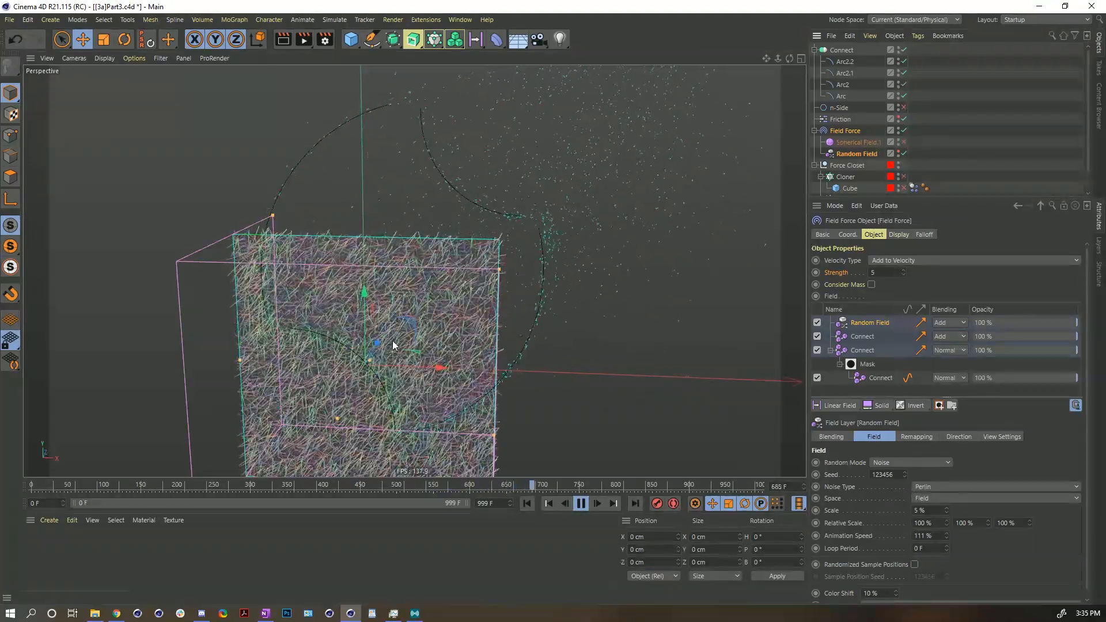
{"action": "left_click", "coordinate": [901, 239]}
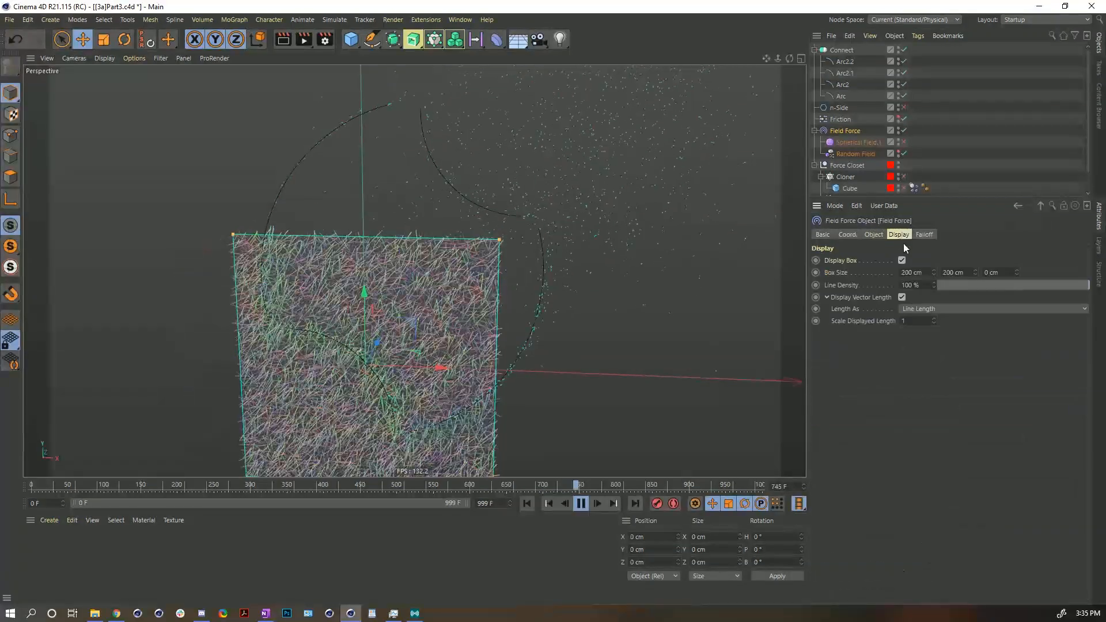
{"action": "left_click", "coordinate": [911, 309]}
{"action": "left_click", "coordinate": [917, 333]}
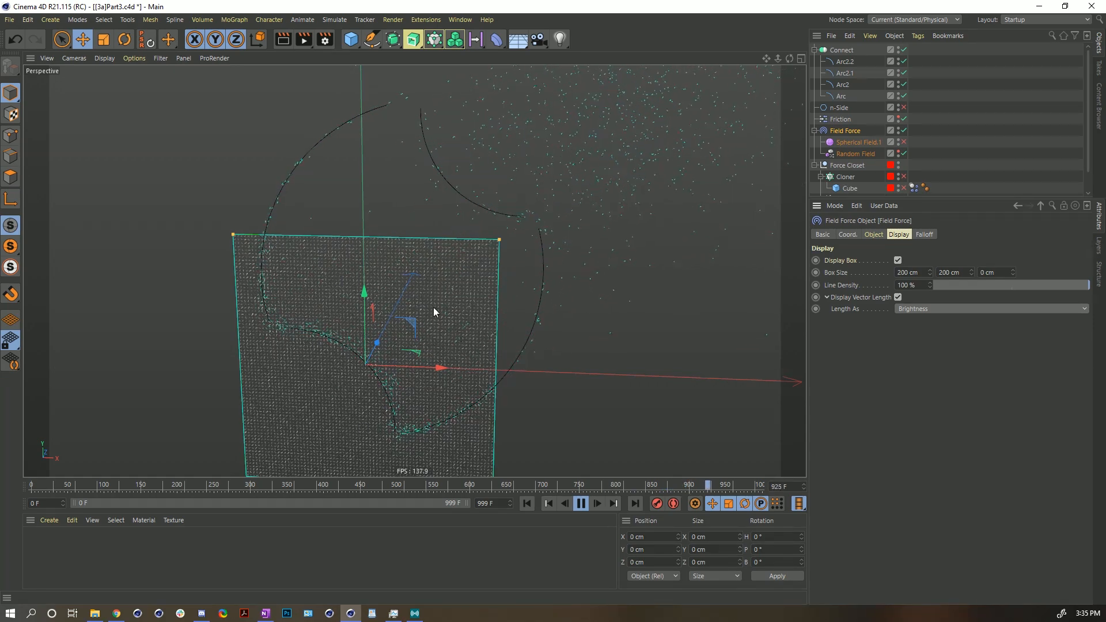
{"action": "left_click", "coordinate": [986, 312]}
{"action": "left_click", "coordinate": [939, 321]}
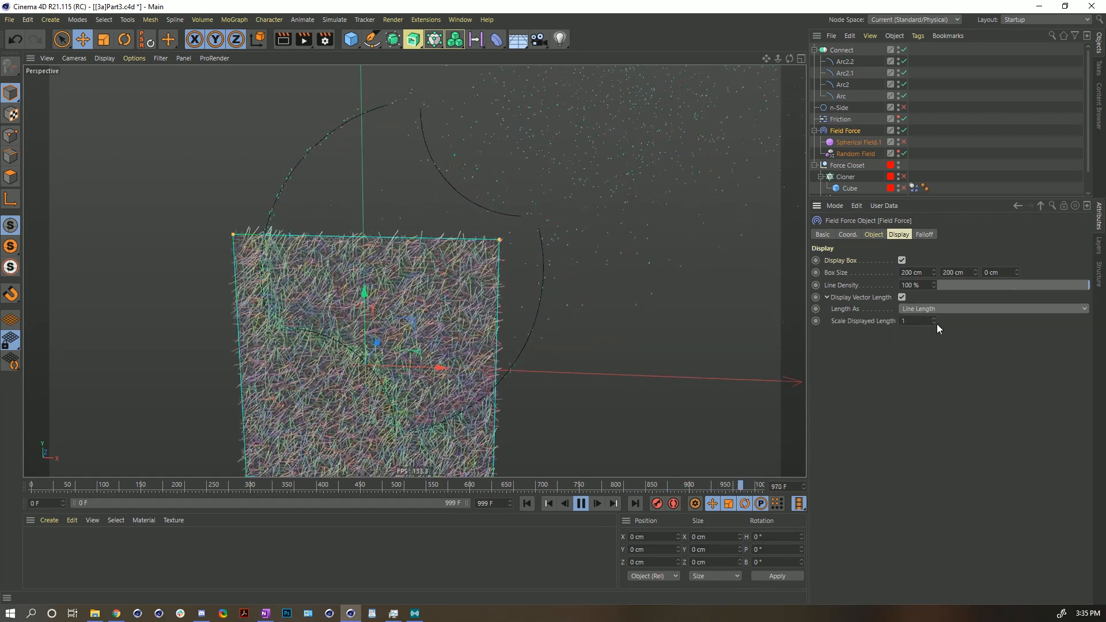
- Set the Field Force's scale displayed length to 0.1
{"action": "type", "text": "0.5"}
{"action": "key", "text": "Return"}
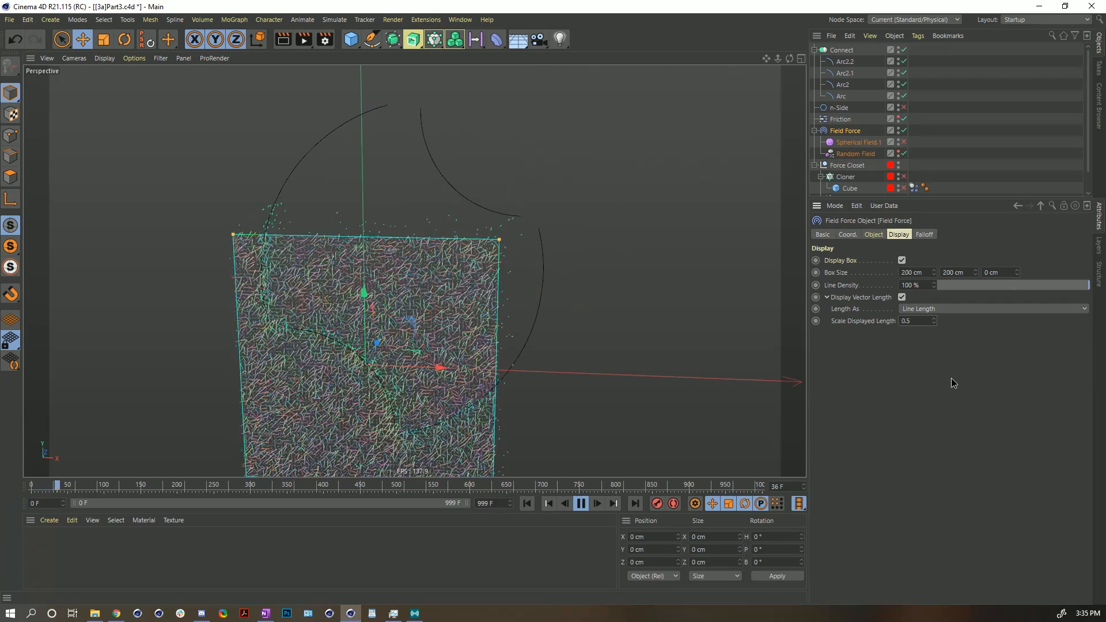
{"action": "type", "text": "0.1"}
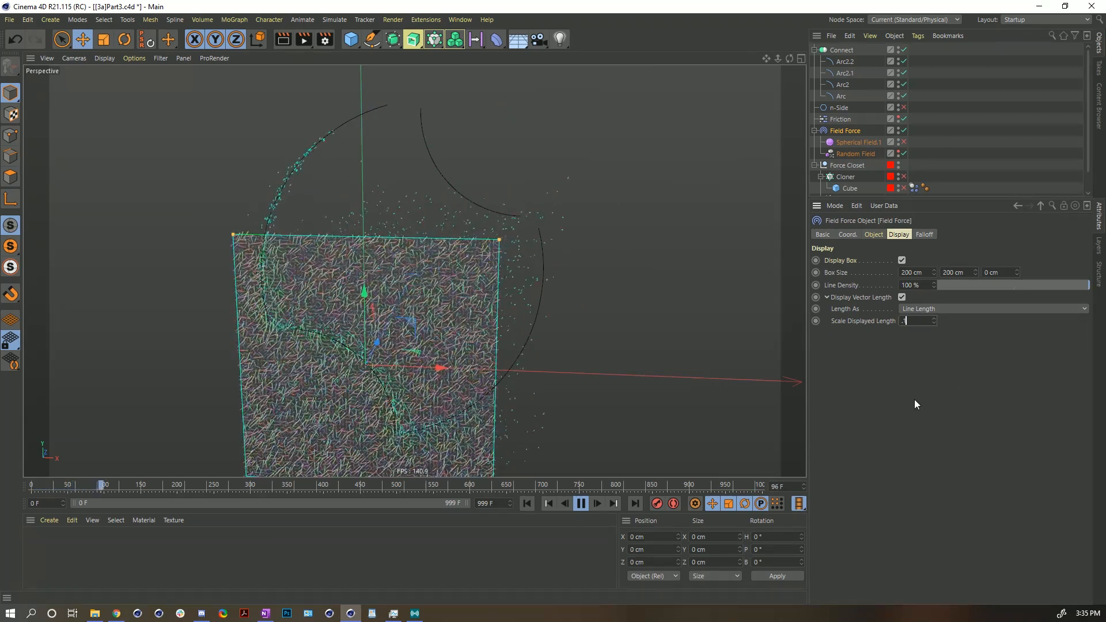
{"action": "key", "text": "Return"}
{"action": "left_click", "coordinate": [988, 157]}
{"action": "left_click", "coordinate": [423, 408]}
{"action": "scroll", "coordinate": [584, 410], "scroll_direction": "up", "scroll_amount": 5}
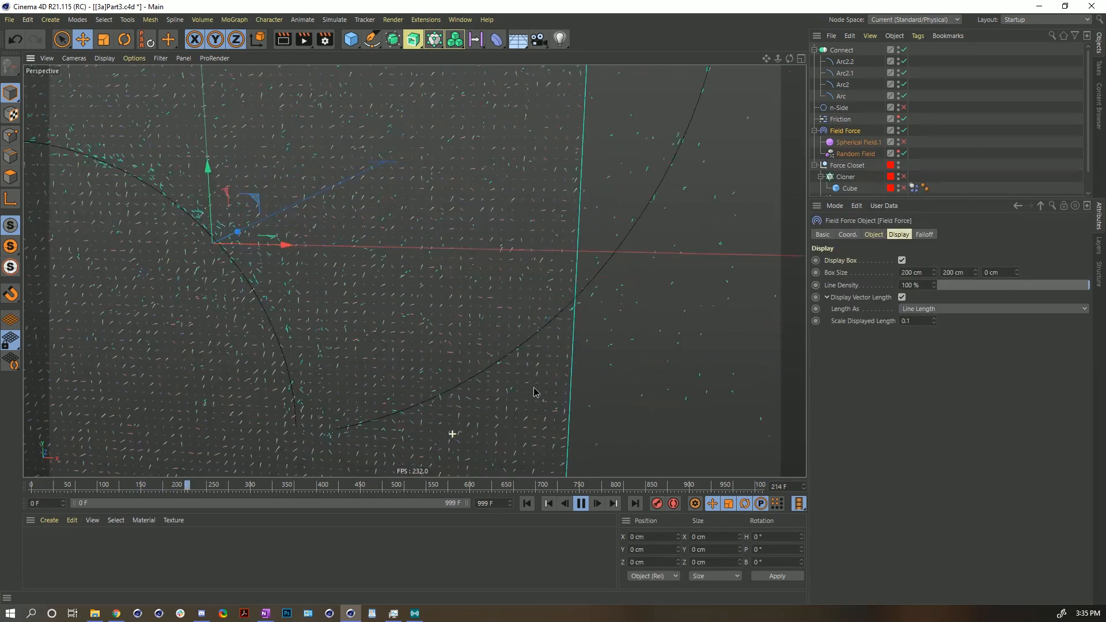
{"action": "scroll", "coordinate": [478, 377], "scroll_direction": "down", "scroll_amount": 5}
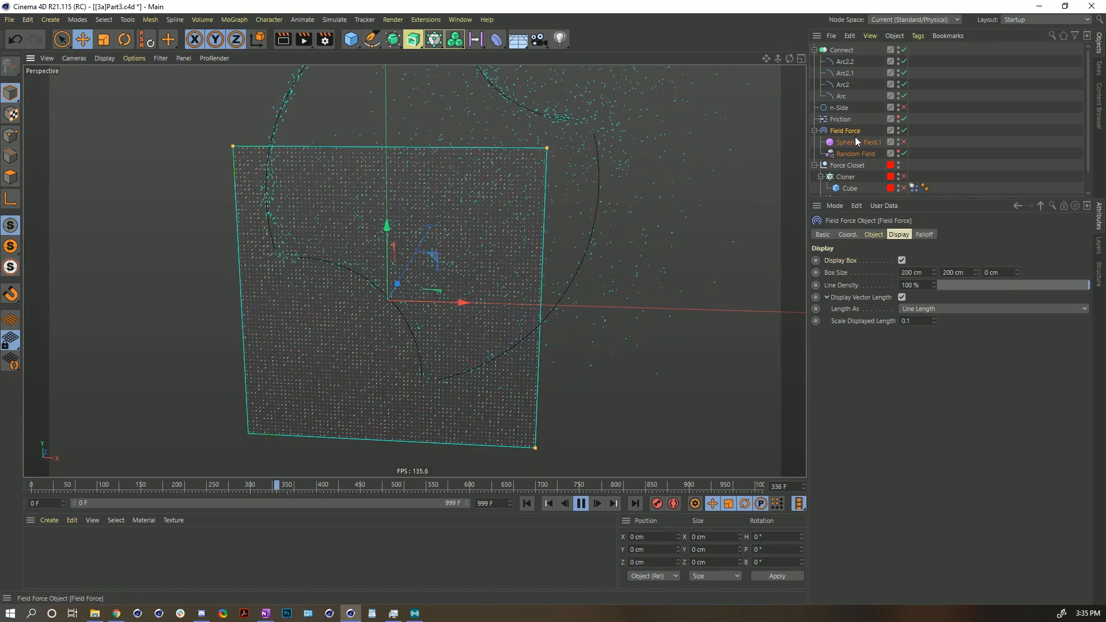
- Orbit around the Random Field box and replay the simulation from the start
{"action": "left_click", "coordinate": [857, 154]}
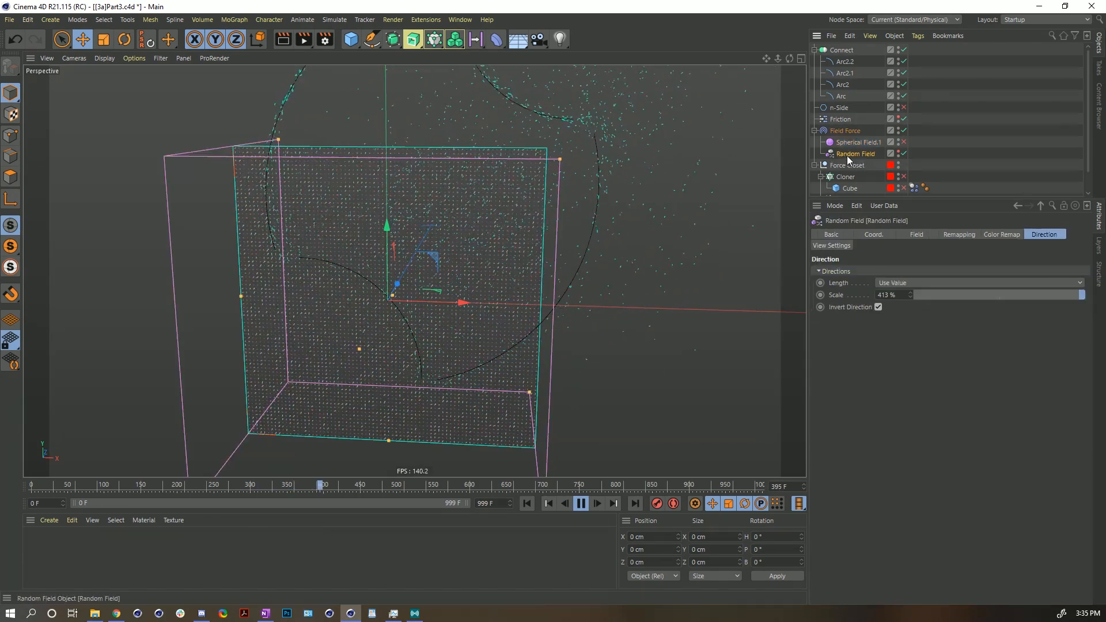
{"action": "left_click_drag", "start_coordinate": [498, 246], "coordinate": [461, 274], "text": "alt"}
{"action": "left_click_drag", "start_coordinate": [391, 402], "coordinate": [360, 356], "text": "alt"}
{"action": "right_click_drag", "start_coordinate": [464, 224], "coordinate": [412, 239], "text": "alt"}
{"action": "left_click_drag", "start_coordinate": [412, 239], "coordinate": [378, 270], "text": "alt"}
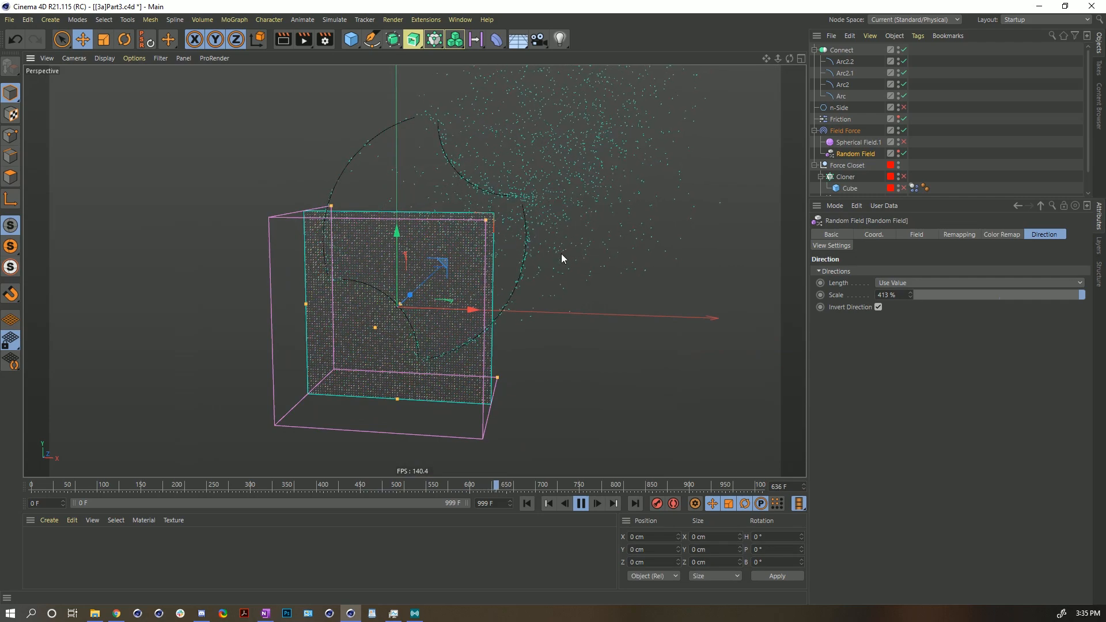
{"action": "left_click_drag", "start_coordinate": [566, 217], "coordinate": [521, 163], "text": "alt"}
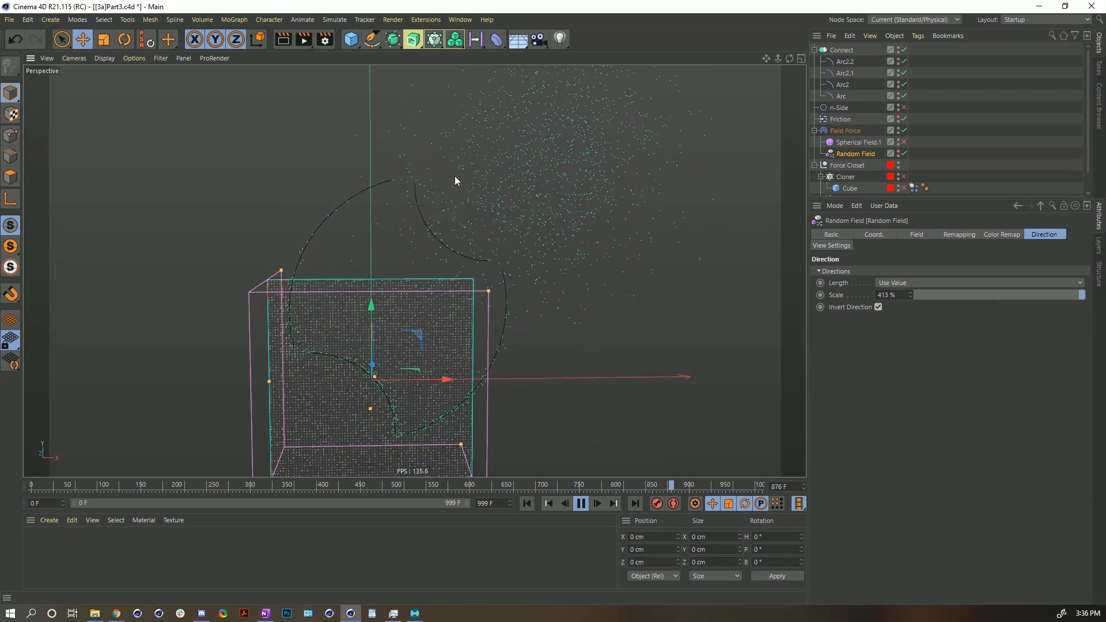
{"action": "left_click", "coordinate": [579, 505]}
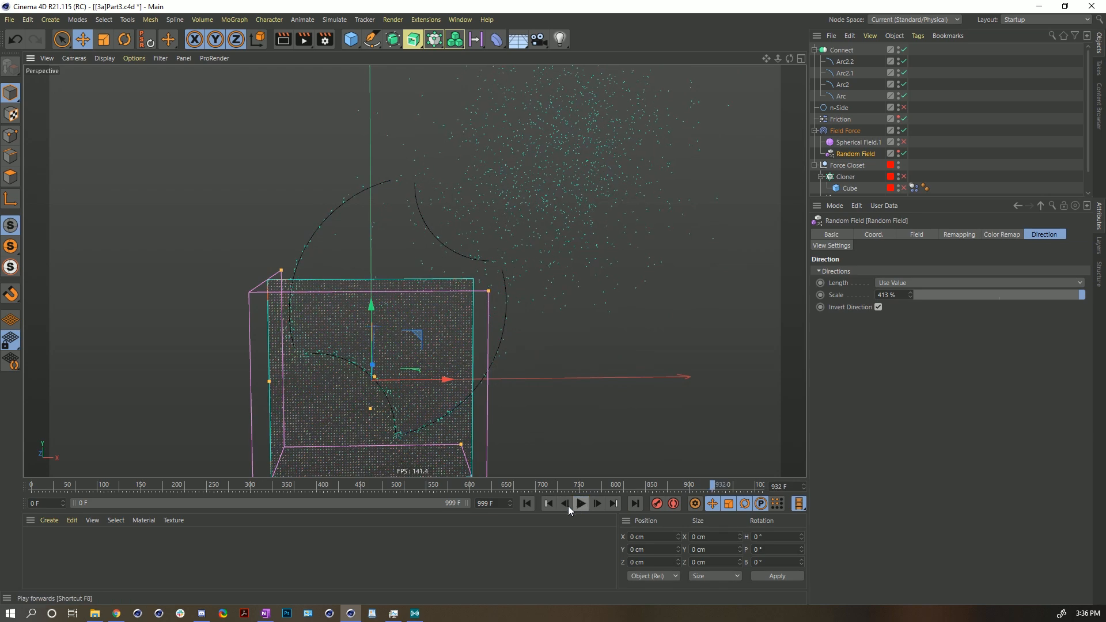
{"action": "left_click", "coordinate": [527, 504]}
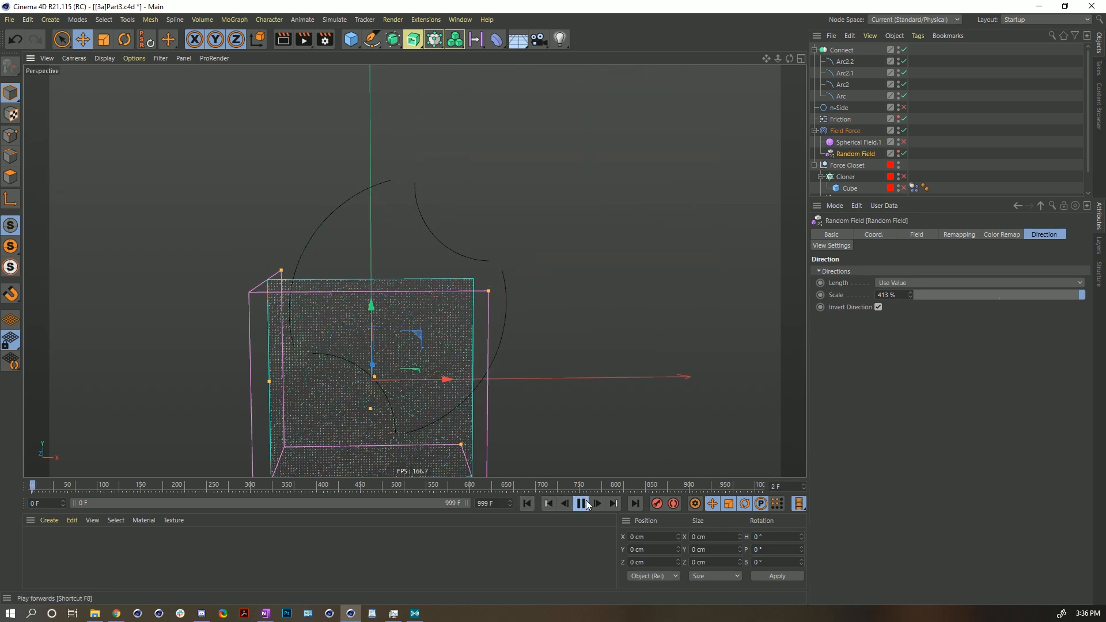
{"action": "left_click", "coordinate": [586, 503]}
{"action": "left_click", "coordinate": [528, 504]}
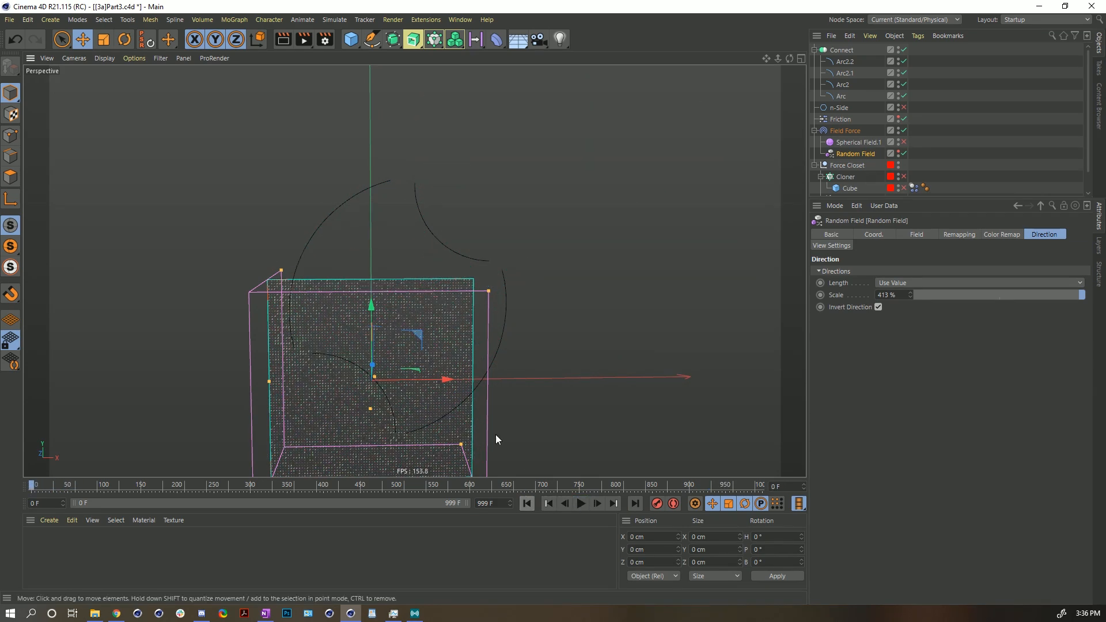
- Delete all four Arc splines from the Connect object
{"action": "left_click", "coordinate": [843, 61]}
{"action": "left_click", "coordinate": [844, 96], "text": "shift"}
{"action": "key", "text": "Delete"}
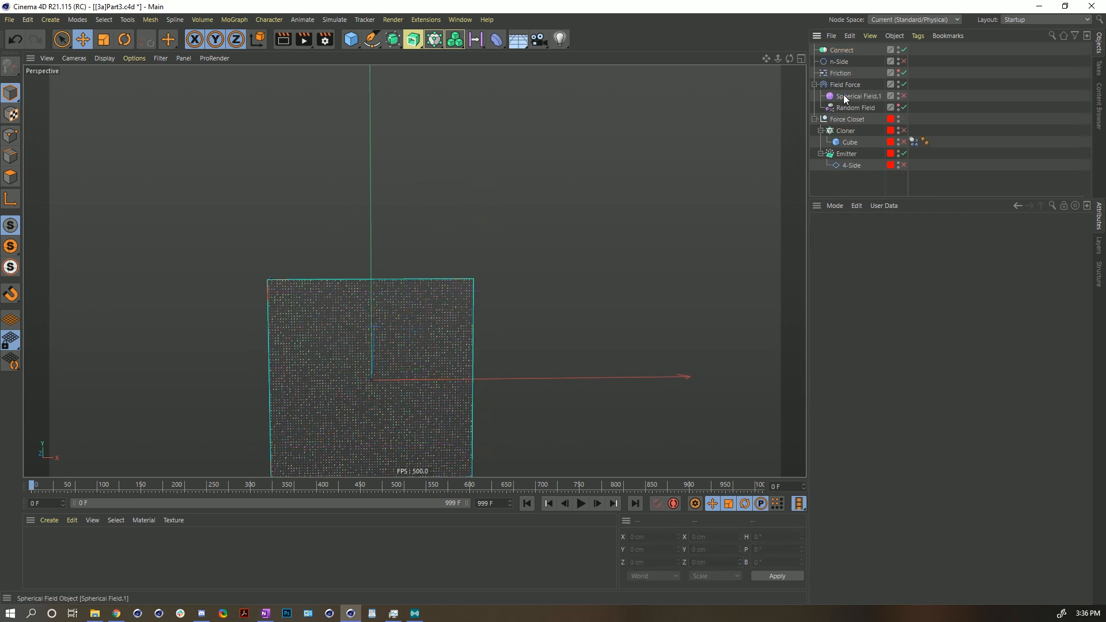
- Create a Text spline reading FF and put it inside the Connect object
{"action": "left_click", "coordinate": [372, 40]}
{"action": "left_click", "coordinate": [571, 76]}
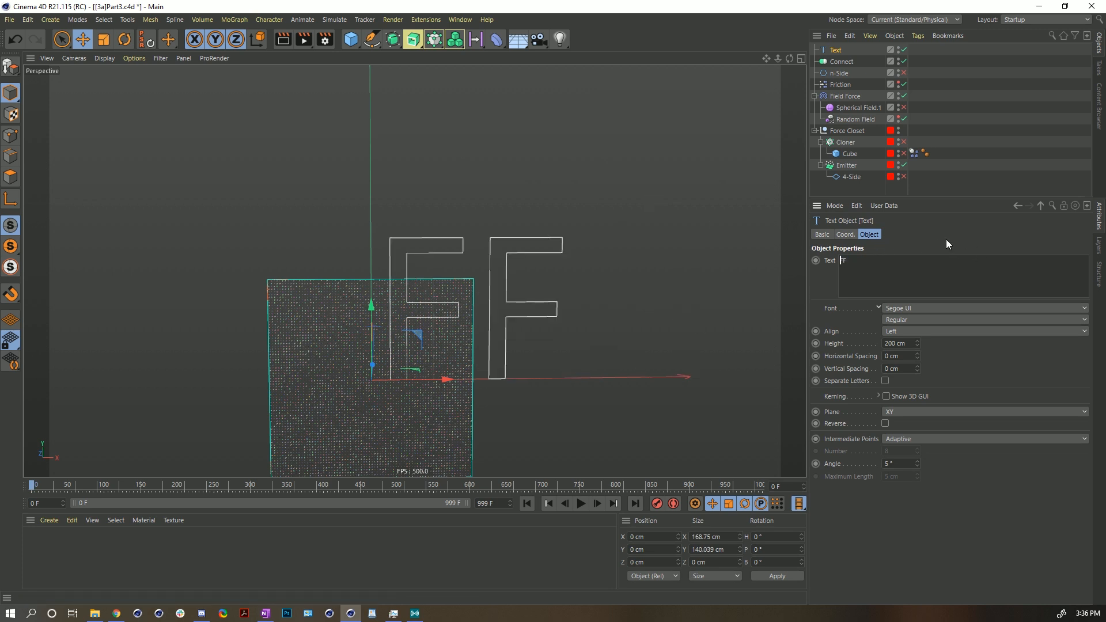
{"action": "left_click_drag", "start_coordinate": [844, 64], "coordinate": [840, 57]}
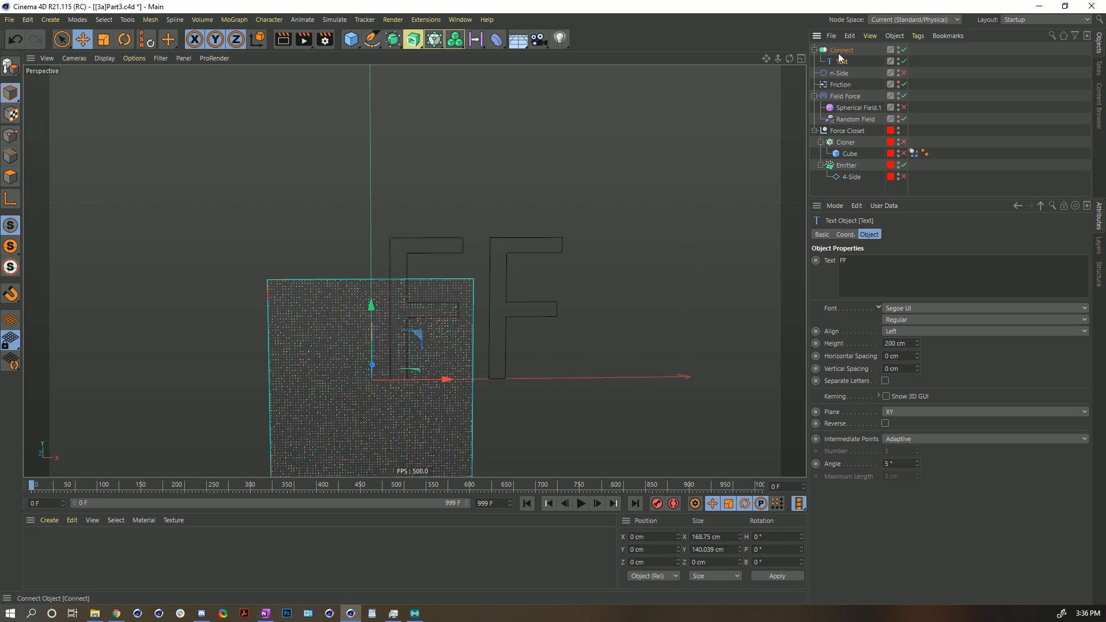
- Move the Text spline to about X -87 cm, Y -68 cm
{"action": "left_click_drag", "start_coordinate": [420, 338], "coordinate": [338, 385]}
{"action": "key", "text": "t"}
{"action": "key", "text": "e"}
{"action": "middle_click_drag", "start_coordinate": [431, 371], "coordinate": [412, 295], "text": "alt"}
{"action": "right_click_drag", "start_coordinate": [413, 295], "coordinate": [457, 265], "text": "alt"}
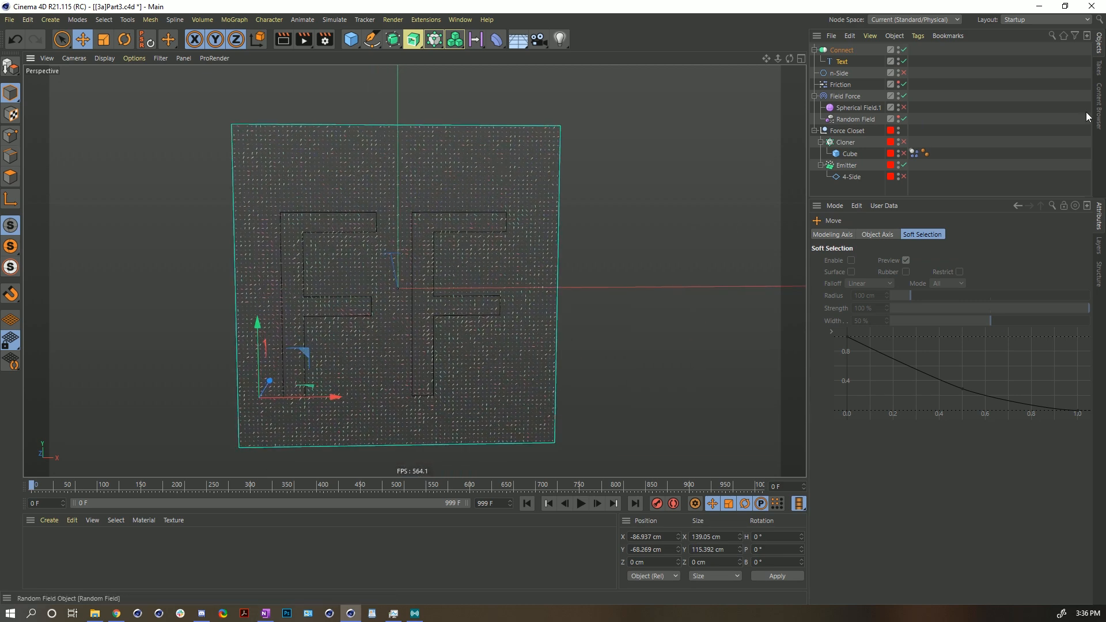
- Remove the Random Field layer from the Field Force's field list
{"action": "left_click", "coordinate": [844, 96]}
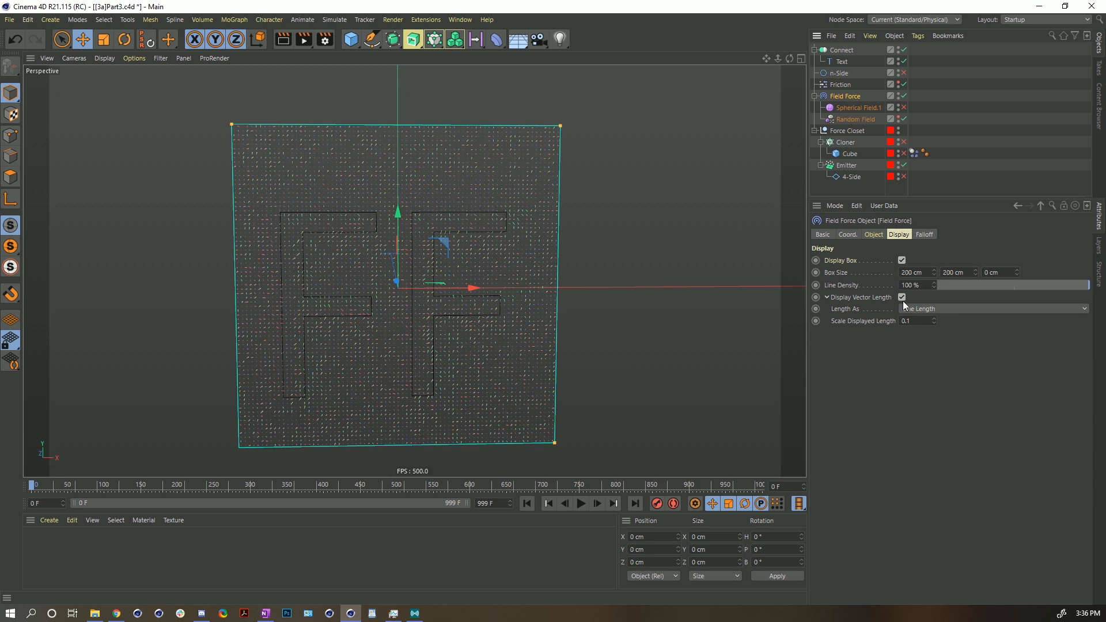
{"action": "left_click", "coordinate": [874, 236]}
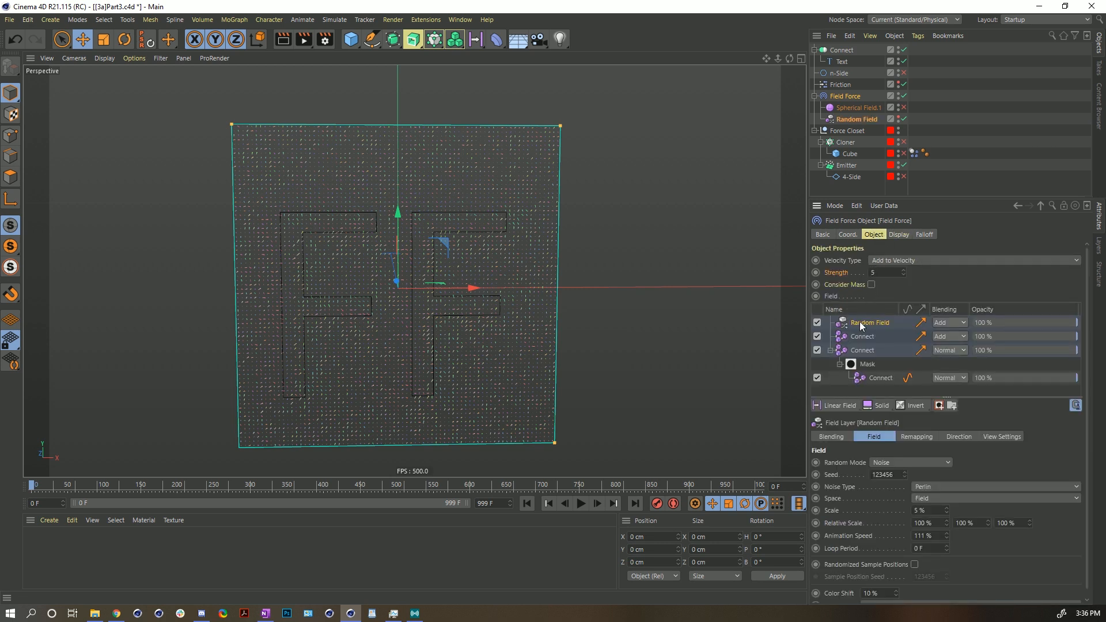
{"action": "key", "text": "Delete"}
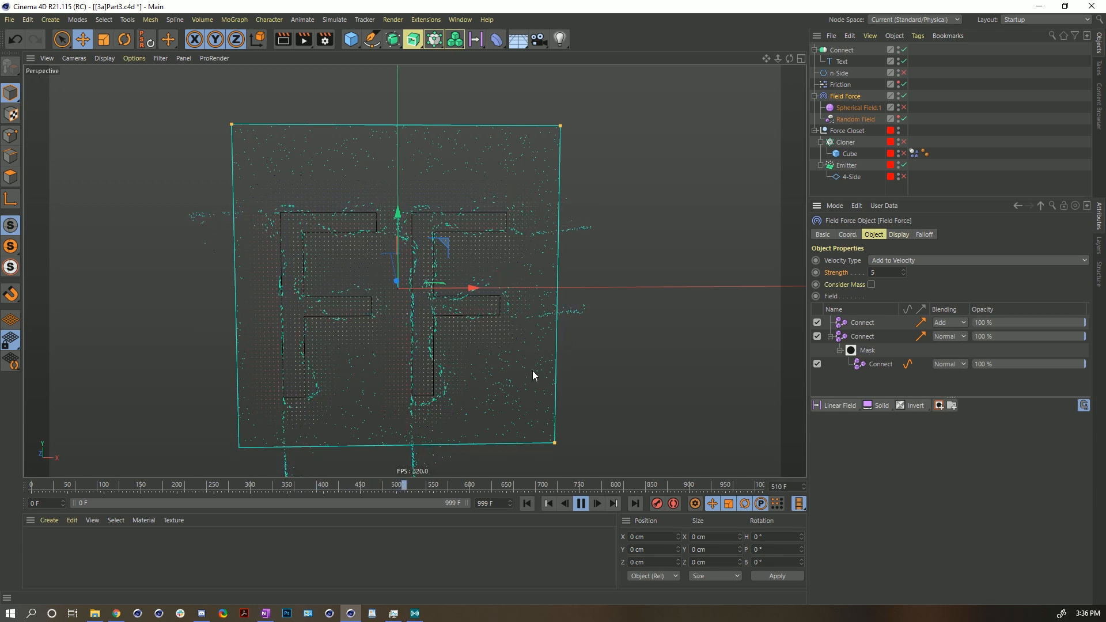
- Set the Field Force velocity type to Set Absolute Velocity with strength 555
{"action": "left_click", "coordinate": [950, 260]}
{"action": "left_click", "coordinate": [902, 285]}
{"action": "left_click", "coordinate": [889, 273]}
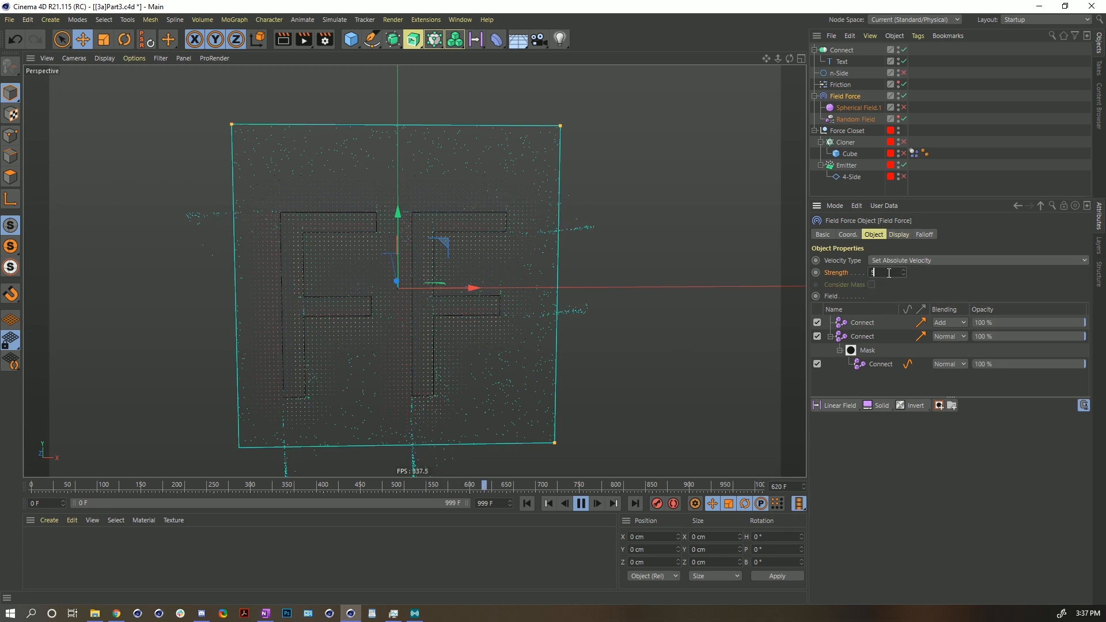
{"action": "type", "text": "555"}
{"action": "key", "text": "Return"}
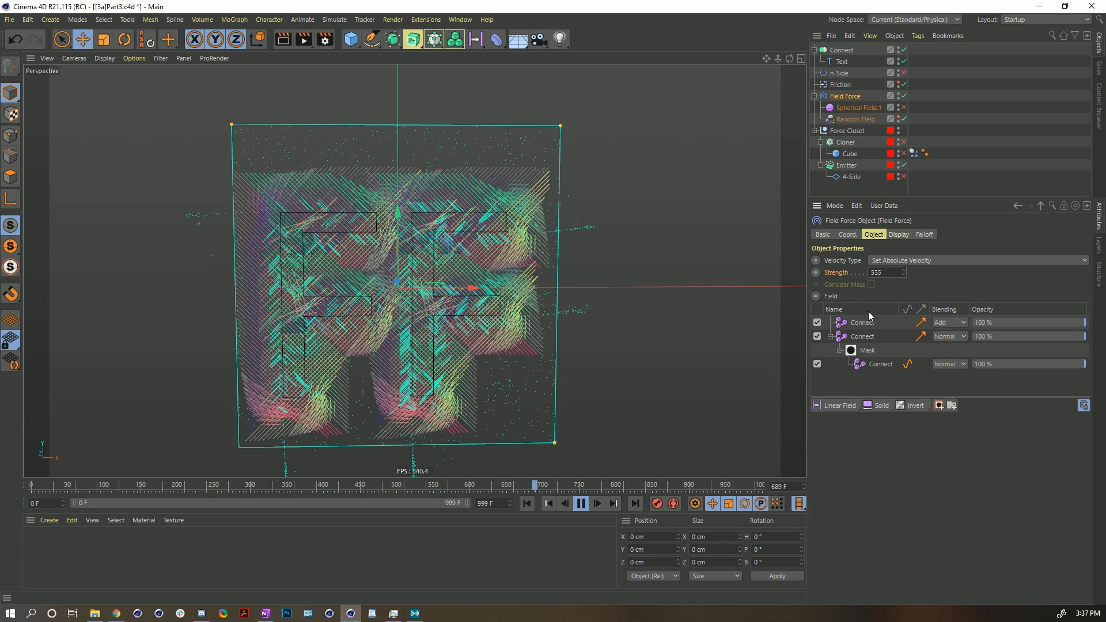
- Change the Field Force strength to 222
{"action": "left_click_drag", "start_coordinate": [889, 273], "coordinate": [814, 277]}
{"action": "type", "text": "222"}
{"action": "key", "text": "Return"}
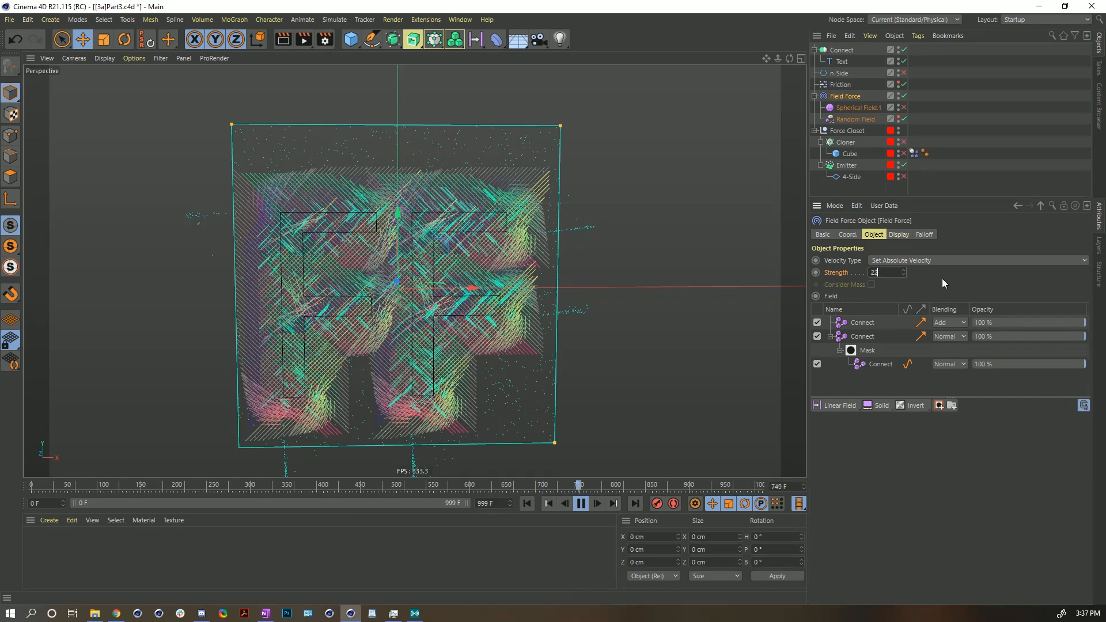
- Switch the Field Force velocity type back to Add to Velocity
{"action": "key", "text": "shift+f"}
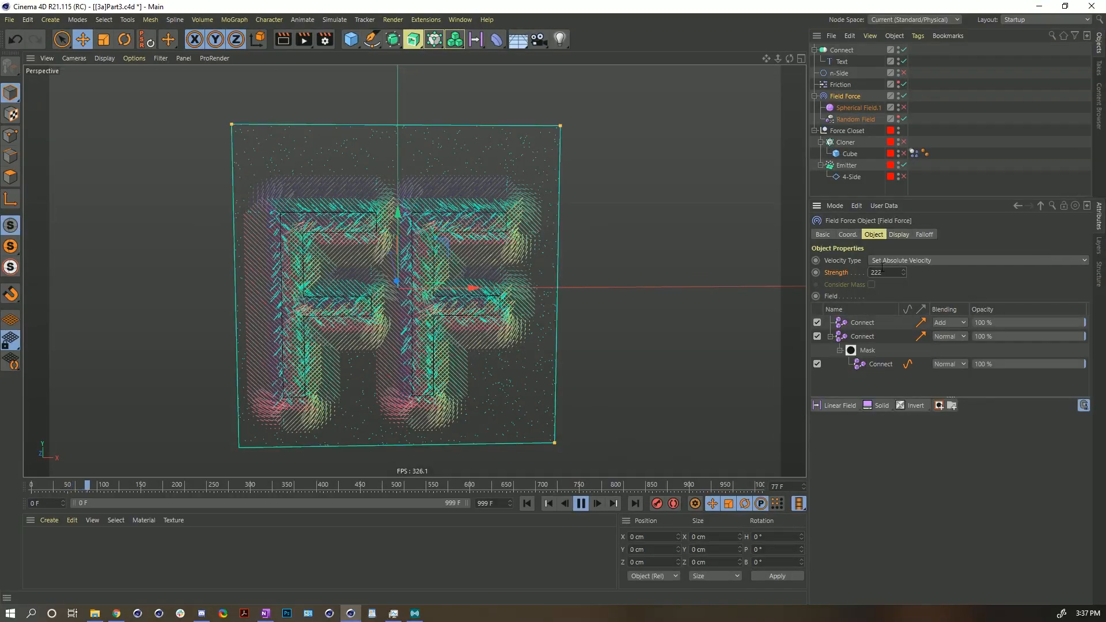
{"action": "left_click", "coordinate": [901, 260]}
{"action": "left_click", "coordinate": [900, 273]}
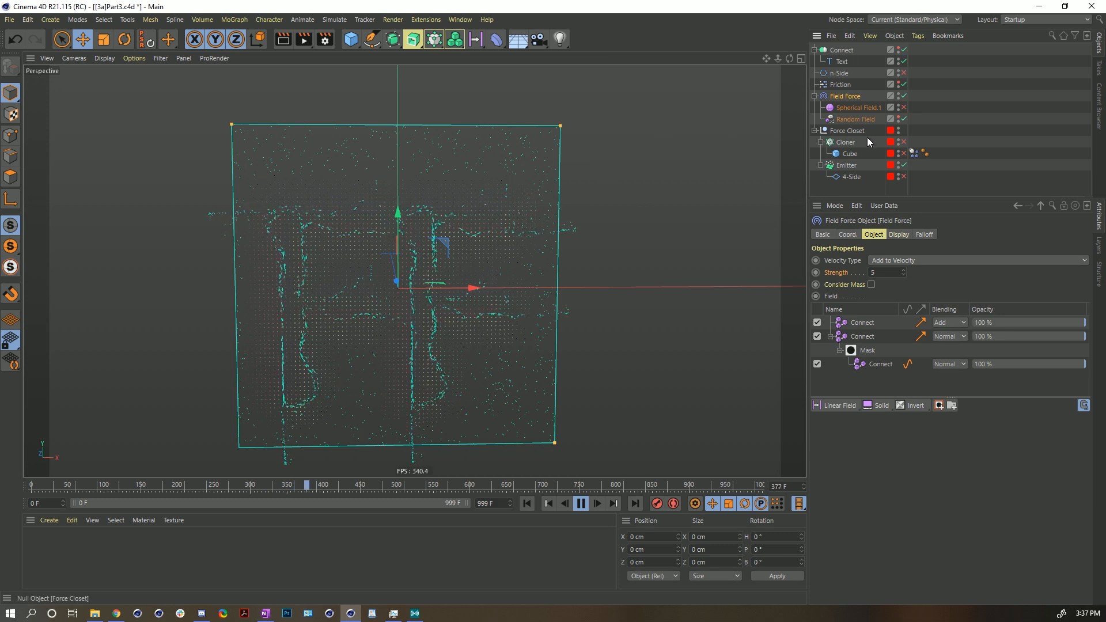
- Rewind the simulation and add a Tracer linked to the Emitter
{"action": "left_click", "coordinate": [846, 165]}
{"action": "left_click", "coordinate": [580, 503]}
{"action": "left_click", "coordinate": [526, 504]}
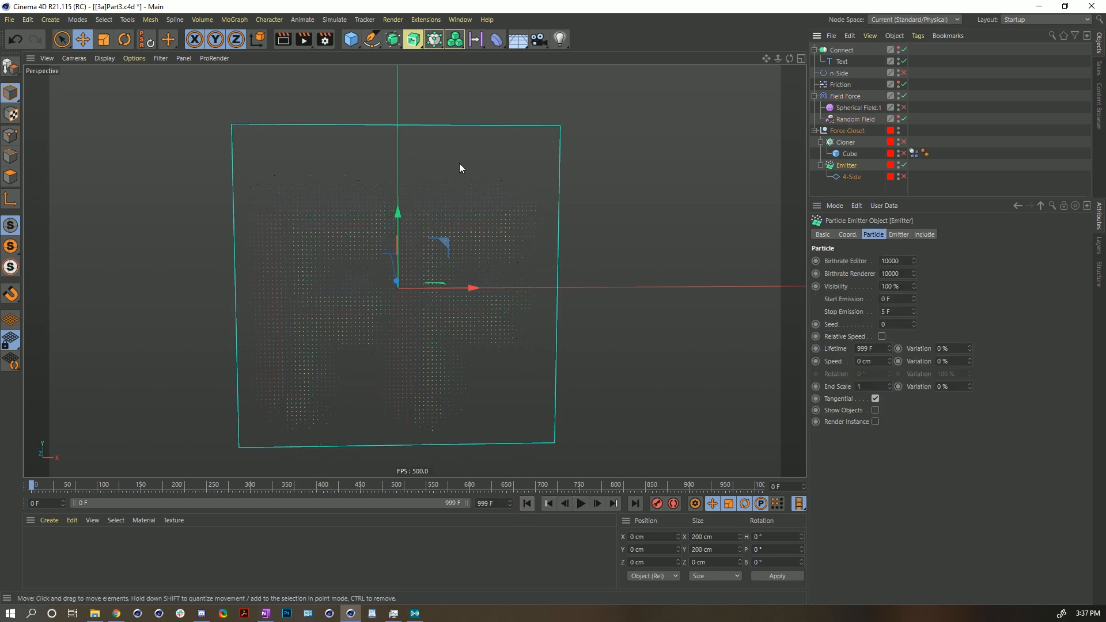
{"action": "left_click", "coordinate": [455, 40]}
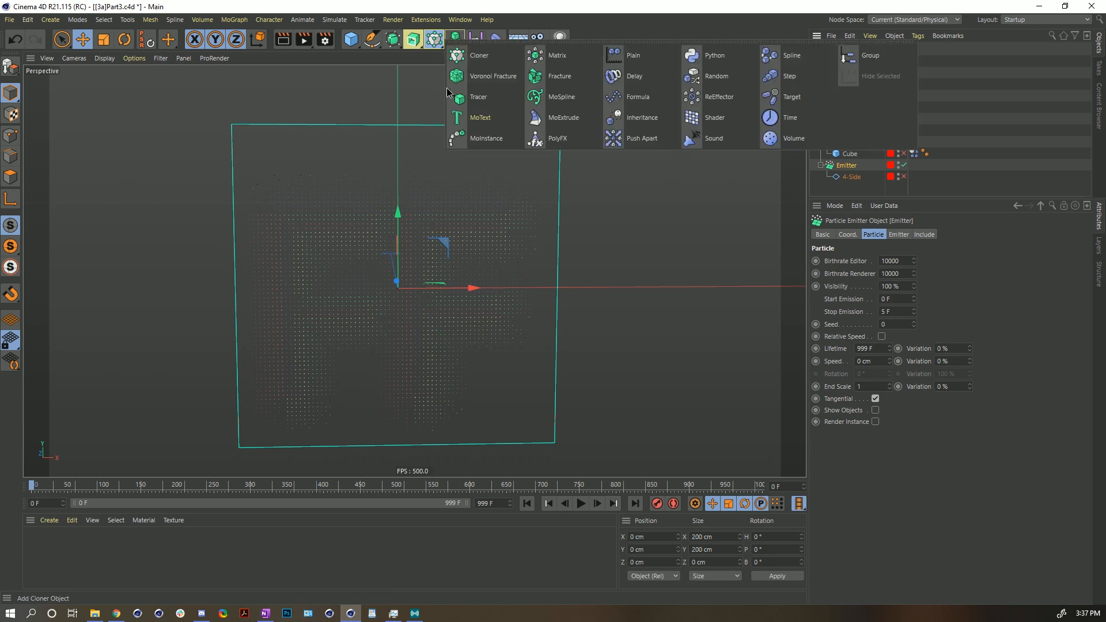
{"action": "left_click", "coordinate": [491, 98]}
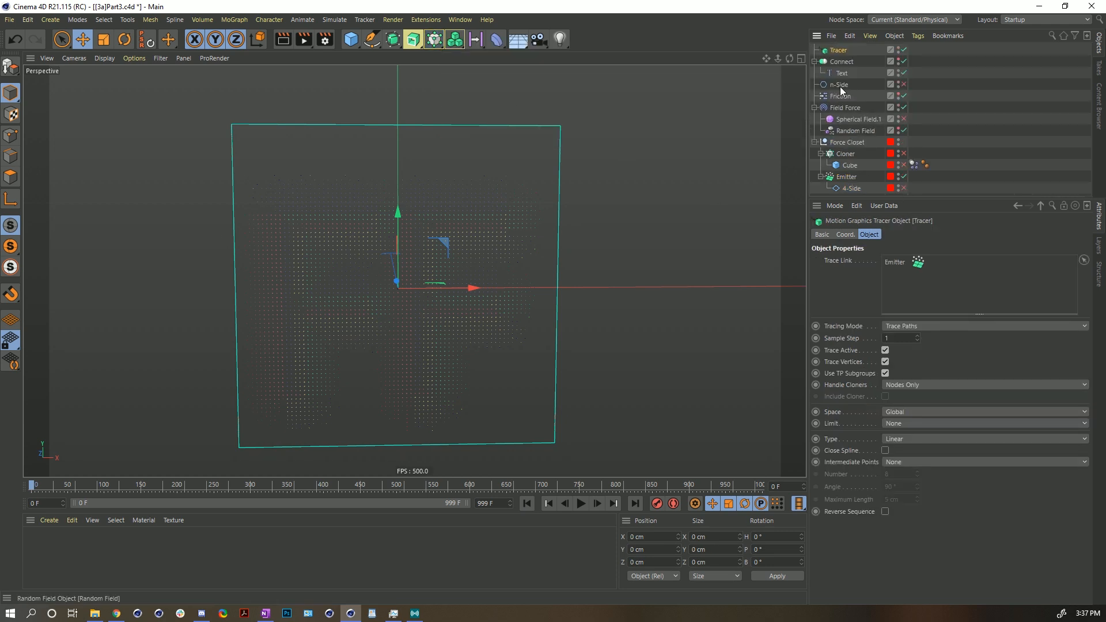
- Limit the Tracer's paths From End with an amount of 11 and replay the simulation
{"action": "left_click", "coordinate": [582, 504]}
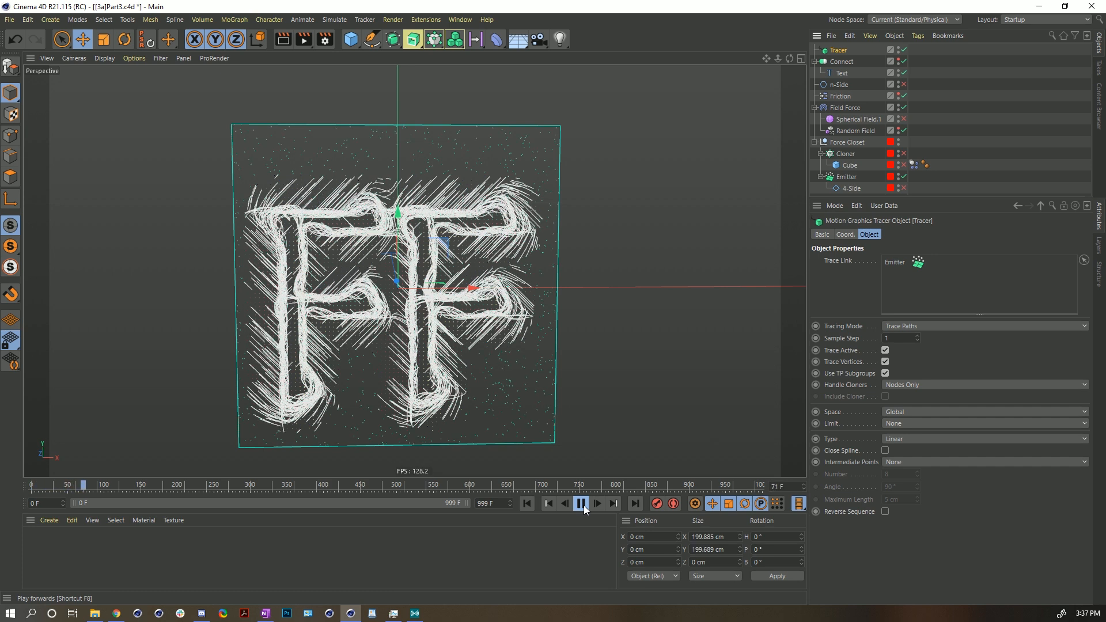
{"action": "left_click", "coordinate": [582, 505]}
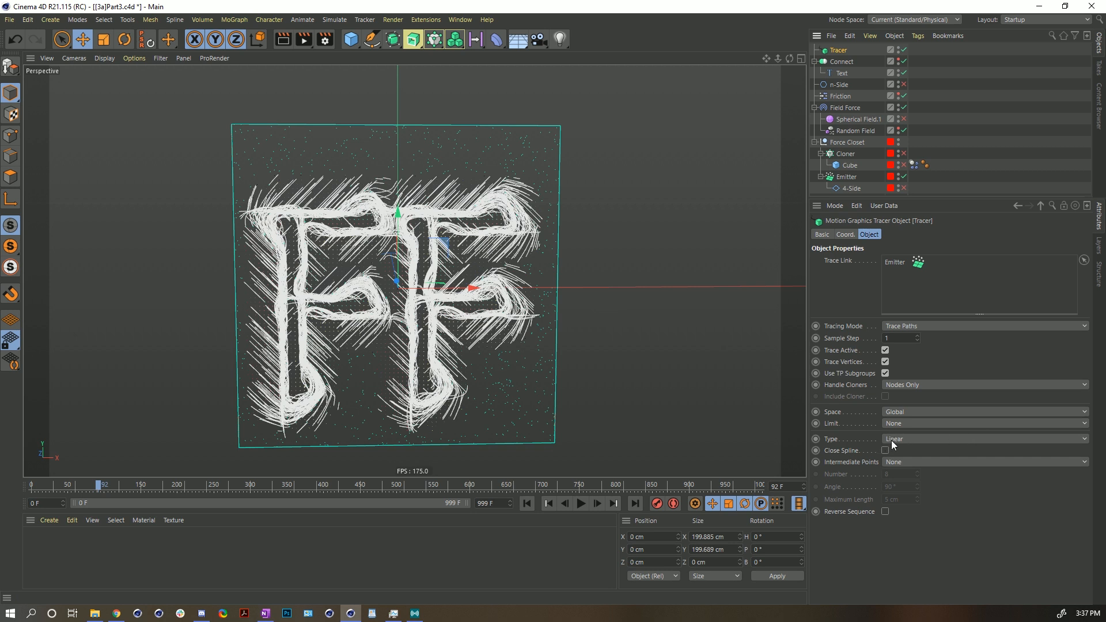
{"action": "left_click", "coordinate": [905, 424]}
{"action": "left_click", "coordinate": [909, 462]}
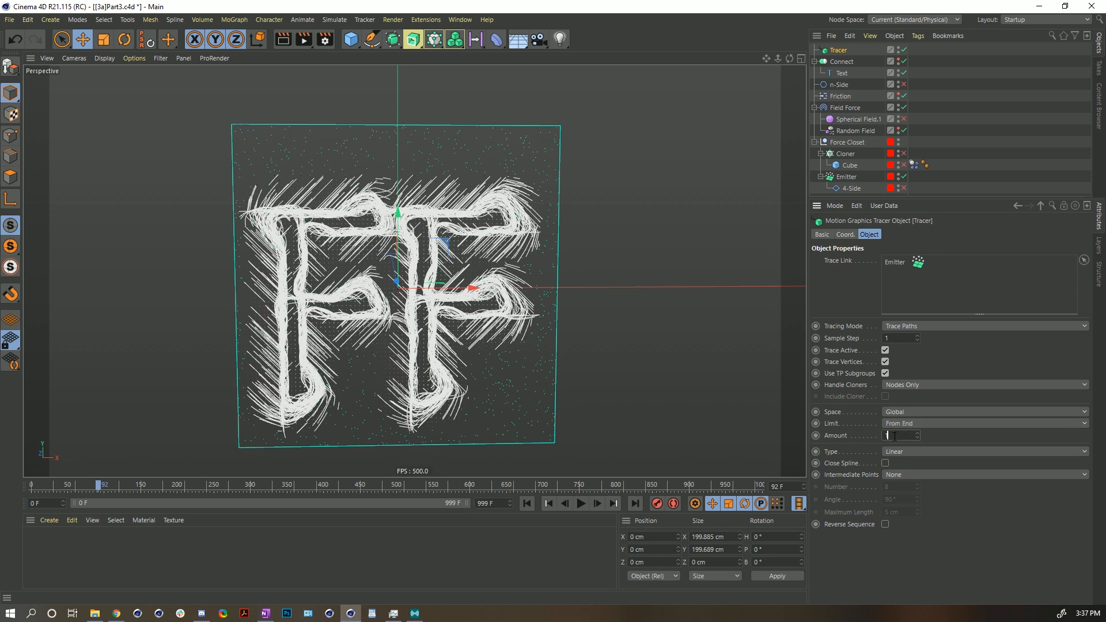
{"action": "left_click", "coordinate": [549, 505]}
{"action": "left_click", "coordinate": [580, 504]}
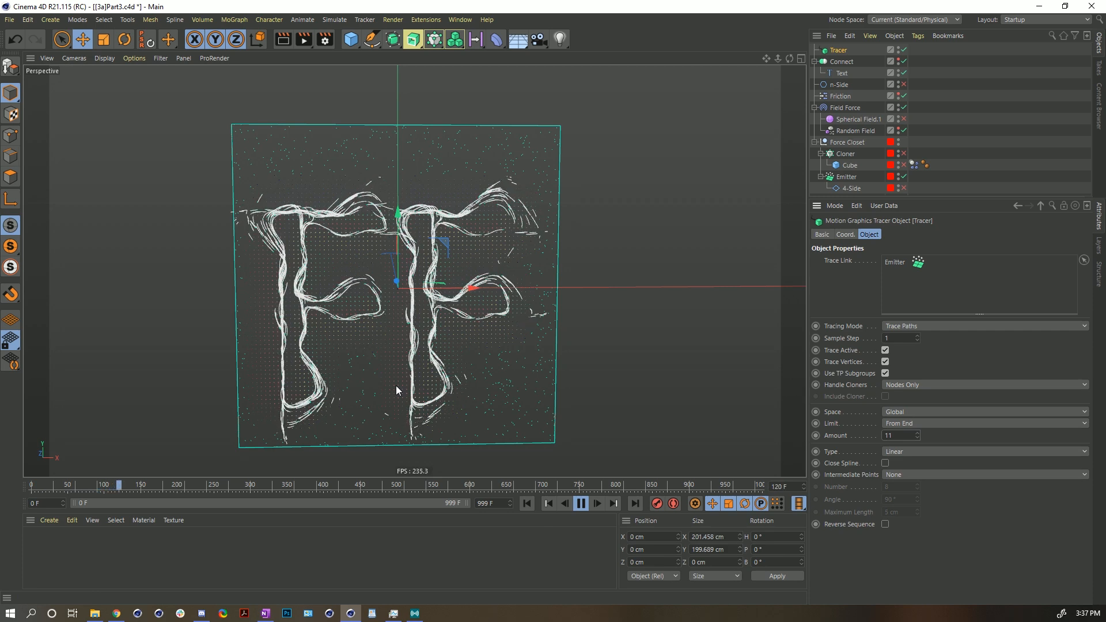
- Change the Text spline's text to &
{"action": "left_click", "coordinate": [842, 72]}
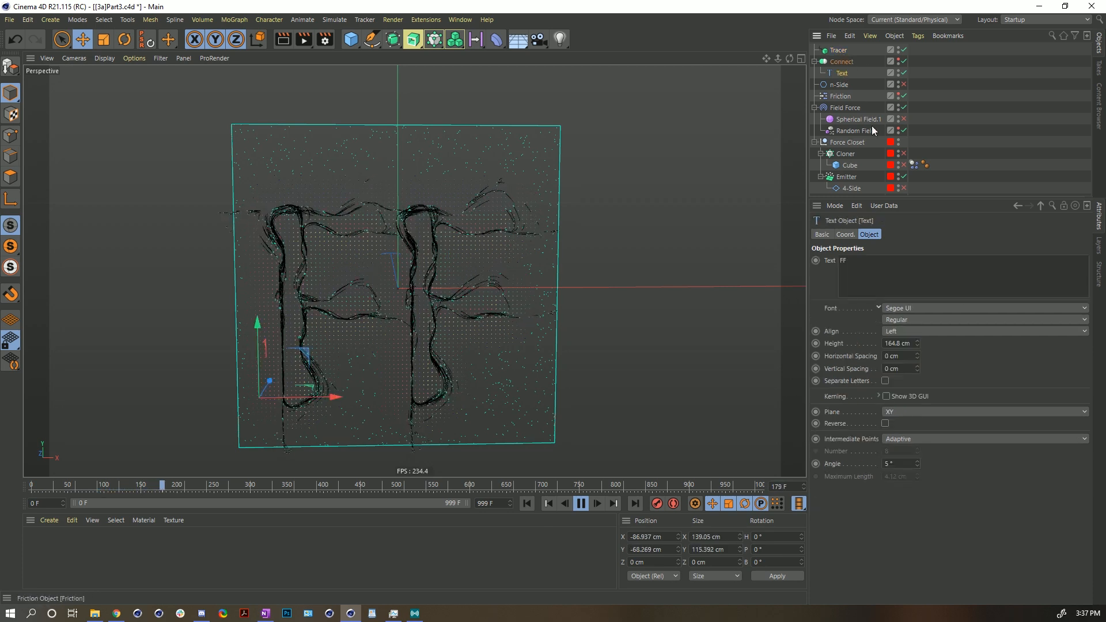
{"action": "left_click_drag", "start_coordinate": [862, 262], "coordinate": [780, 276]}
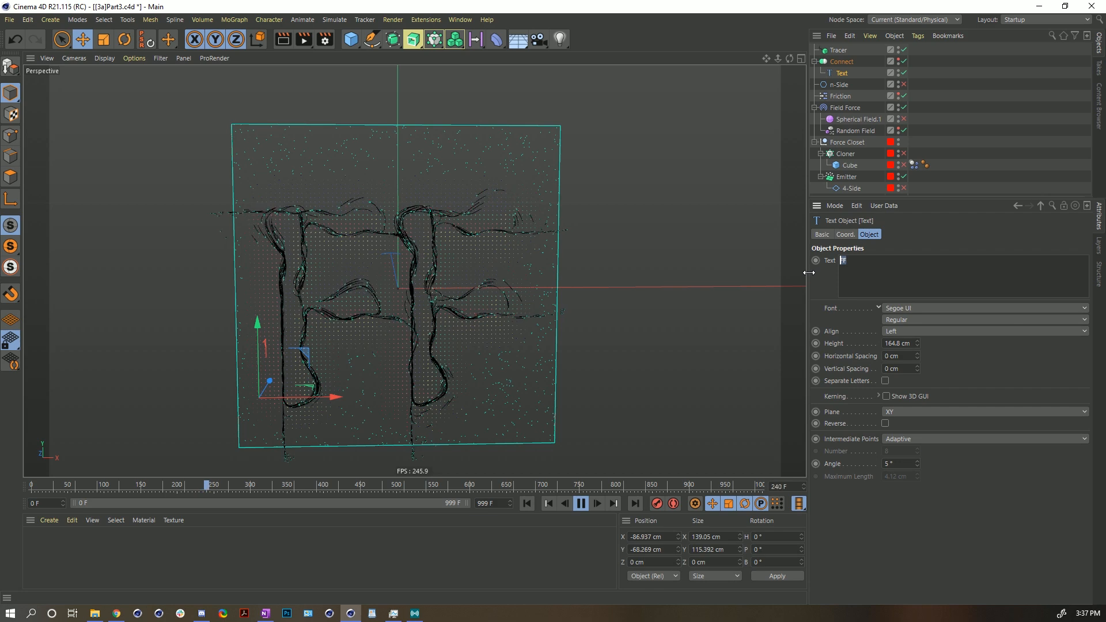
{"action": "type", "text": "&"}
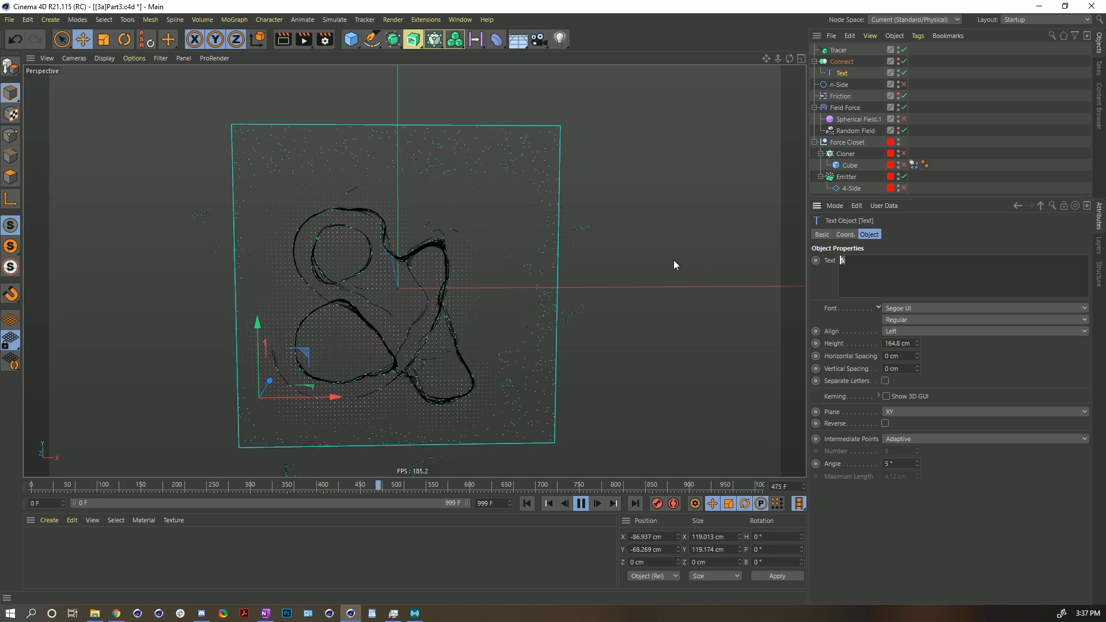
- Change the Text spline's text to X and replay the simulation from the start
{"action": "type", "text": "X"}
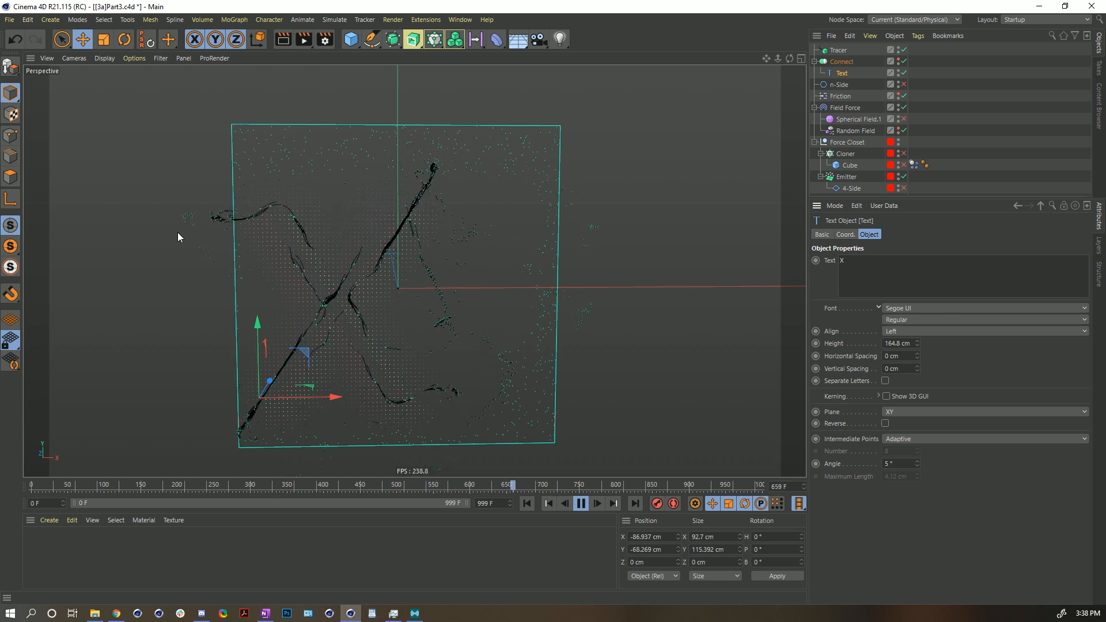
{"action": "left_click", "coordinate": [527, 503]}
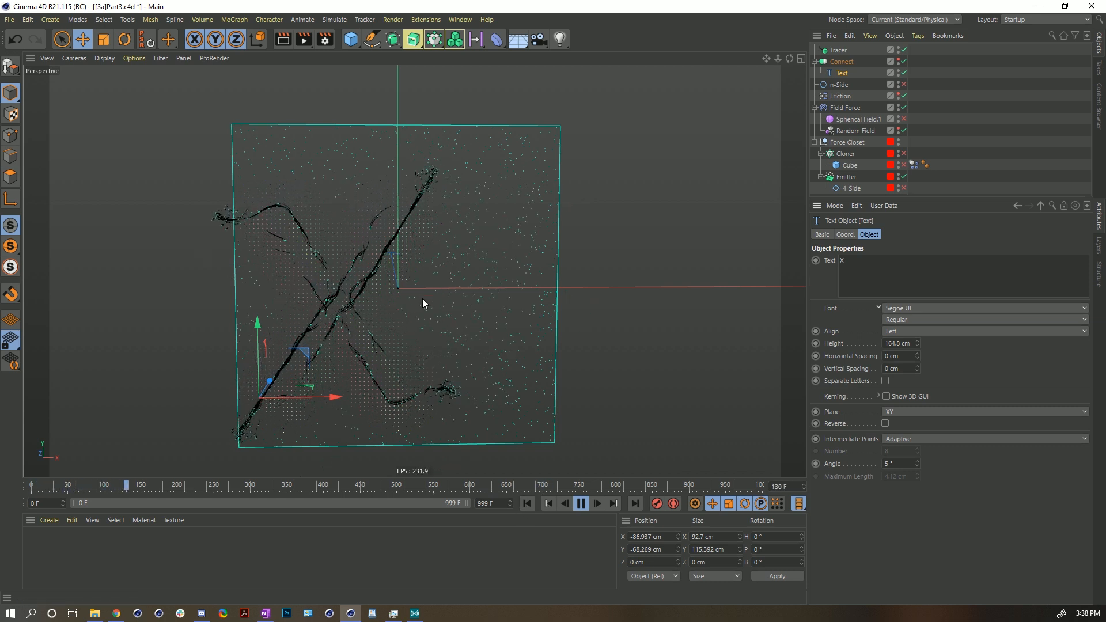
{"action": "mouse_move", "coordinate": [360, 292]}
{"action": "left_mouse_down", "text": "alt"}
{"action": "mouse_move", "coordinate": [191, 287]}
{"action": "mouse_move", "coordinate": [372, 305]}
{"action": "left_mouse_up", "text": "alt"}
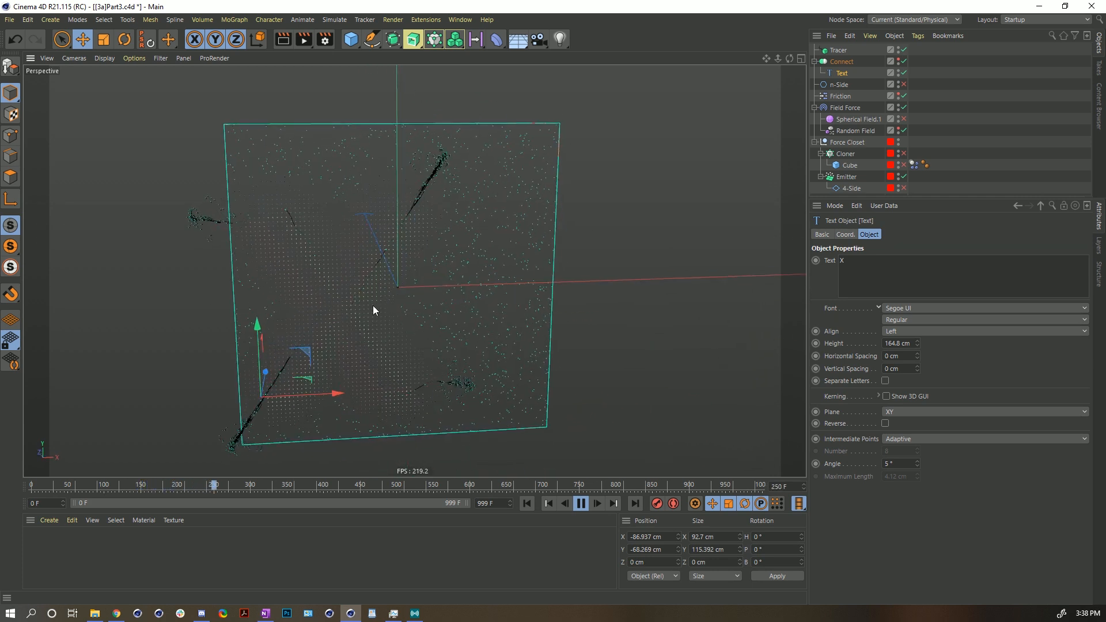
{"action": "left_click", "coordinate": [581, 504]}
{"action": "left_click", "coordinate": [548, 503]}
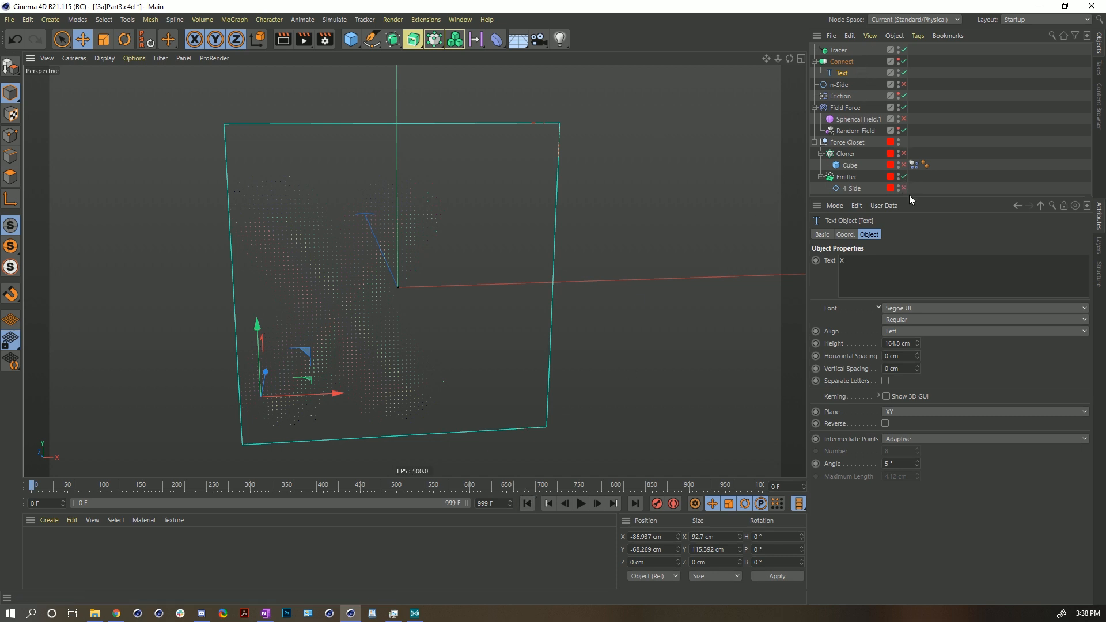
- Delete the Connect object, the Tracer and the n-Side spline
{"action": "left_click_drag", "start_coordinate": [909, 197], "coordinate": [909, 248]}
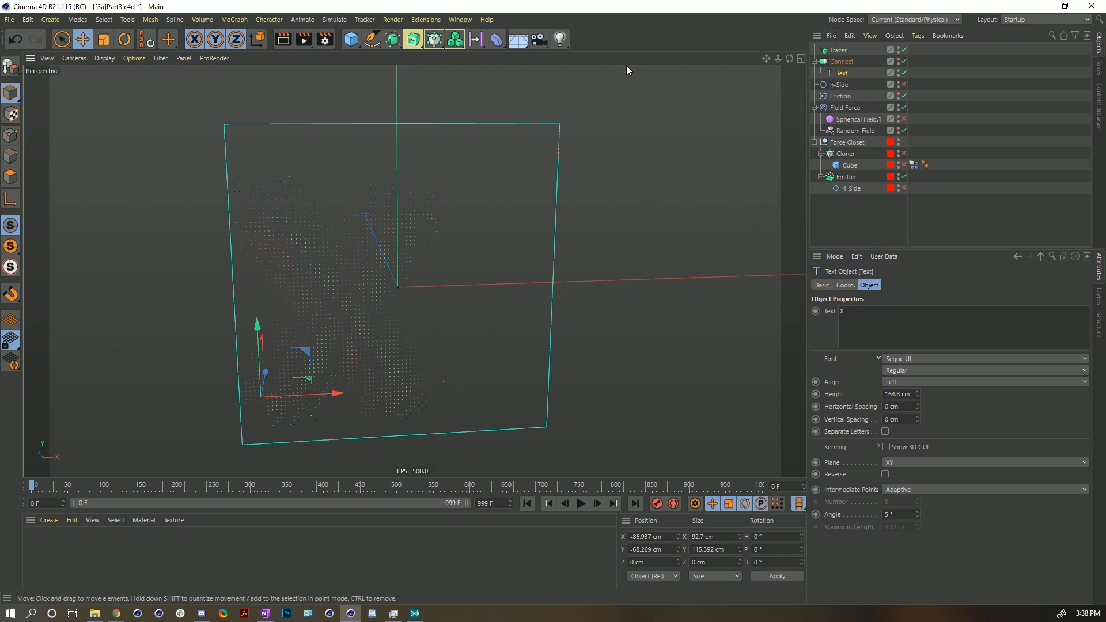
{"action": "left_click_drag", "start_coordinate": [436, 283], "coordinate": [513, 155], "text": "alt"}
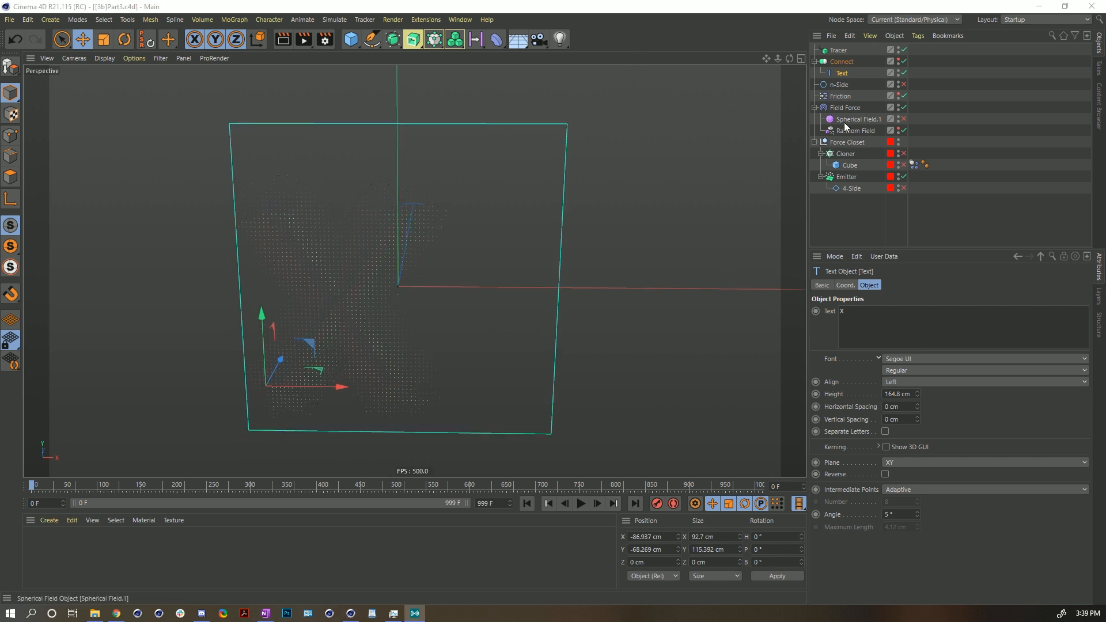
{"action": "left_click", "coordinate": [838, 64]}
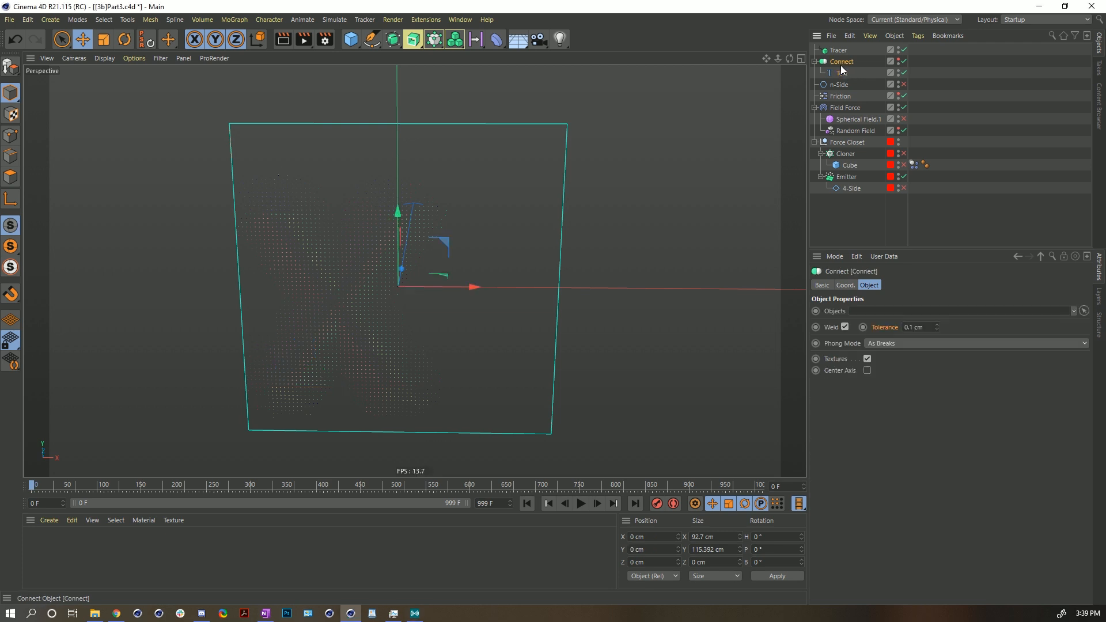
{"action": "key", "text": "Delete"}
{"action": "left_click", "coordinate": [838, 52]}
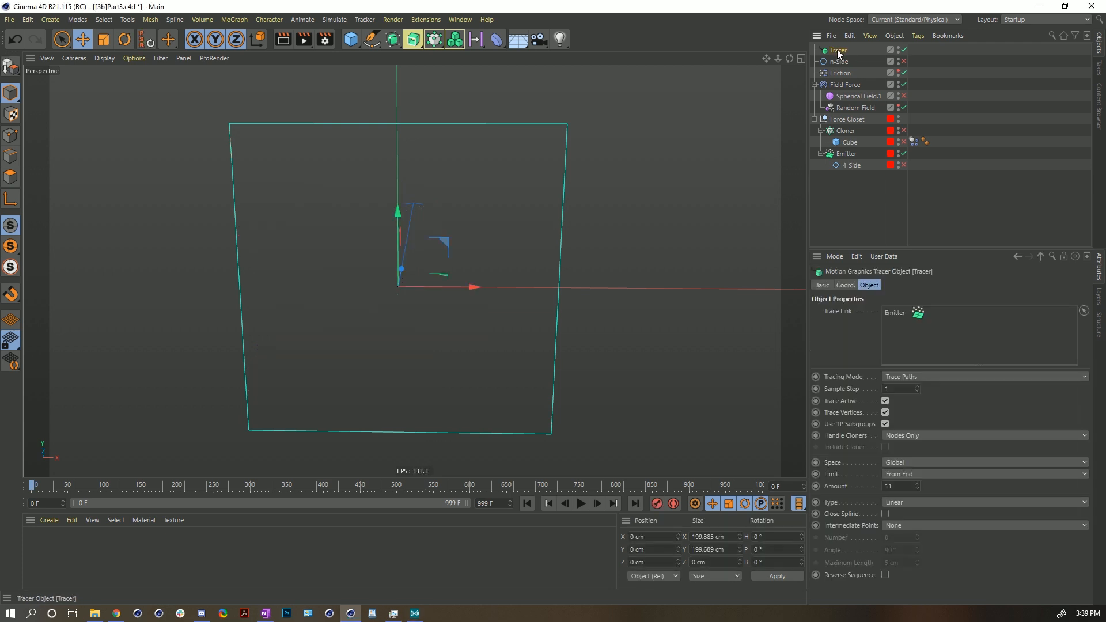
{"action": "key", "text": "Delete"}
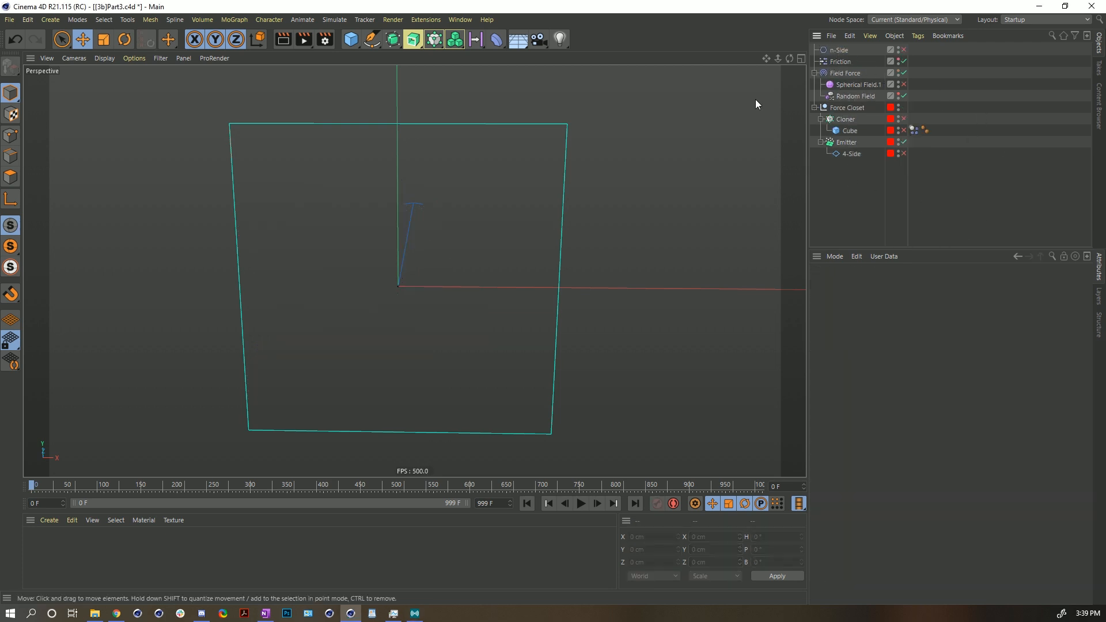
{"action": "left_click", "coordinate": [837, 50]}
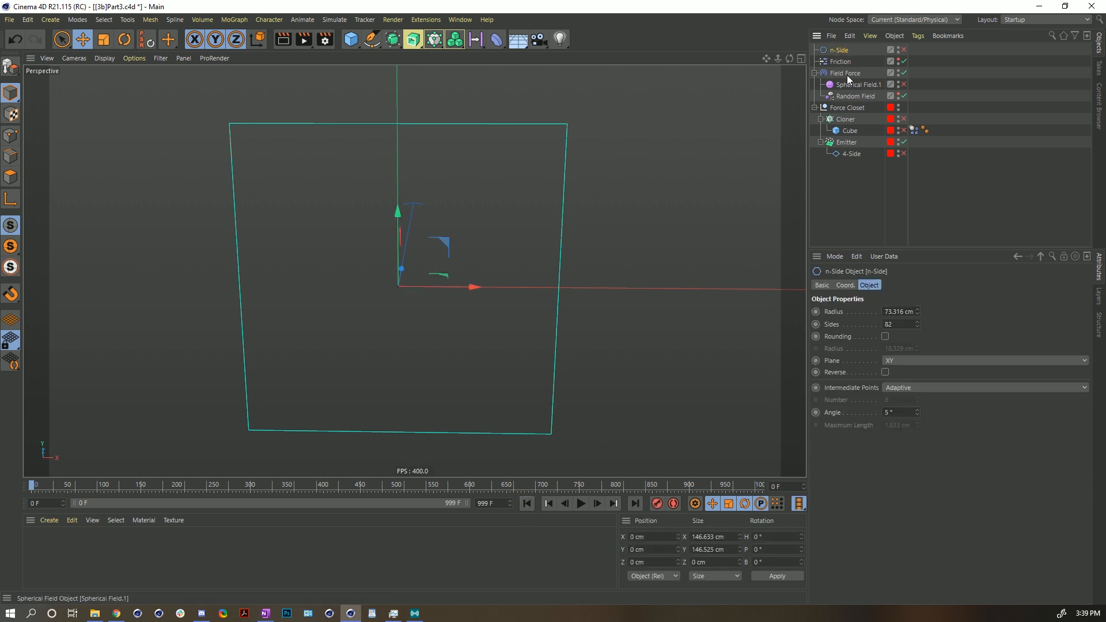
{"action": "key", "text": "Delete"}
- Clear the spline field layers from the Field Force's field list and rewind
{"action": "left_click", "coordinate": [582, 503]}
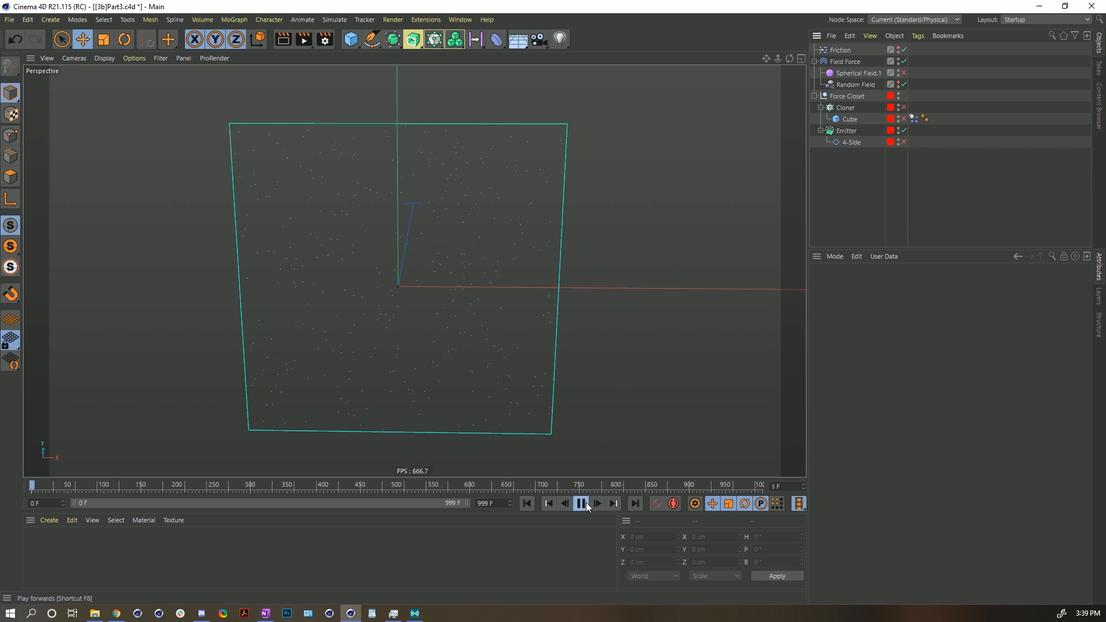
{"action": "left_click", "coordinate": [583, 503]}
{"action": "left_click", "coordinate": [845, 62]}
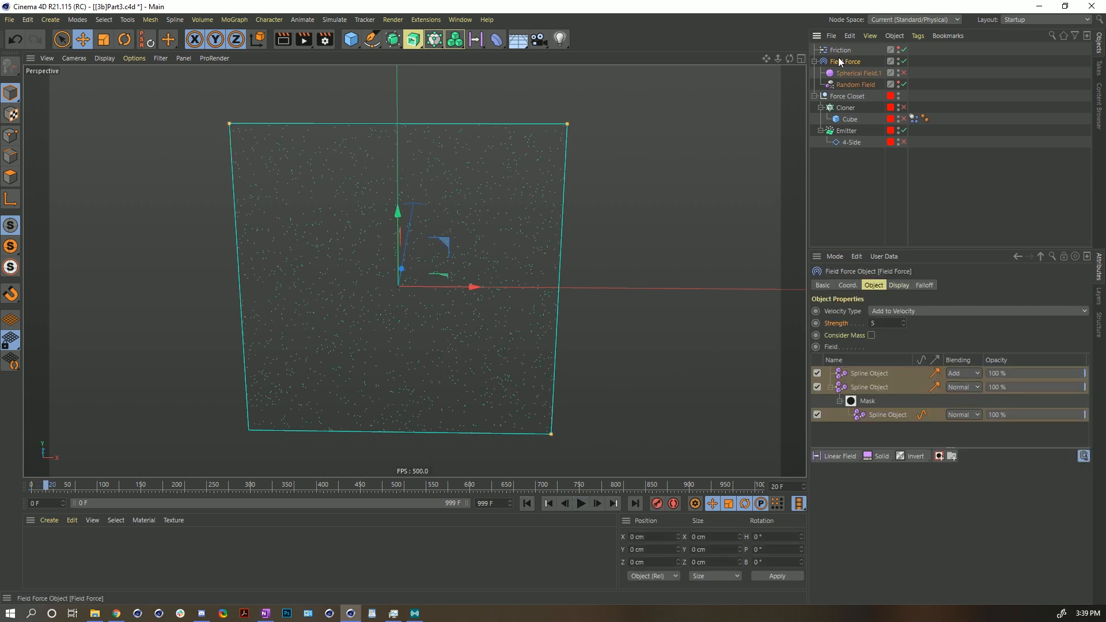
{"action": "left_click", "coordinate": [863, 374]}
{"action": "key", "text": "Delete"}
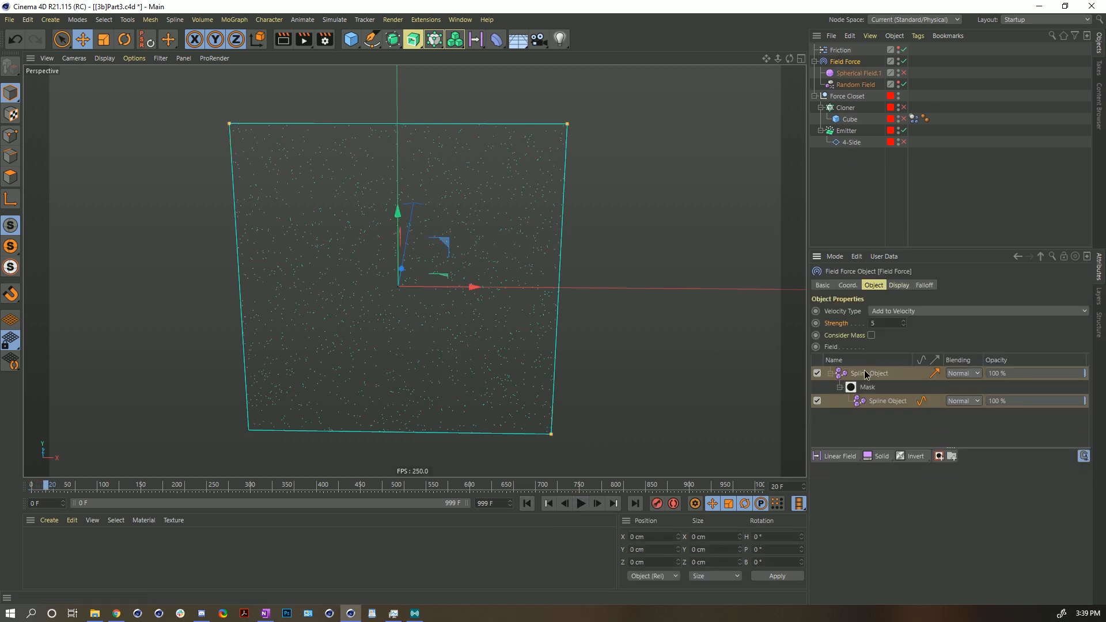
{"action": "left_click", "coordinate": [522, 505]}
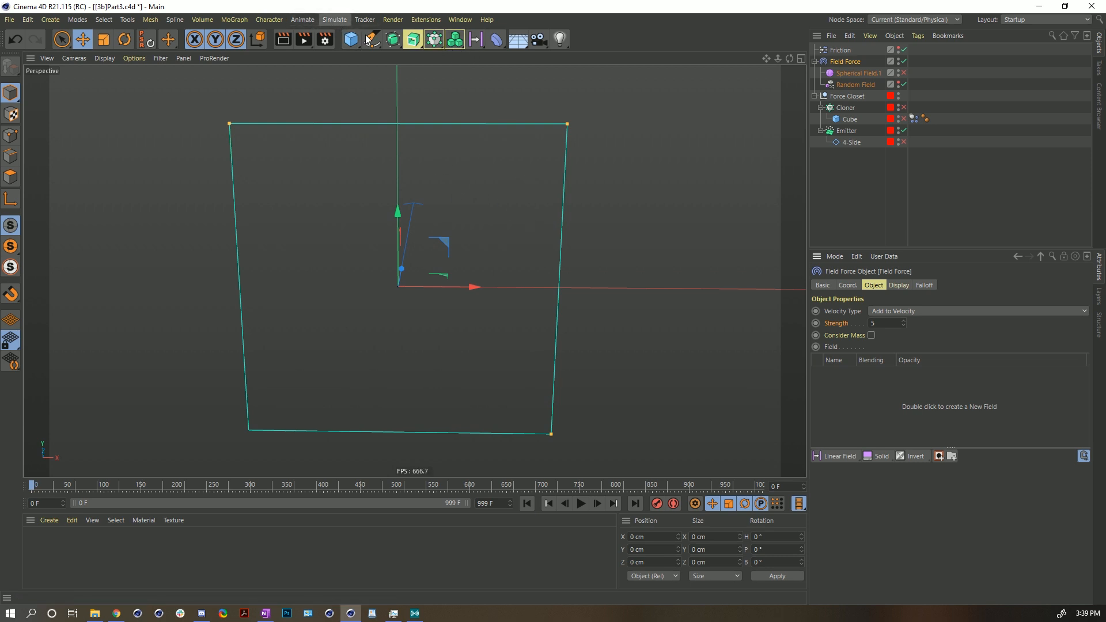
- Duplicate the Emitter and delete the 4-Side spline from the copy
{"action": "left_click", "coordinate": [854, 130]}
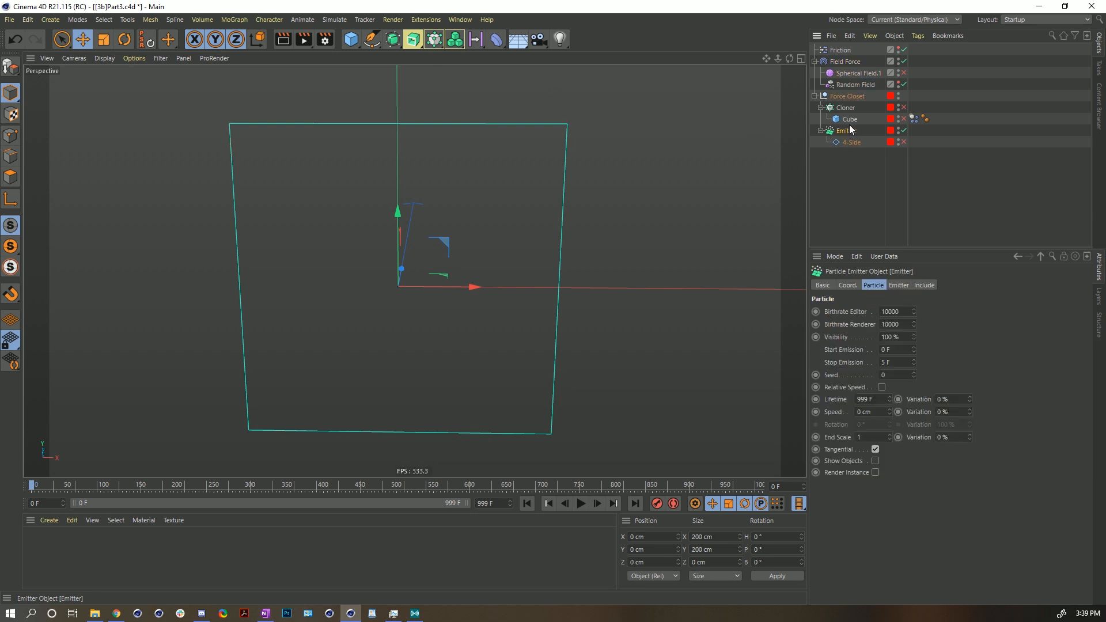
{"action": "key", "text": "ctrl+c"}
{"action": "key", "text": "ctrl+v"}
{"action": "left_click", "coordinate": [847, 62]}
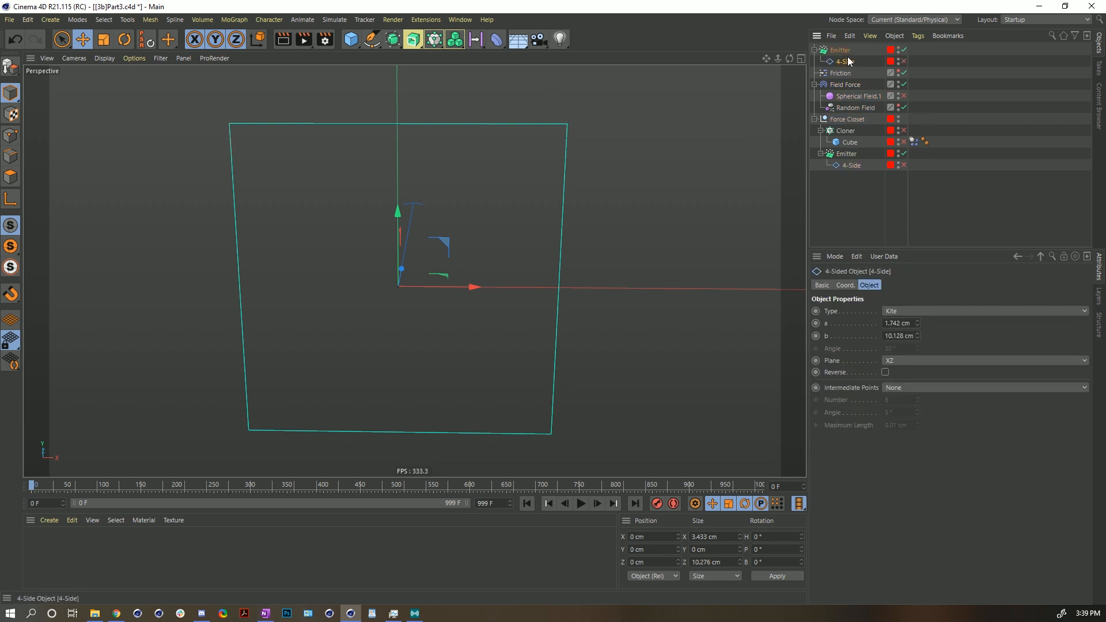
{"action": "key", "text": "Delete"}
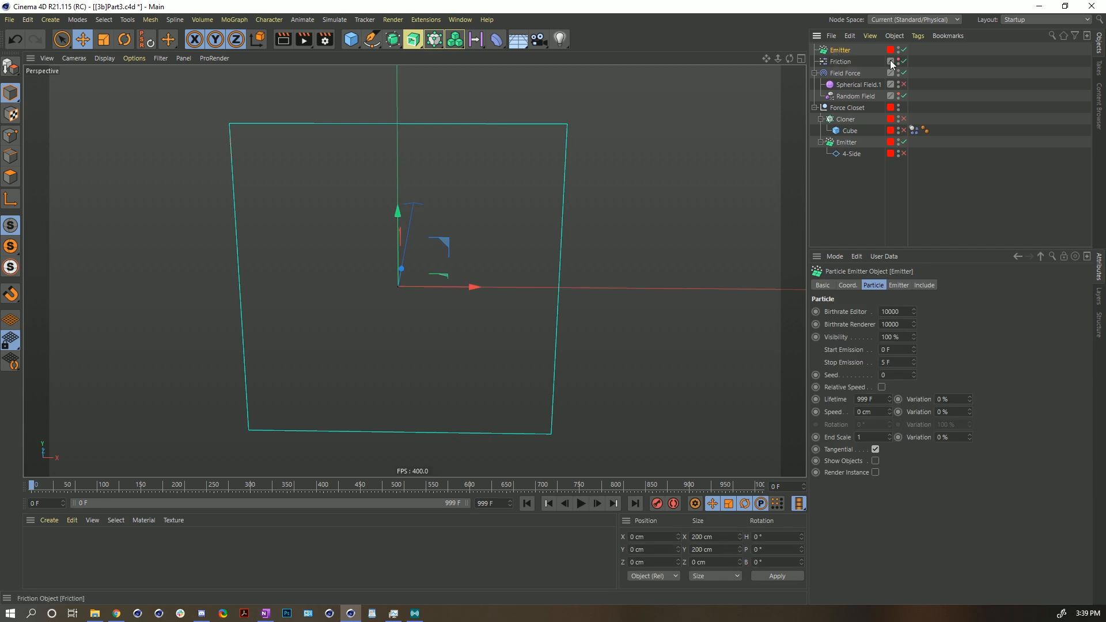
- Set the copied emitter's editor and renderer birthrates to 111
{"action": "double_click", "coordinate": [899, 313]}
{"action": "type", "text": "111"}
{"action": "key", "text": "Tab"}
{"action": "type", "text": "11"}
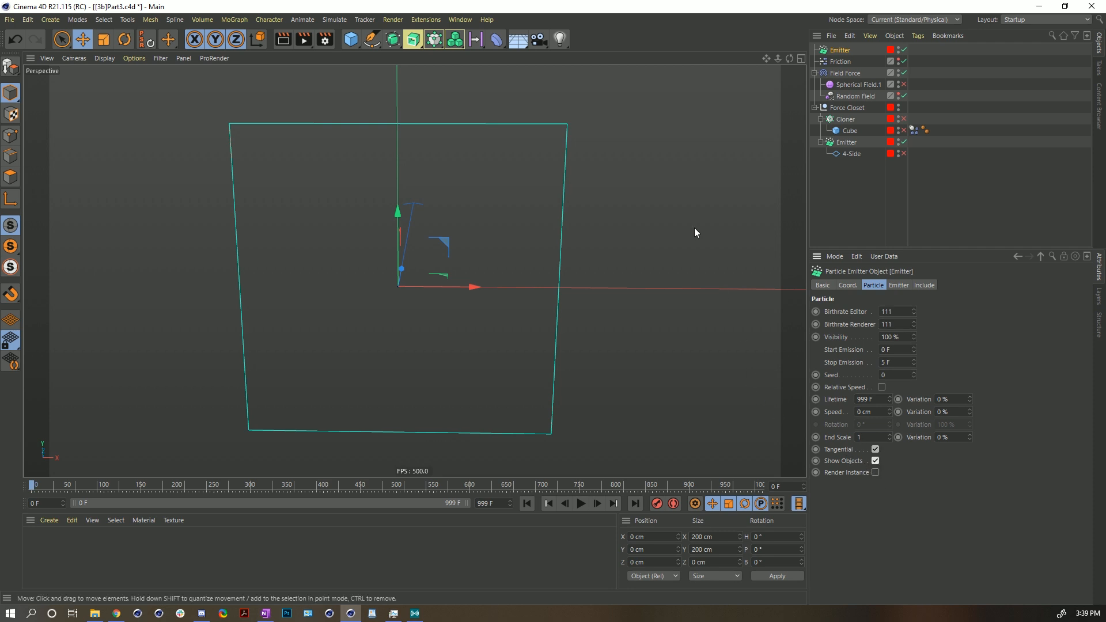
- Set the copied emitter's display color to pure yellow (H 60°, S 100%, V 100%)
{"action": "left_click", "coordinate": [822, 285]}
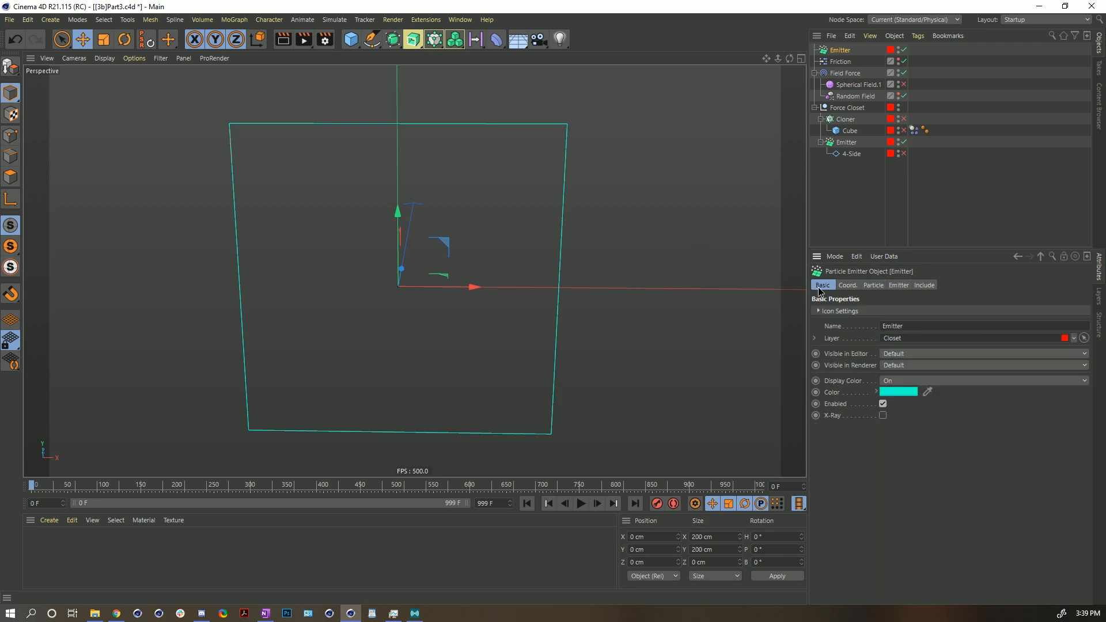
{"action": "left_click", "coordinate": [898, 391]}
{"action": "left_click", "coordinate": [856, 388]}
{"action": "left_click", "coordinate": [859, 390]}
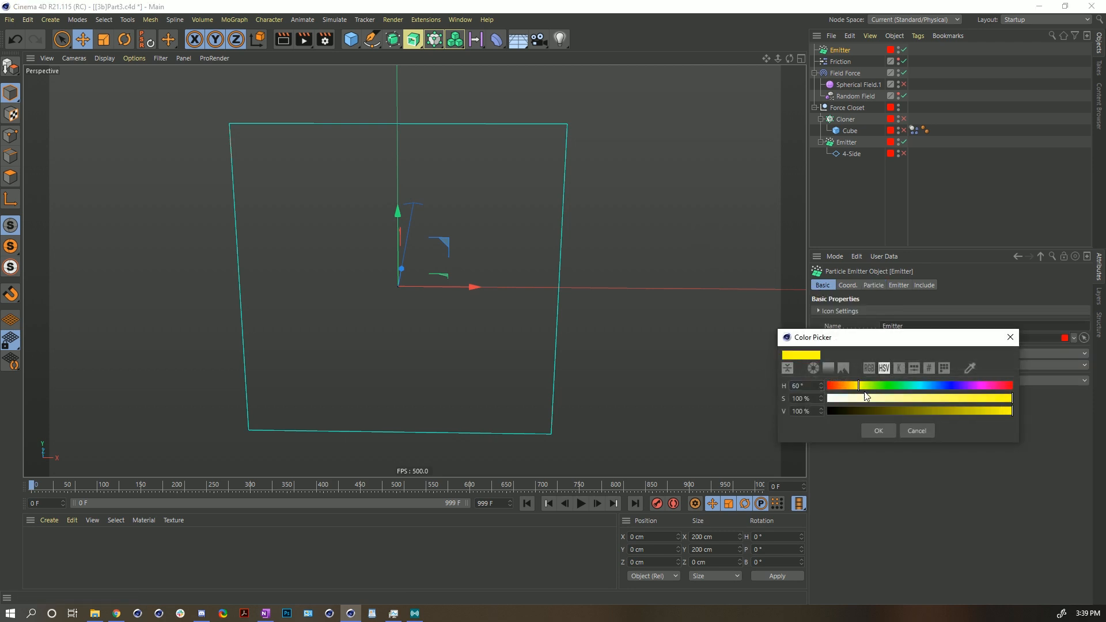
{"action": "left_click", "coordinate": [890, 430]}
- Set the copied emitter's particle seed to 125 and replay the simulation from the start
{"action": "left_click", "coordinate": [875, 285]}
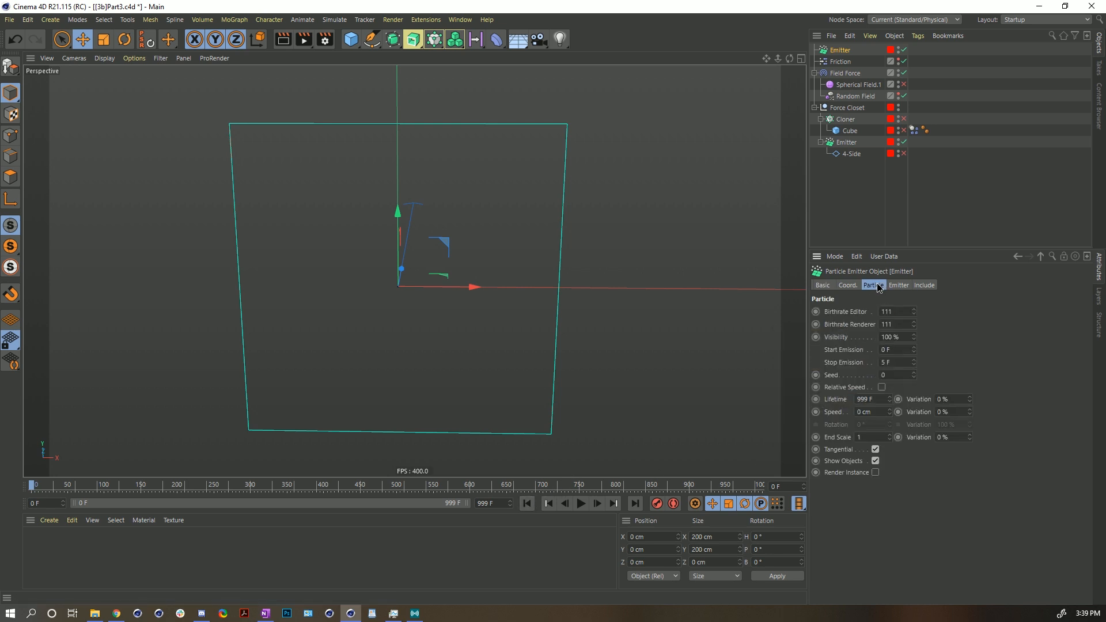
{"action": "left_click_drag", "start_coordinate": [914, 377], "coordinate": [913, 343]}
{"action": "left_click", "coordinate": [582, 504]}
{"action": "left_click", "coordinate": [526, 504]}
{"action": "left_click", "coordinate": [581, 504]}
{"action": "left_click", "coordinate": [583, 502]}
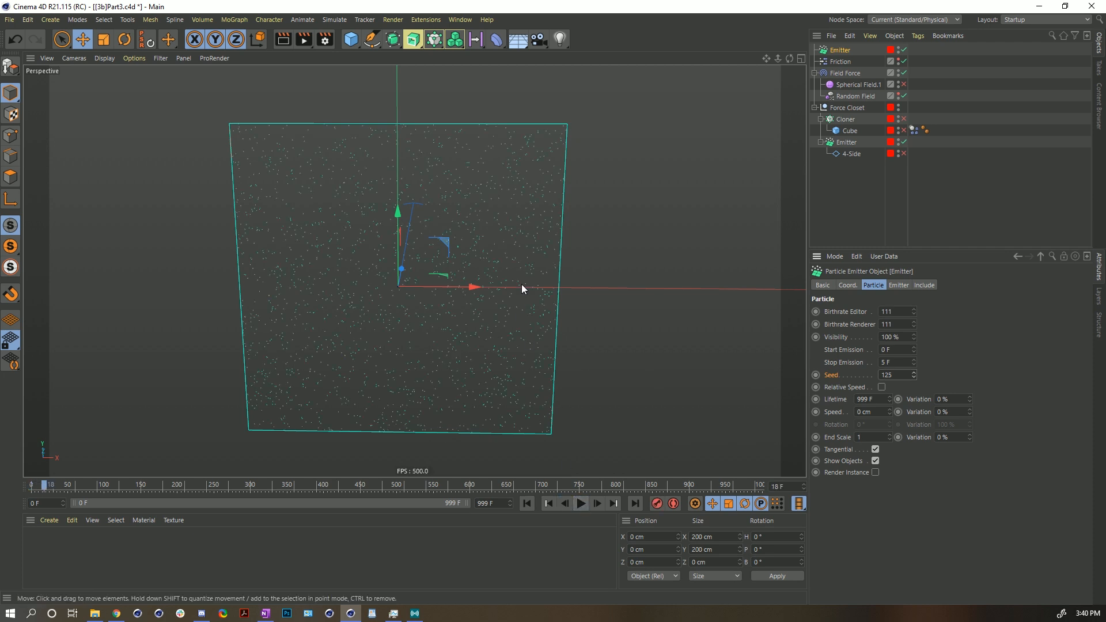
{"action": "scroll", "coordinate": [573, 254], "scroll_direction": "up", "scroll_amount": 5}
{"action": "right_click_drag", "start_coordinate": [547, 255], "coordinate": [462, 316], "text": "alt"}
{"action": "middle_click_drag", "start_coordinate": [462, 316], "coordinate": [458, 284], "text": "alt"}
{"action": "right_click_drag", "start_coordinate": [458, 284], "coordinate": [449, 285], "text": "alt"}
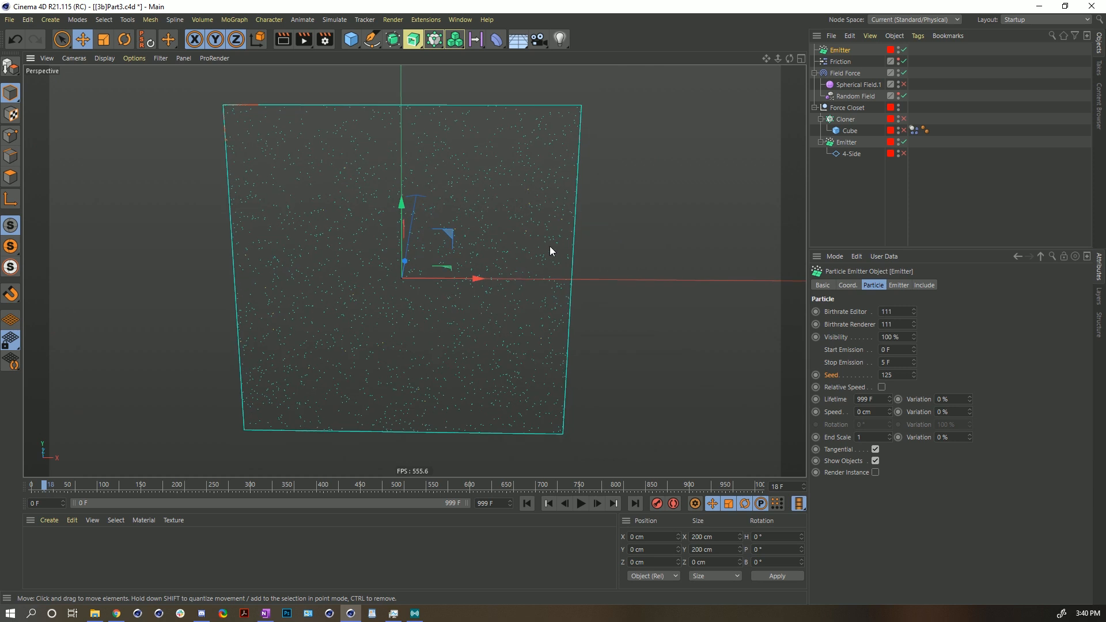
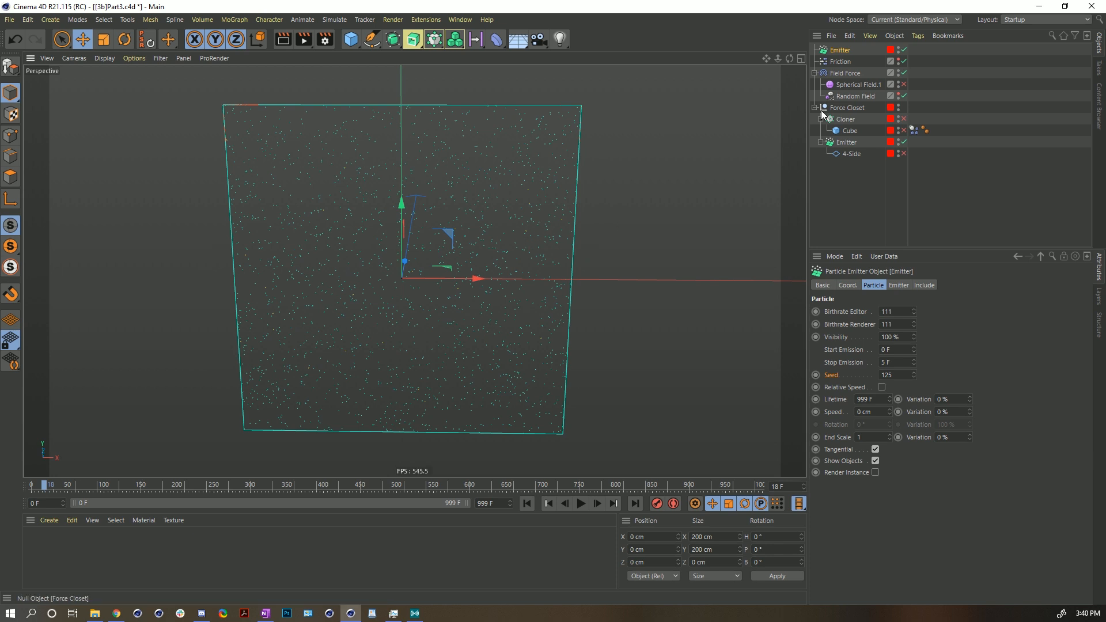
- Set the copied emitter's X-Size to 0 cm
{"action": "left_click", "coordinate": [899, 285]}
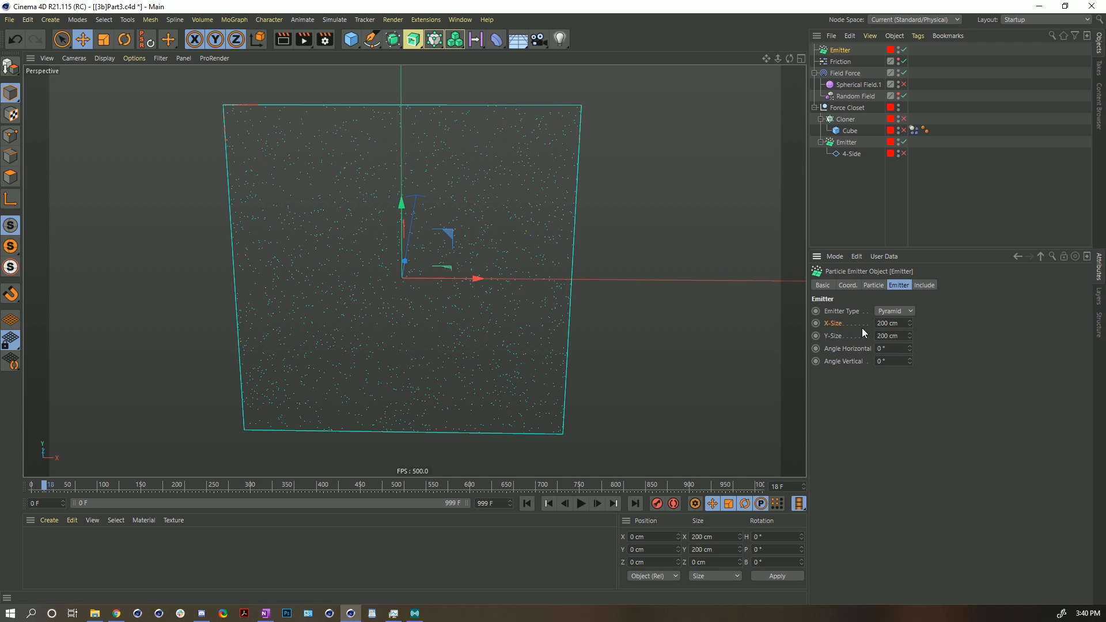
{"action": "double_click", "coordinate": [905, 326]}
{"action": "type", "text": "0"}
{"action": "key", "text": "Return"}
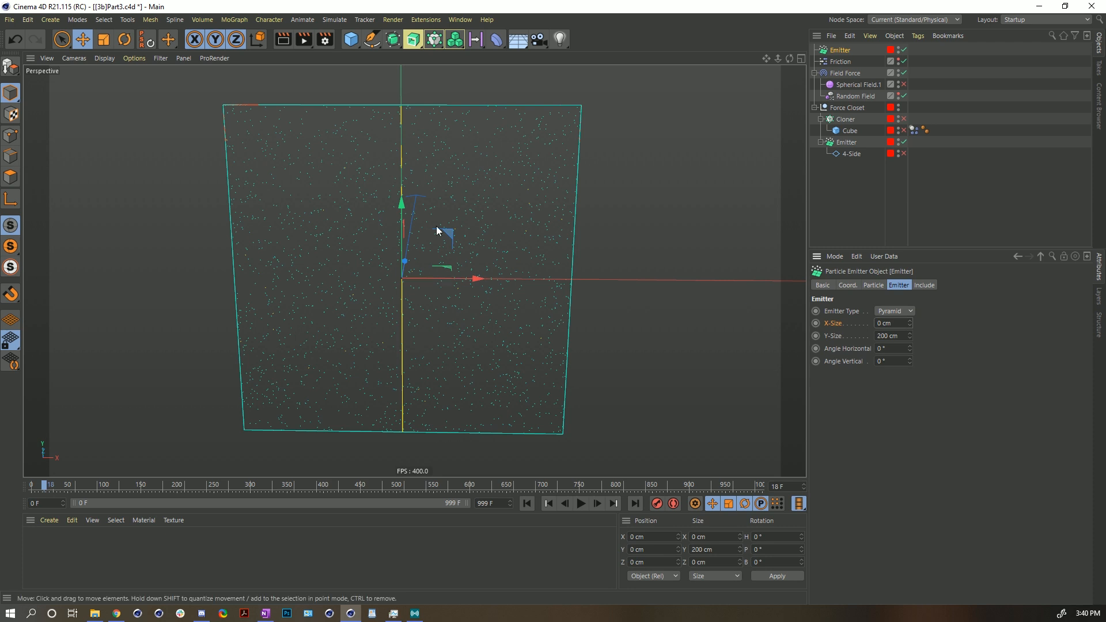
- Move the copied emitter left to about X -116 cm and switch to the Rotate tool
{"action": "left_click_drag", "start_coordinate": [471, 280], "coordinate": [109, 294]}
{"action": "key", "text": "r"}
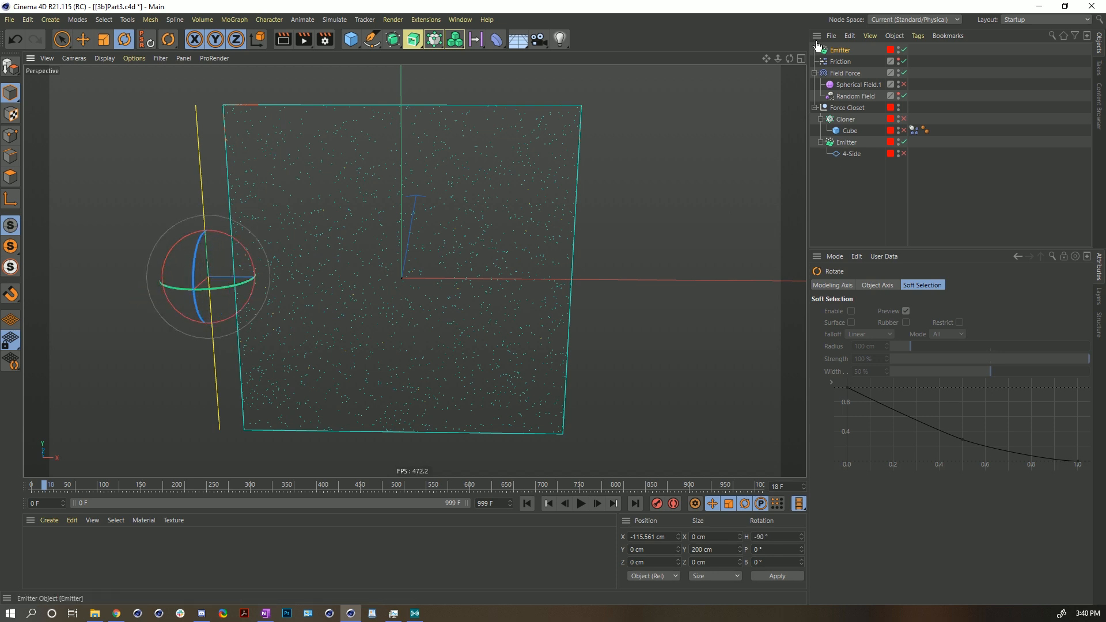
- Select the copied emitter and play the simulation from the start
{"action": "left_click", "coordinate": [834, 50]}
{"action": "left_click", "coordinate": [873, 285]}
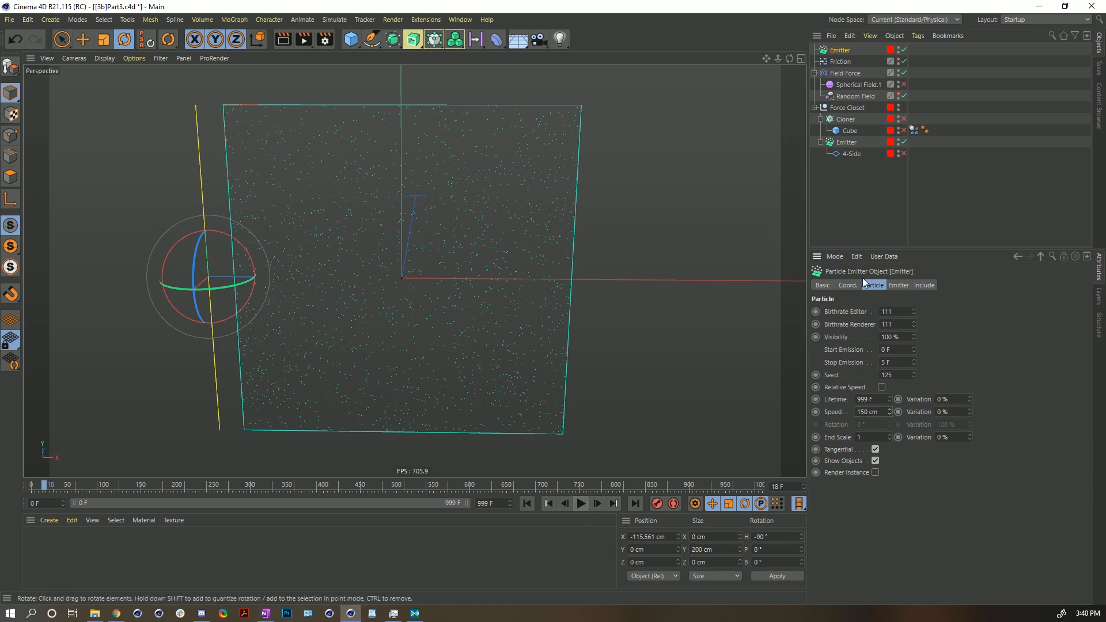
{"action": "left_click", "coordinate": [904, 62]}
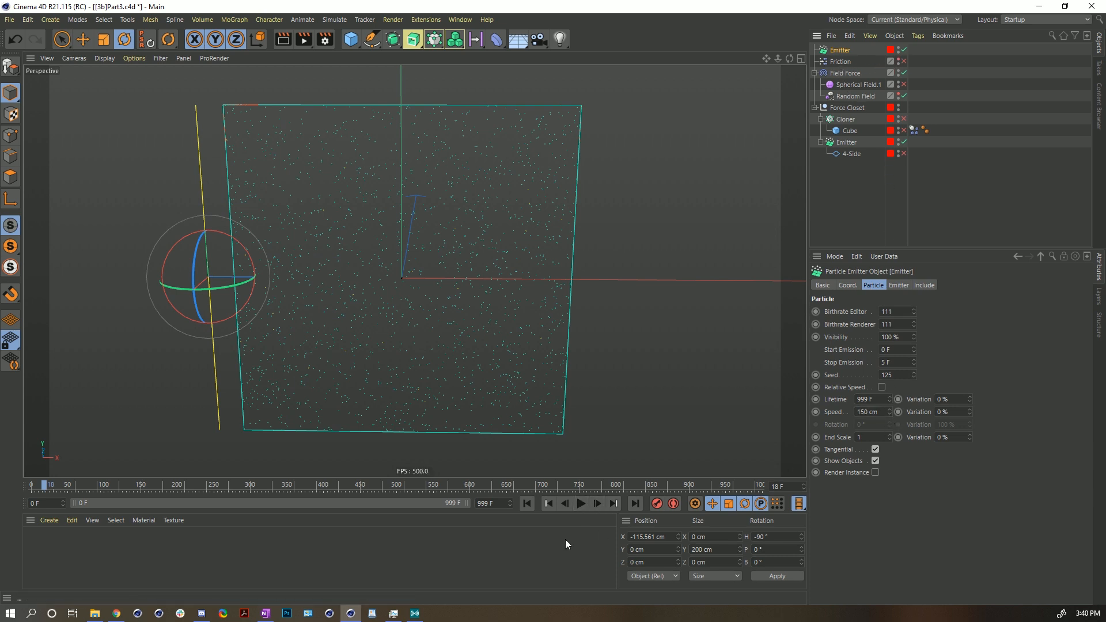
{"action": "left_click", "coordinate": [526, 503]}
{"action": "left_click", "coordinate": [581, 504]}
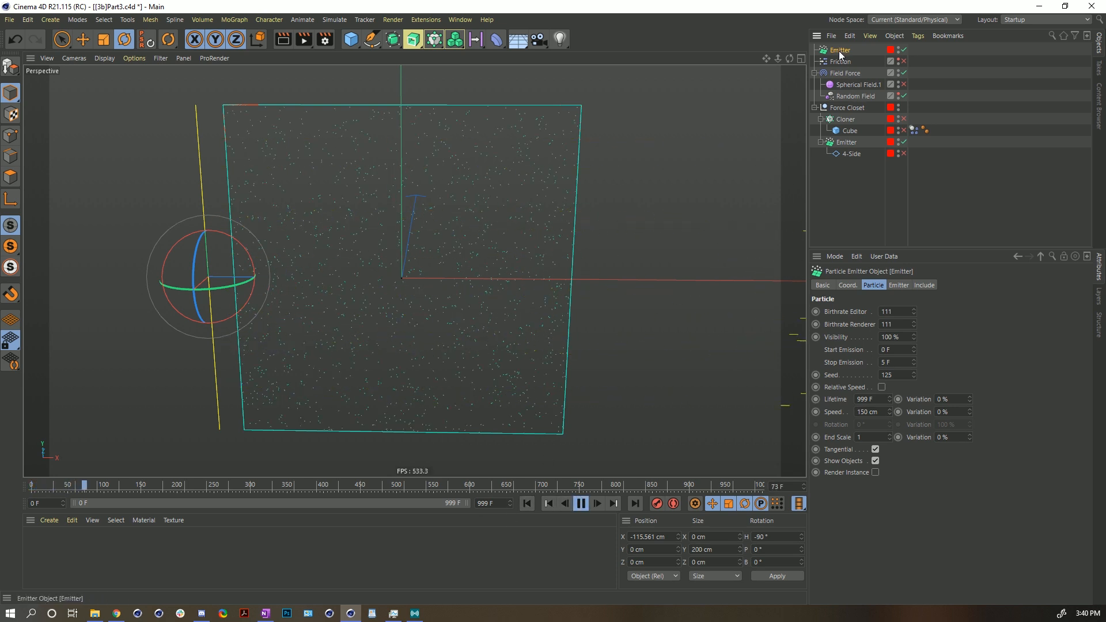
- Set the copied emitter's particle lifetime to 90 F and its stop emission to 4508 F
{"action": "double_click", "coordinate": [867, 399]}
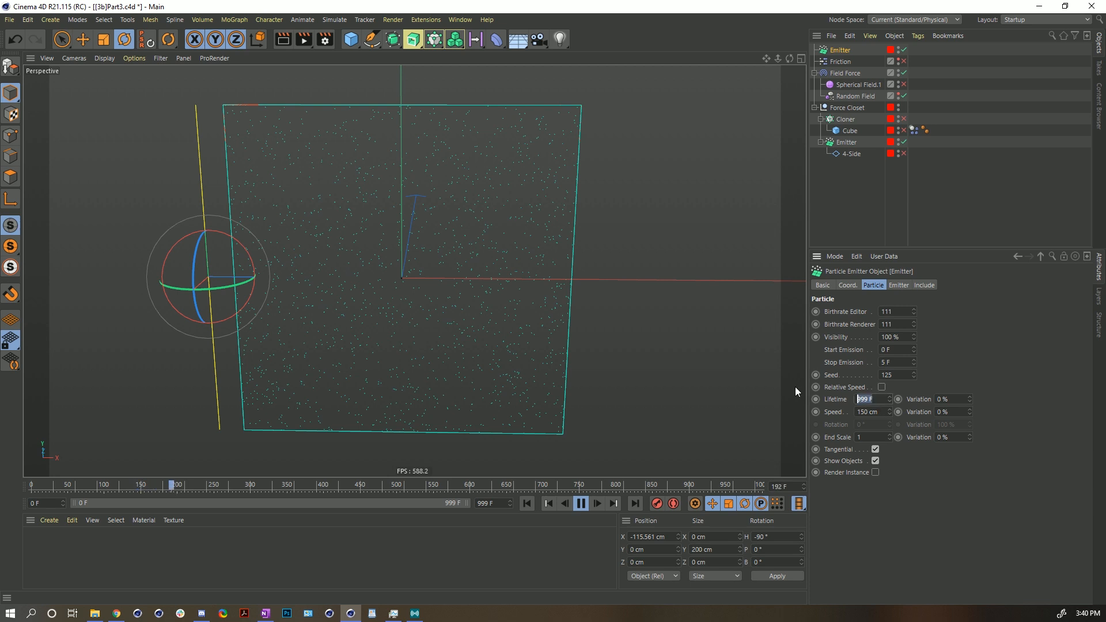
{"action": "type", "text": "90"}
{"action": "key", "text": "Return"}
{"action": "left_click_drag", "start_coordinate": [914, 362], "coordinate": [914, 242]}
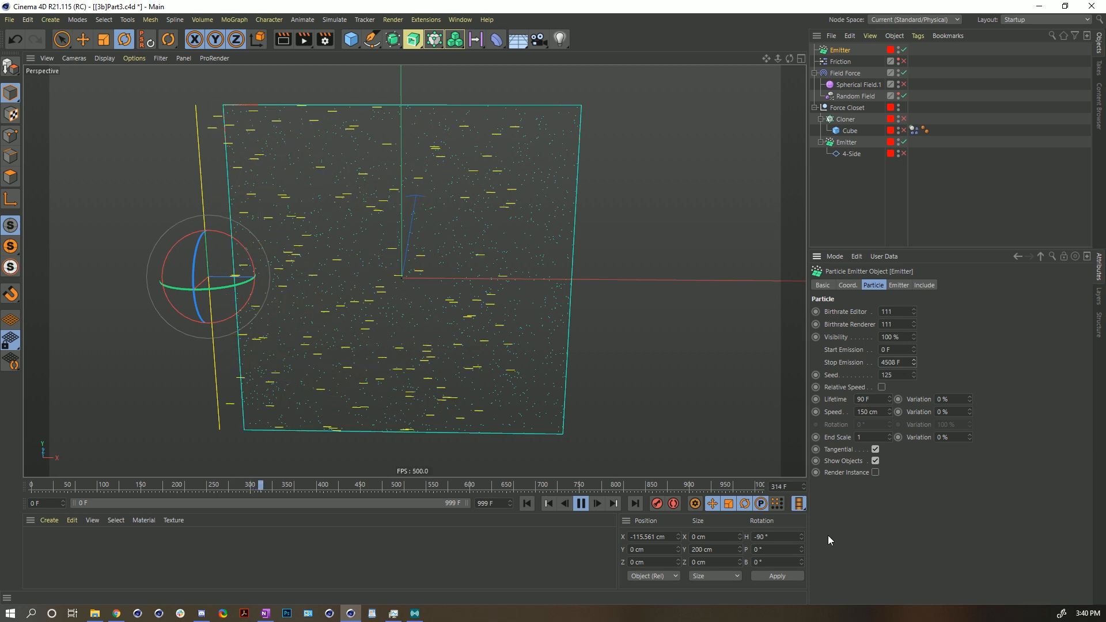
- Set the copied emitter's editor and renderer birthrates to 11 and play the simulation
{"action": "left_click_drag", "start_coordinate": [897, 315], "coordinate": [830, 322]}
{"action": "type", "text": "11"}
{"action": "key", "text": "Tab"}
{"action": "type", "text": "11"}
{"action": "key", "text": "Return"}
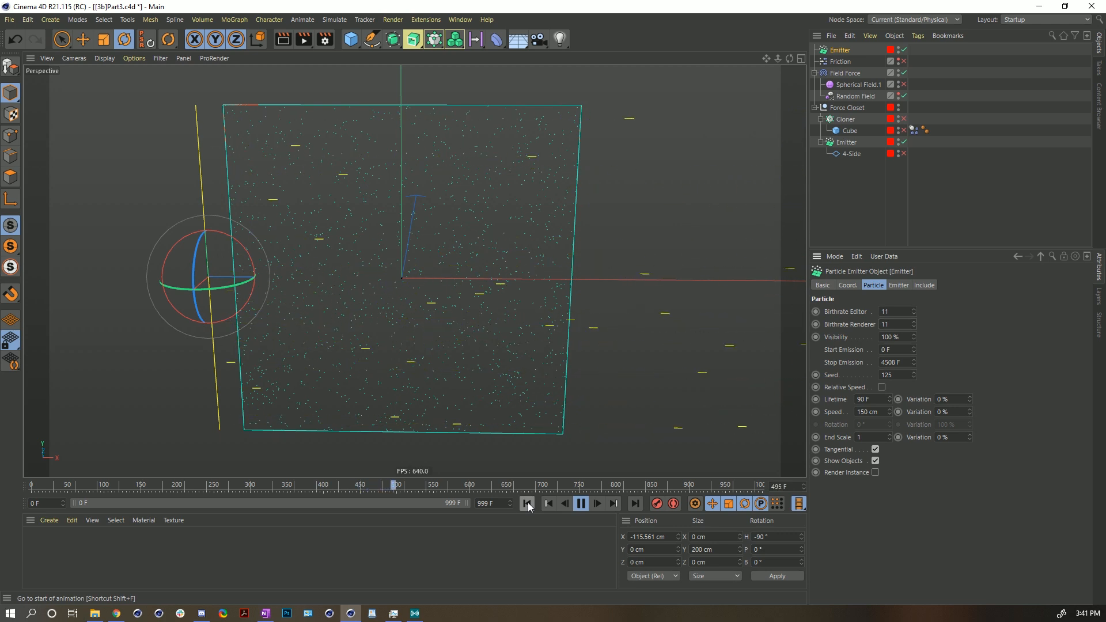
{"action": "left_click", "coordinate": [580, 504]}
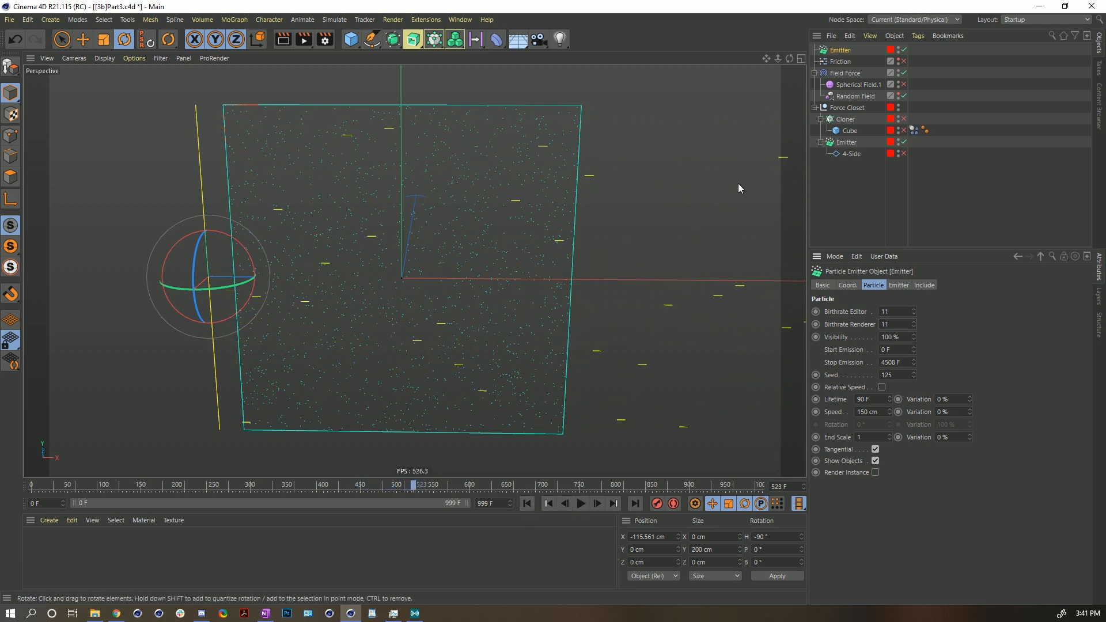
- Switch the copied emitter's Include mode to Include
{"action": "left_click", "coordinate": [842, 74]}
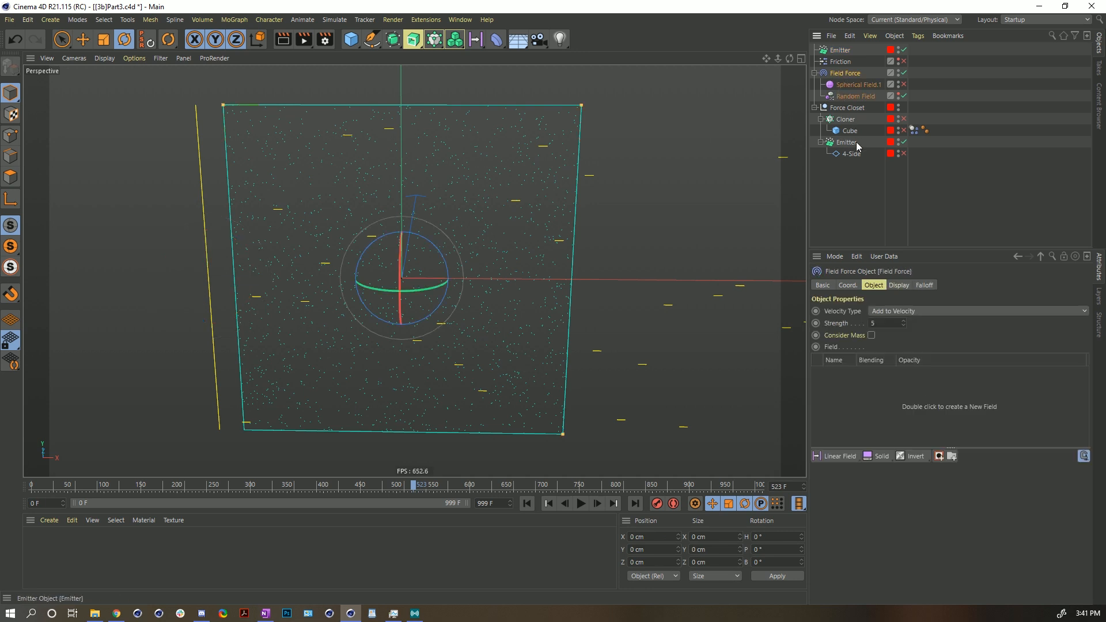
{"action": "left_click", "coordinate": [845, 51]}
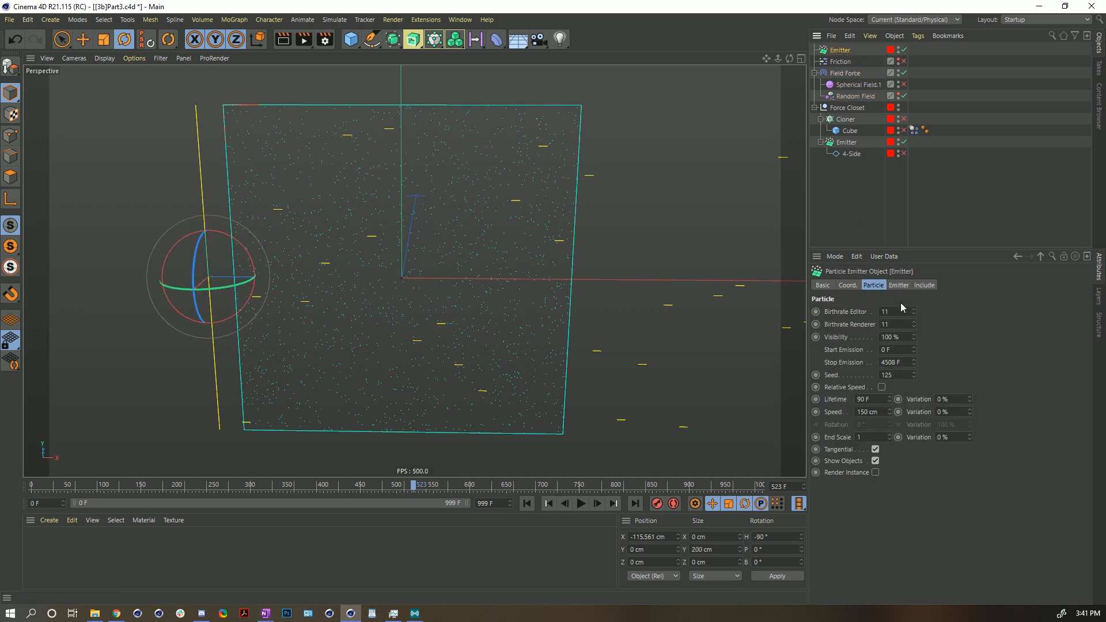
{"action": "left_click", "coordinate": [923, 286]}
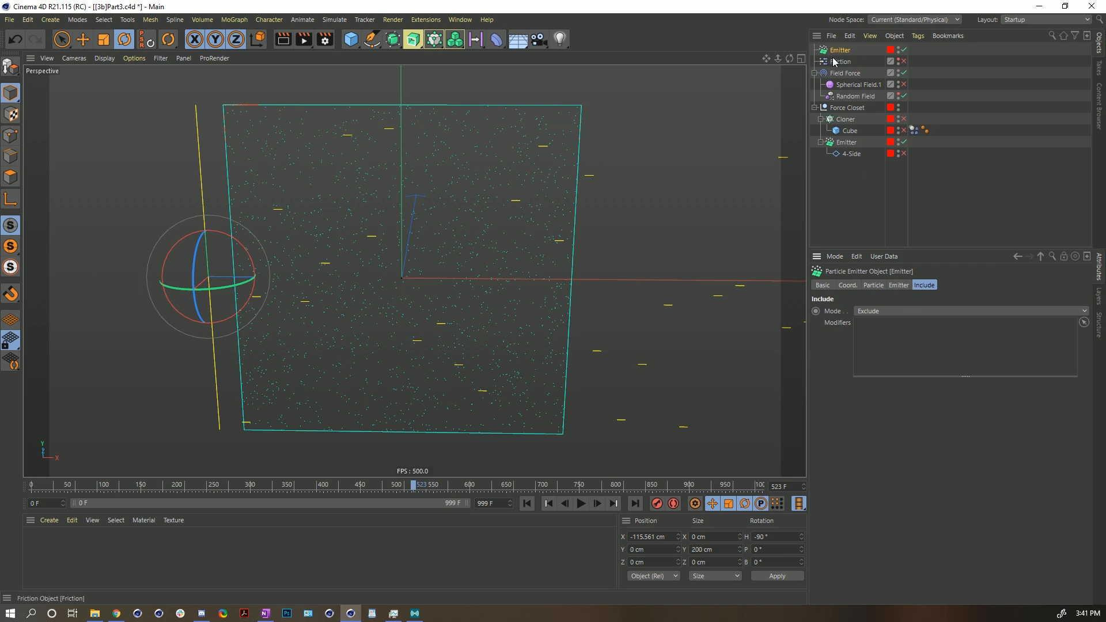
{"action": "left_click", "coordinate": [882, 312]}
{"action": "left_click", "coordinate": [836, 316]}
{"action": "left_click", "coordinate": [874, 314]}
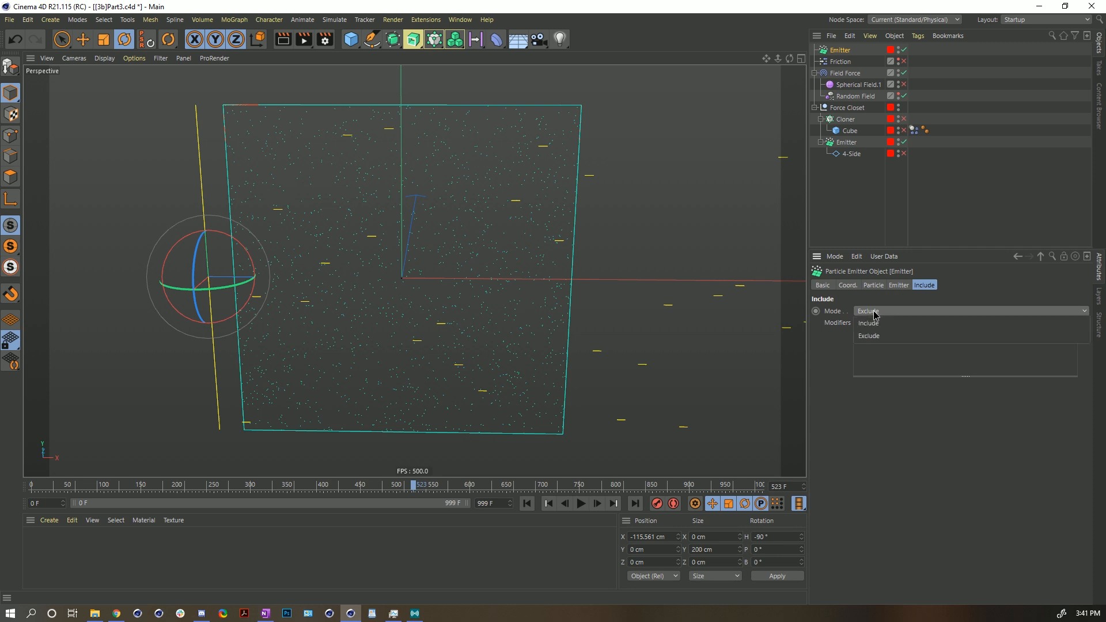
{"action": "left_click", "coordinate": [865, 322]}
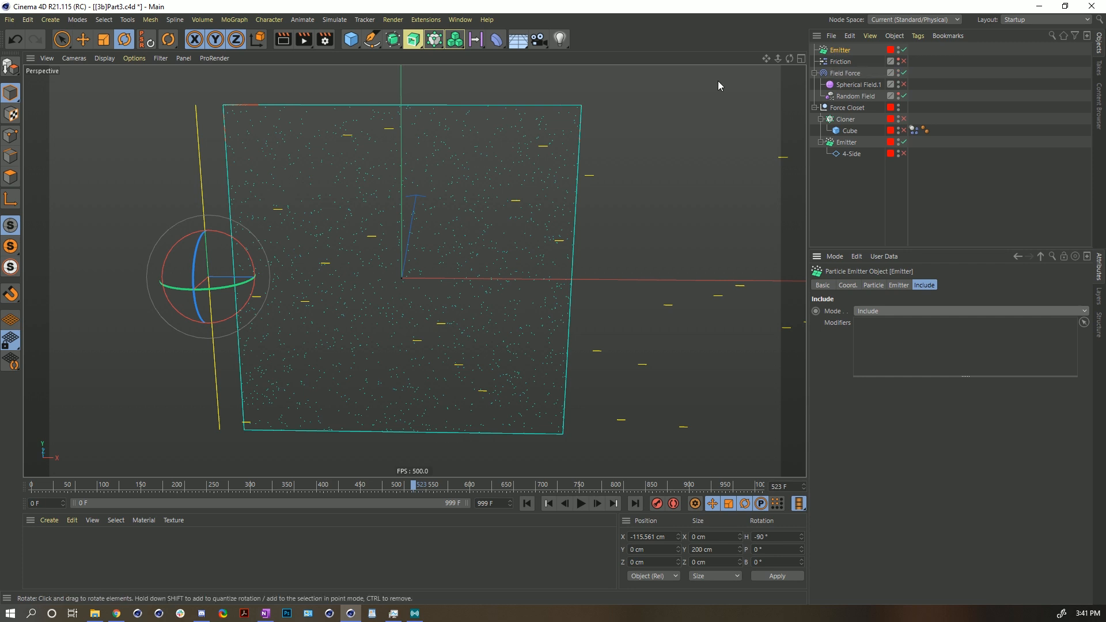
- Rewind the timeline and rename the copied emitter to Ref Emitter
{"action": "left_click", "coordinate": [527, 503]}
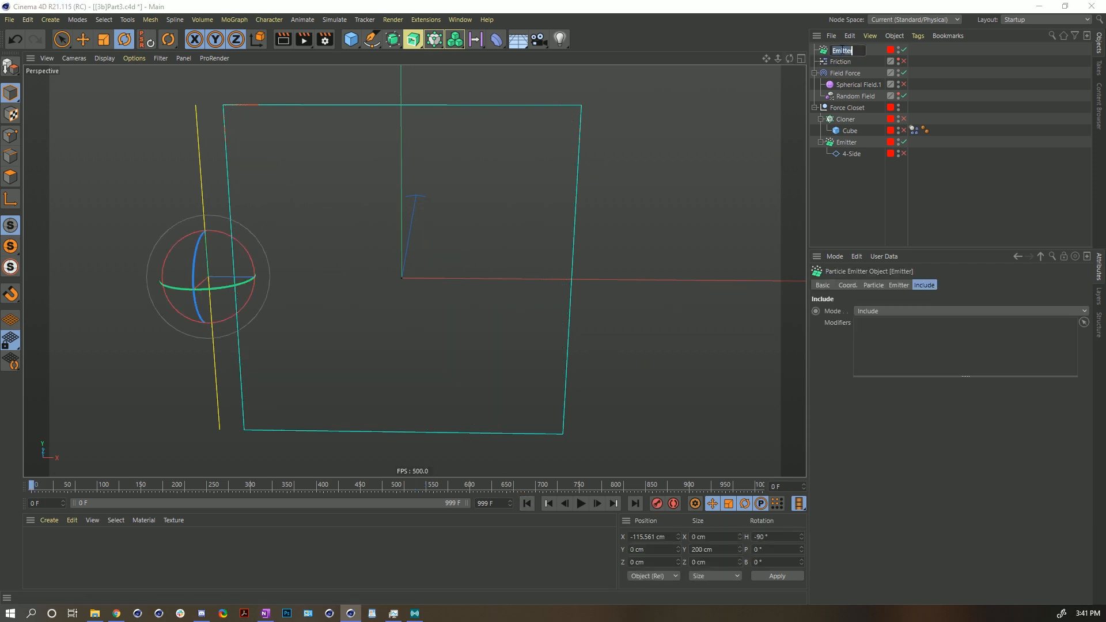
{"action": "double_click", "coordinate": [833, 50]}
{"action": "type", "text": "Ref"}
{"action": "key", "text": "Return"}
- Select the original Emitter and play back the particle simulation
{"action": "left_click", "coordinate": [844, 144]}
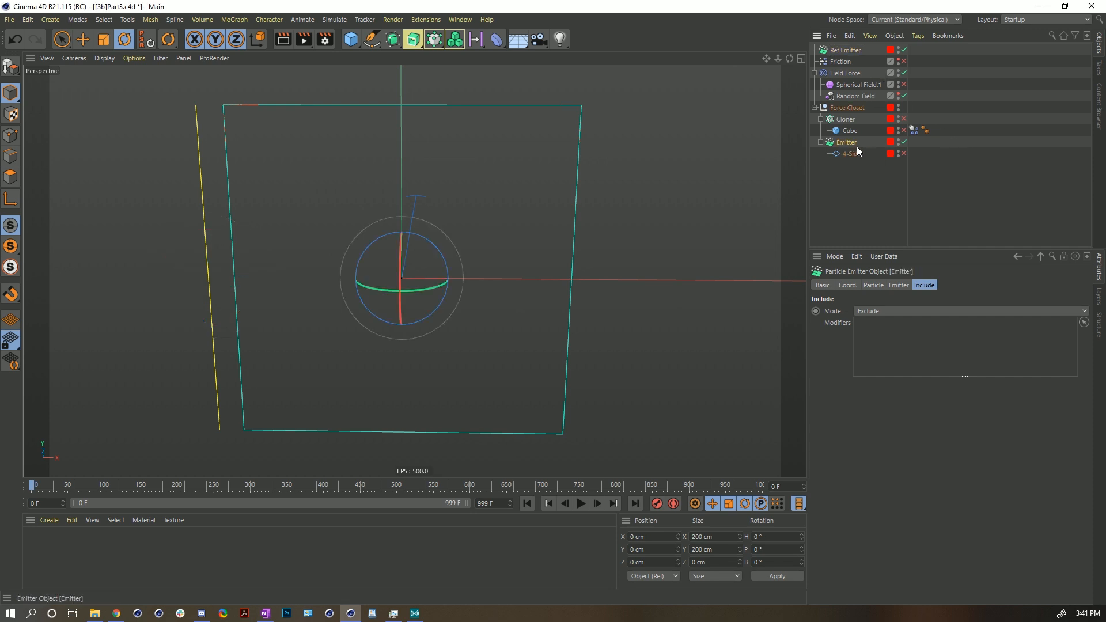
{"action": "left_click", "coordinate": [580, 504]}
{"action": "left_click", "coordinate": [580, 504]}
- Add Ref Emitter to the Field Force's field list as a Particle Object layer
{"action": "left_click", "coordinate": [845, 73]}
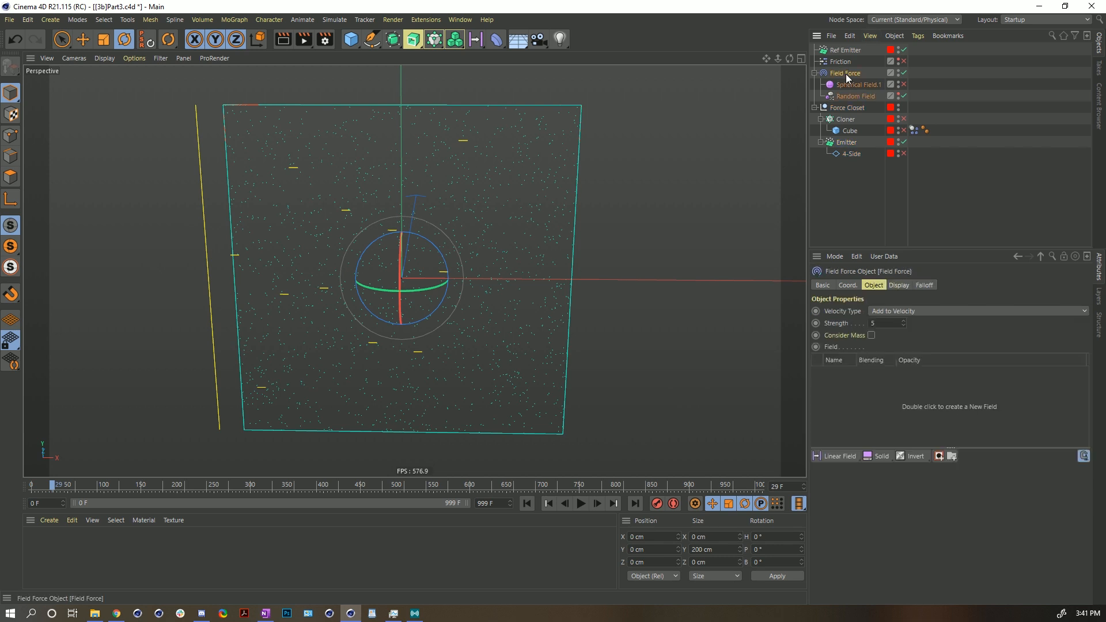
{"action": "left_click_drag", "start_coordinate": [842, 49], "coordinate": [850, 385]}
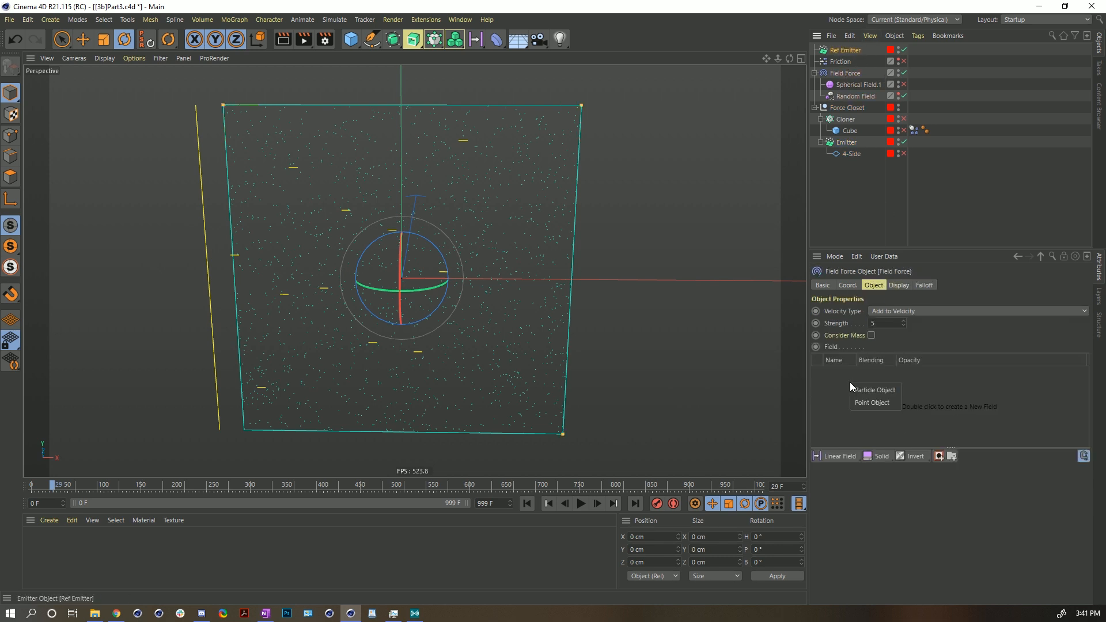
{"action": "left_click", "coordinate": [864, 392]}
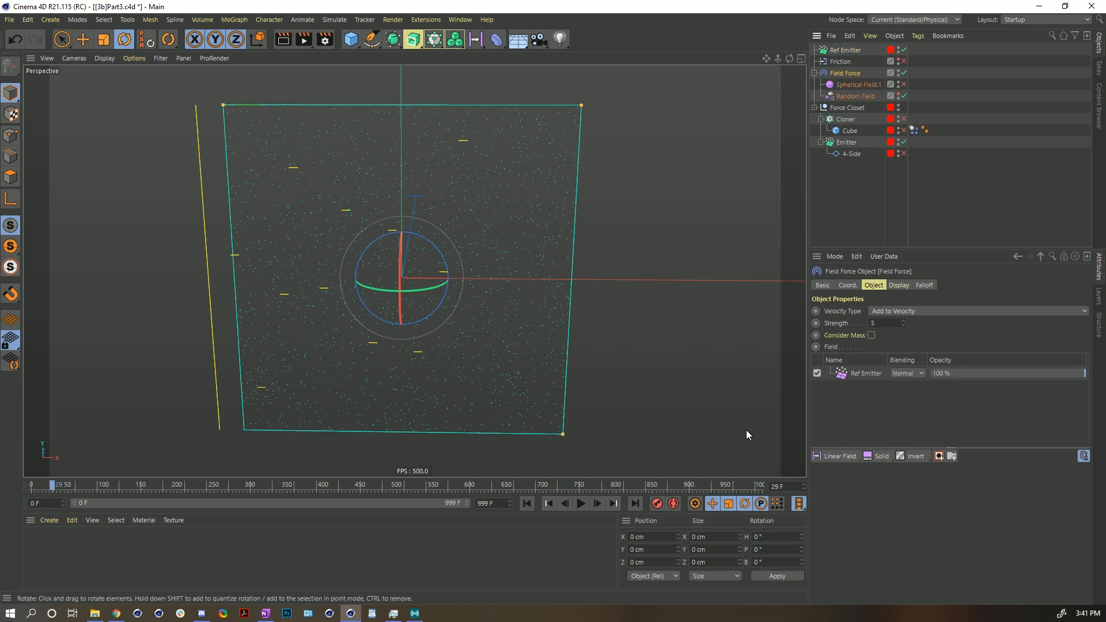
- Replay the simulation from the start to review the Ref Emitter layer's effect on the particles
{"action": "left_click", "coordinate": [526, 504]}
{"action": "left_click", "coordinate": [575, 501]}
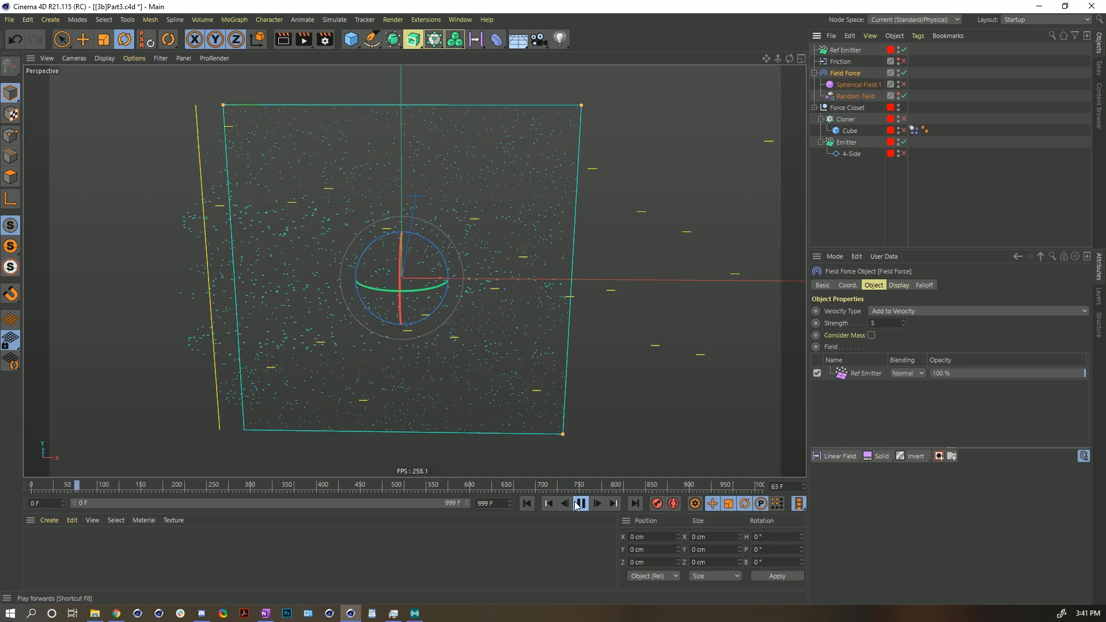
{"action": "left_click", "coordinate": [579, 503]}
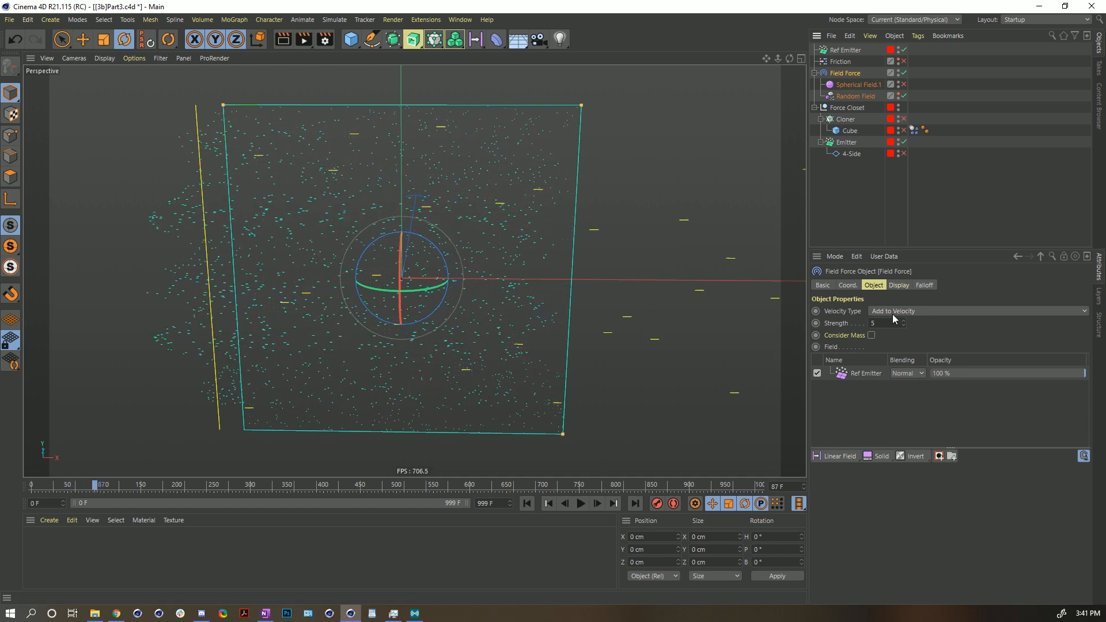
{"action": "left_click", "coordinate": [864, 374]}
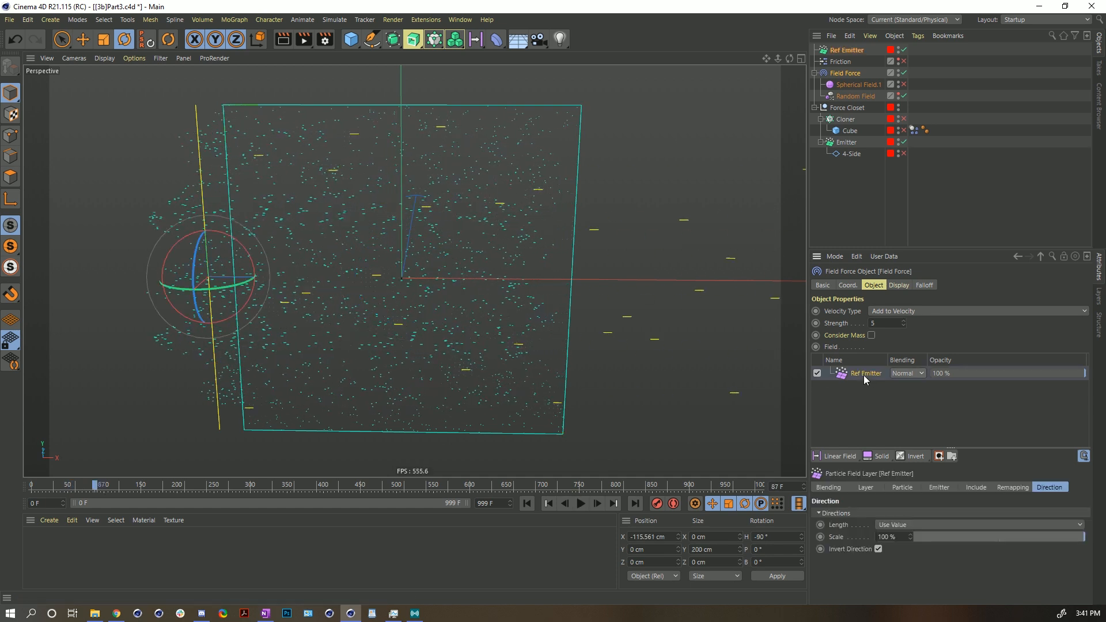
{"action": "left_click", "coordinate": [531, 505]}
{"action": "left_click", "coordinate": [581, 504]}
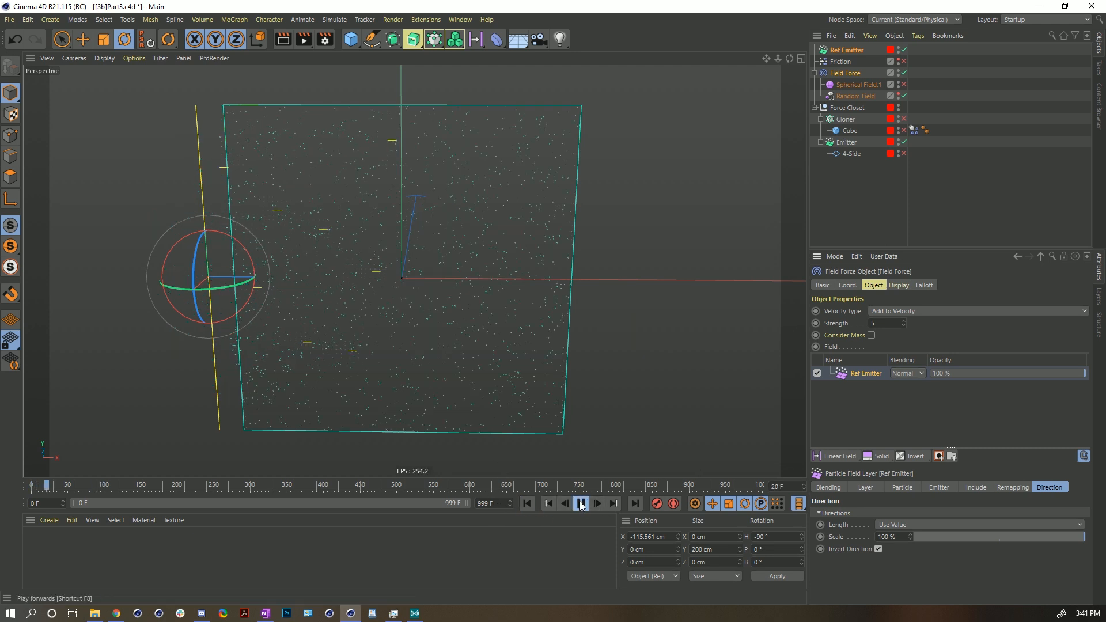
{"action": "left_click", "coordinate": [581, 504]}
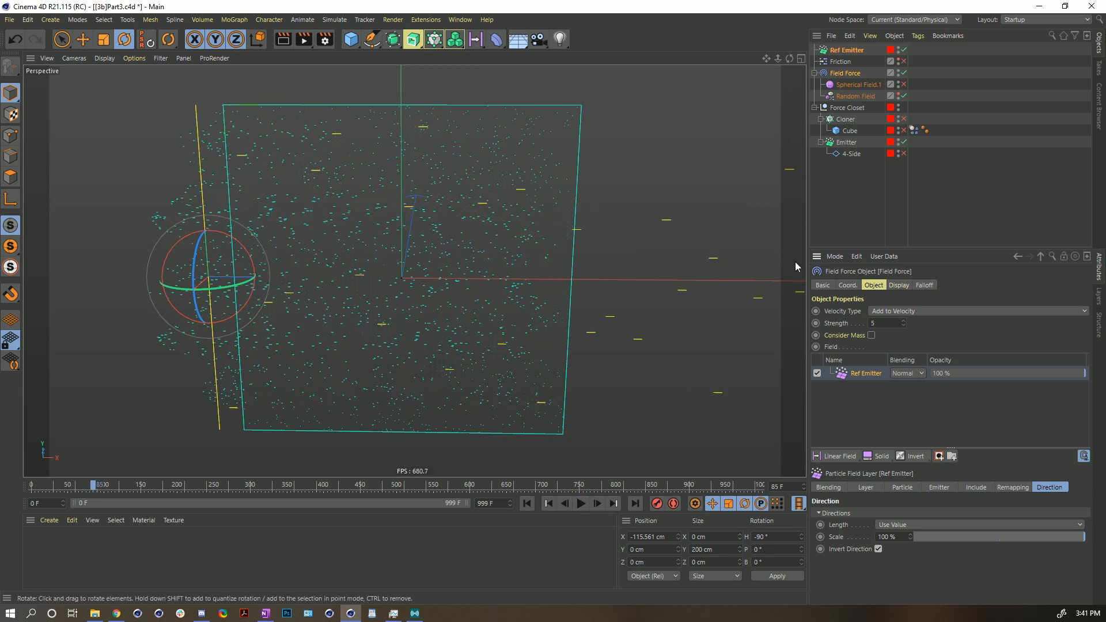
- Open the Field Force display settings and replay the simulation
{"action": "left_click", "coordinate": [907, 287]}
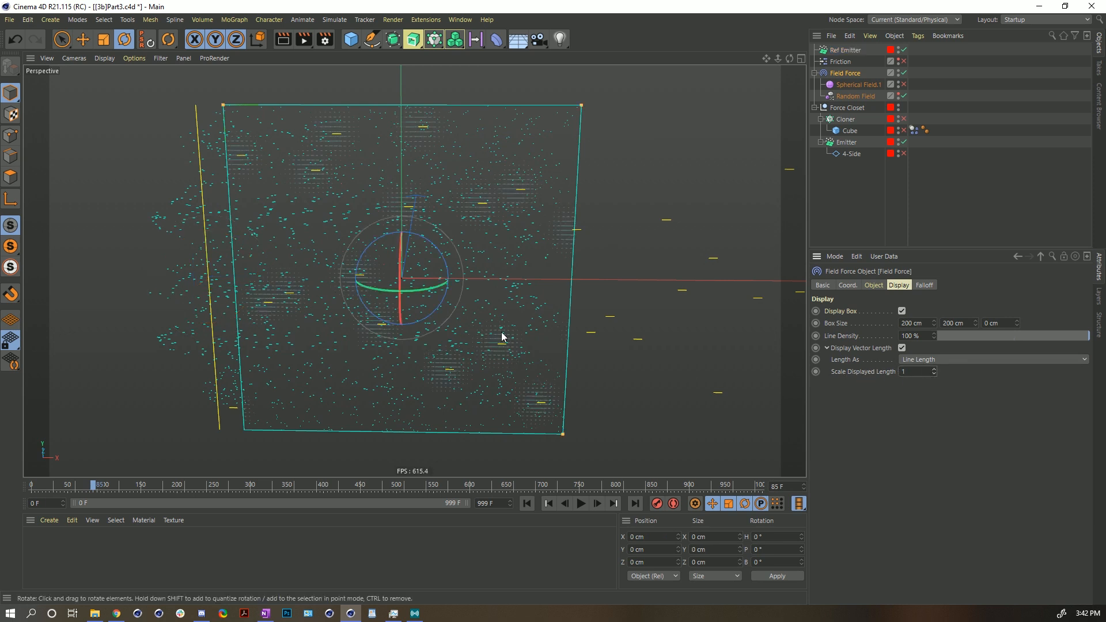
{"action": "left_click", "coordinate": [527, 504]}
{"action": "left_click", "coordinate": [581, 504]}
{"action": "left_click", "coordinate": [582, 503]}
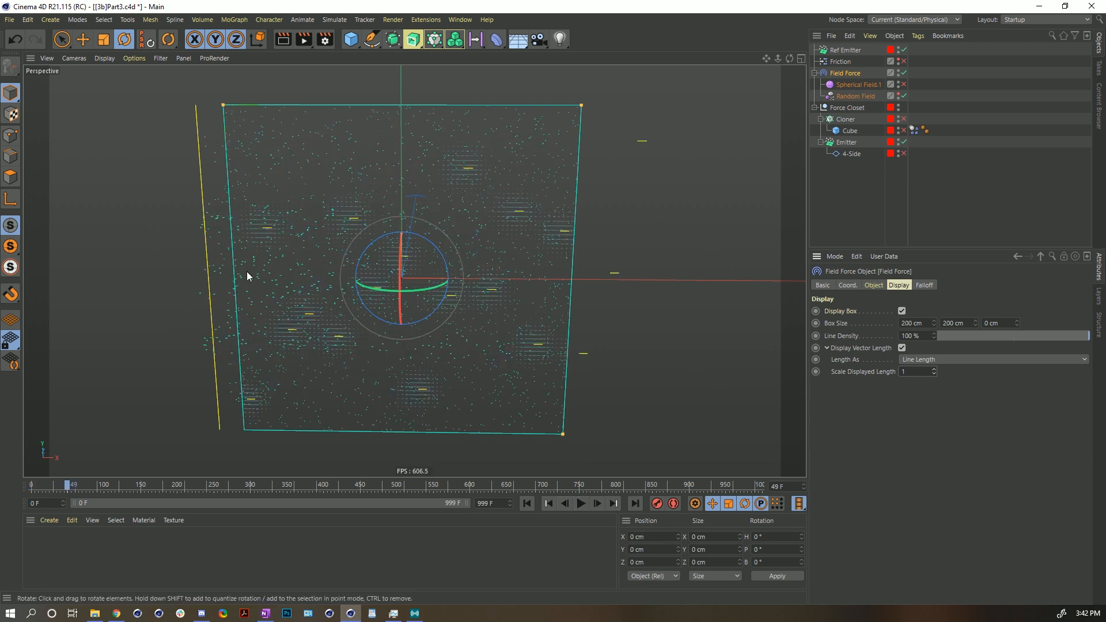
- Review the Ref Emitter's particle and coordinate settings and the Field Force's object settings
{"action": "left_click", "coordinate": [837, 50]}
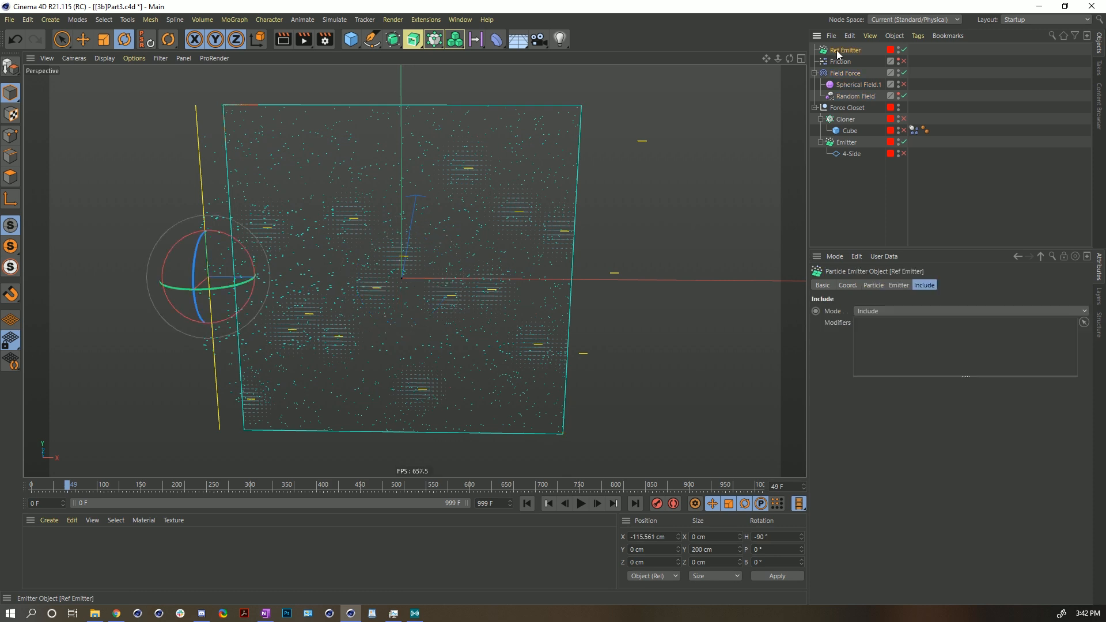
{"action": "left_click", "coordinate": [873, 286]}
{"action": "left_click", "coordinate": [852, 285]}
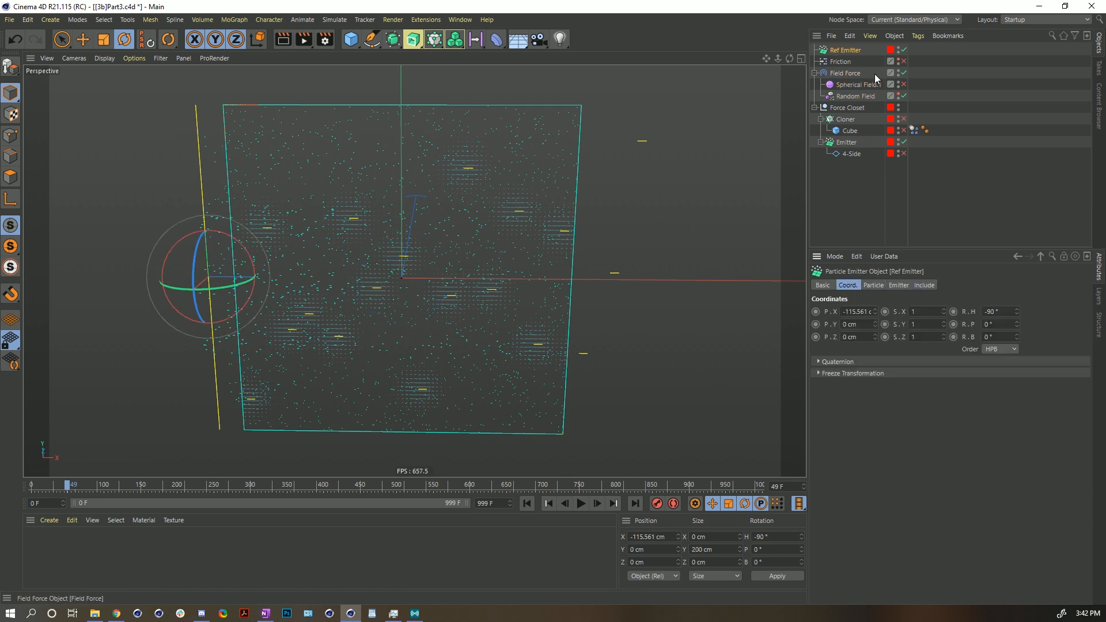
{"action": "left_click", "coordinate": [846, 75]}
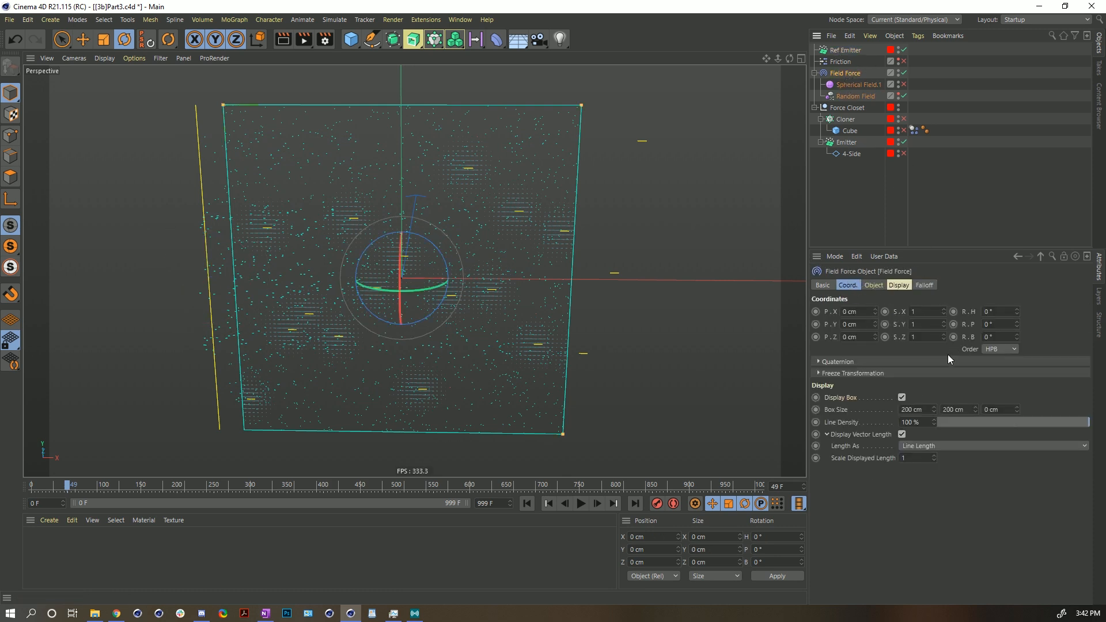
{"action": "left_click", "coordinate": [864, 285]}
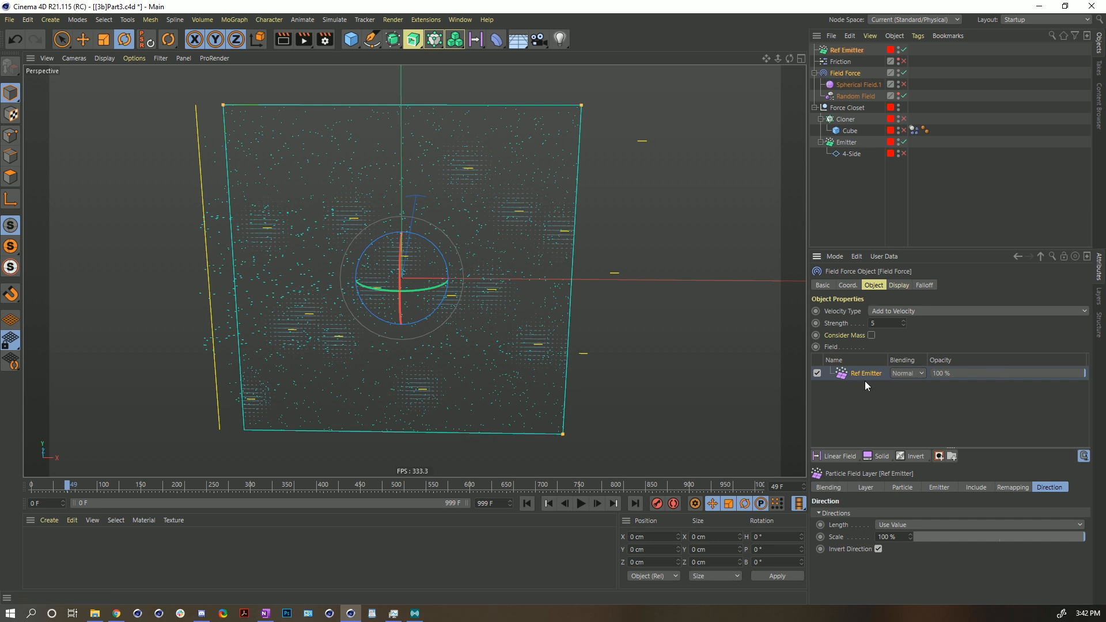
- Set the Ref Emitter field layer's radius to 21 cm and disable its Invert Direction option
{"action": "left_click", "coordinate": [876, 484]}
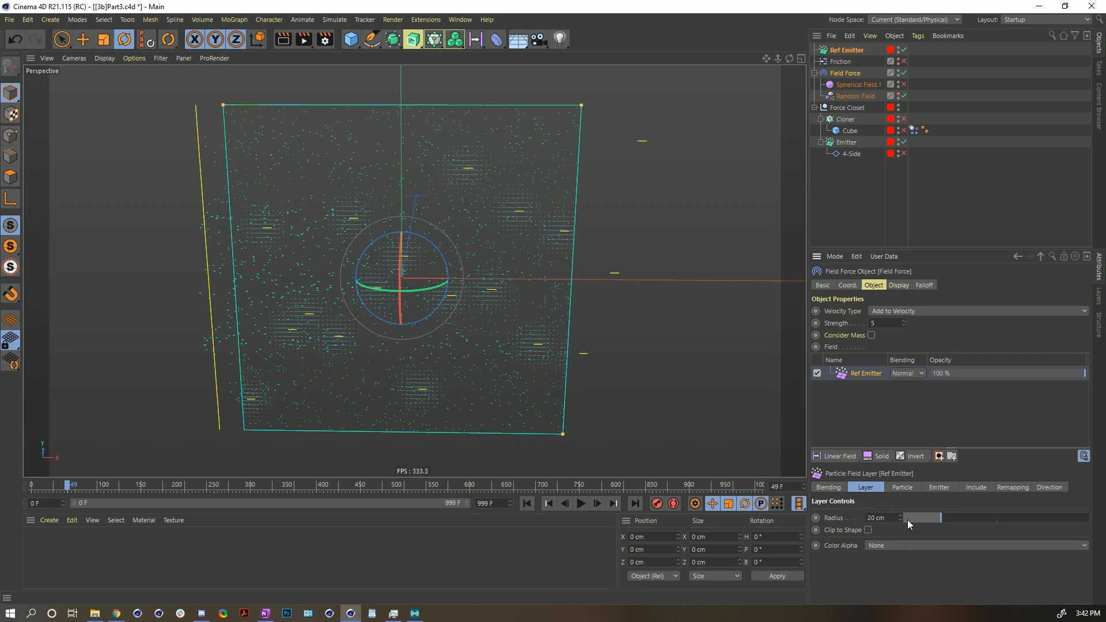
{"action": "mouse_move", "coordinate": [932, 514]}
{"action": "left_mouse_down"}
{"action": "mouse_move", "coordinate": [987, 515]}
{"action": "mouse_move", "coordinate": [913, 514]}
{"action": "mouse_move", "coordinate": [943, 514]}
{"action": "left_mouse_up"}
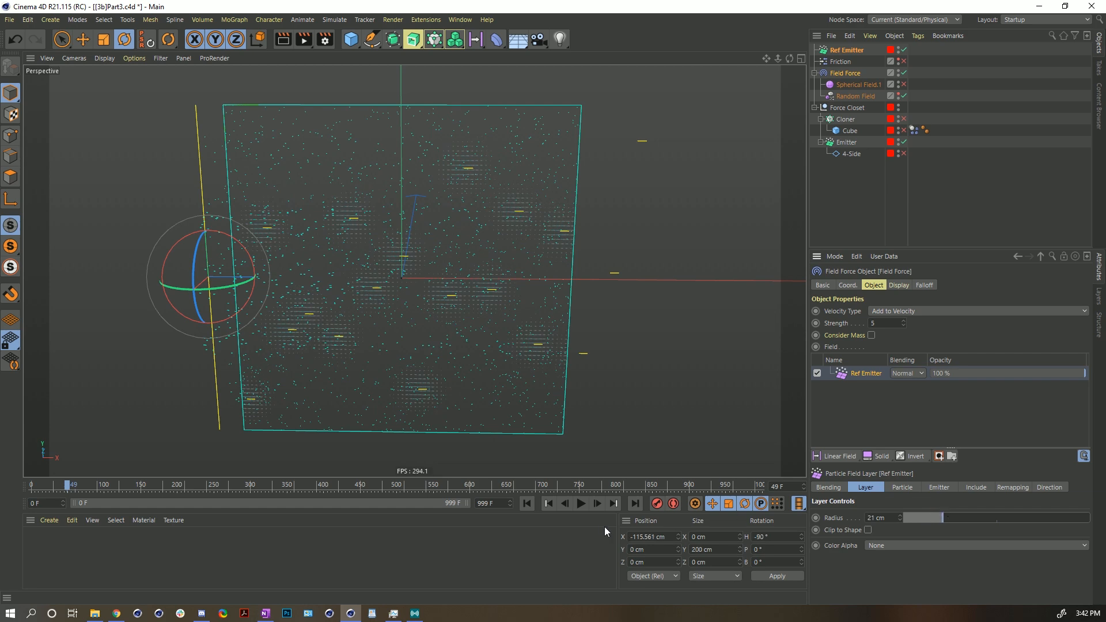
{"action": "left_click", "coordinate": [582, 504]}
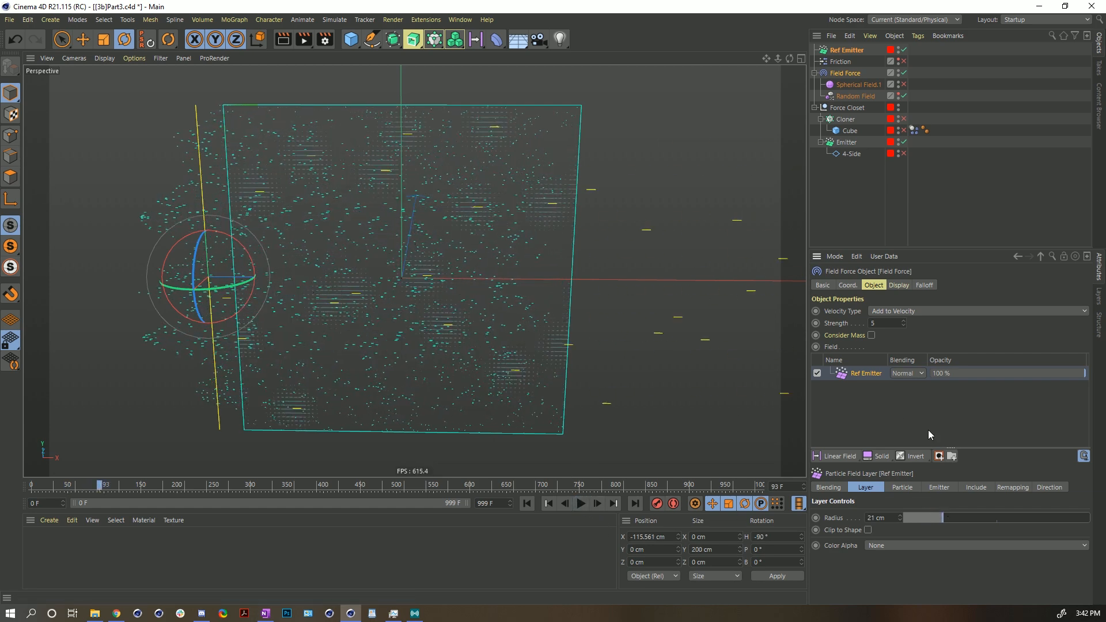
{"action": "left_click", "coordinate": [1048, 488]}
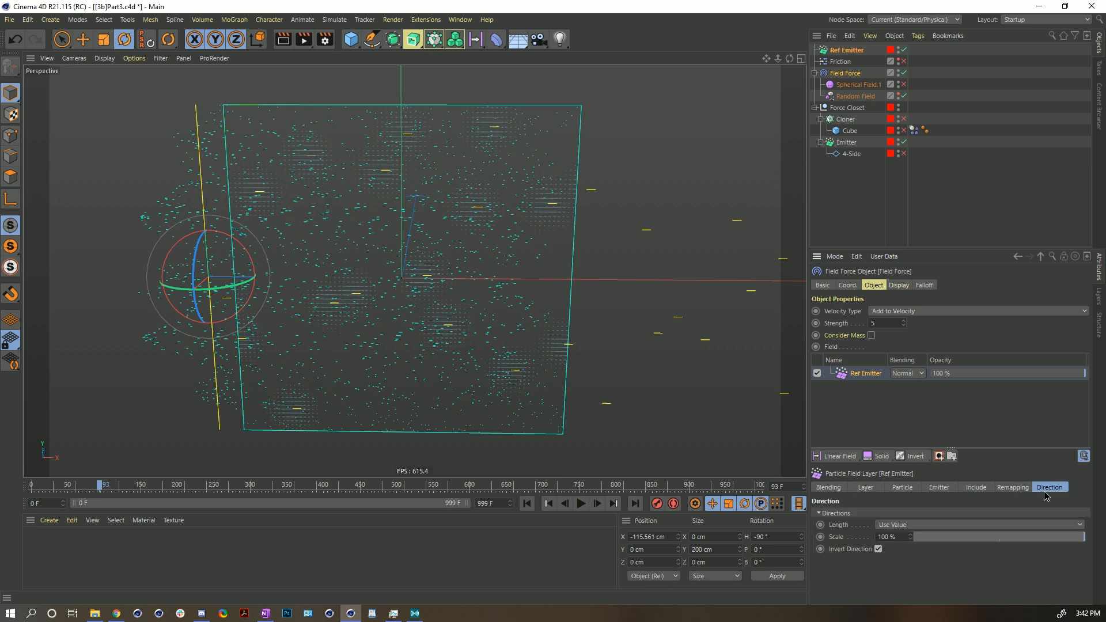
{"action": "left_click", "coordinate": [878, 549]}
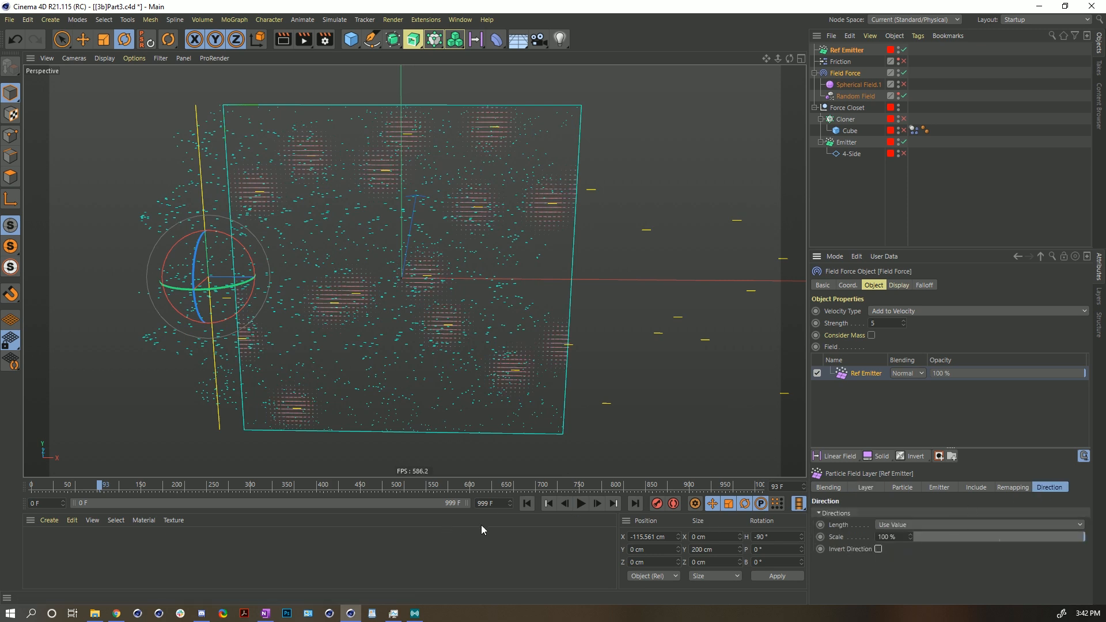
- Replay the simulation a few times from the start to review the particles with the new radius and direction settings
{"action": "left_click", "coordinate": [526, 505]}
{"action": "left_click", "coordinate": [581, 504]}
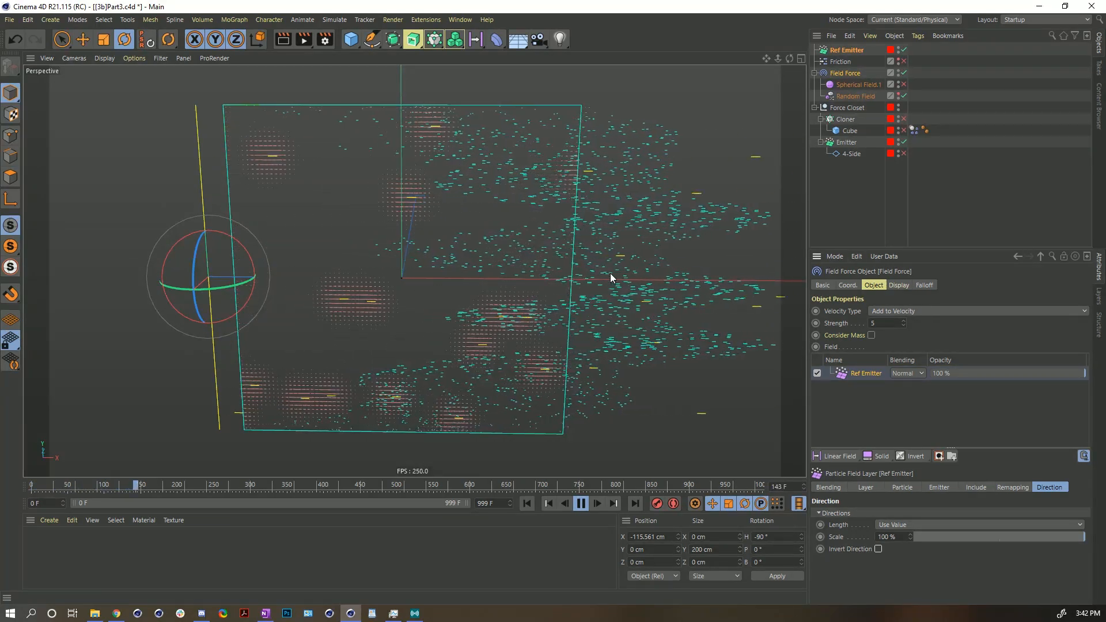
{"action": "left_click", "coordinate": [580, 504]}
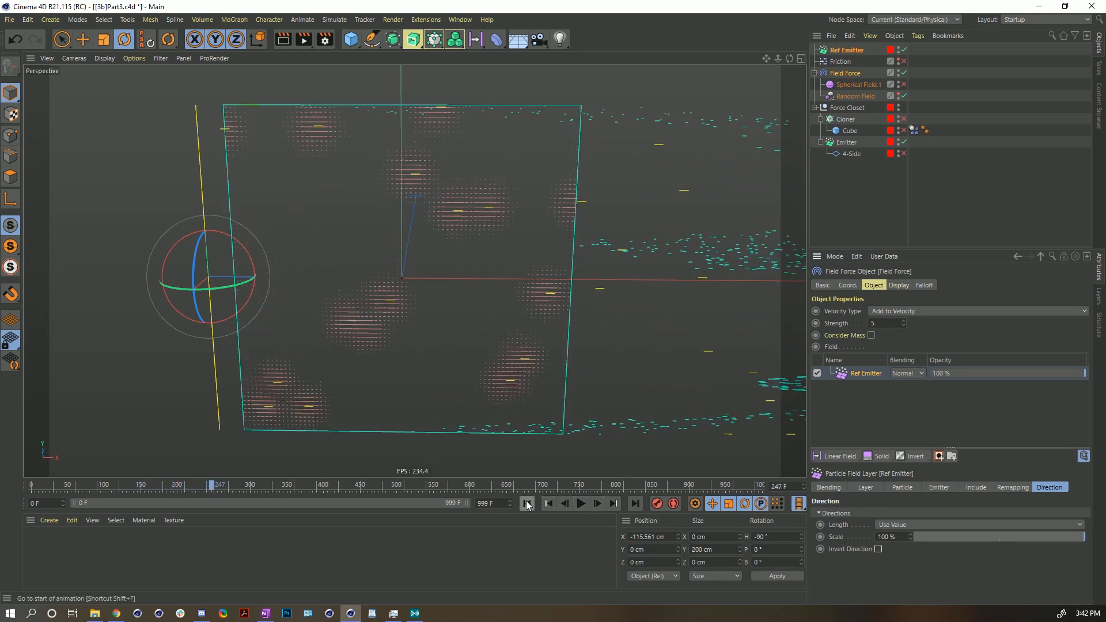
{"action": "key", "text": "shift+f"}
{"action": "left_click", "coordinate": [580, 503]}
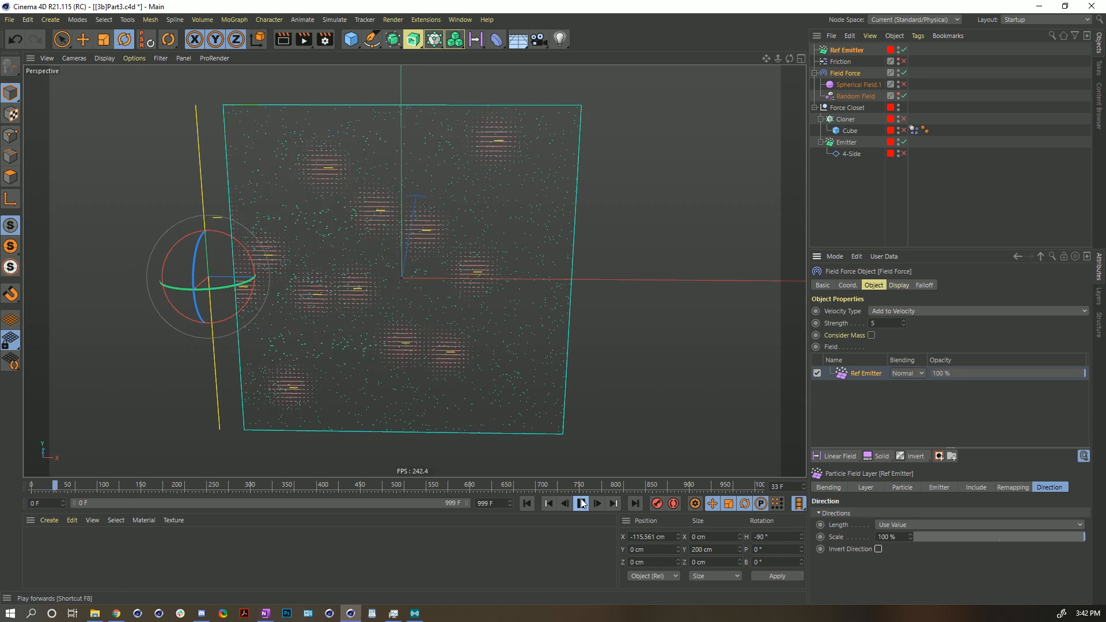
{"action": "left_click", "coordinate": [582, 504]}
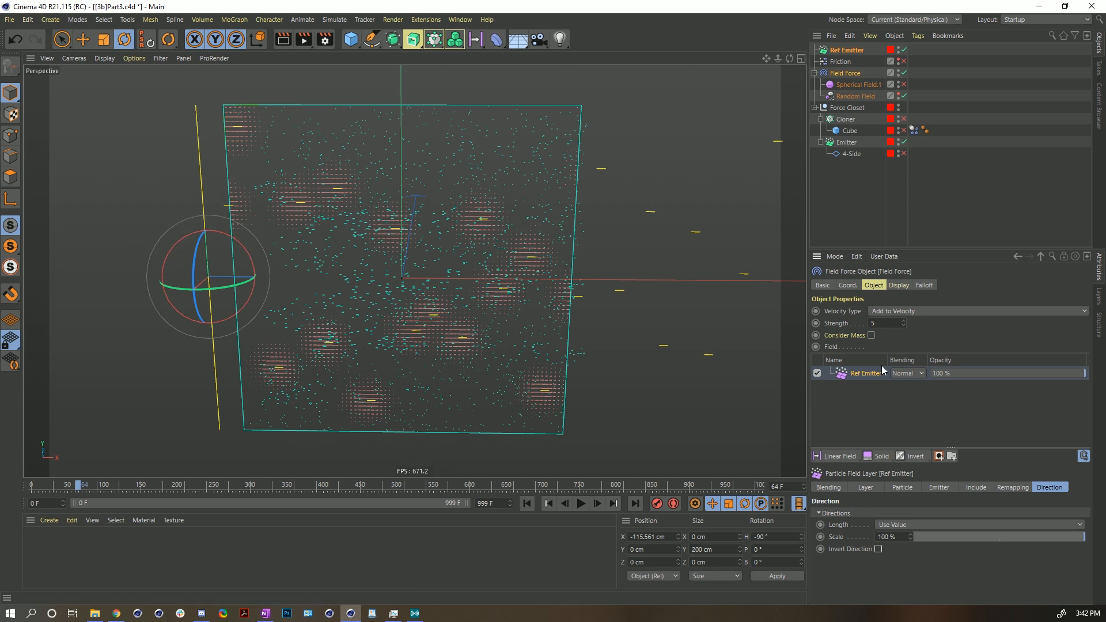
{"action": "left_click", "coordinate": [528, 502]}
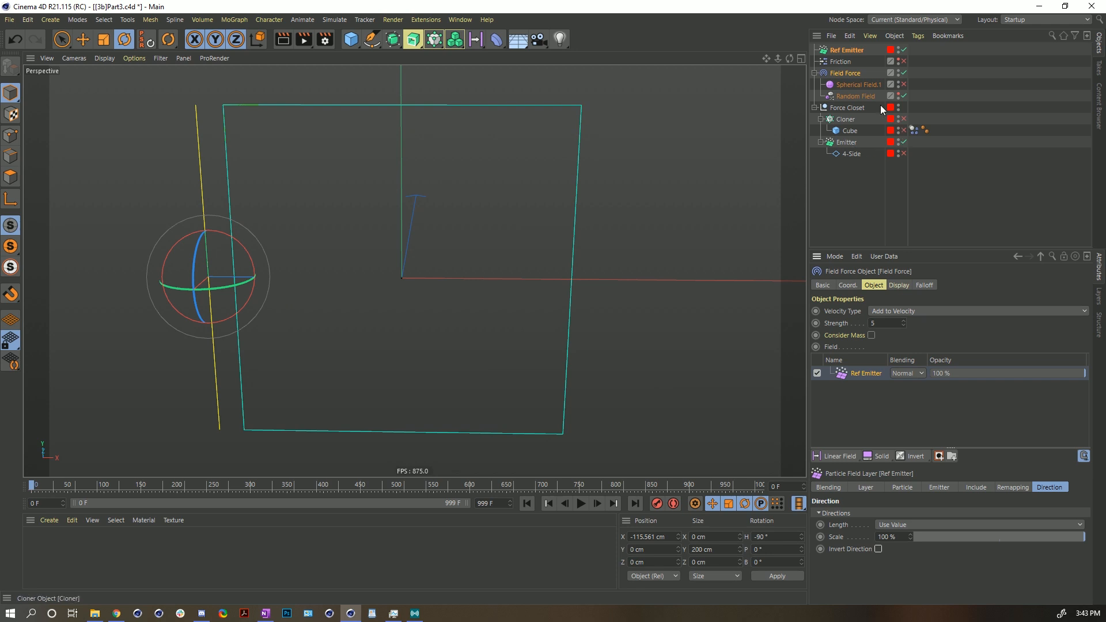
- Add a Solid field layer to the Field Force, set its direction to 0, -1, 0 and its blending to Normal
{"action": "left_click", "coordinate": [880, 456]}
{"action": "left_click", "coordinate": [911, 518]}
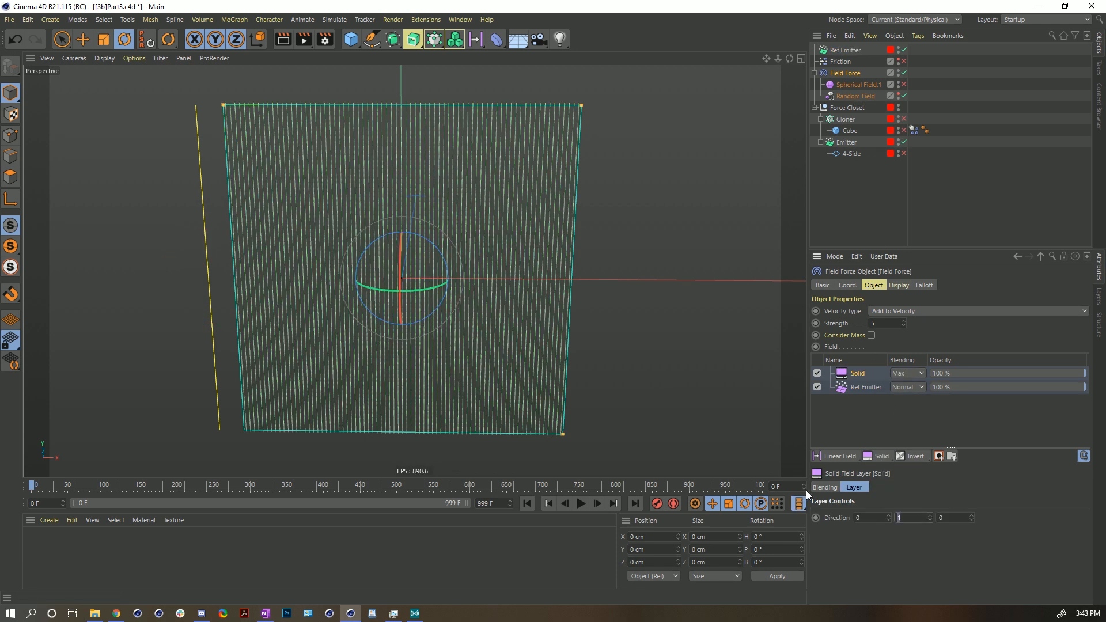
{"action": "type", "text": "-1"}
{"action": "key", "text": "Return"}
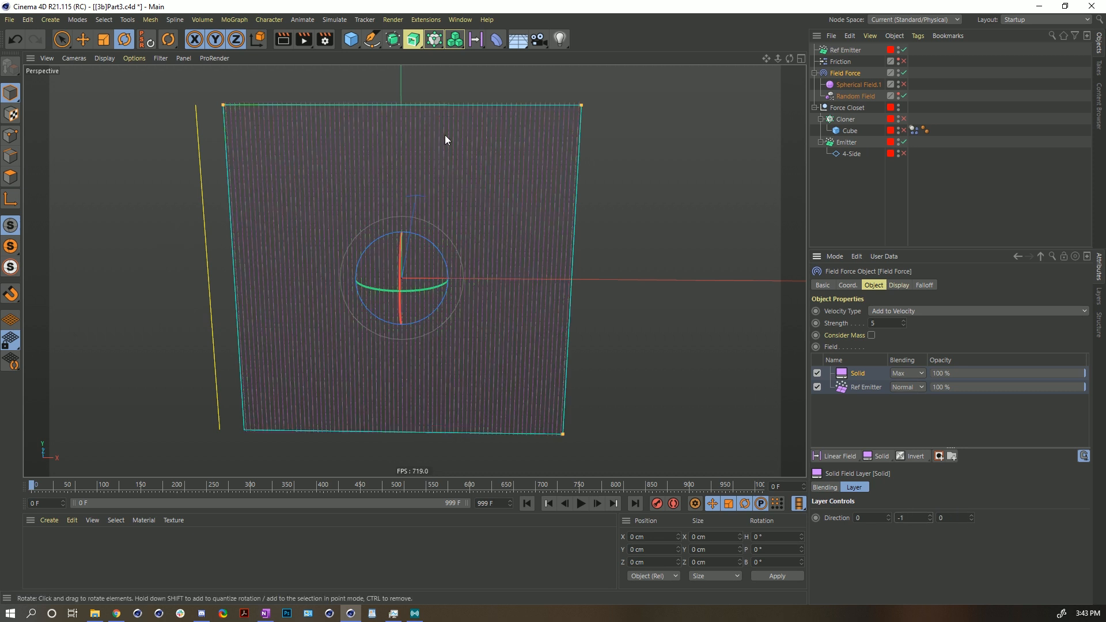
{"action": "left_click", "coordinate": [907, 373]}
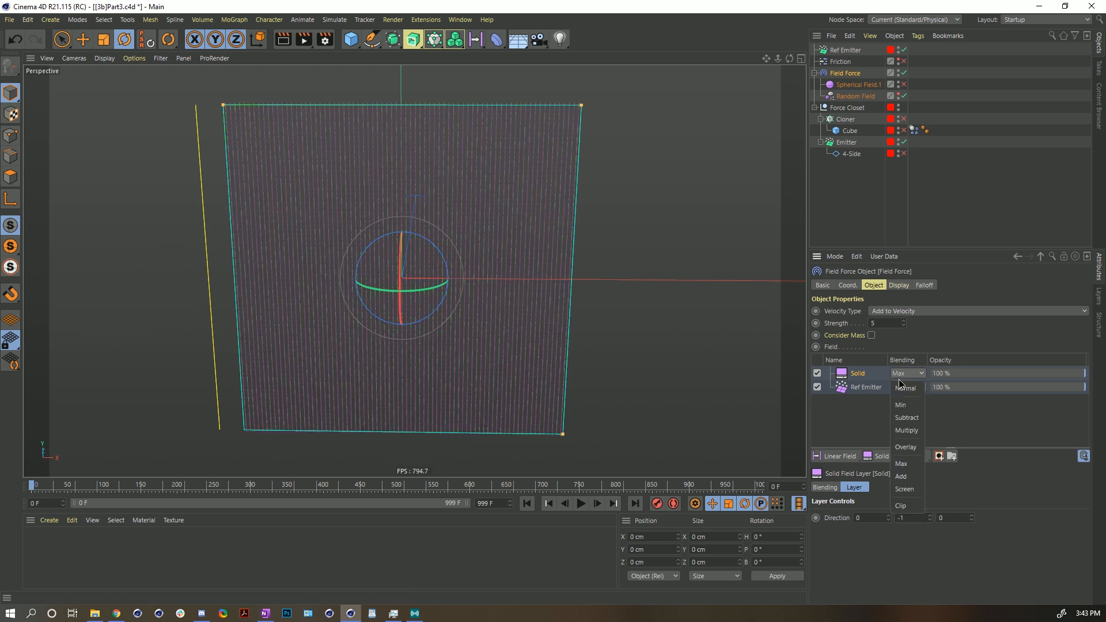
{"action": "left_click", "coordinate": [904, 366]}
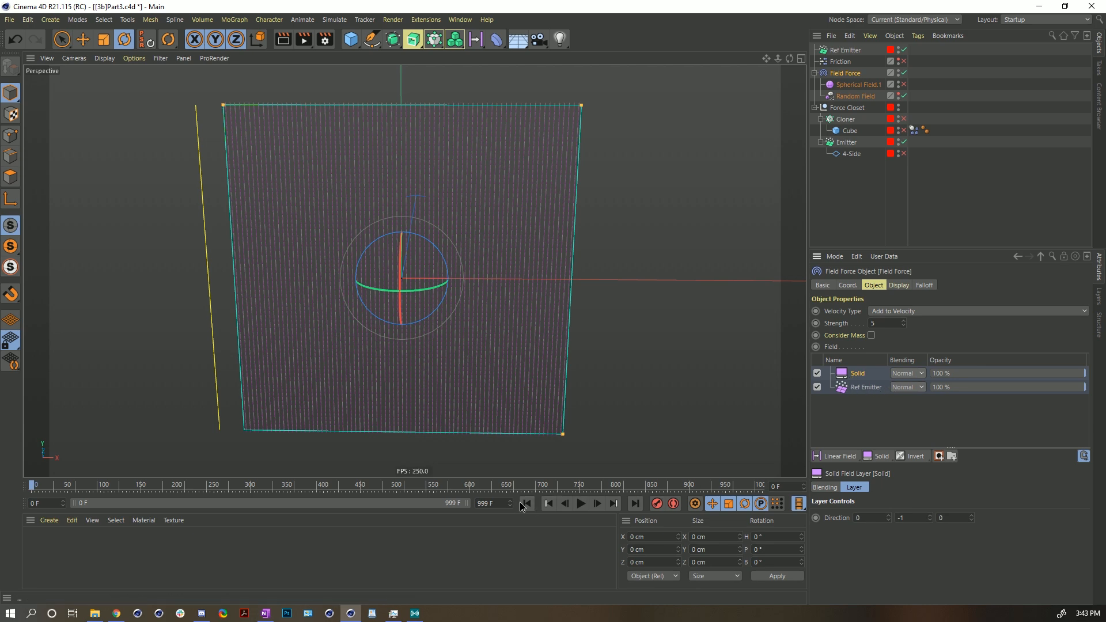
- Play the simulation to review the Solid layer's push on the particles, then return to the start
{"action": "left_click", "coordinate": [582, 504]}
{"action": "left_click", "coordinate": [581, 504]}
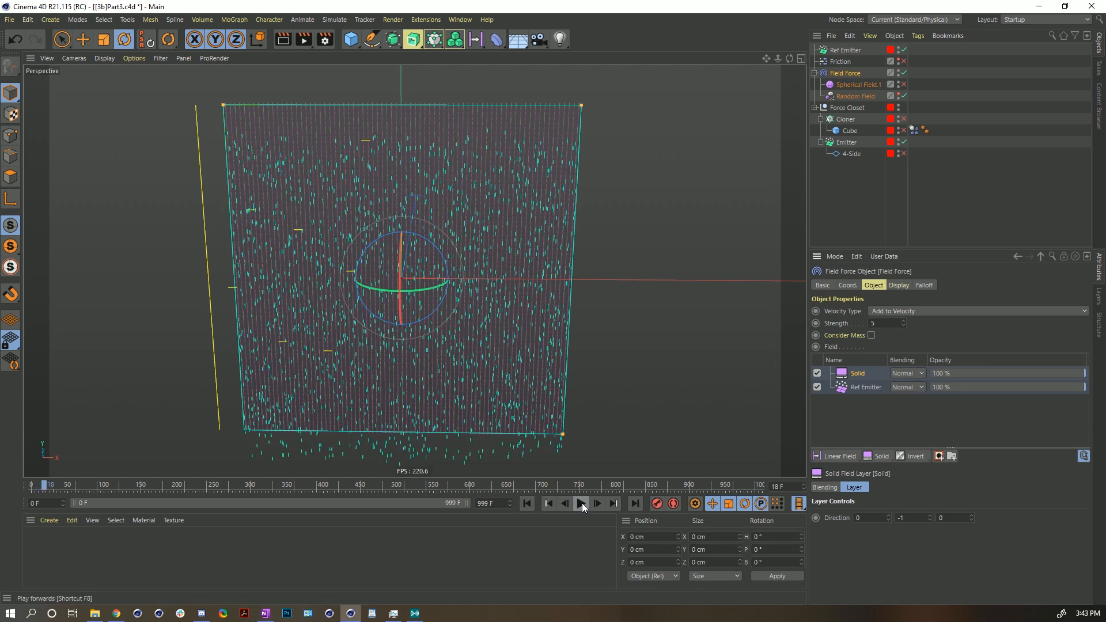
{"action": "left_click", "coordinate": [534, 502]}
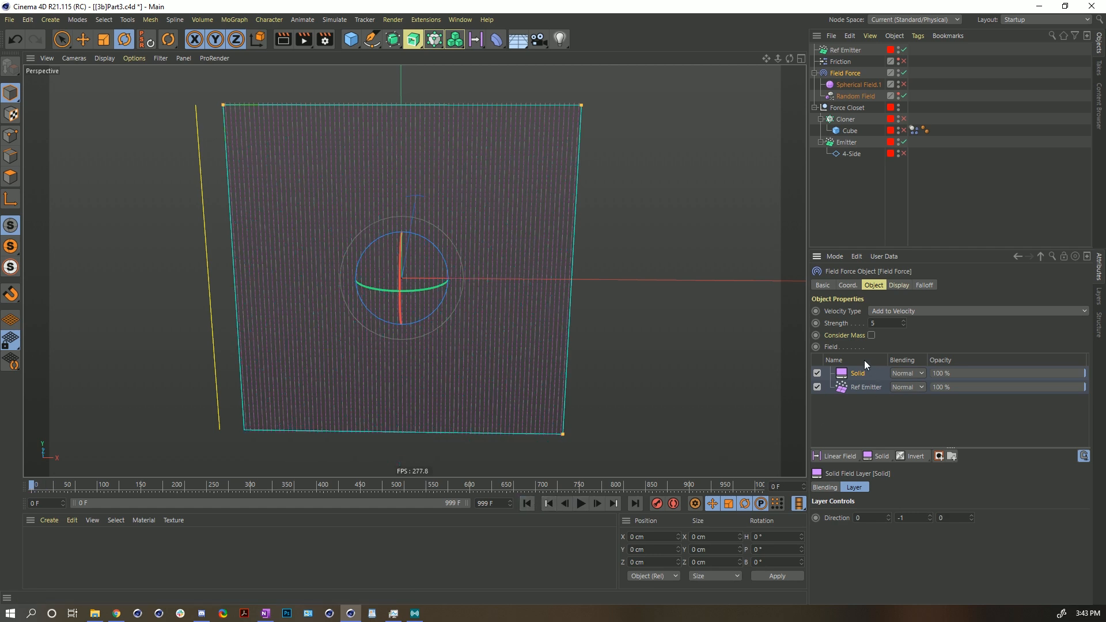
- Add a mask to the Solid field layer and move the Ref Emitter layer inside that mask
{"action": "left_click", "coordinate": [939, 456]}
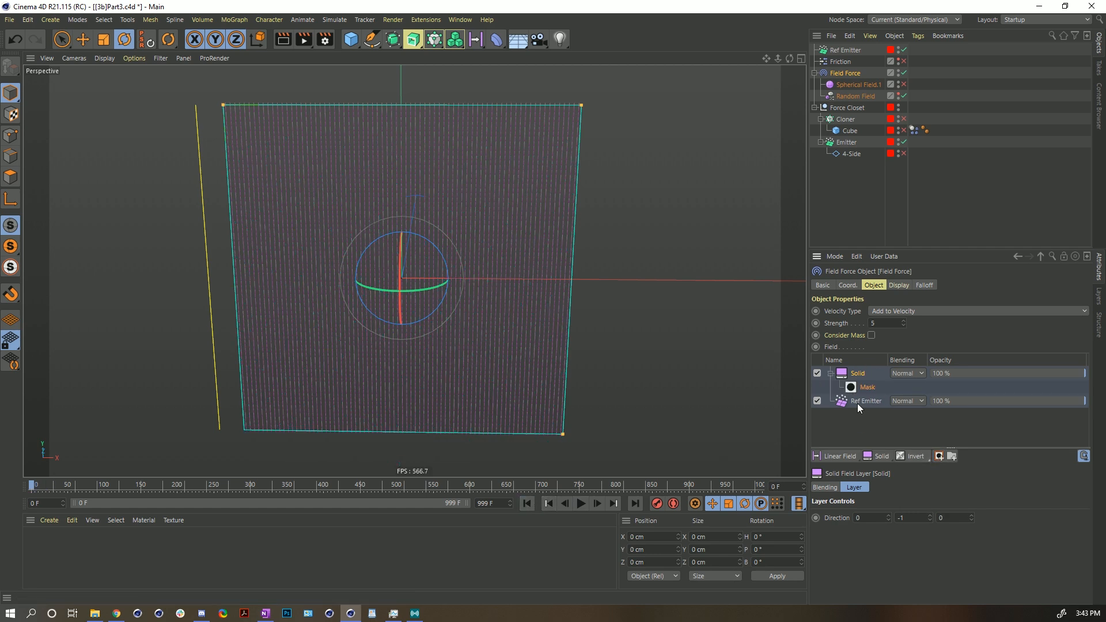
{"action": "left_click_drag", "start_coordinate": [859, 403], "coordinate": [868, 387]}
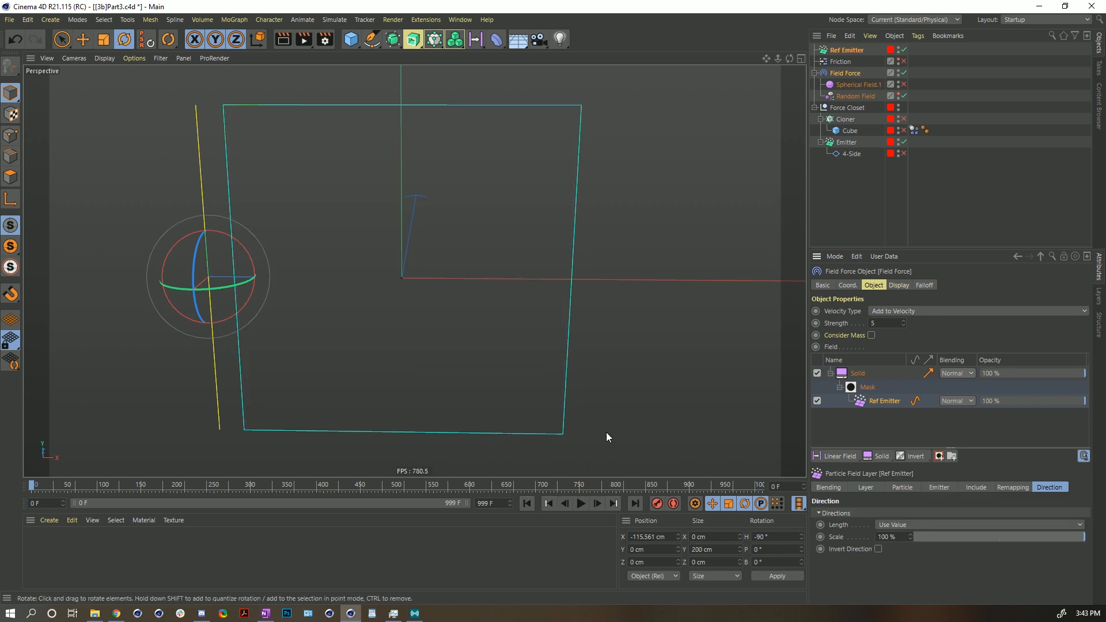
- Replay the simulation several times to review the masked Solid layer's effect on the particles
{"action": "left_click", "coordinate": [580, 504]}
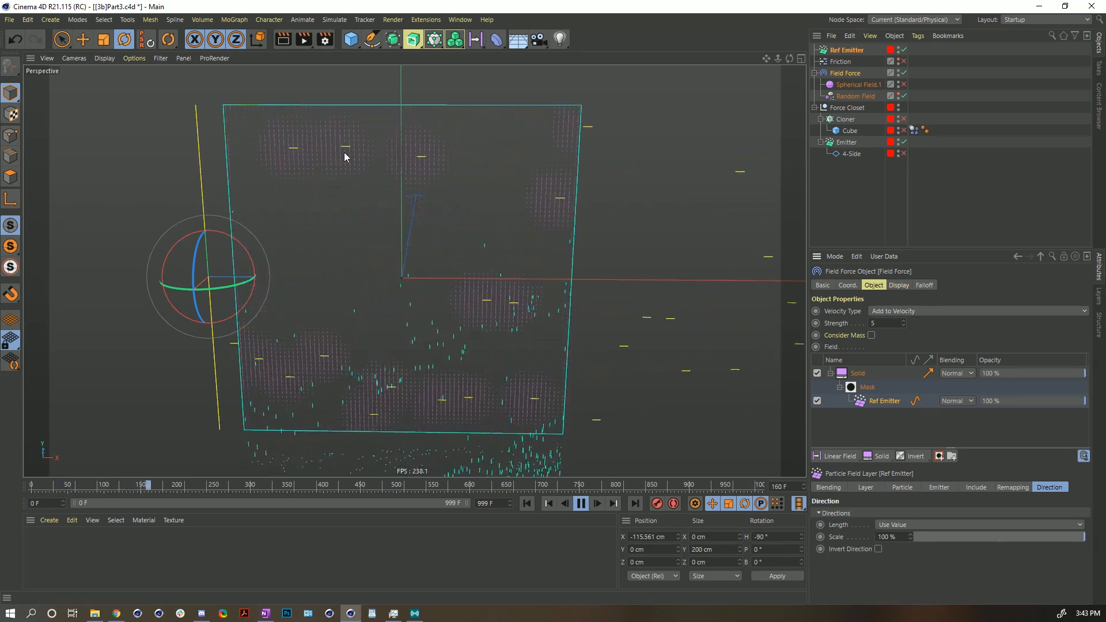
{"action": "left_click", "coordinate": [524, 506]}
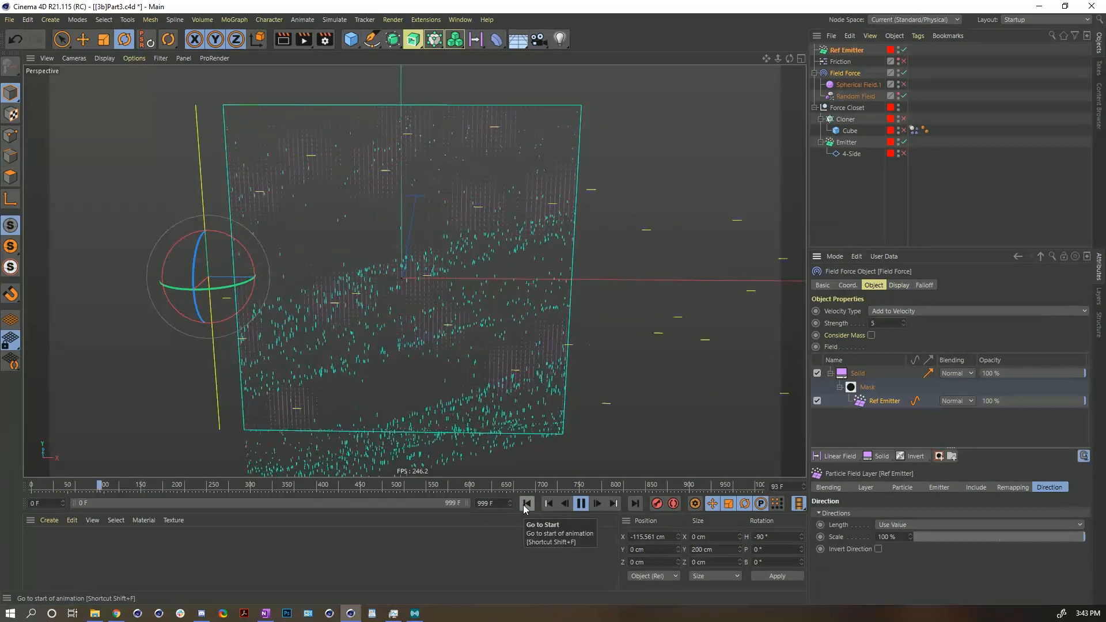
{"action": "left_click", "coordinate": [581, 506]}
{"action": "left_click", "coordinate": [527, 504]}
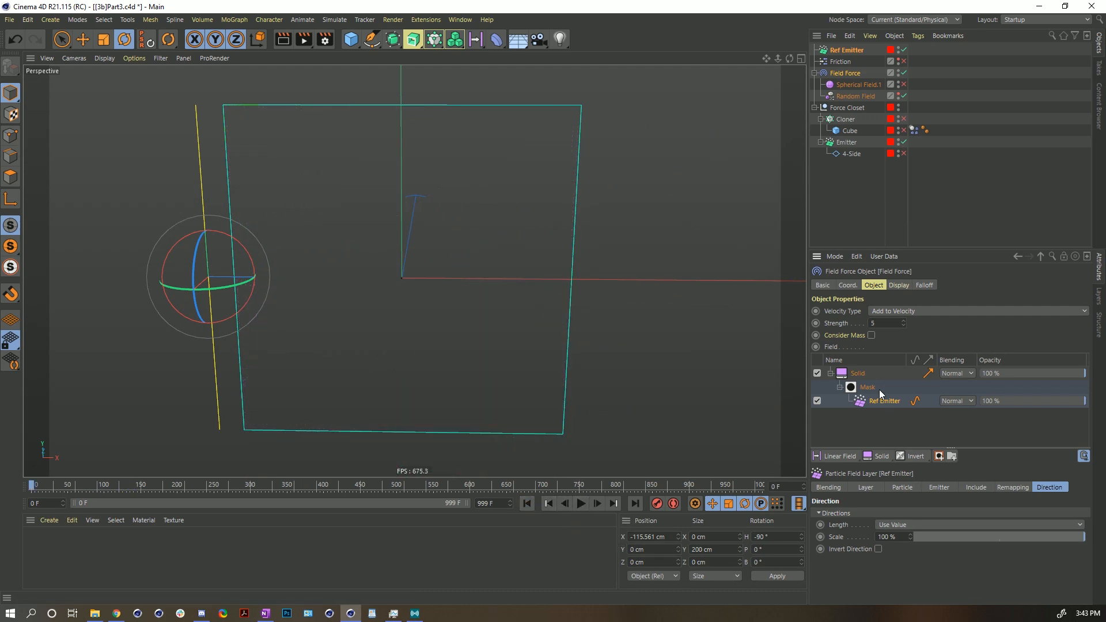
{"action": "left_click", "coordinate": [581, 503]}
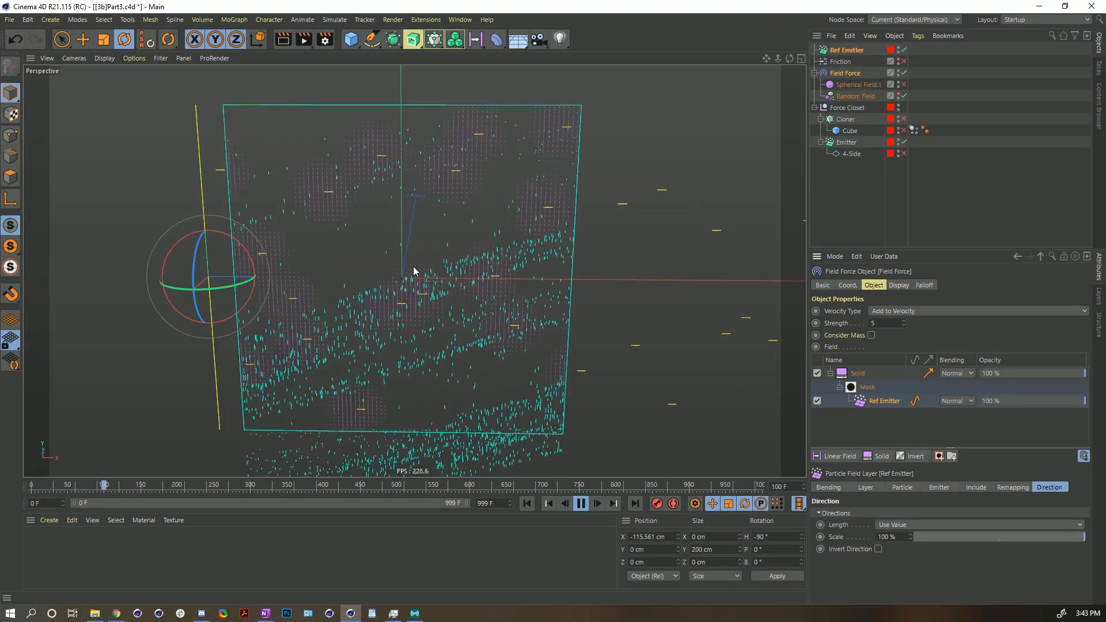
{"action": "left_click", "coordinate": [581, 504]}
{"action": "left_click", "coordinate": [528, 503]}
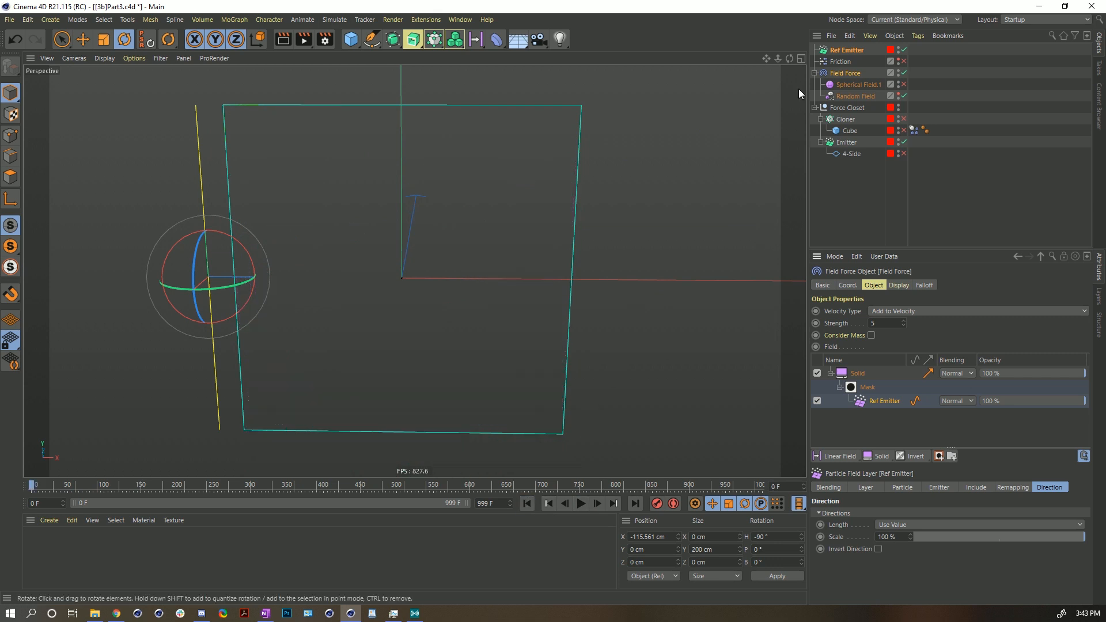
- Add an n-Side spline as a child of Ref Emitter and scale it down to about 8.7 cm radius
{"action": "left_click", "coordinate": [846, 51]}
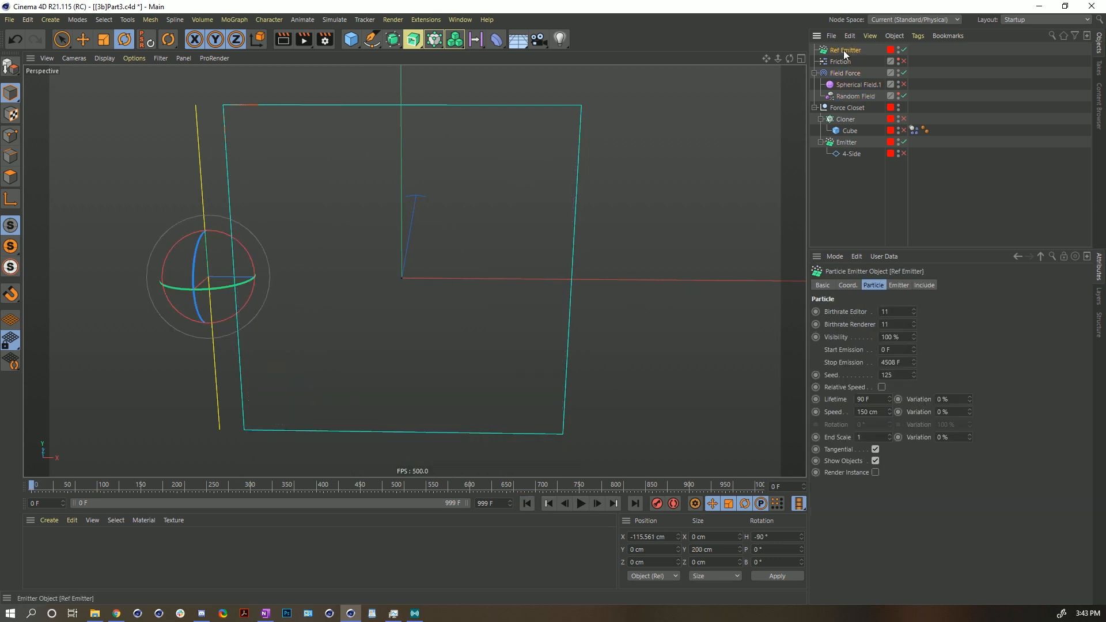
{"action": "left_click", "coordinate": [371, 39]}
{"action": "left_click", "coordinate": [488, 117]}
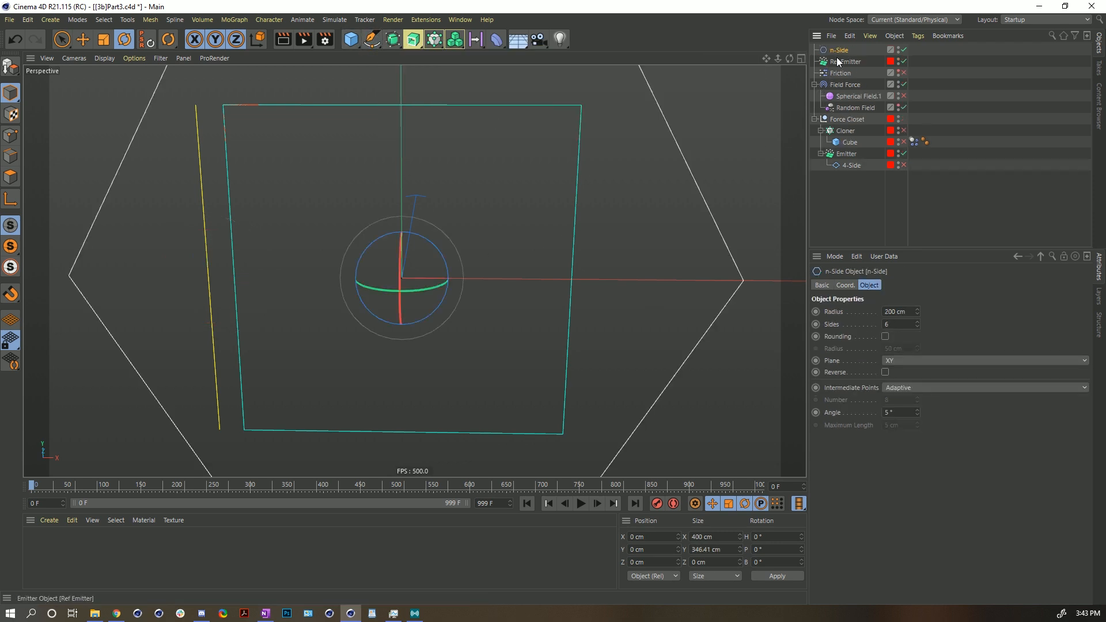
{"action": "left_click_drag", "start_coordinate": [844, 57], "coordinate": [845, 60]}
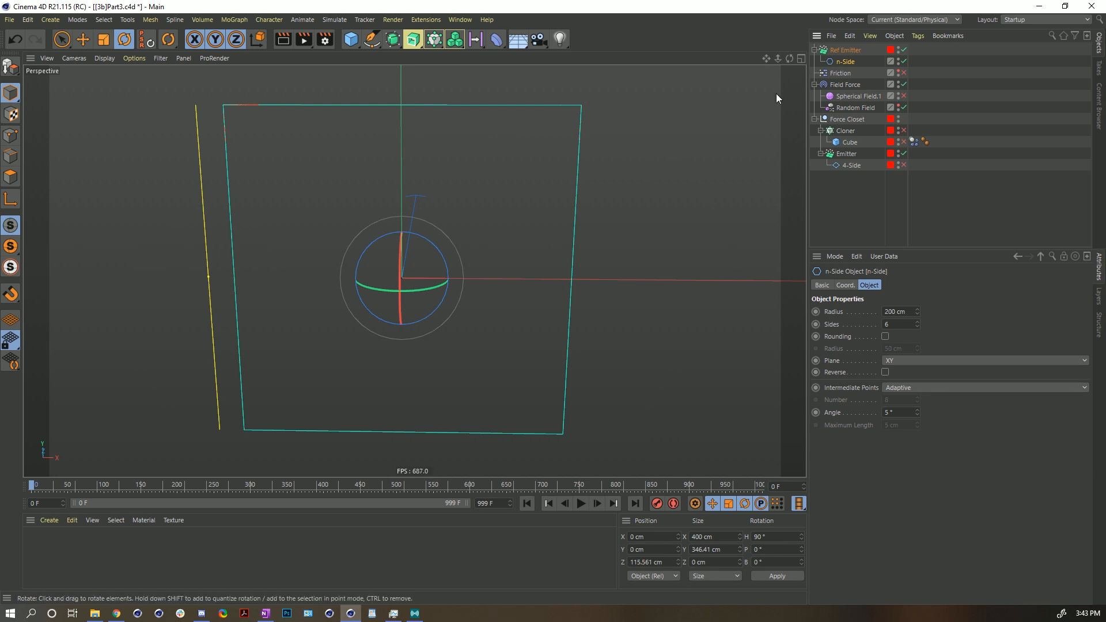
{"action": "key", "text": "t"}
{"action": "left_click_drag", "start_coordinate": [660, 164], "coordinate": [326, 357]}
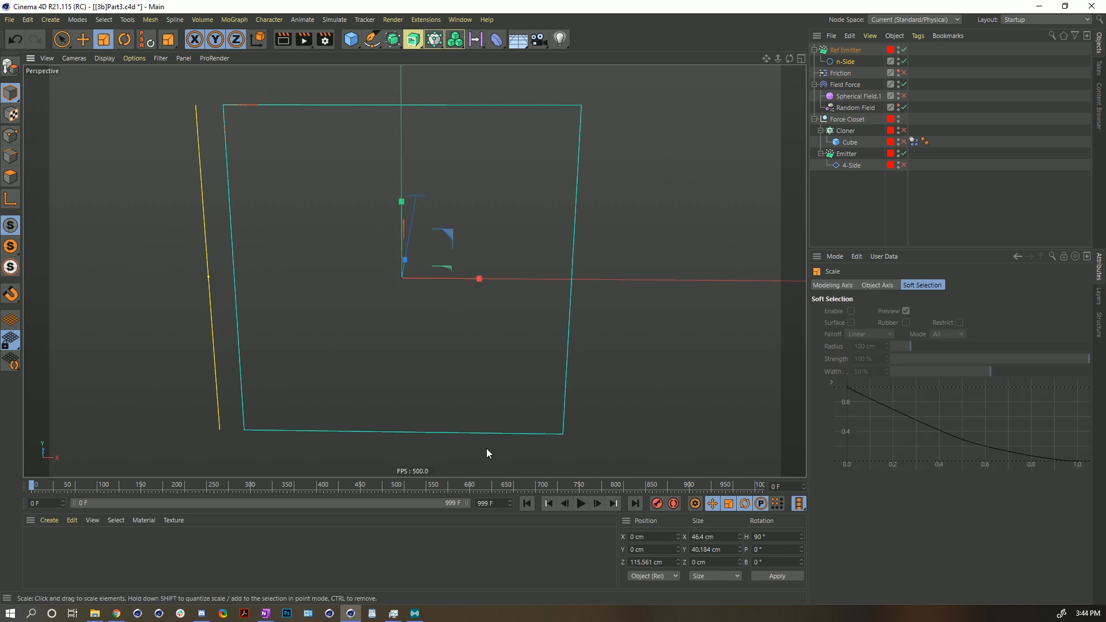
{"action": "left_click", "coordinate": [581, 505]}
{"action": "left_click_drag", "start_coordinate": [654, 164], "coordinate": [438, 286]}
{"action": "left_click", "coordinate": [844, 62]}
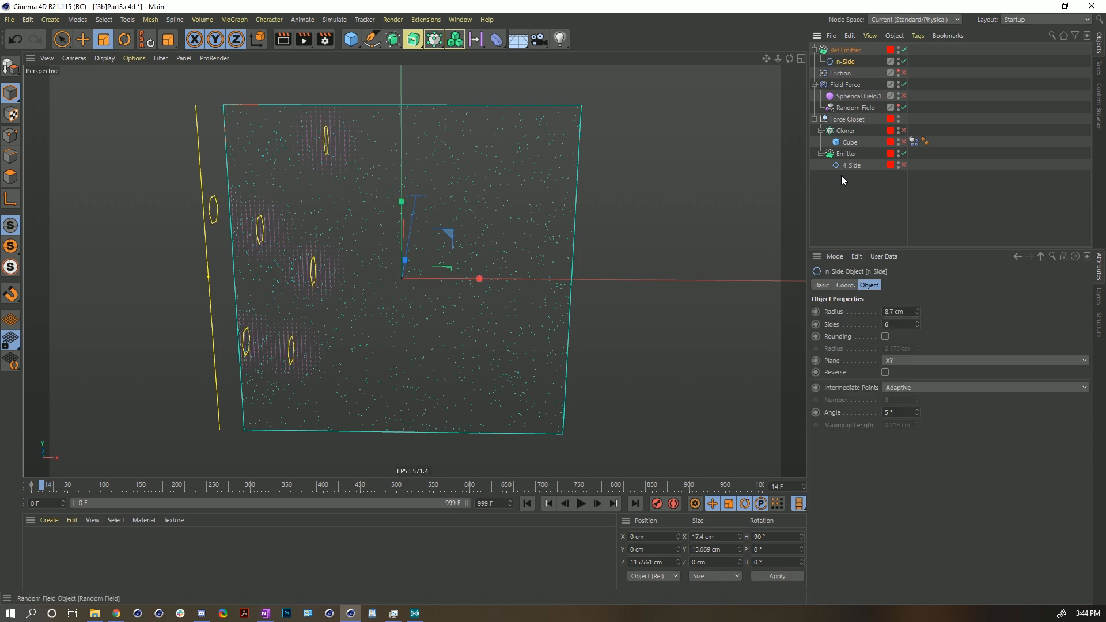
- Set the n-Side spline's plane to ZY and its sides to 45
{"action": "left_click", "coordinate": [897, 361]}
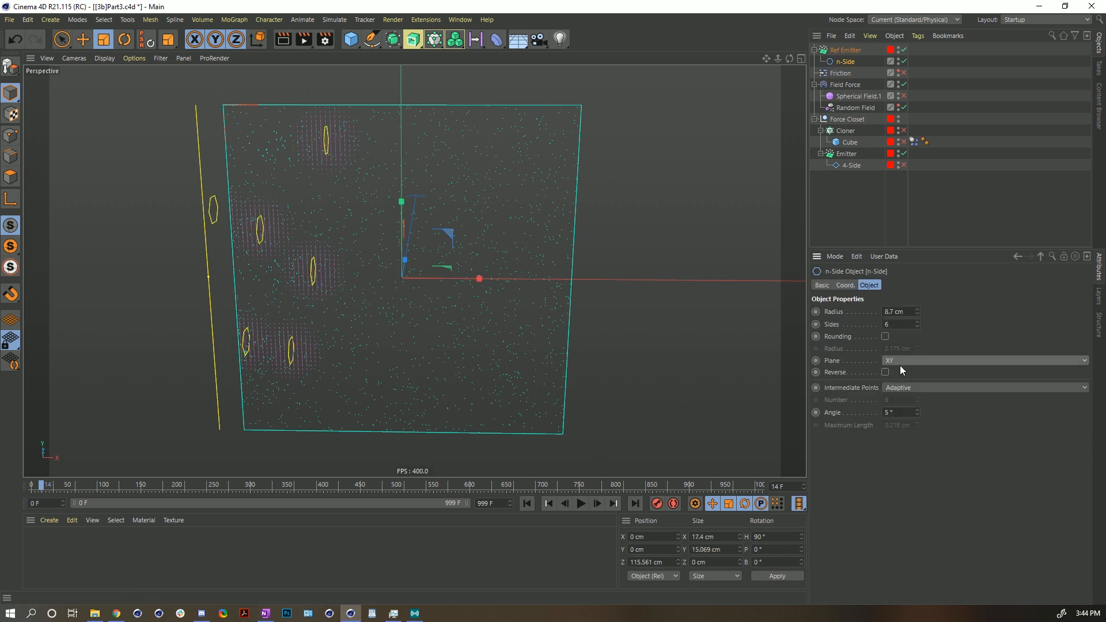
{"action": "left_click", "coordinate": [904, 397]}
{"action": "left_click", "coordinate": [904, 361]}
{"action": "left_click", "coordinate": [890, 373]}
{"action": "left_click", "coordinate": [887, 360]}
{"action": "left_click", "coordinate": [897, 379]}
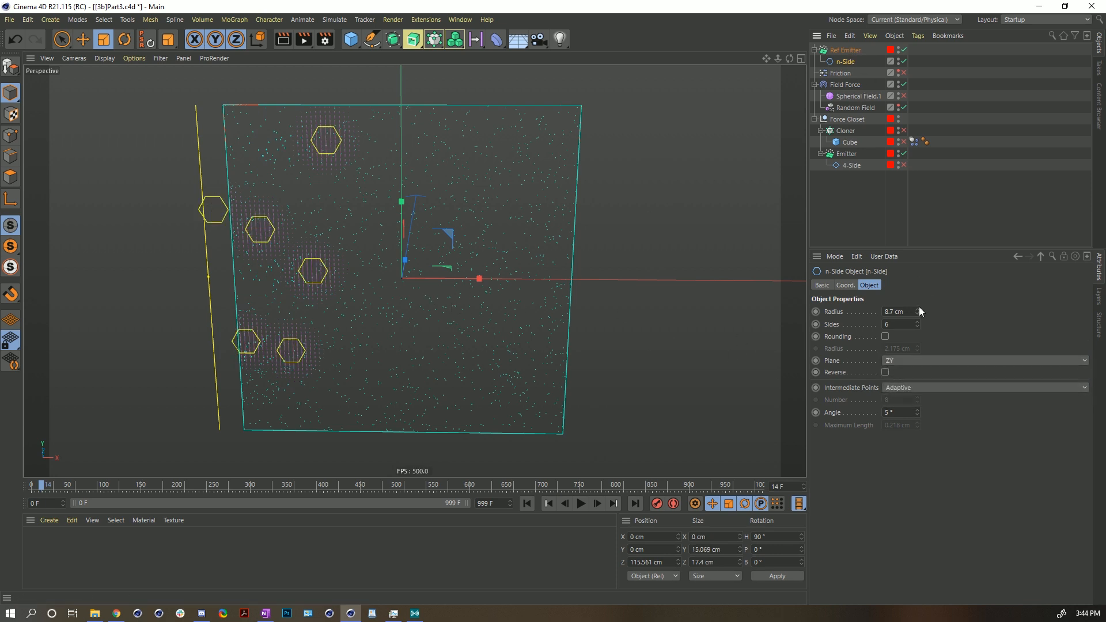
{"action": "left_click_drag", "start_coordinate": [916, 326], "coordinate": [915, 323]}
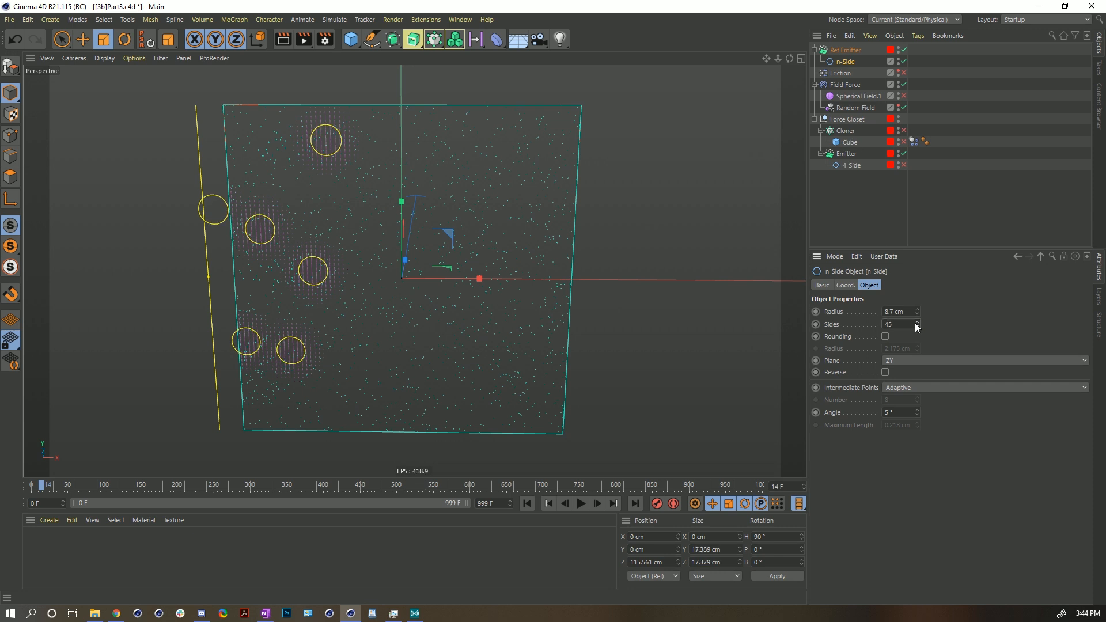
- Set the Ref Emitter's particle speed to 50 cm and replay the simulation
{"action": "left_click", "coordinate": [526, 503]}
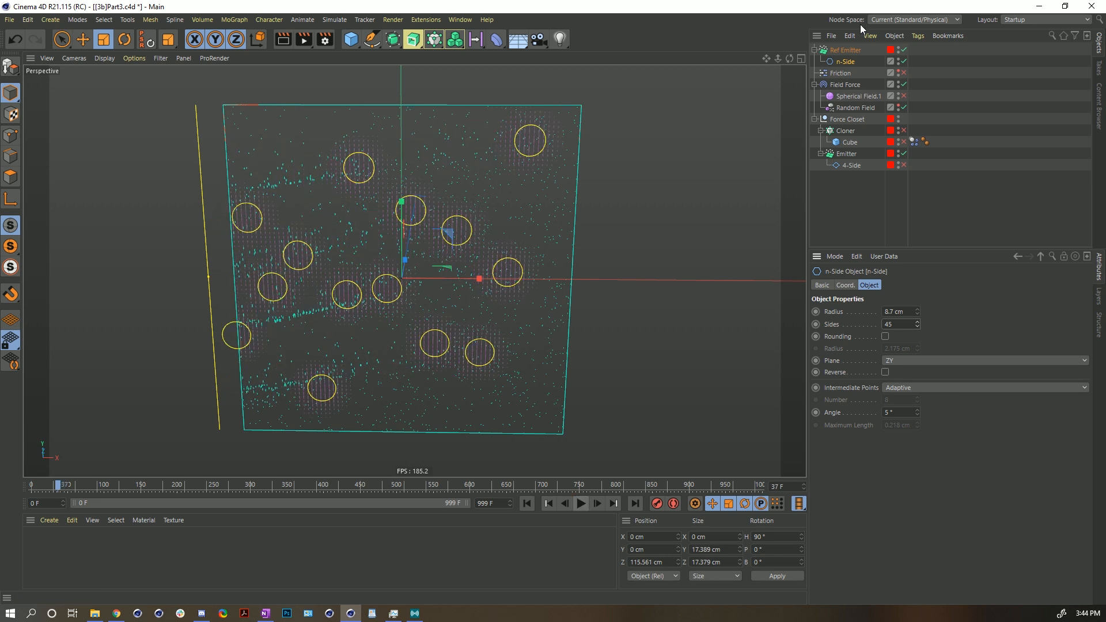
{"action": "left_click", "coordinate": [852, 49]}
{"action": "left_click_drag", "start_coordinate": [883, 412], "coordinate": [790, 411]}
{"action": "type", "text": "50"}
{"action": "key", "text": "Return"}
{"action": "left_click", "coordinate": [527, 504]}
{"action": "left_click", "coordinate": [580, 503]}
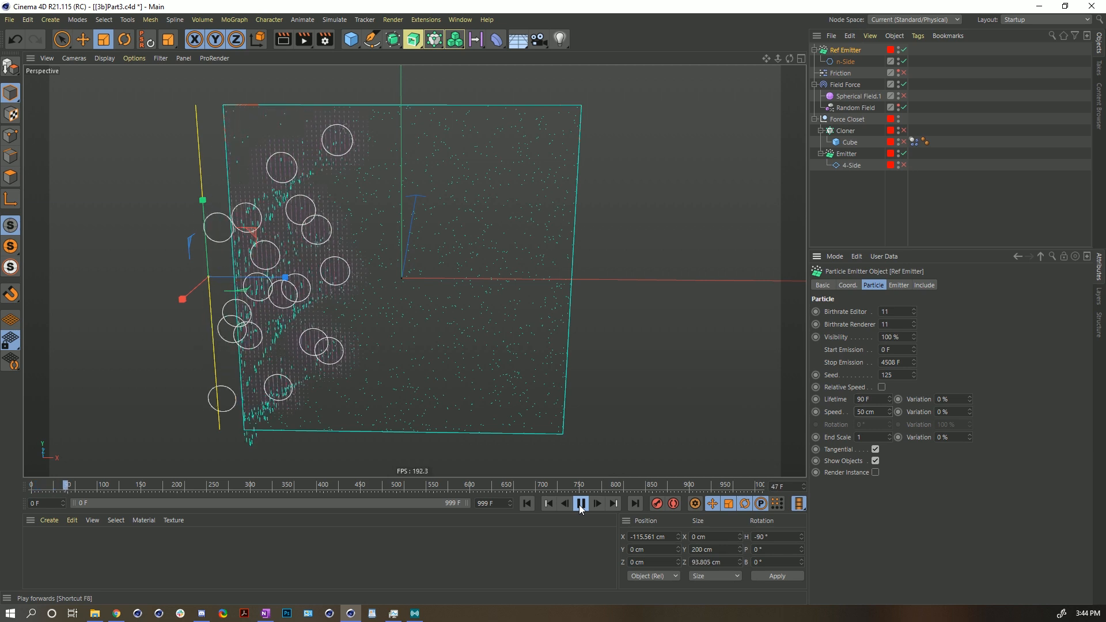
{"action": "left_click", "coordinate": [580, 504]}
- Delete the Solid layer from the Field Force and add Ref Emitter back as a Point Object field layer
{"action": "left_click", "coordinate": [845, 84]}
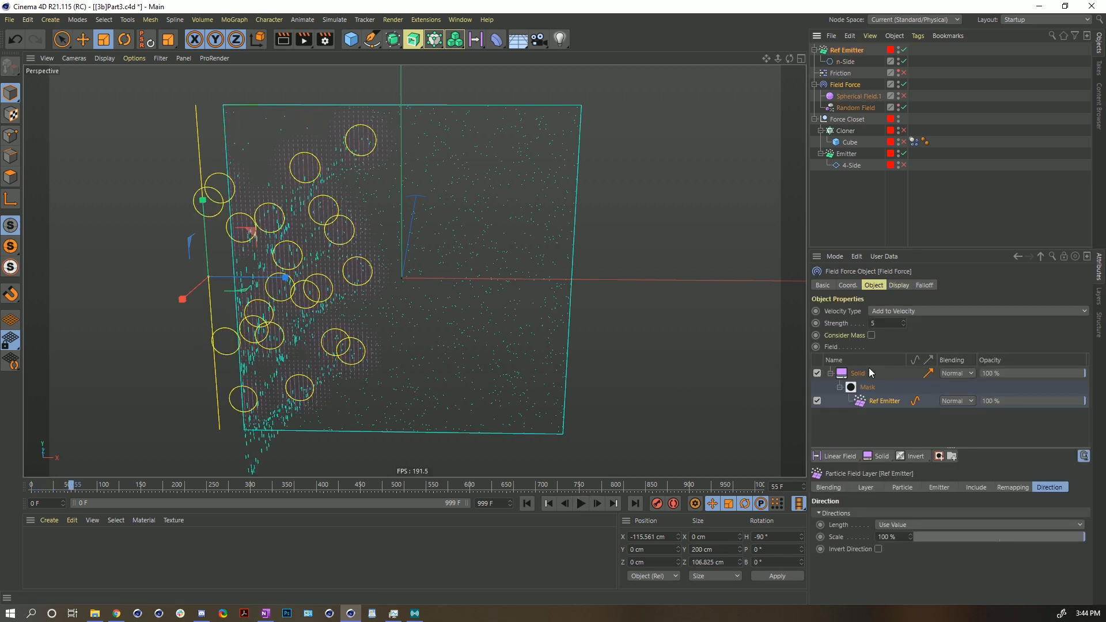
{"action": "left_click", "coordinate": [857, 373]}
{"action": "key", "text": "Delete"}
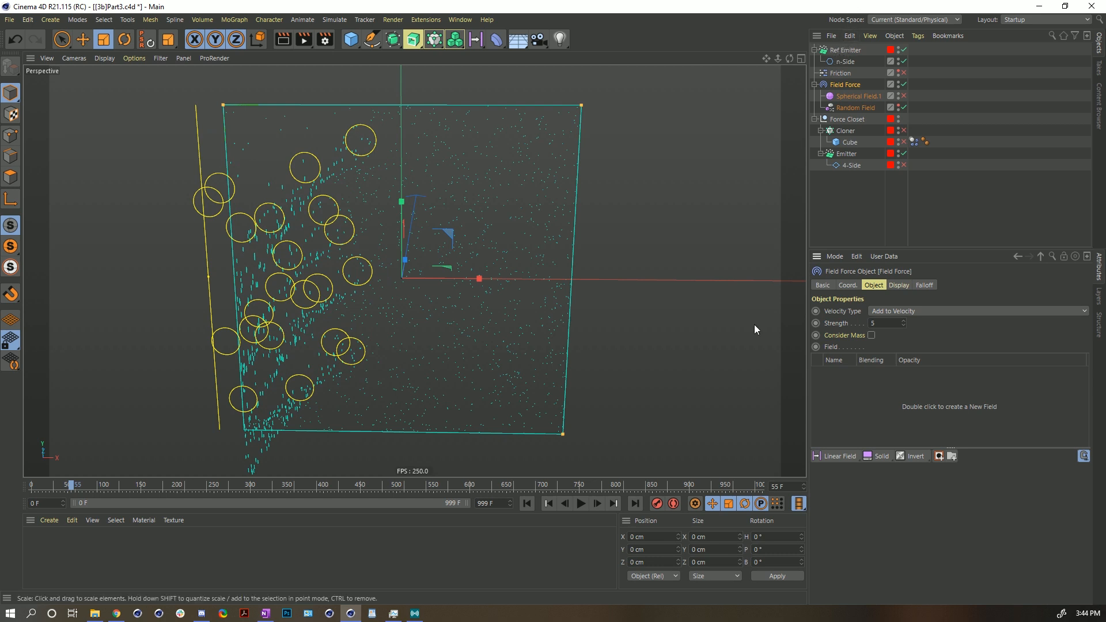
{"action": "left_click_drag", "start_coordinate": [845, 51], "coordinate": [862, 396]}
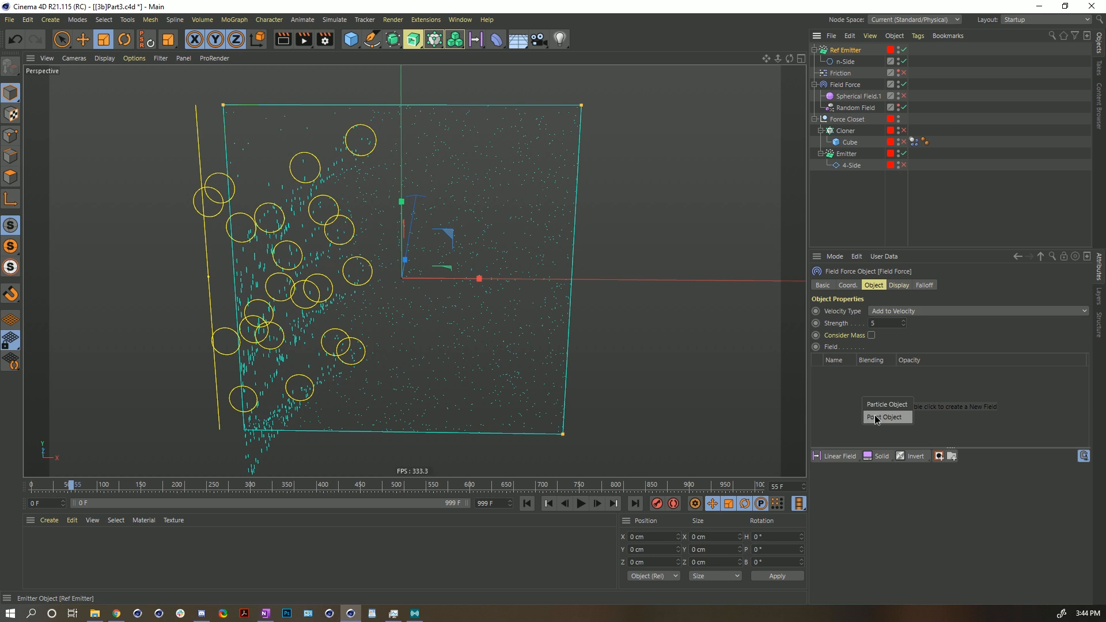
{"action": "left_click", "coordinate": [874, 416]}
- Replay the simulation to review the Point Object layer's effect on the particles
{"action": "left_click", "coordinate": [526, 504]}
{"action": "left_click", "coordinate": [581, 504]}
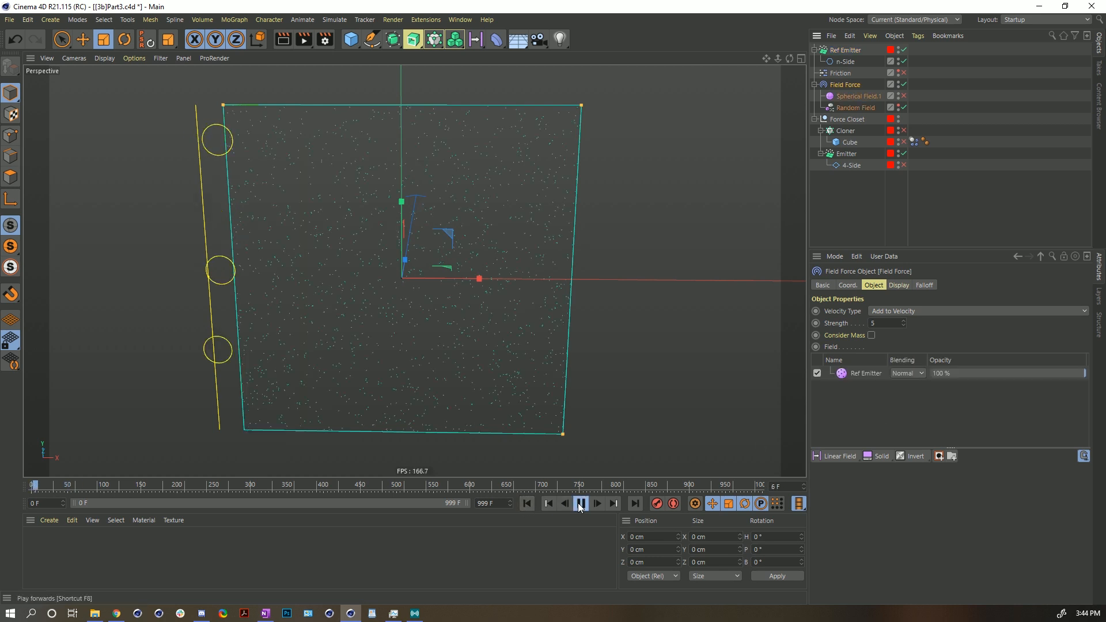
{"action": "left_click", "coordinate": [580, 503]}
- Wrap the Ref Emitter in a new Connect generator object
{"action": "left_click", "coordinate": [847, 51]}
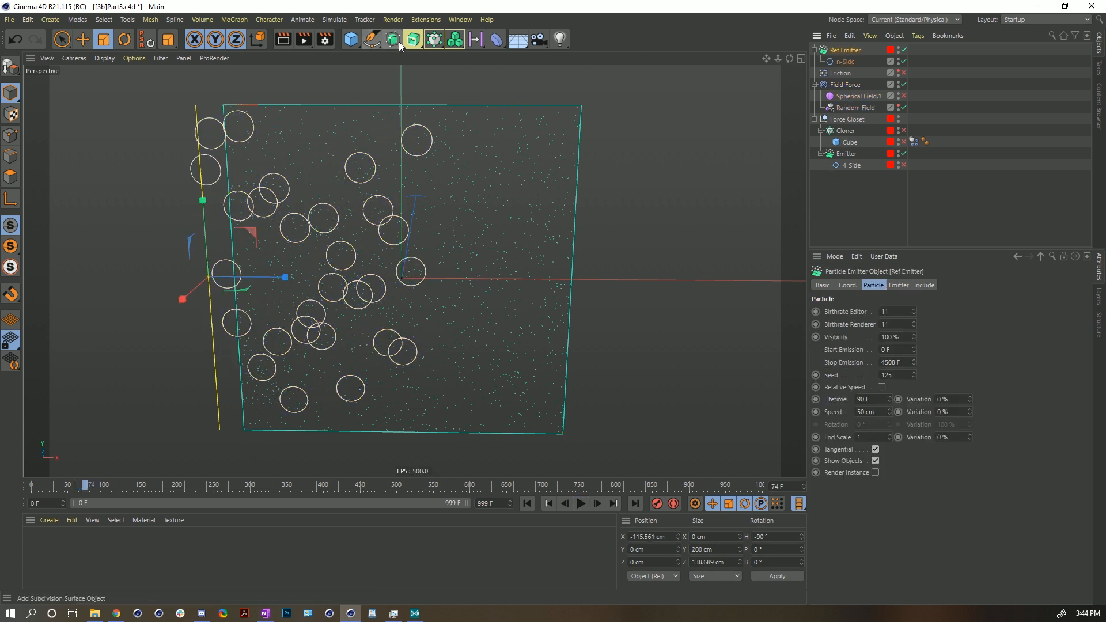
{"action": "left_click_drag", "start_coordinate": [393, 41], "coordinate": [394, 52]}
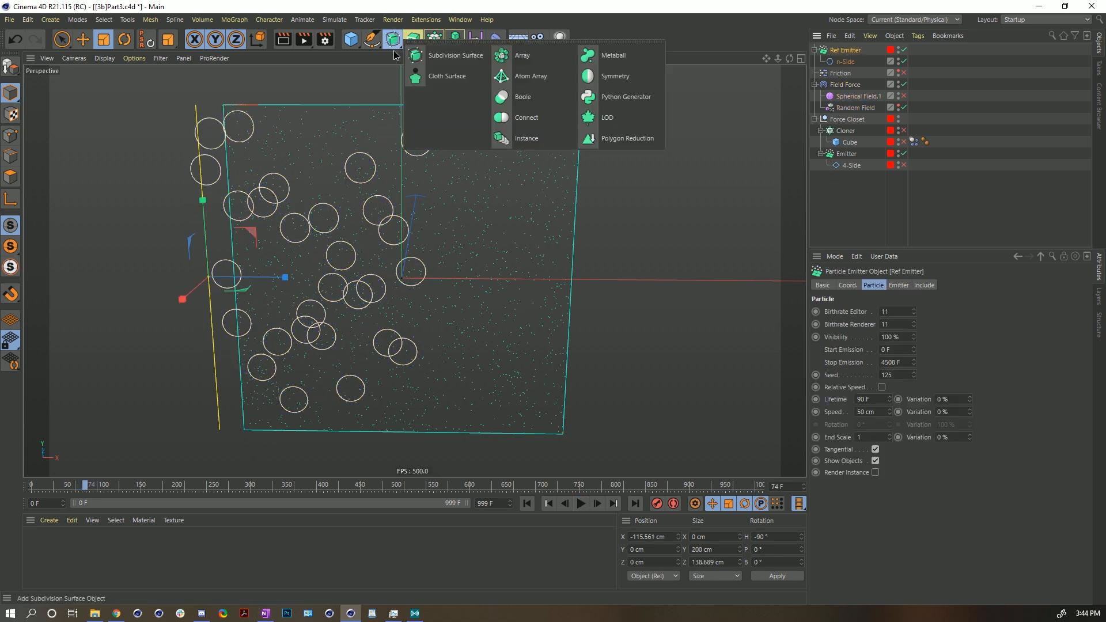
{"action": "left_click", "coordinate": [543, 121]}
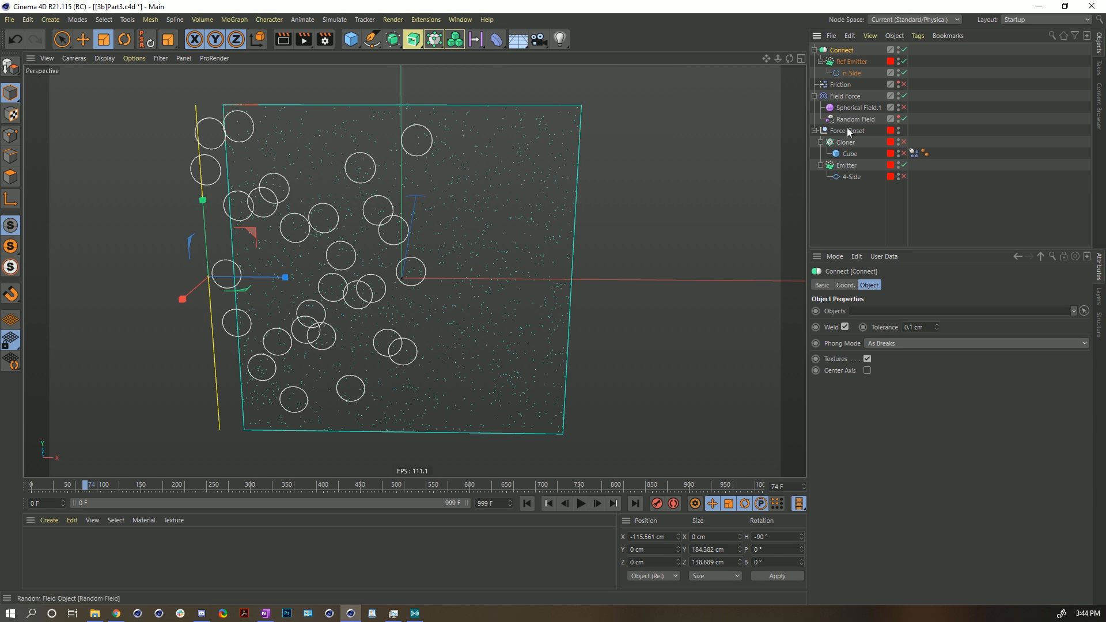
- Replace the Field Force's Point Object layer with the Connect object added as a Spline Object field layer
{"action": "left_click", "coordinate": [840, 96]}
{"action": "left_click", "coordinate": [857, 372]}
{"action": "key", "text": "Delete"}
{"action": "left_click_drag", "start_coordinate": [828, 51], "coordinate": [844, 386]}
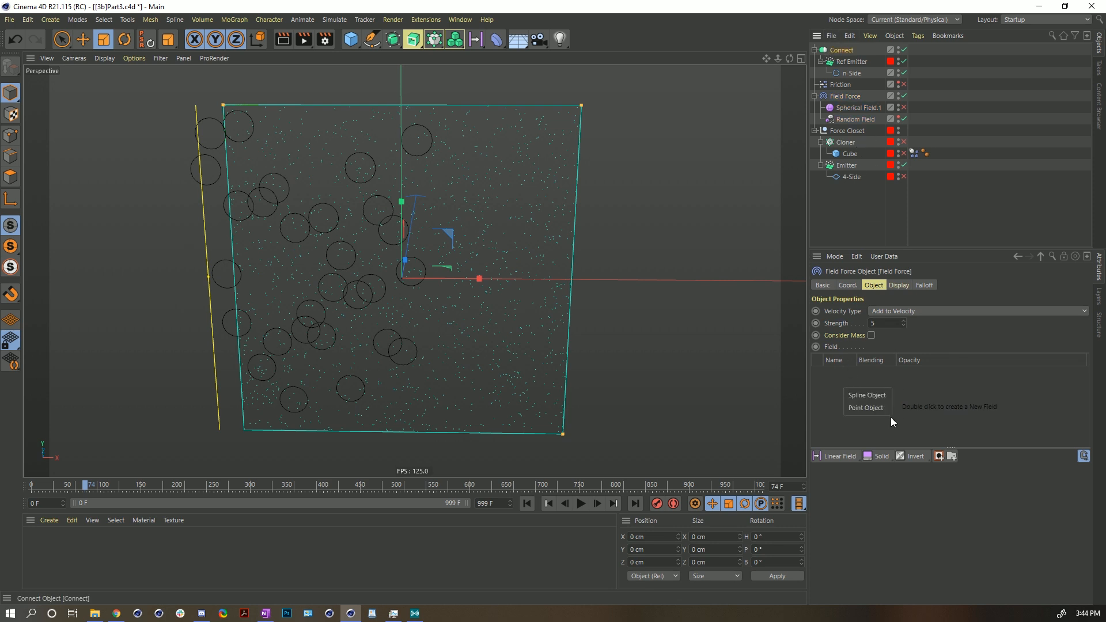
{"action": "left_click", "coordinate": [859, 396]}
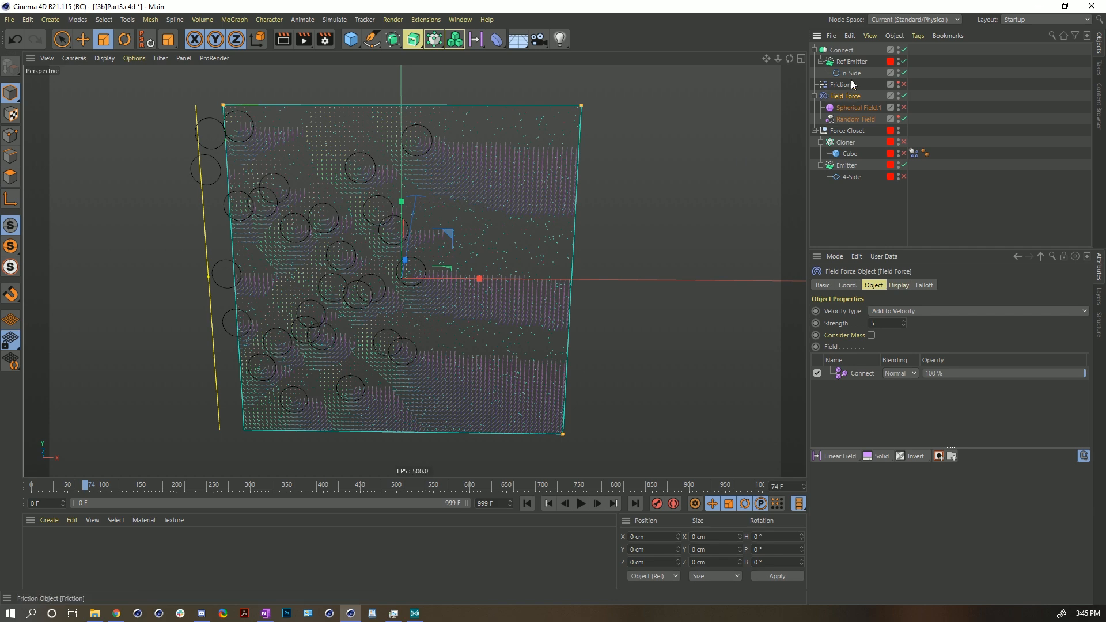
- Set the Connect spline field layer's Distance Mode to Radius
{"action": "left_click", "coordinate": [846, 50]}
{"action": "left_click", "coordinate": [844, 96]}
{"action": "left_click", "coordinate": [896, 374]}
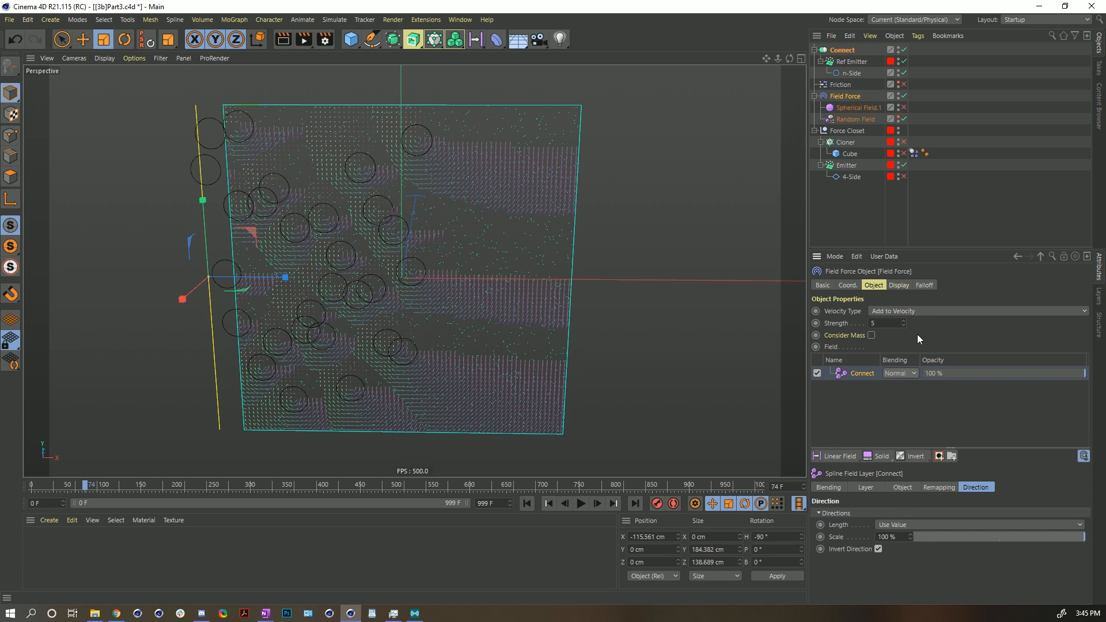
{"action": "left_click_drag", "start_coordinate": [908, 251], "coordinate": [909, 139]}
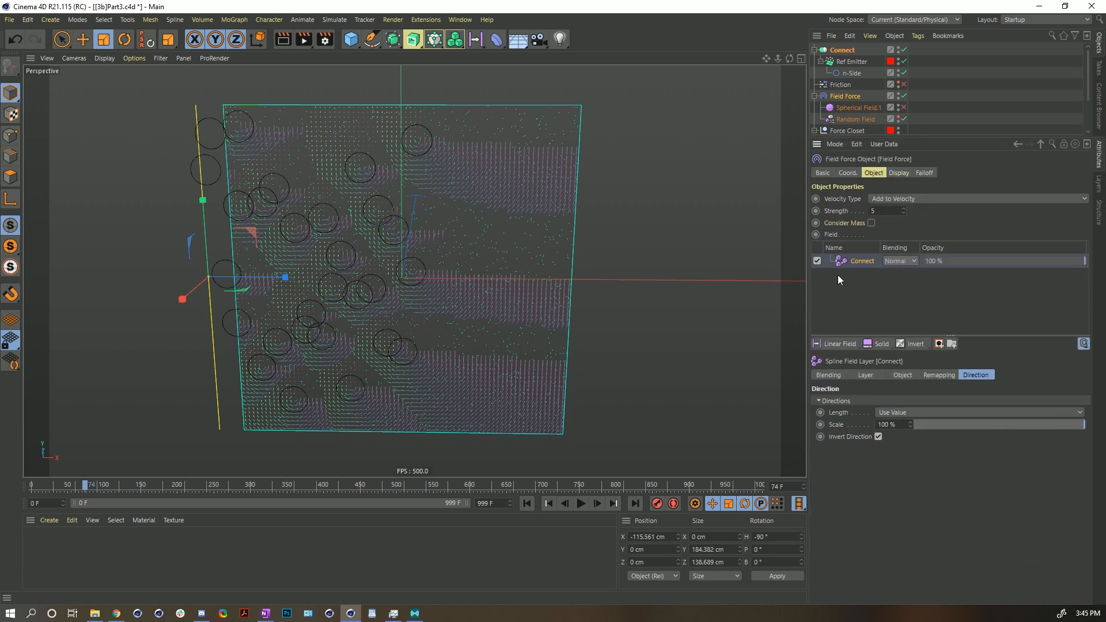
{"action": "left_click", "coordinate": [864, 375]}
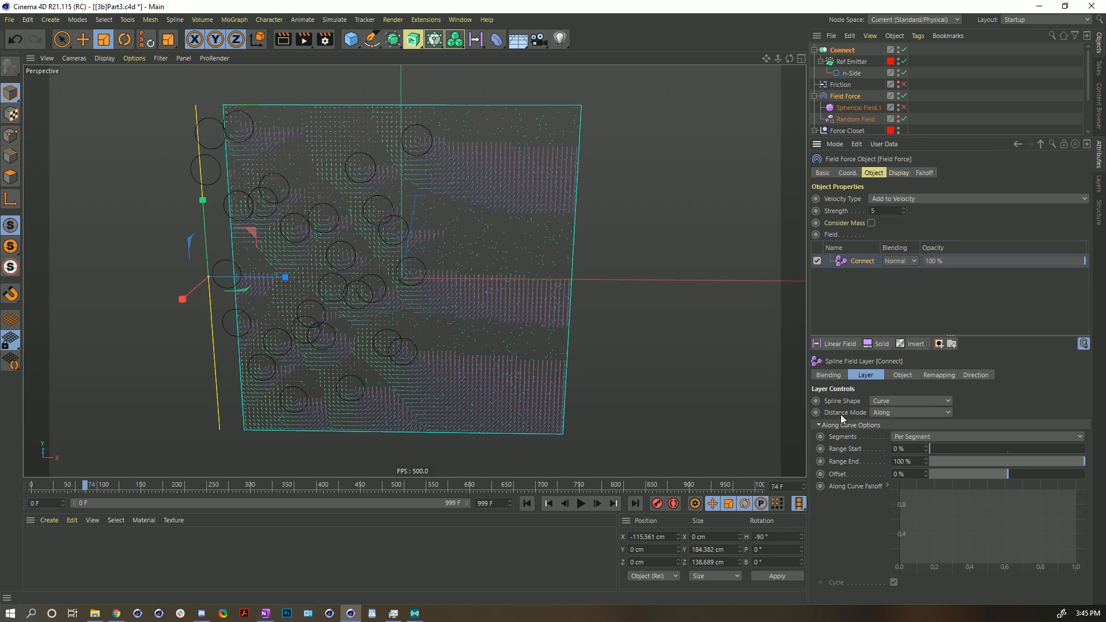
{"action": "left_click", "coordinate": [886, 413]}
{"action": "left_click", "coordinate": [901, 442]}
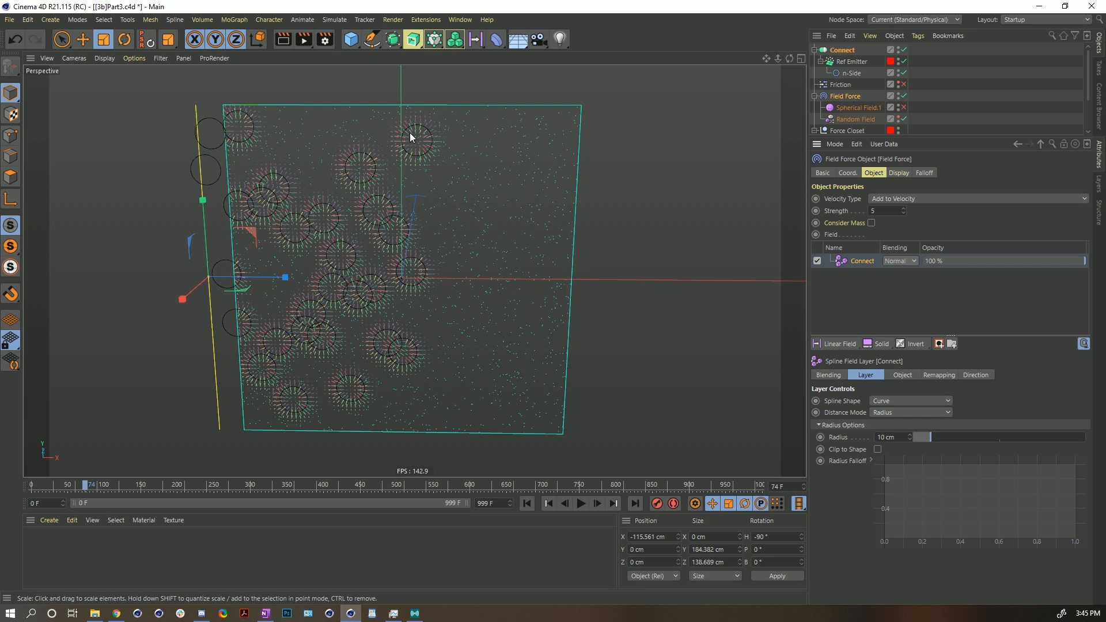
- Try setting the n-Side spline's radius to 0.1 cm and then 1 cm
{"action": "left_click", "coordinate": [855, 72]}
{"action": "left_click_drag", "start_coordinate": [910, 197], "coordinate": [794, 183]}
{"action": "type", "text": ".1"}
{"action": "key", "text": "Return"}
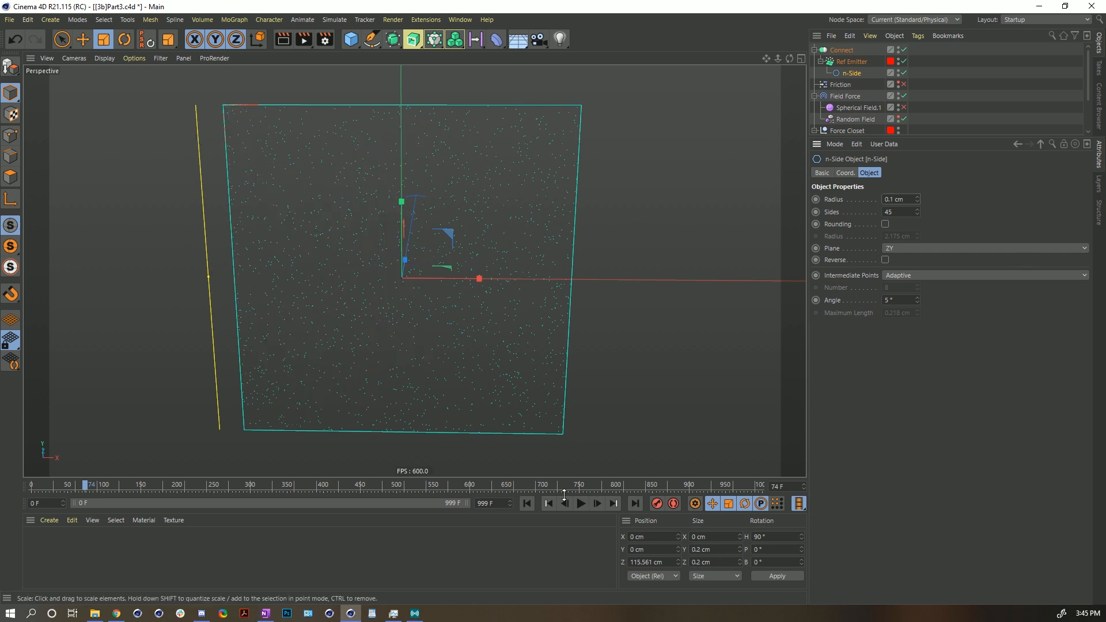
{"action": "type", "text": "1"}
{"action": "key", "text": "Return"}
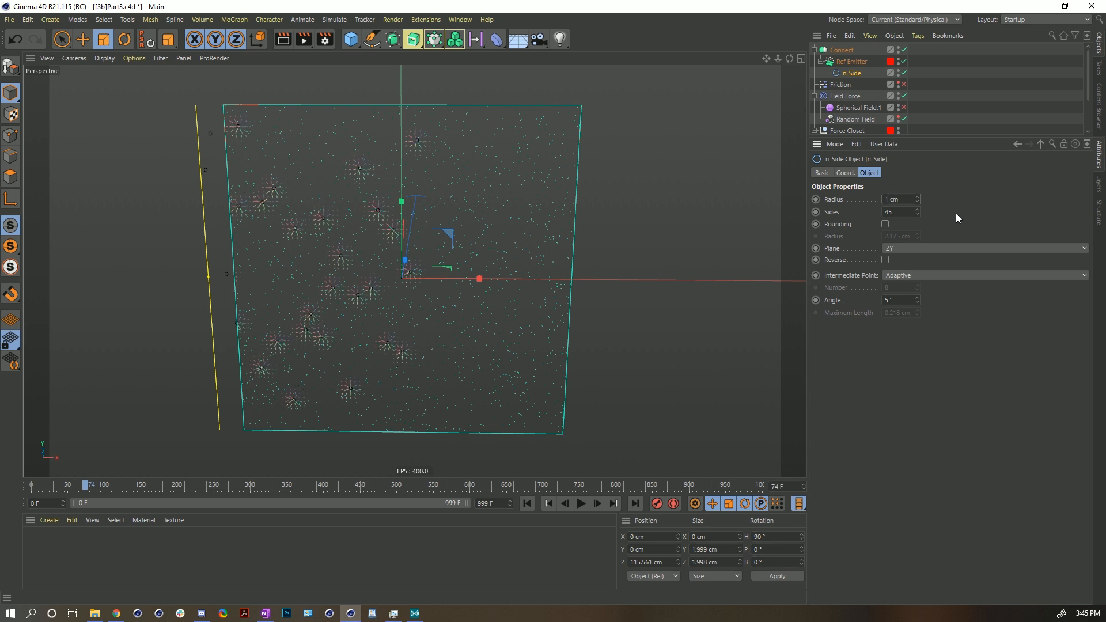
- Set the n-Side spline's radius to 0.1 cm
{"action": "left_click", "coordinate": [842, 50]}
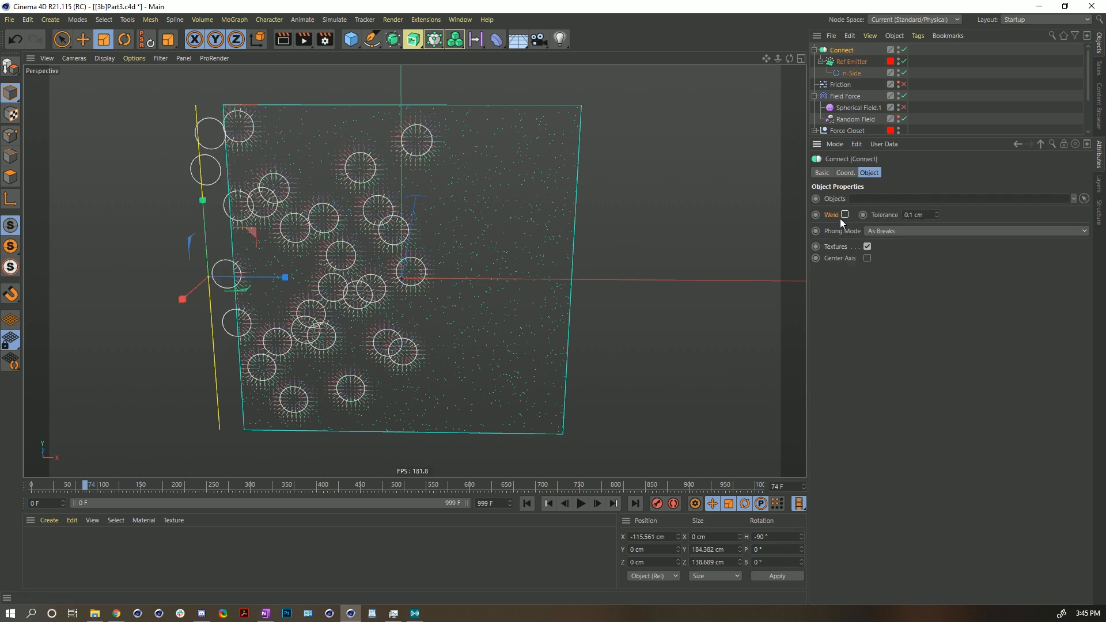
{"action": "left_click", "coordinate": [852, 62]}
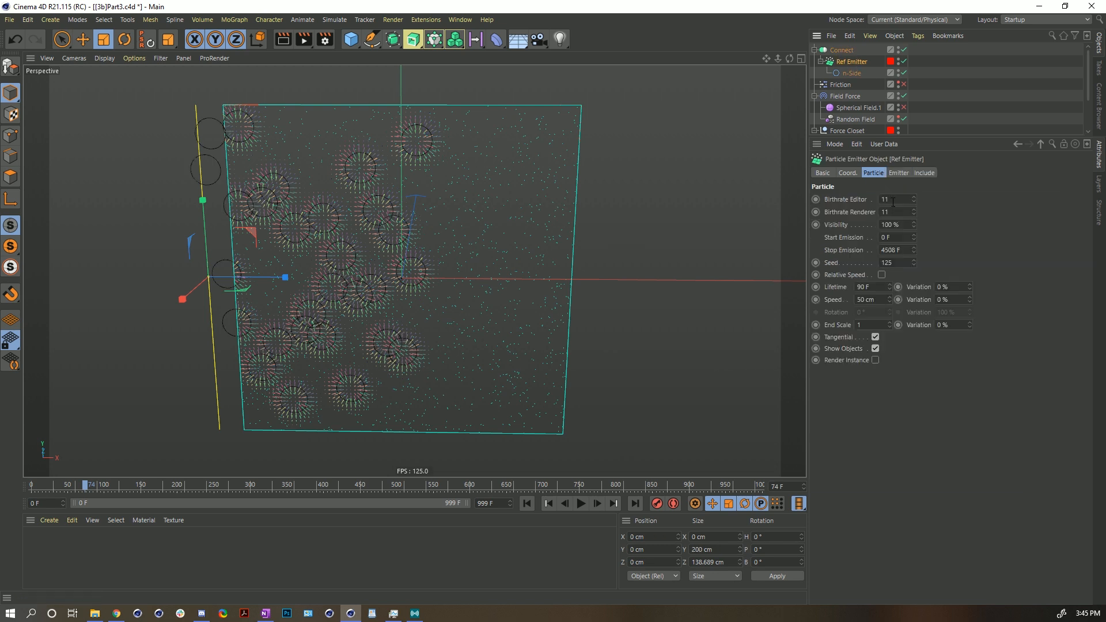
{"action": "left_click", "coordinate": [851, 74]}
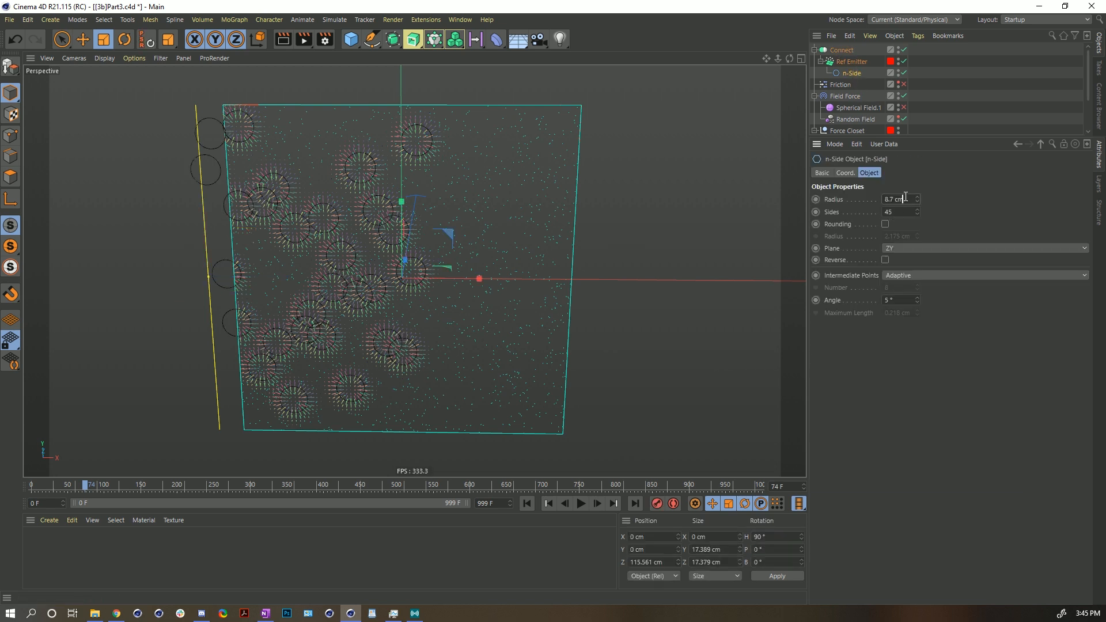
{"action": "type", "text": ".1"}
{"action": "key", "text": "Return"}
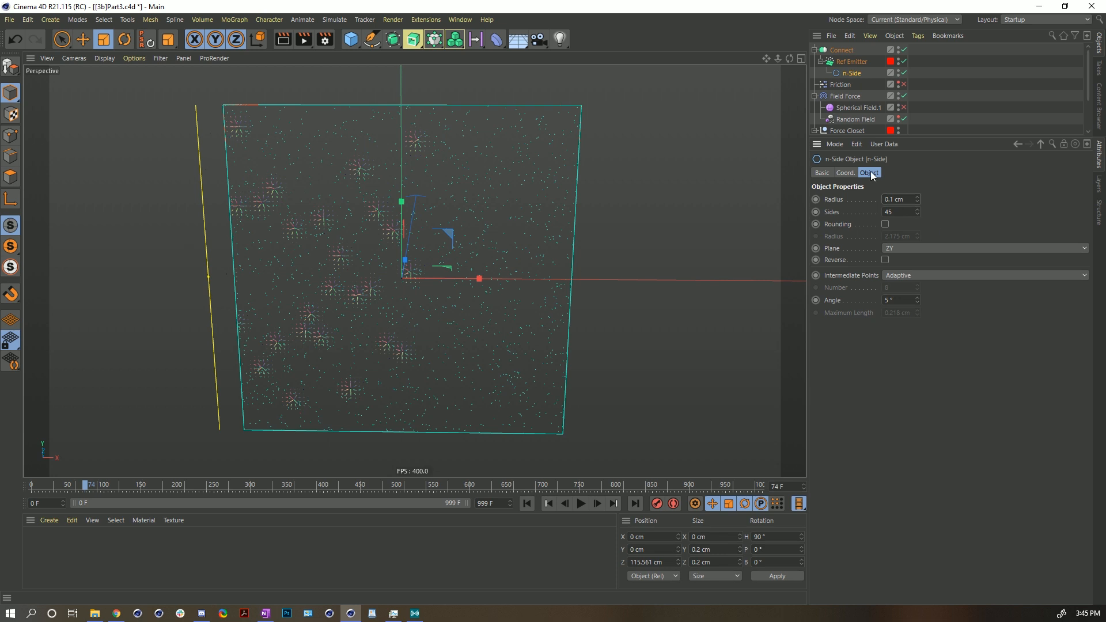
- Replay the simulation from the start to review the spline layer's push on the particles
{"action": "left_click", "coordinate": [843, 51]}
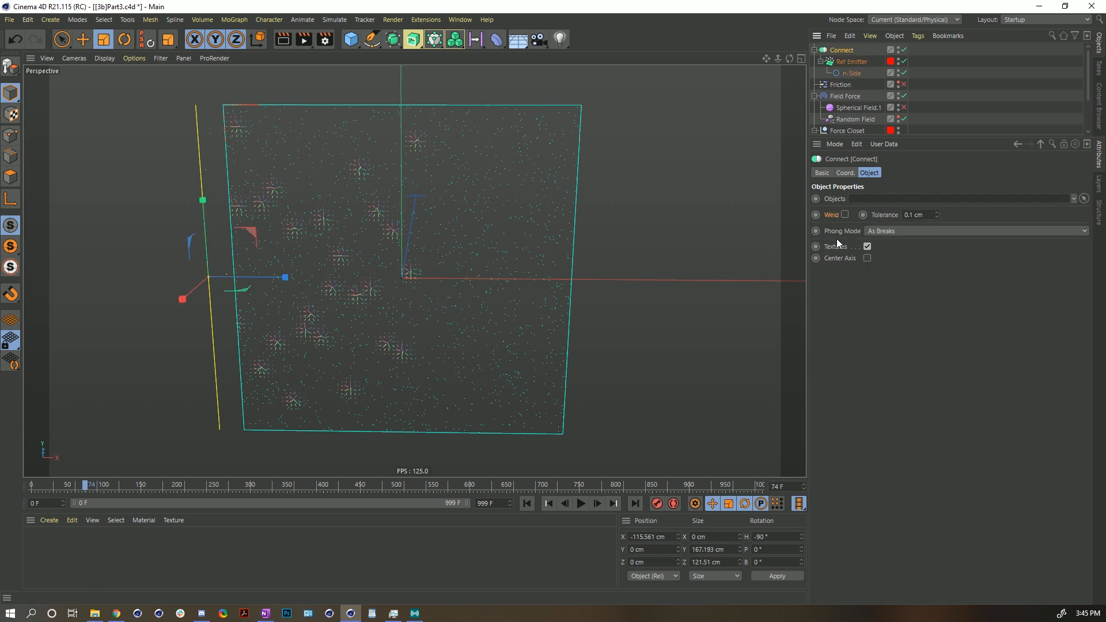
{"action": "left_click", "coordinate": [849, 74]}
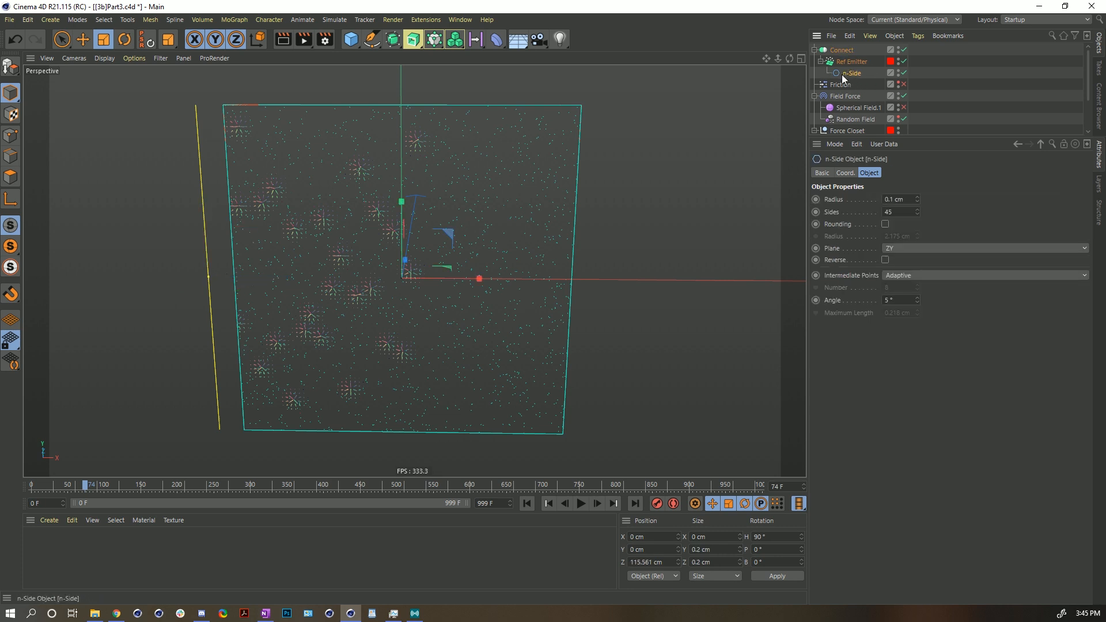
{"action": "left_click", "coordinate": [852, 62]}
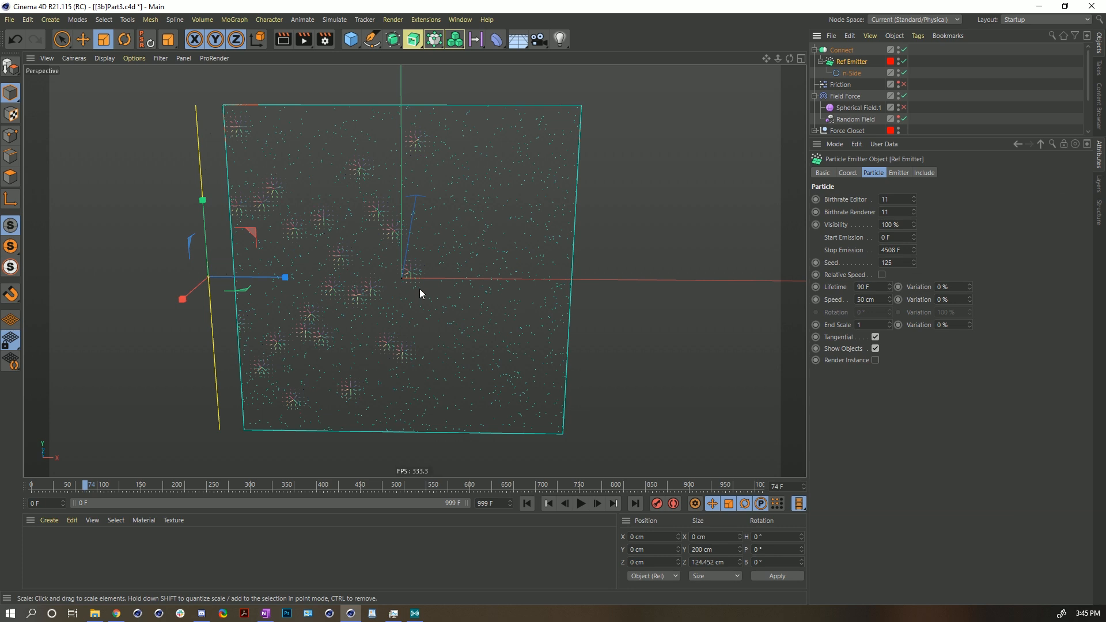
{"action": "left_click", "coordinate": [527, 504]}
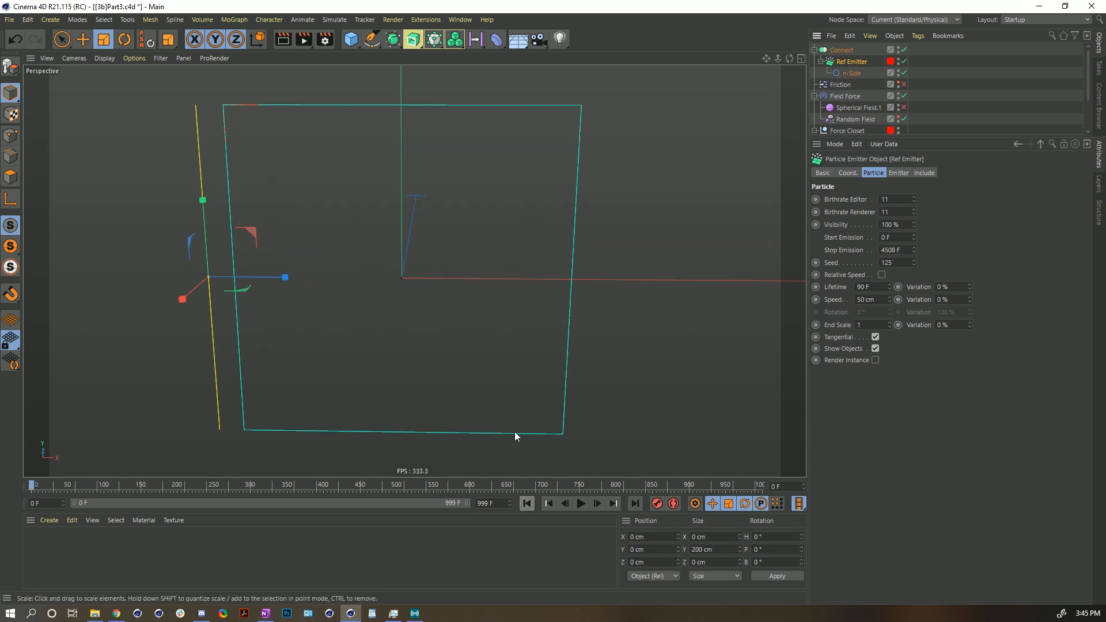
{"action": "left_click", "coordinate": [580, 504]}
{"action": "left_click", "coordinate": [580, 504]}
{"action": "left_click", "coordinate": [580, 504]}
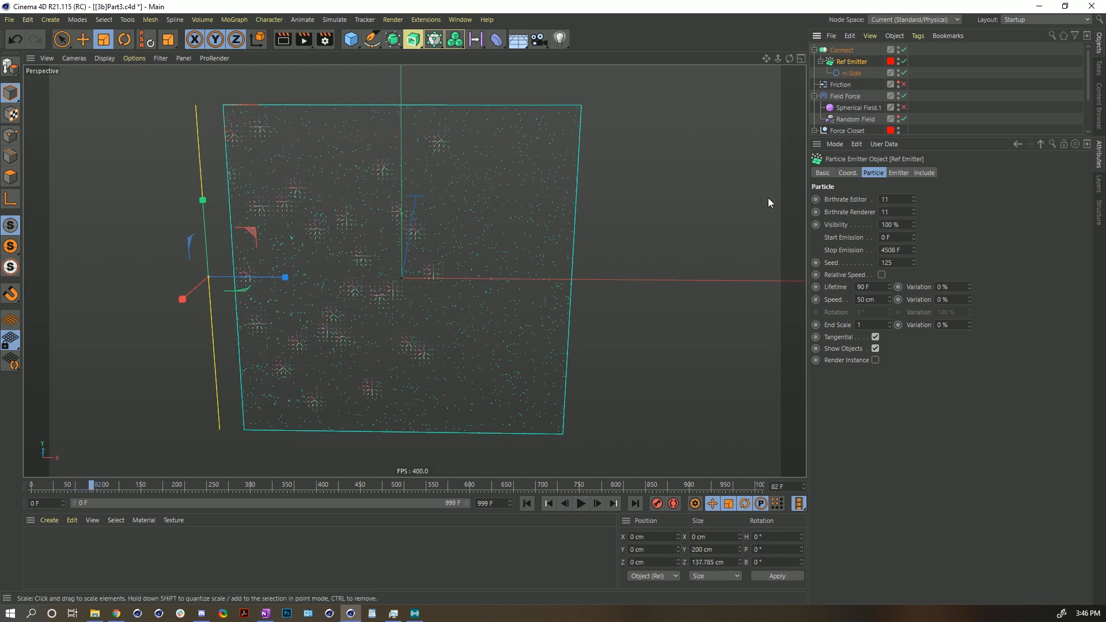
- Set the Connect layer's direction Scale to about 861%
{"action": "left_click", "coordinate": [843, 98]}
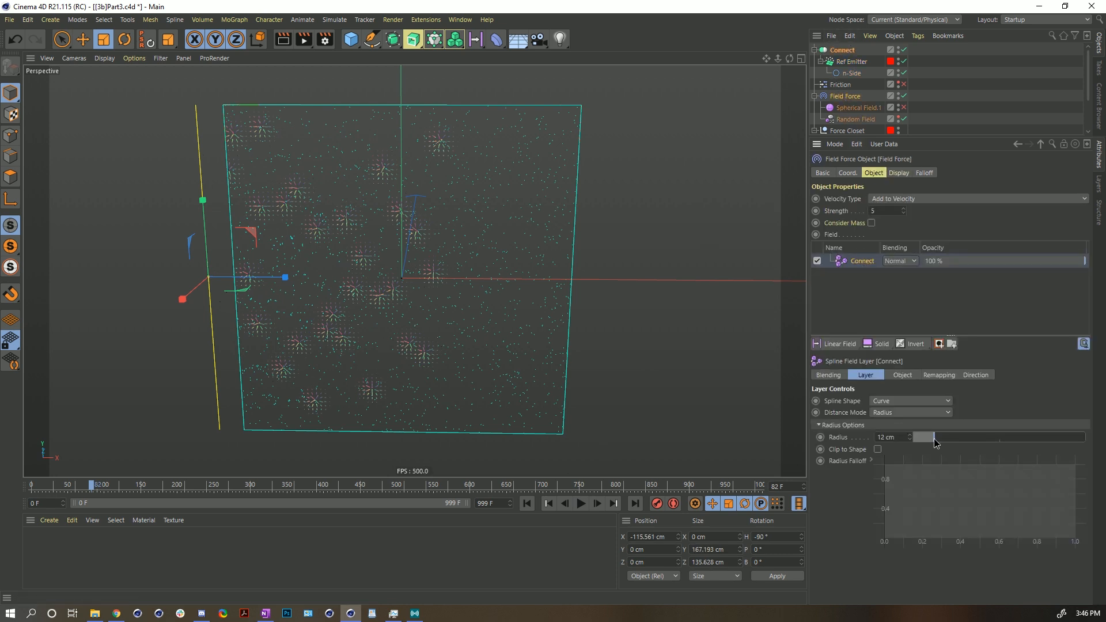
{"action": "left_click", "coordinate": [973, 375]}
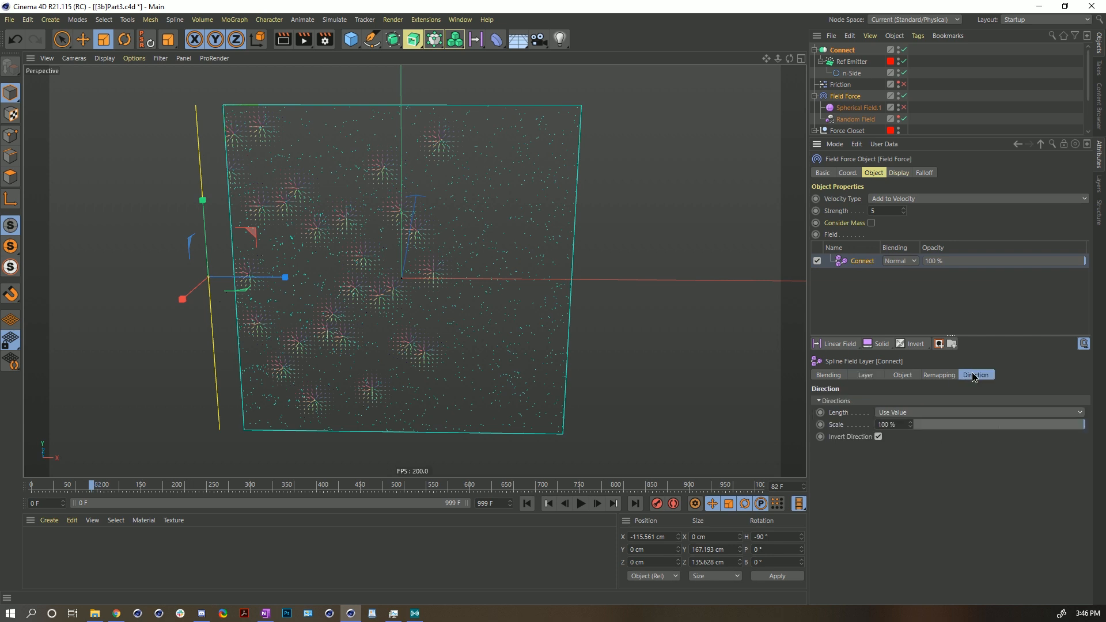
{"action": "left_click_drag", "start_coordinate": [910, 425], "coordinate": [910, 366]}
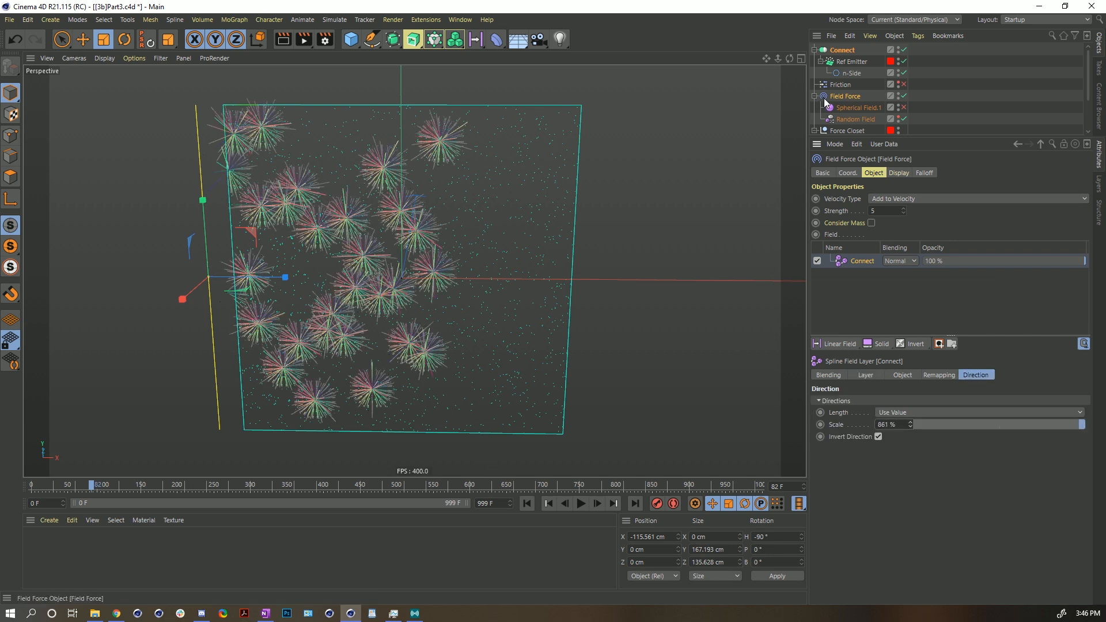
{"action": "left_click", "coordinate": [899, 173]}
{"action": "left_click", "coordinate": [928, 247]}
{"action": "left_click", "coordinate": [925, 274]}
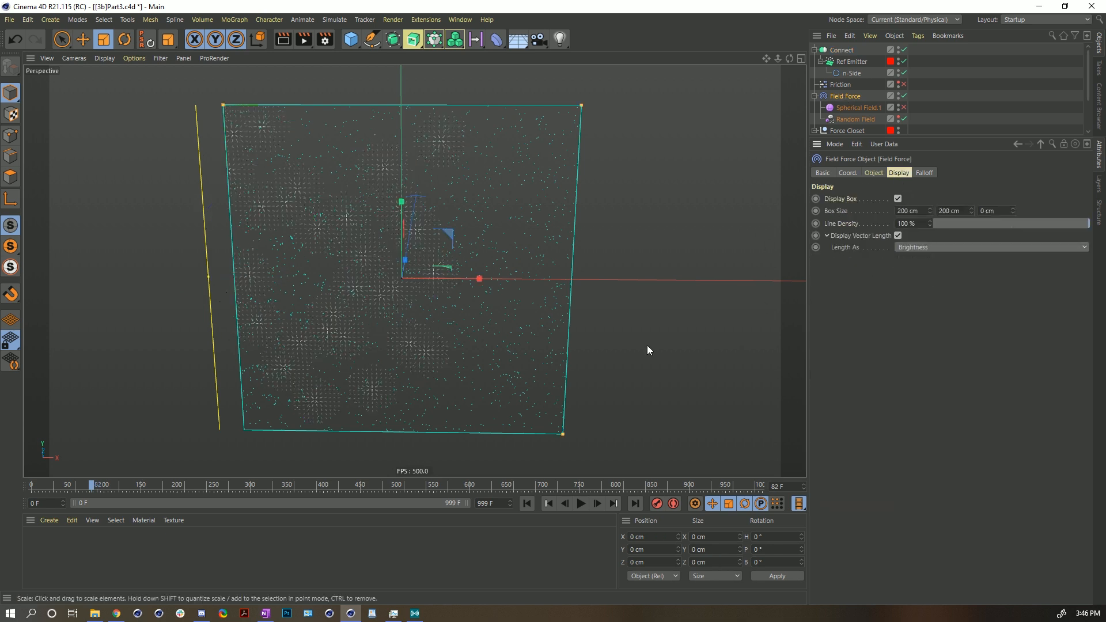
- Enable Invert Direction on the Connect field layer and restart the simulation
{"action": "left_click", "coordinate": [527, 504]}
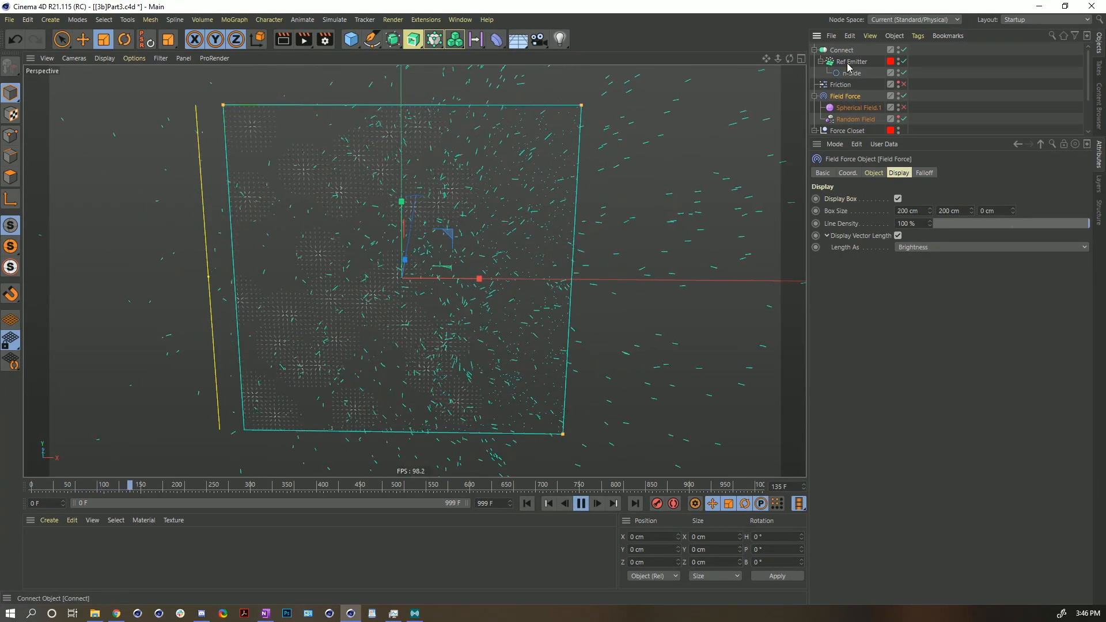
{"action": "left_click", "coordinate": [874, 173]}
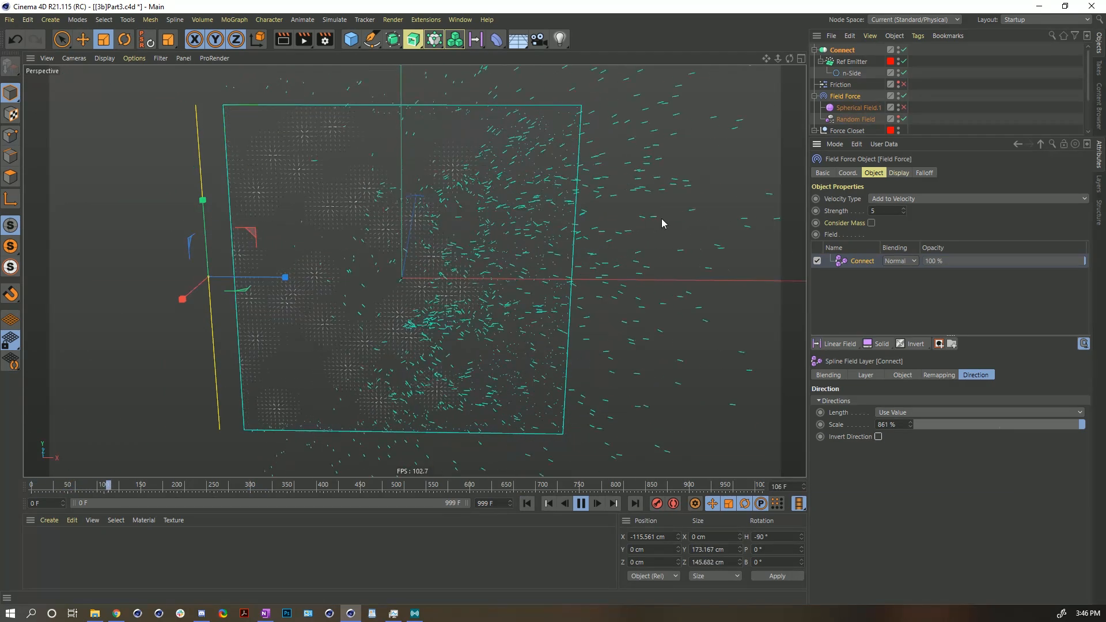
{"action": "left_click", "coordinate": [581, 504]}
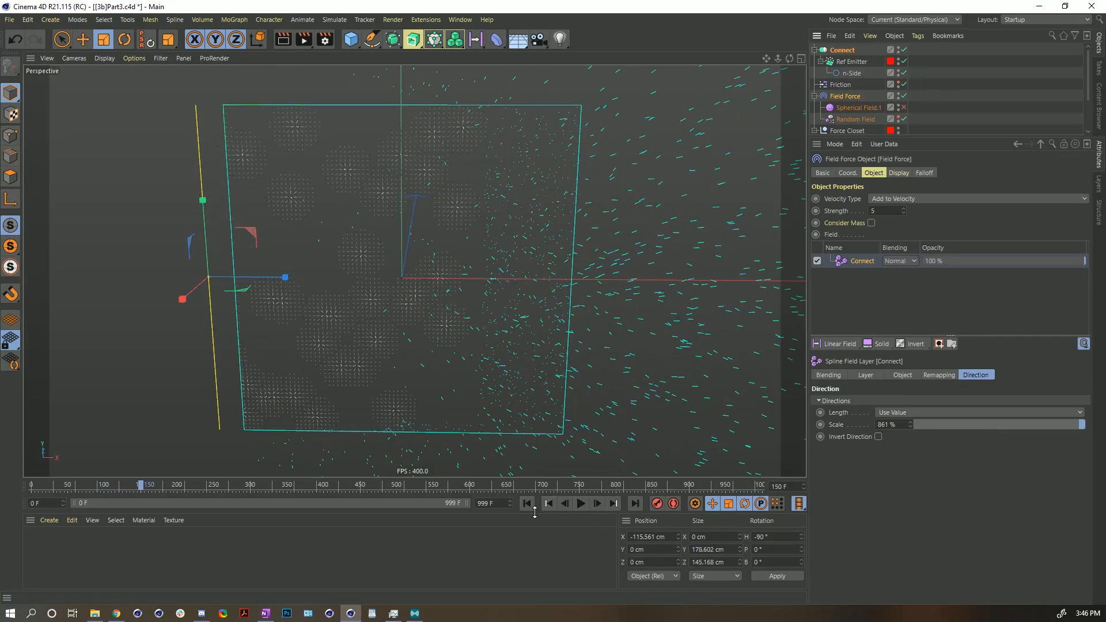
{"action": "left_click", "coordinate": [878, 436]}
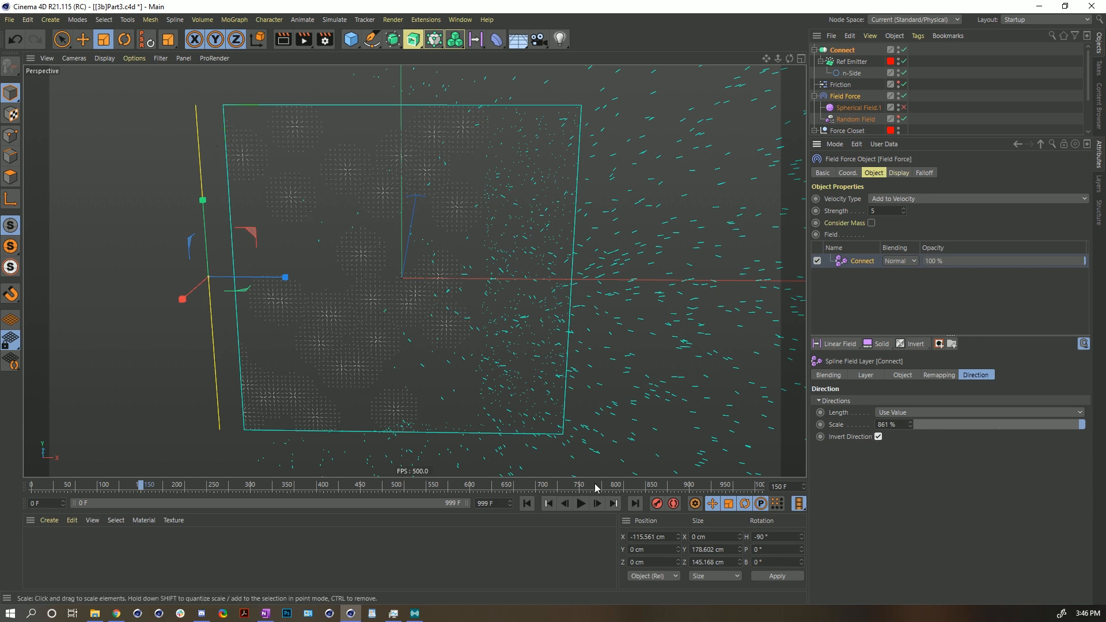
{"action": "left_click", "coordinate": [527, 503]}
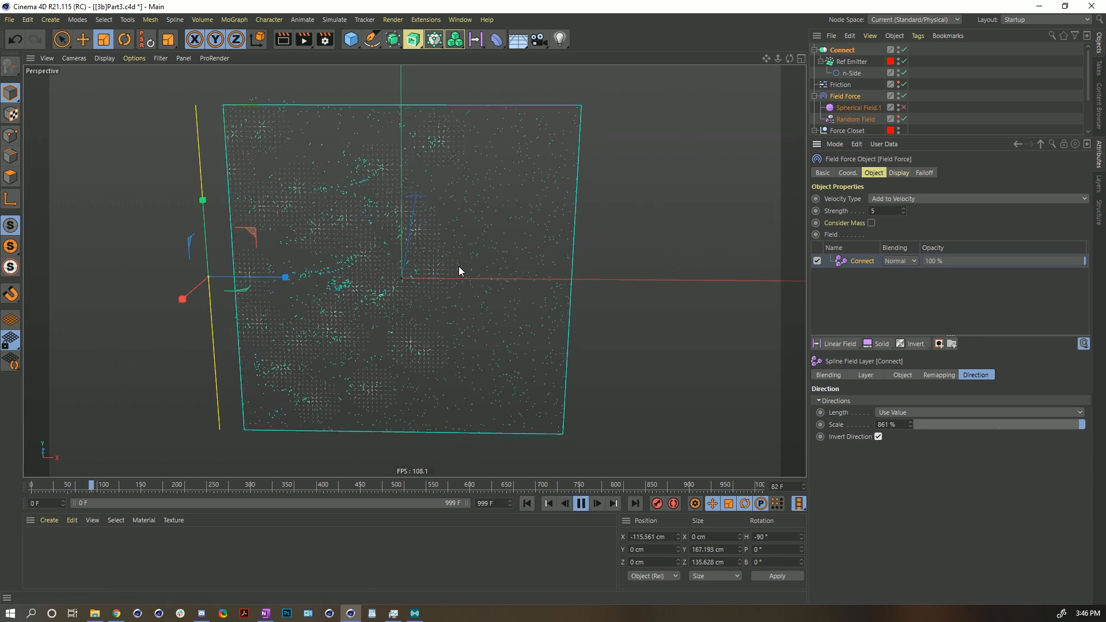
- Set the Ref Emitter's particle speed to 5 cm and replay the simulation
{"action": "left_click", "coordinate": [847, 62]}
{"action": "left_click_drag", "start_coordinate": [880, 300], "coordinate": [837, 332]}
{"action": "type", "text": "5"}
{"action": "key", "text": "Return"}
{"action": "left_click", "coordinate": [528, 503]}
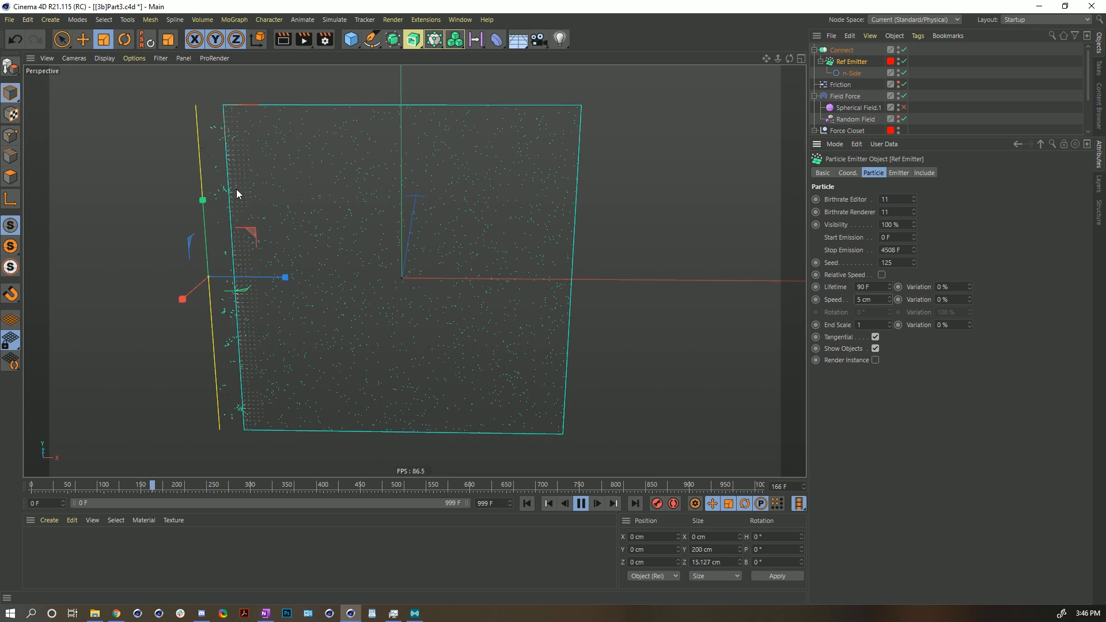
- Increase the Ref Emitter's particle lifetime to about 482 F
{"action": "left_click", "coordinate": [844, 97]}
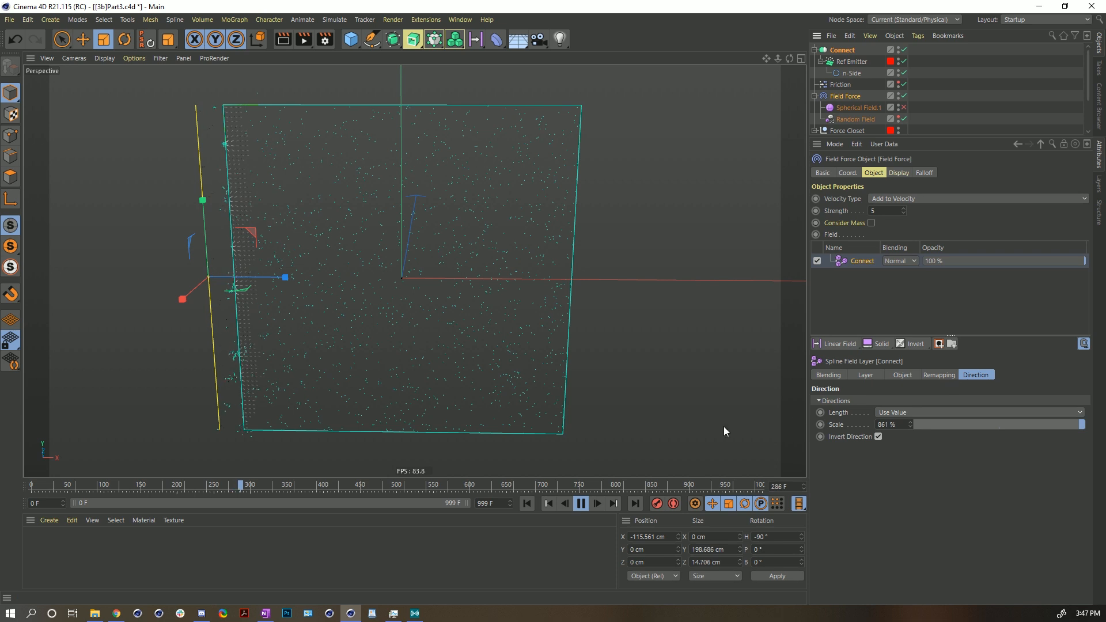
{"action": "left_click", "coordinate": [845, 62]}
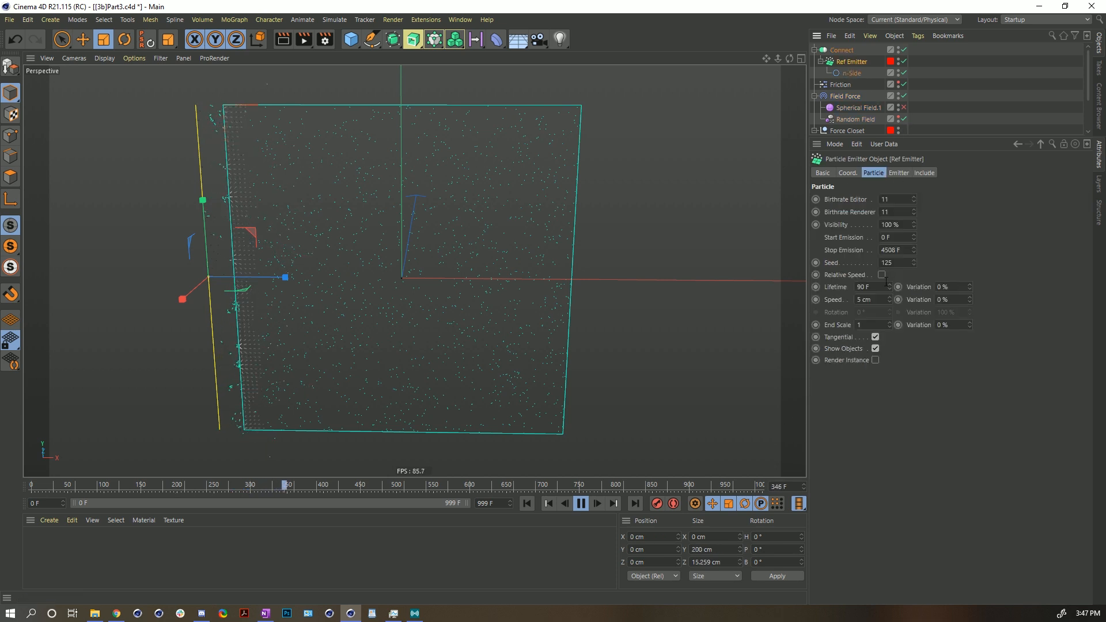
{"action": "left_click_drag", "start_coordinate": [890, 286], "coordinate": [889, 254]}
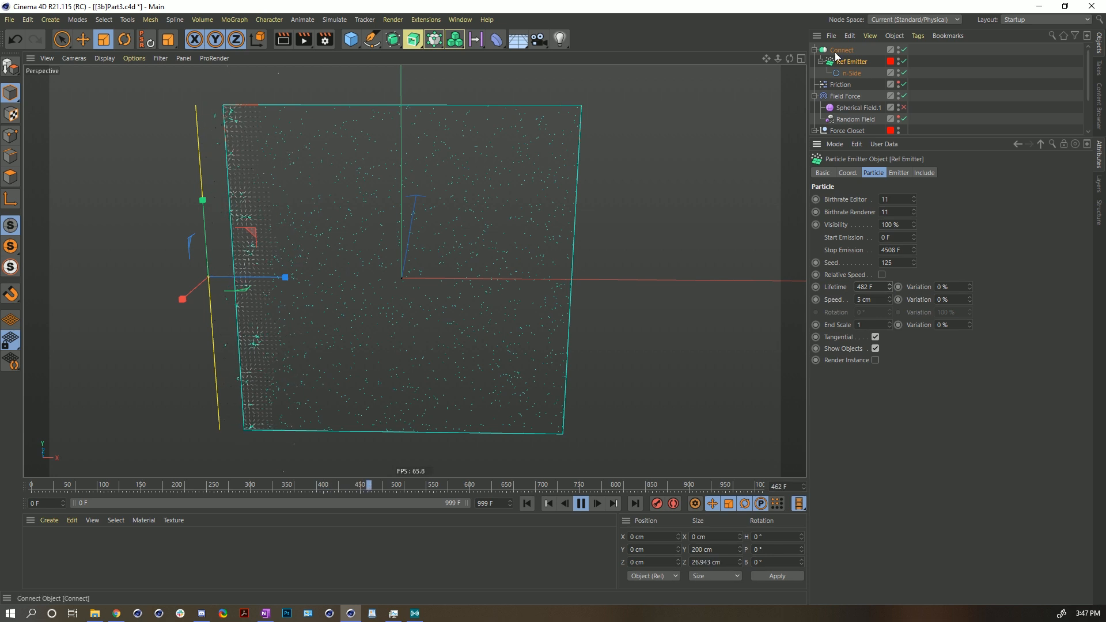
- Set the Field Force display's vector Length As option to Line Length
{"action": "left_click", "coordinate": [845, 96]}
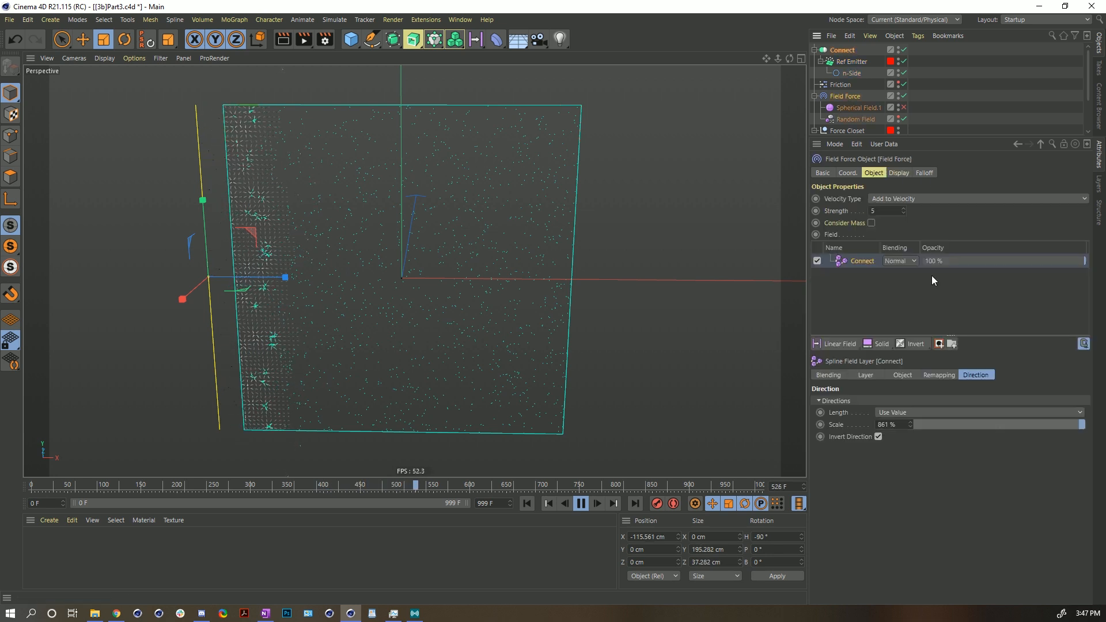
{"action": "left_click", "coordinate": [898, 173]}
{"action": "left_click", "coordinate": [934, 248]}
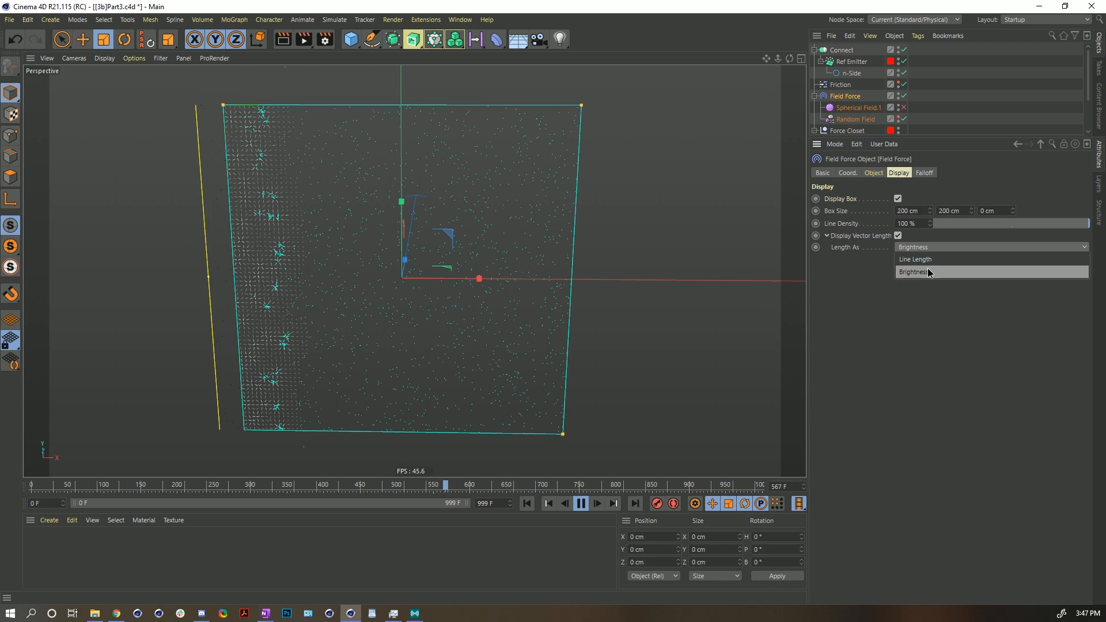
{"action": "left_click", "coordinate": [928, 260]}
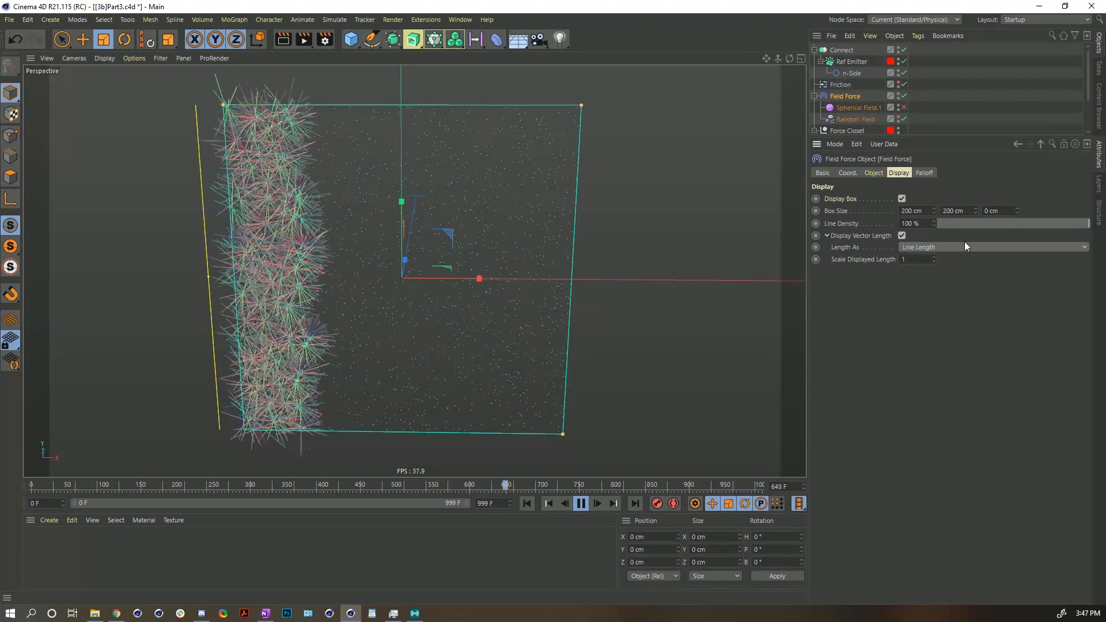
- Set the Field Force's Scale Displayed Length to 0.1
{"action": "left_click", "coordinate": [915, 250]}
{"action": "left_click", "coordinate": [866, 256]}
{"action": "left_click_drag", "start_coordinate": [908, 260], "coordinate": [847, 254]}
{"action": "type", "text": "0.1"}
{"action": "key", "text": "Return"}
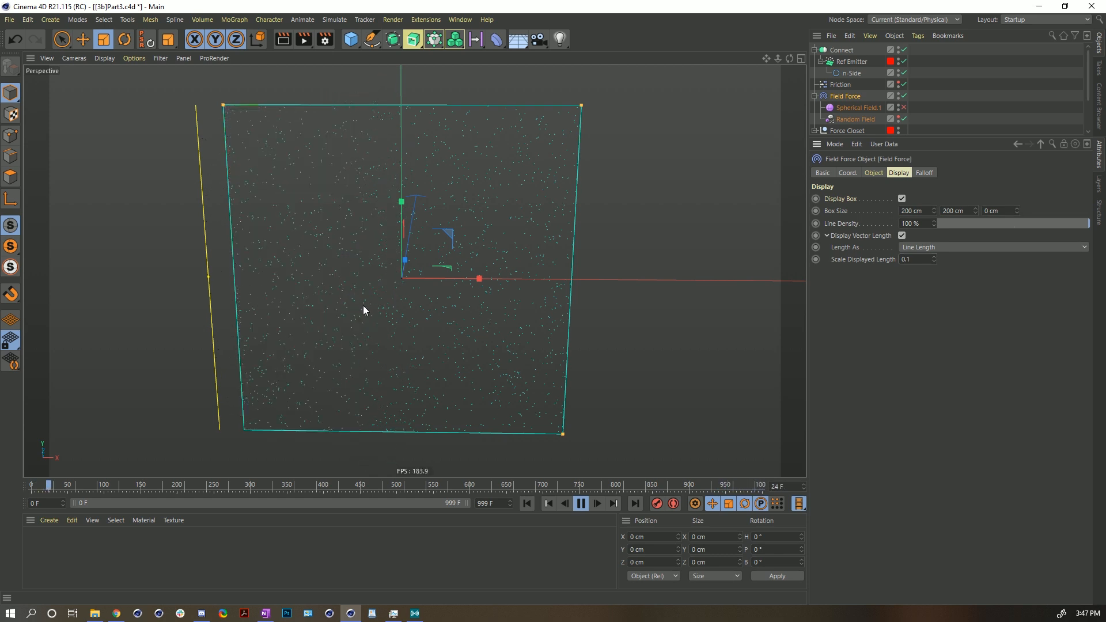
- Raise the Ref Emitter's lifetime to about 729 F, set both birthrates to 3, and replay the simulation
{"action": "left_click", "coordinate": [853, 62]}
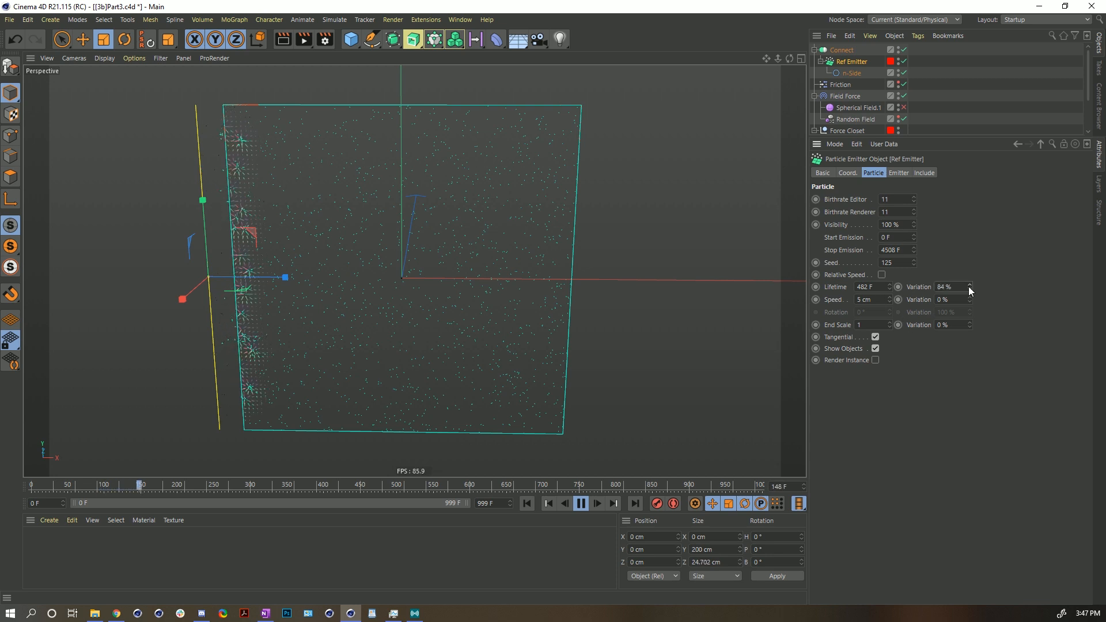
{"action": "left_click_drag", "start_coordinate": [889, 287], "coordinate": [890, 259]}
{"action": "double_click", "coordinate": [888, 199]}
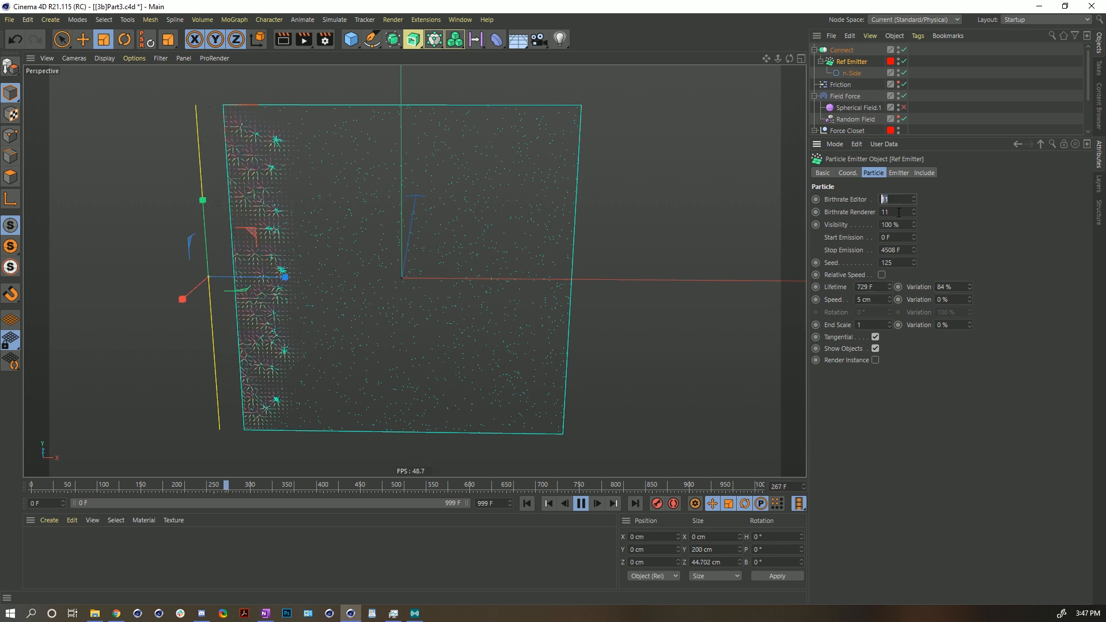
{"action": "type", "text": "3"}
{"action": "key", "text": "Tab"}
{"action": "type", "text": "3"}
{"action": "key", "text": "Return"}
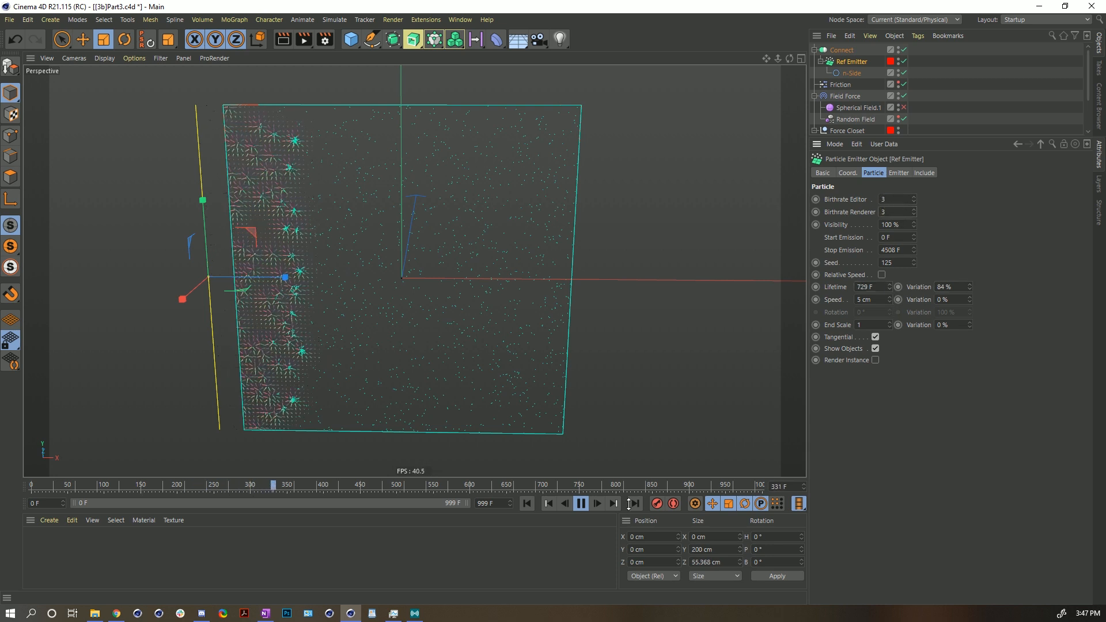
{"action": "left_click", "coordinate": [527, 503]}
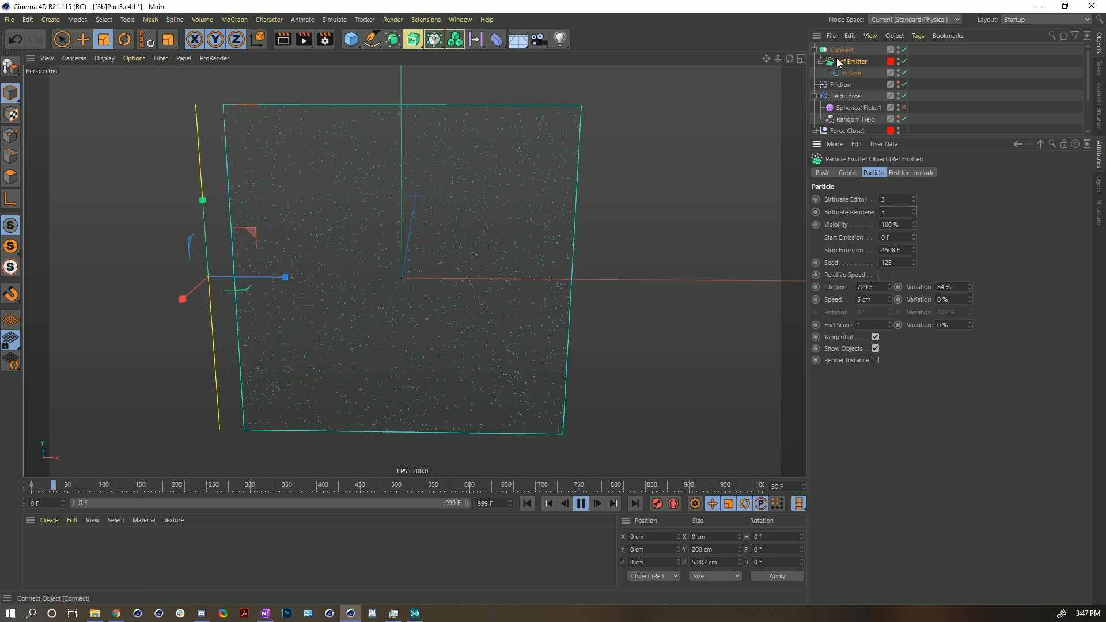
- Move the Ref Emitter about 16.5 cm along its axis and replay the simulation
{"action": "key", "text": "e"}
{"action": "left_click_drag", "start_coordinate": [286, 278], "coordinate": [313, 275]}
{"action": "left_click", "coordinate": [527, 504]}
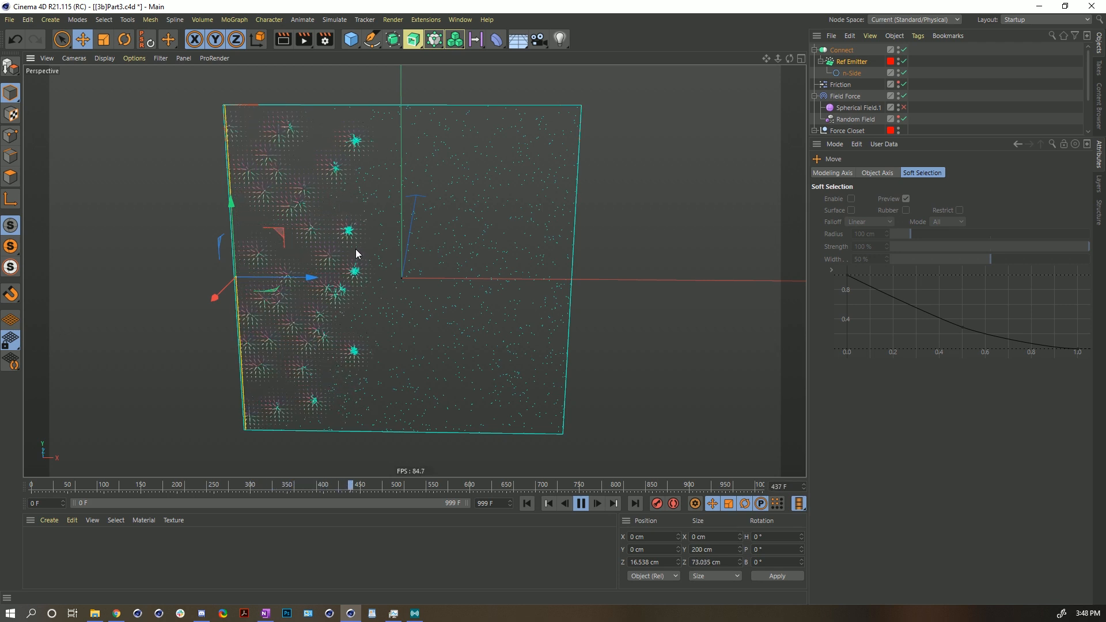
- Set the Ref Emitter's speed variation to 99% and speed to 8 cm, replaying the simulation
{"action": "left_click", "coordinate": [851, 61]}
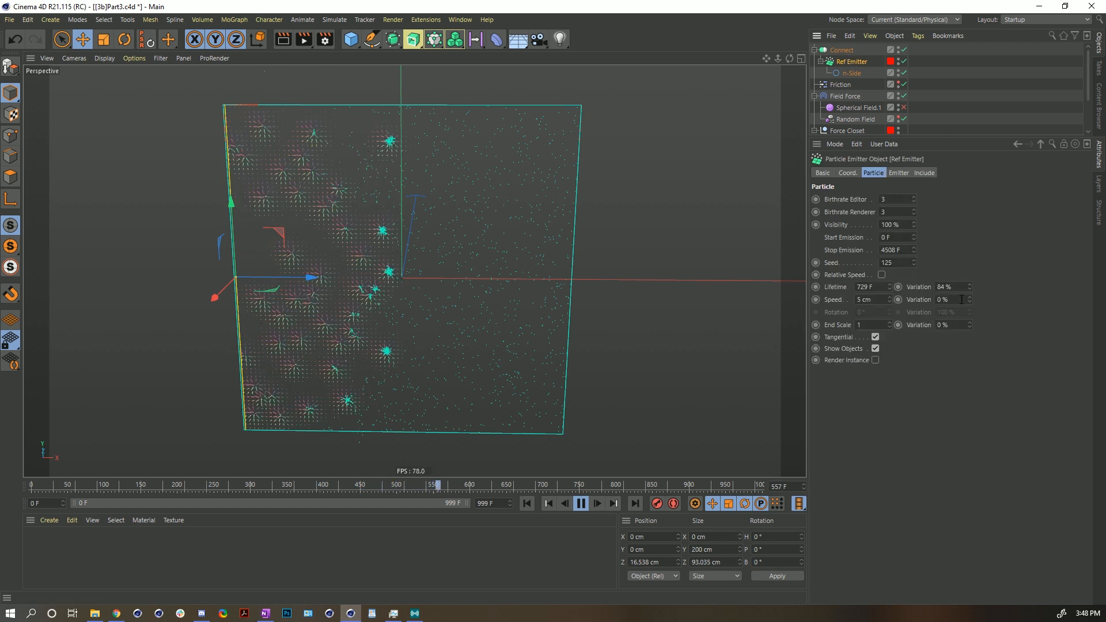
{"action": "left_click_drag", "start_coordinate": [969, 299], "coordinate": [970, 291]}
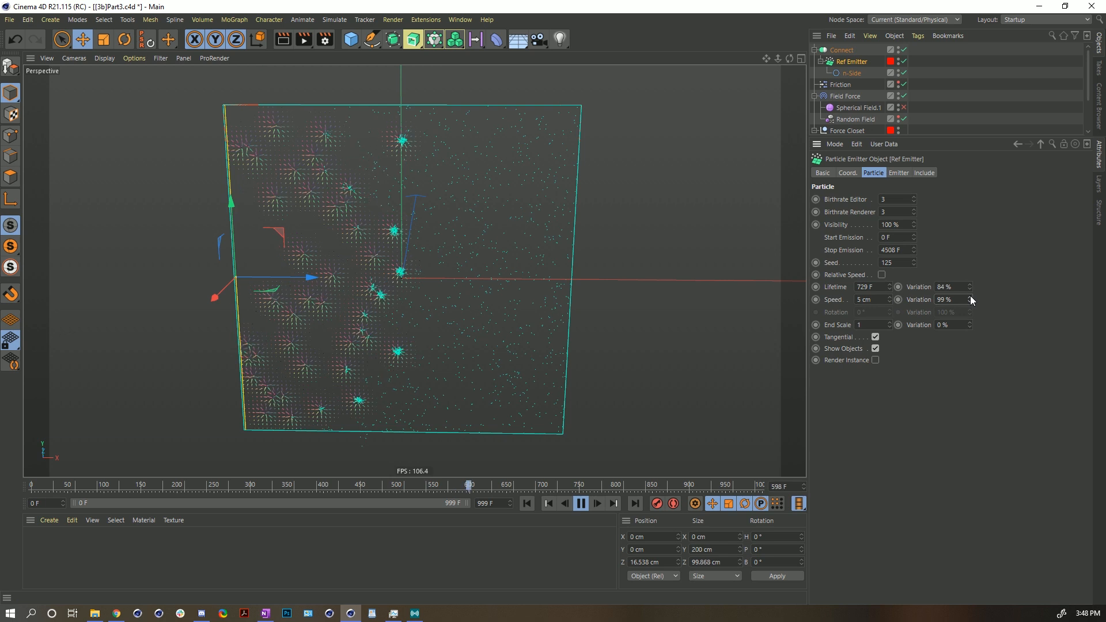
{"action": "left_click_drag", "start_coordinate": [890, 298], "coordinate": [889, 293]}
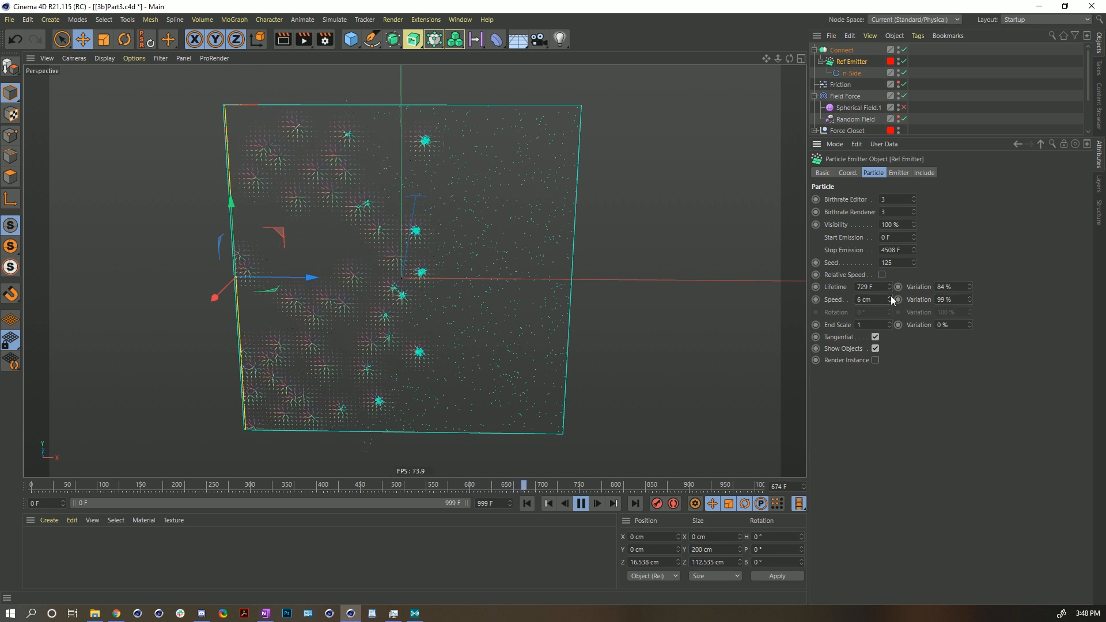
{"action": "left_click", "coordinate": [527, 504]}
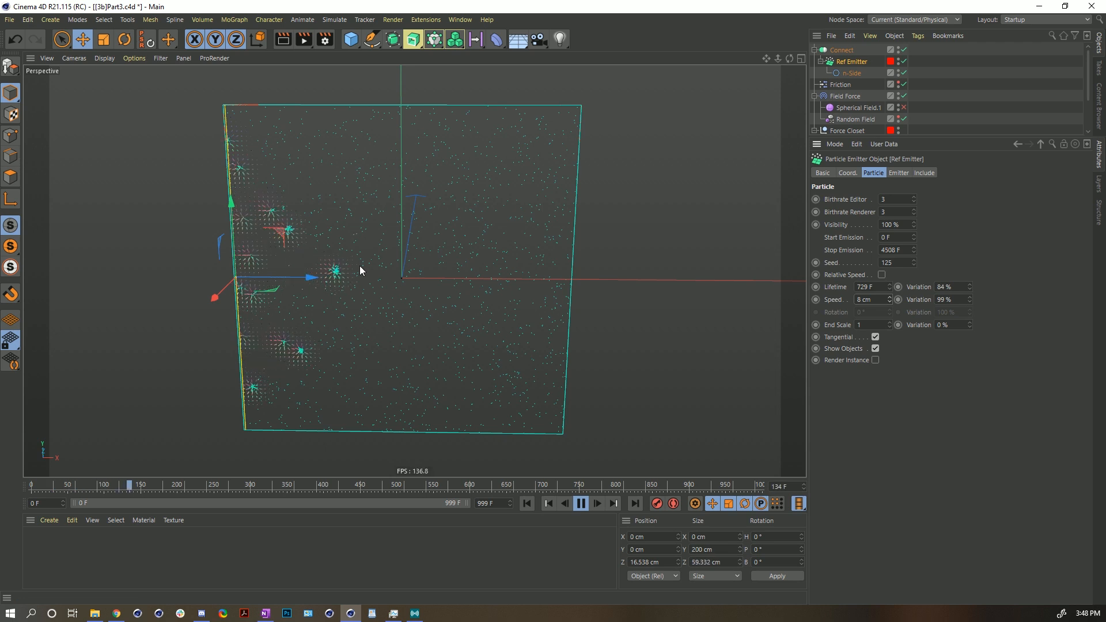
{"action": "left_click_drag", "start_coordinate": [368, 247], "coordinate": [385, 267], "text": "alt"}
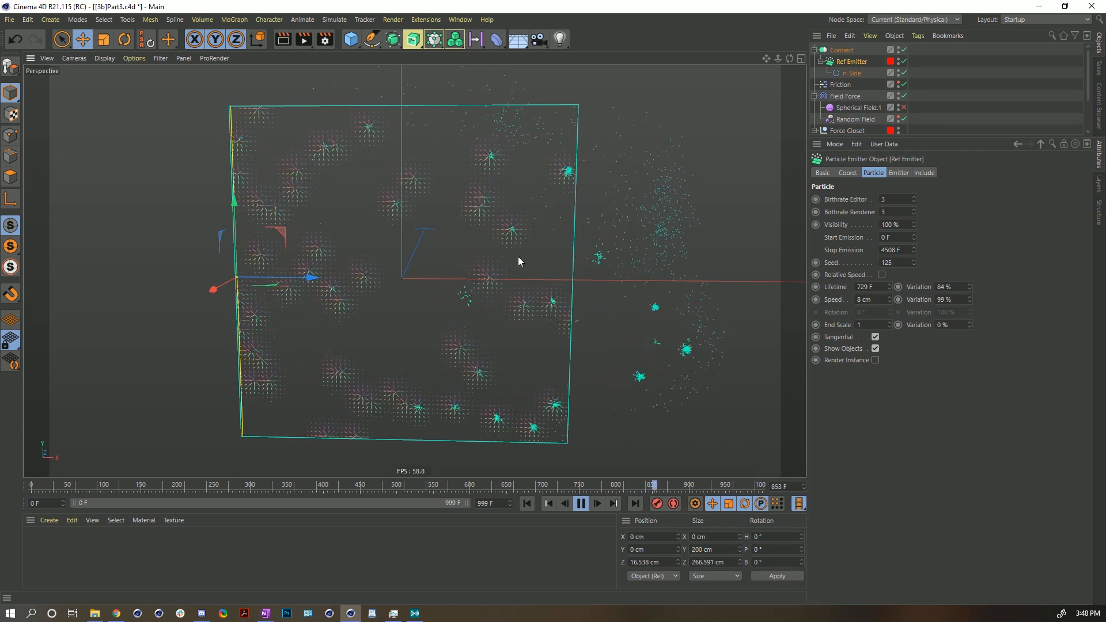
{"action": "left_click", "coordinate": [579, 503]}
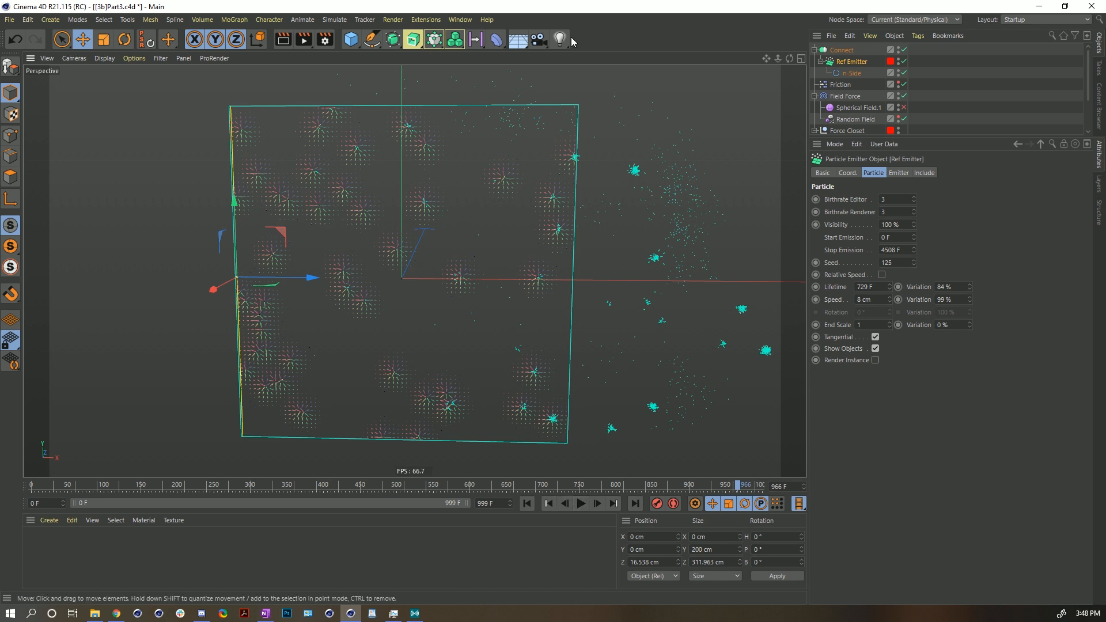
- Add a Solid field layer to the Field Force's field list
{"action": "left_click", "coordinate": [845, 95]}
{"action": "left_click", "coordinate": [898, 173]}
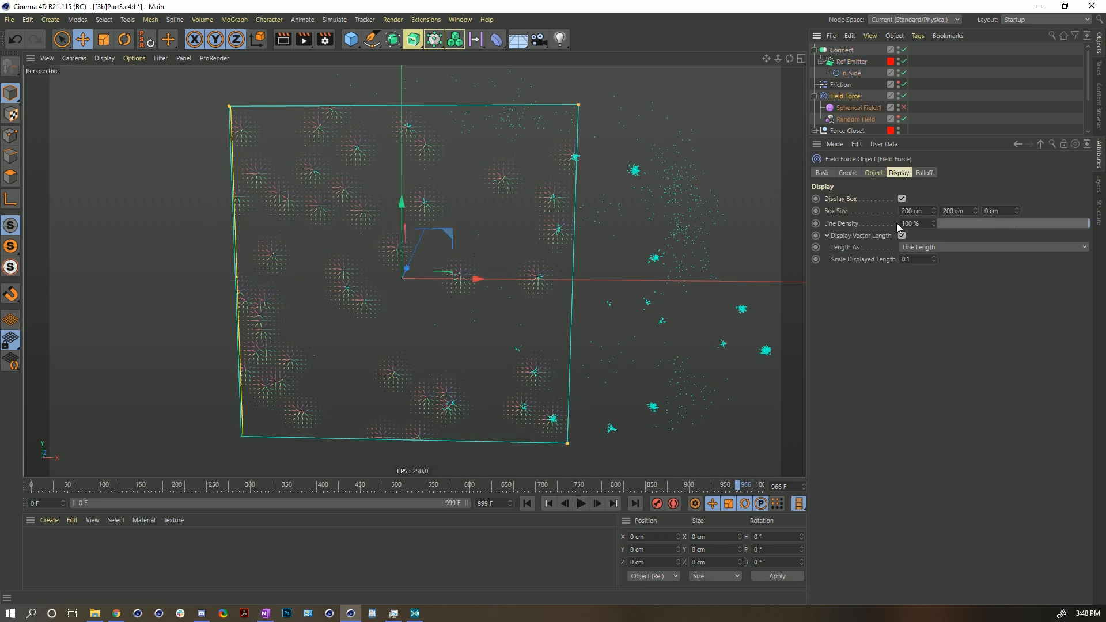
{"action": "left_click", "coordinate": [874, 173]}
{"action": "left_click", "coordinate": [879, 344]}
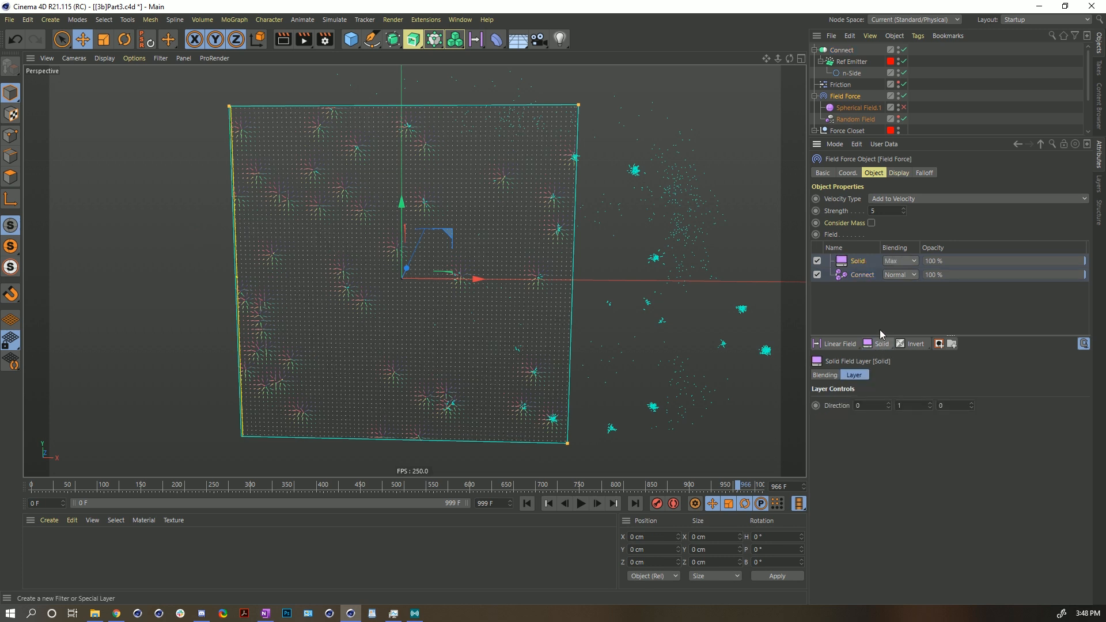
- Set the Solid layer's blending to Add and its direction Y to -1, and replay the simulation
{"action": "left_click", "coordinate": [900, 263]}
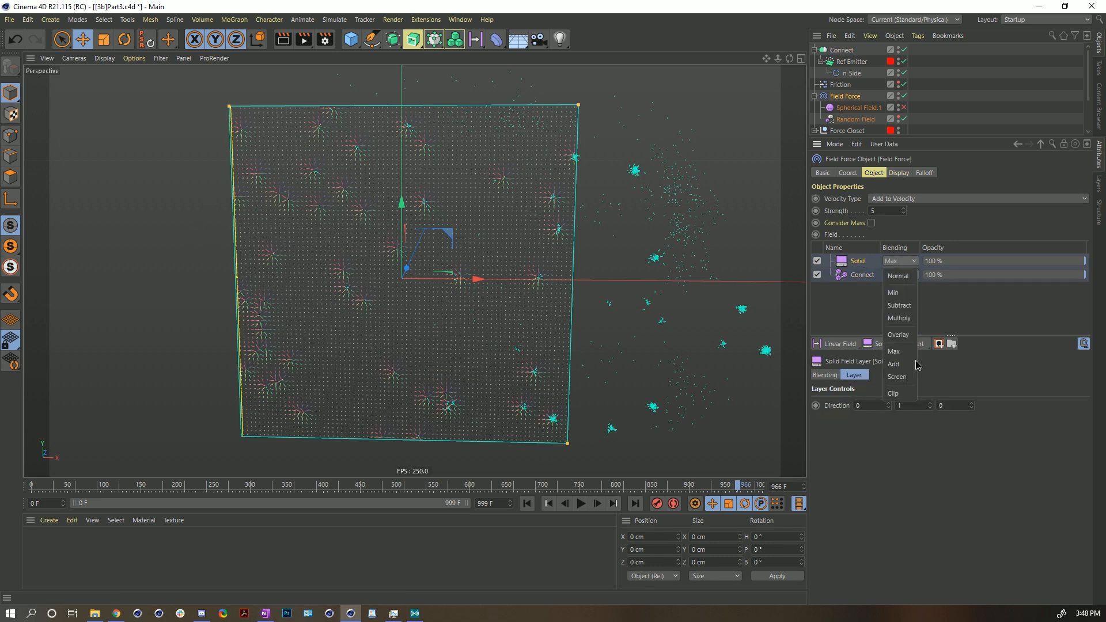
{"action": "left_click", "coordinate": [893, 364]}
{"action": "left_click", "coordinate": [913, 405]}
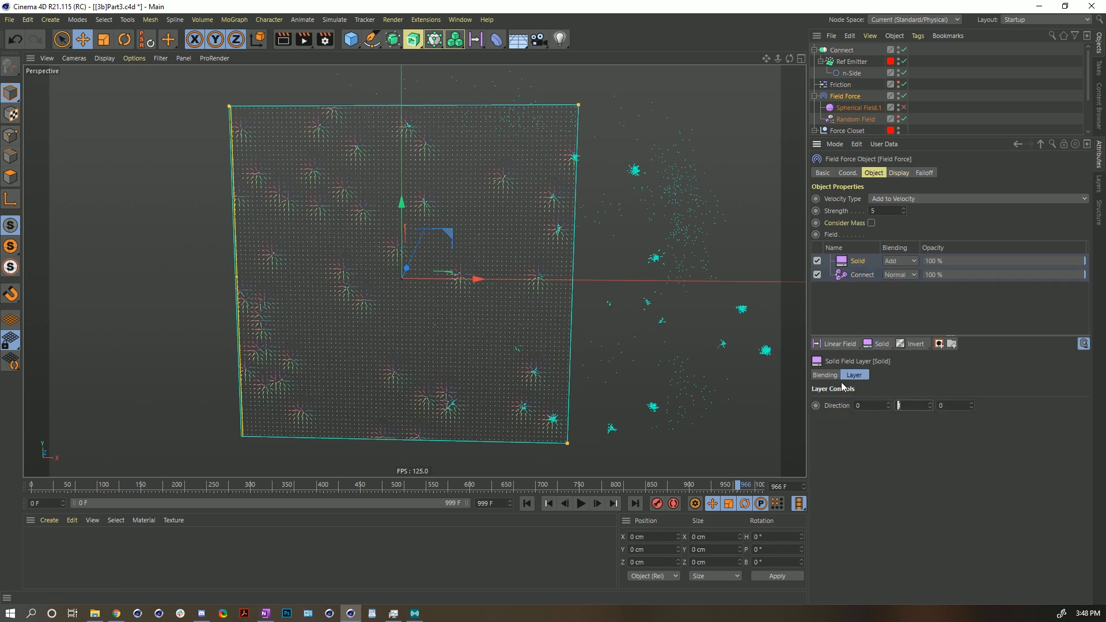
{"action": "type", "text": "-1"}
{"action": "key", "text": "Return"}
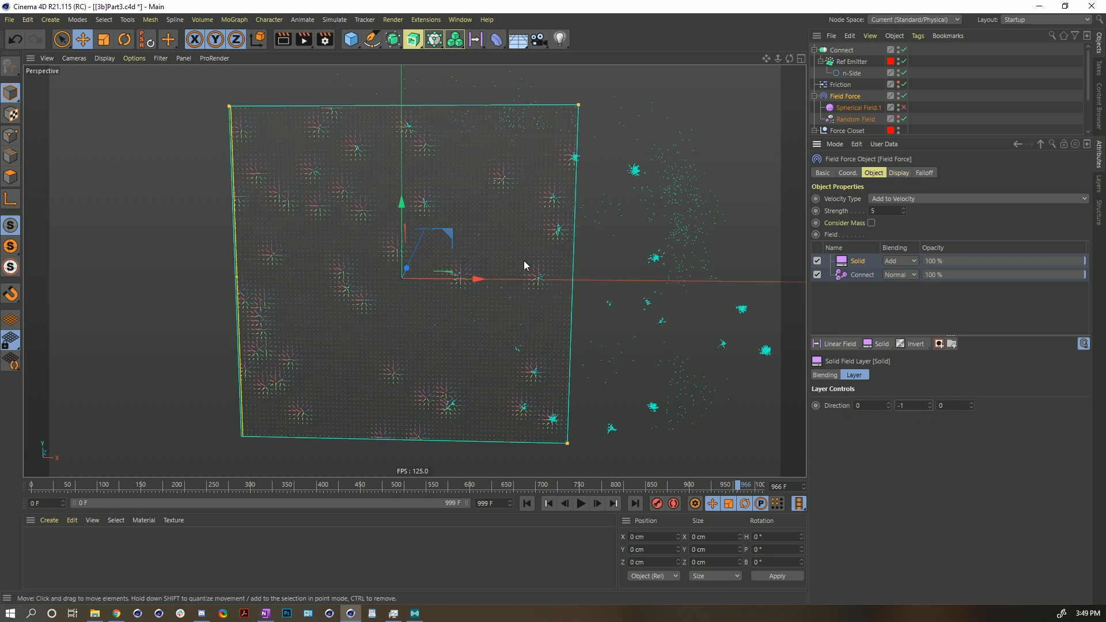
{"action": "left_click", "coordinate": [527, 504]}
{"action": "left_click", "coordinate": [580, 504]}
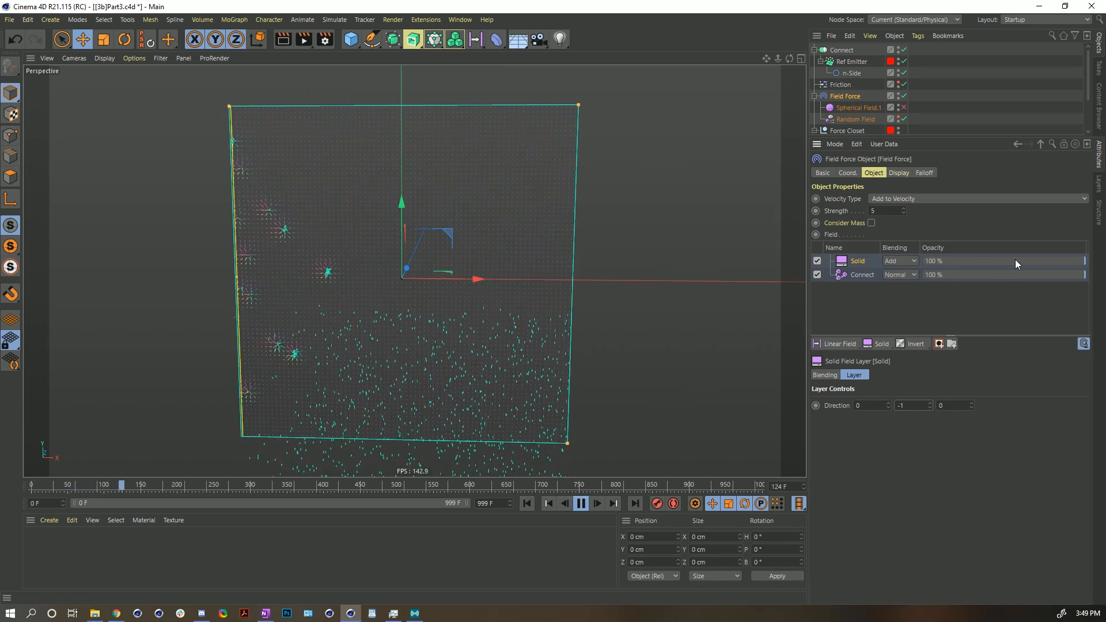
- Lower the Solid layer's opacity to about 9.4% and restart playback
{"action": "left_click_drag", "start_coordinate": [993, 257], "coordinate": [937, 261]}
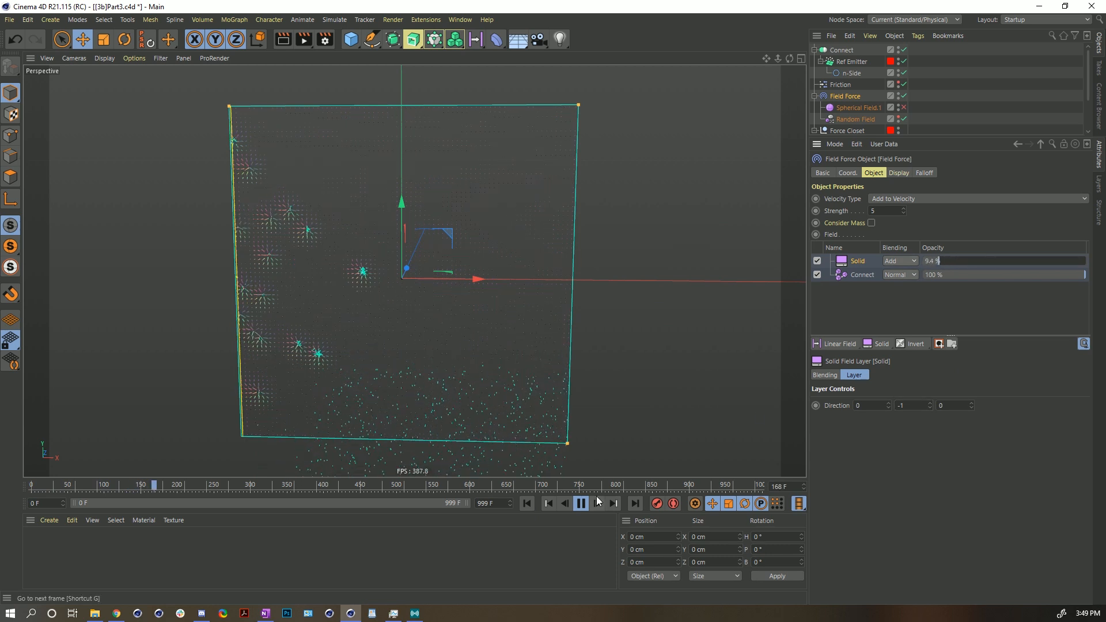
{"action": "left_click", "coordinate": [527, 503]}
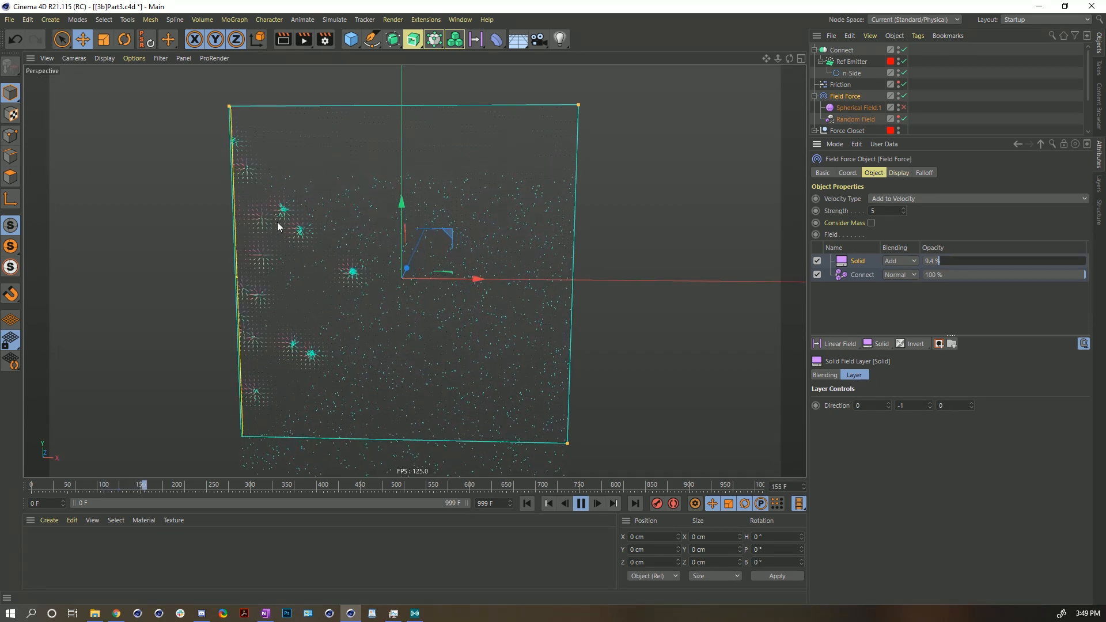
- Delete the Solid layer from the Field Force's field list
{"action": "left_click", "coordinate": [851, 262]}
{"action": "key", "text": "Delete"}
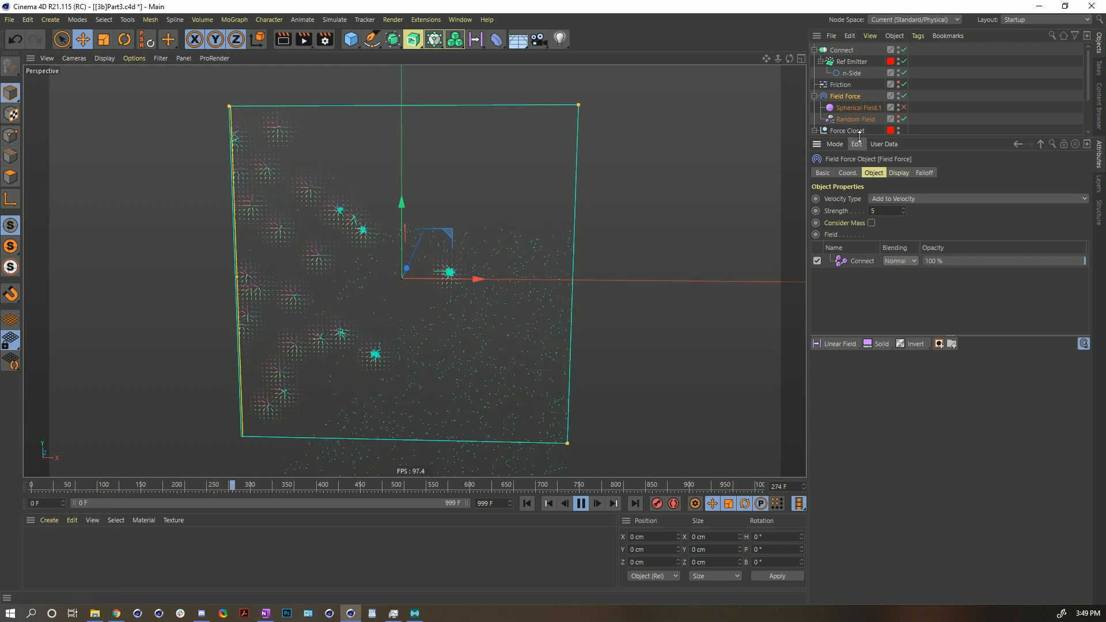
- Add the Random Field to the Field Force's field list with Add blending and replay the simulation
{"action": "left_click_drag", "start_coordinate": [854, 120], "coordinate": [866, 257]}
{"action": "left_click", "coordinate": [916, 265]}
{"action": "left_click", "coordinate": [916, 364]}
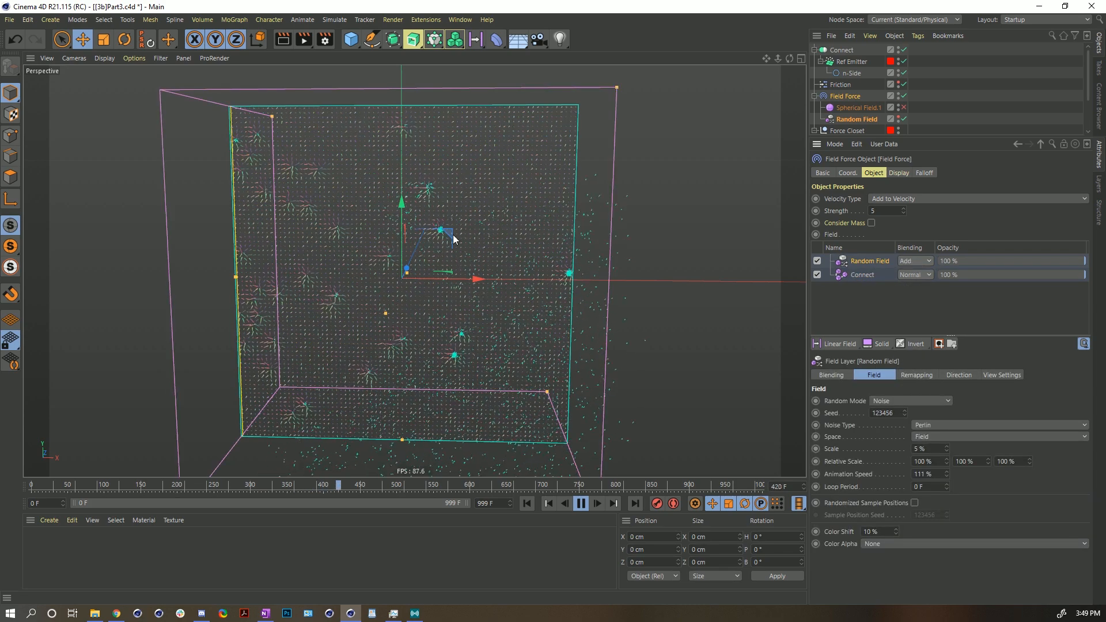
{"action": "left_click", "coordinate": [527, 504]}
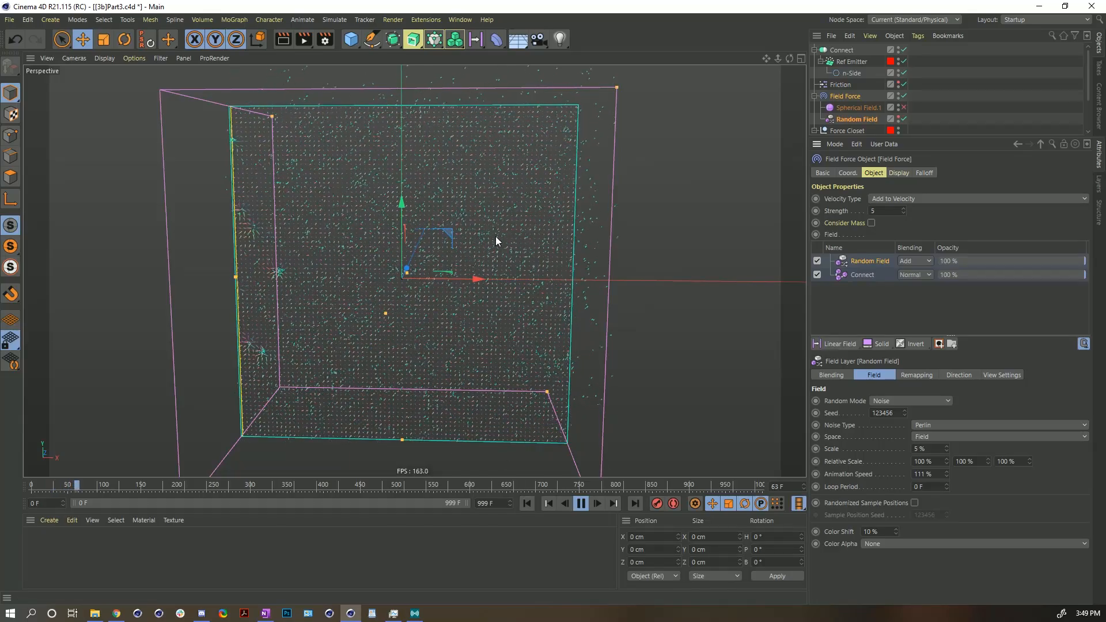
{"action": "mouse_move", "coordinate": [487, 293]}
{"action": "left_mouse_down", "text": "alt"}
{"action": "mouse_move", "coordinate": [425, 279]}
{"action": "mouse_move", "coordinate": [257, 276]}
{"action": "mouse_move", "coordinate": [490, 272]}
{"action": "left_mouse_up", "text": "alt"}
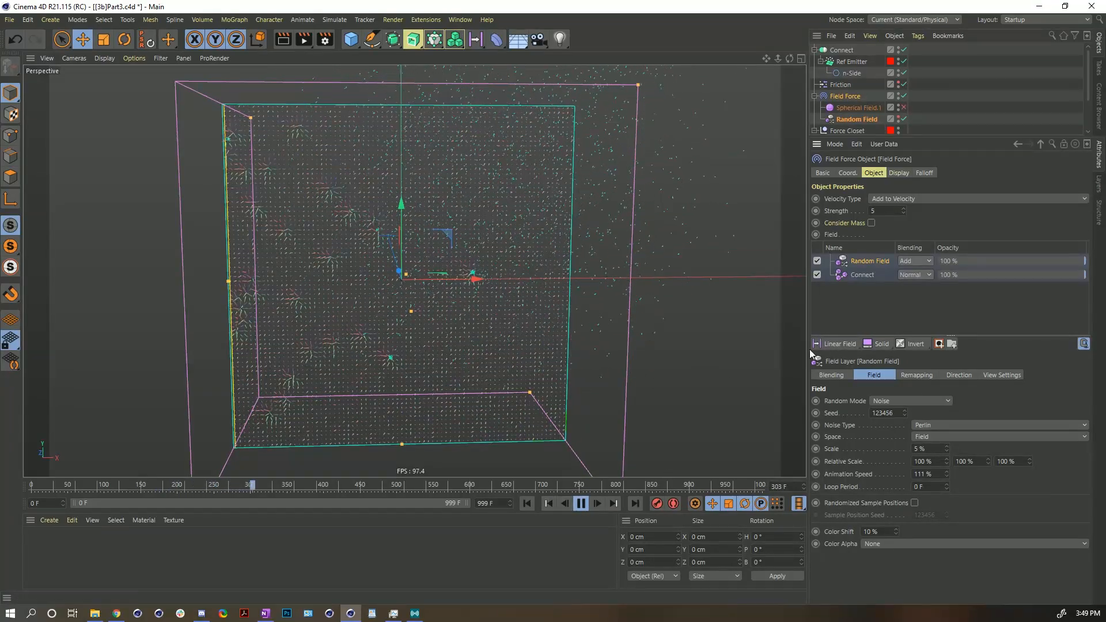
- Remove the Random Field layer from the field list and rewind the animation to the start
{"action": "key", "text": "Delete"}
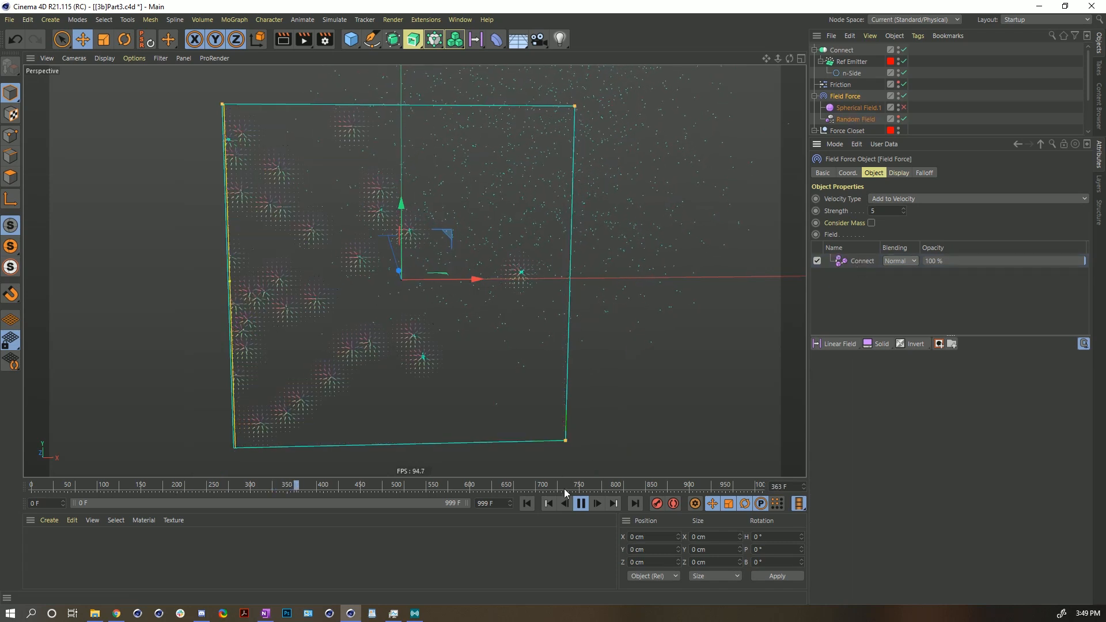
{"action": "left_click", "coordinate": [581, 503]}
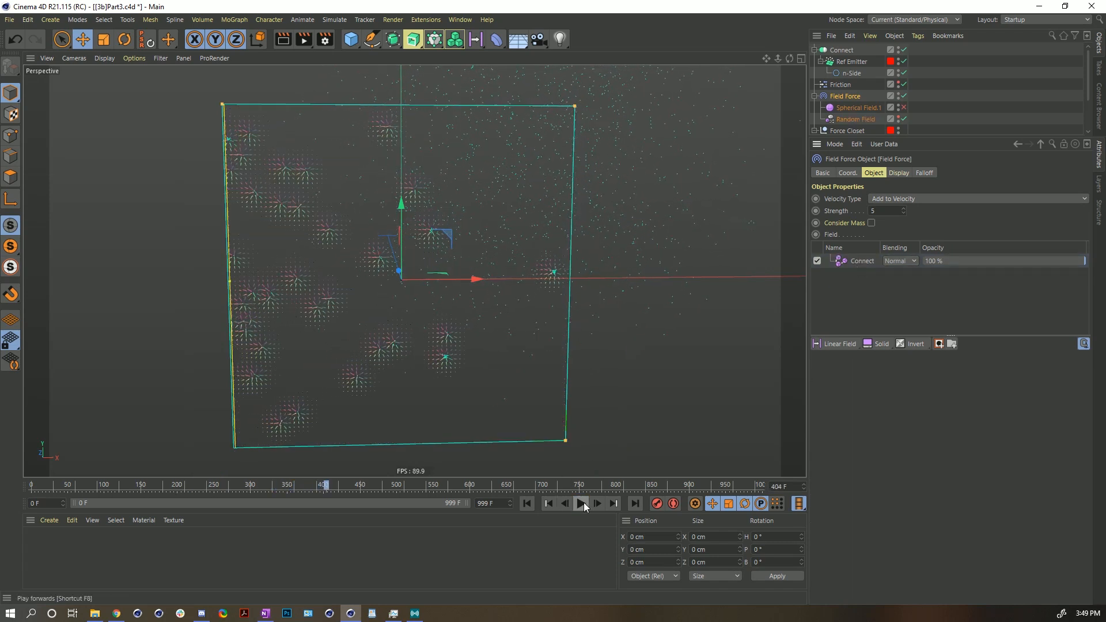
{"action": "left_click", "coordinate": [532, 503]}
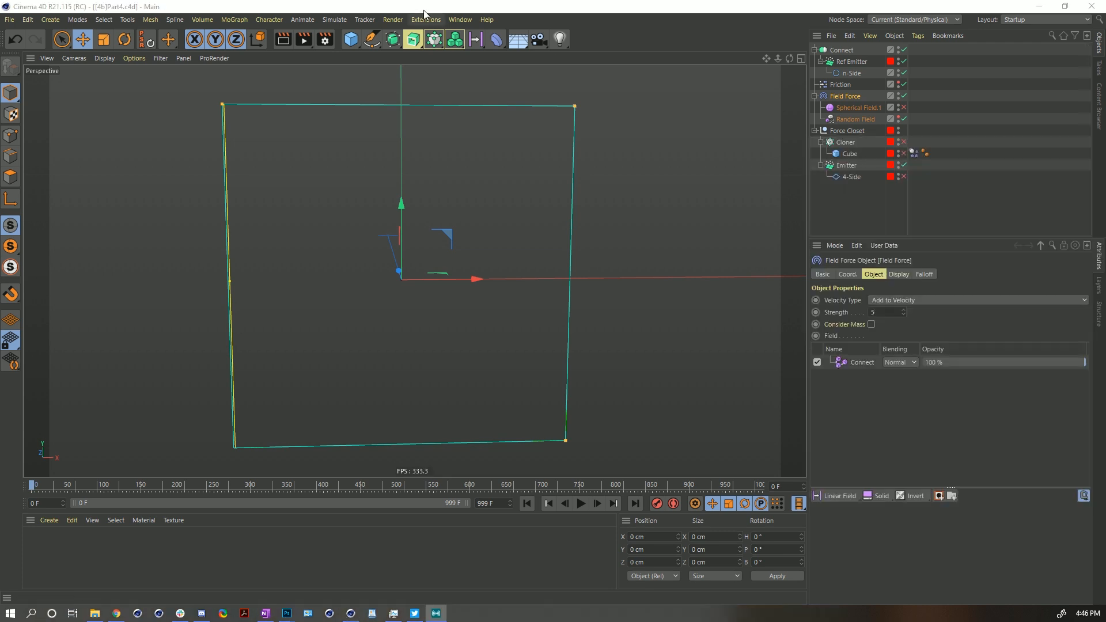
- Reopen the recent project 14a Dino.c4d, accepting to open it with the same name
{"action": "left_click", "coordinate": [9, 20]}
{"action": "mouse_move", "coordinate": [65, 255]}
{"action": "left_click", "coordinate": [199, 273]}
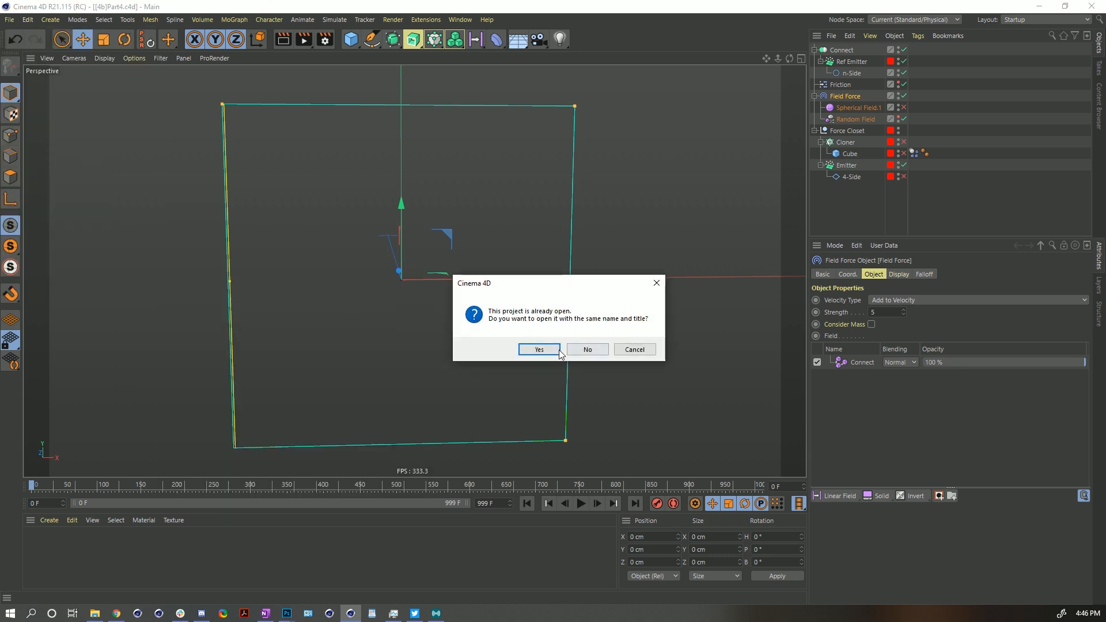
{"action": "left_click", "coordinate": [539, 349]}
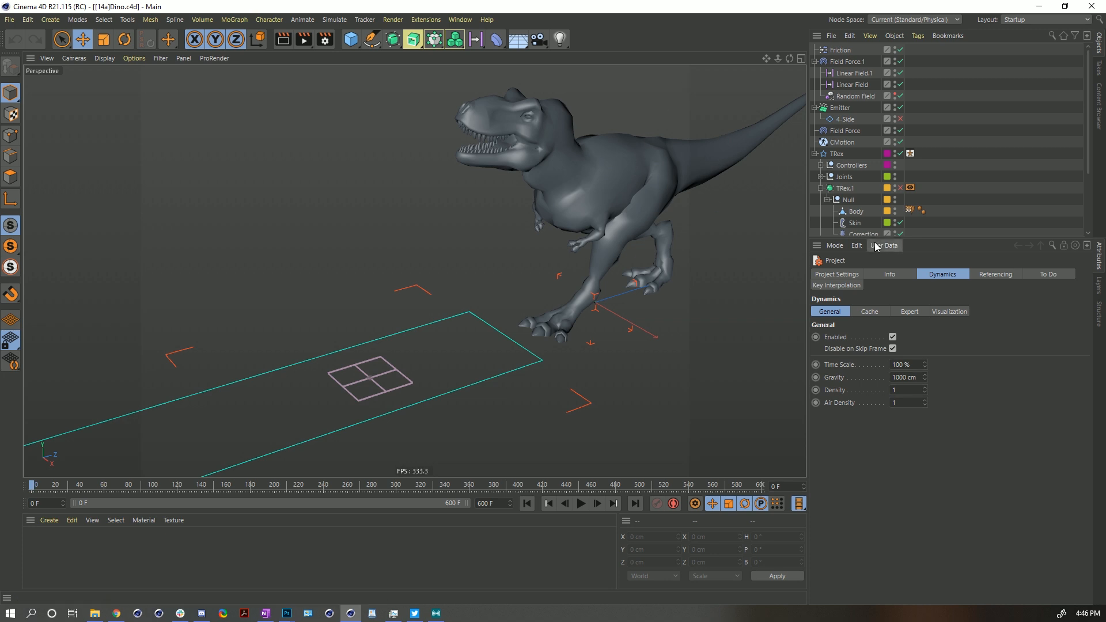
- Select Field Force.1 and play the particle simulation on the ground plane
{"action": "left_click_drag", "start_coordinate": [884, 237], "coordinate": [885, 330]}
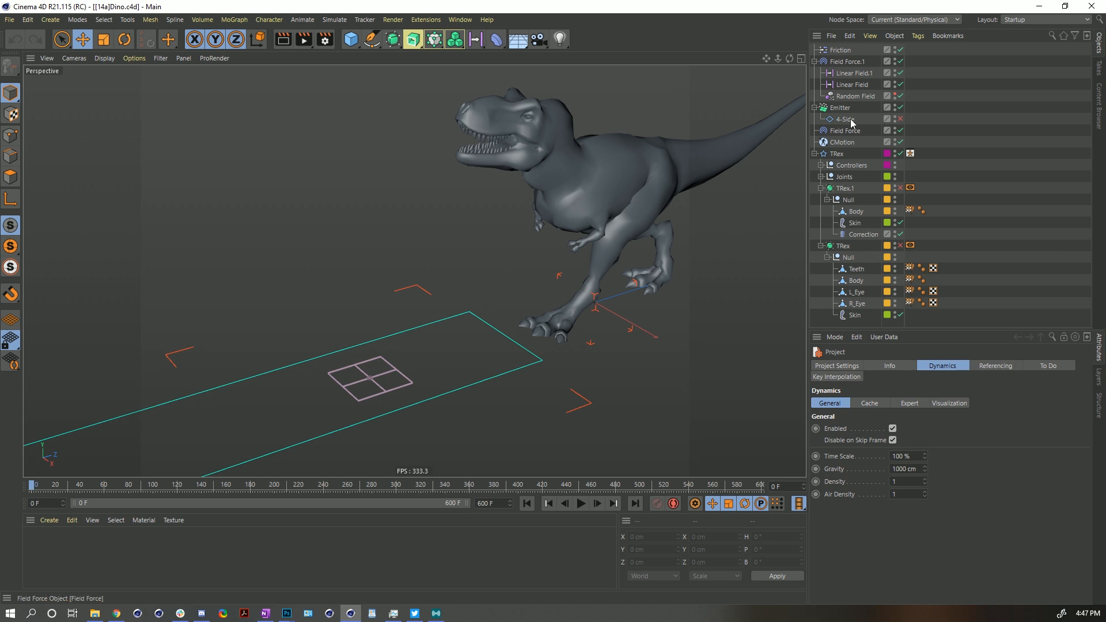
{"action": "left_click", "coordinate": [846, 62]}
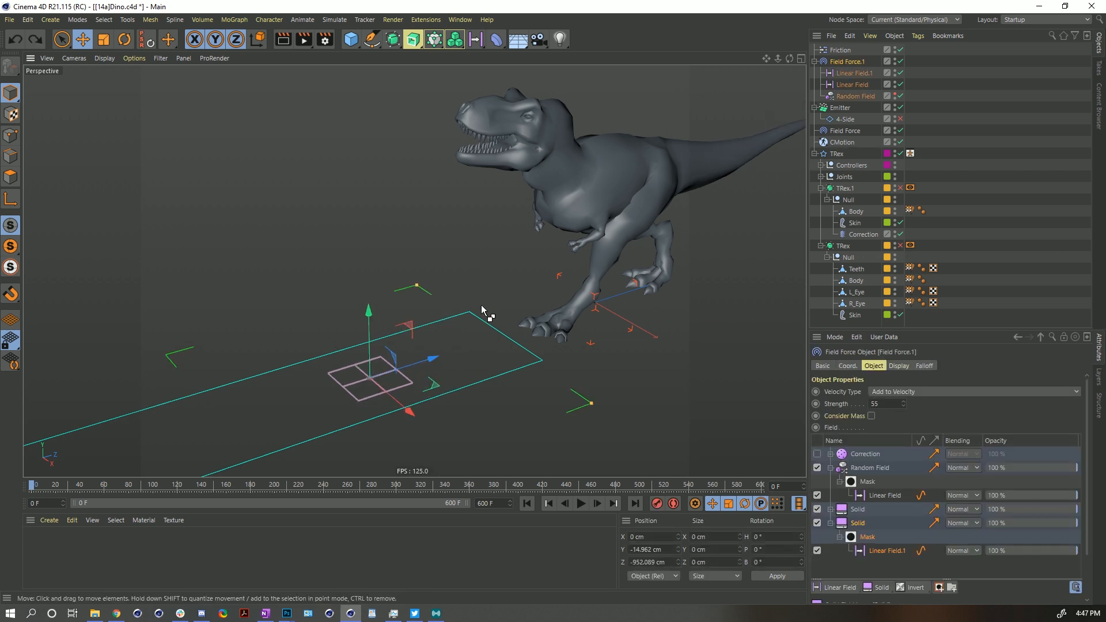
{"action": "left_click_drag", "start_coordinate": [453, 351], "coordinate": [467, 323], "text": "alt"}
{"action": "middle_click_drag", "start_coordinate": [467, 323], "coordinate": [448, 209], "text": "alt"}
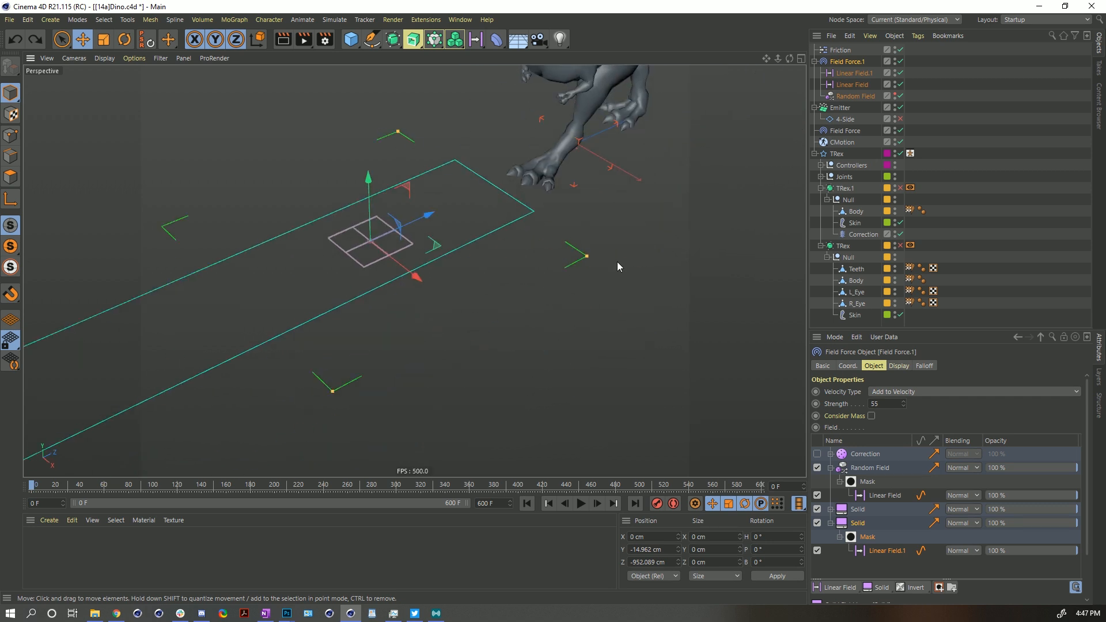
{"action": "left_click_drag", "start_coordinate": [465, 218], "coordinate": [447, 183], "text": "alt"}
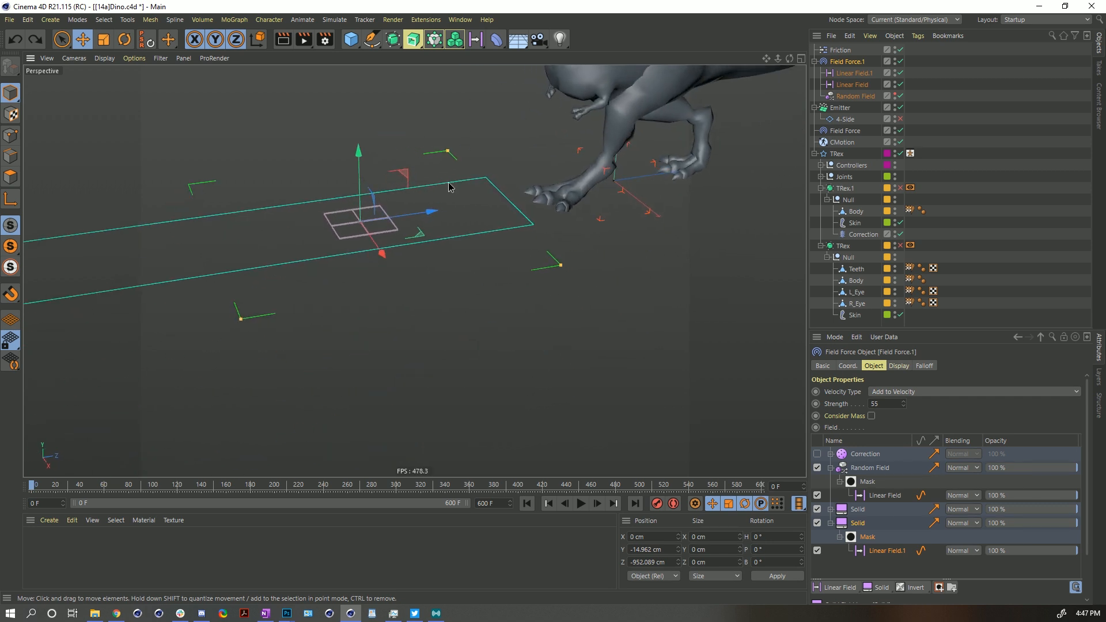
{"action": "middle_click_drag", "start_coordinate": [447, 182], "coordinate": [499, 223], "text": "alt"}
{"action": "left_click_drag", "start_coordinate": [573, 424], "coordinate": [510, 382], "text": "alt"}
{"action": "left_click", "coordinate": [581, 505]}
{"action": "left_click", "coordinate": [583, 508]}
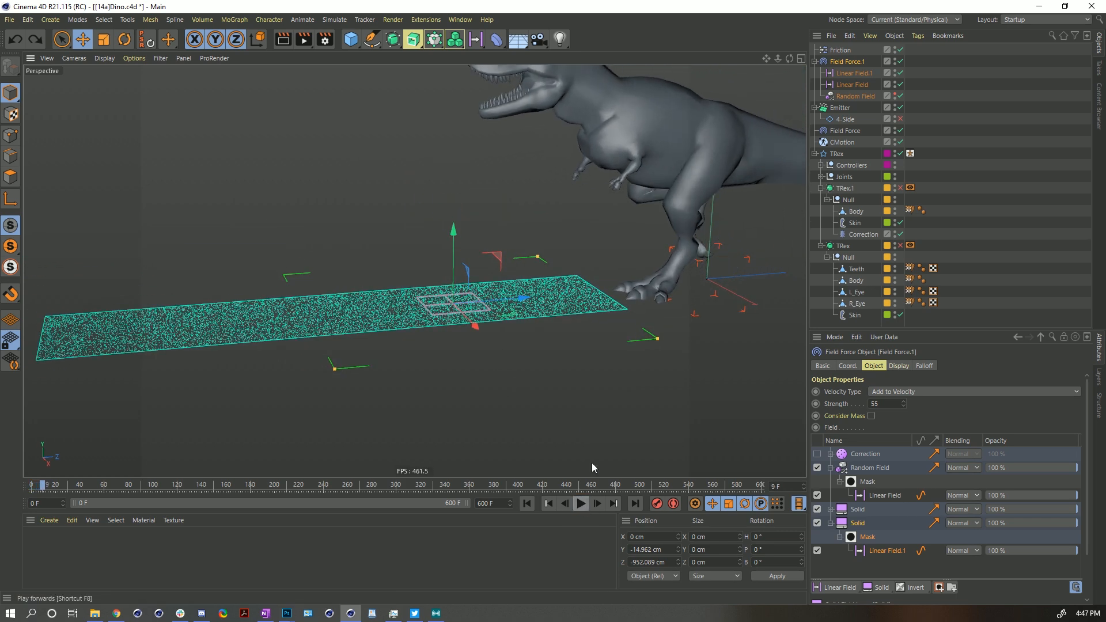
- Select the dinosaur's Body object
{"action": "left_click_drag", "start_coordinate": [606, 173], "coordinate": [636, 184], "text": "alt"}
{"action": "middle_click_drag", "start_coordinate": [646, 187], "coordinate": [550, 279], "text": "alt"}
{"action": "left_click_drag", "start_coordinate": [551, 279], "coordinate": [548, 249], "text": "alt"}
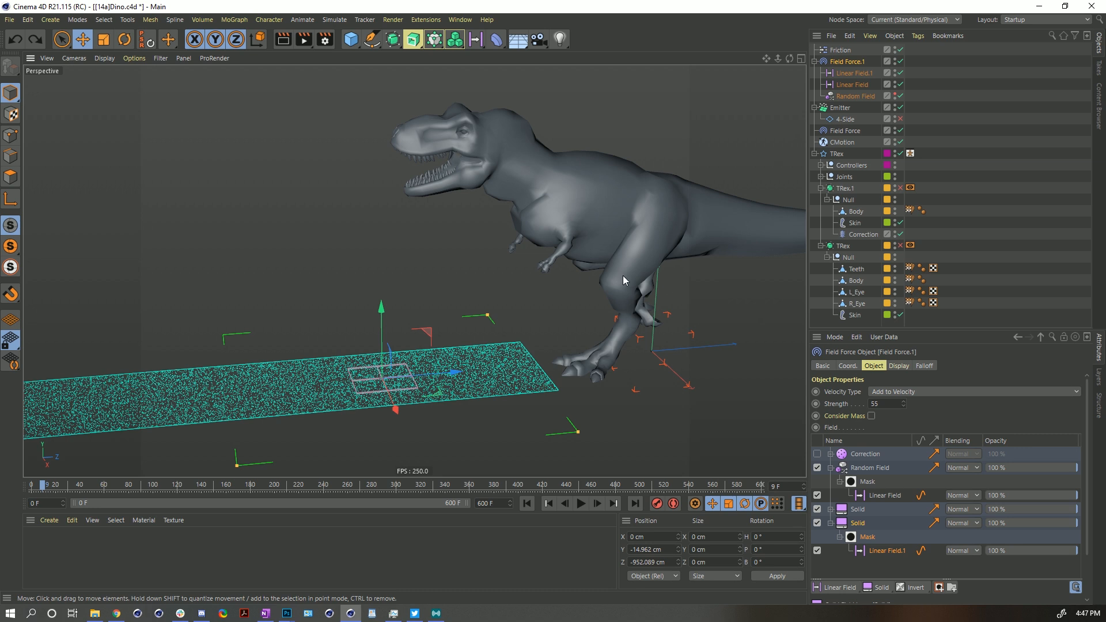
{"action": "left_click", "coordinate": [856, 281]}
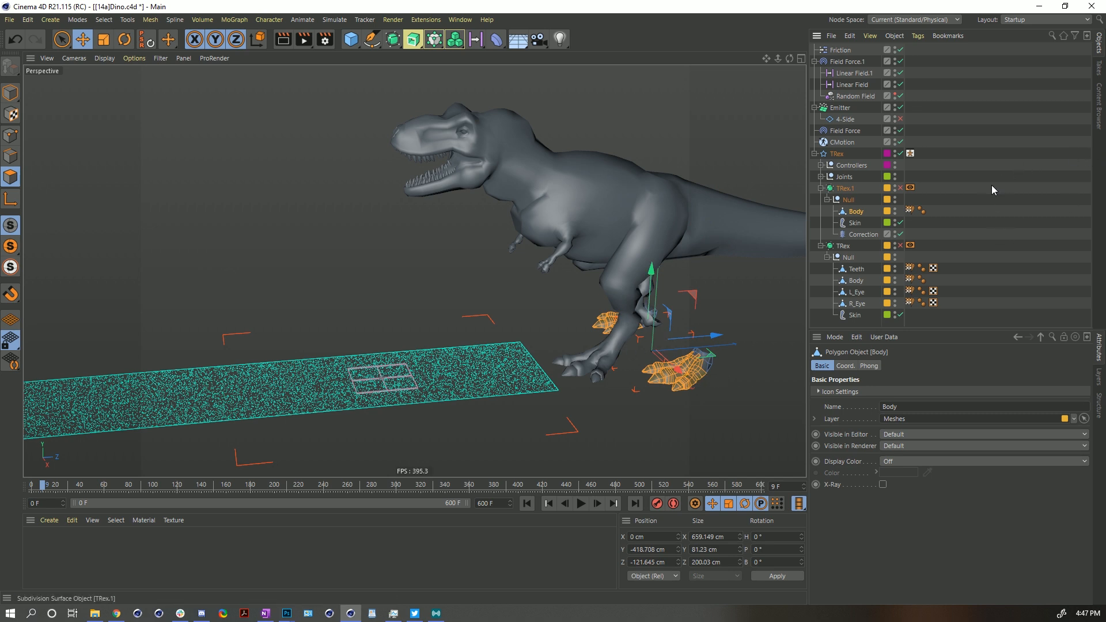
- Inspect the settings and field lists of Field Force and Field Force.1
{"action": "left_click", "coordinate": [934, 223]}
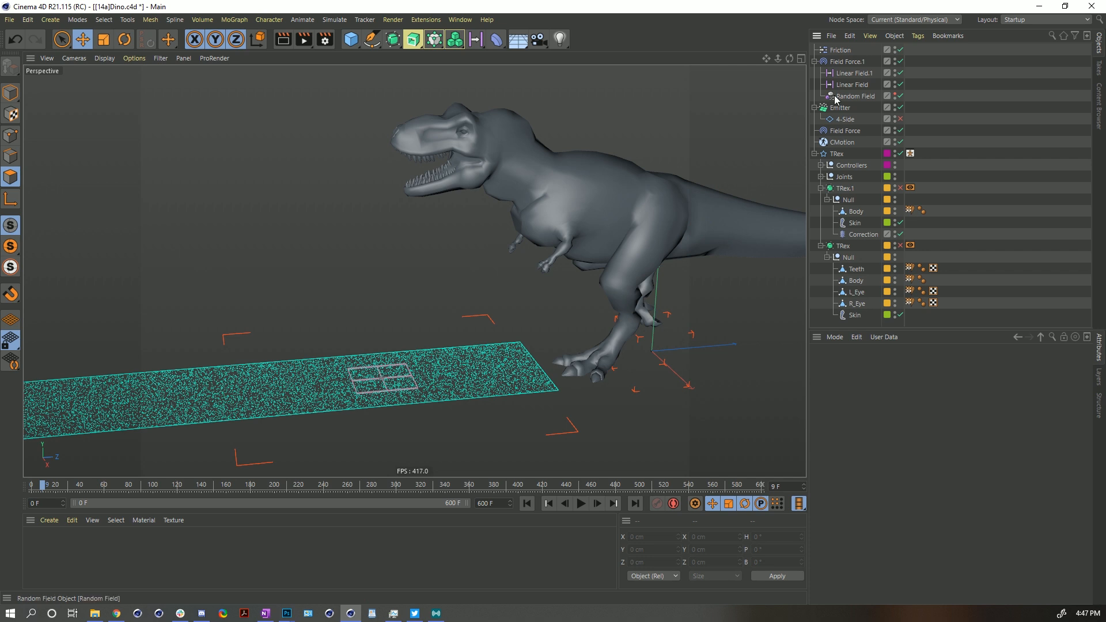
{"action": "left_click", "coordinate": [845, 132]}
{"action": "left_click", "coordinate": [844, 66]}
{"action": "left_click", "coordinate": [841, 131]}
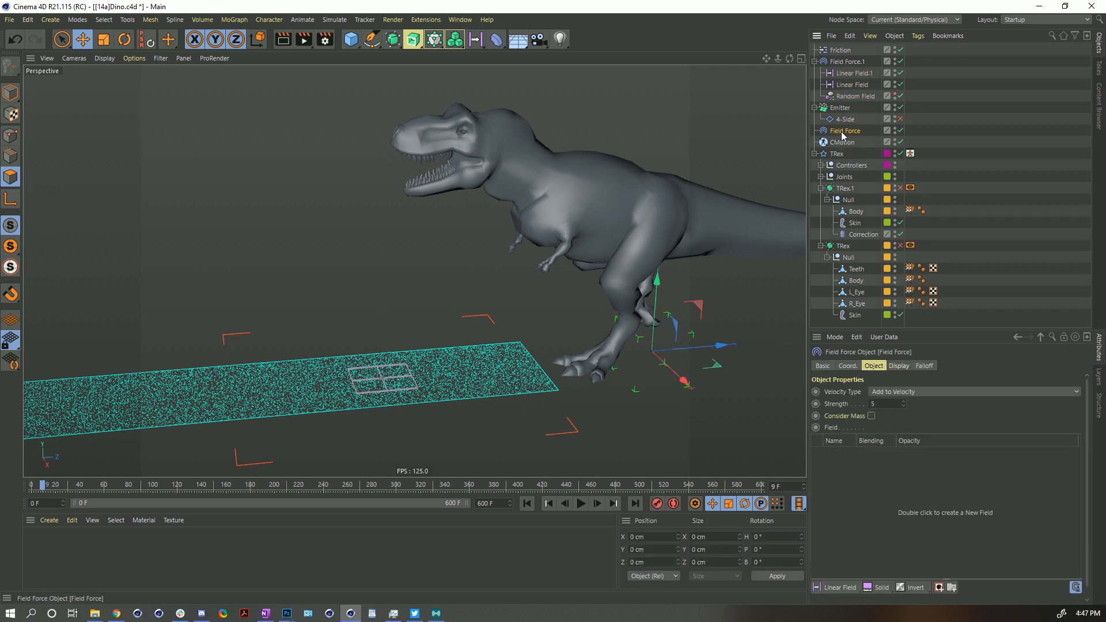
{"action": "left_click", "coordinate": [836, 64]}
{"action": "left_click_drag", "start_coordinate": [913, 329], "coordinate": [917, 236]}
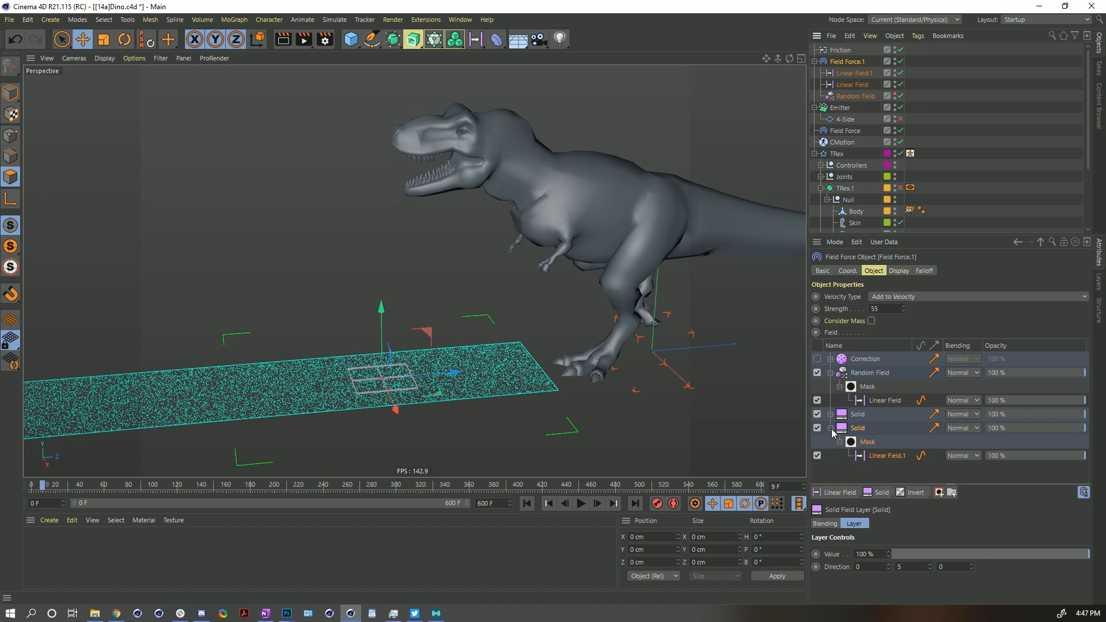
- Collapse the second Solid layer's mask in Field Force.1's field list and select its Linear Field.1 layer
{"action": "left_click", "coordinate": [831, 428]}
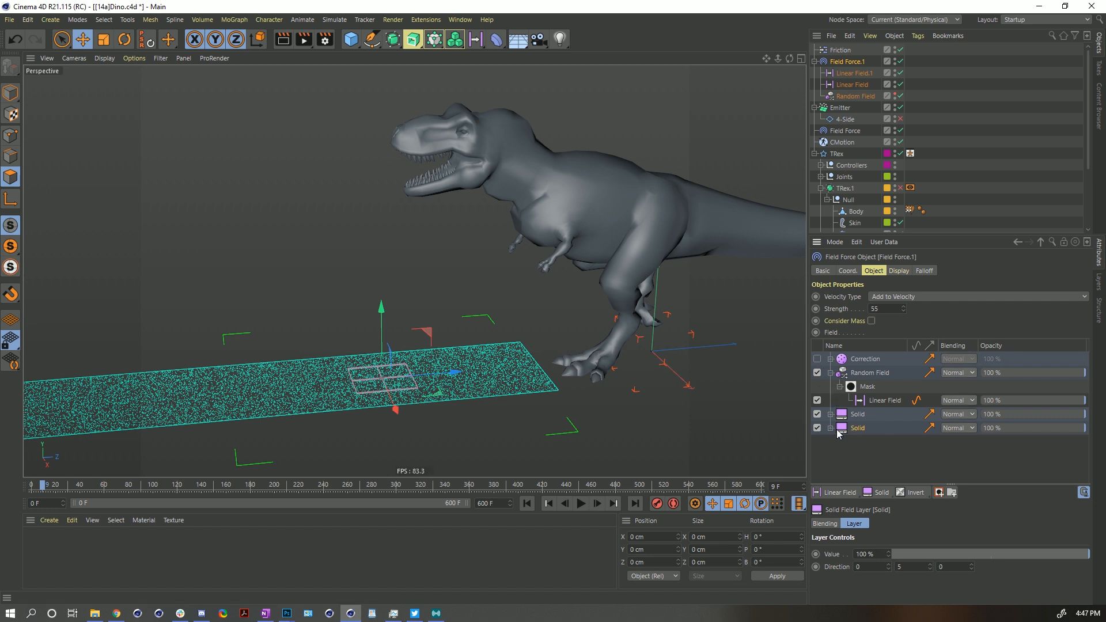
{"action": "left_click", "coordinate": [830, 429]}
{"action": "left_click_drag", "start_coordinate": [378, 324], "coordinate": [370, 306]}
{"action": "key", "text": "ctrl+z"}
{"action": "left_click", "coordinate": [894, 456]}
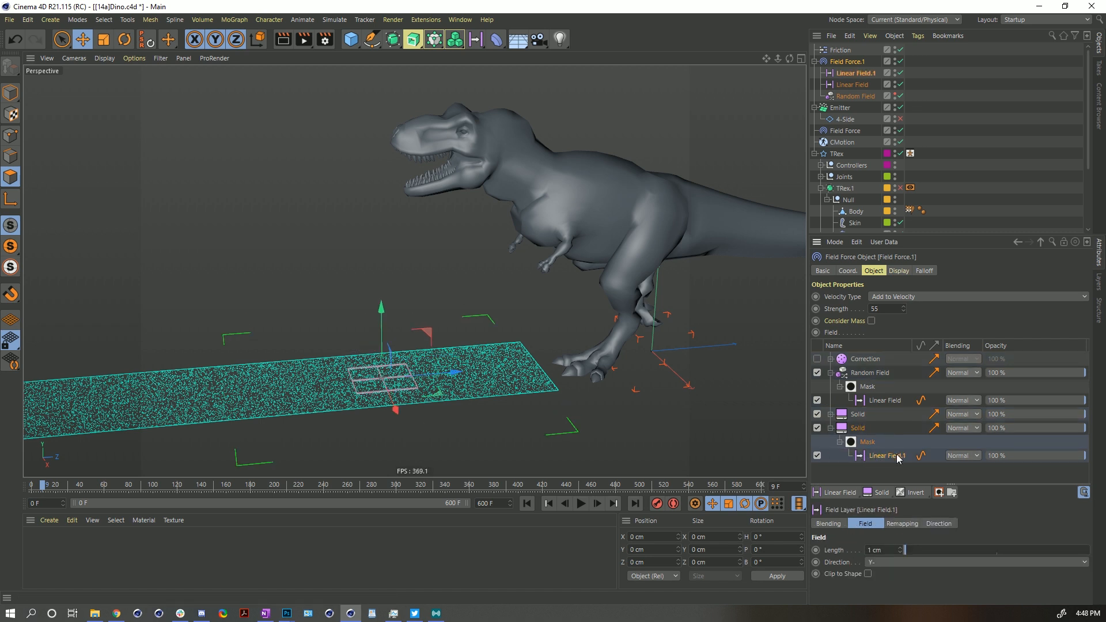
- Try adding a new Linear Field with 4% scale and 1 cm length, moving it along X, then delete it
{"action": "left_click", "coordinate": [475, 39]}
{"action": "left_click_drag", "start_coordinate": [655, 288], "coordinate": [466, 172]}
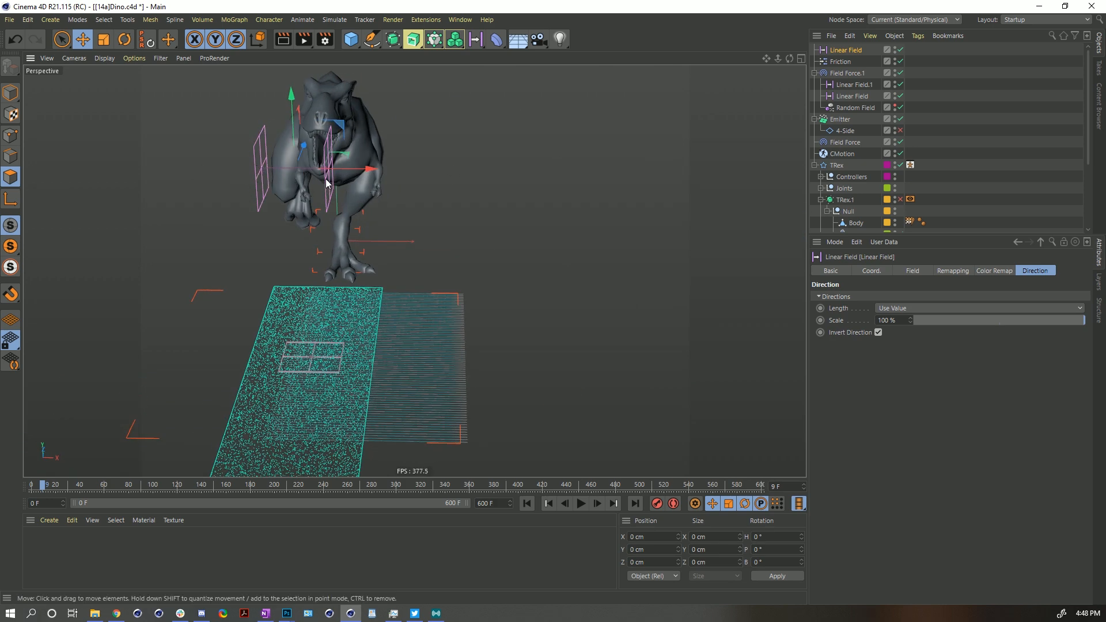
{"action": "left_click", "coordinate": [920, 321]}
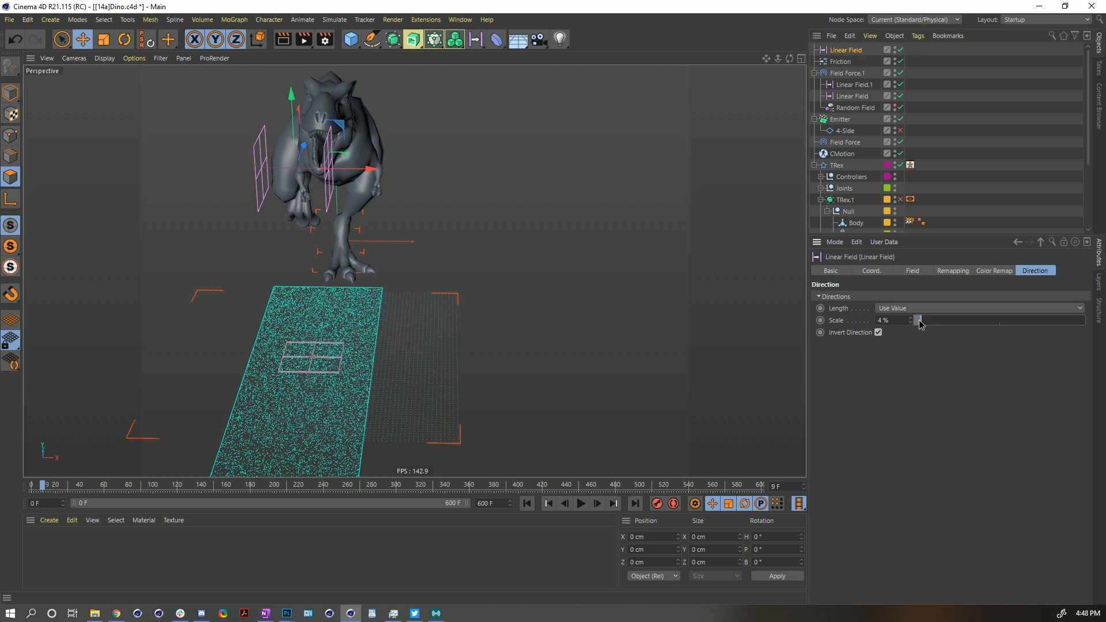
{"action": "left_click", "coordinate": [913, 272]}
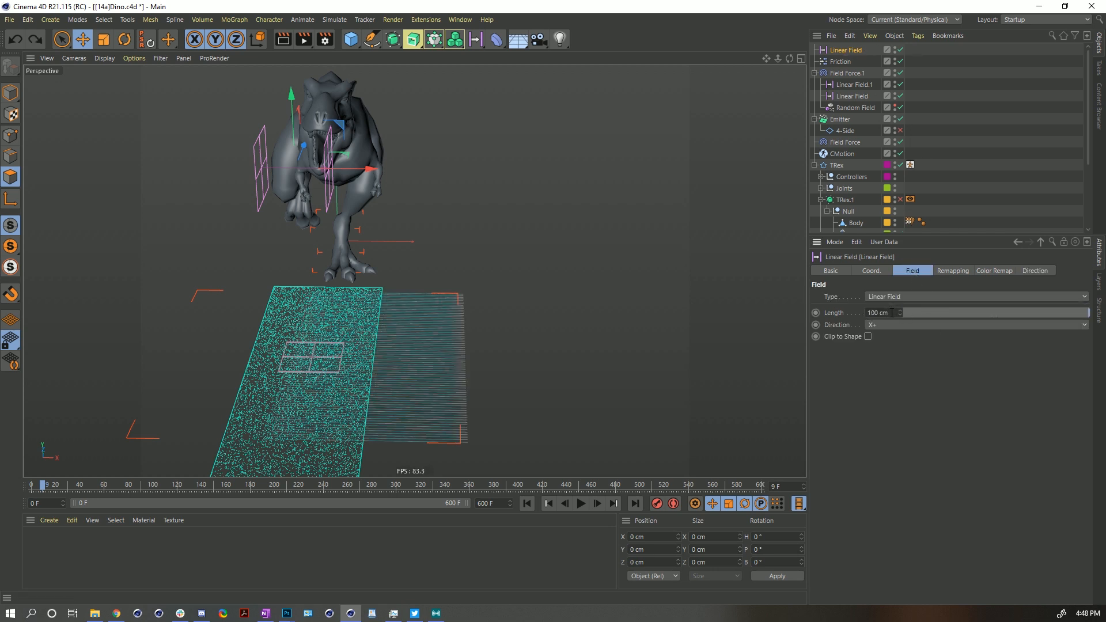
{"action": "left_click", "coordinate": [906, 315]}
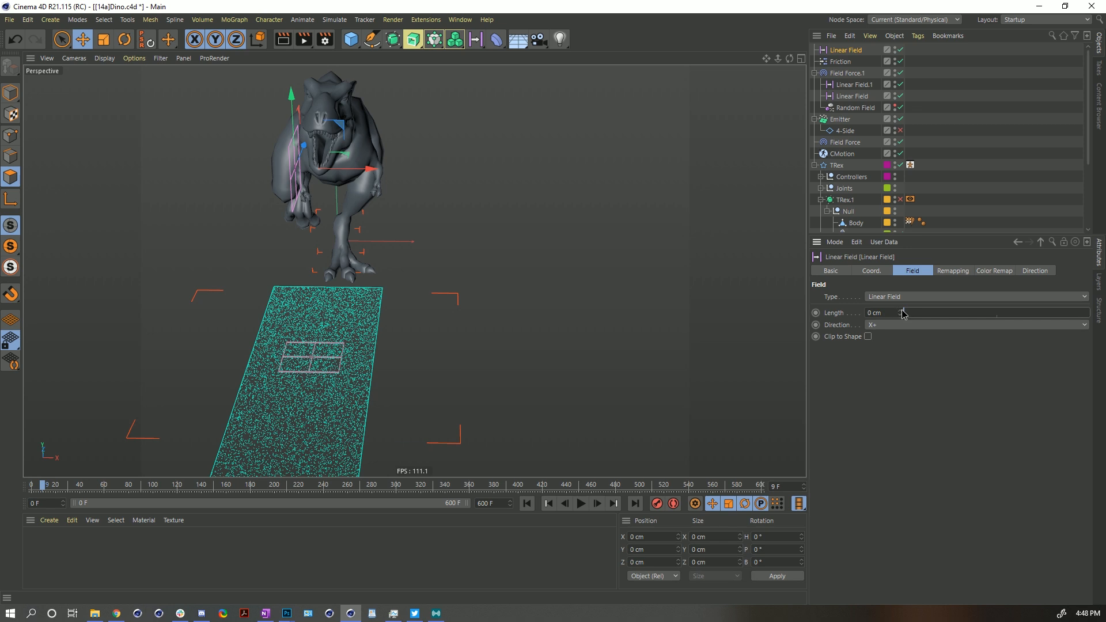
{"action": "left_click", "coordinate": [903, 312]}
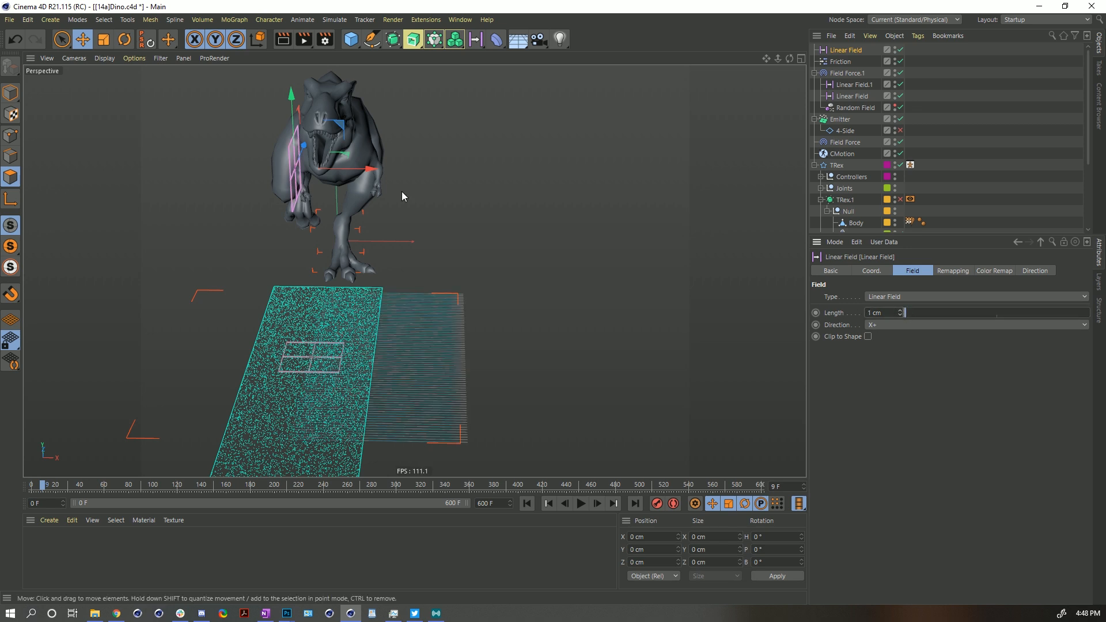
{"action": "left_click_drag", "start_coordinate": [360, 169], "coordinate": [455, 201]}
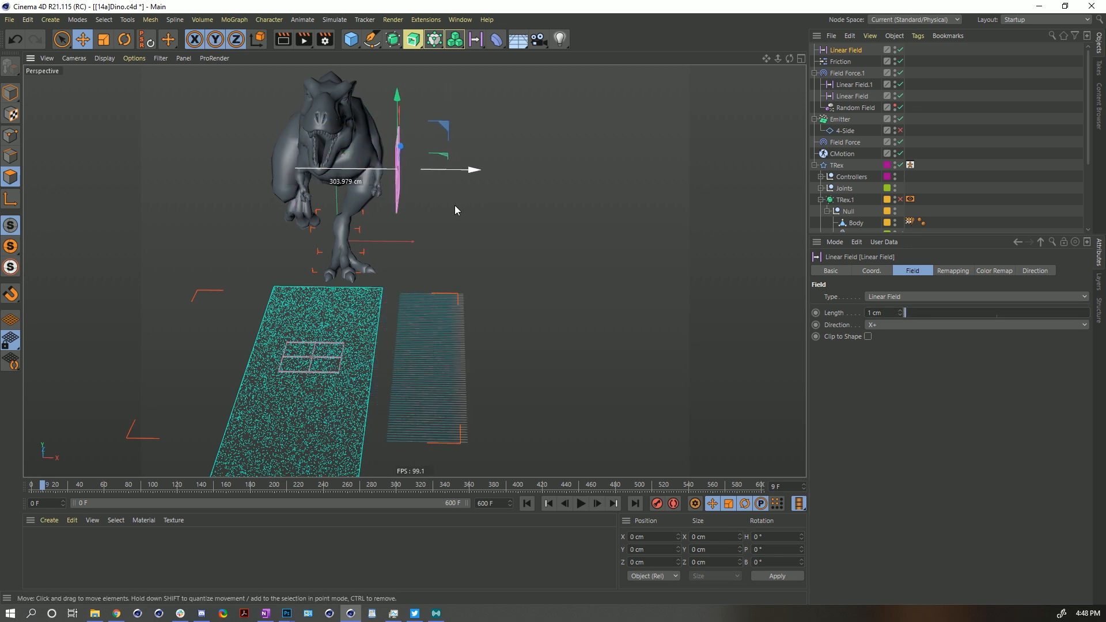
{"action": "left_click_drag", "start_coordinate": [235, 328], "coordinate": [412, 304], "text": "alt"}
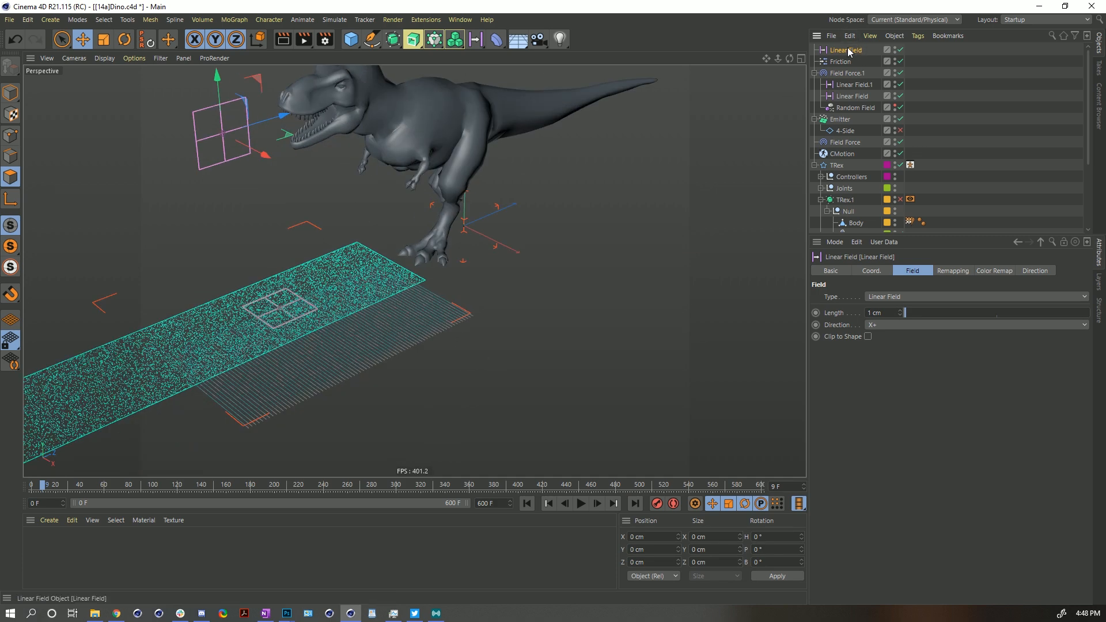
{"action": "key", "text": "Delete"}
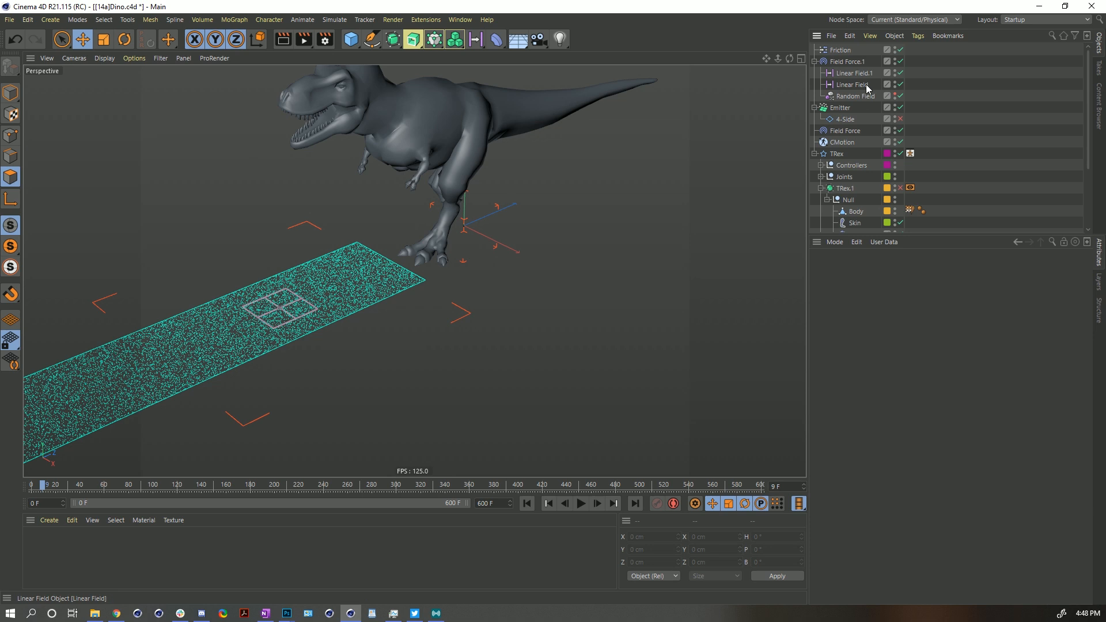
- Inspect the Correction layer under the first Solid layer's mask in Field Force.1's field list
{"action": "left_click", "coordinate": [847, 61]}
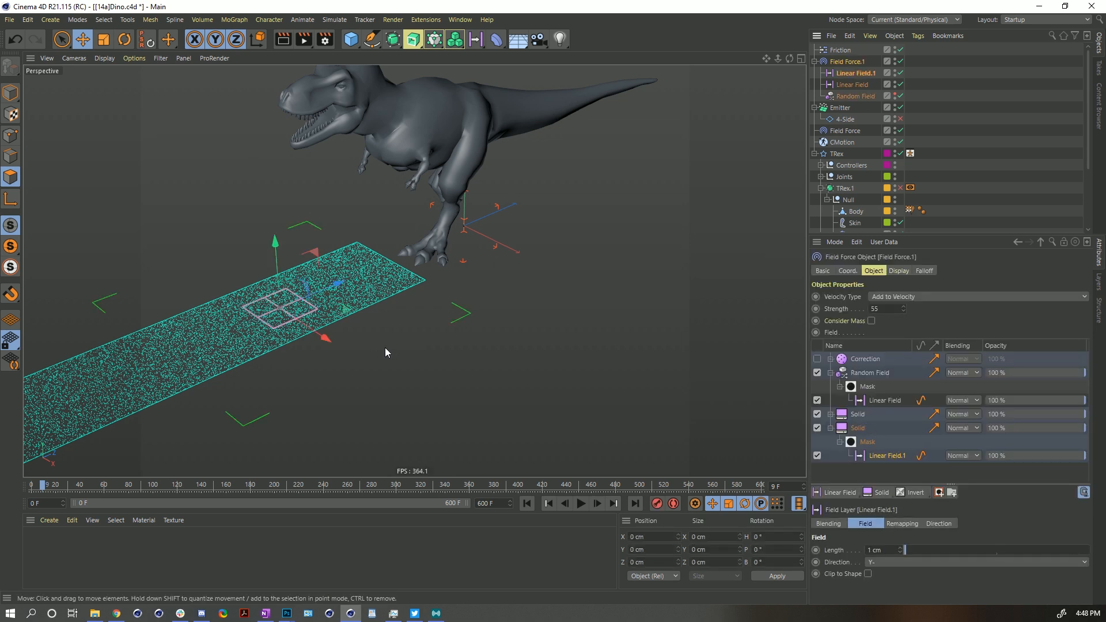
{"action": "left_click_drag", "start_coordinate": [365, 318], "coordinate": [315, 313], "text": "alt"}
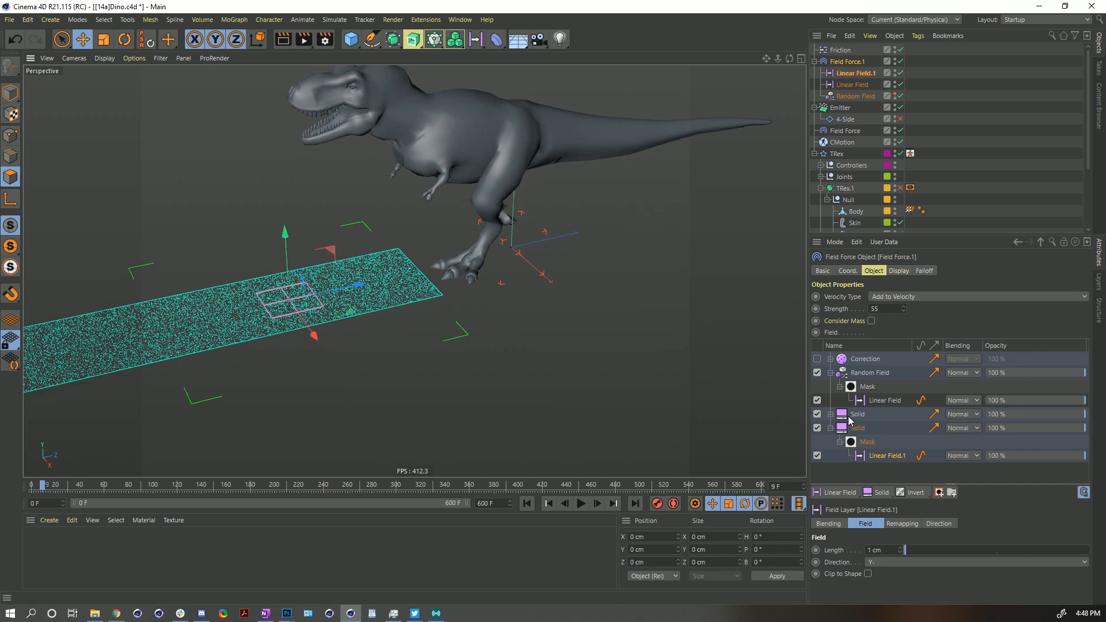
{"action": "left_click", "coordinate": [848, 415]}
{"action": "left_click", "coordinate": [830, 428]}
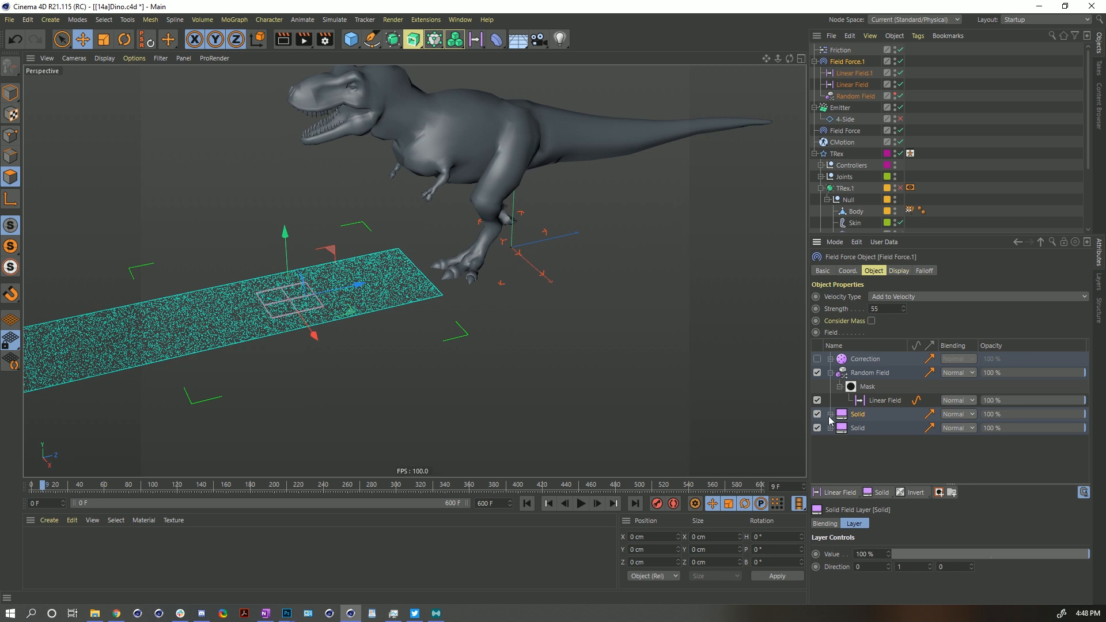
{"action": "left_click", "coordinate": [830, 414]}
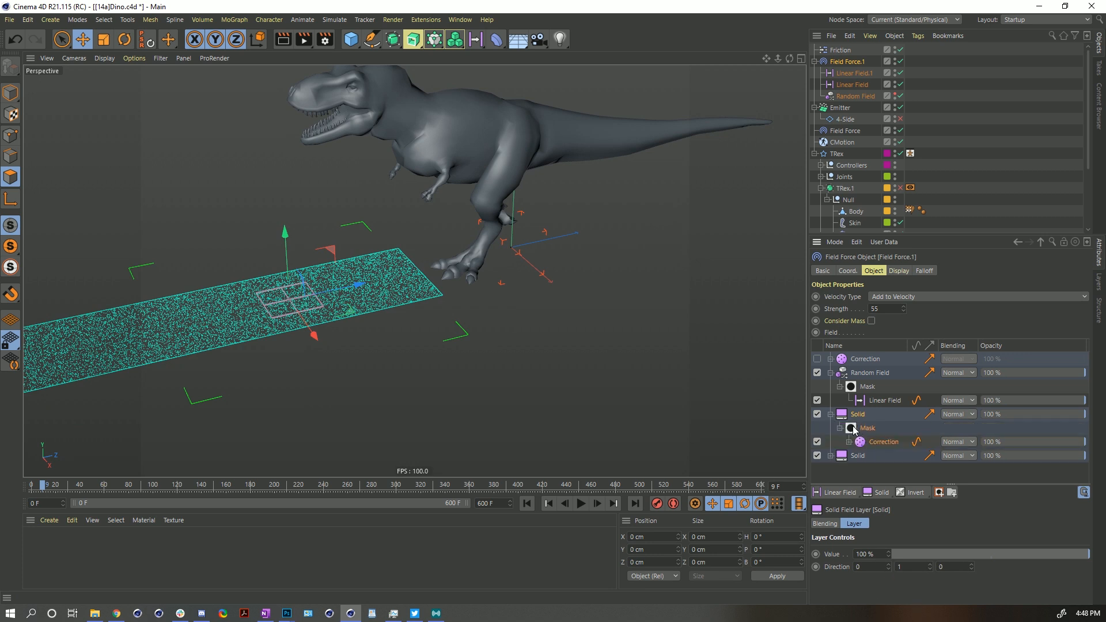
{"action": "left_click", "coordinate": [875, 443]}
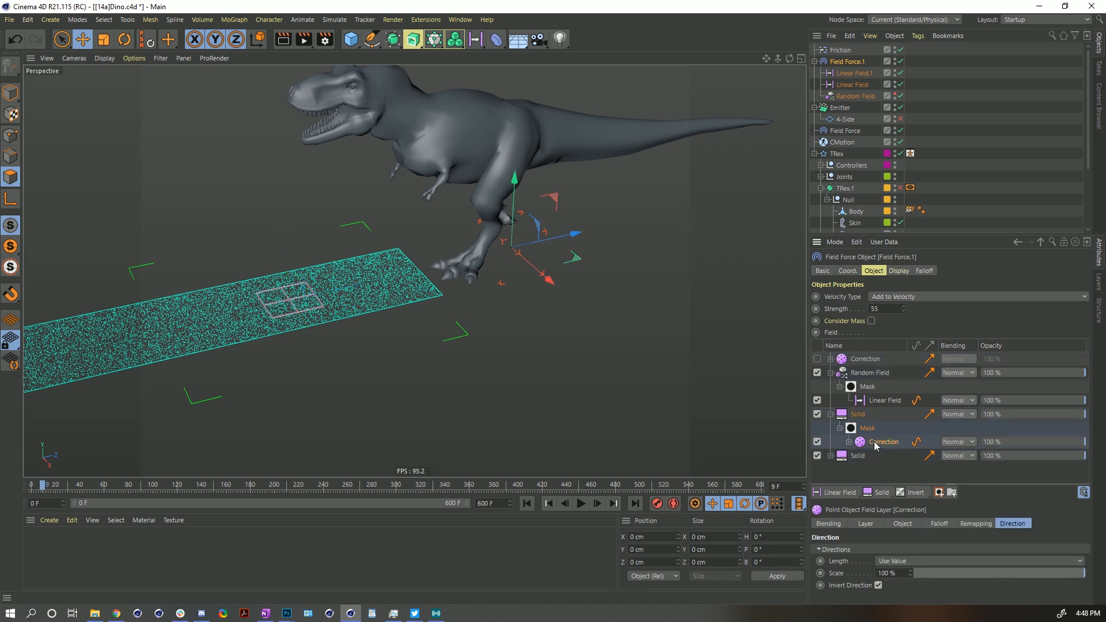
{"action": "left_click", "coordinate": [872, 525]}
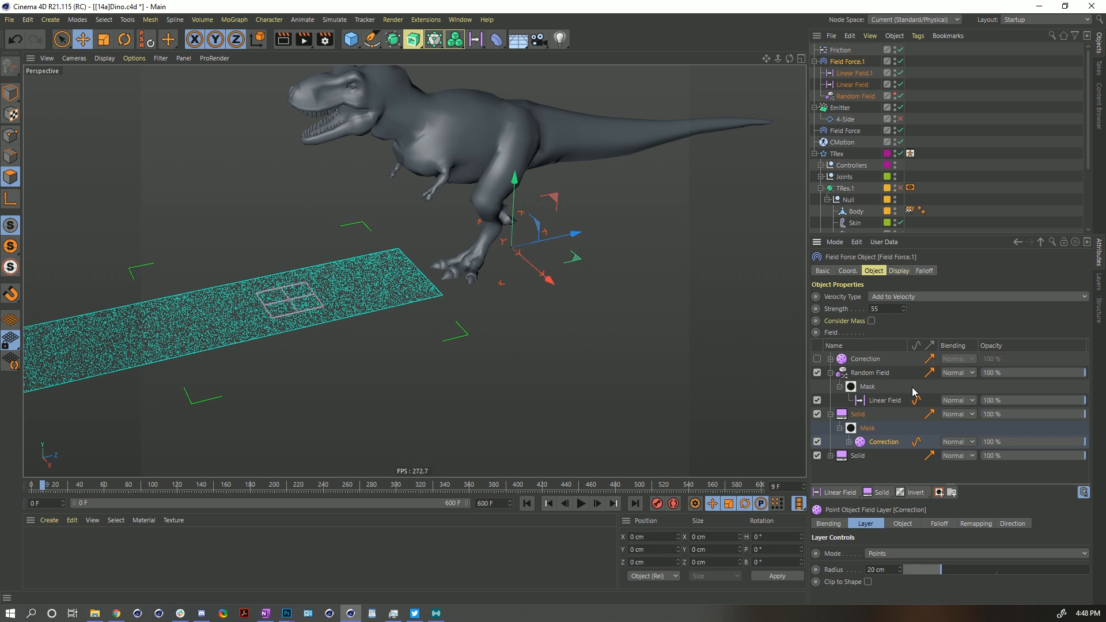
- Rewind and play the particle simulation, orbiting around the ground plane to watch the particles
{"action": "left_click", "coordinate": [525, 505]}
{"action": "middle_click_drag", "start_coordinate": [401, 317], "coordinate": [489, 306], "text": "alt"}
{"action": "left_click_drag", "start_coordinate": [489, 305], "coordinate": [469, 301], "text": "alt"}
{"action": "middle_click_drag", "start_coordinate": [468, 301], "coordinate": [490, 362], "text": "alt"}
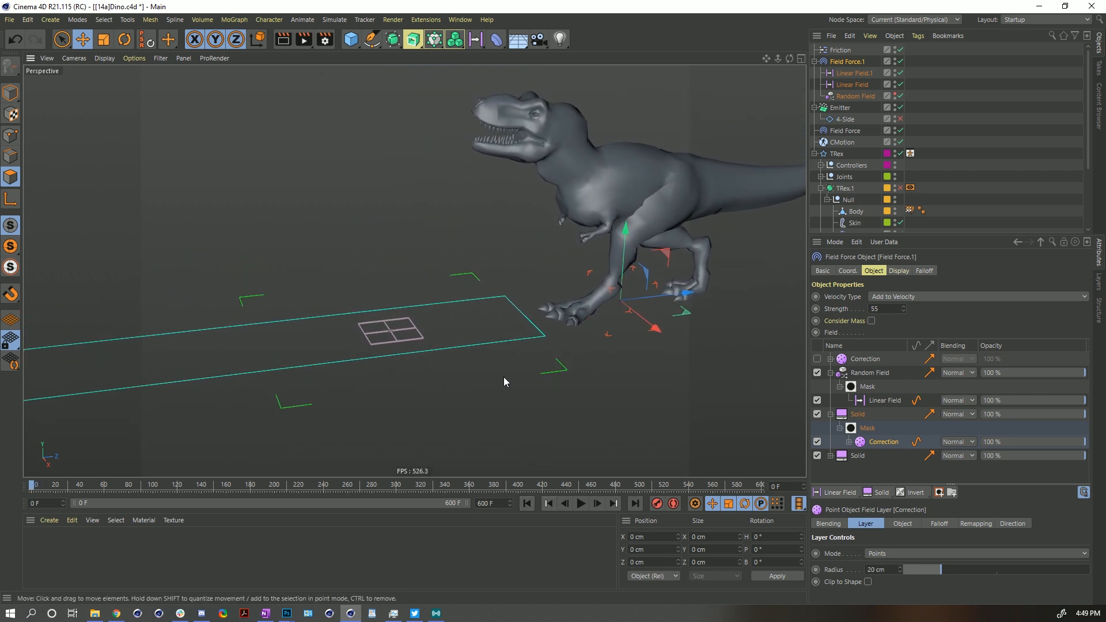
{"action": "right_click_drag", "start_coordinate": [489, 362], "coordinate": [507, 375], "text": "alt"}
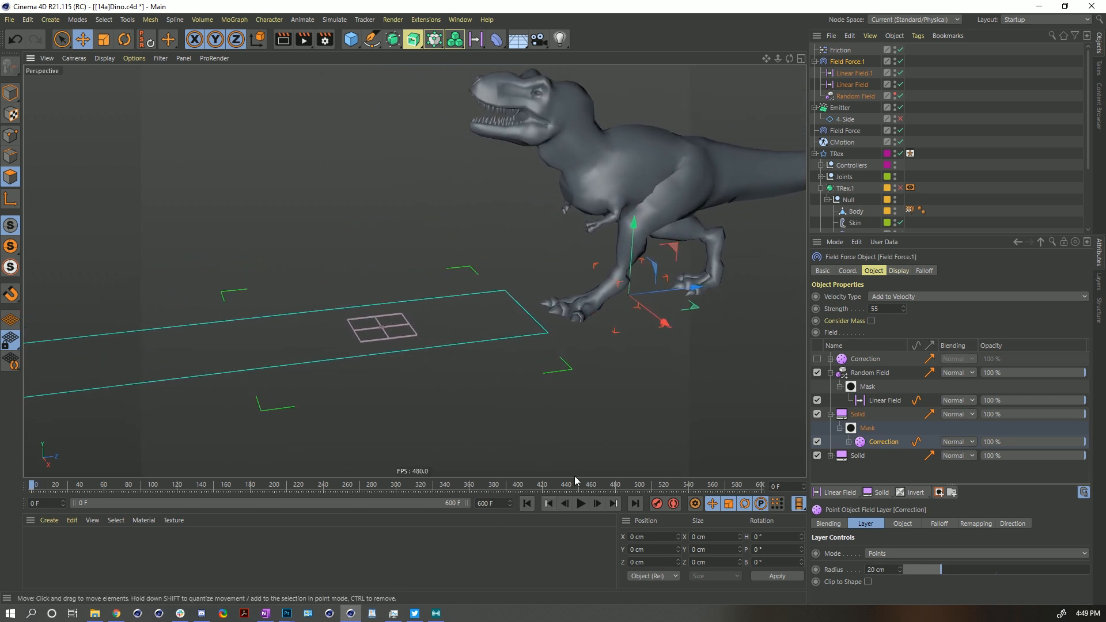
{"action": "left_click", "coordinate": [587, 507]}
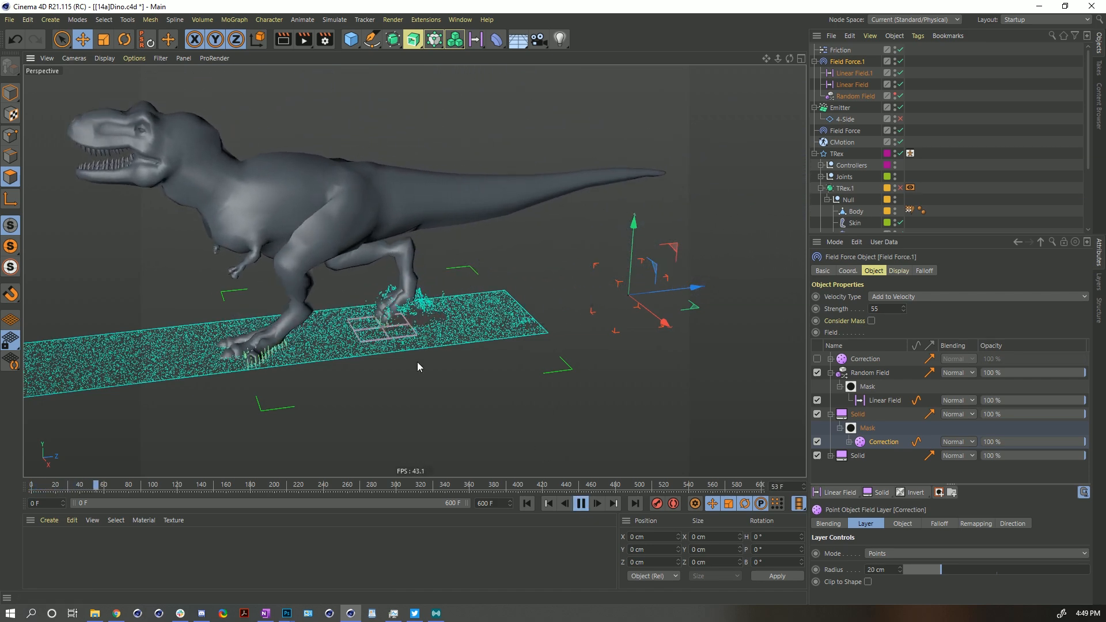
{"action": "middle_click_drag", "start_coordinate": [326, 302], "coordinate": [608, 238], "text": "alt"}
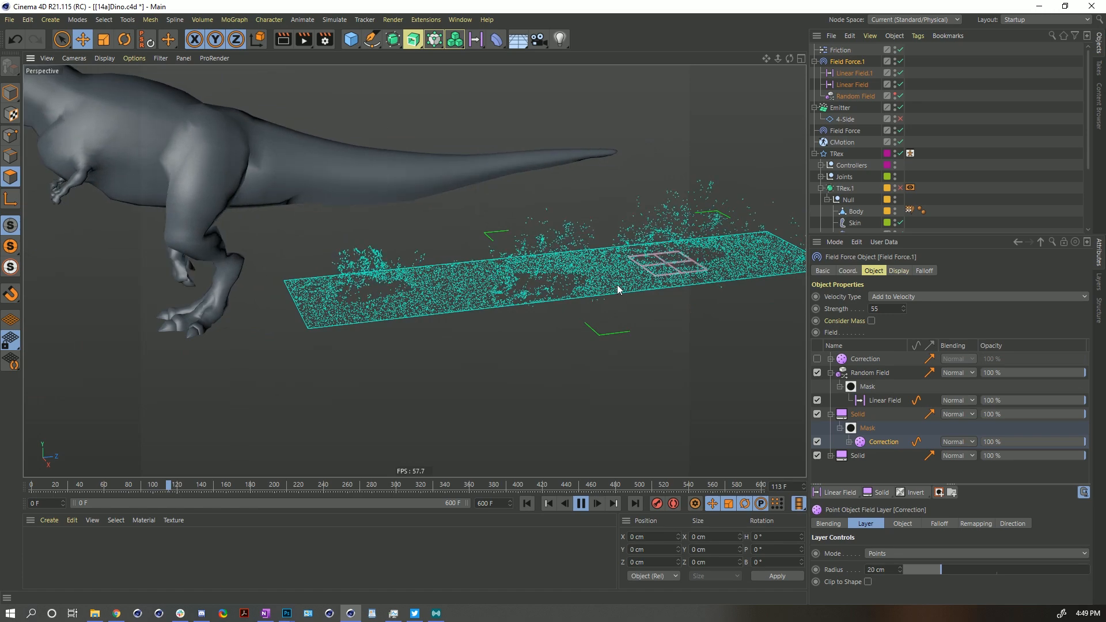
{"action": "middle_click_drag", "start_coordinate": [613, 297], "coordinate": [472, 321], "text": "alt"}
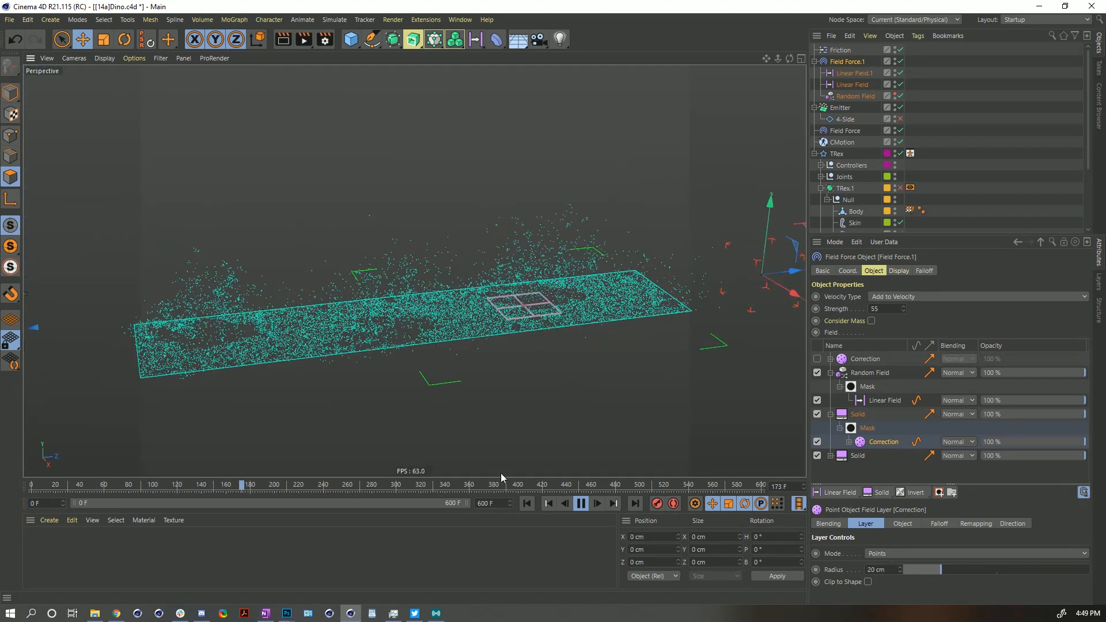
{"action": "left_click", "coordinate": [527, 504]}
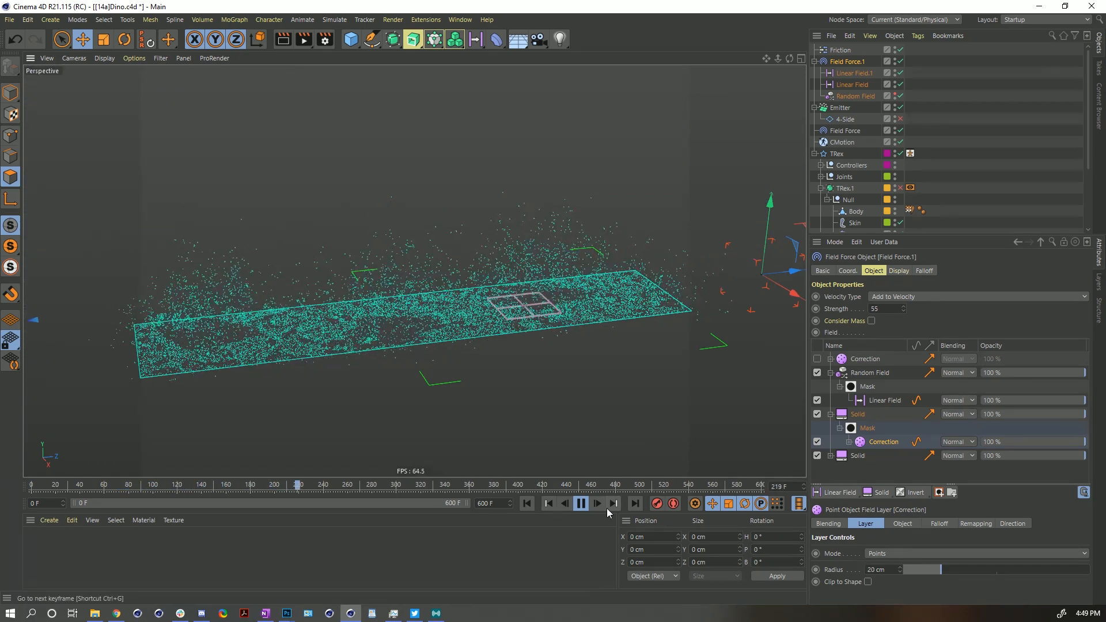
{"action": "left_click", "coordinate": [580, 503]}
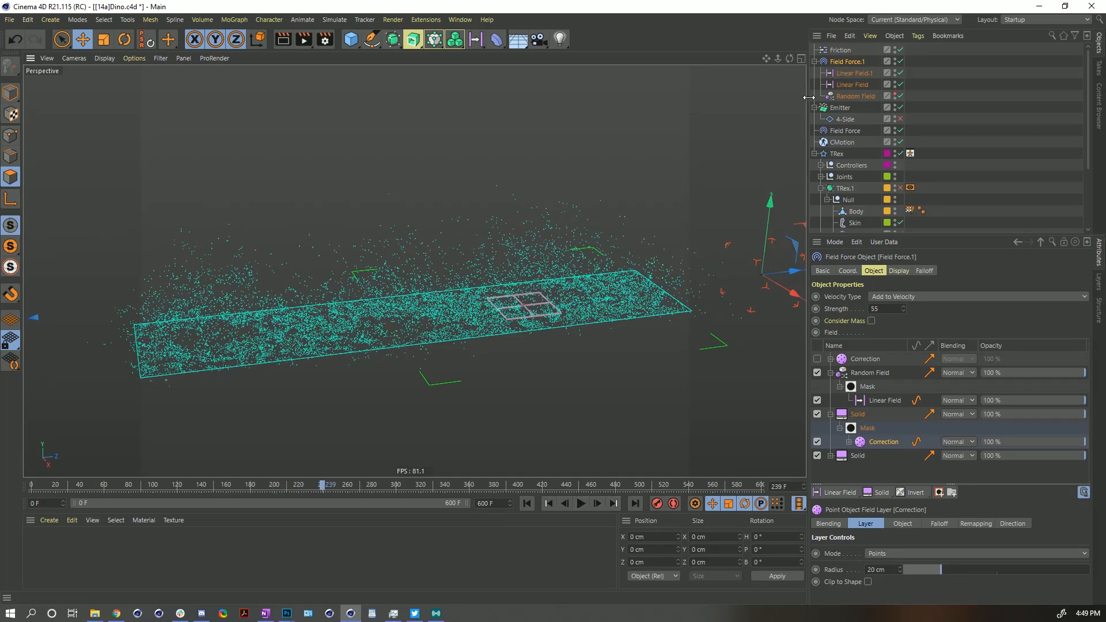
{"action": "left_click", "coordinate": [526, 503]}
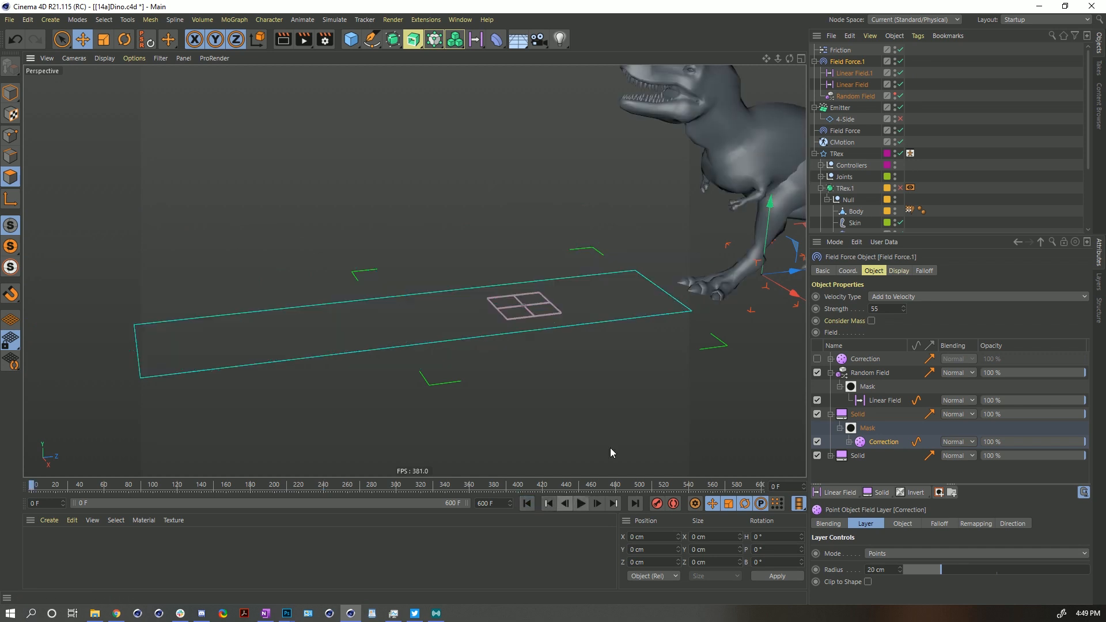
- Enable the top Correction layer in Field Force.1's field list
{"action": "left_click", "coordinate": [831, 359]}
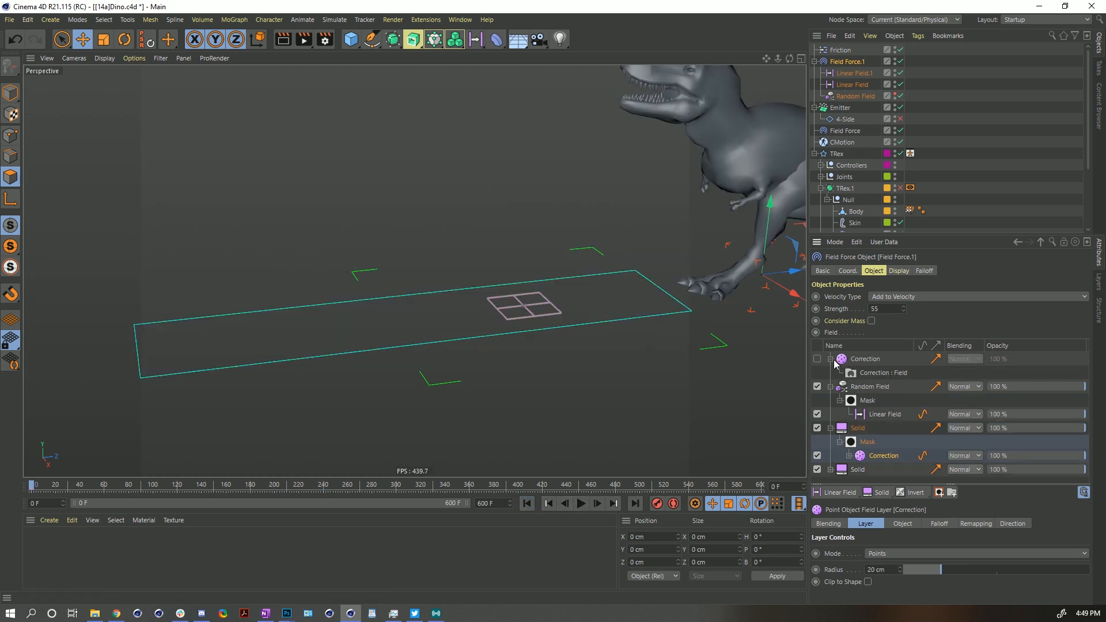
{"action": "left_click", "coordinate": [831, 359]}
{"action": "left_click", "coordinate": [853, 359]}
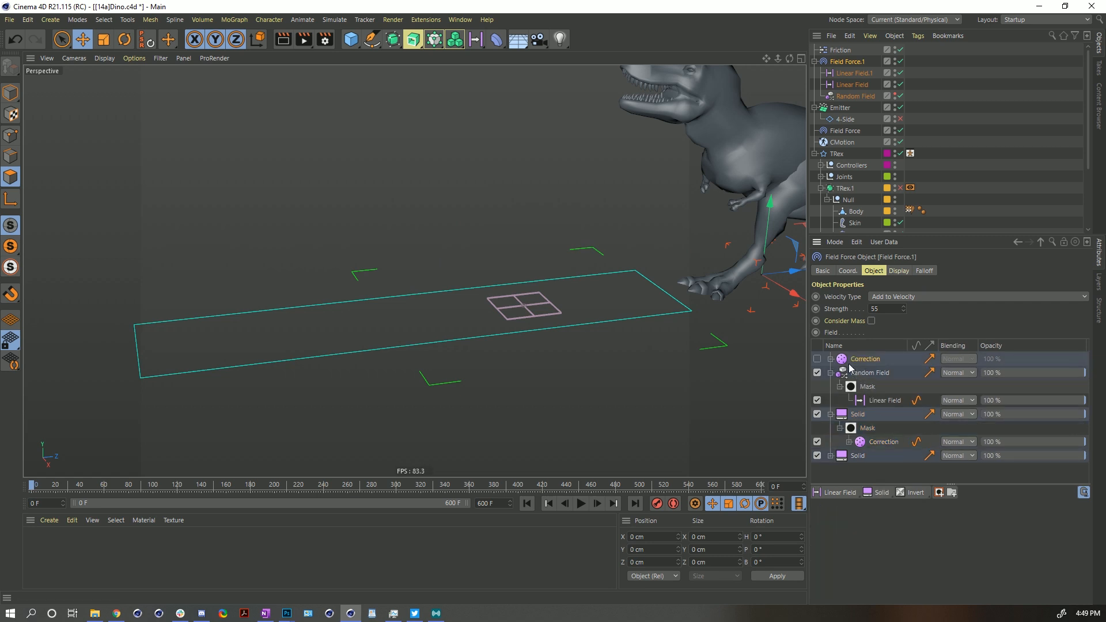
{"action": "left_click", "coordinate": [817, 359]}
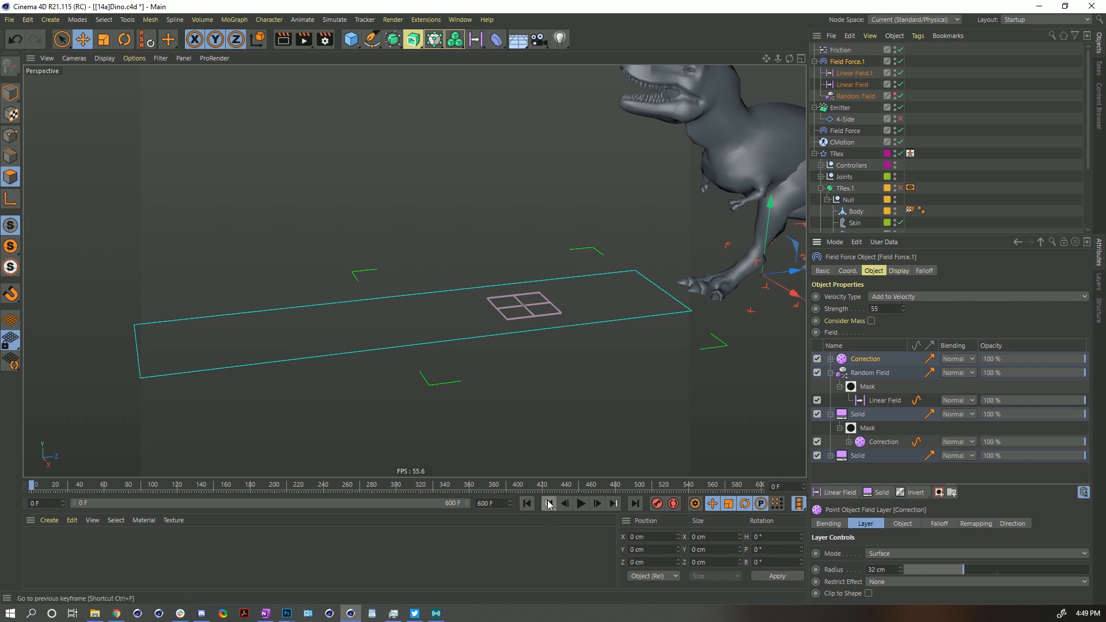
- Play the simulation and zoom in on the dinosaur's foot to watch the particles react
{"action": "left_click", "coordinate": [580, 504]}
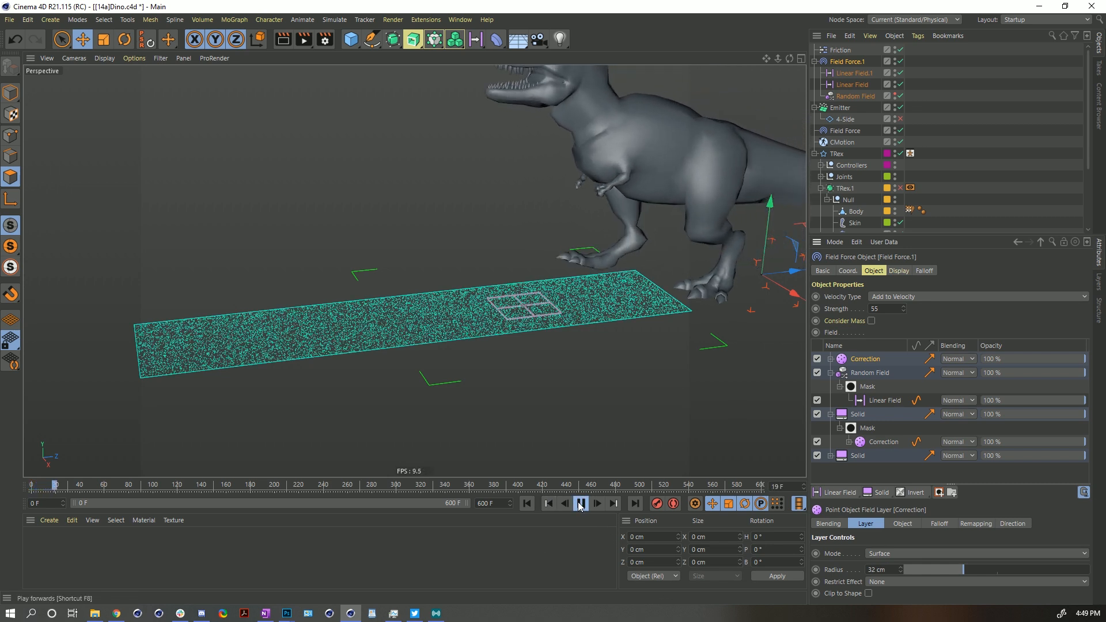
{"action": "left_click", "coordinate": [580, 506]}
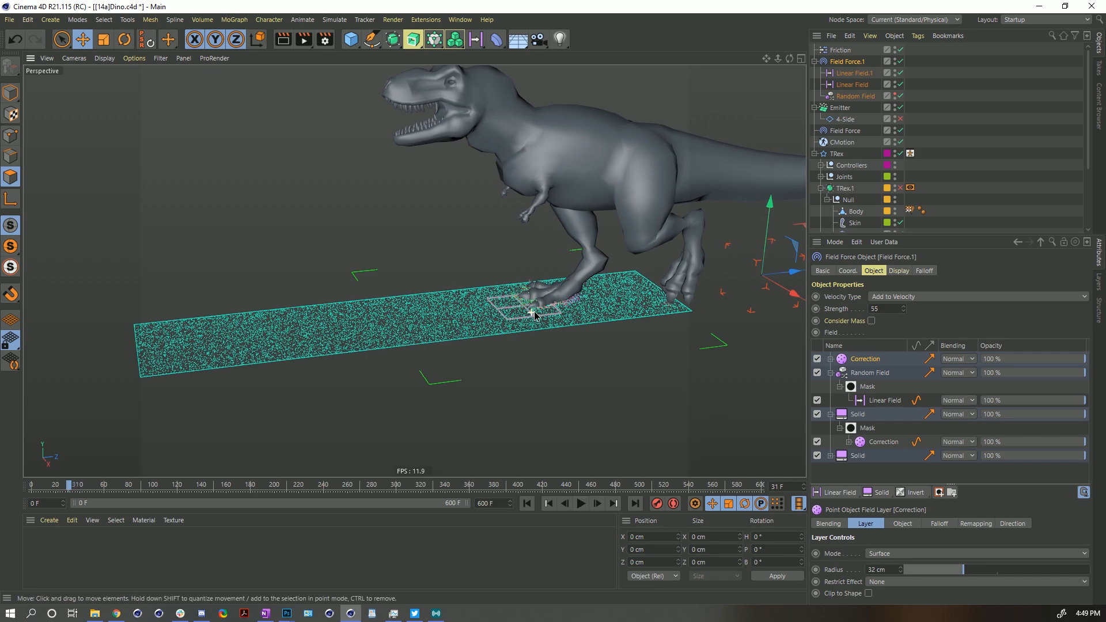
{"action": "left_click_drag", "start_coordinate": [531, 314], "coordinate": [577, 311], "text": "alt"}
{"action": "right_click_drag", "start_coordinate": [508, 304], "coordinate": [841, 308], "text": "alt"}
{"action": "left_click_drag", "start_coordinate": [293, 315], "coordinate": [442, 336], "text": "alt"}
{"action": "right_click_drag", "start_coordinate": [513, 294], "coordinate": [558, 272], "text": "alt"}
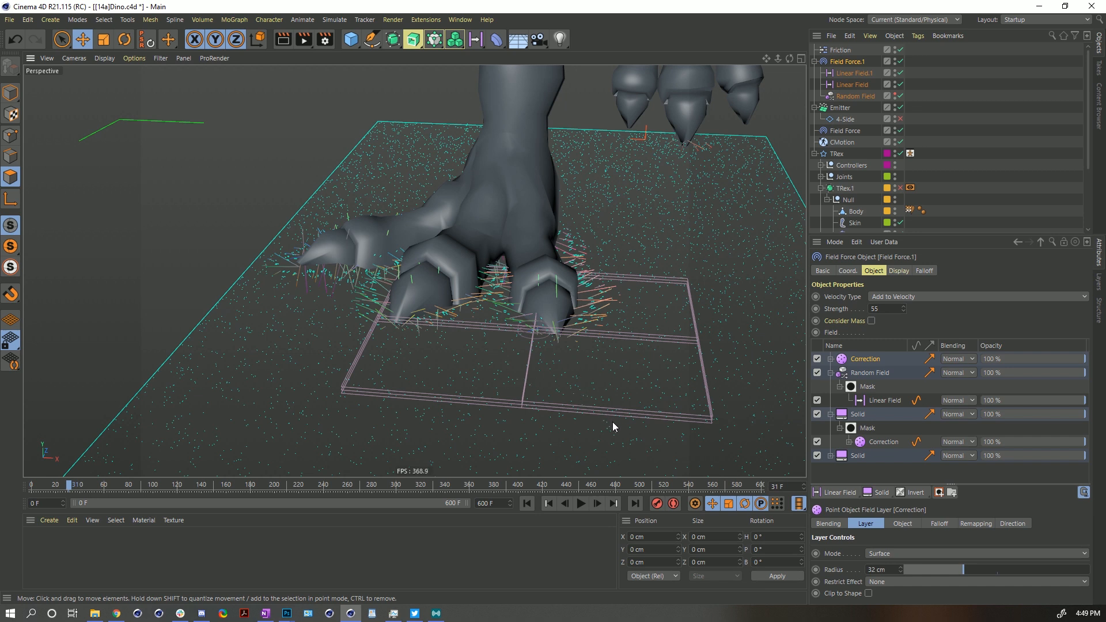
{"action": "left_click", "coordinate": [578, 507]}
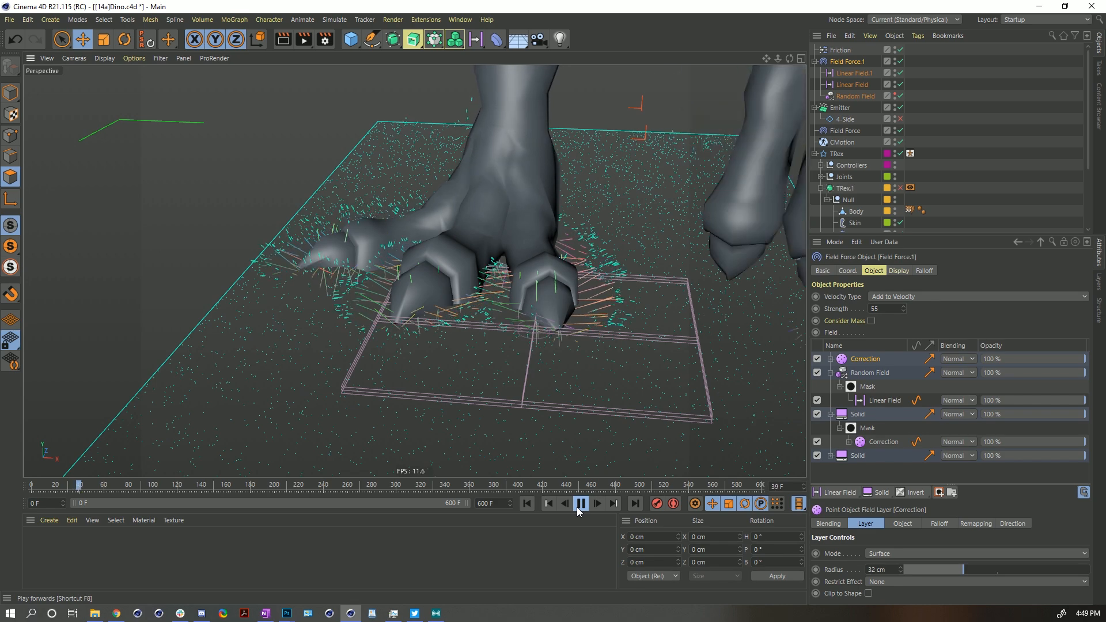
{"action": "left_click", "coordinate": [580, 505]}
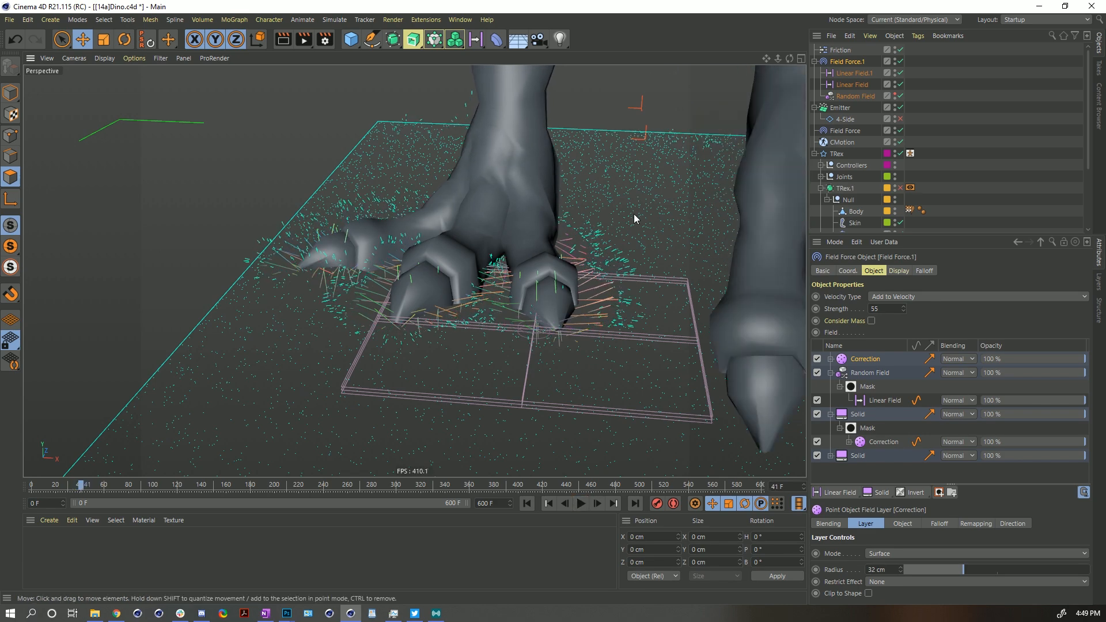
- Rewind and replay the particle simulation, viewing the whole ground plane as the dinosaur steps through the particles
{"action": "left_click_drag", "start_coordinate": [571, 166], "coordinate": [522, 229], "text": "alt"}
{"action": "middle_click_drag", "start_coordinate": [522, 229], "coordinate": [537, 278], "text": "alt"}
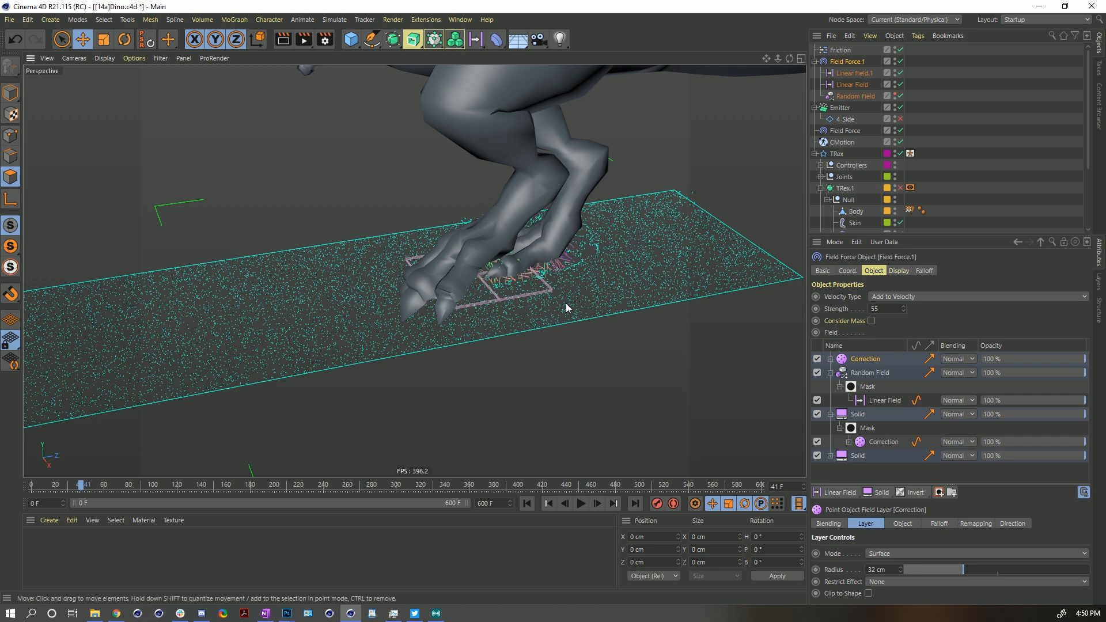
{"action": "scroll", "coordinate": [567, 308], "scroll_direction": "down", "scroll_amount": 5}
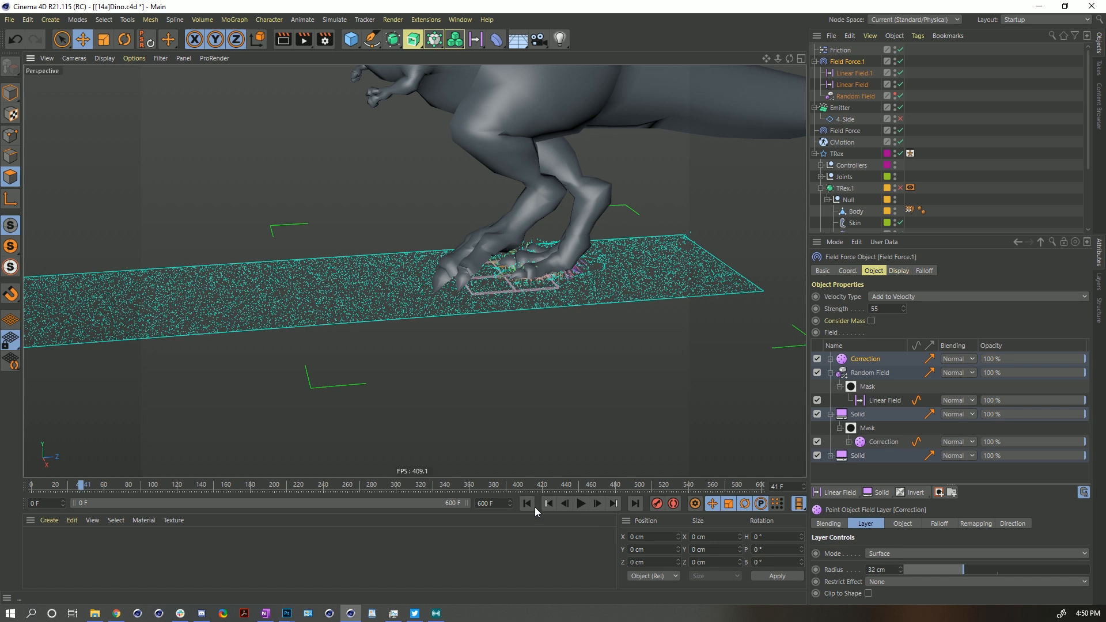
{"action": "left_click", "coordinate": [527, 504]}
{"action": "left_click", "coordinate": [581, 503]}
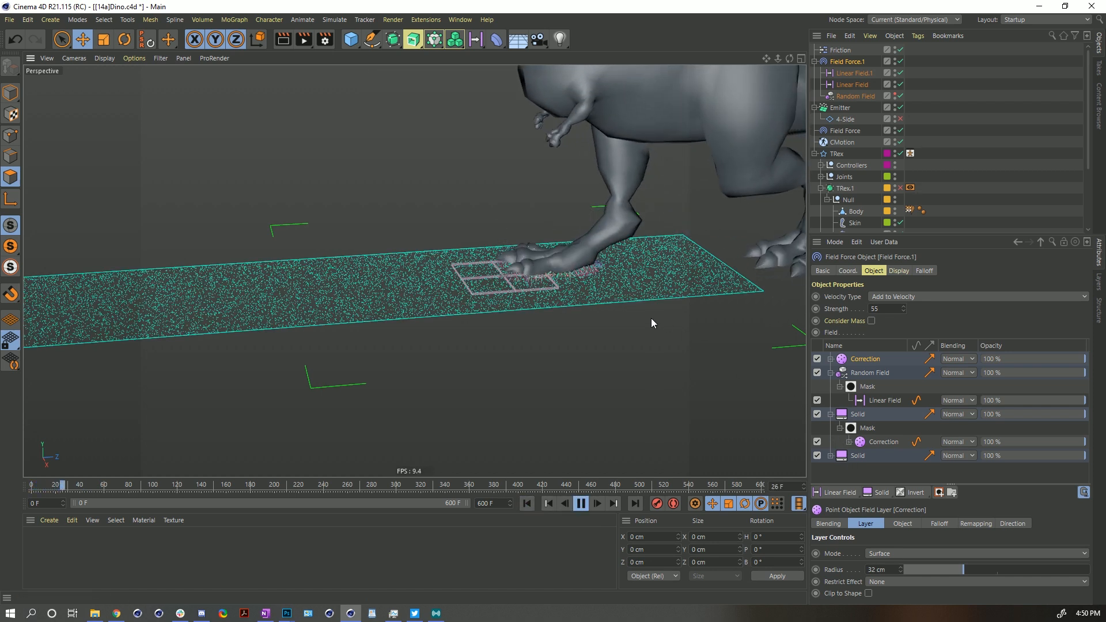
{"action": "left_click", "coordinate": [583, 503]}
{"action": "left_click_drag", "start_coordinate": [392, 279], "coordinate": [394, 293], "text": "alt"}
{"action": "left_click_drag", "start_coordinate": [509, 292], "coordinate": [441, 394], "text": "alt"}
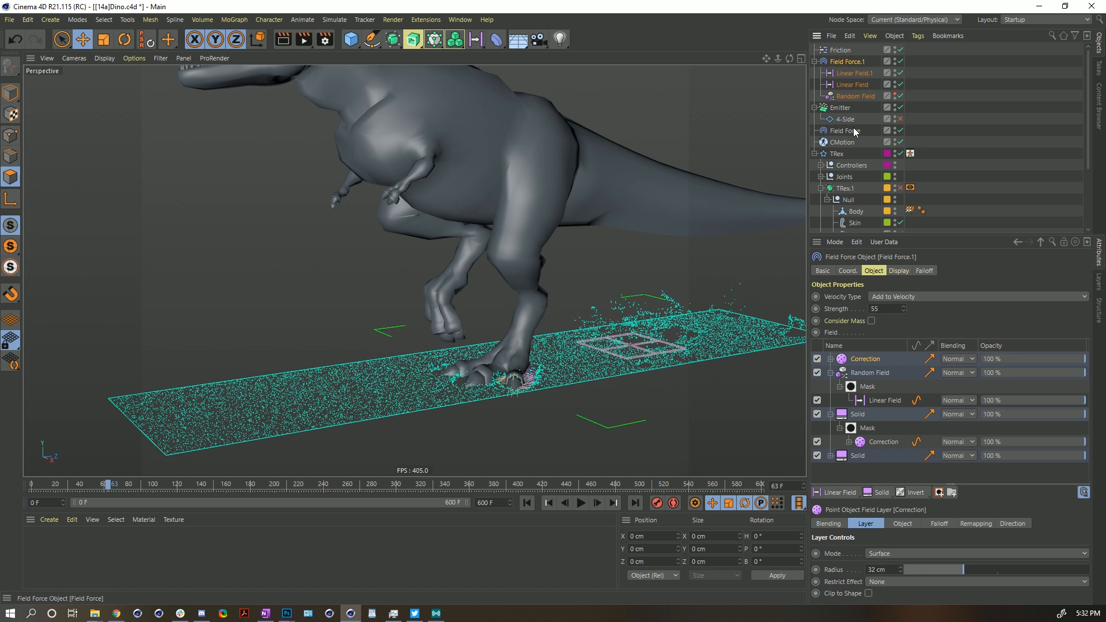
- Select the Correction deformer under TRex.1 and locate the Correction deformer among the deformer tools without adding one
{"action": "scroll", "coordinate": [855, 131], "scroll_direction": "down", "scroll_amount": 2}
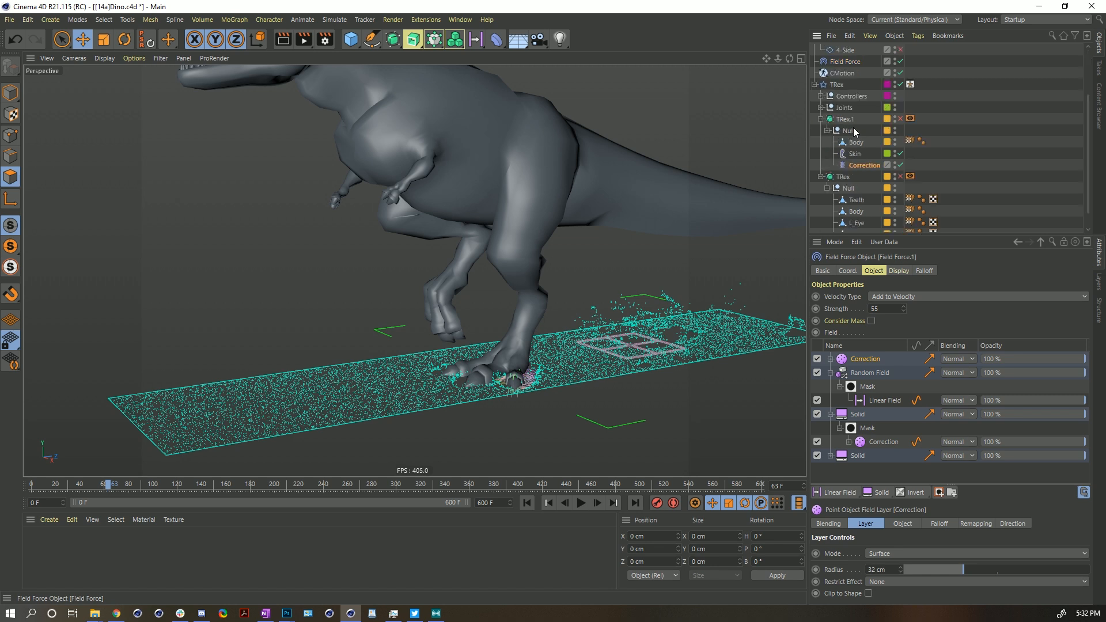
{"action": "left_click", "coordinate": [861, 165]}
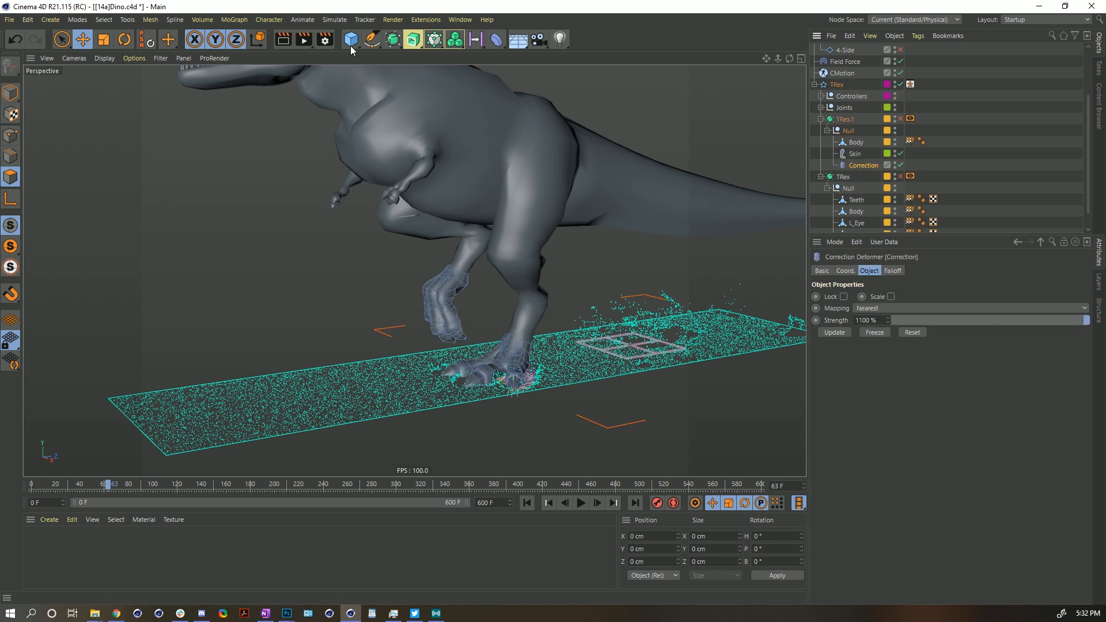
{"action": "left_click_drag", "start_coordinate": [496, 39], "coordinate": [630, 137]}
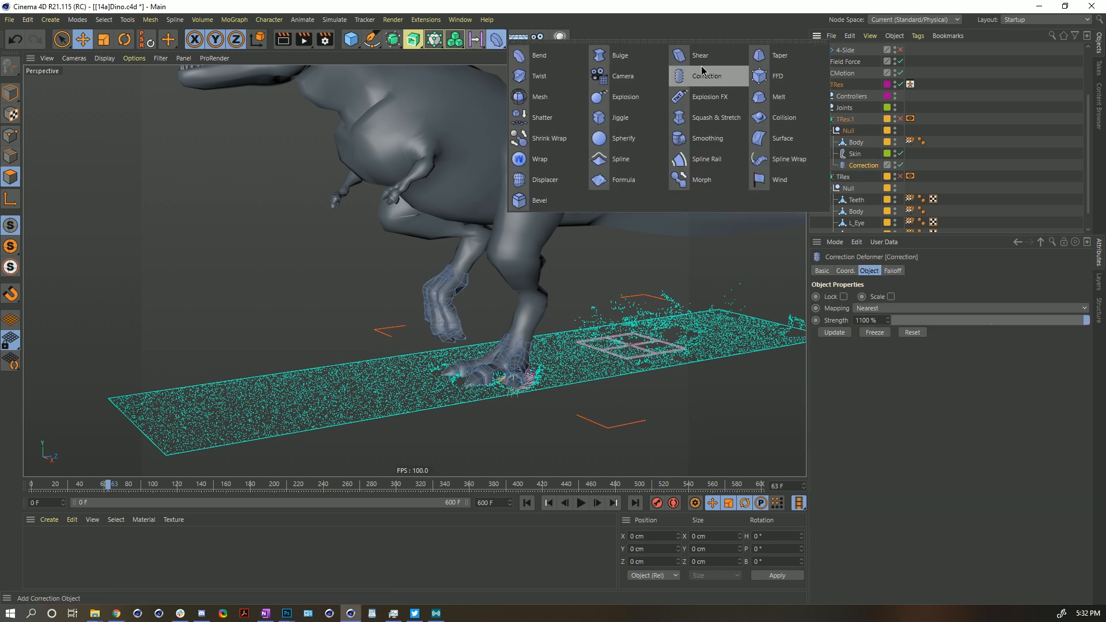
{"action": "left_click_drag", "start_coordinate": [701, 71], "coordinate": [704, 31]}
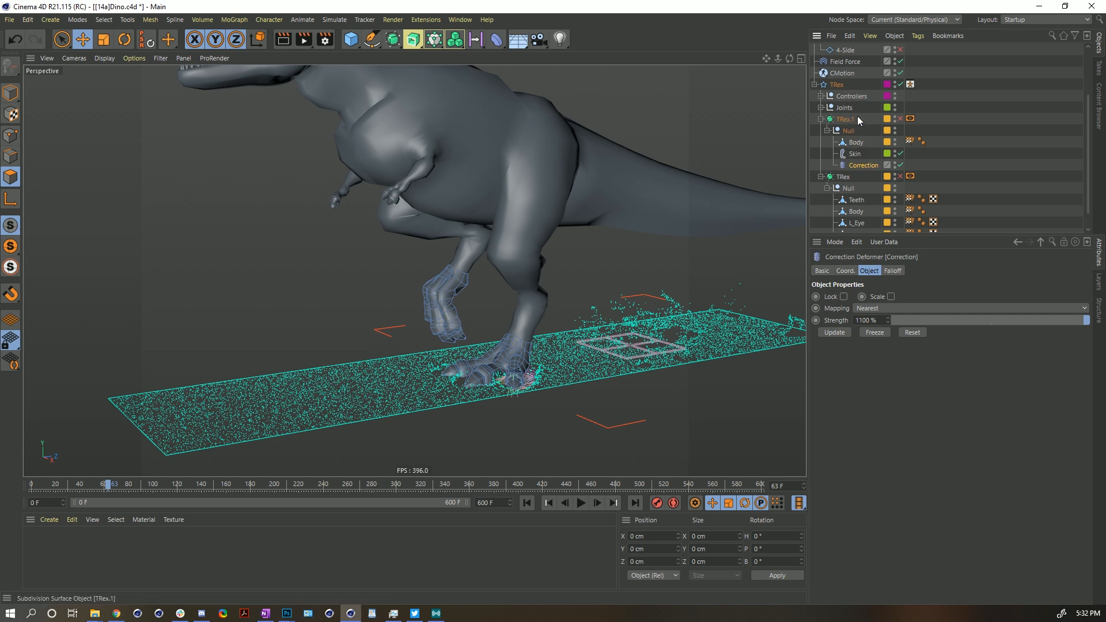
- Reselect Field Force.1 to return to its field list
{"action": "scroll", "coordinate": [847, 65], "scroll_direction": "up", "scroll_amount": 2}
{"action": "left_click", "coordinate": [850, 65]}
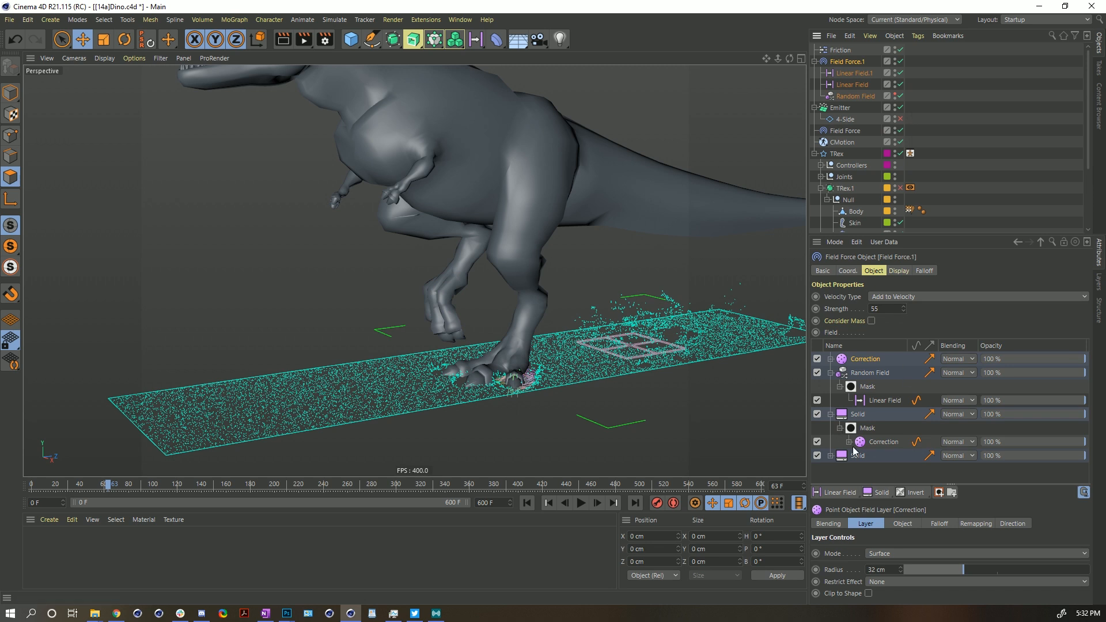